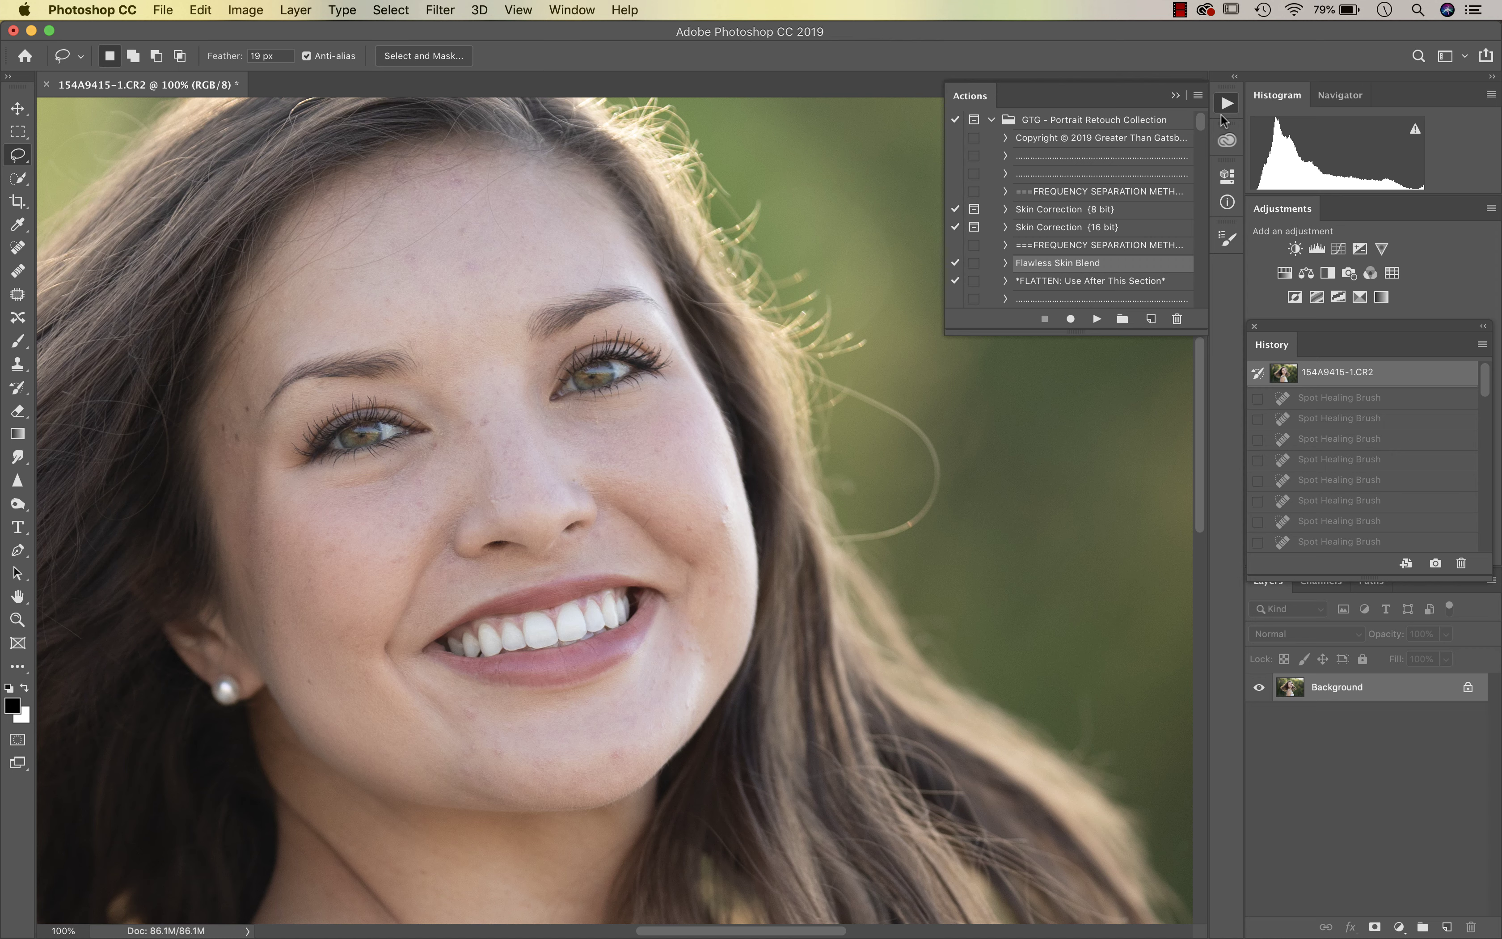
- Remove the stray looping hair beside the face using the Content-Aware Spot Healing Brush at size 35
key("super+minus")
key("super+minus")
key("super+minus")
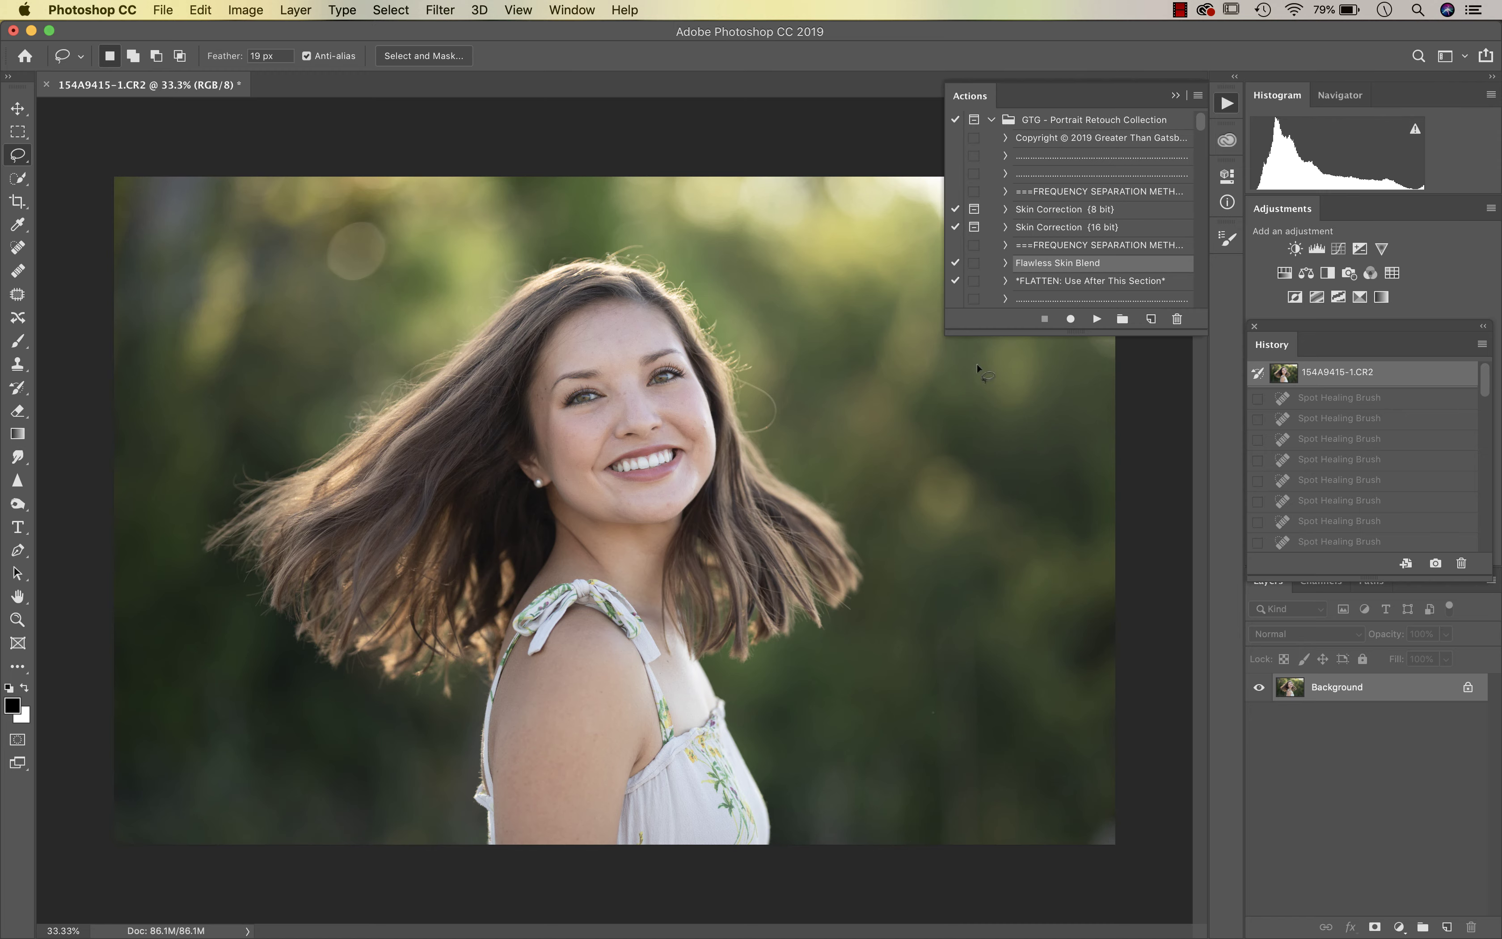
key("super+plus")
key("super+plus")
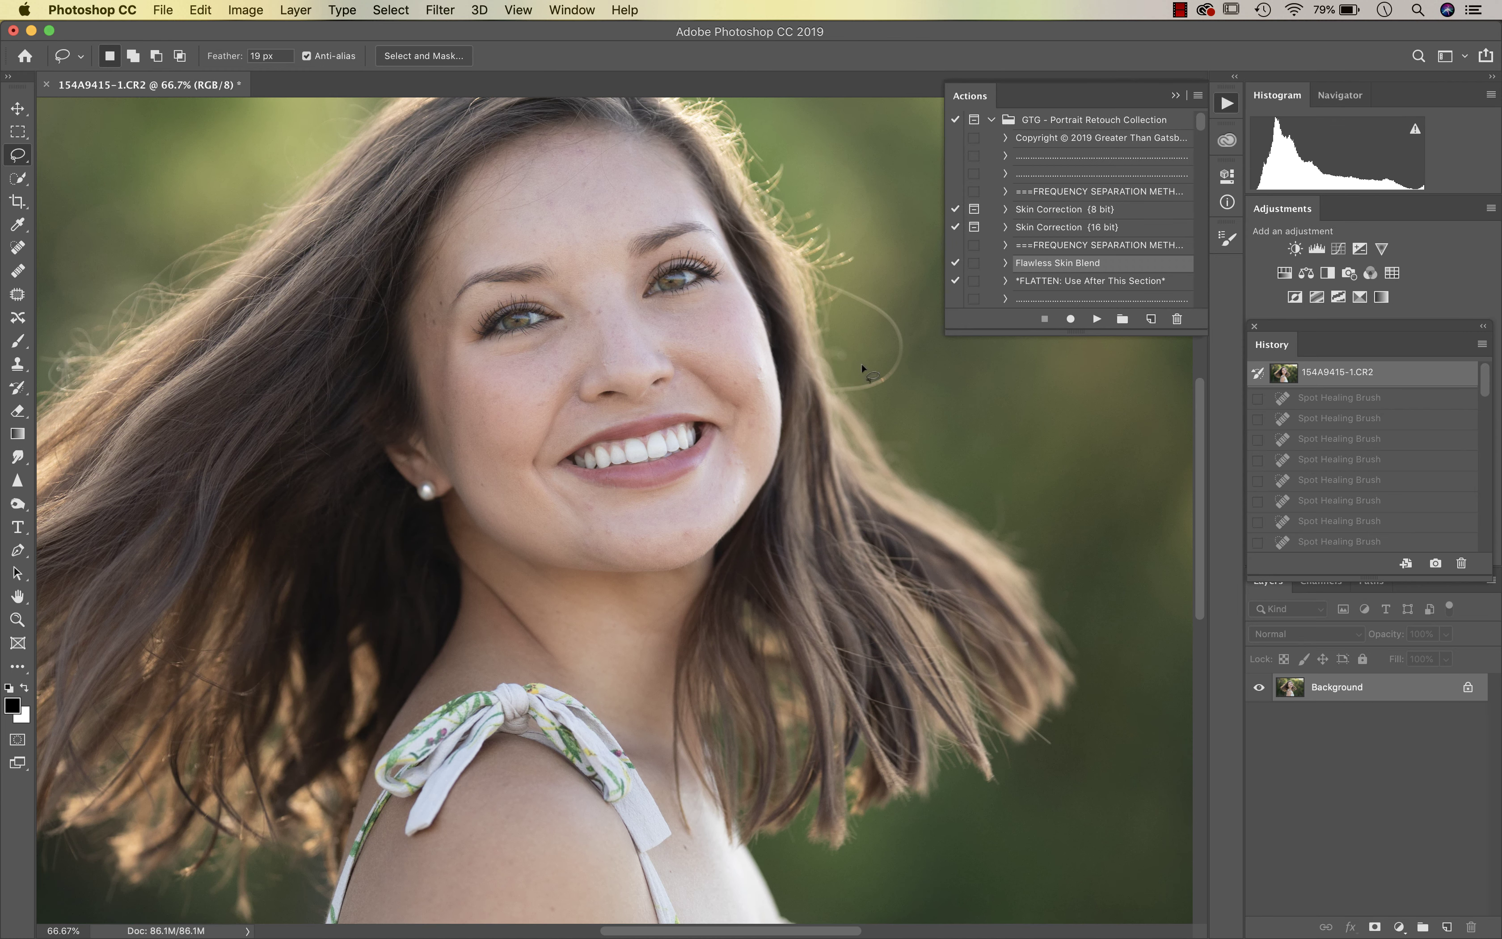
left_click(14, 252)
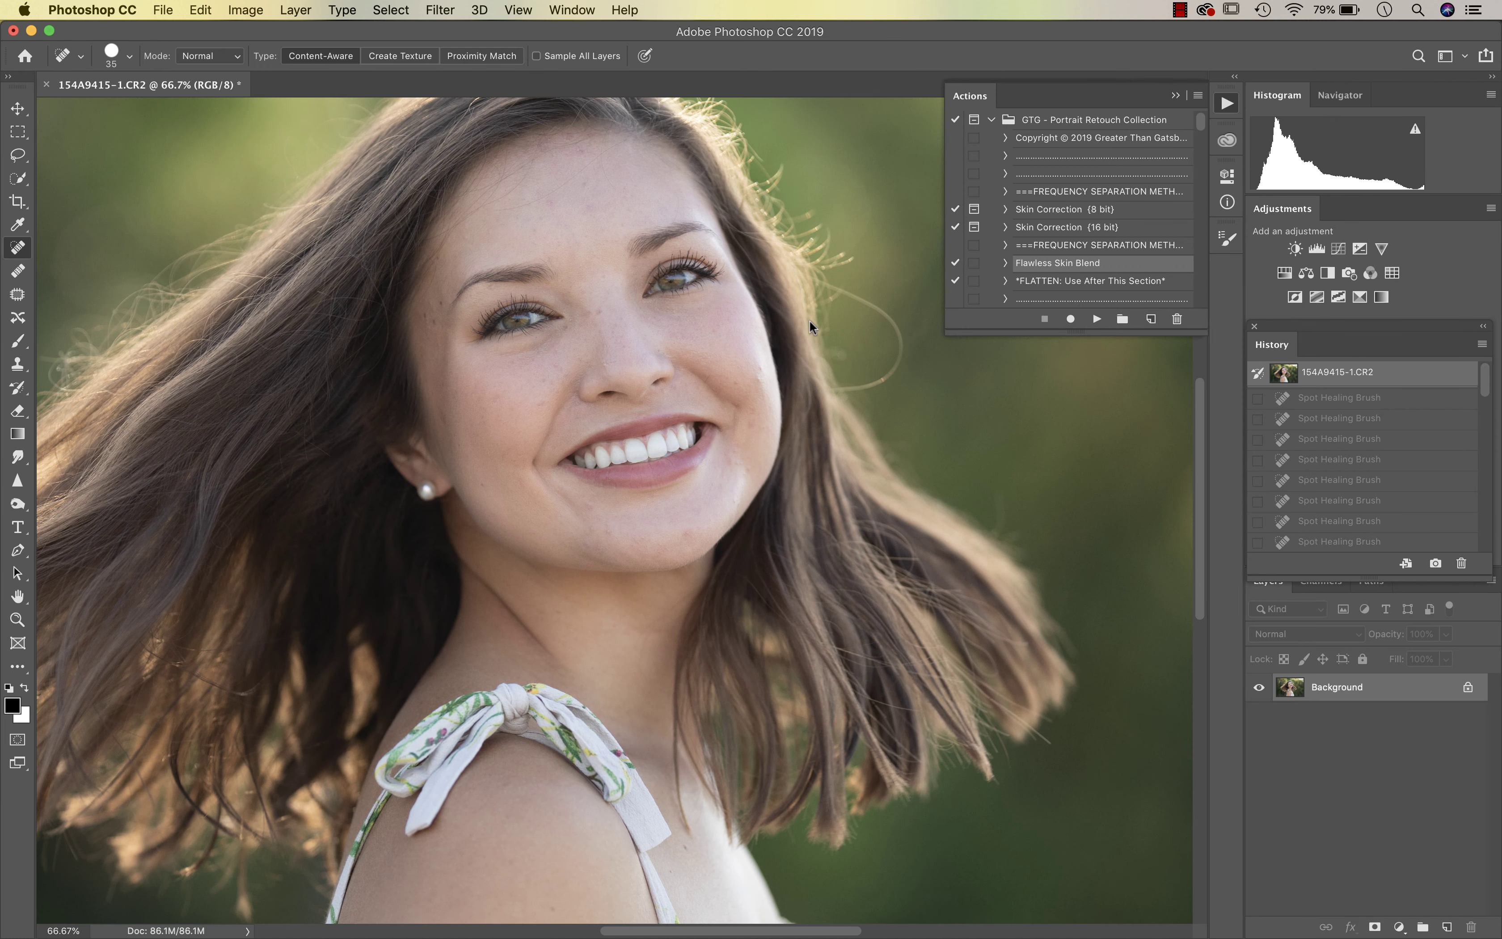
key("super+plus")
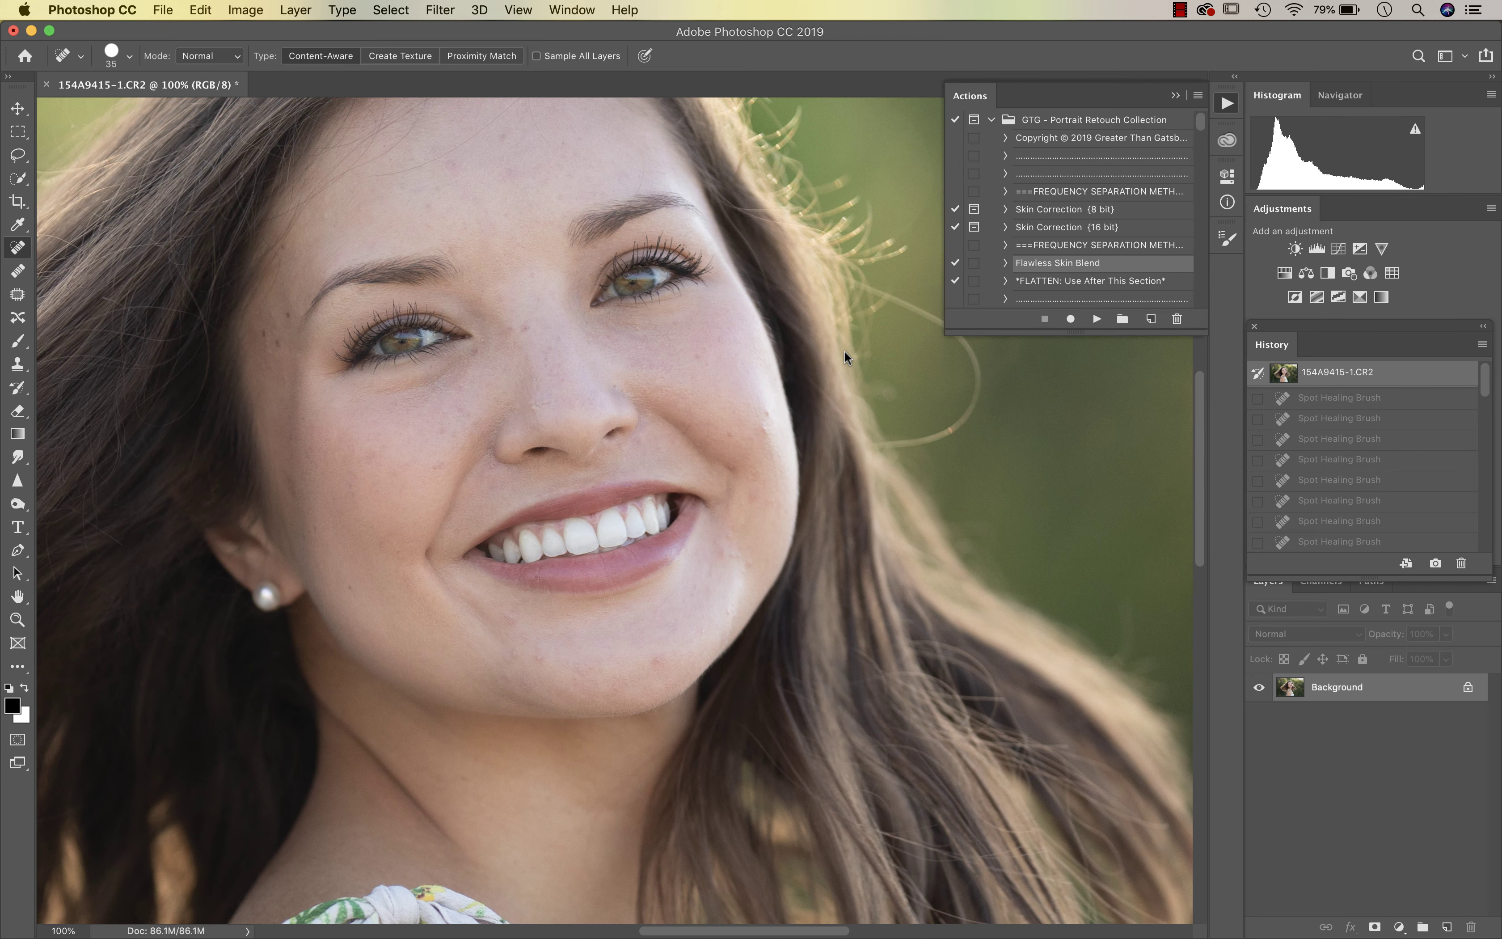
scroll(836, 339, "up", 2)
scroll(825, 335, "right", 2)
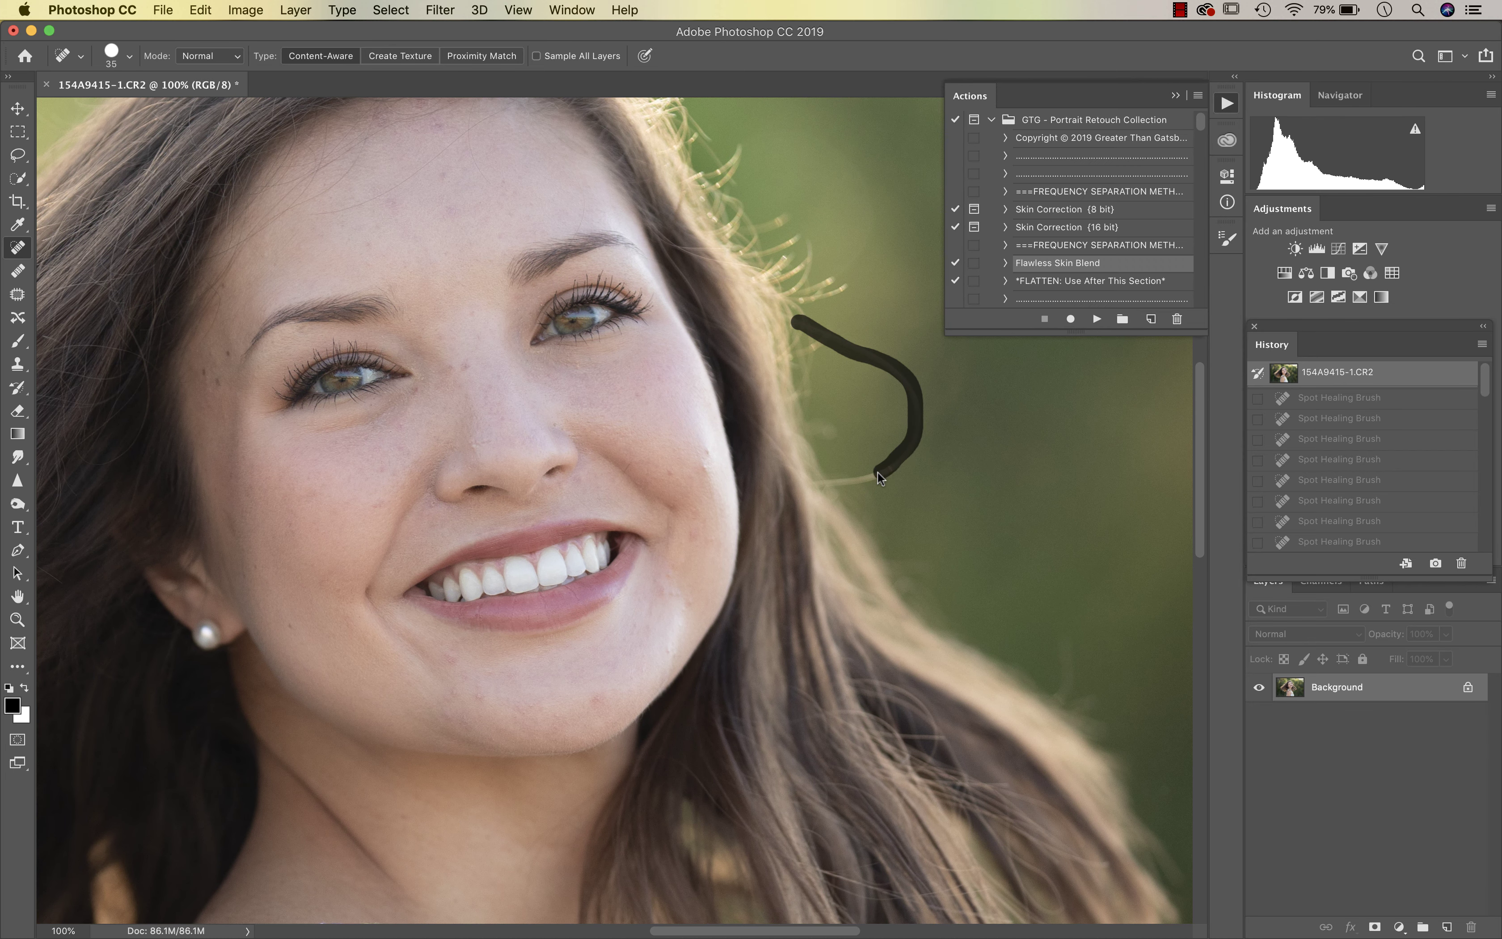
left_click_drag(828, 481, 828, 482)
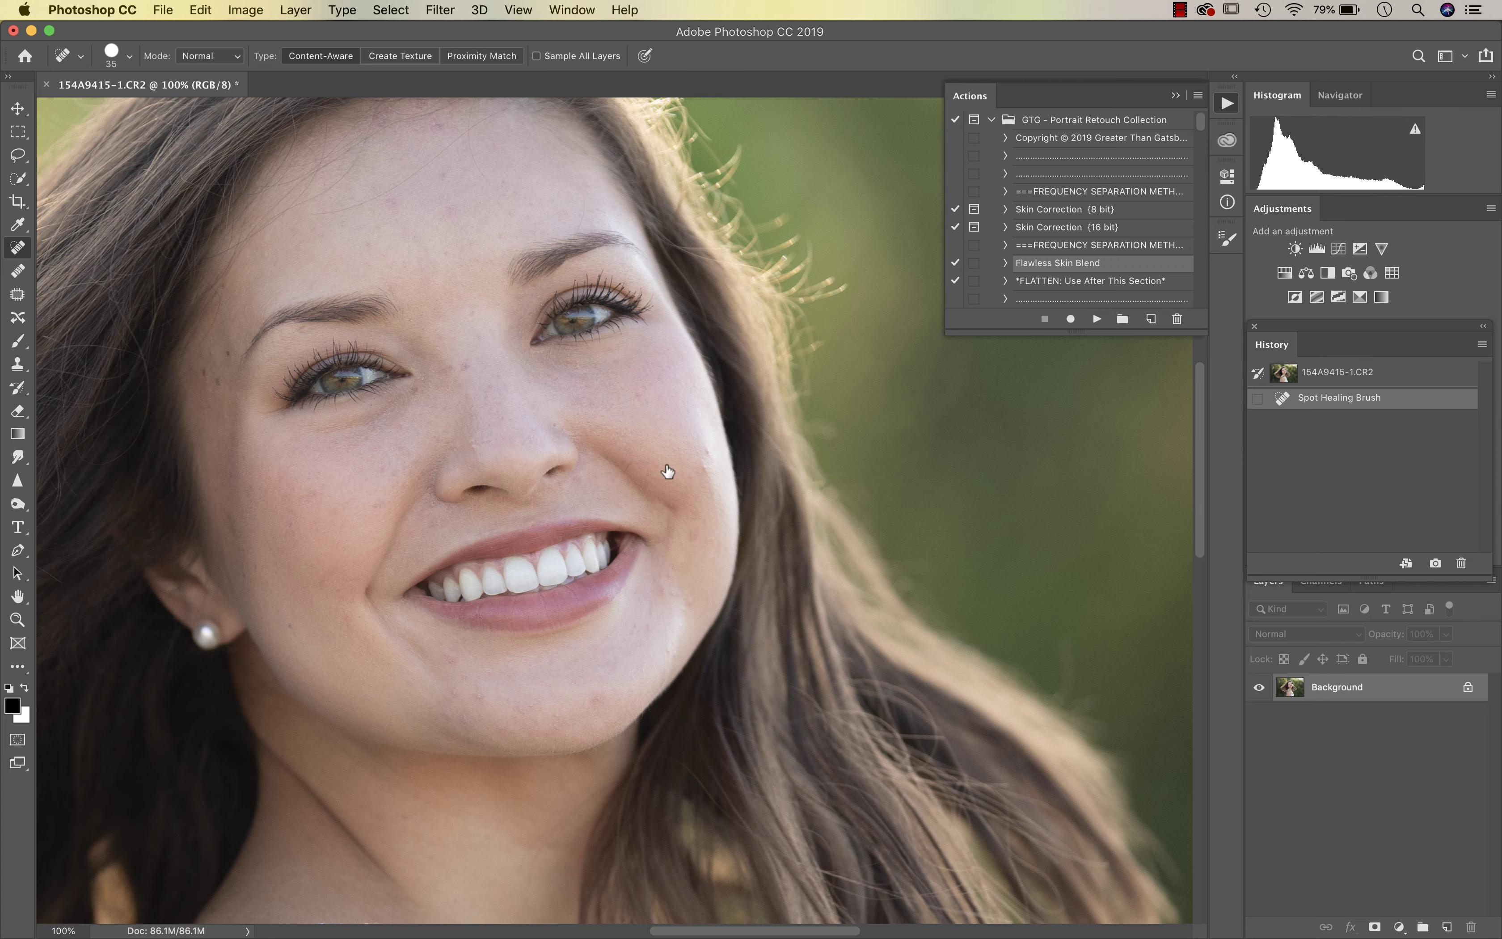
- Heal the blemishes on the bridge and side of the nose with the Spot Healing Brush
key("super+plus")
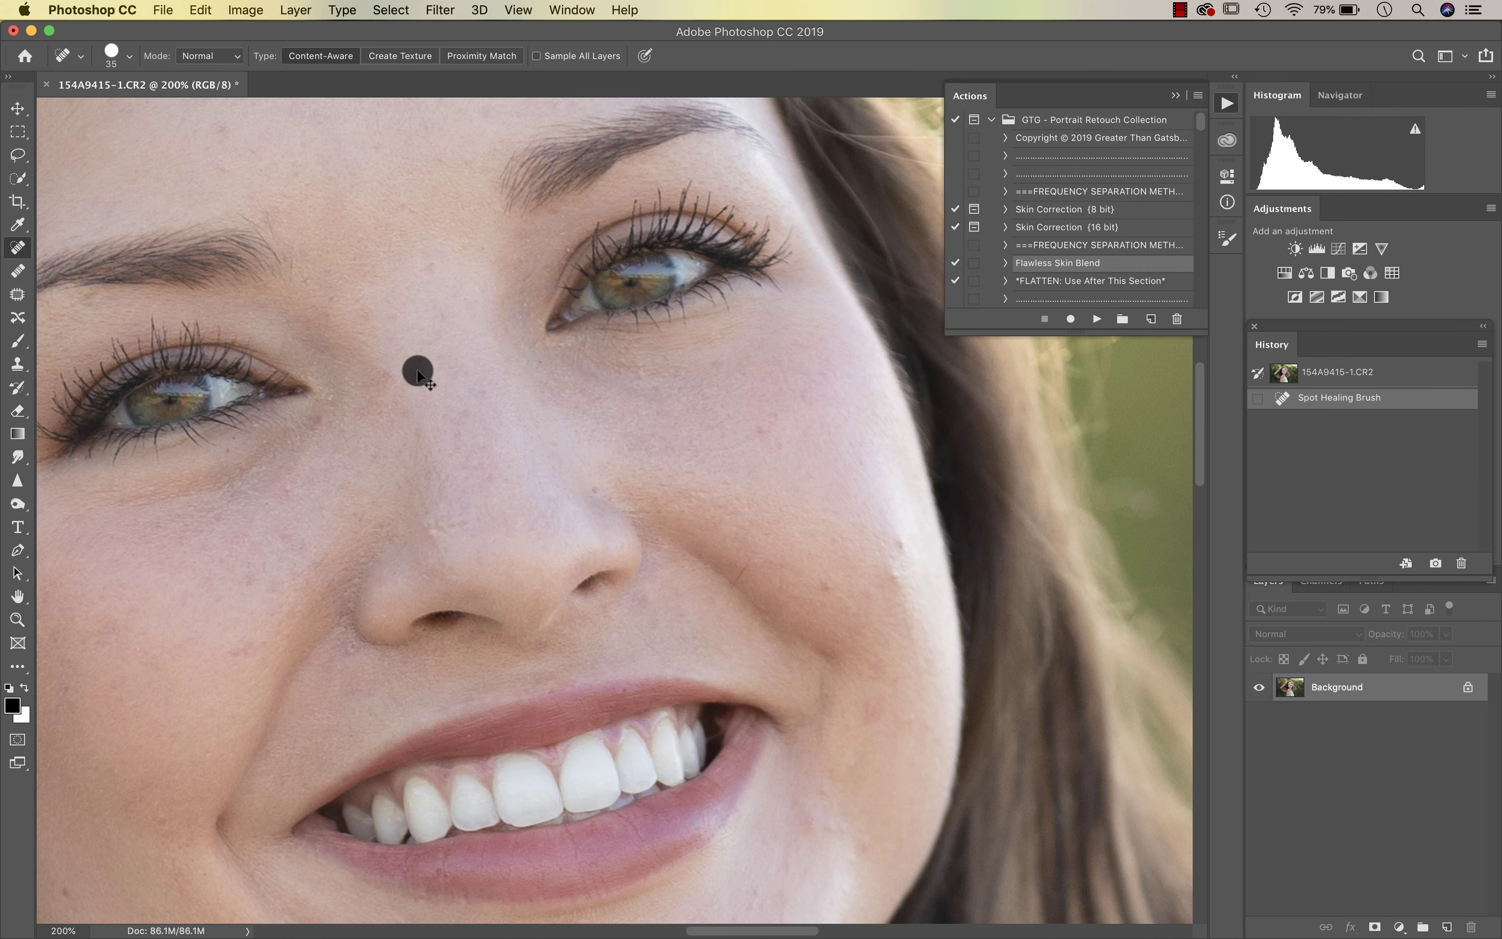
left_click_drag(418, 372, 419, 372)
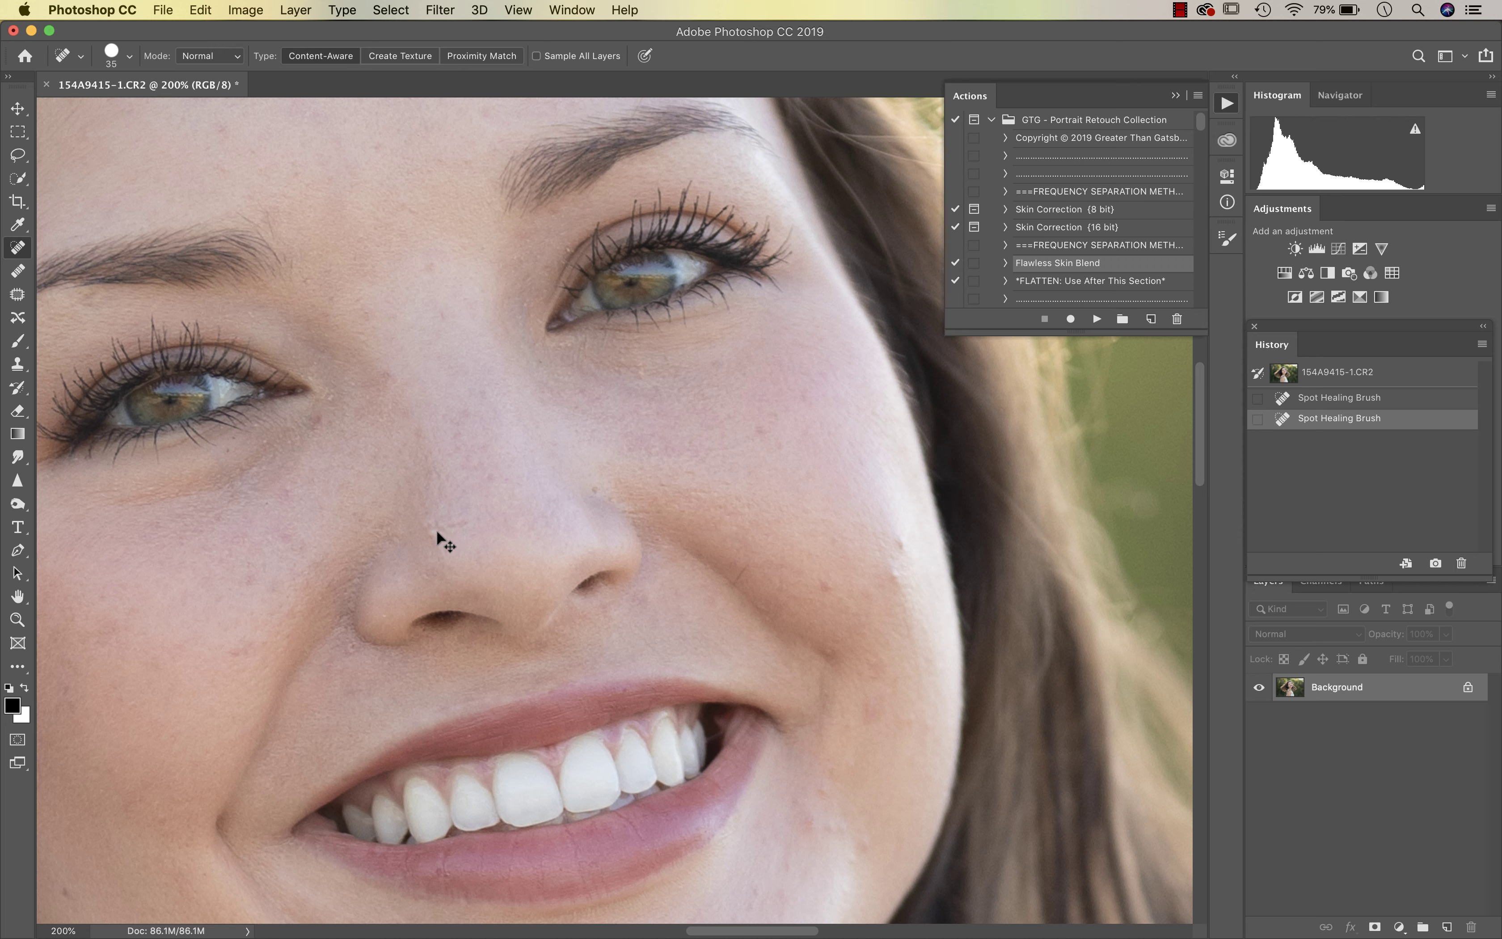
left_click(437, 529)
left_click(456, 528)
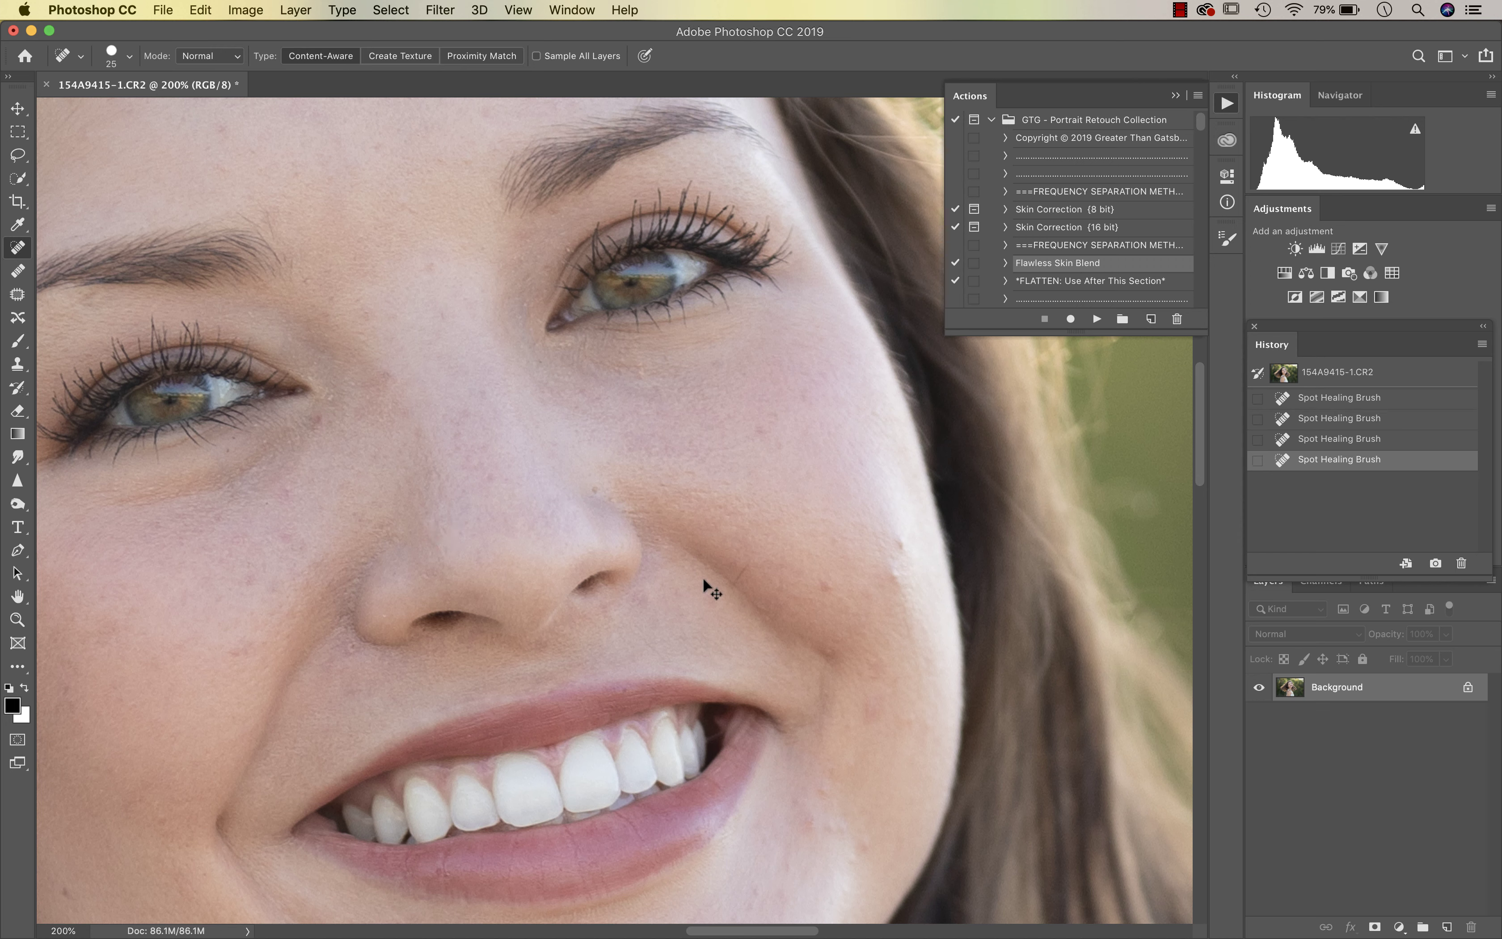
- Heal the blemishes across the cheek on the photo's right side with the Spot Healing Brush at size 25
left_click_drag(747, 570, 748, 570)
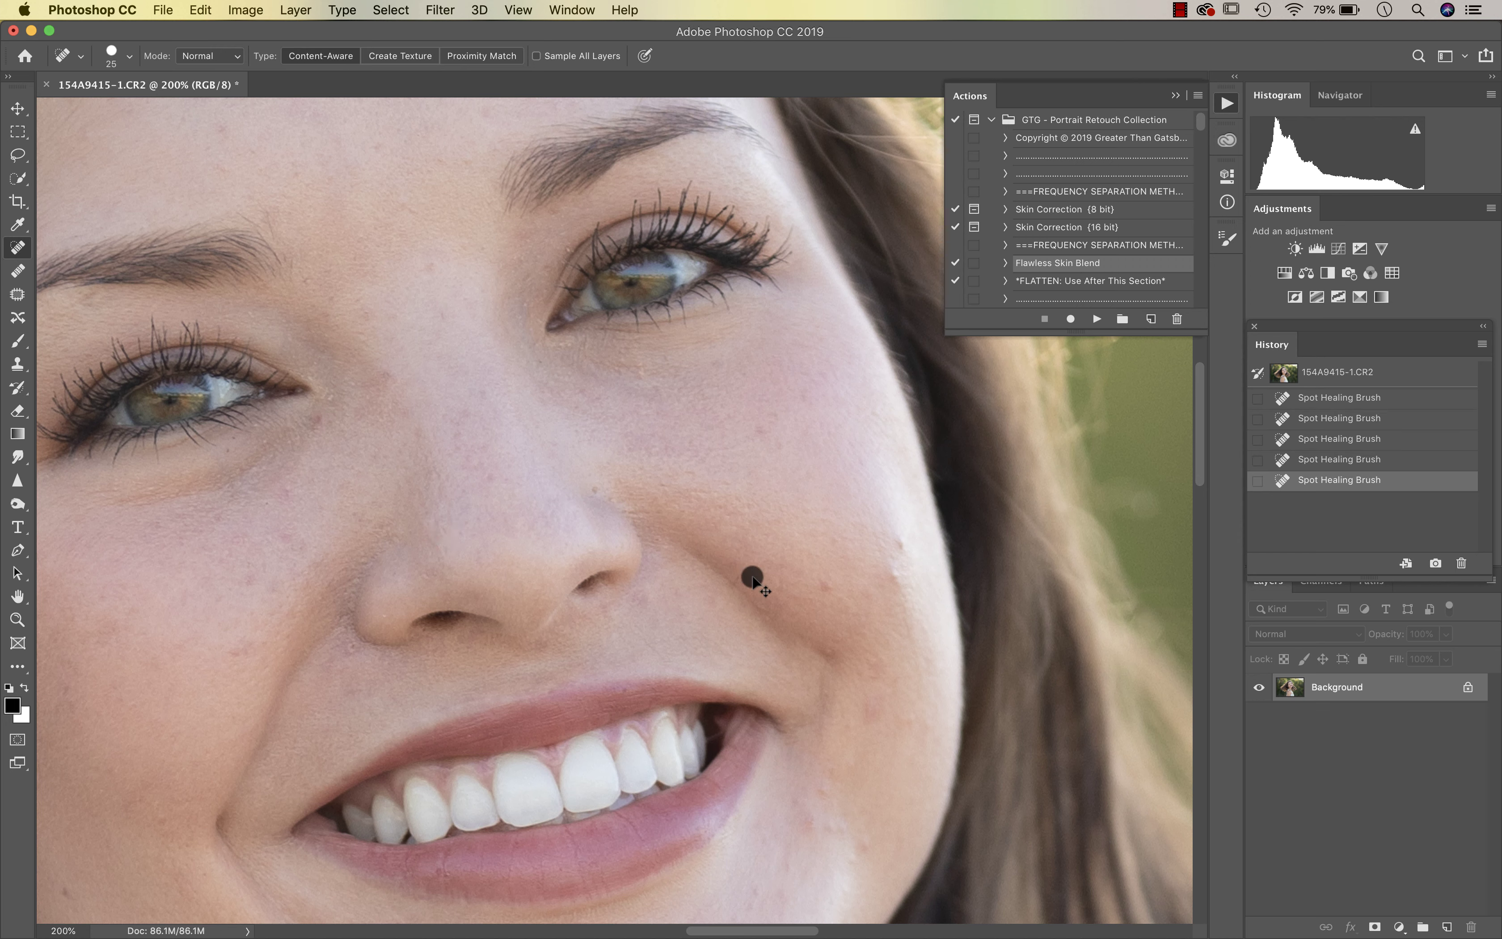
left_click(744, 575)
left_click(829, 584)
left_click(903, 590)
left_click(899, 570)
left_click(900, 546)
- Heal the spots on the lower cheek and beside the mouth corner on the photo's right side
left_click(837, 658)
left_click(868, 680)
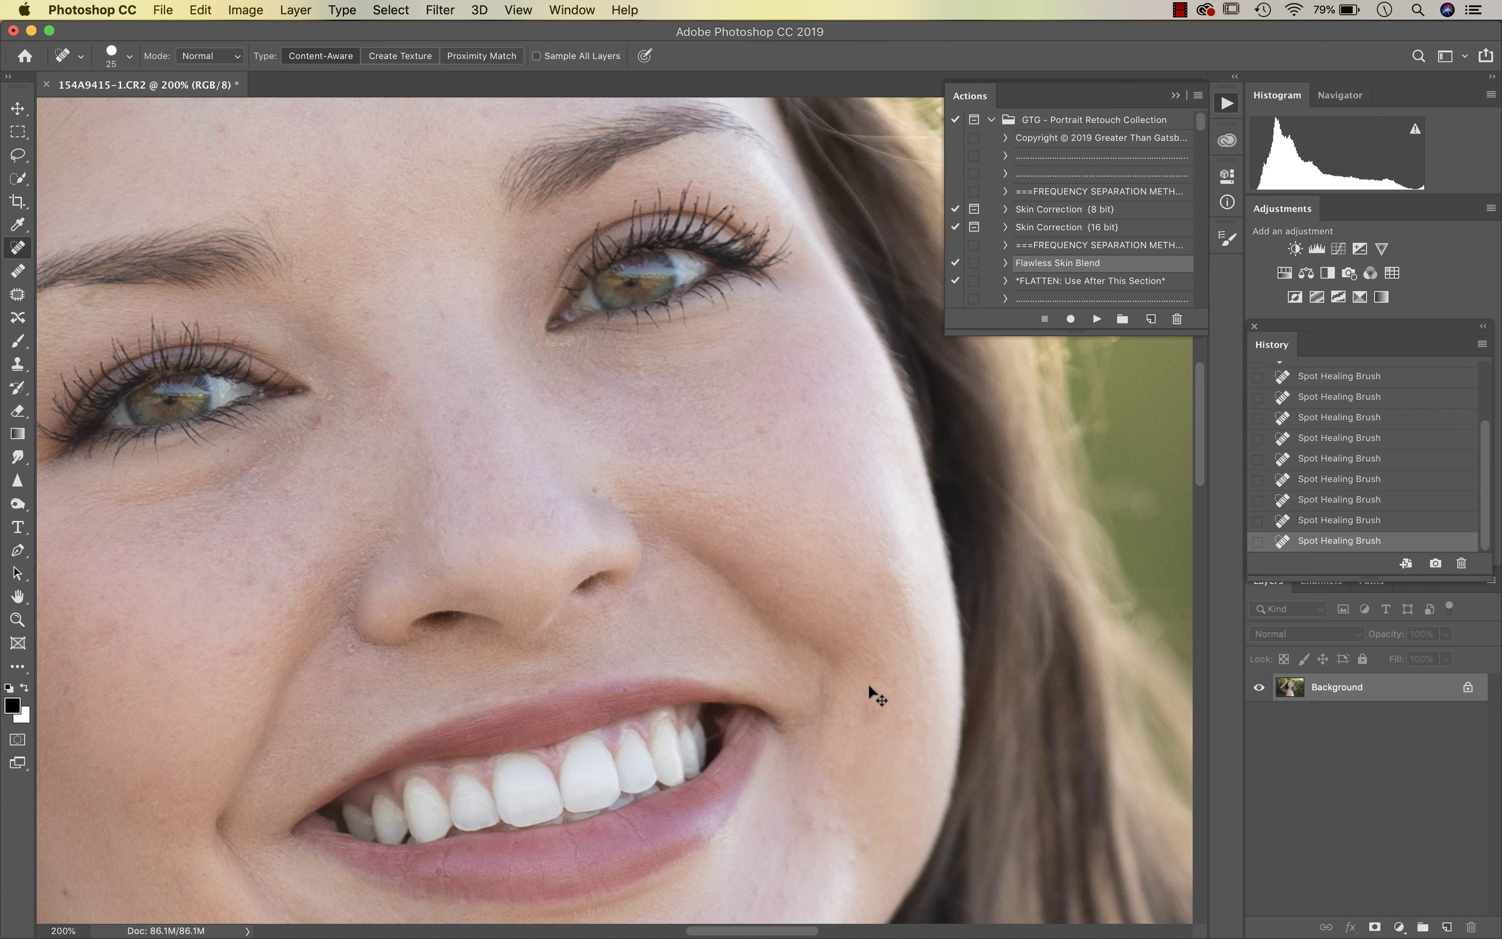
left_click(871, 704)
left_click(840, 830)
left_click(822, 814)
left_click(874, 724)
left_click(849, 860)
- Heal the blemishes on the chin and the spot near the nose with the Spot Healing Brush at size 25
scroll(849, 860, "down", 5)
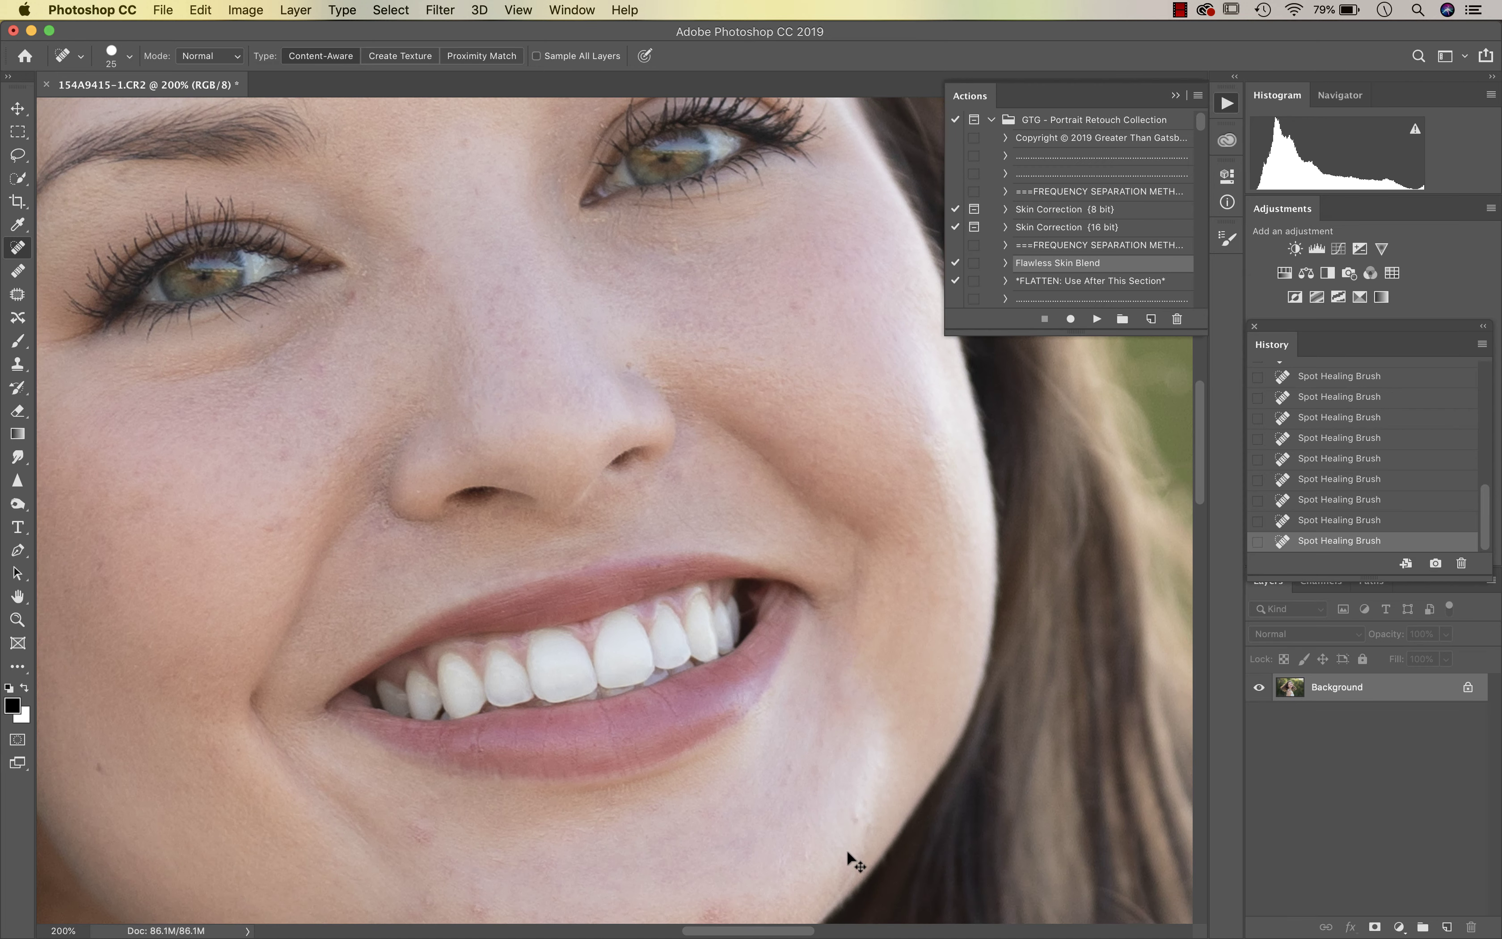
scroll(849, 858, "down", 4)
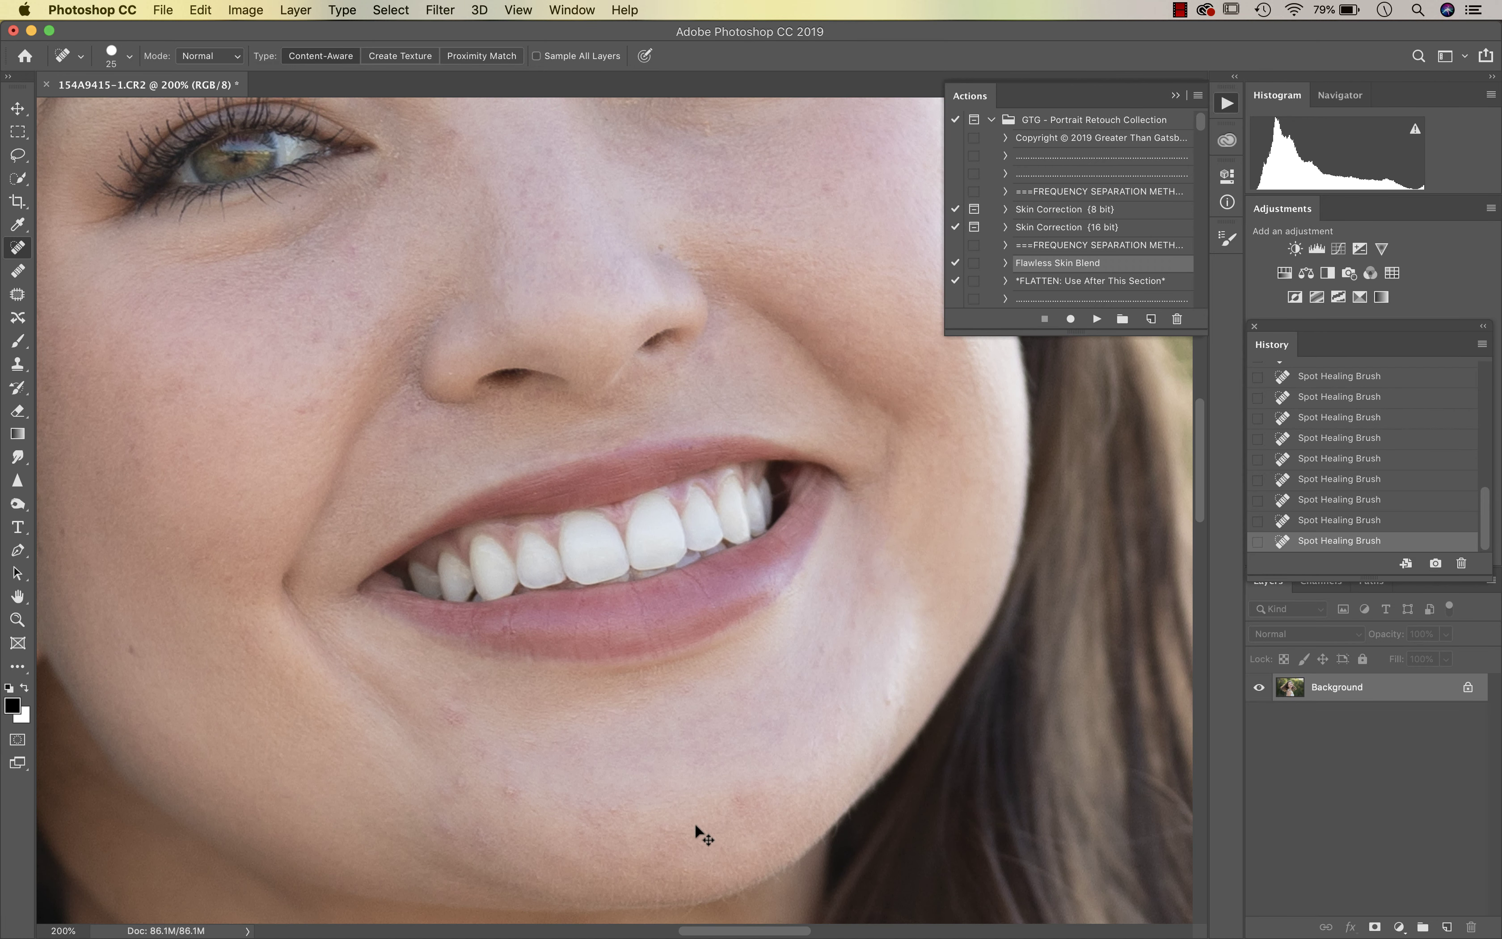
left_click(452, 715)
left_click(487, 835)
scroll(573, 822, "up", 5)
scroll(573, 823, "left", 5)
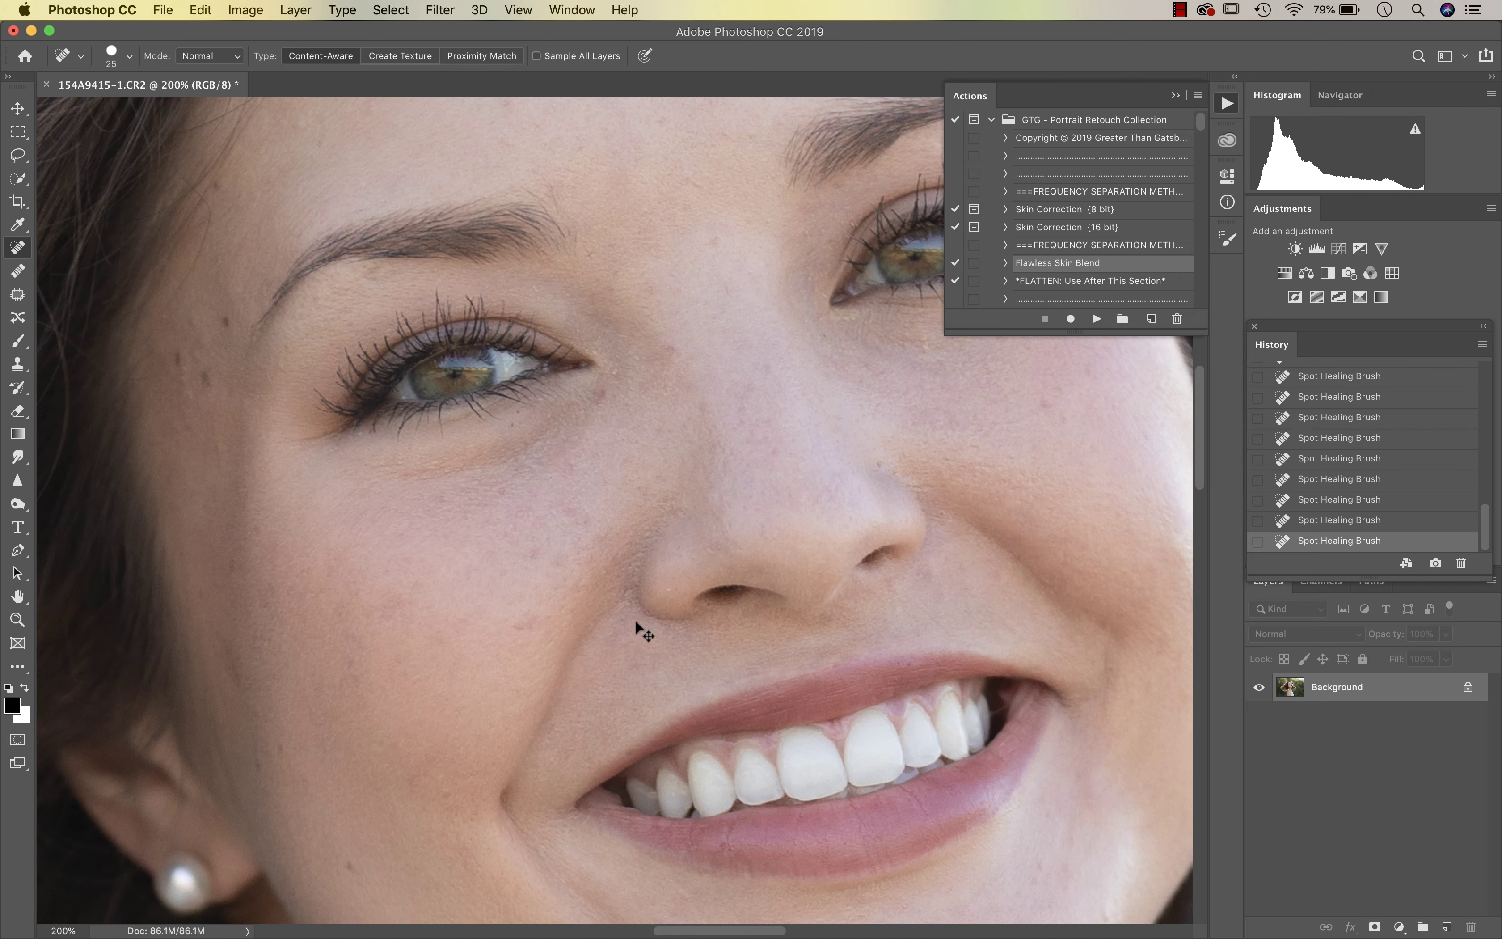
scroll(635, 618, "up", 3)
scroll(635, 618, "right", 3)
left_click(841, 655)
- Heal the forehead blemish with the Spot Healing Brush at size 40, then the spot on the photo's left cheek
scroll(951, 629, "up", 2)
scroll(951, 629, "right", 2)
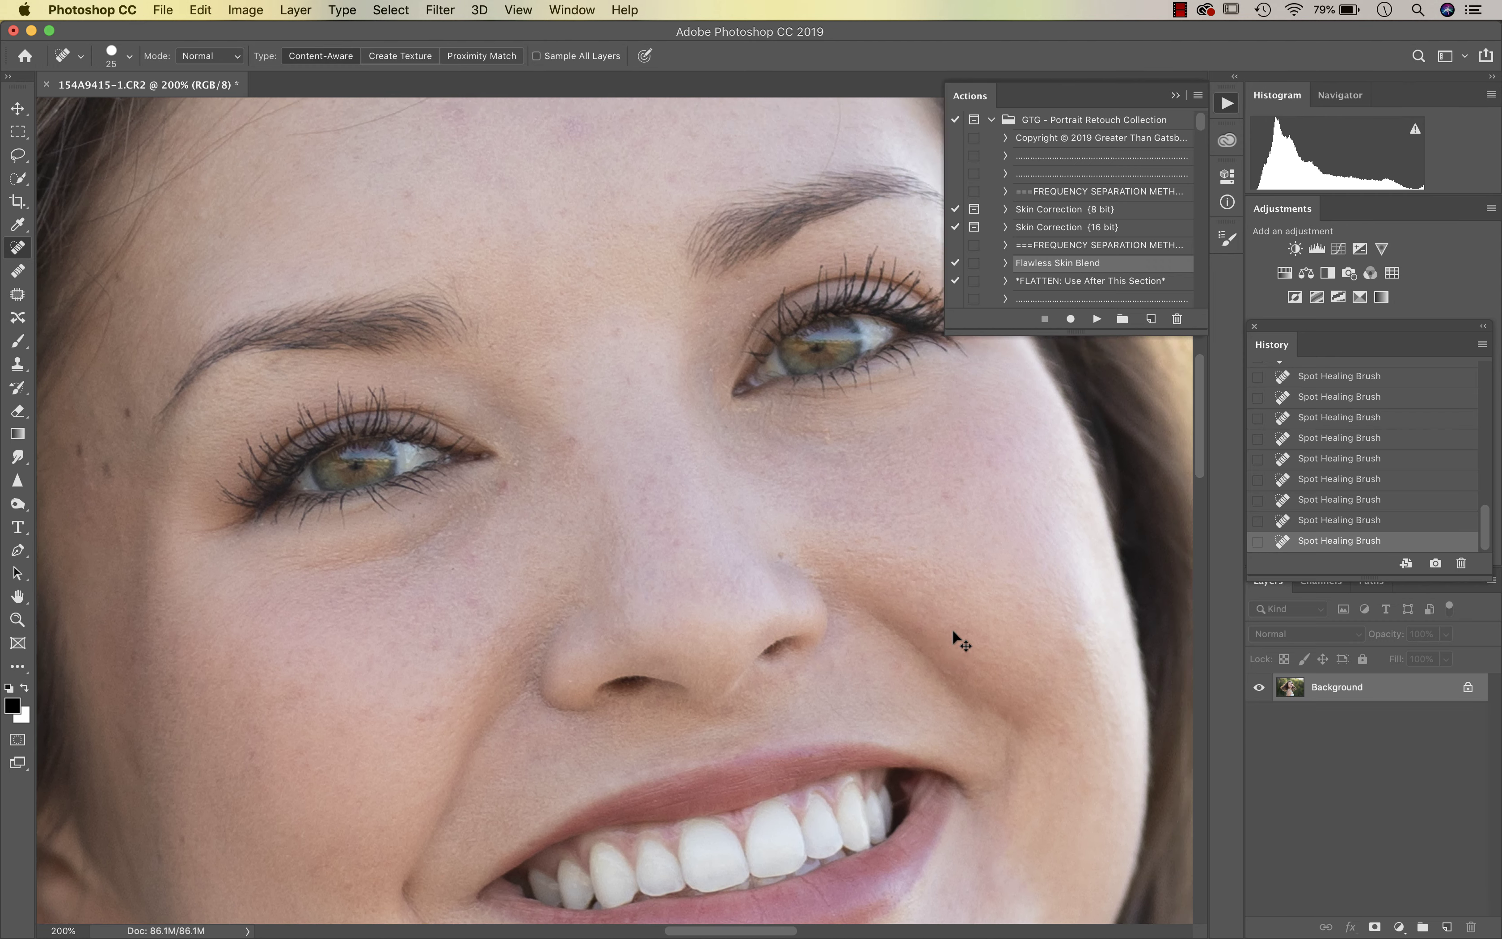
scroll(952, 629, "up", 5)
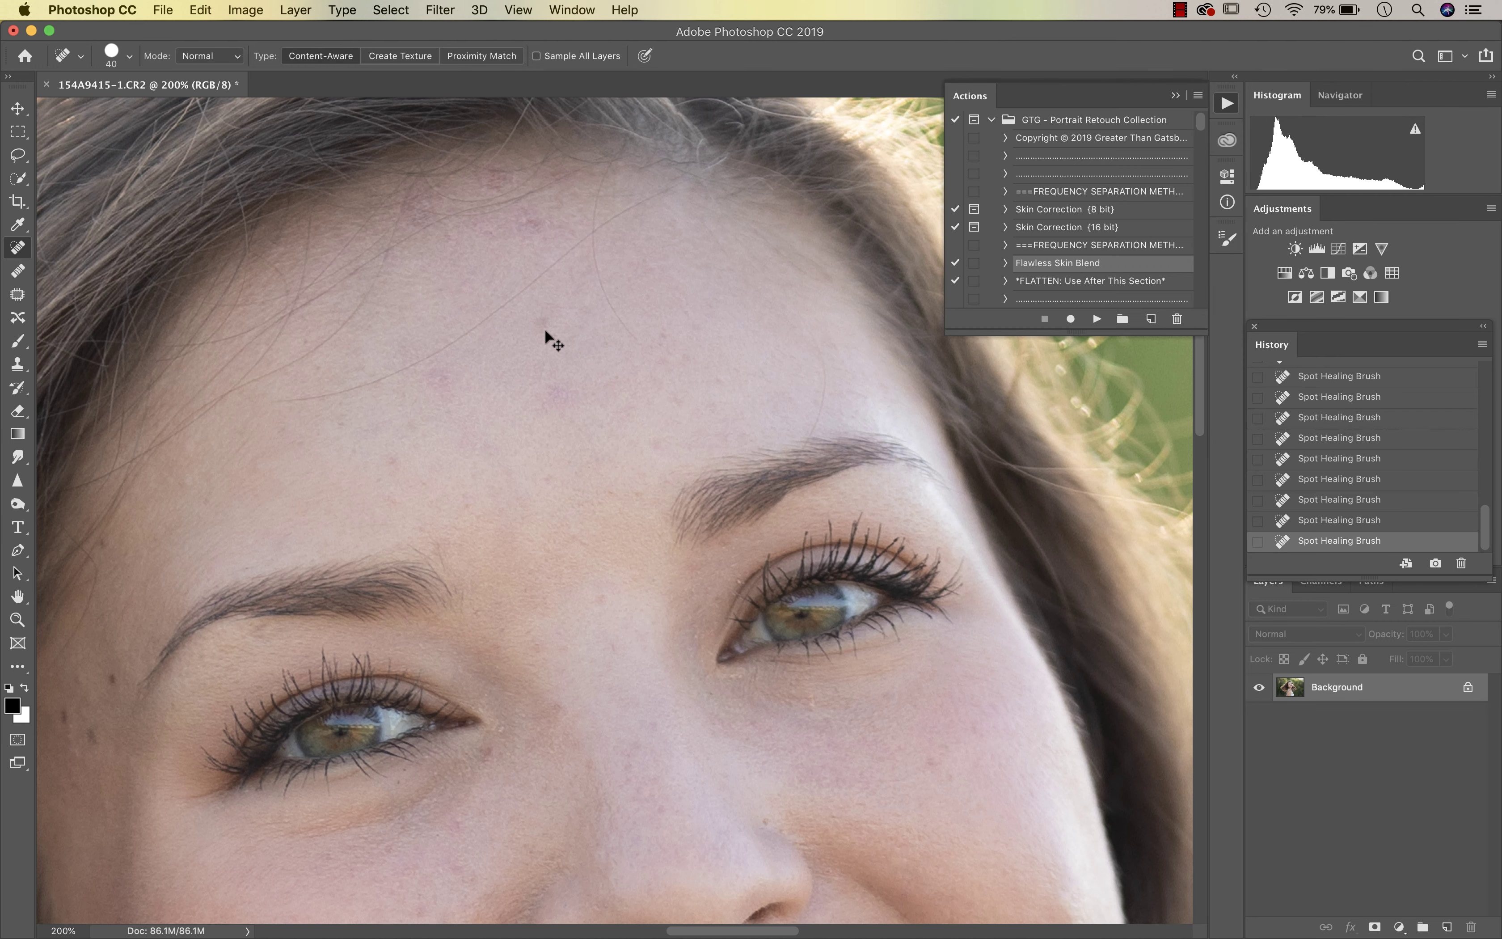
left_click(534, 227)
scroll(718, 493, "down", 3)
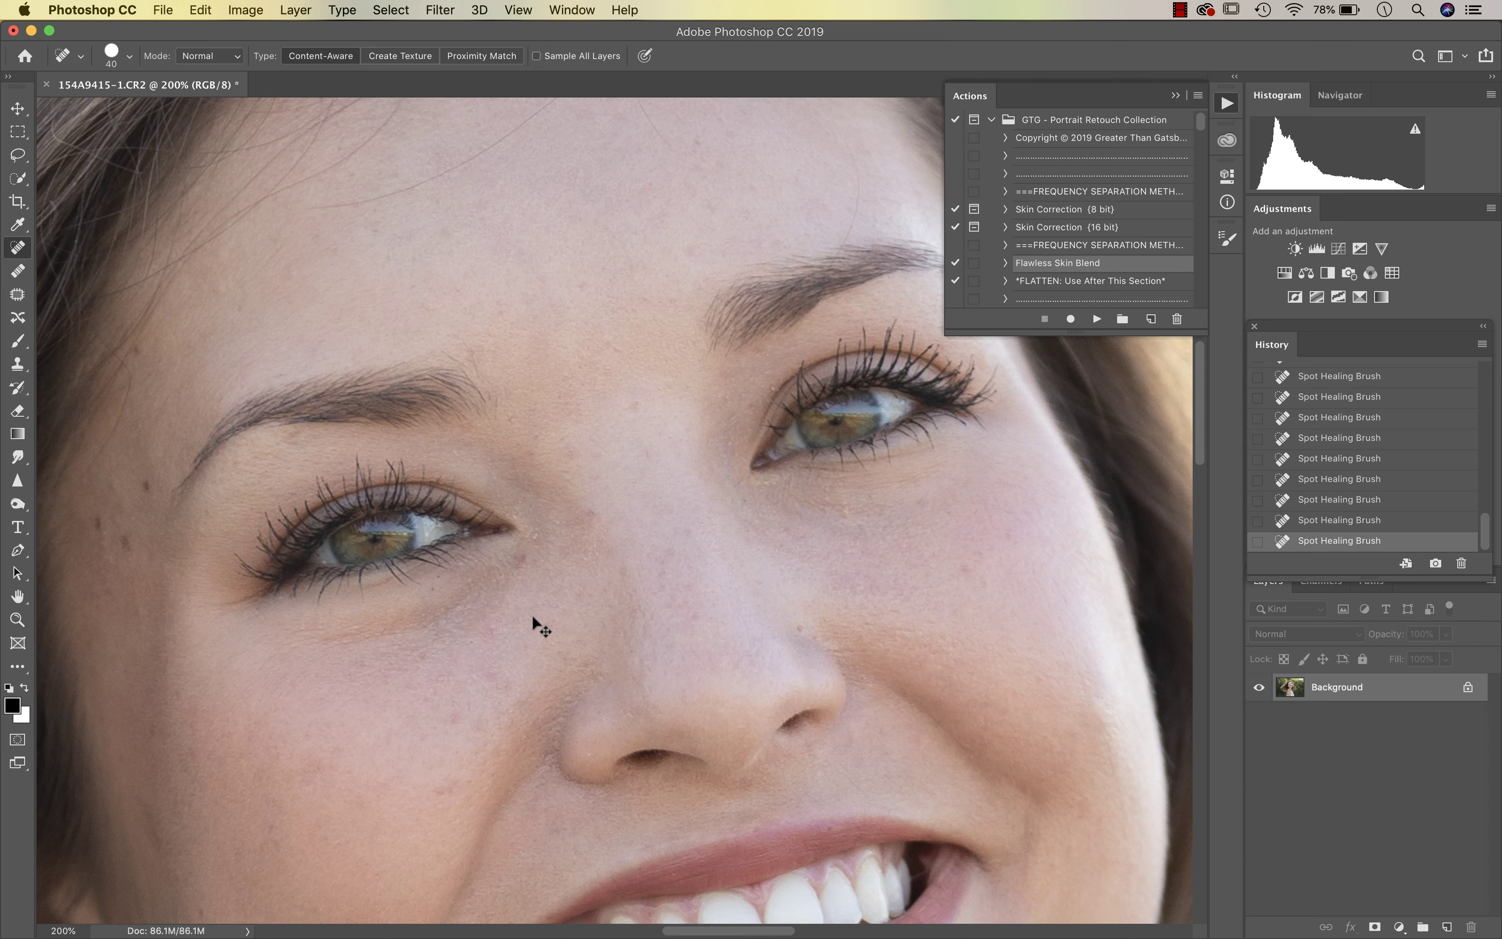
left_click(495, 687)
- Run the Flawless Skin Blend action on the healed portrait
key("super+minus")
key("super+minus")
key("super+minus")
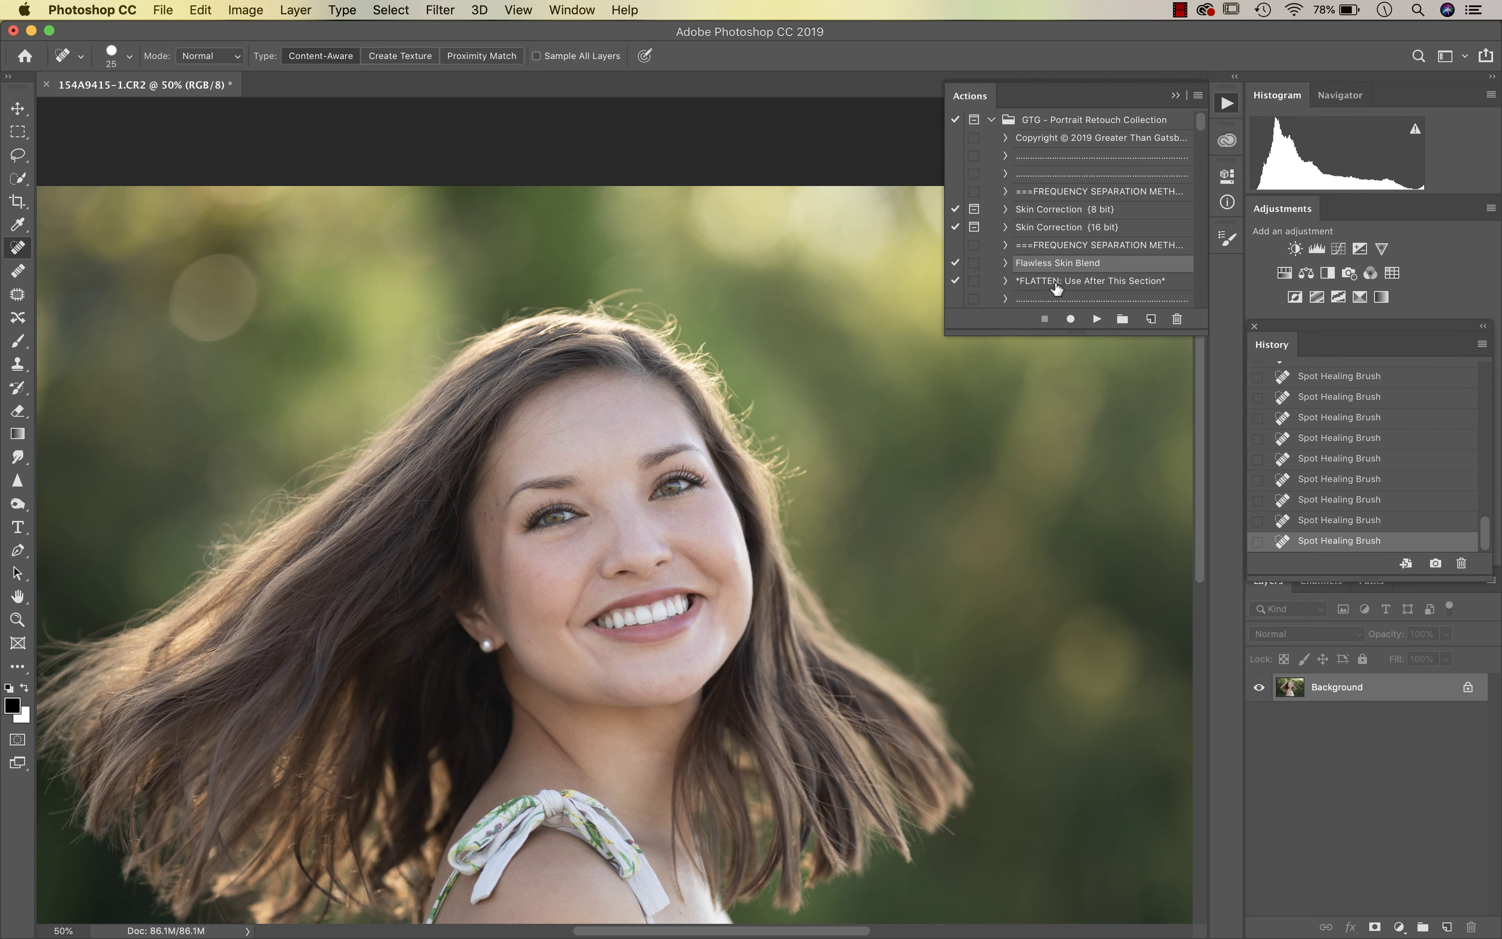
left_click(1096, 318)
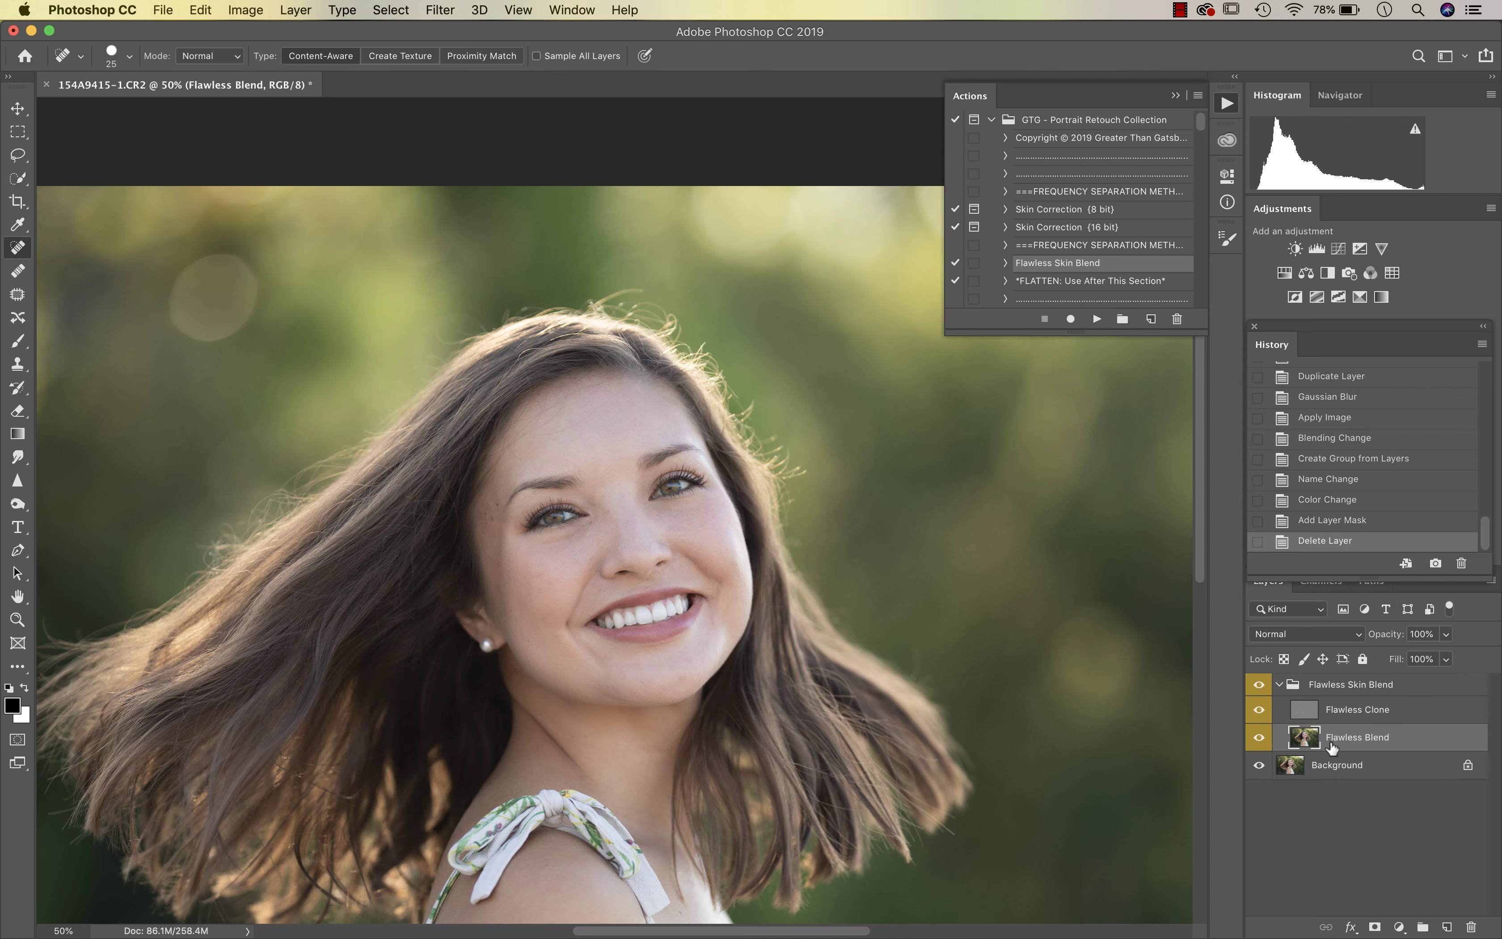
- Lasso the forehead and nose bridge on the Flawless Blend layer with a 19 px feather and view the selection in Quick Mask
left_click(18, 156)
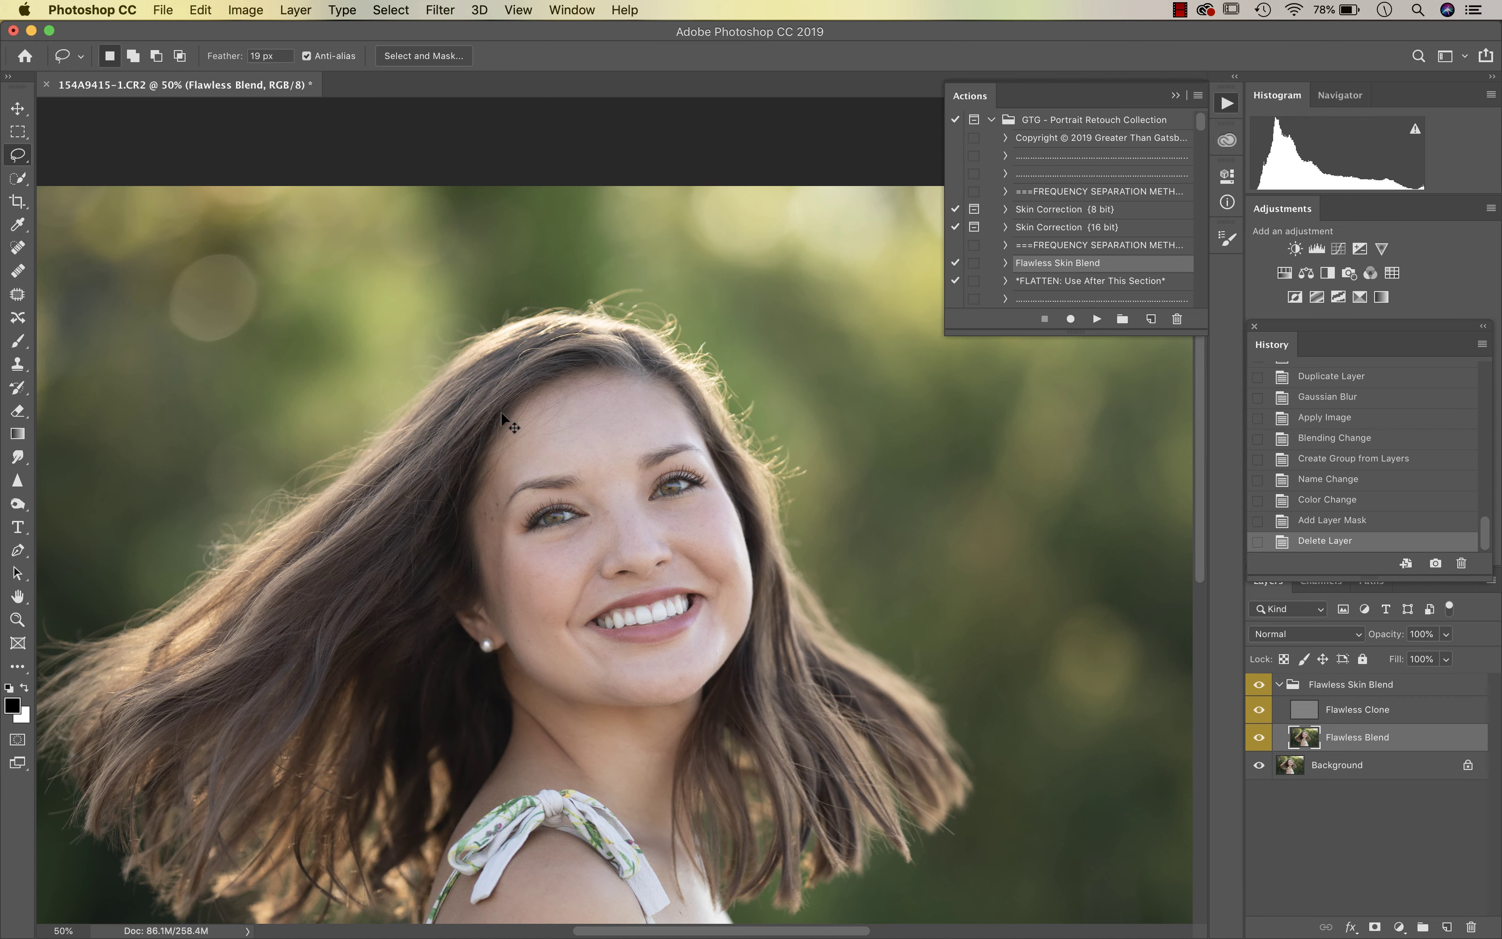
key("super+equal")
mouse_move(608, 349)
left_mouse_down()
mouse_move(493, 417)
mouse_move(441, 484)
mouse_move(512, 448)
mouse_move(561, 451)
mouse_move(642, 542)
mouse_move(637, 426)
mouse_move(705, 388)
mouse_move(609, 349)
left_mouse_up()
key("q")
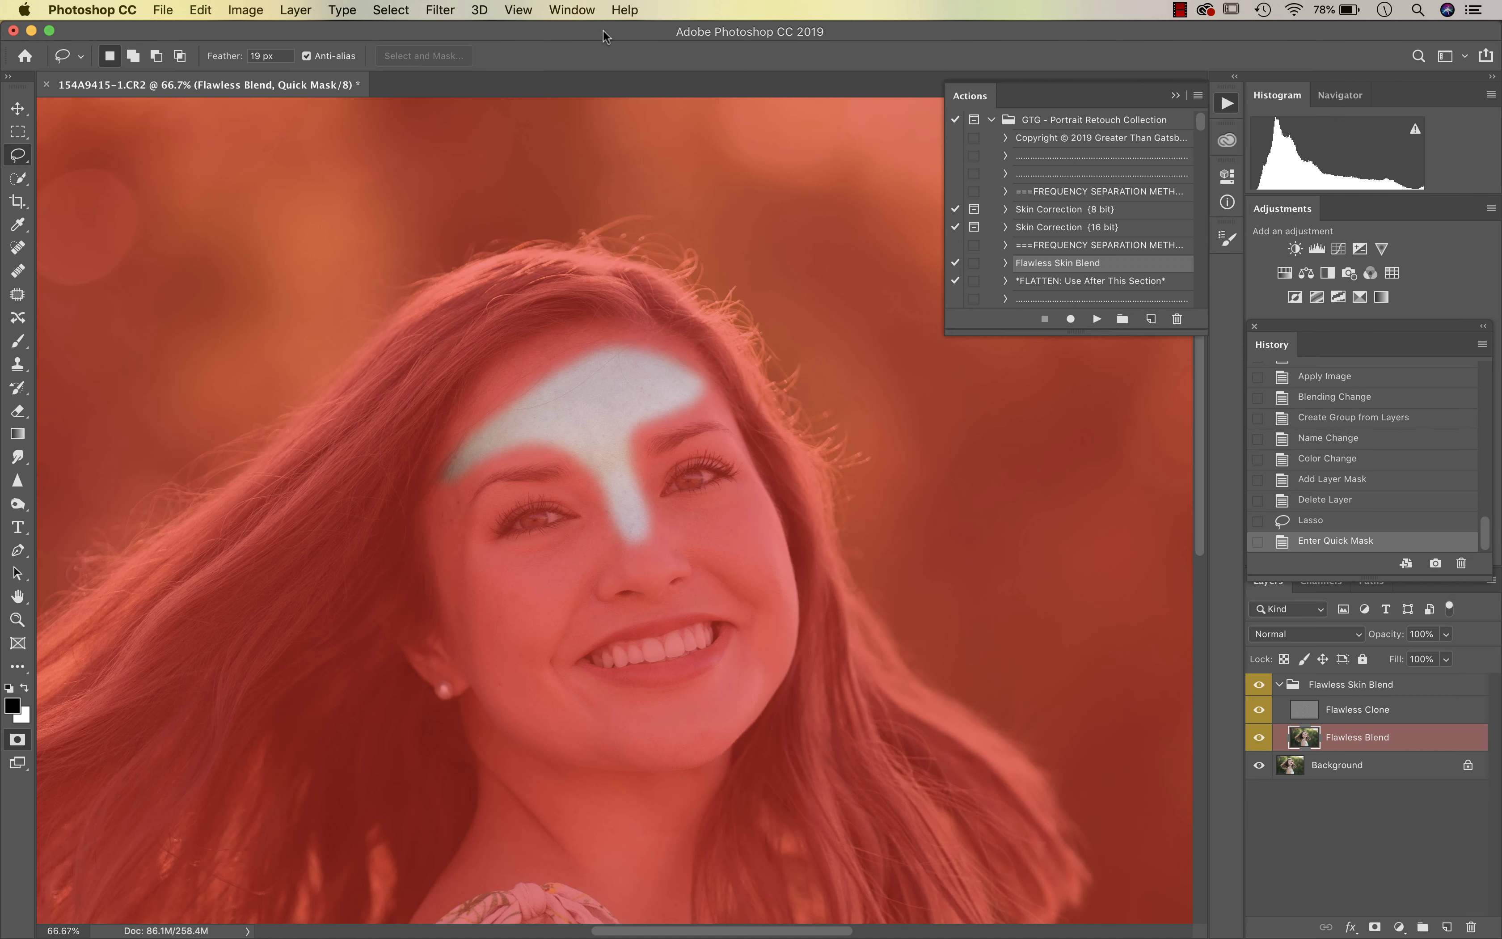
- Soften the forehead Quick Mask with a Gaussian Blur of about 33 pixels
left_click(440, 9)
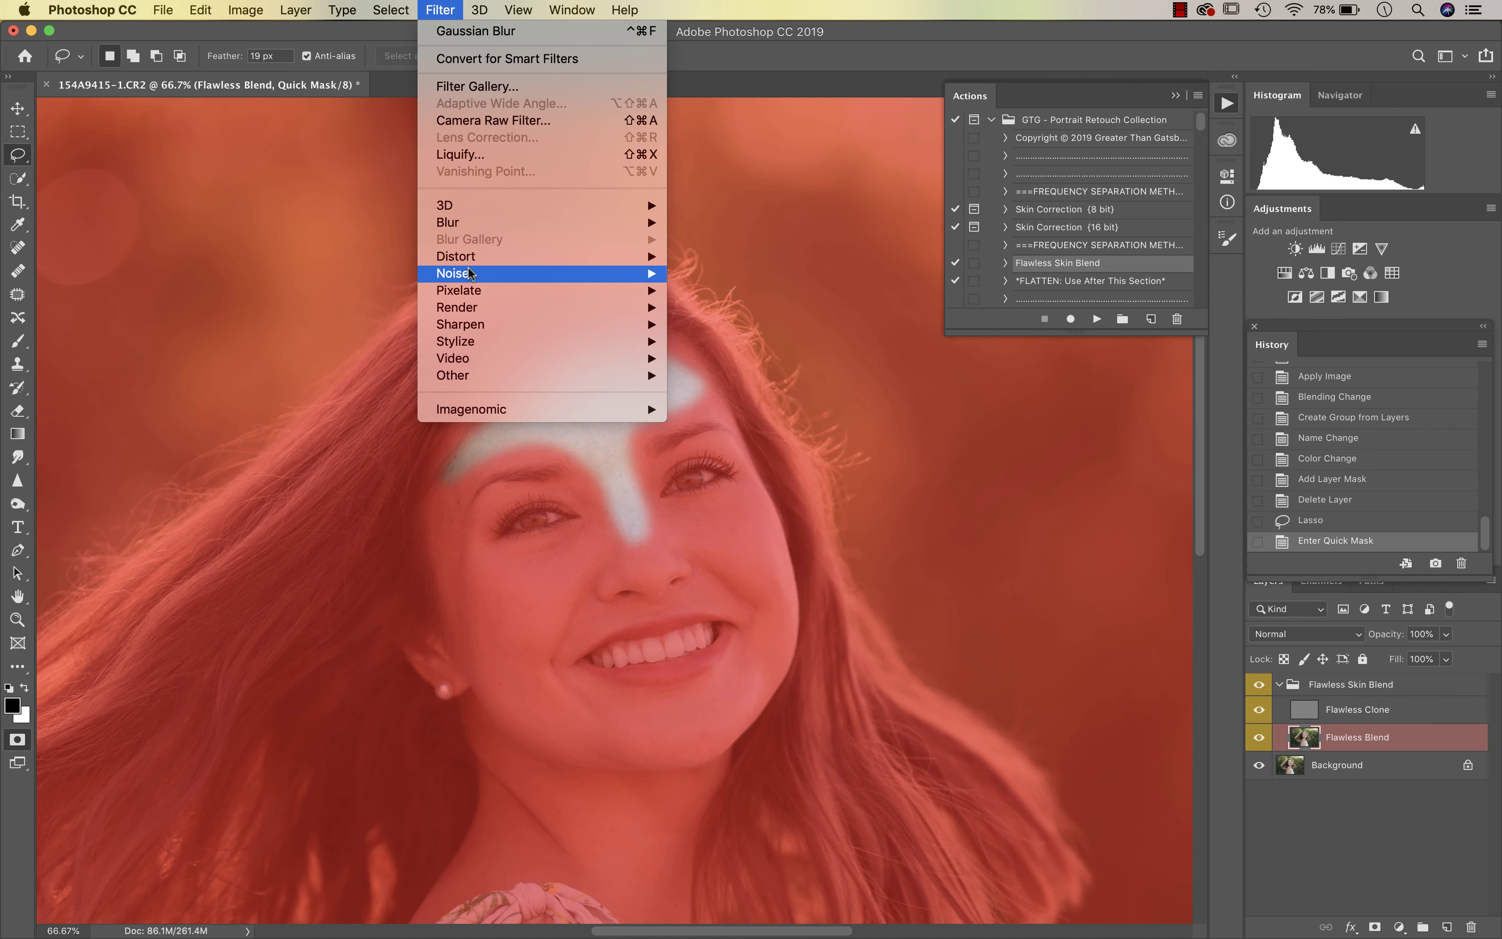
mouse_move(472, 222)
left_click(695, 290)
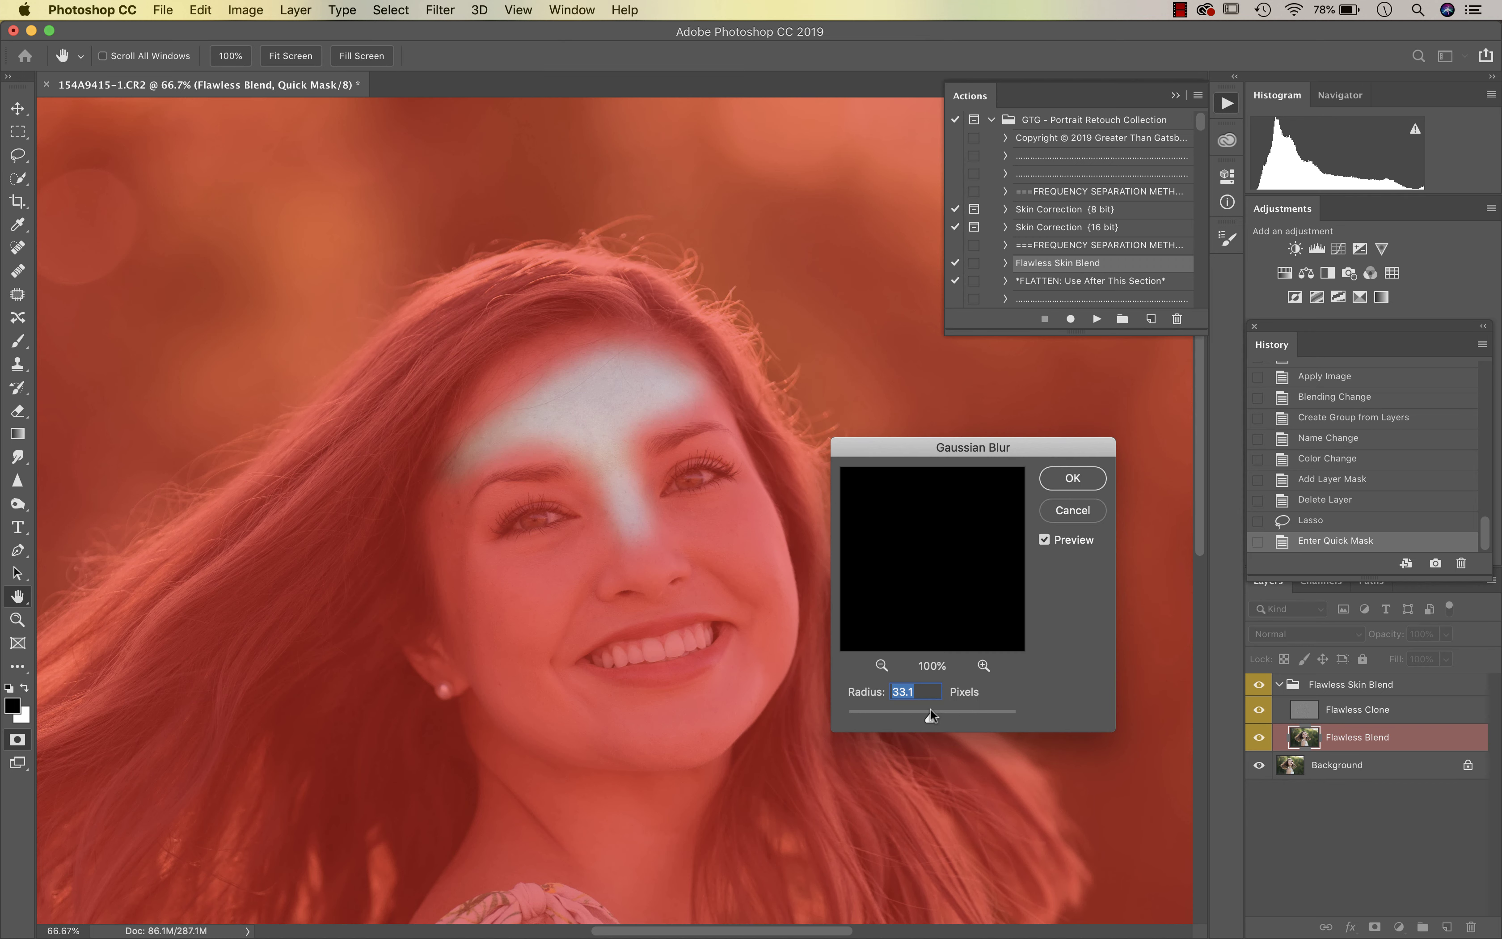
left_click_drag(925, 717, 815, 733)
left_click_drag(931, 712, 929, 712)
left_click(1073, 478)
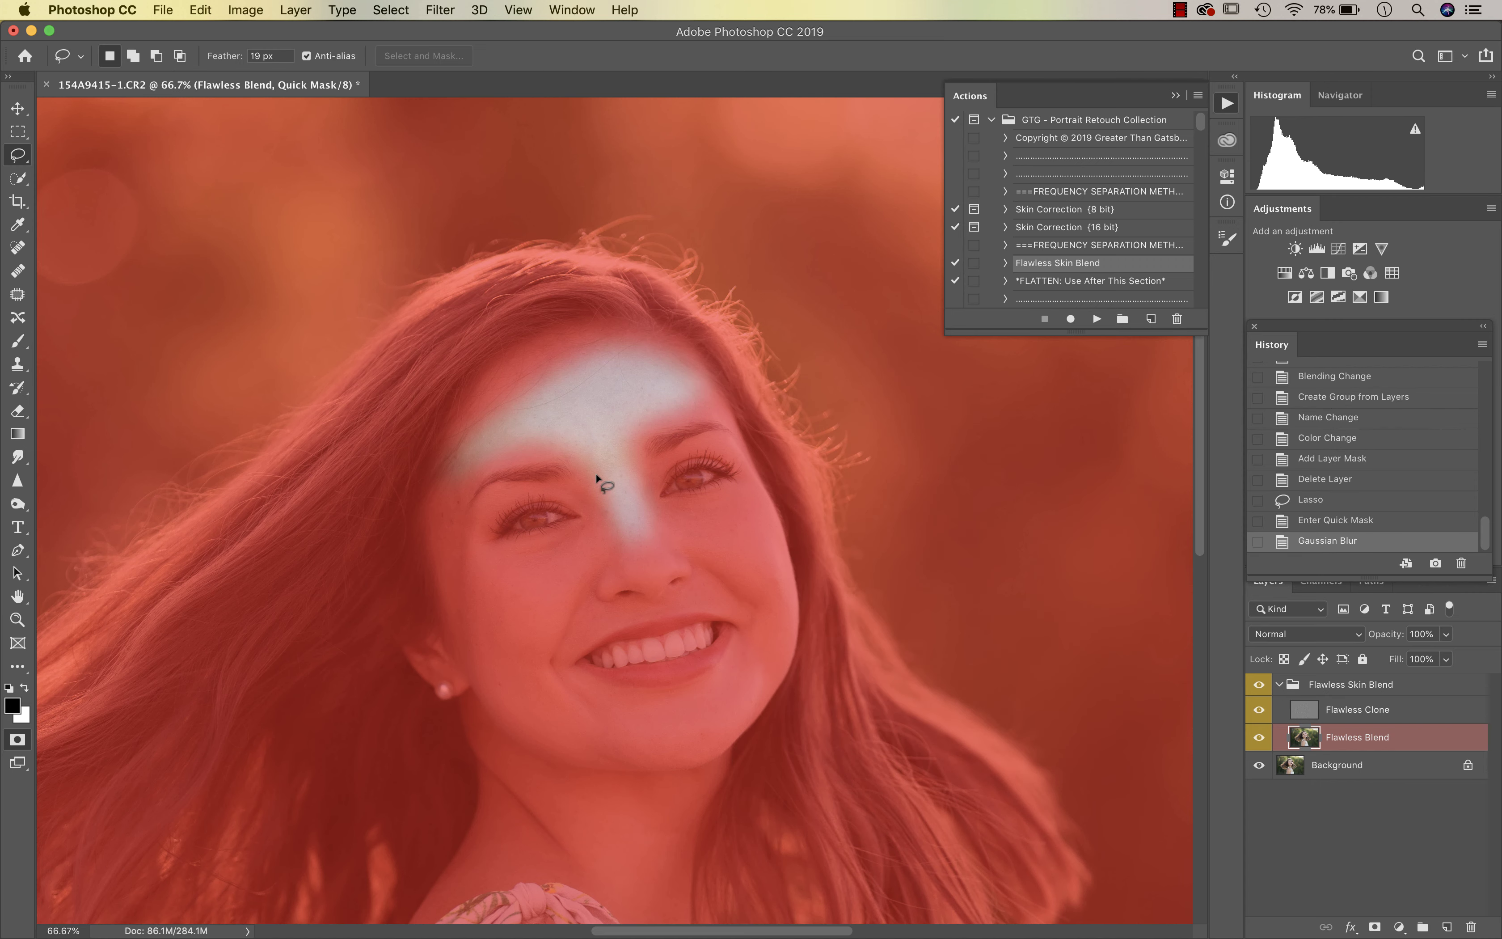
- Exit Quick Mask, smooth the selected forehead skin with the last Gaussian Blur, deselect, and compare with the Flawless Skin Blend group hidden and shown
key("q")
left_click(440, 10)
left_click(445, 30)
key("super+d")
left_click(1260, 685)
left_click(1261, 686)
left_click(1261, 686)
left_click(1260, 686)
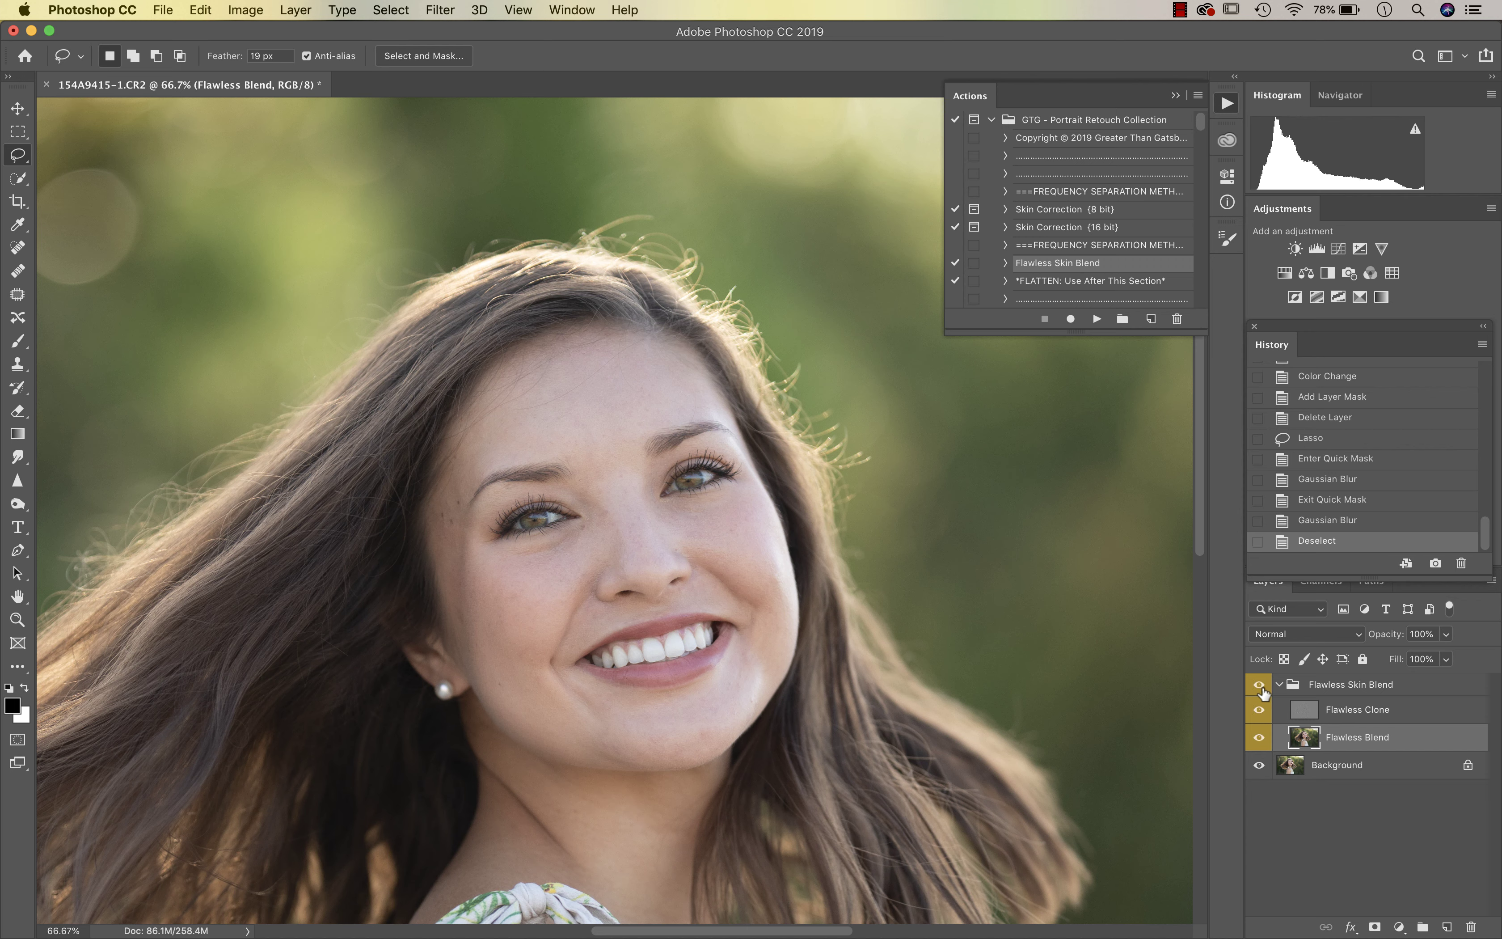
- Lasso the photo's left cheek, soften the selection in Quick Mask, and smooth the skin with the last Gaussian Blur
mouse_move(545, 541)
left_mouse_down()
mouse_move(485, 580)
mouse_move(470, 623)
mouse_move(483, 678)
mouse_move(513, 706)
mouse_move(605, 554)
mouse_move(612, 508)
mouse_move(546, 541)
left_mouse_up()
key("q")
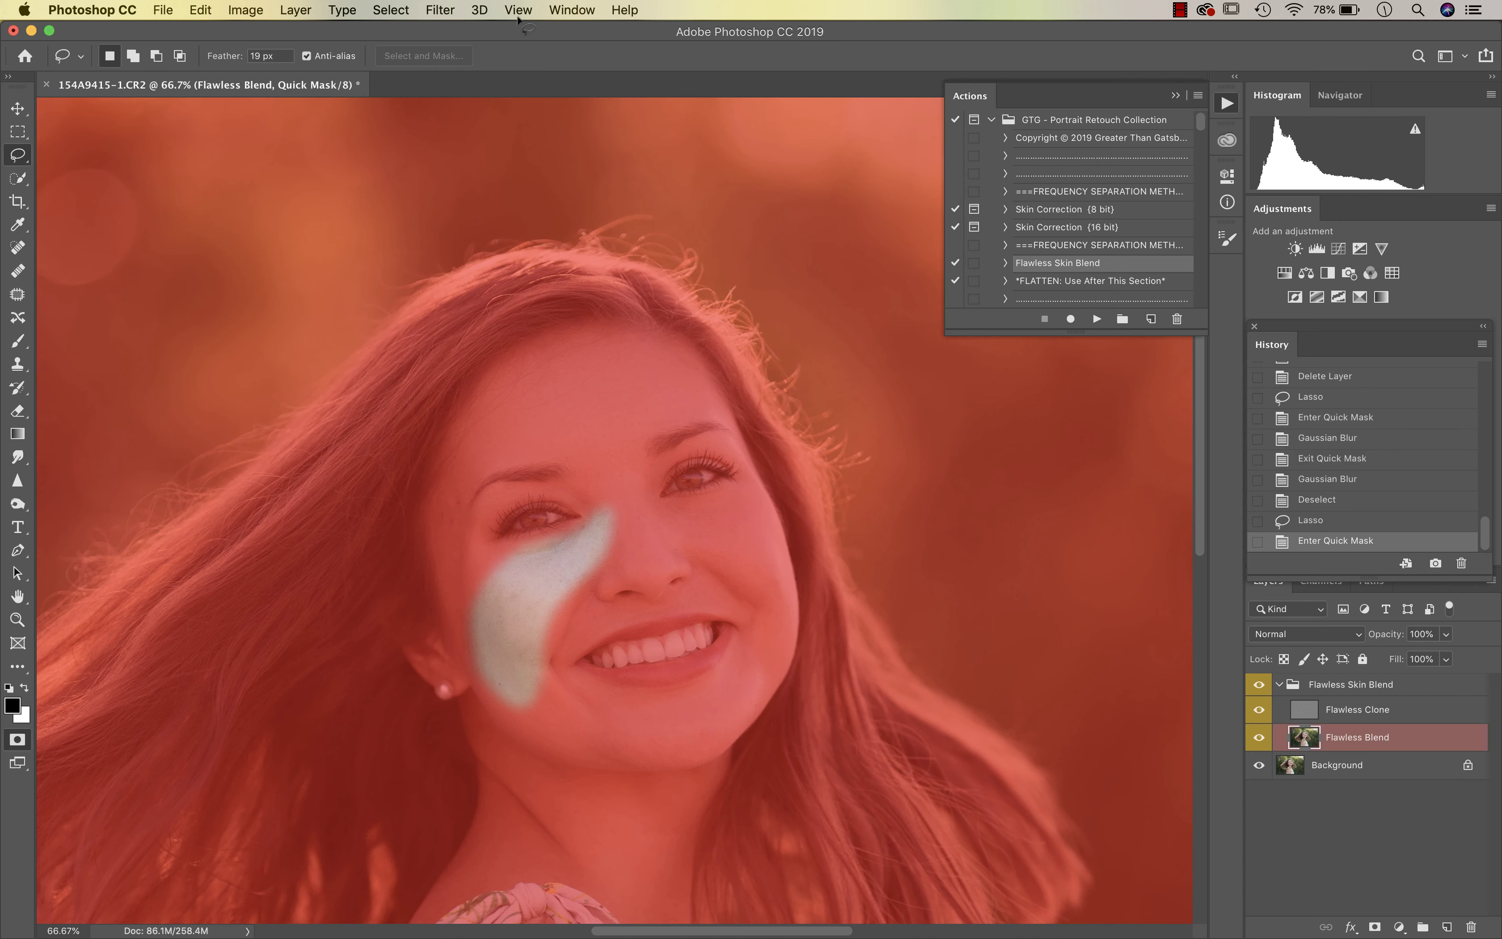
left_click(438, 10)
left_click(438, 31)
key("q")
left_click(442, 12)
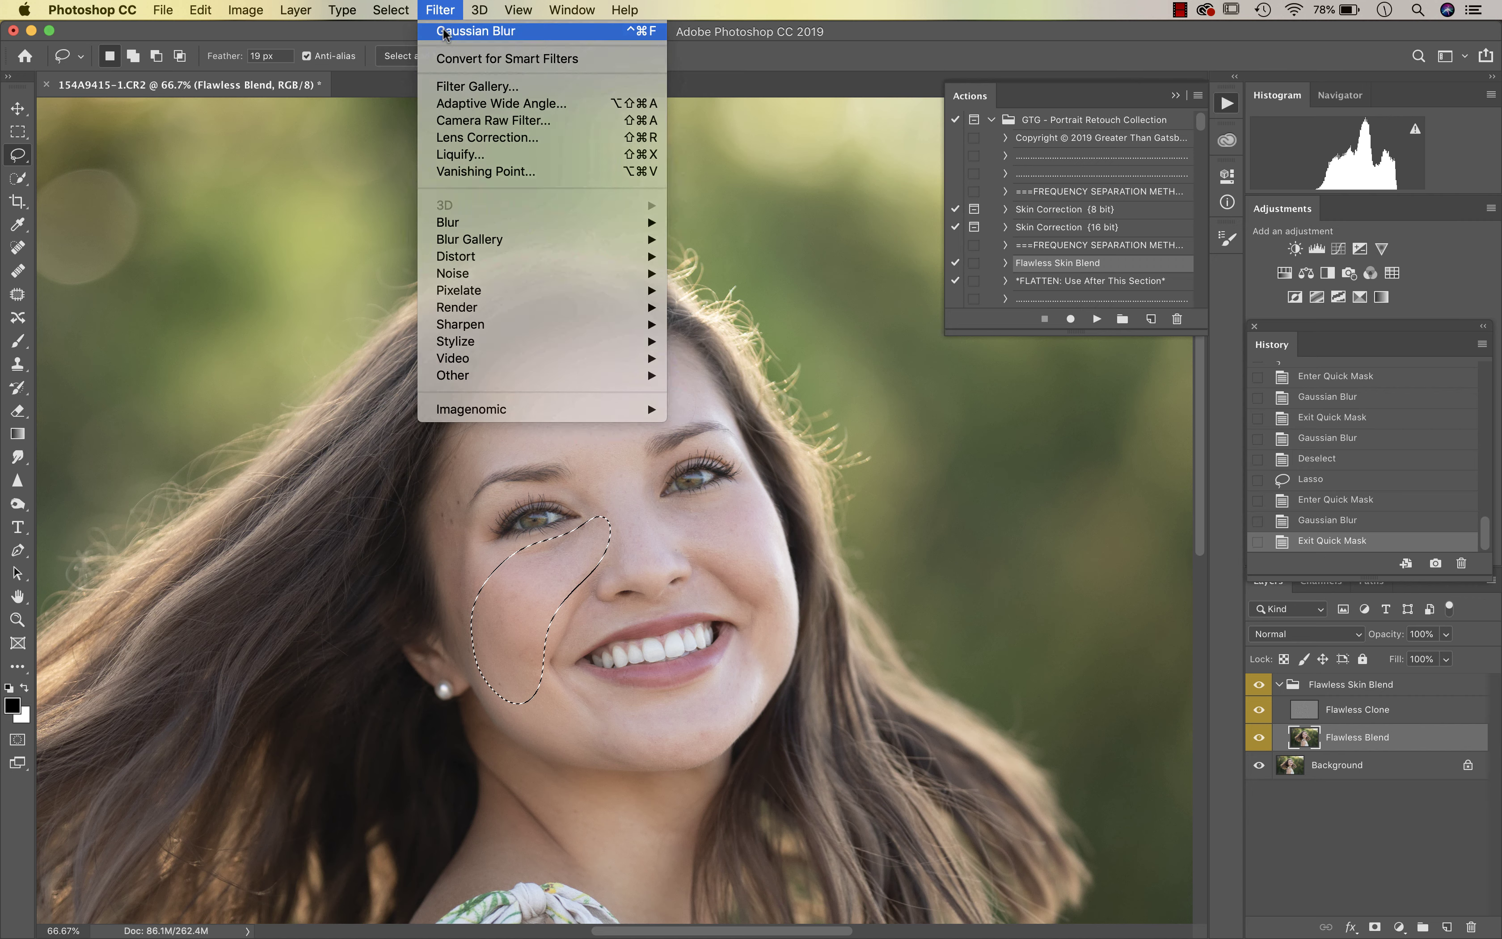
left_click(442, 30)
key("super+d")
- Smooth the photo's right cheek under the eye with the last Gaussian Blur, using a lasso selection softened in Quick Mask
mouse_move(744, 481)
left_mouse_down()
mouse_move(665, 519)
mouse_move(775, 605)
mouse_move(785, 593)
mouse_move(744, 483)
left_mouse_up()
key("q")
left_click(438, 9)
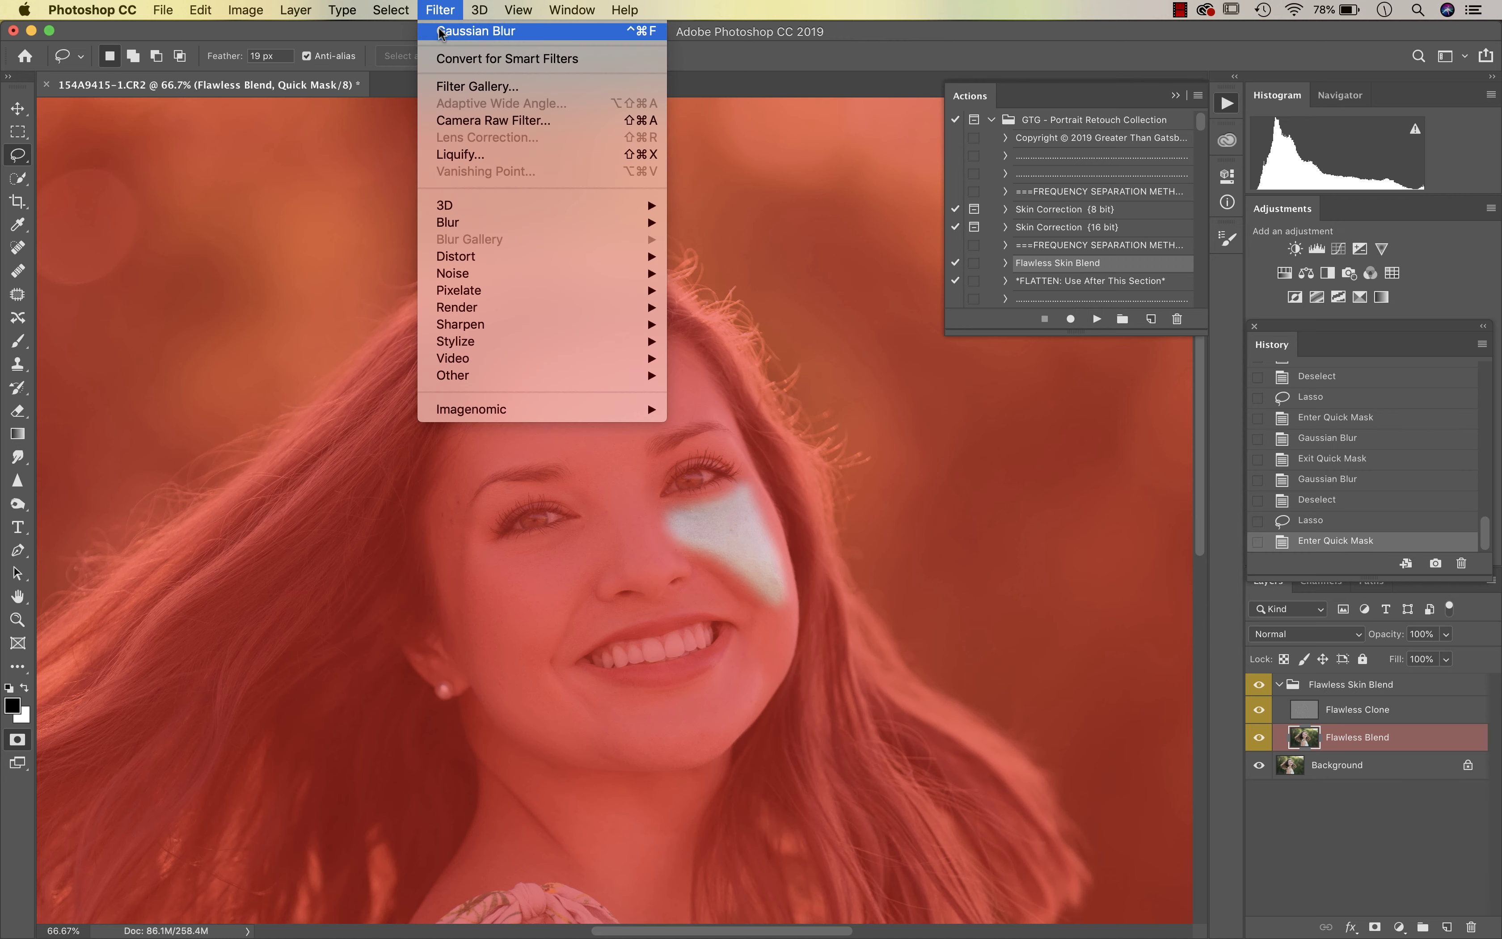
left_click(442, 29)
key("q")
left_click(438, 10)
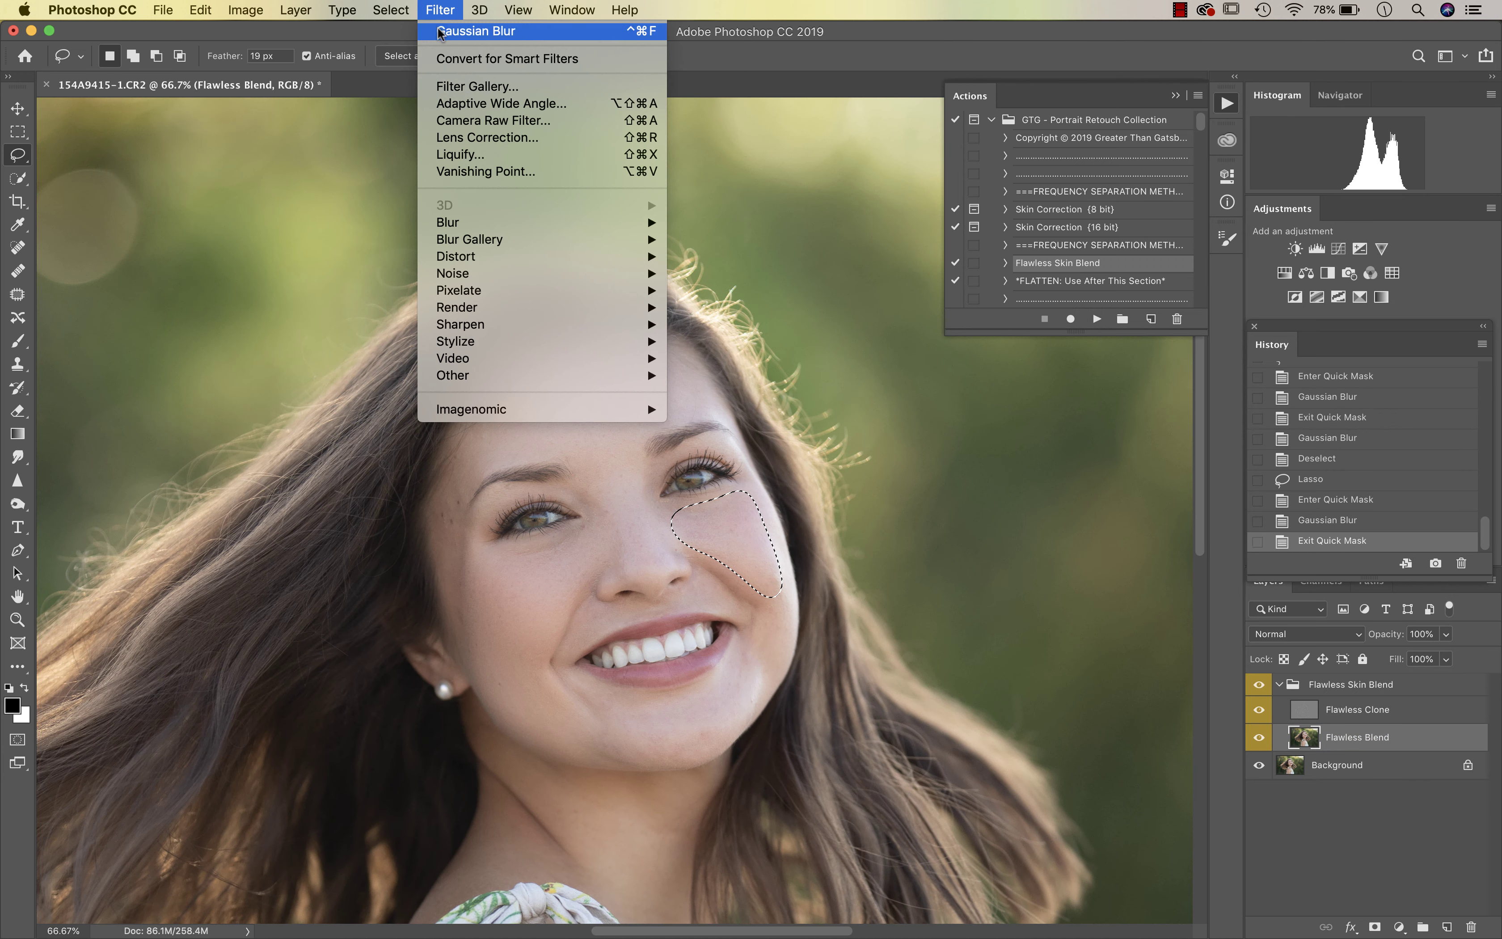
left_click(442, 30)
key("super+d")
- Smooth the chin below the lips with the last Gaussian Blur, using a lasso selection softened in Quick Mask
mouse_move(728, 676)
left_mouse_down()
mouse_move(605, 693)
mouse_move(563, 721)
mouse_move(579, 753)
mouse_move(691, 751)
mouse_move(771, 658)
mouse_move(761, 642)
mouse_move(723, 677)
left_mouse_up()
key("q")
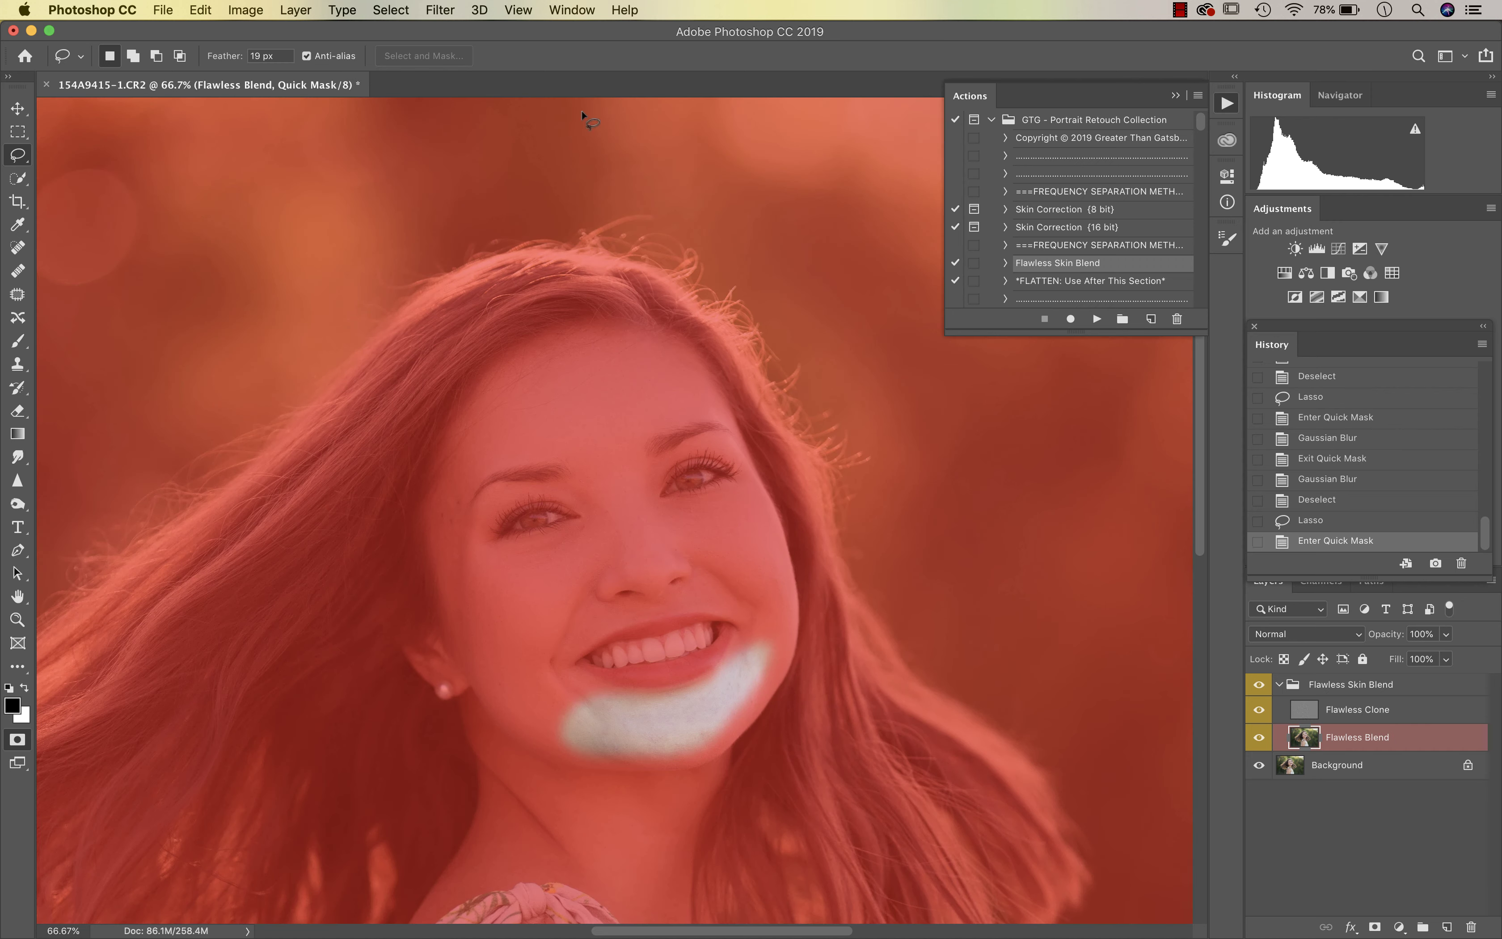
left_click(440, 9)
left_click(445, 28)
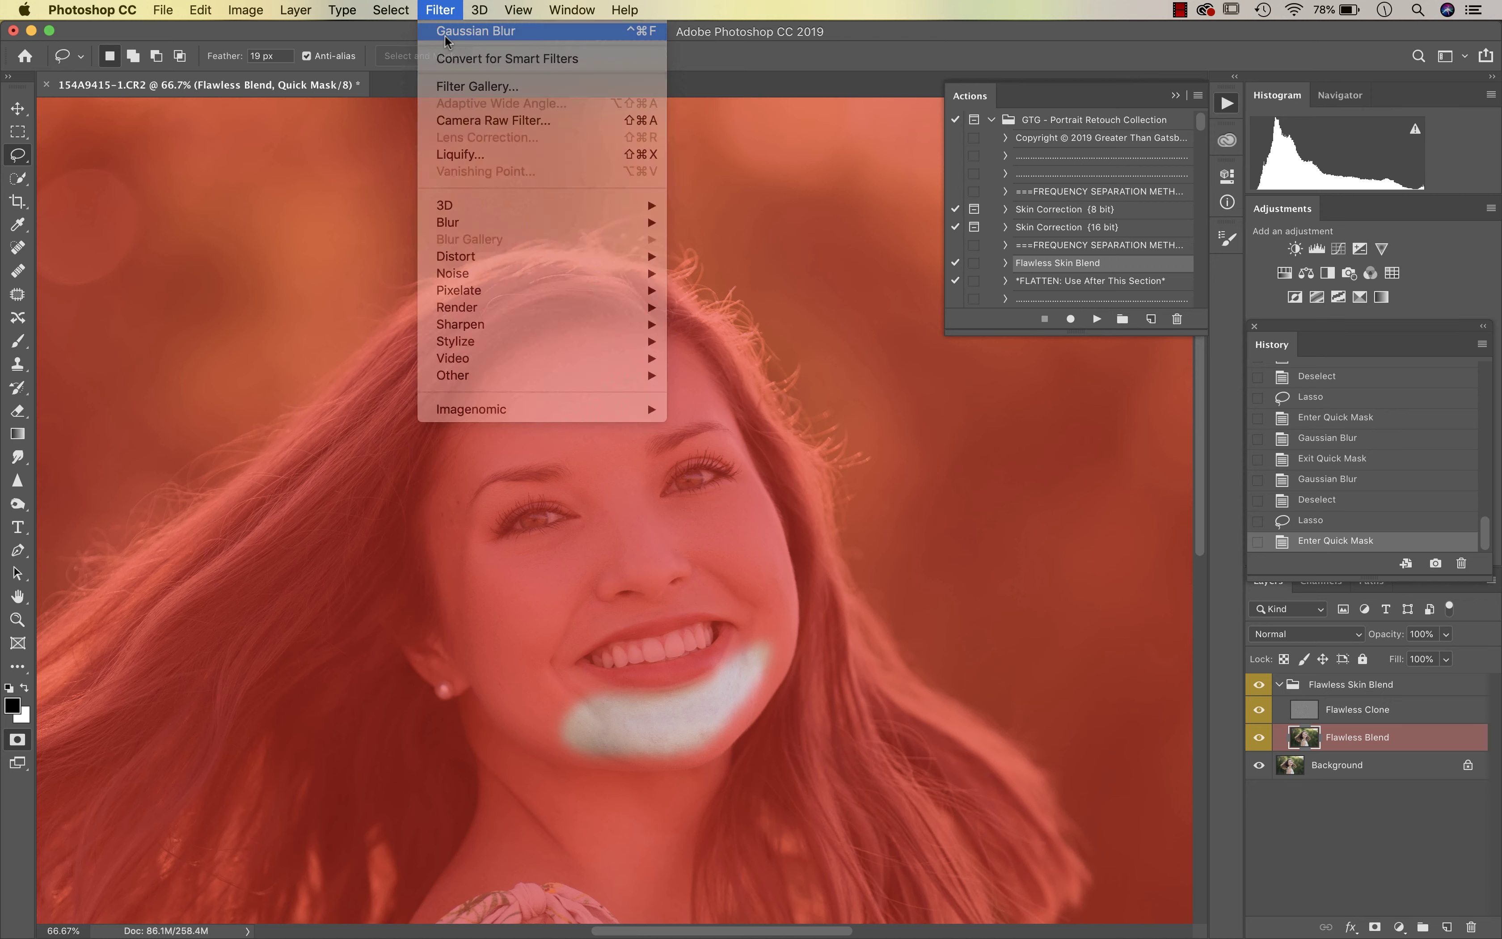
key("q")
left_click(443, 8)
left_click(444, 28)
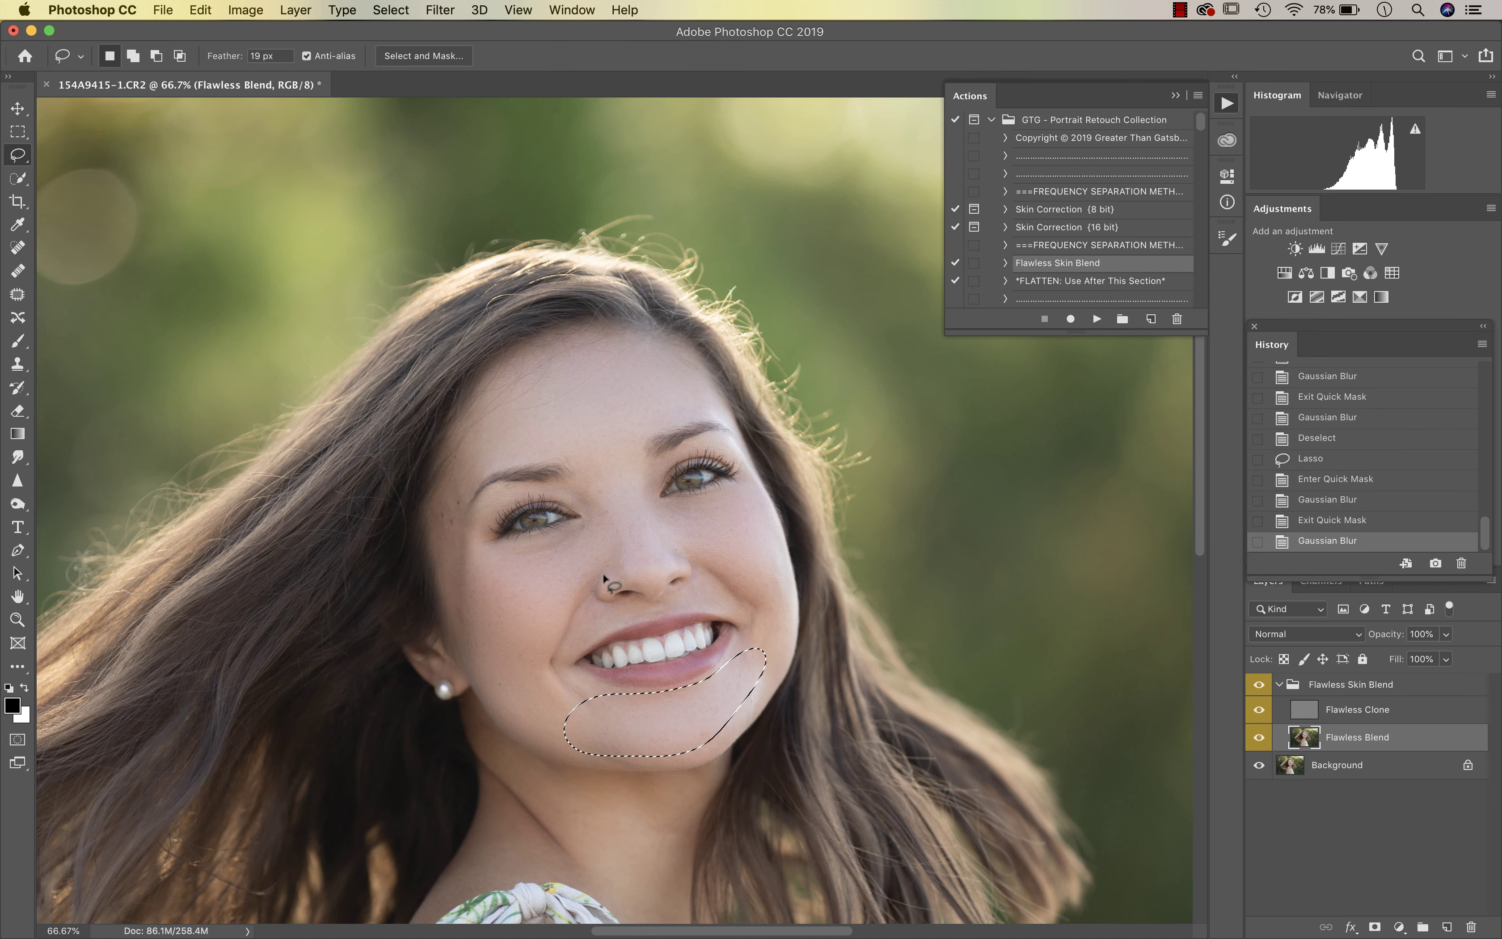
key("super+d")
- Lasso the upper arm and shoulder, soften the selection in Quick Mask, and smooth the skin with the last Gaussian Blur
scroll(604, 579, "down", 10)
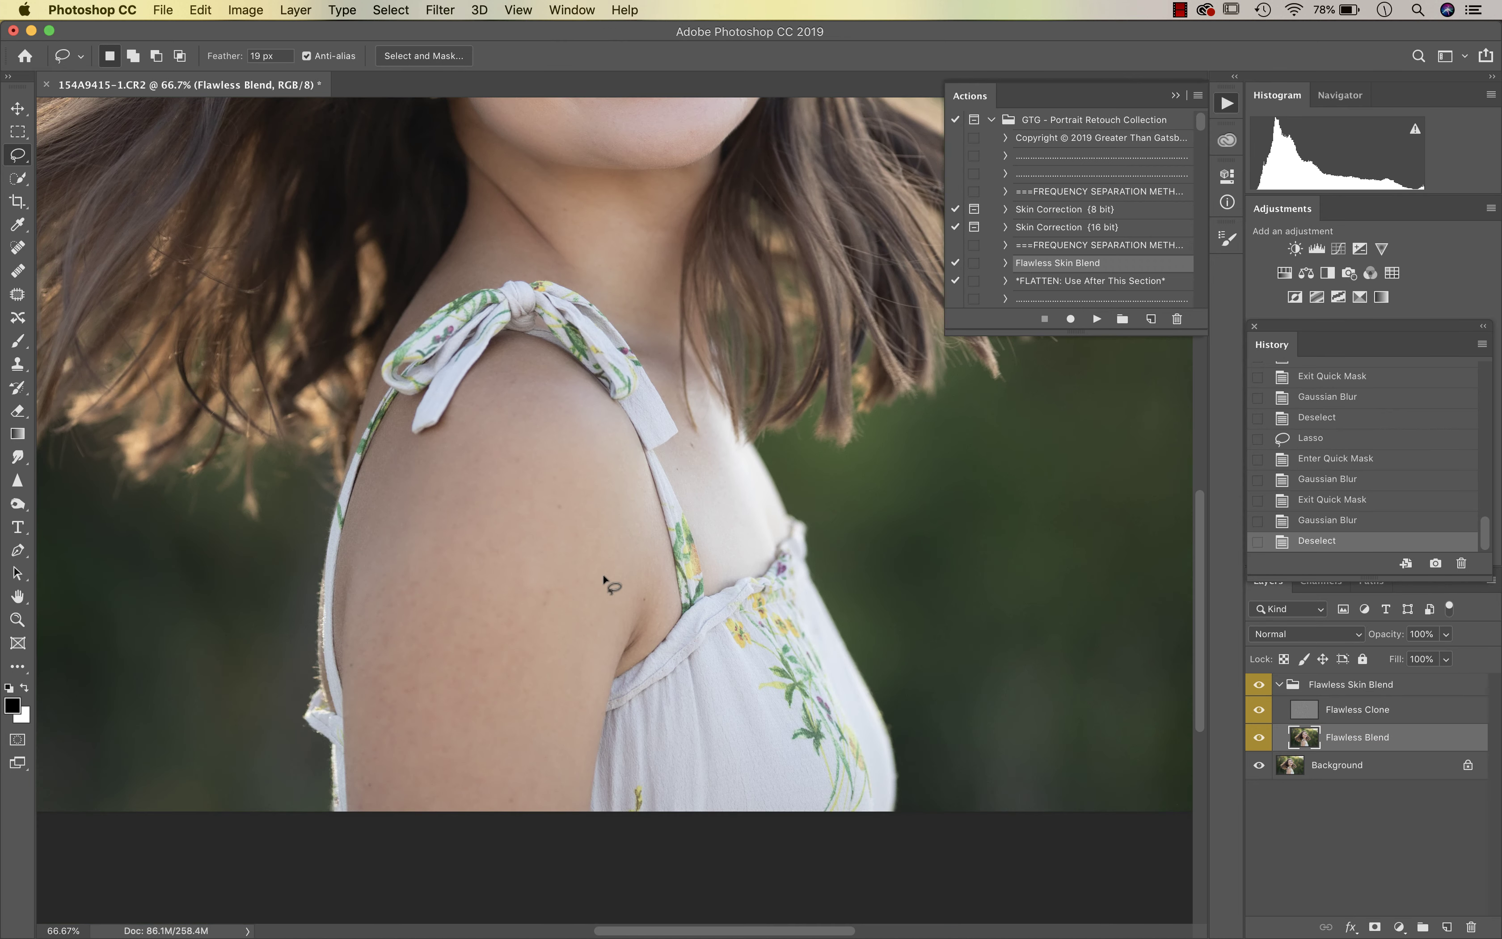
mouse_move(555, 388)
left_mouse_down()
mouse_move(420, 429)
mouse_move(380, 527)
mouse_move(364, 744)
mouse_move(371, 785)
mouse_move(408, 806)
mouse_move(509, 812)
mouse_move(539, 784)
mouse_move(607, 600)
mouse_move(624, 529)
mouse_move(605, 443)
mouse_move(547, 385)
left_mouse_up()
key("q")
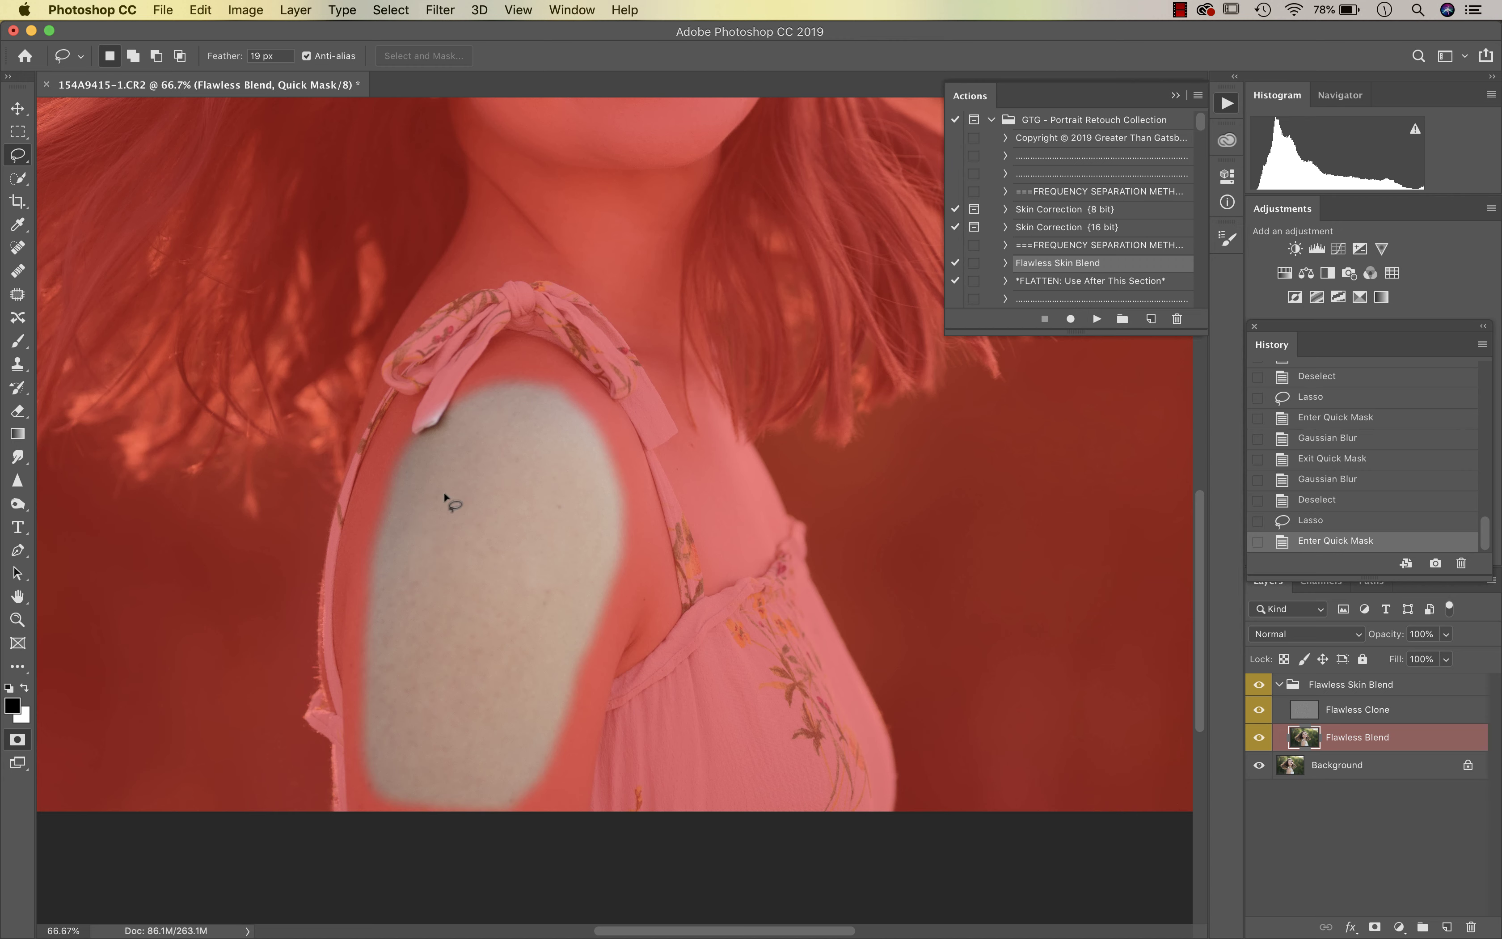
left_click(440, 9)
left_click(448, 27)
key("q")
left_click(440, 9)
left_click(448, 27)
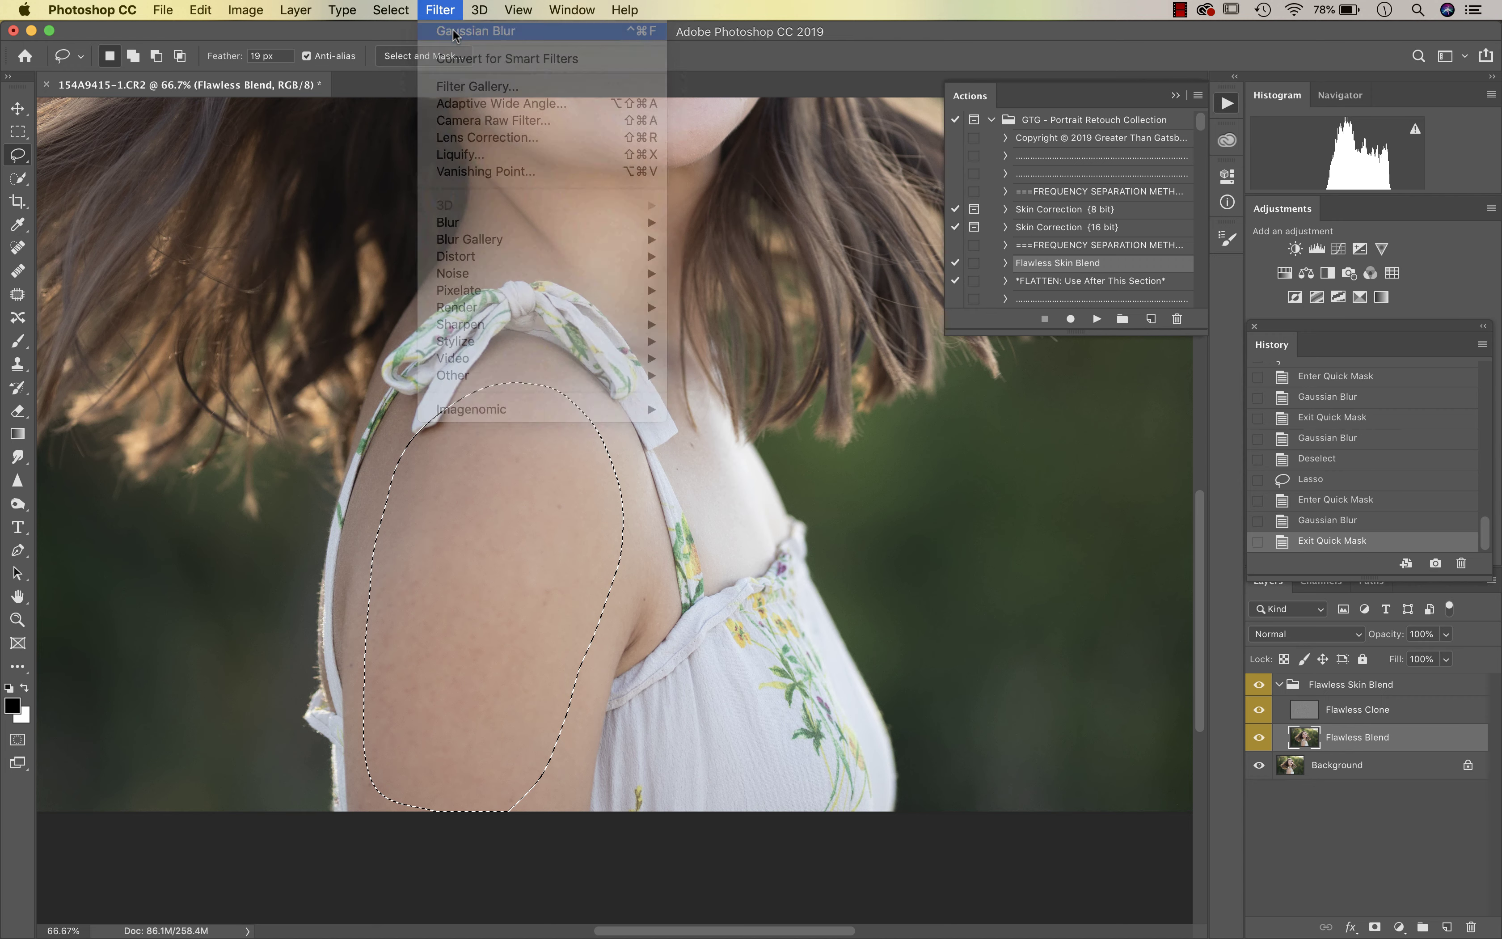
- Clear the selection around the upper arm and swap the foreground and background colors
key("super+d")
key("x")
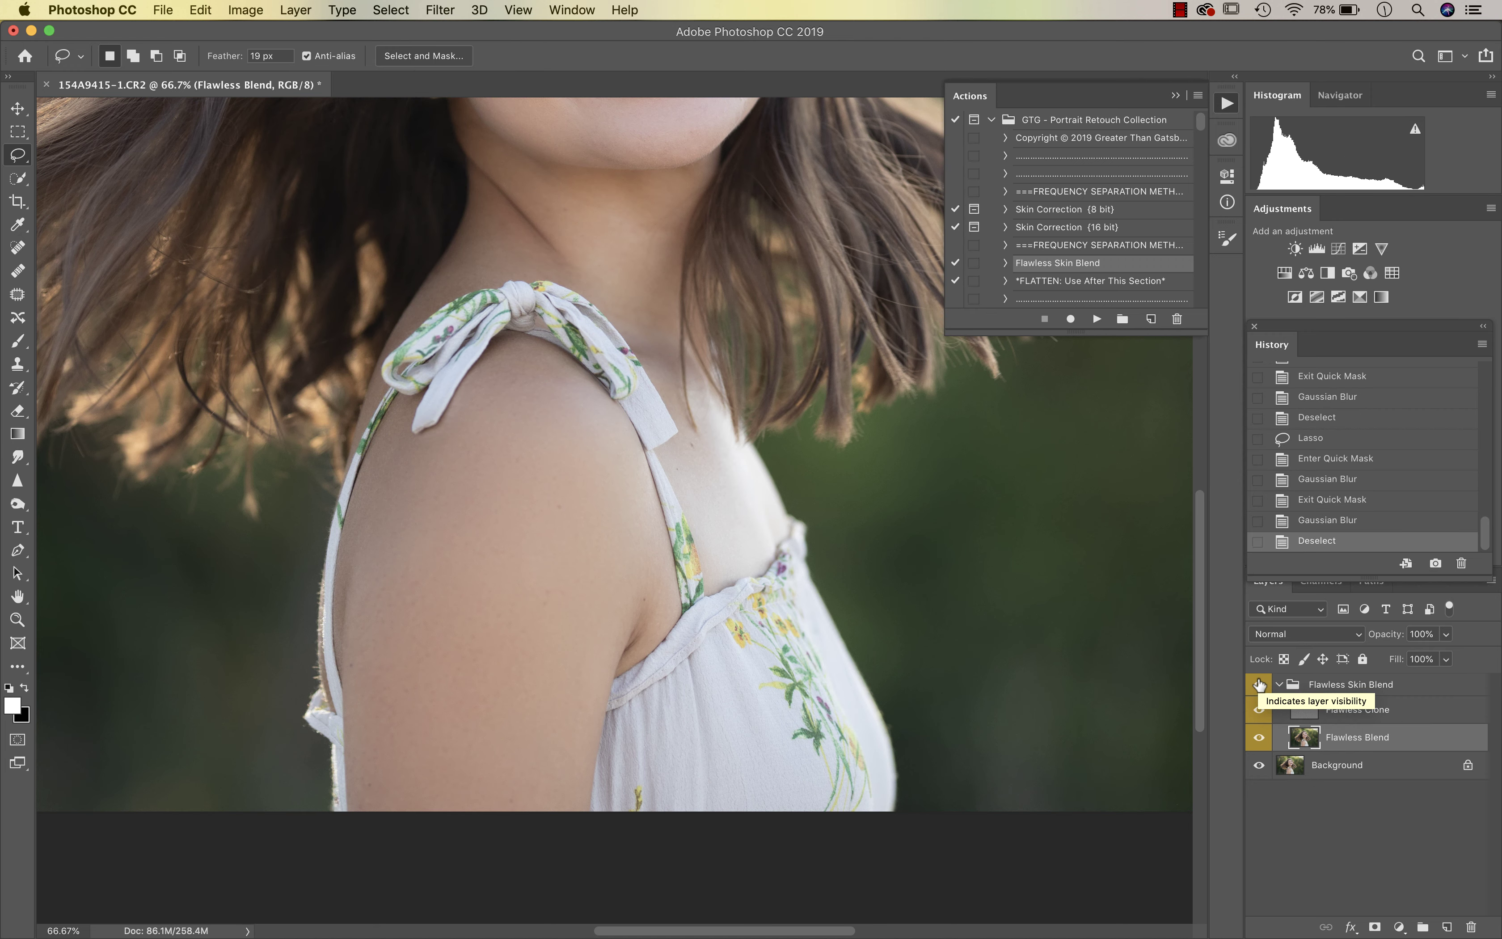
- Compare the portrait with and without the skin smoothing by toggling the Flawless Skin Blend group's visibility
key("super+minus")
key("super+minus")
key("super+plus")
key("super+plus")
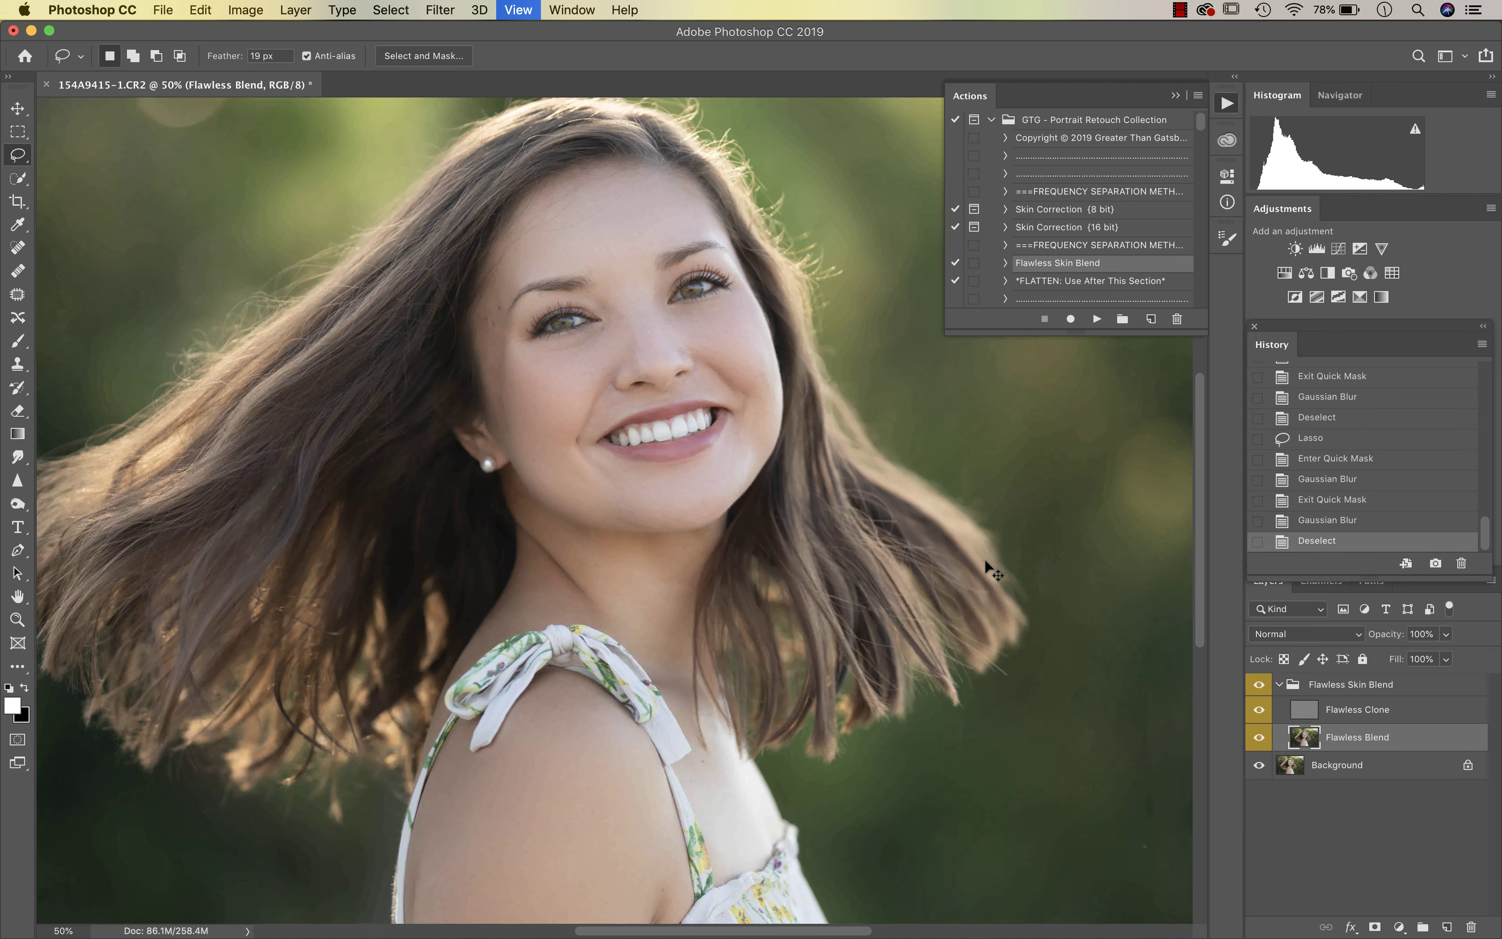
left_click(1258, 685)
left_click(1259, 687)
left_click(1259, 685)
left_click(1259, 685)
left_click(1259, 685)
left_click(1259, 685)
left_click(1259, 686)
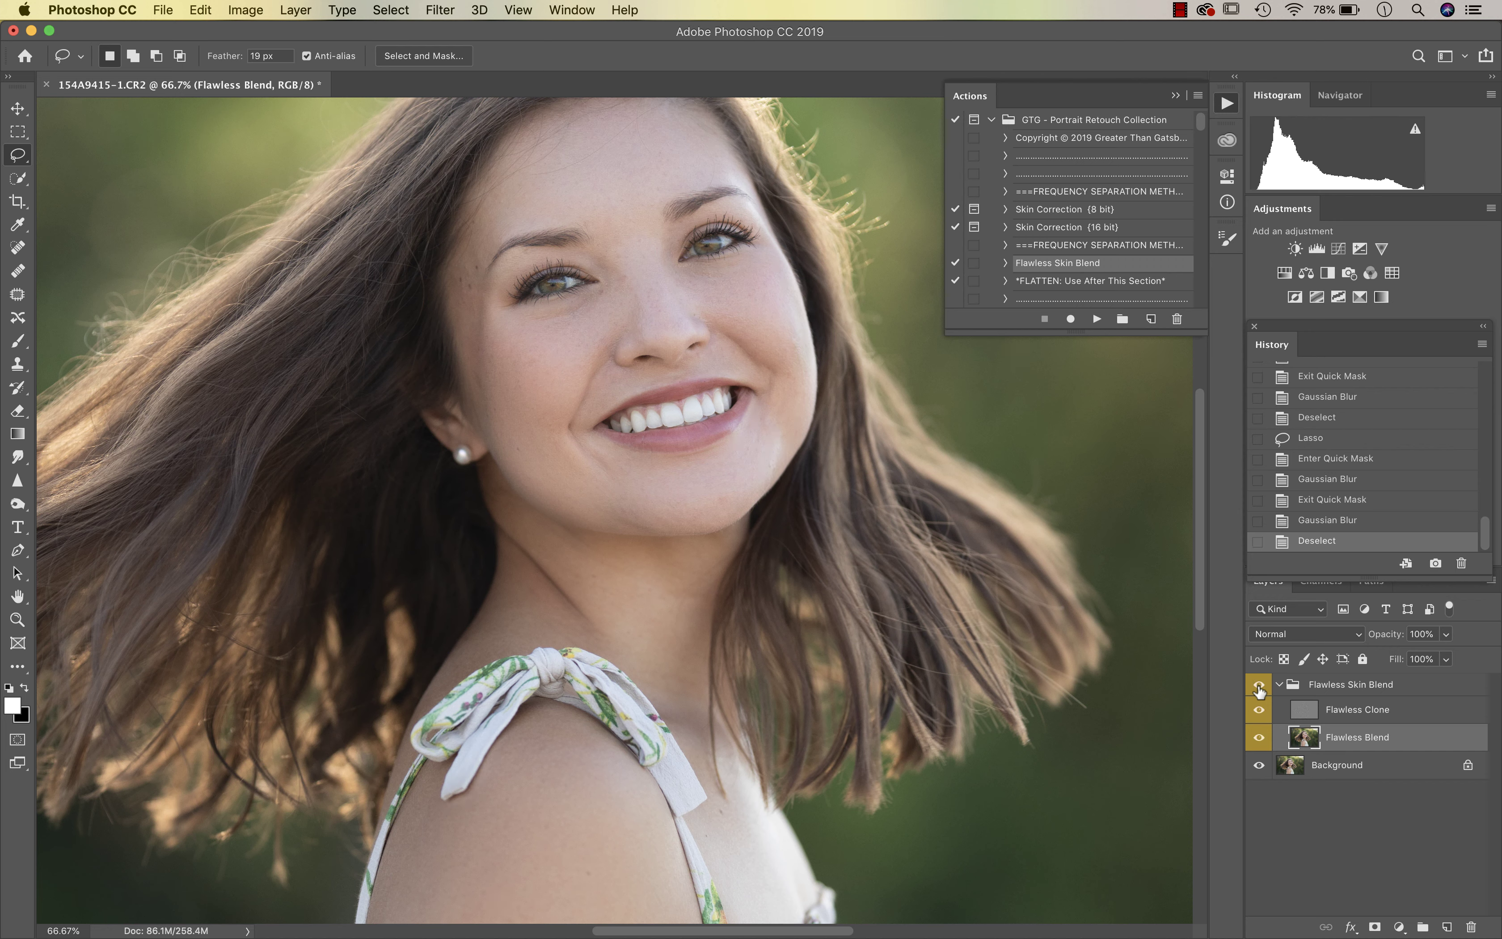
left_click(1259, 685)
left_click(1259, 686)
- Clone clean skin texture over the spots beside the nose and inner eye corner on the Flawless Clone layer, using a 60 px Clone Stamp
left_click(1303, 710)
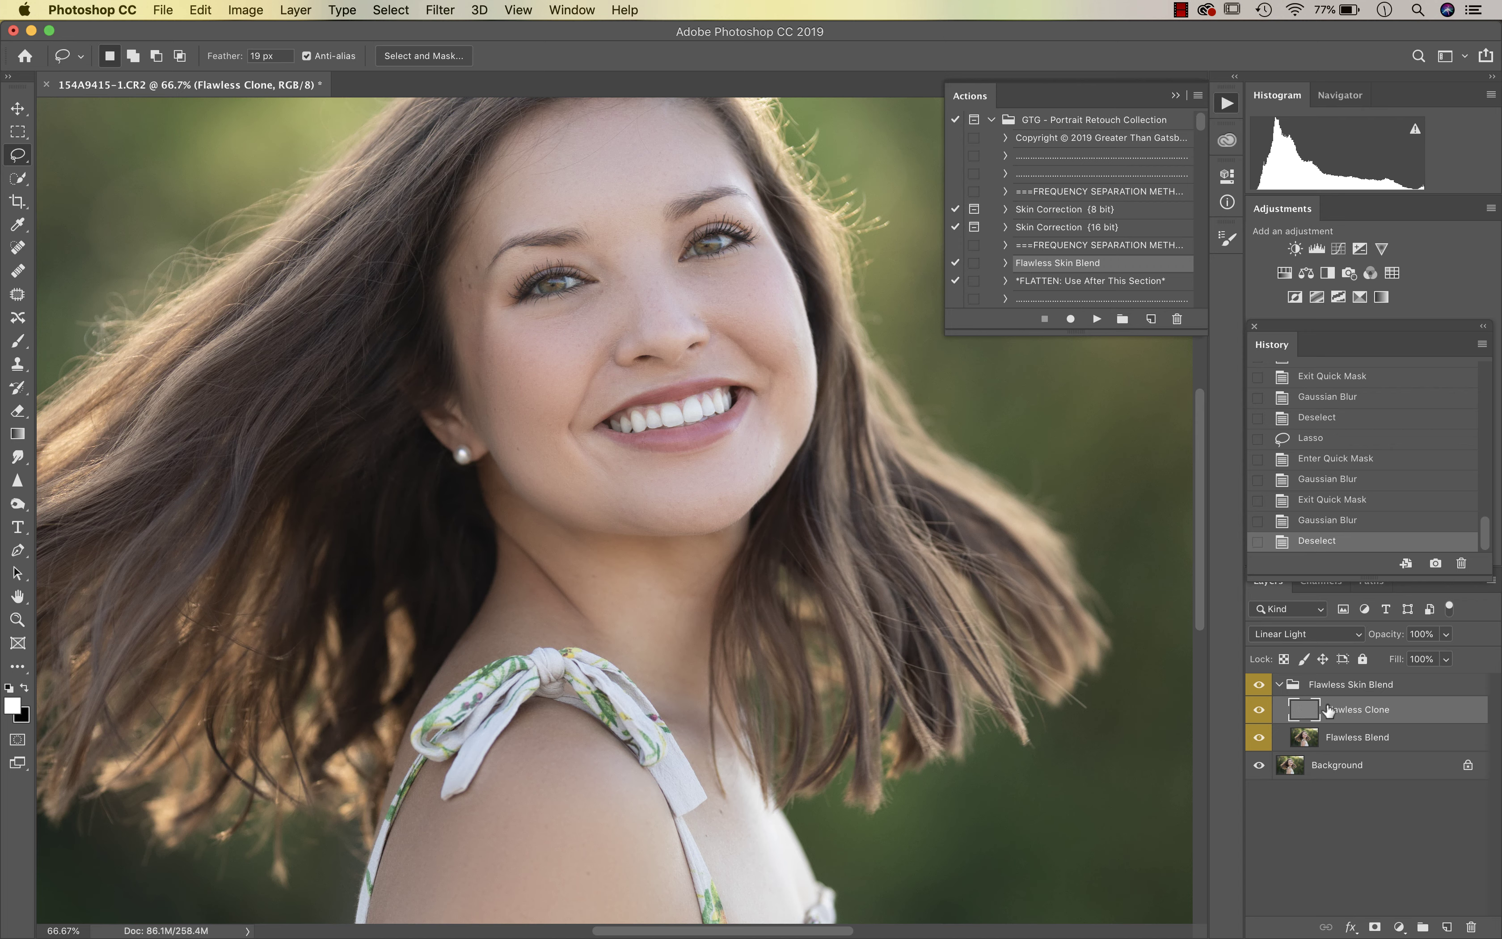
left_click(18, 364)
key("super+plus")
key("super+plus")
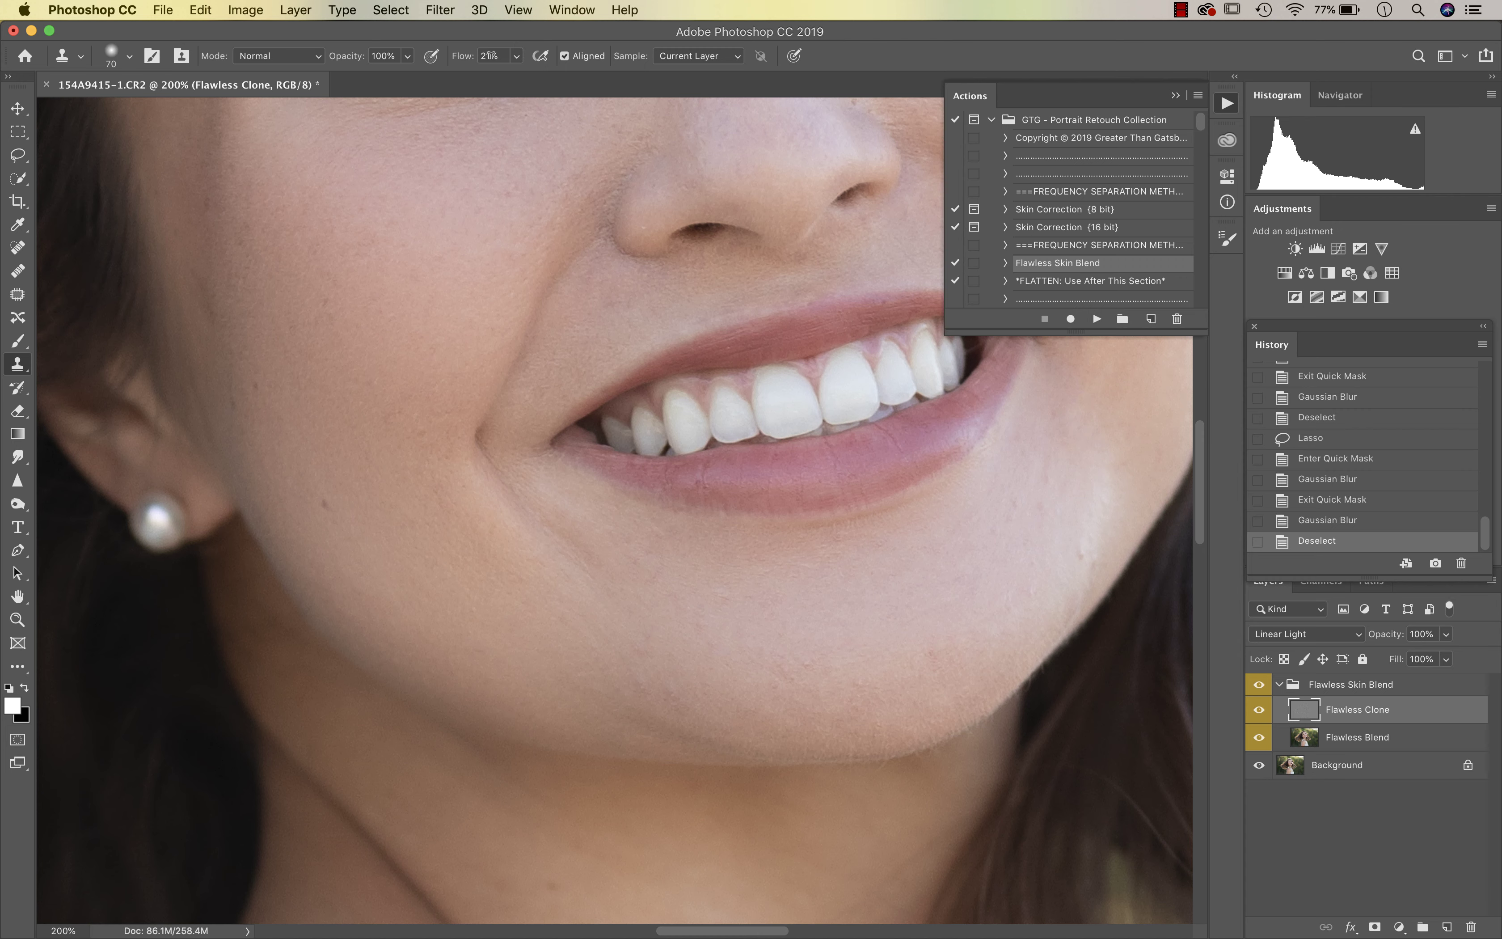
scroll(492, 444, "up", 8)
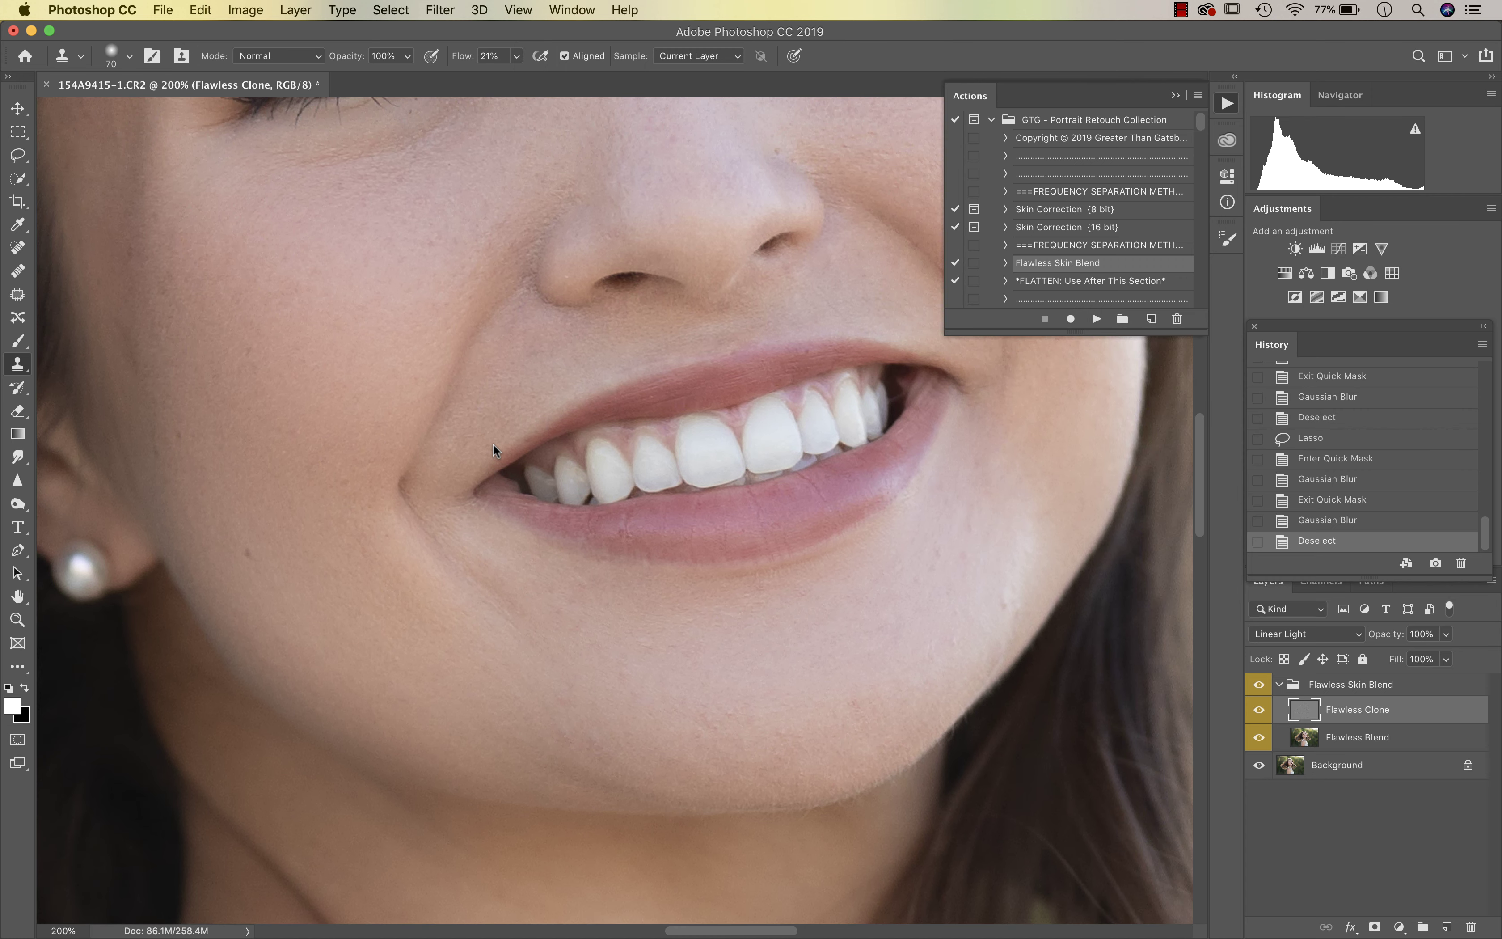
scroll(453, 402, "up", 3)
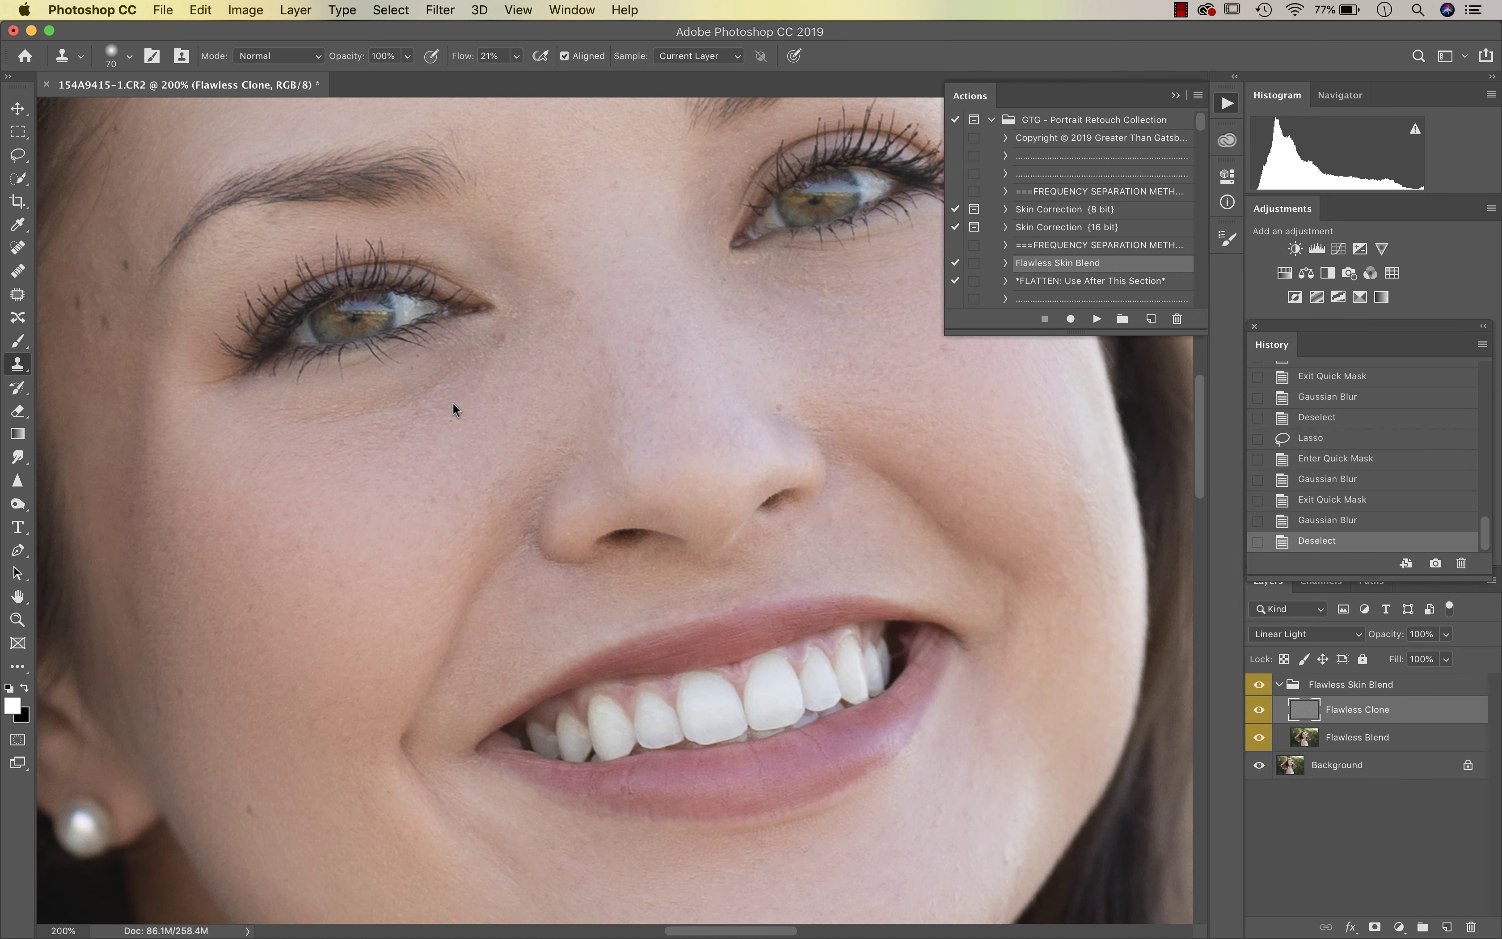
left_click(404, 453, "alt")
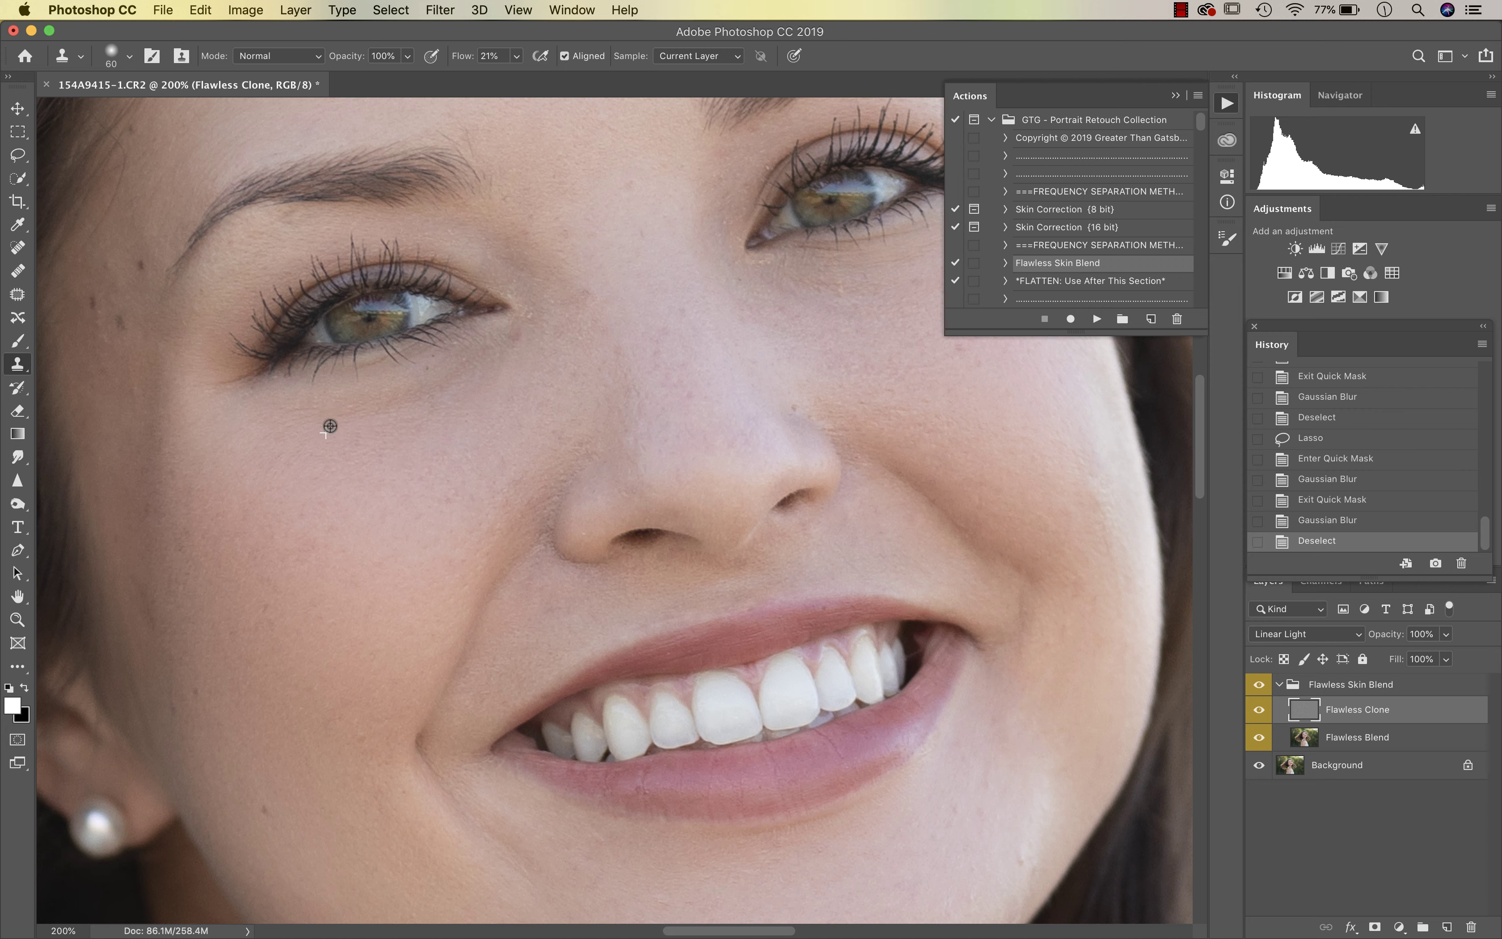
left_click(532, 335)
mouse_move(518, 353)
left_mouse_down()
mouse_move(536, 318)
mouse_move(499, 381)
left_mouse_up()
- Clone Stamp the small blemishes on the chin and below the corners of the mouth
scroll(484, 446, "down", 5)
scroll(761, 556, "right", 1)
scroll(761, 557, "up", 1)
scroll(761, 556, "right", 1)
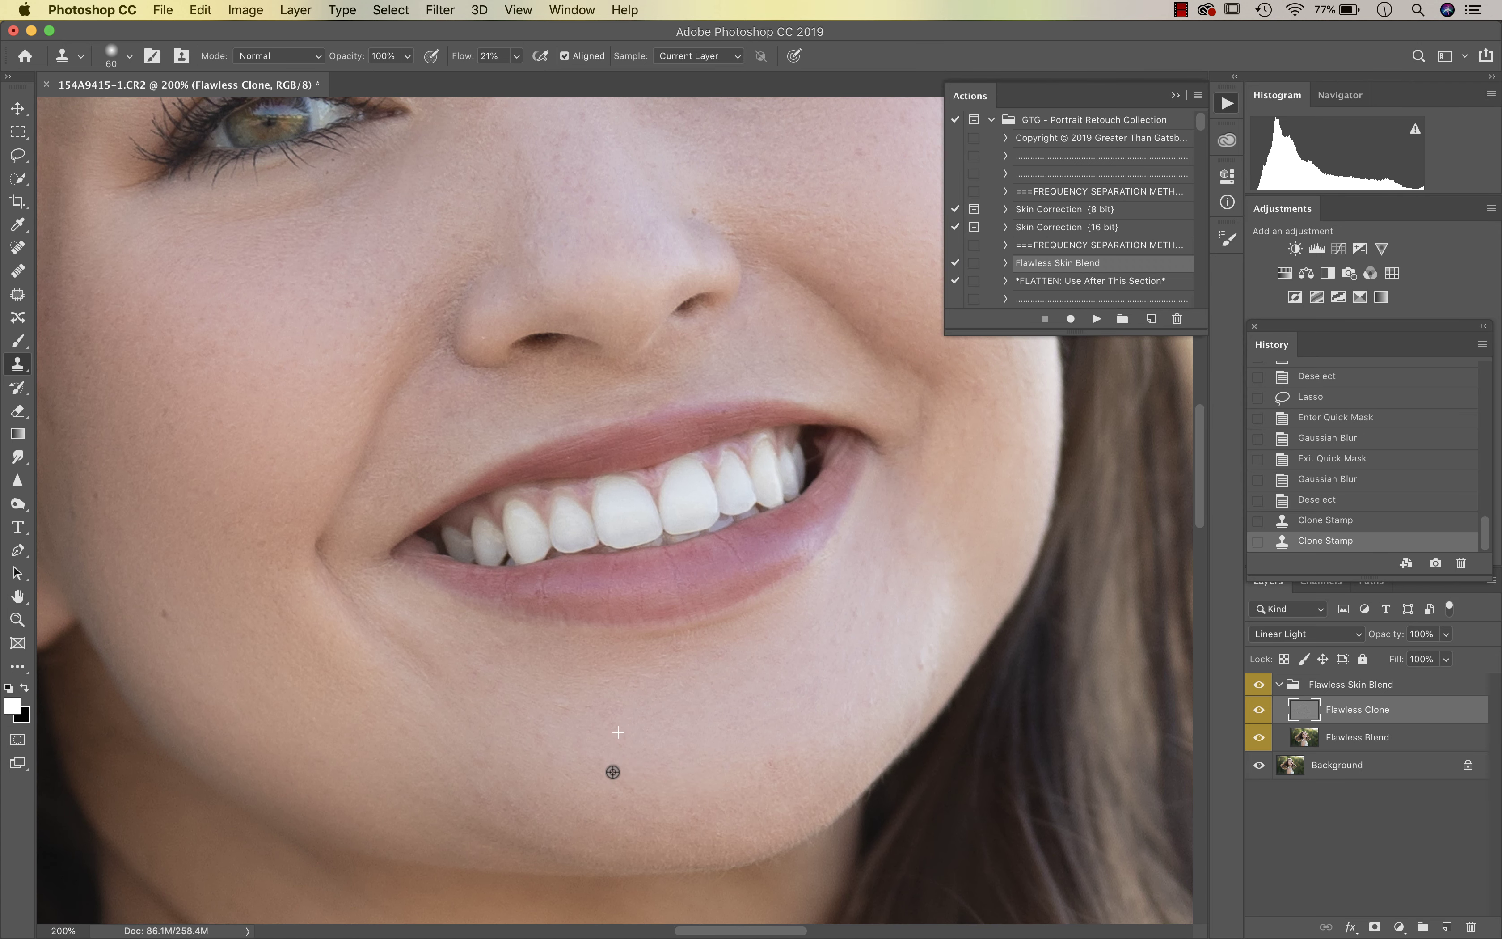
left_click(576, 712)
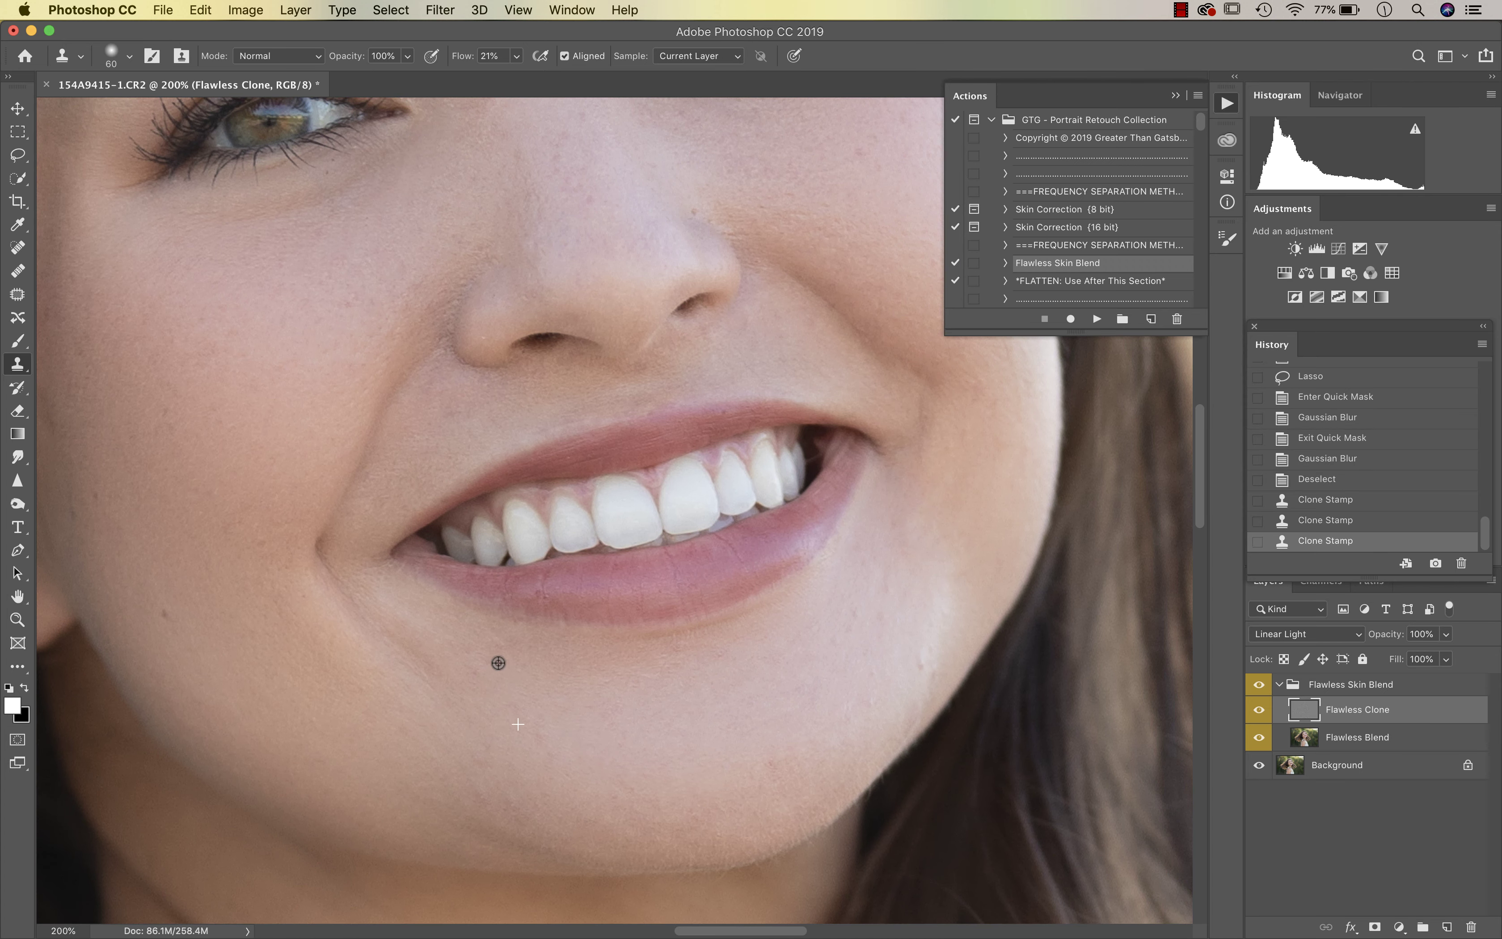
left_click(525, 664)
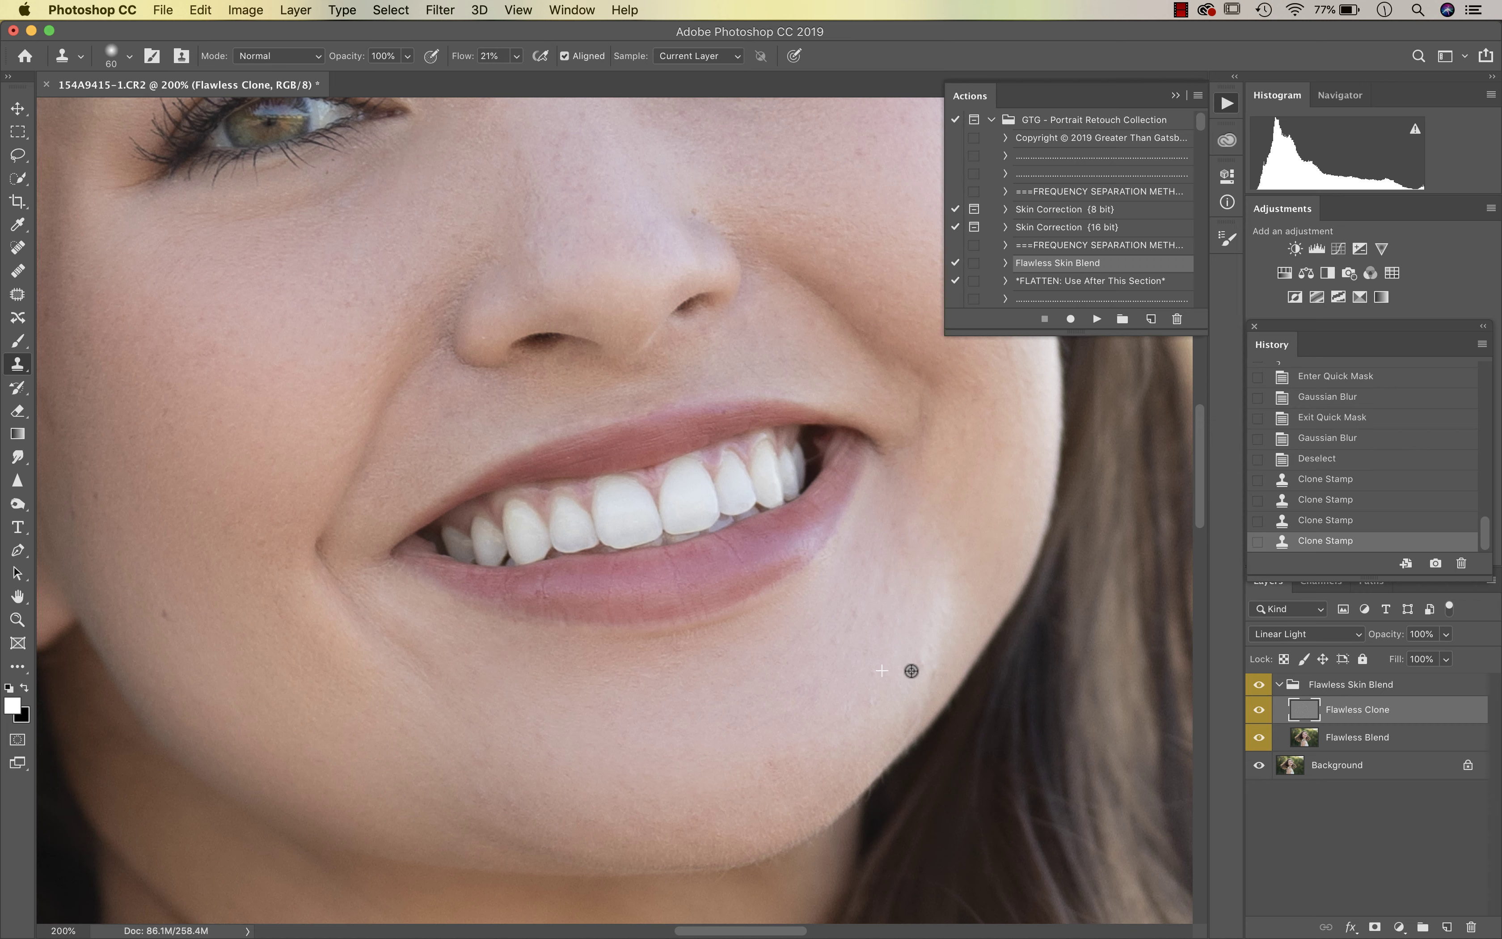
left_click(892, 681)
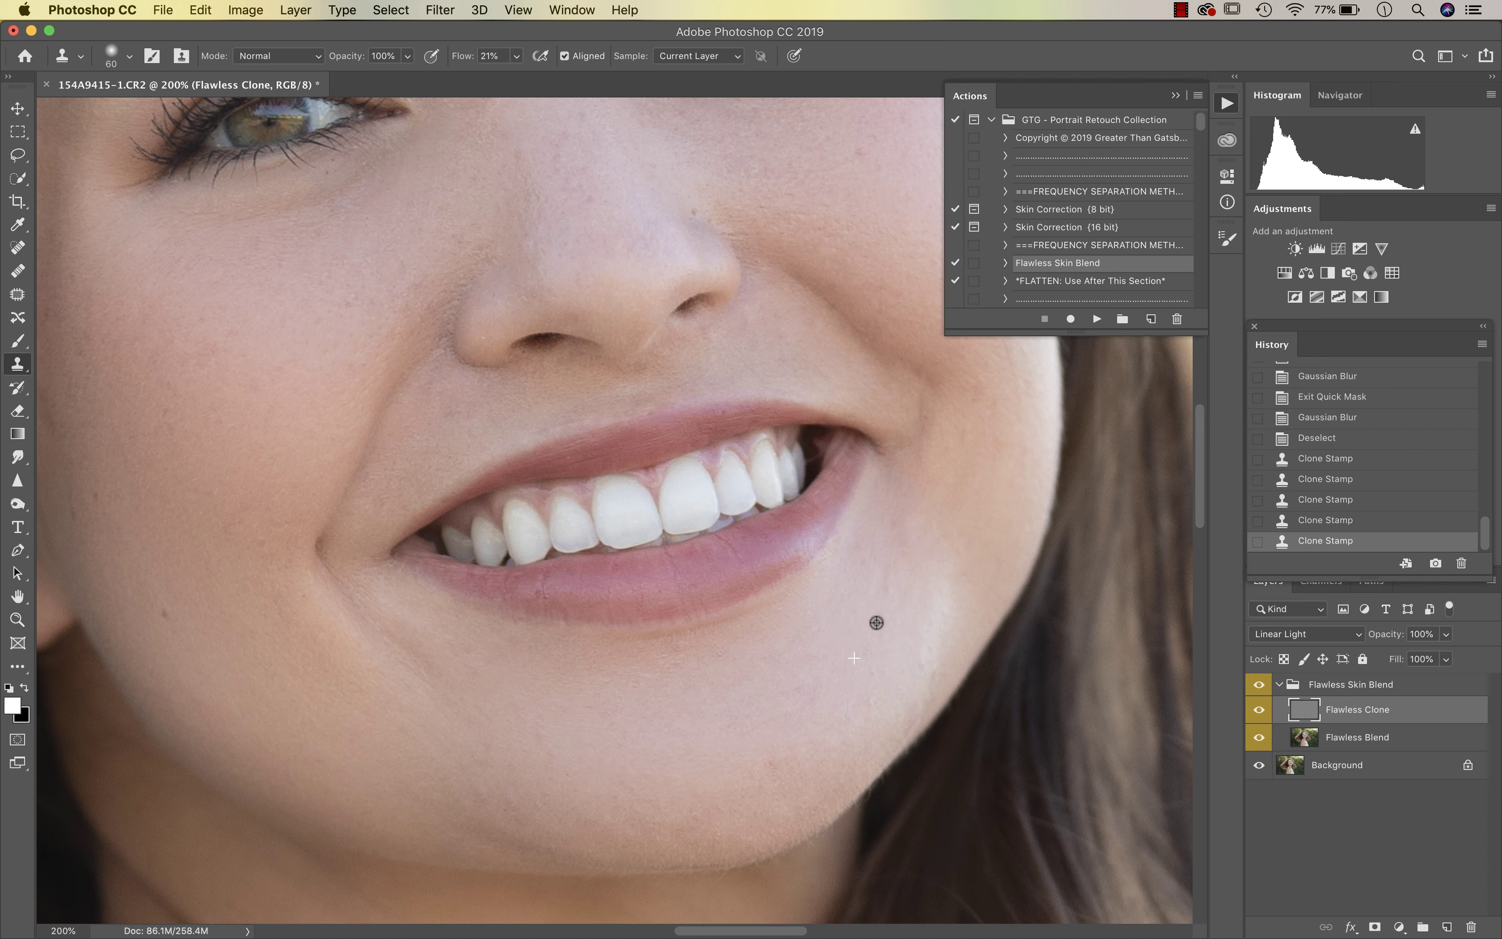
left_click(772, 741)
left_click(766, 772)
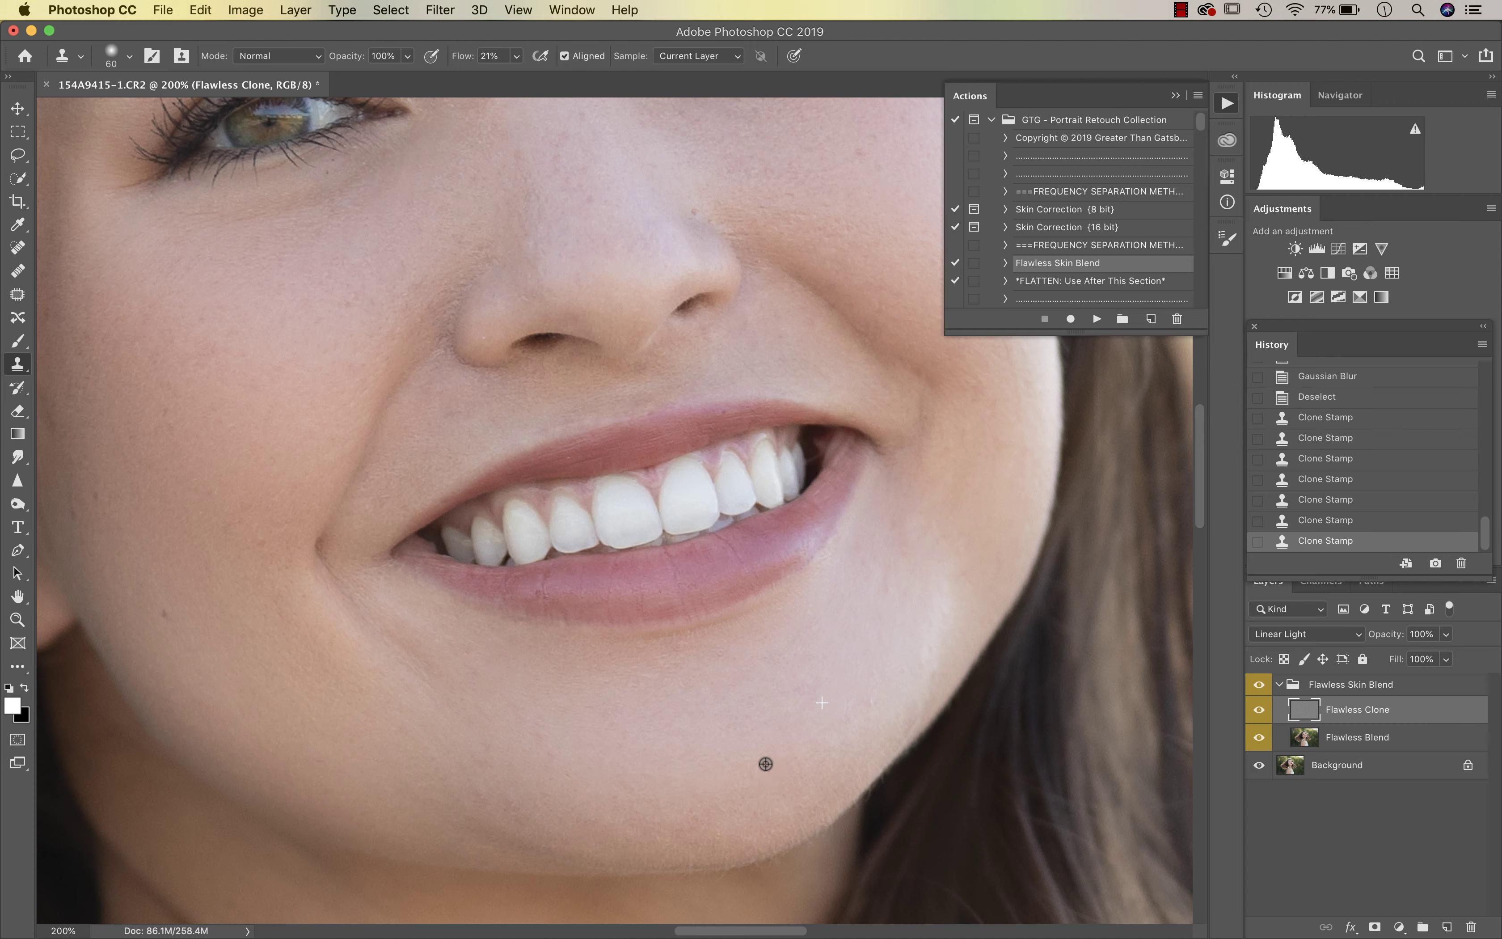
- Clone Stamp the small spots on the skin under the photo's right eye
scroll(764, 764, "up", 8)
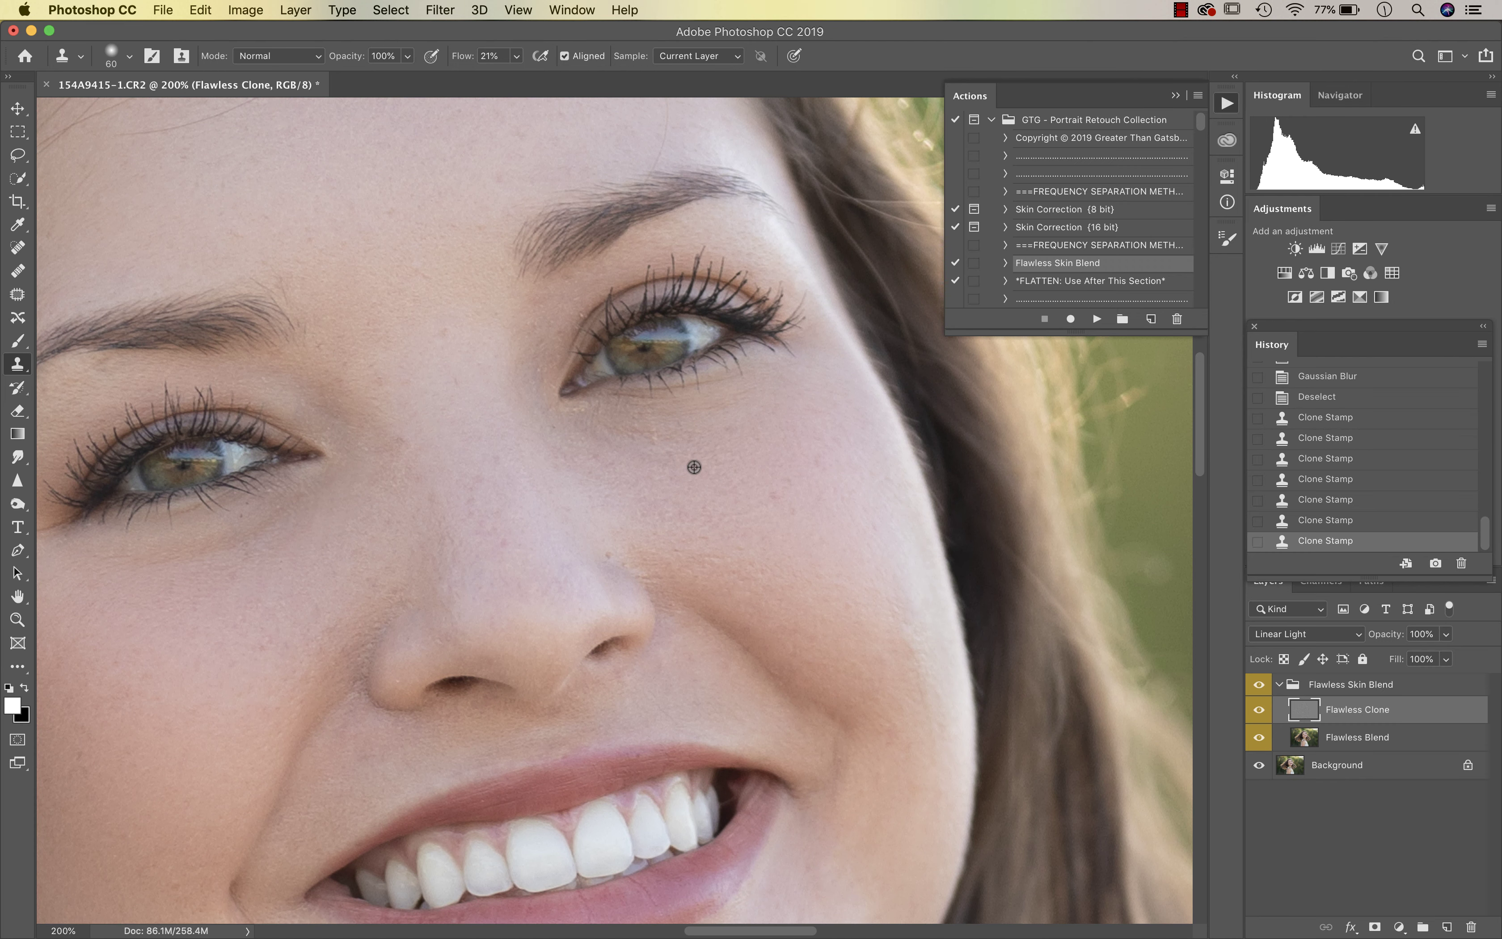
left_click(750, 414)
left_click(602, 452, "alt")
key("super+minus")
key("super+minus")
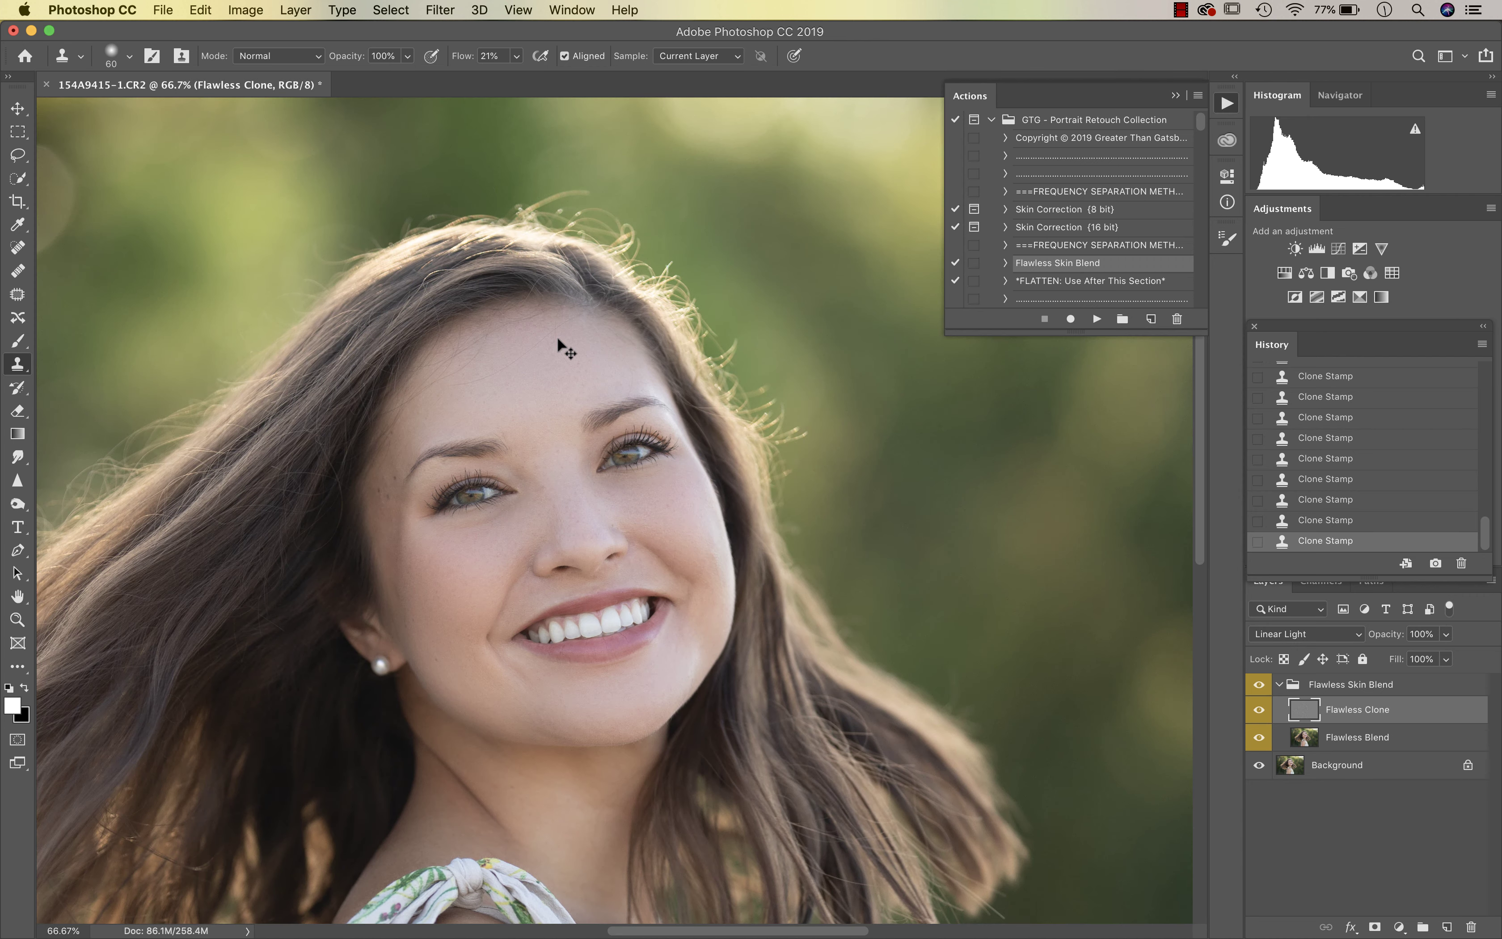
- Check the retouched face and flatten the image into a single Background layer
key("super+plus")
scroll(563, 345, "down", 3)
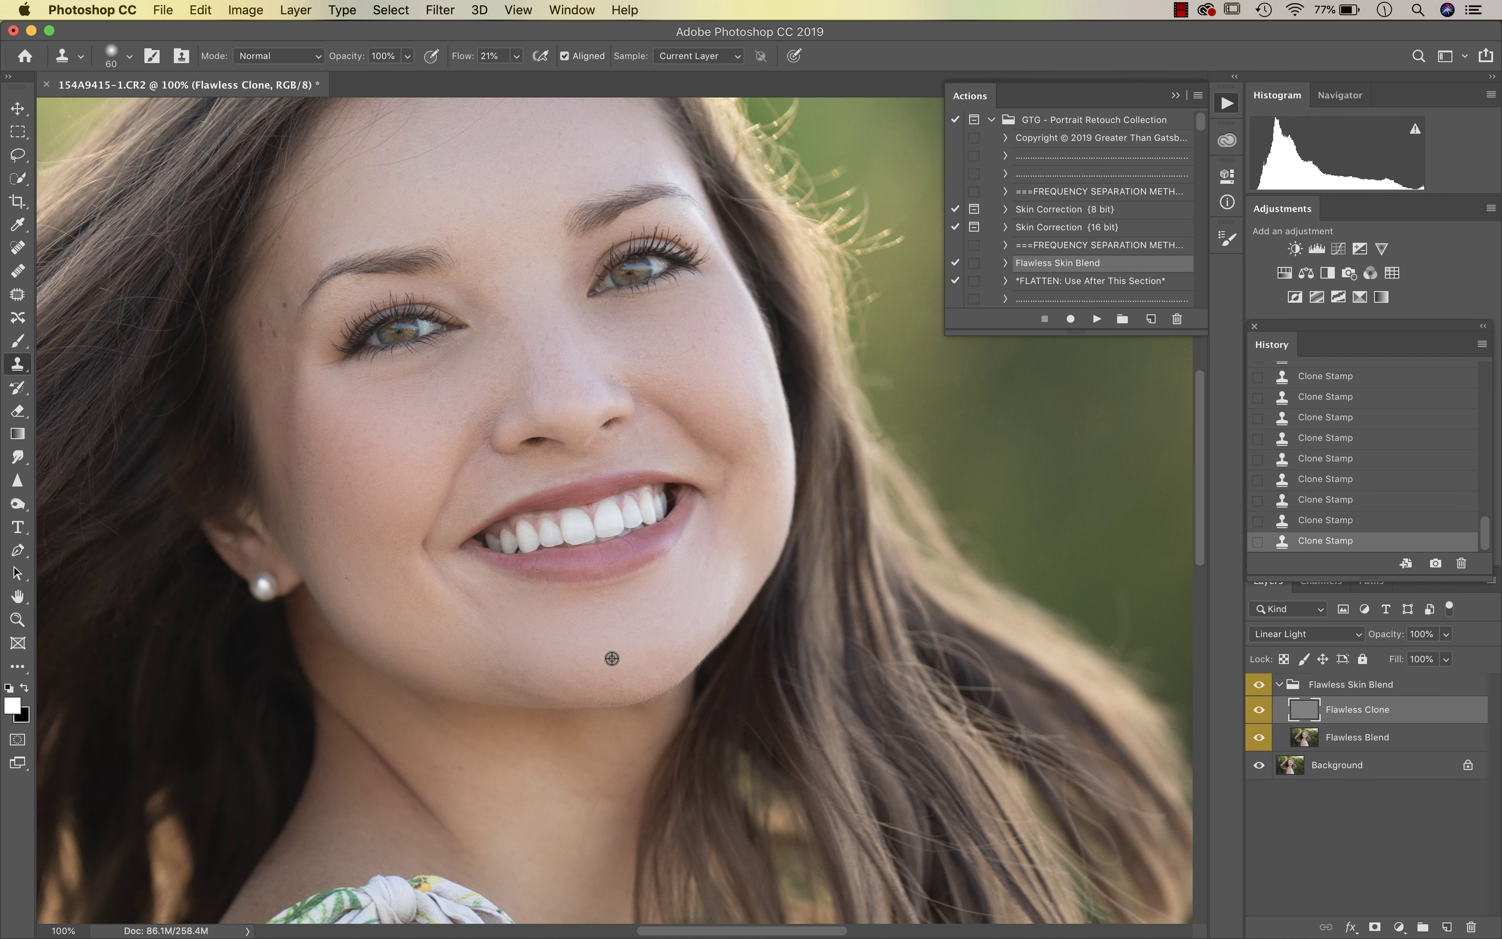
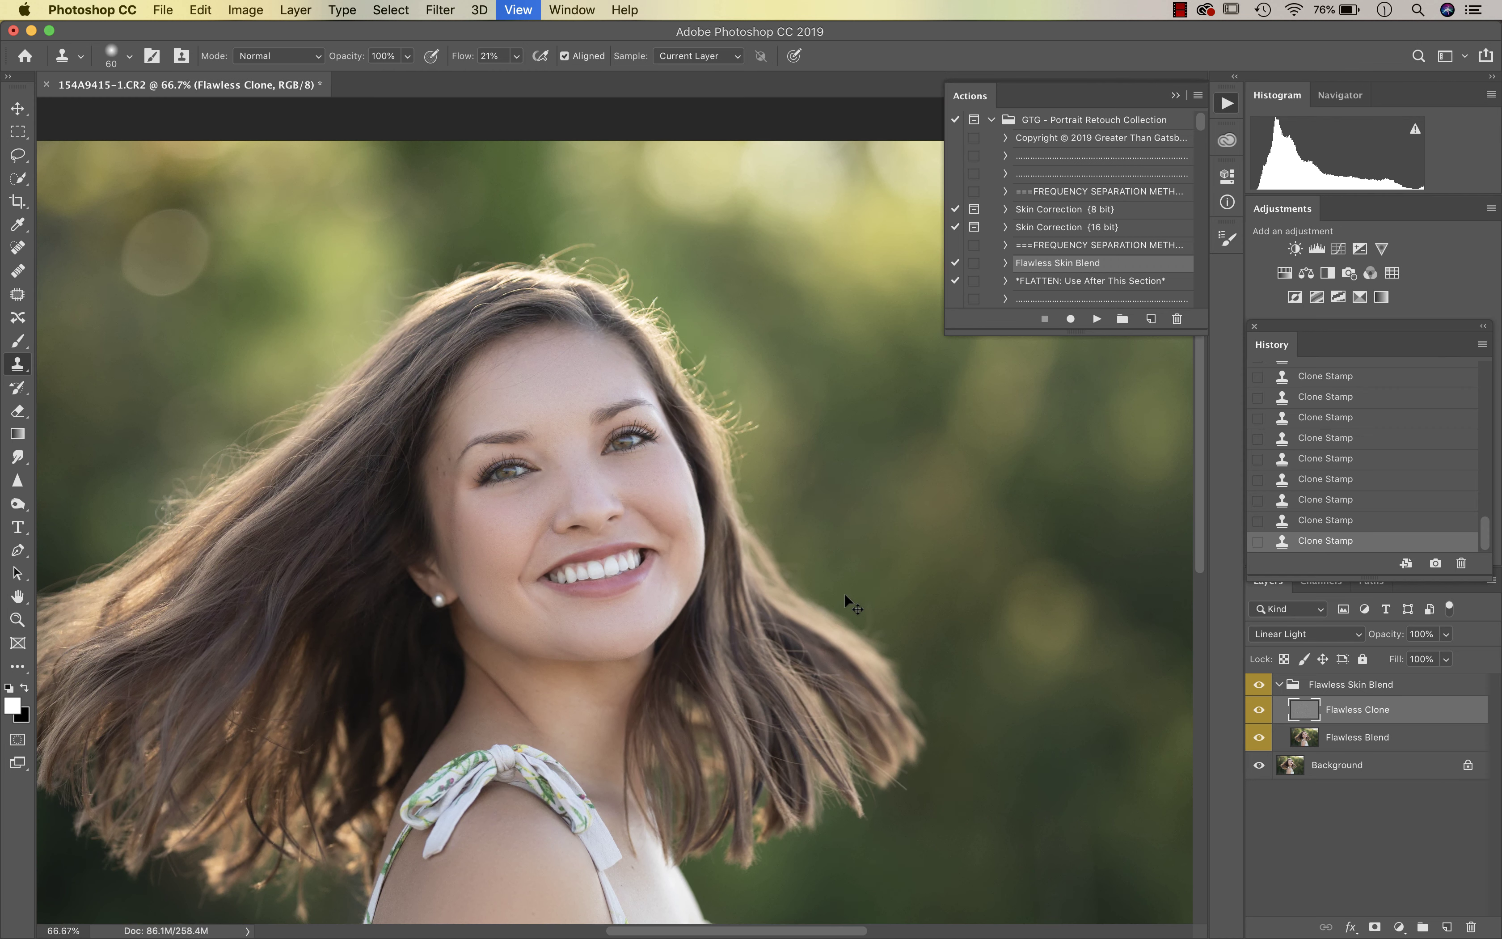
key("super+minus")
key("super+shift+e")
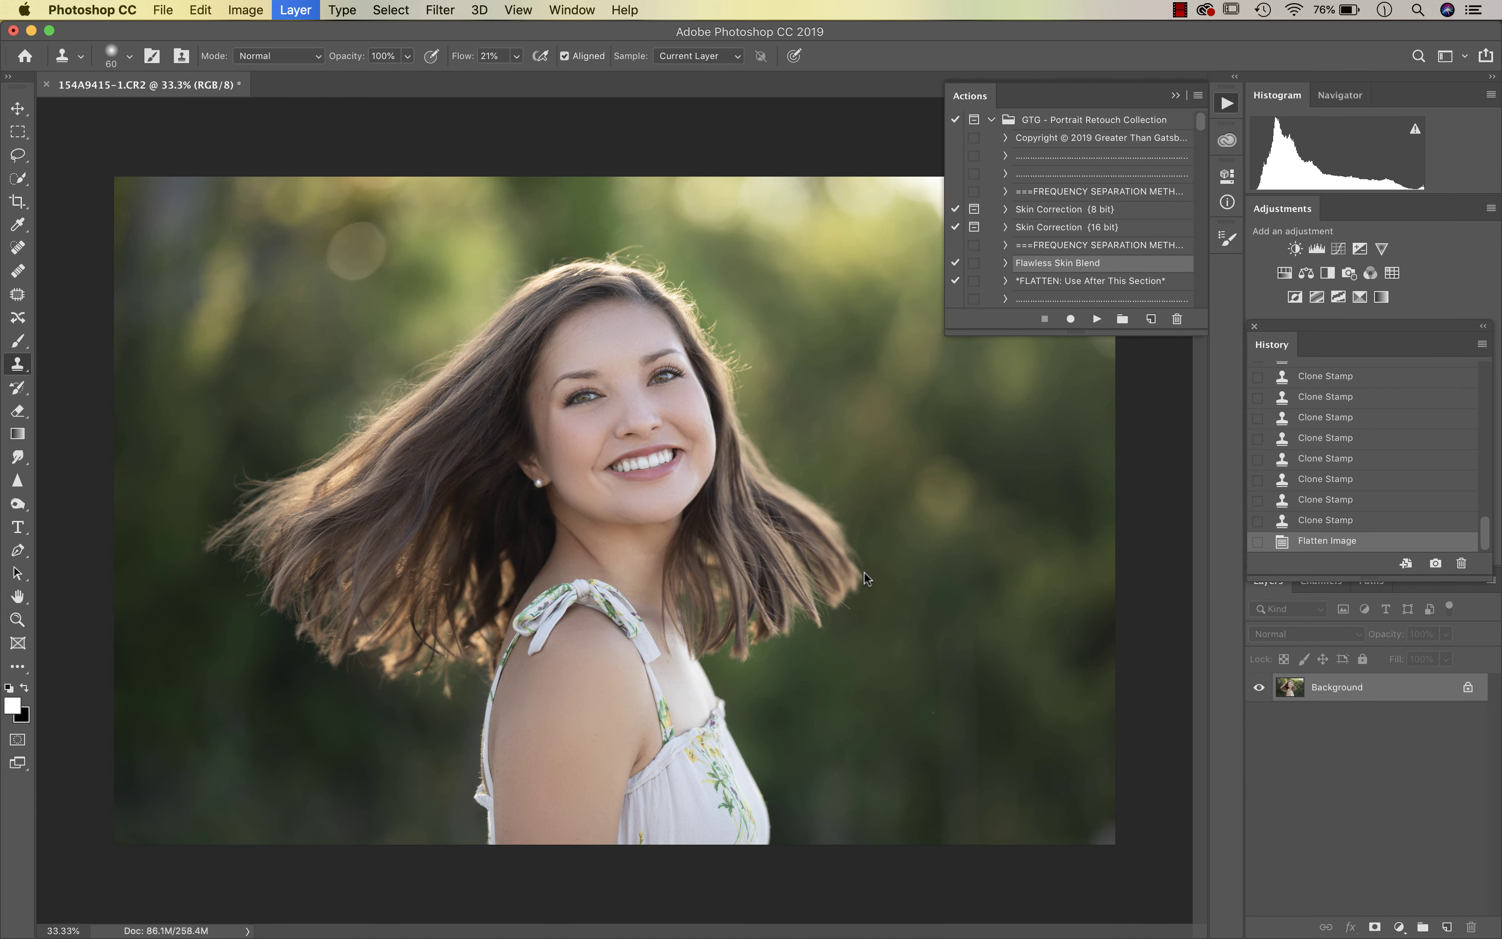
- Run the Natural Beauty Smoother action from the Skin Softening & Detail section of the retouch collection
scroll(1090, 230, "down", 2)
scroll(1090, 230, "down", 5)
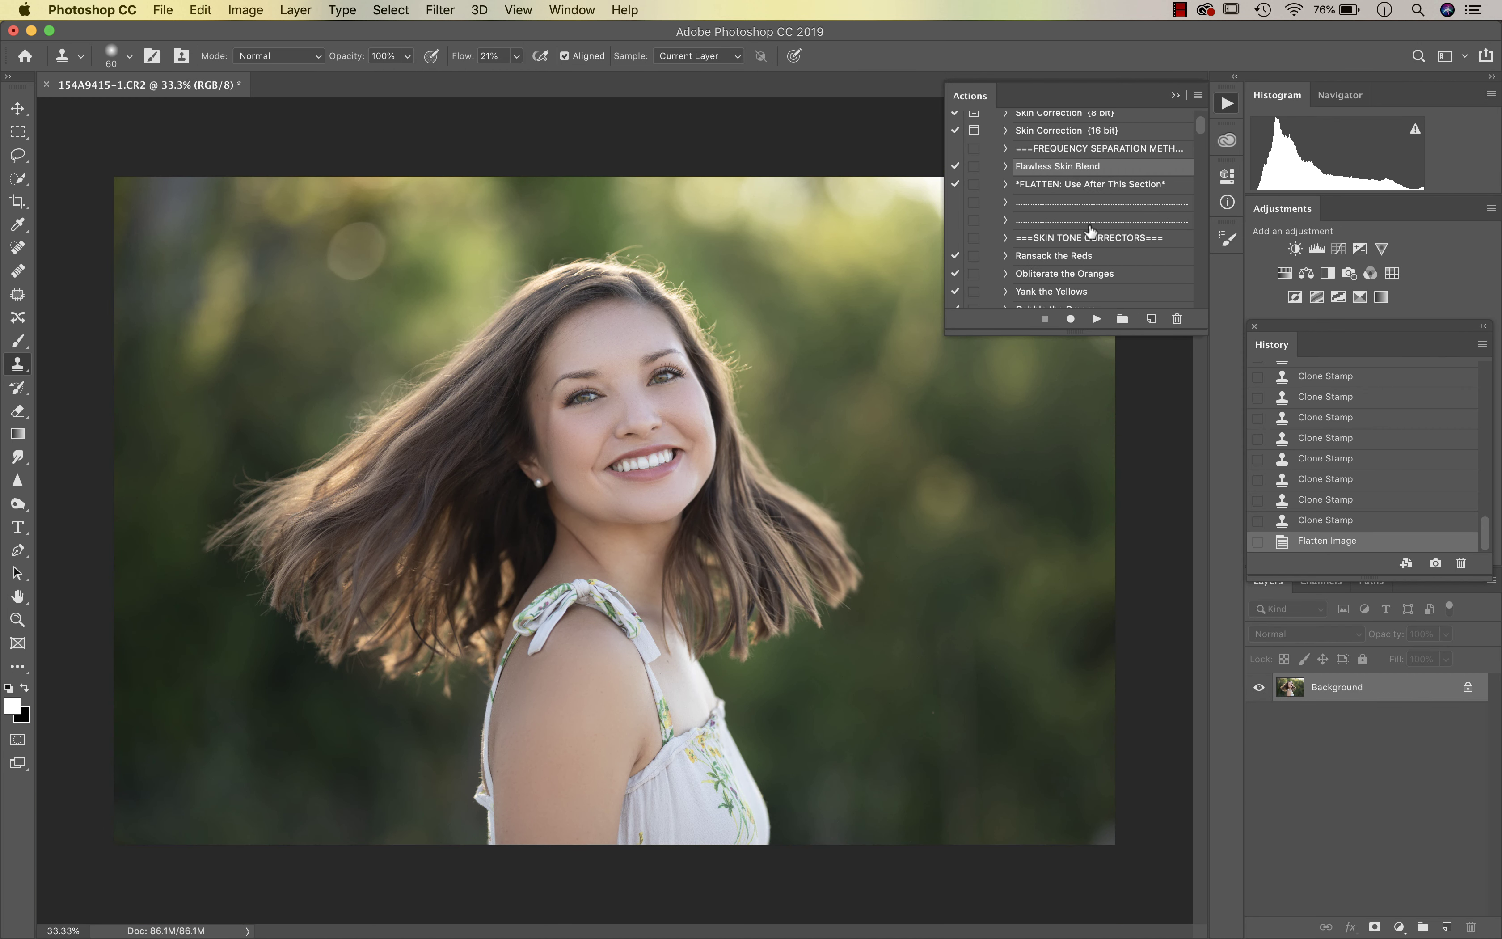
scroll(1091, 231, "down", 7)
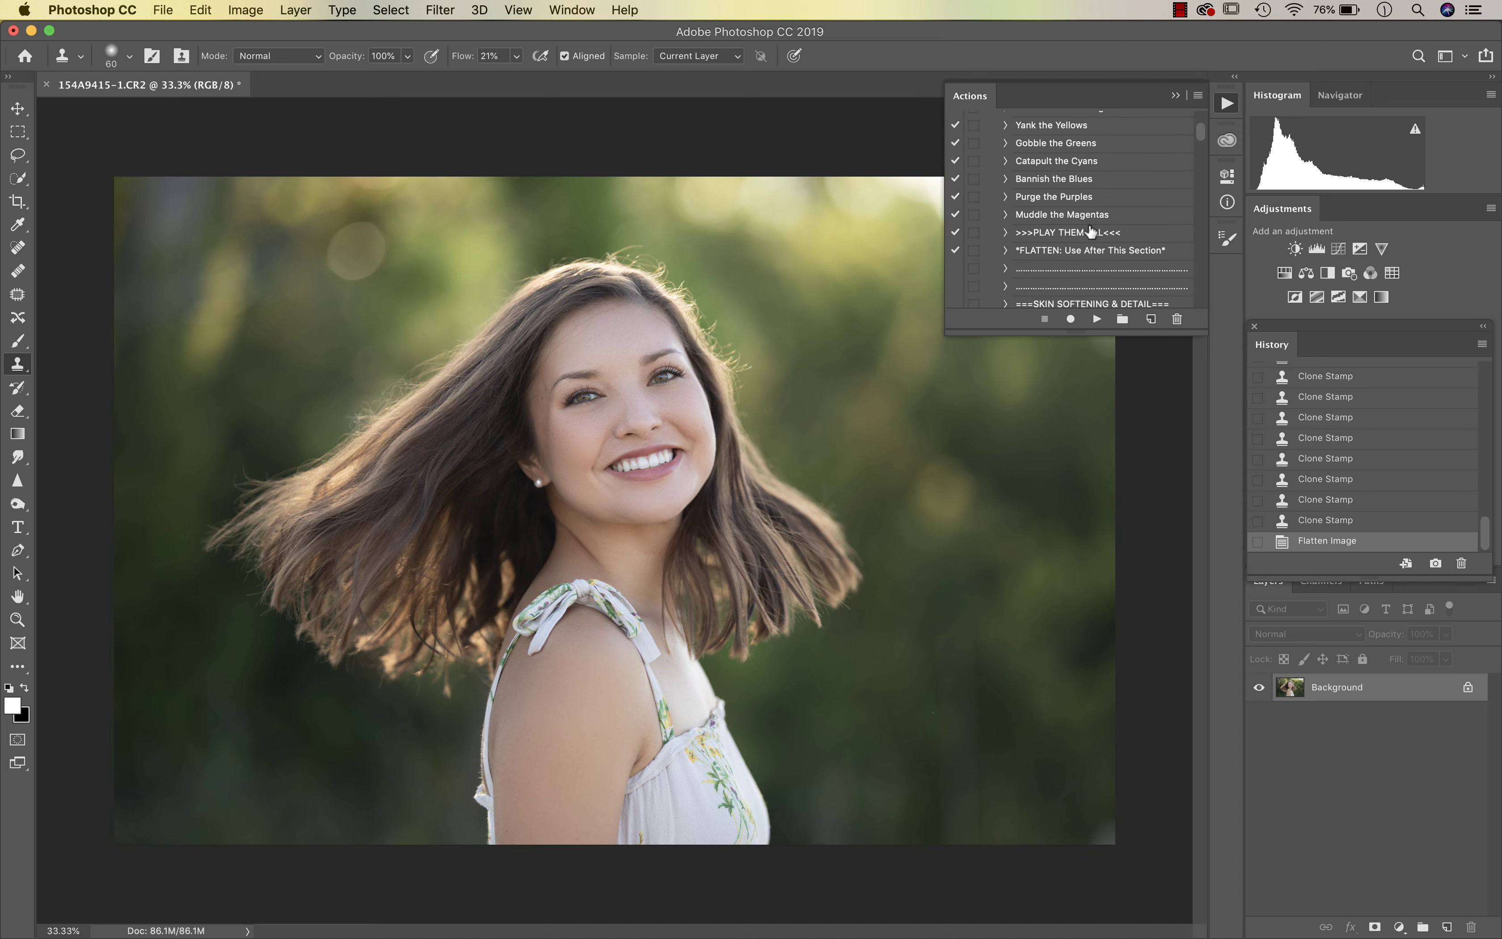
scroll(1107, 243, "up", 6)
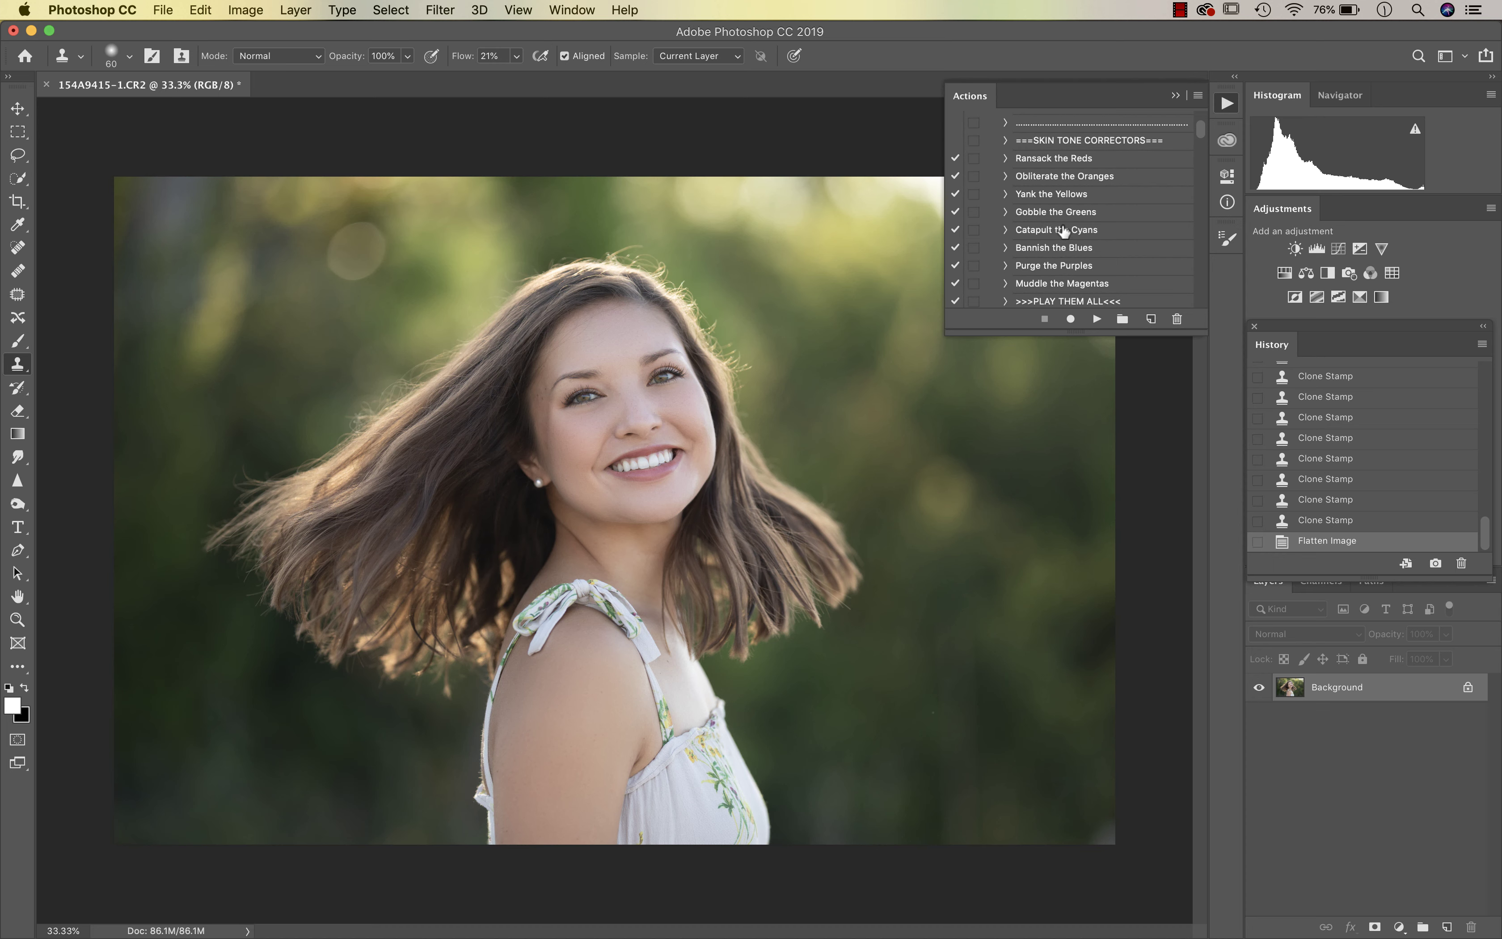
scroll(1065, 223, "down", 7)
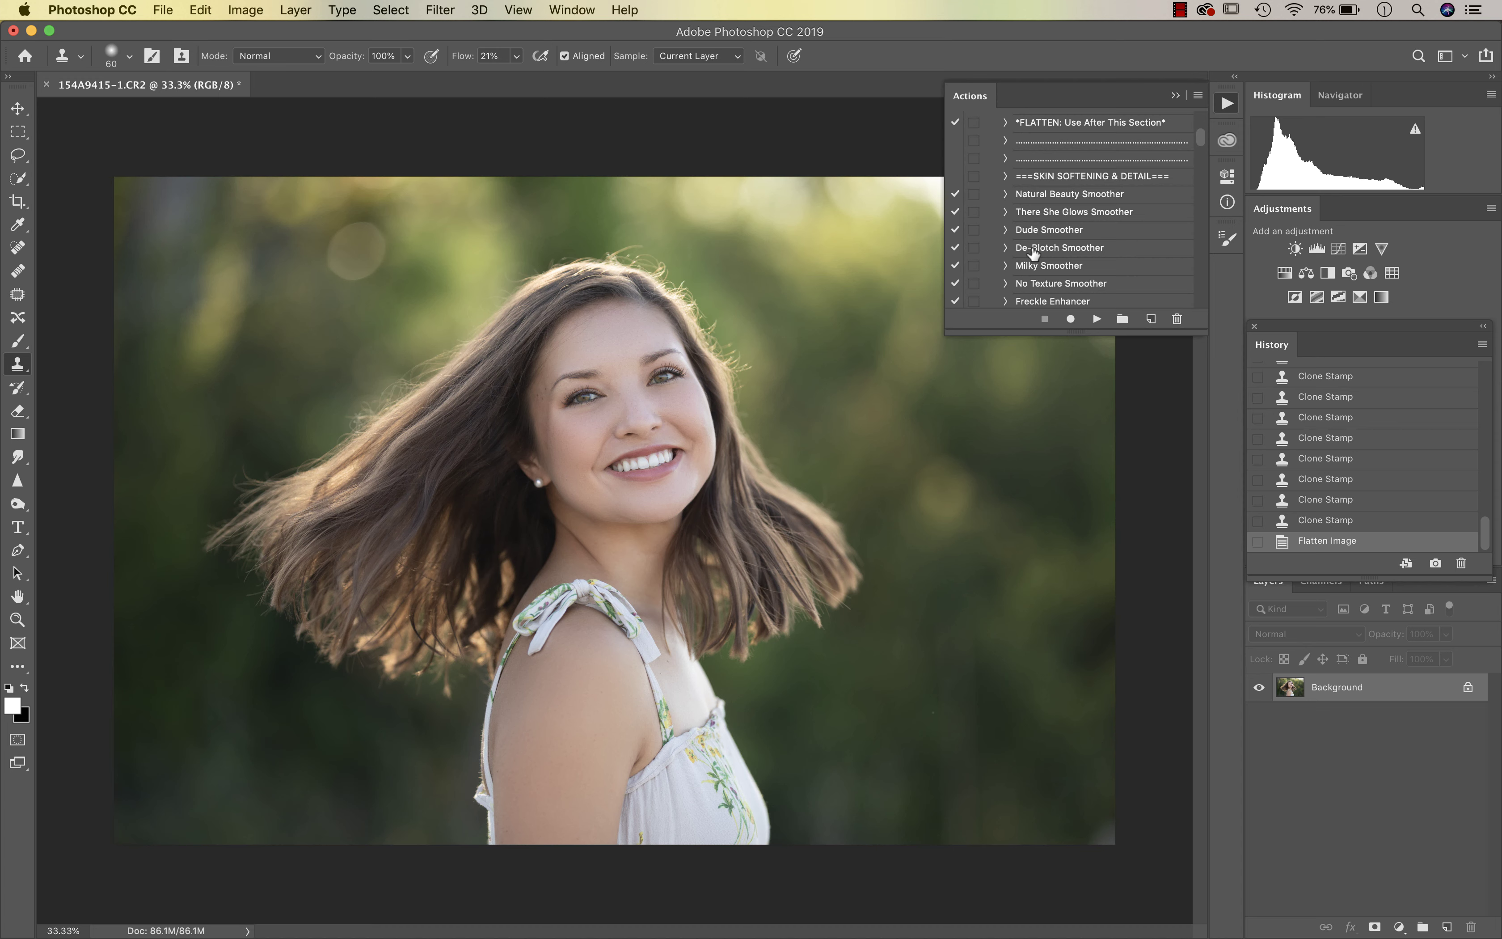
scroll(1064, 234, "down", 1)
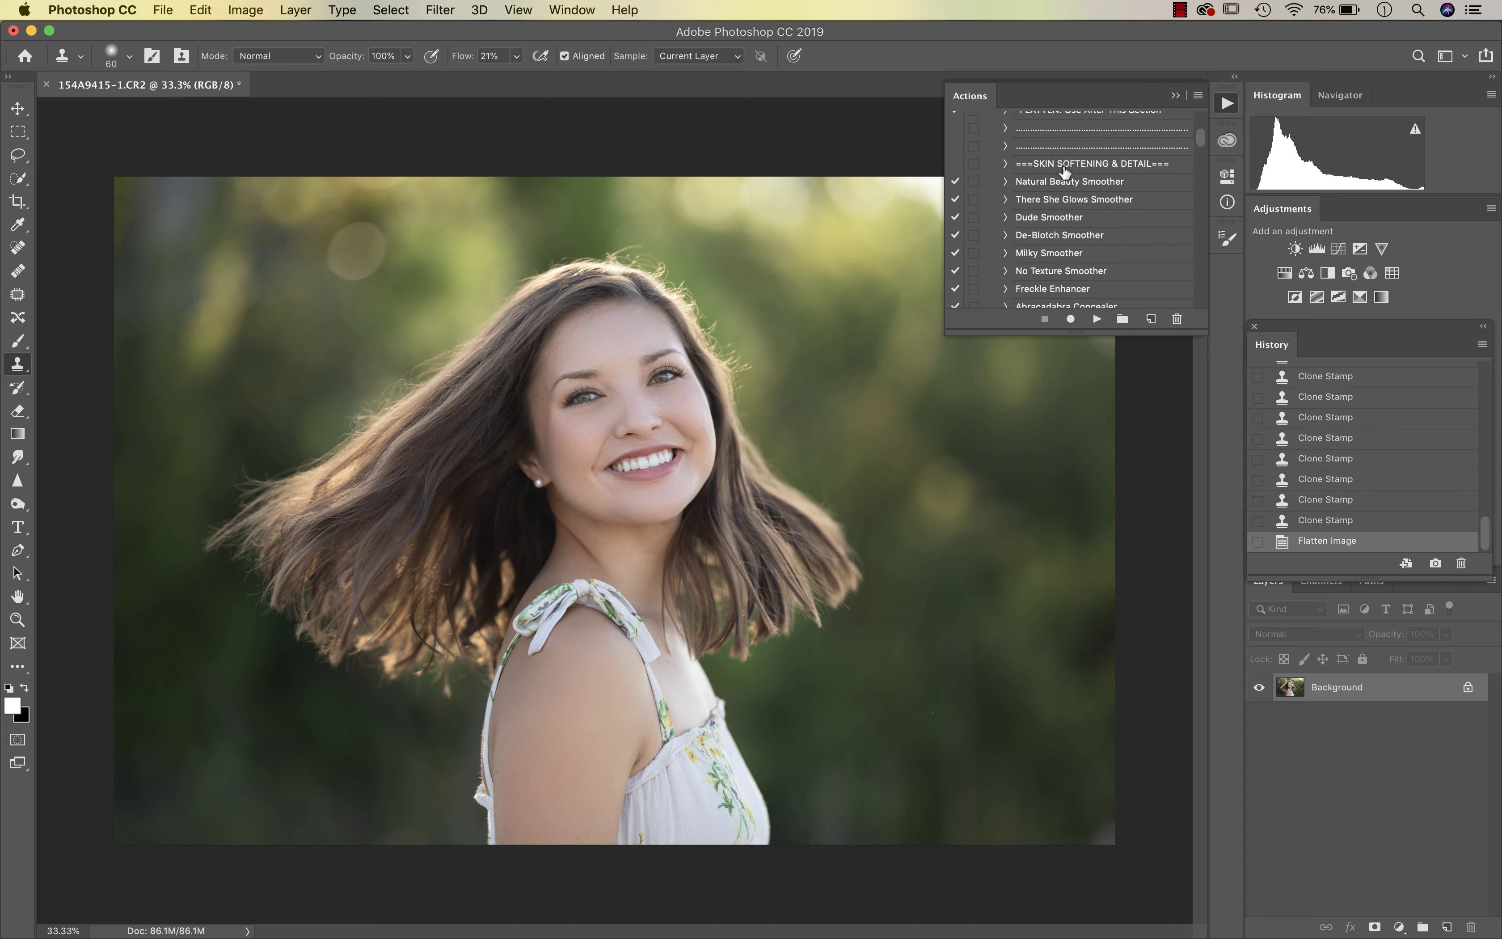
left_click(1055, 187)
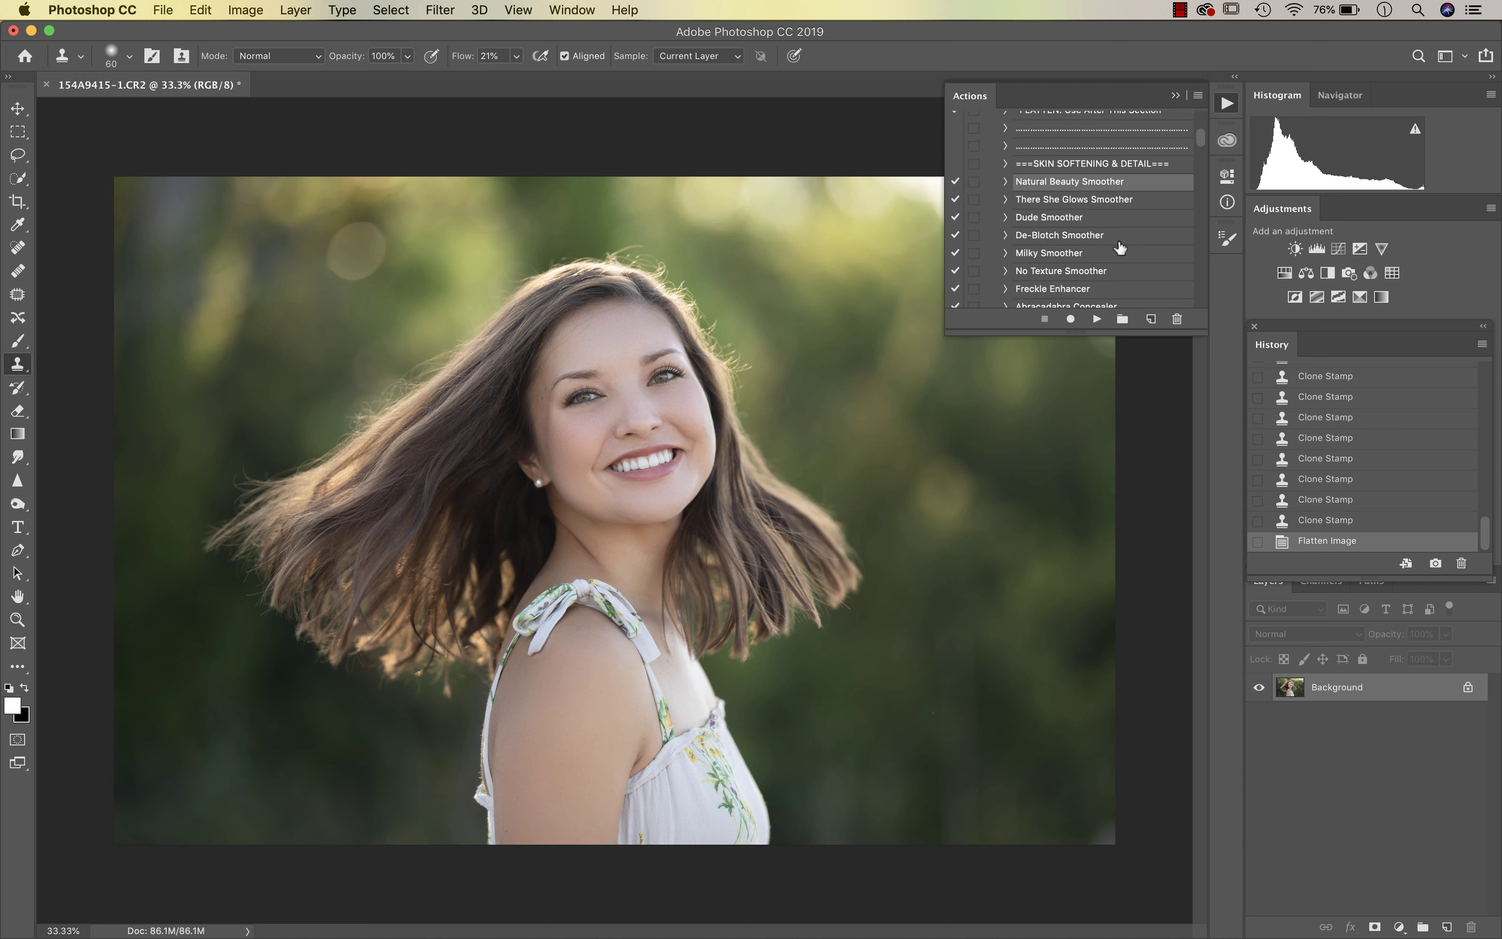
left_click(1096, 318)
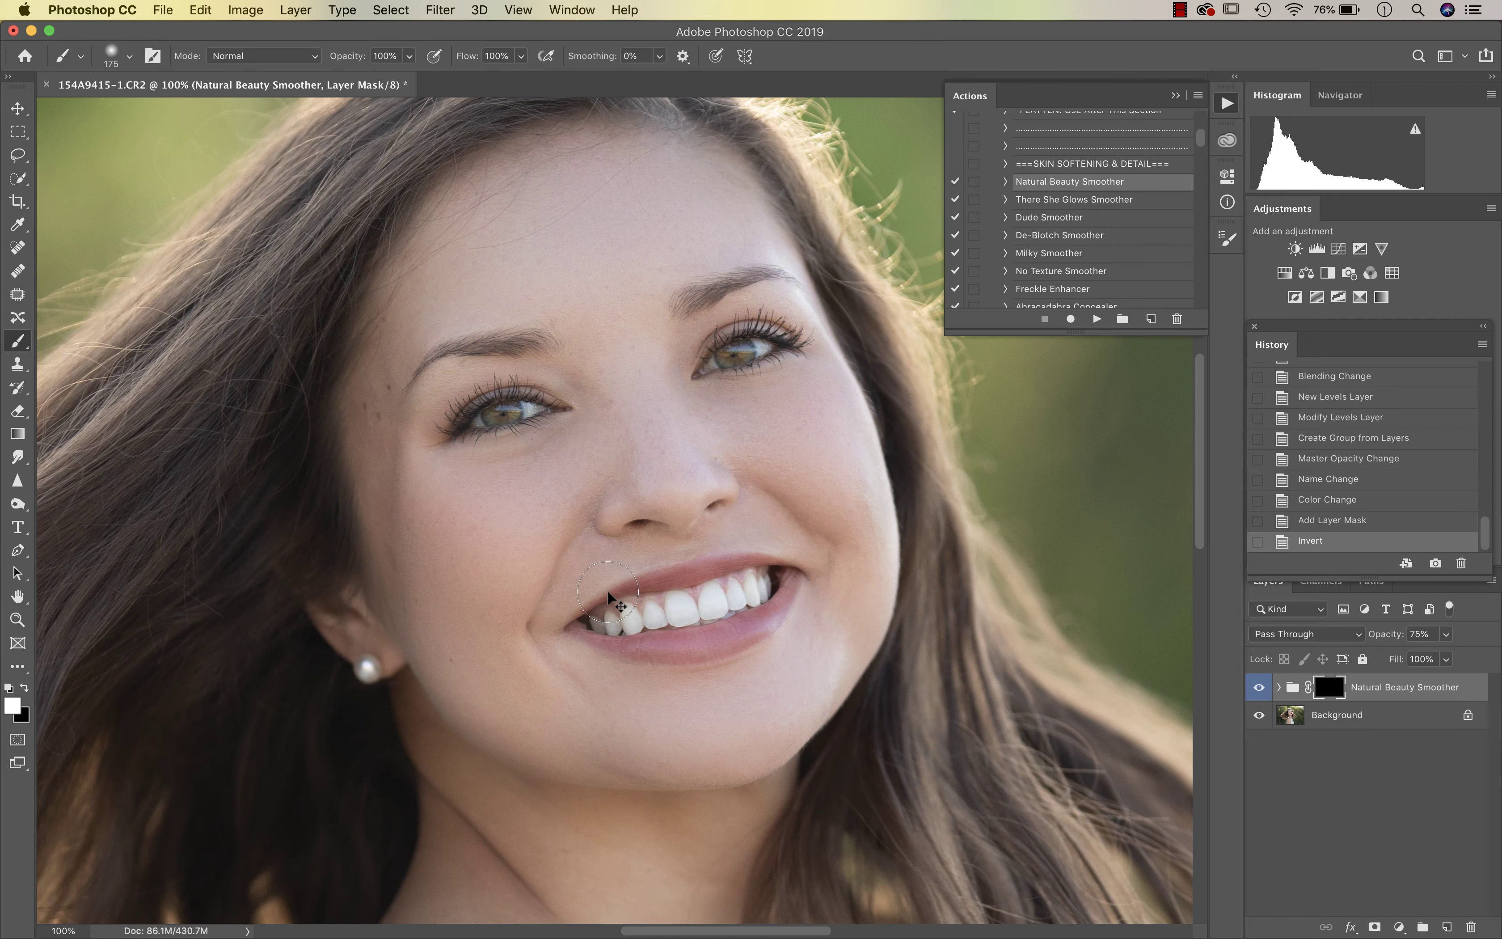
- Paint white on the Natural Beauty Smoother mask over the forehead with a 250 px brush, and over the photo's left cheek and temple at 125 px
key("bracketright")
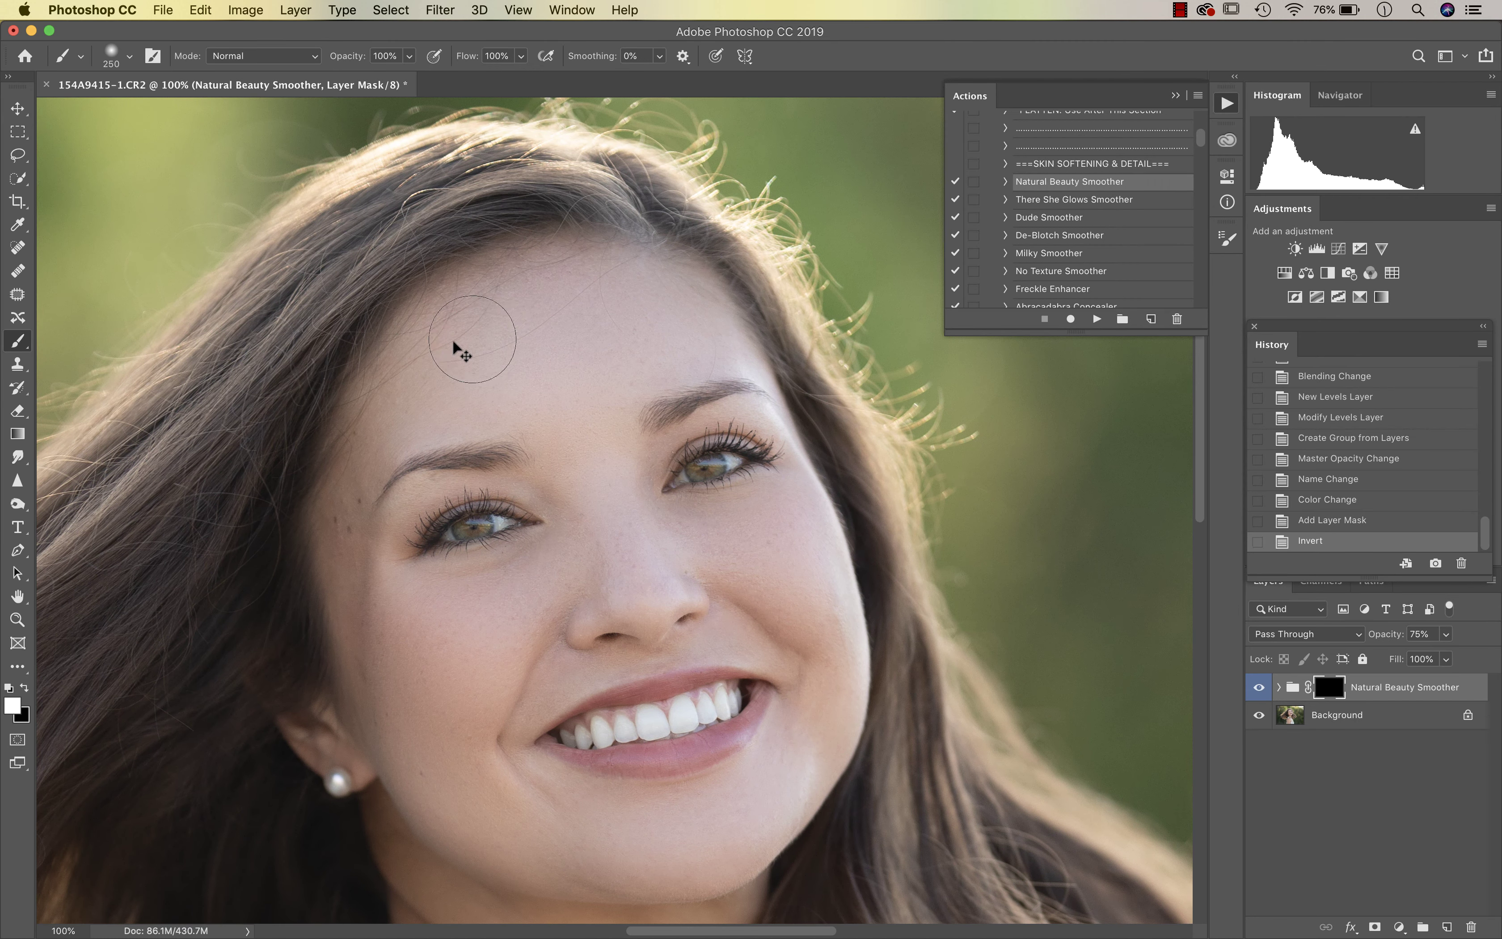
left_click(589, 388)
key("bracketleft")
key("bracketleft")
key("bracketleft")
key("bracketleft")
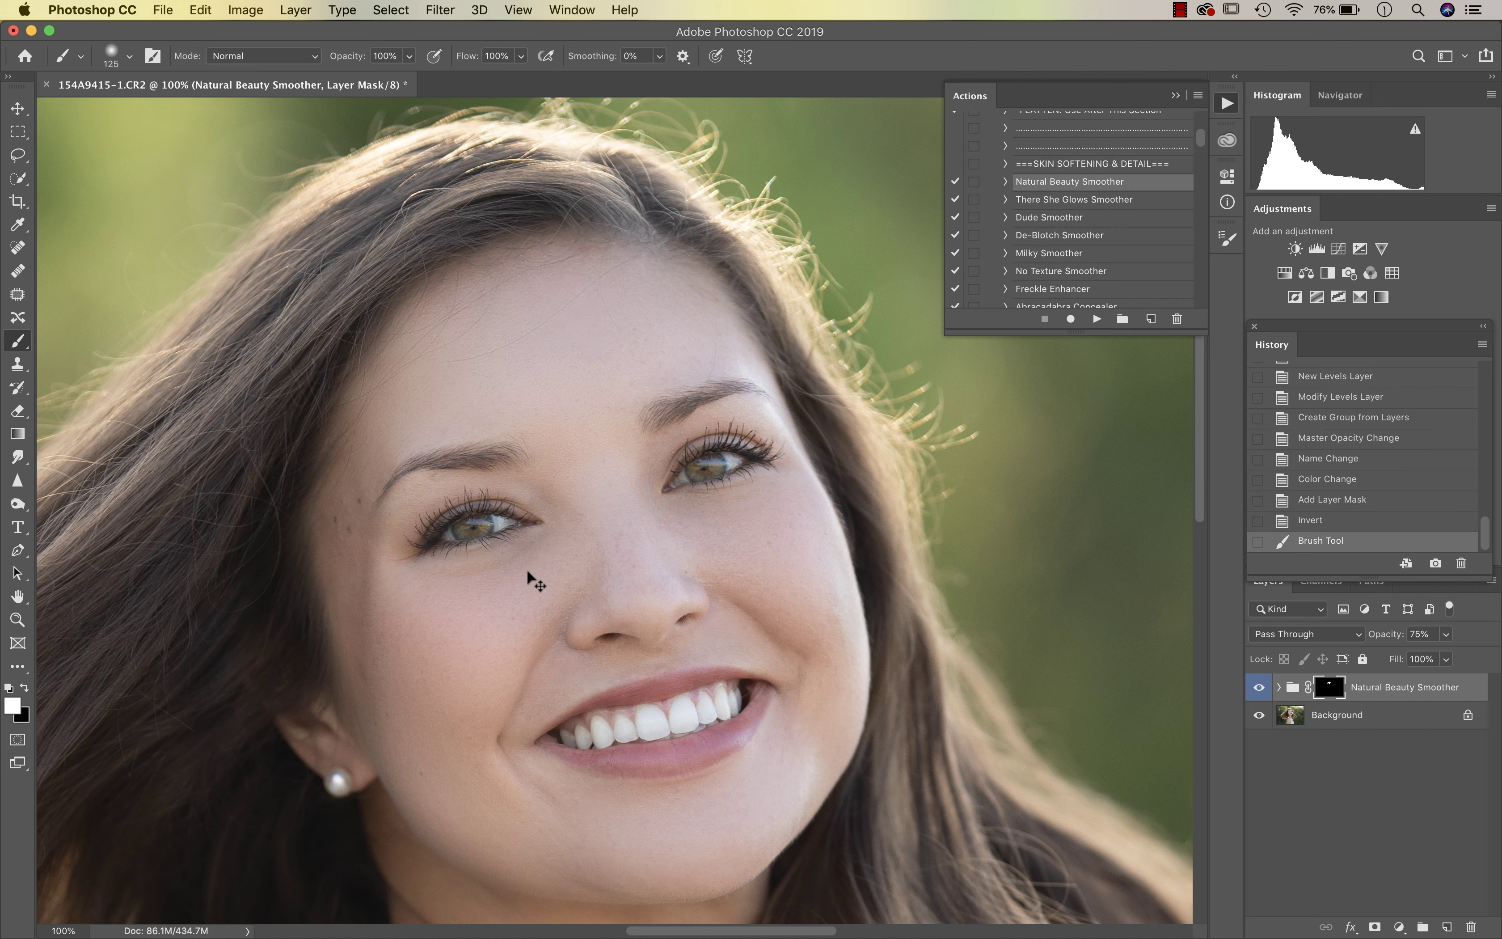
left_click(348, 574)
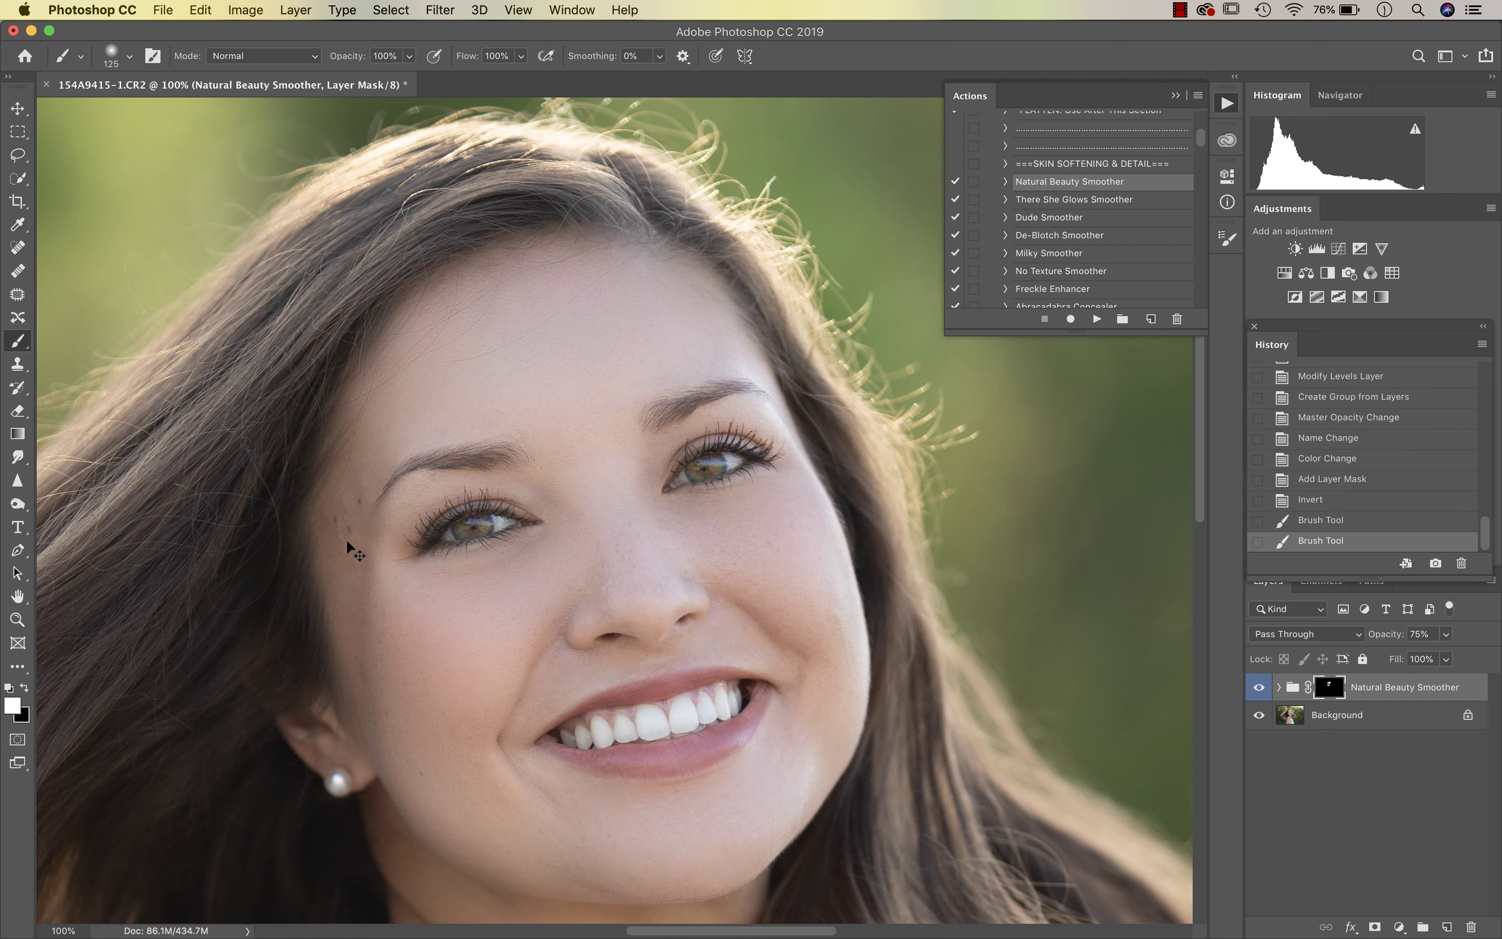
left_click(363, 494)
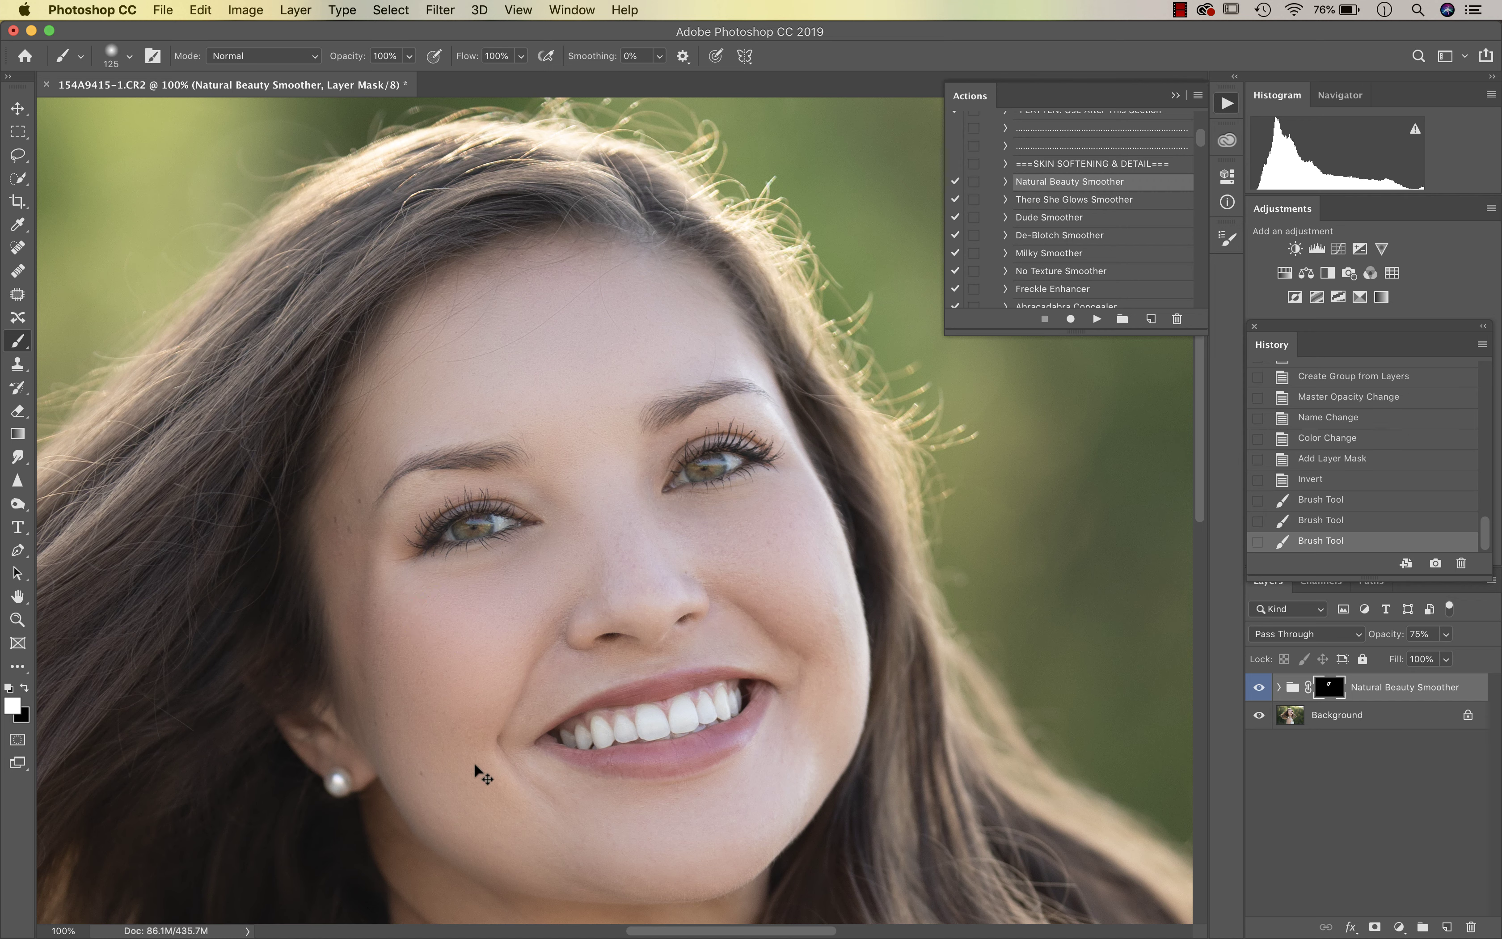
- Paint the Natural Beauty Smoother mask over the chin, the photo's right cheek, the nose and the skin above the upper lip
left_click(534, 840)
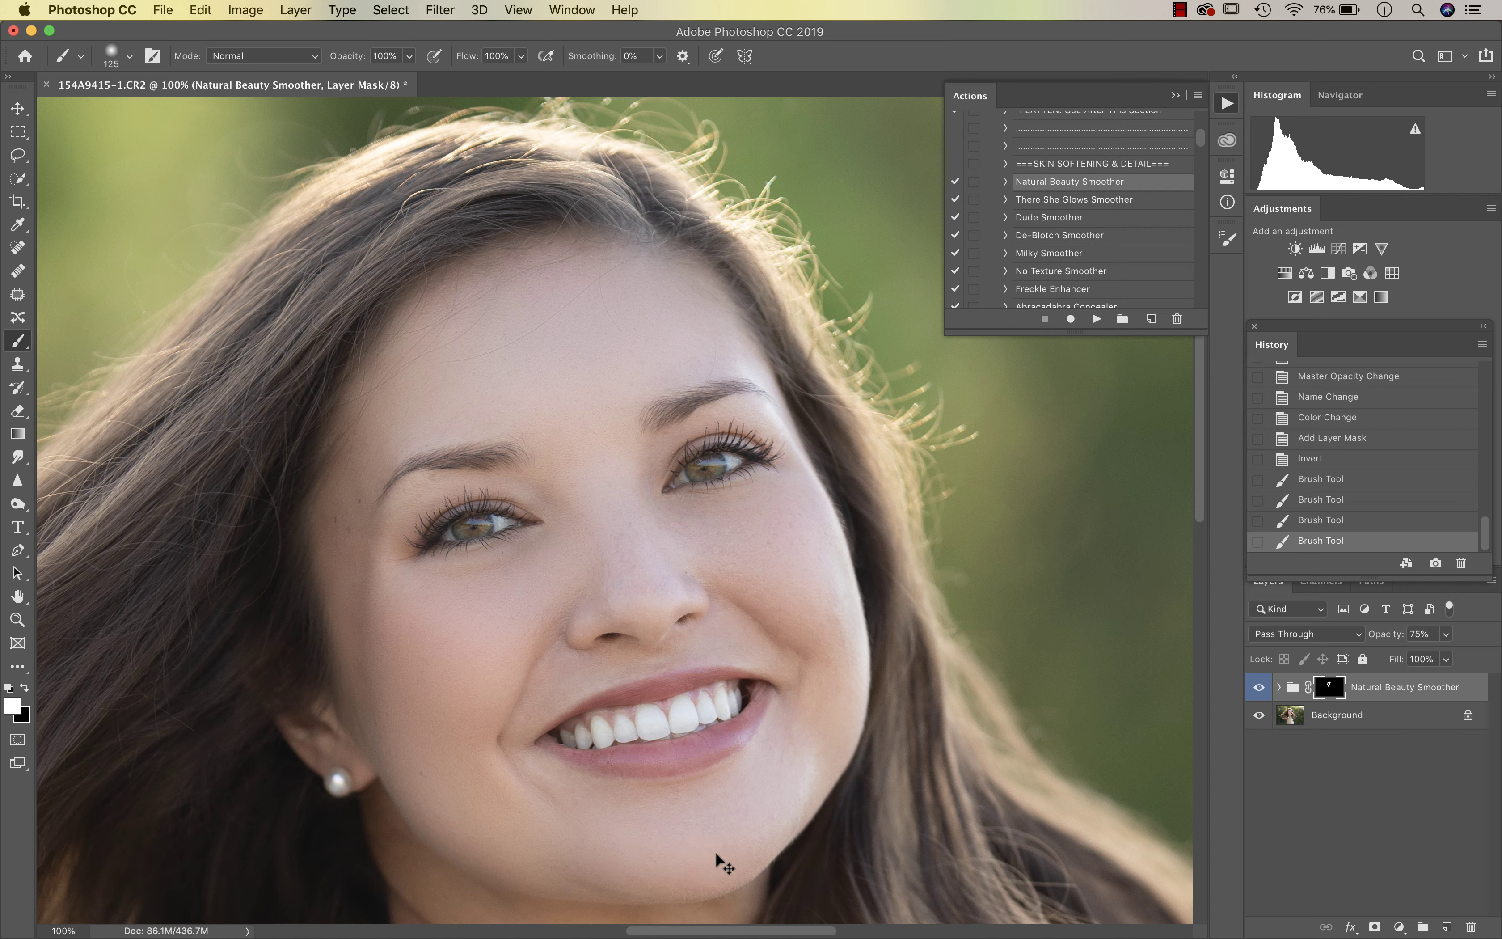
left_click(797, 775)
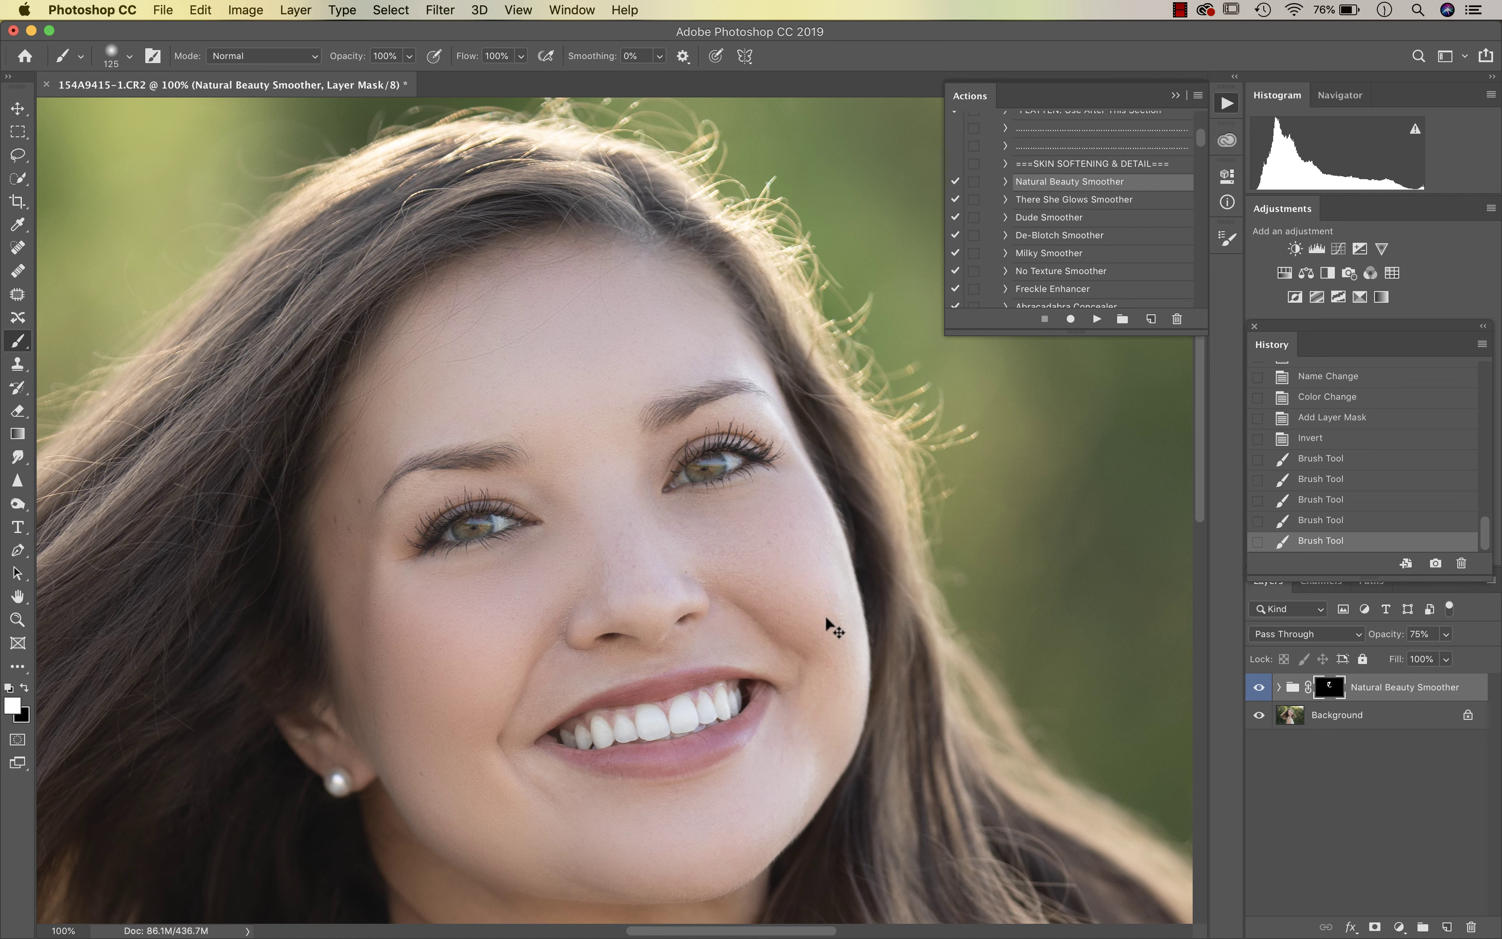
left_click(665, 597)
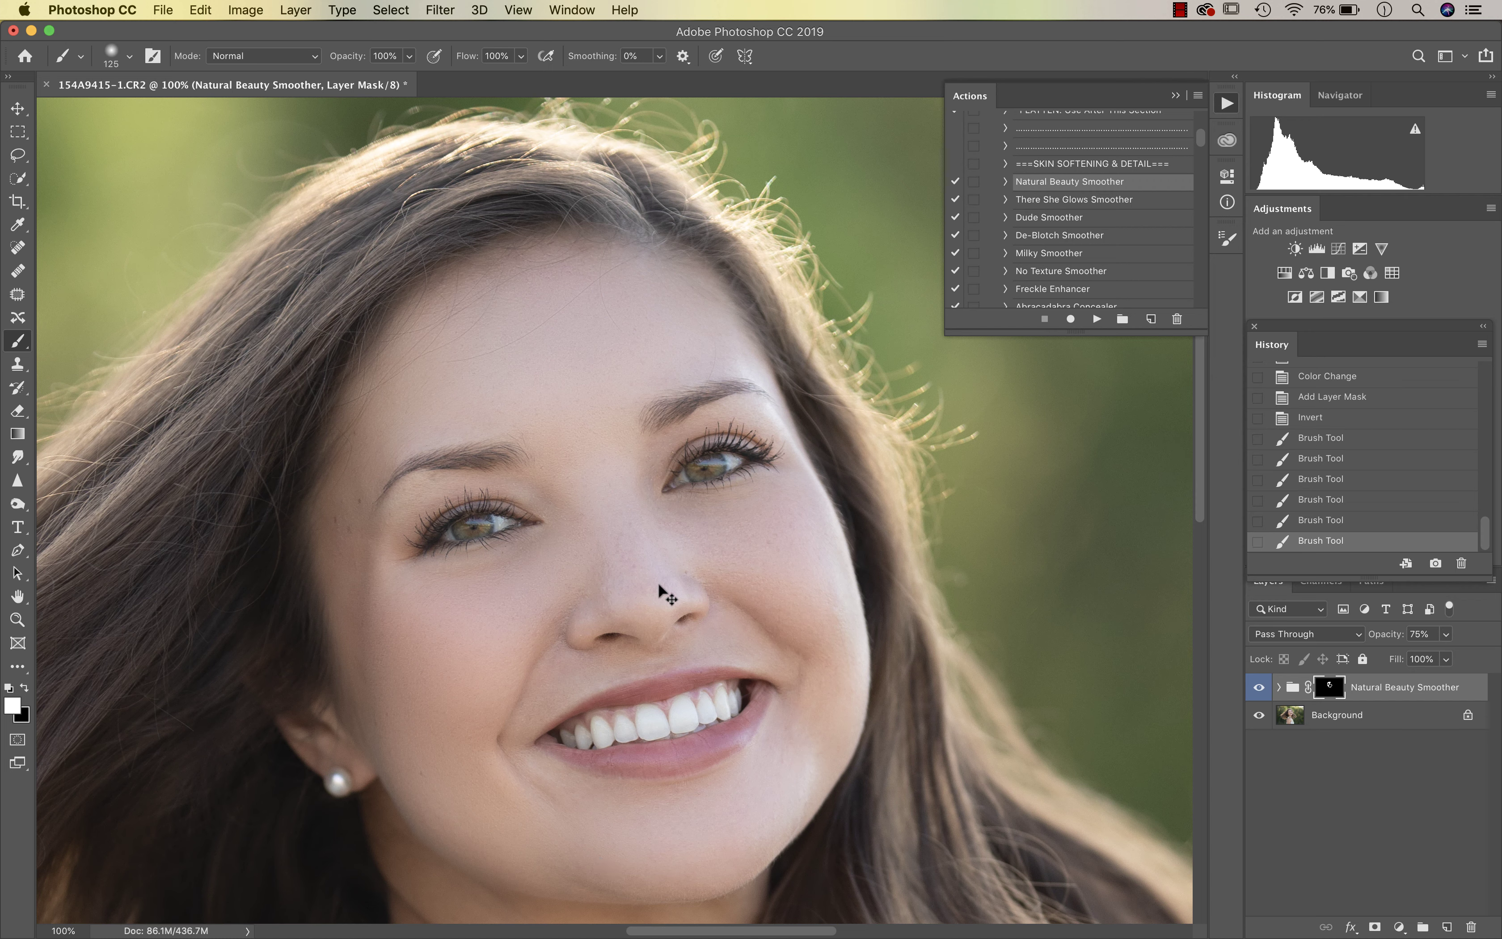
left_click(622, 575)
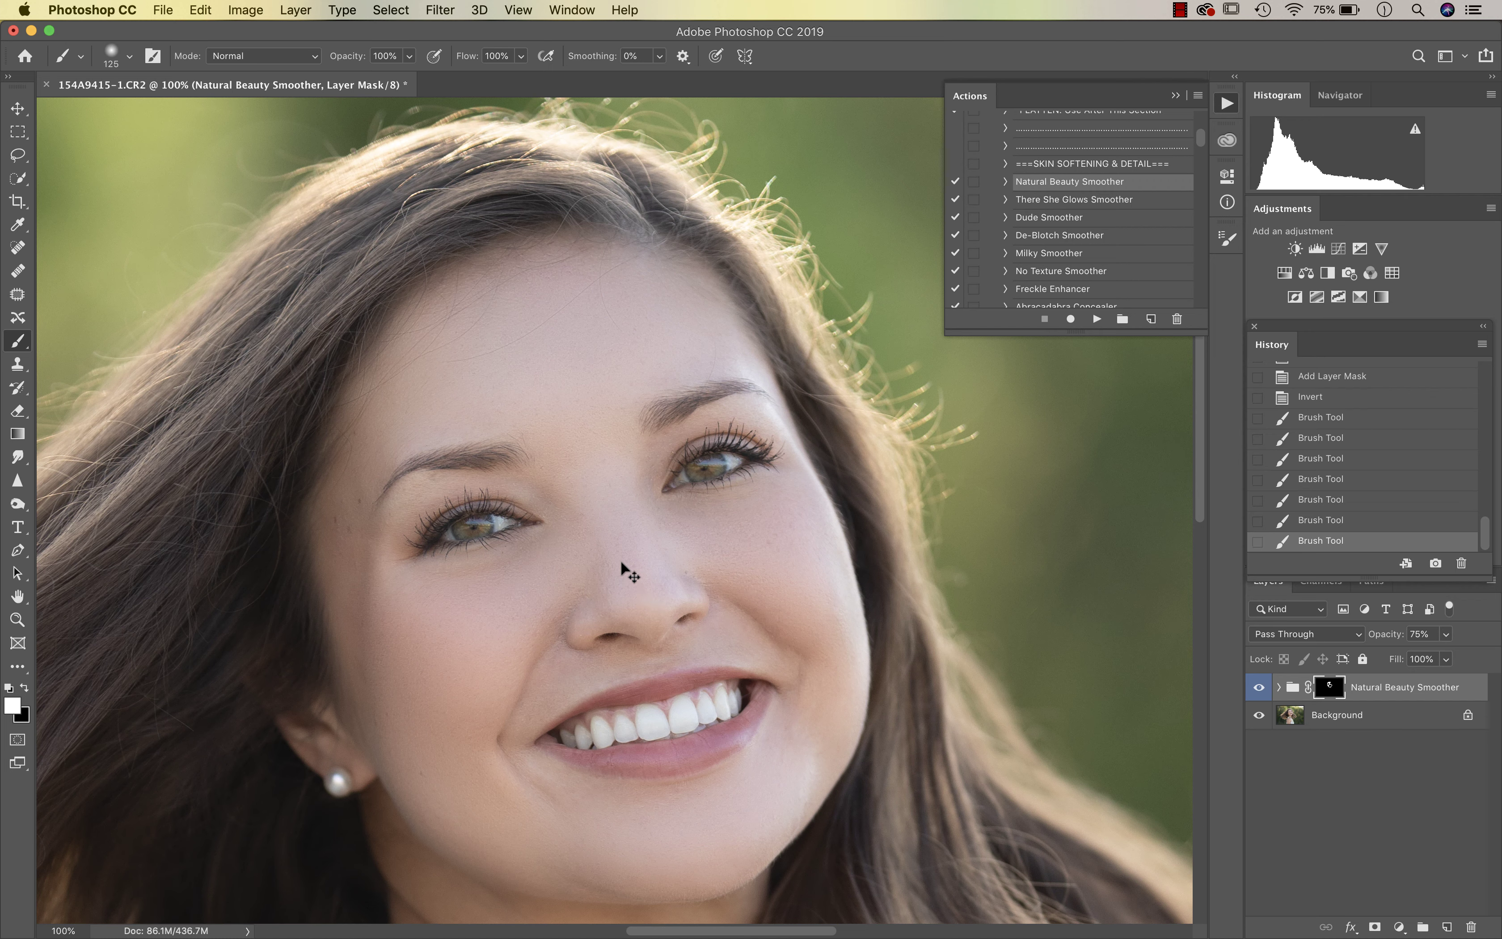
left_click(669, 599)
left_click(563, 667)
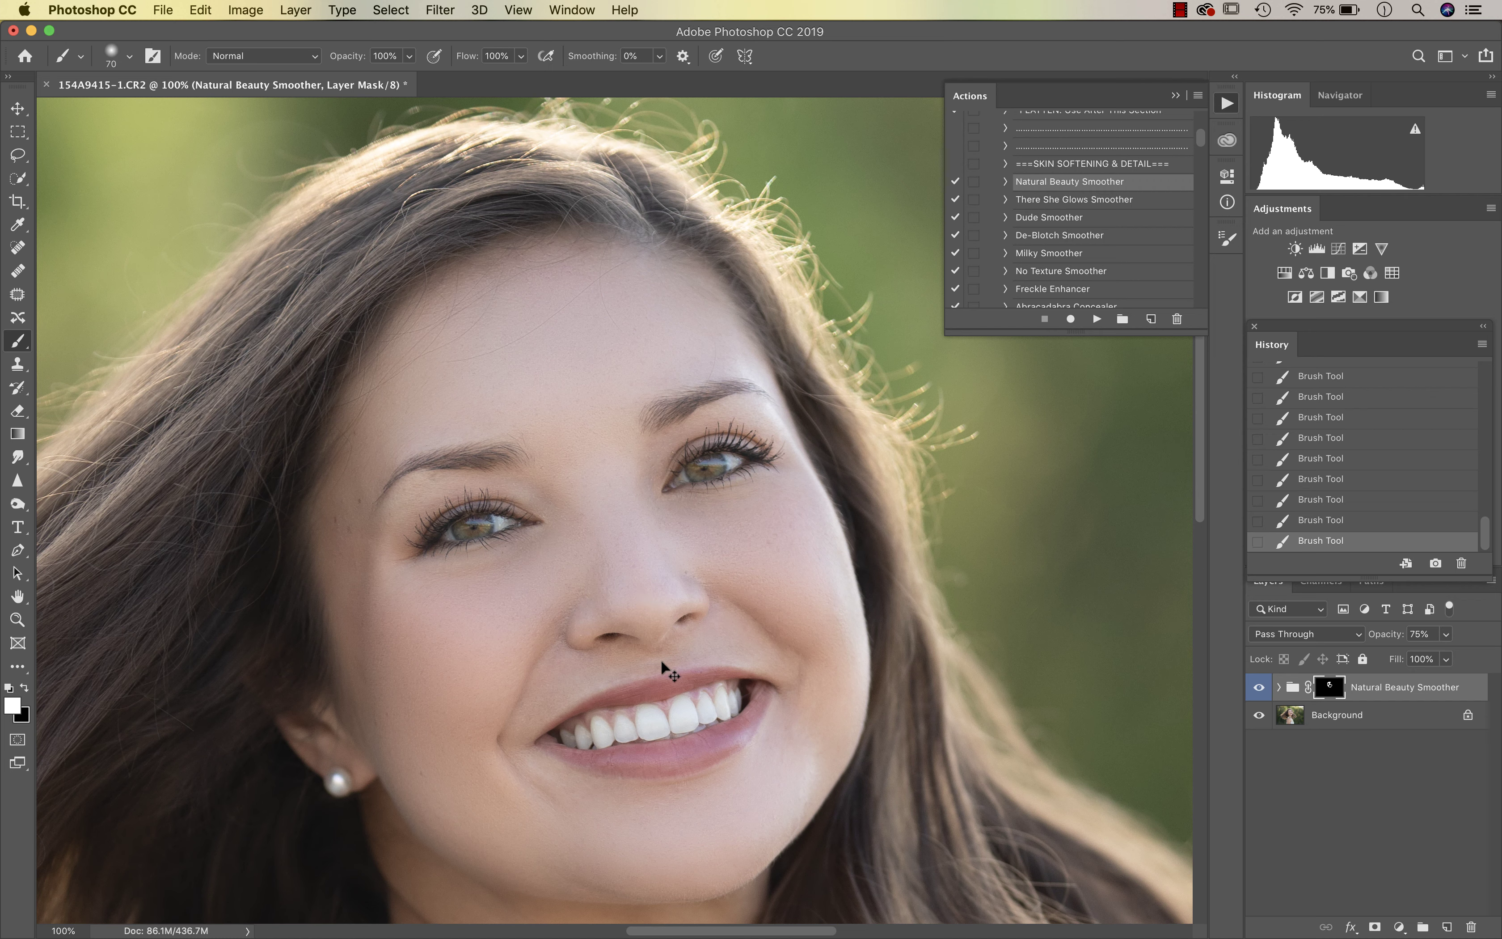
left_click_drag(660, 660, 636, 449)
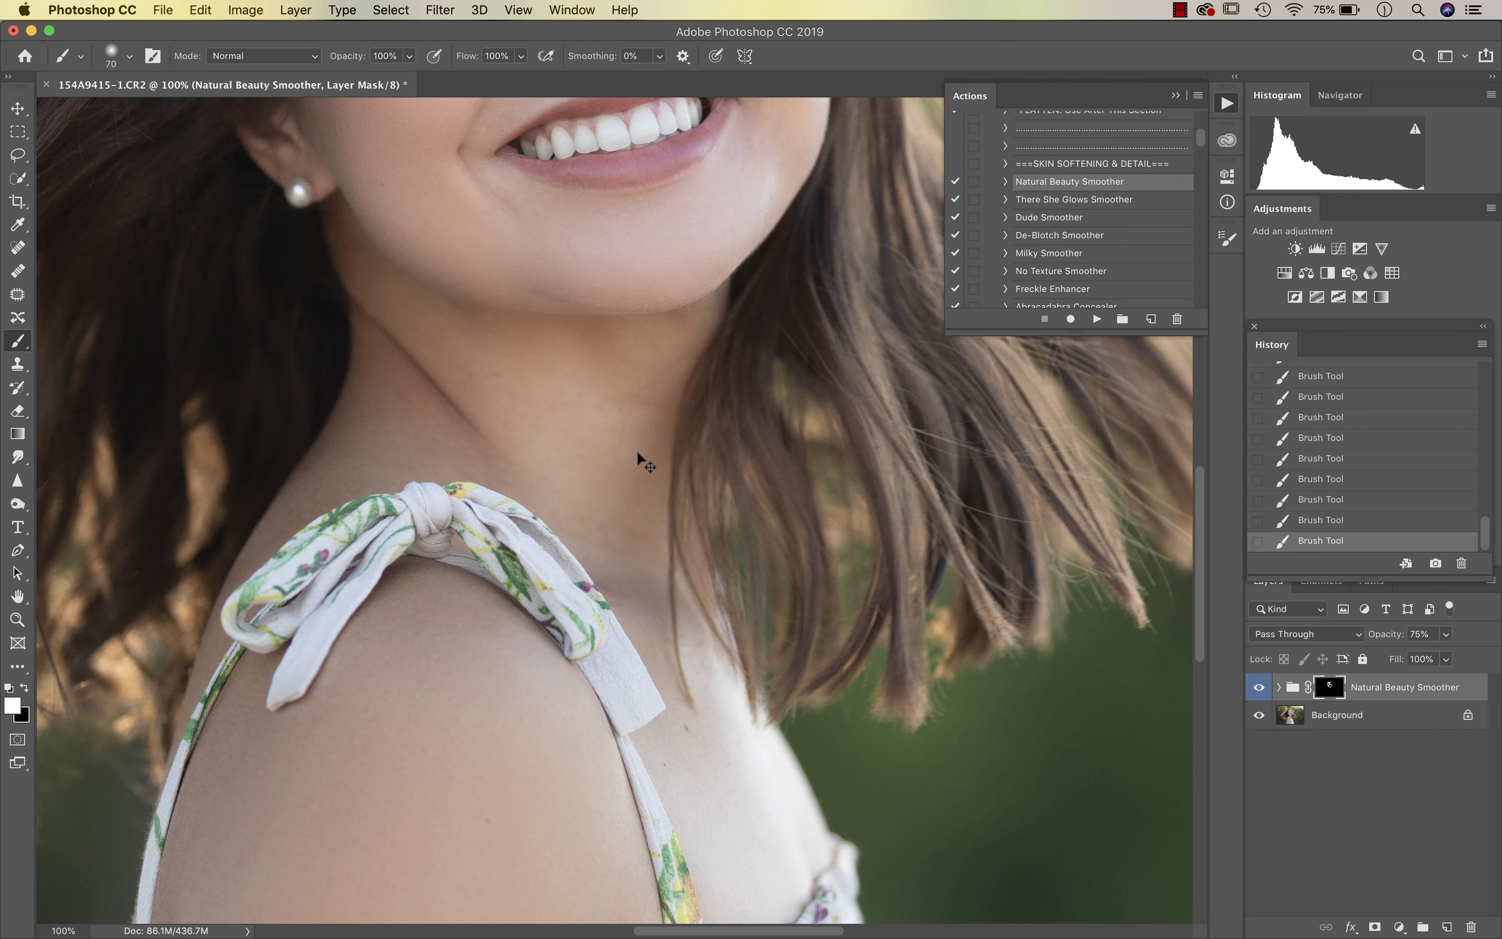
- Paint the Natural Beauty Smoother mask over the neck with a 200 px brush at 59% opacity
scroll(636, 450, "down", 4)
key("bracketright")
key("bracketright")
key("bracketright")
key("bracketright")
key("bracketright")
key("bracketright")
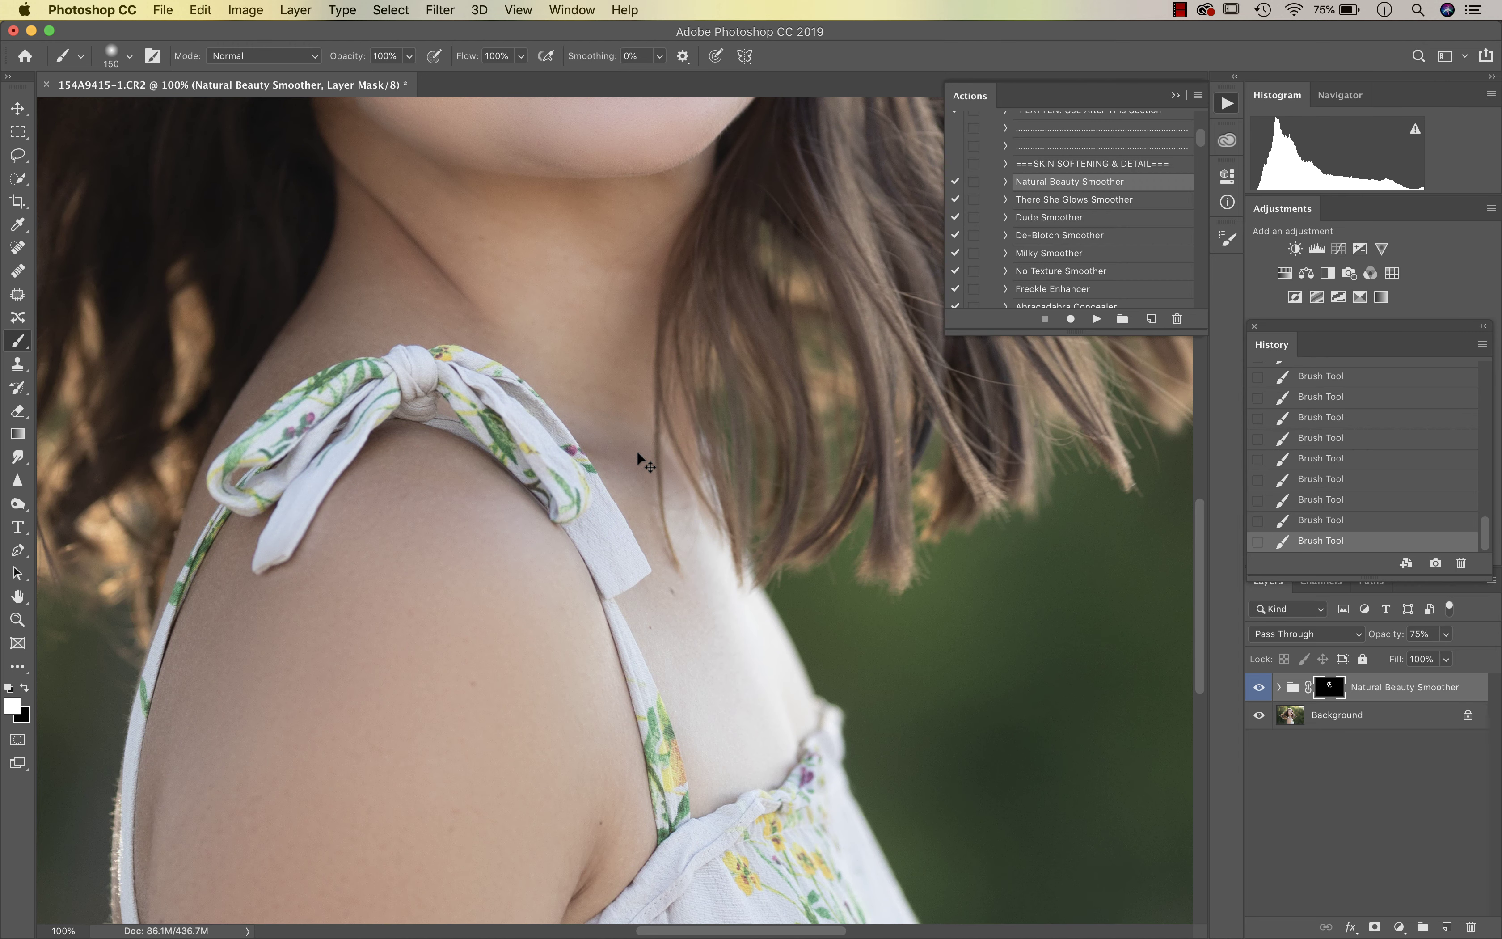
left_click(409, 56)
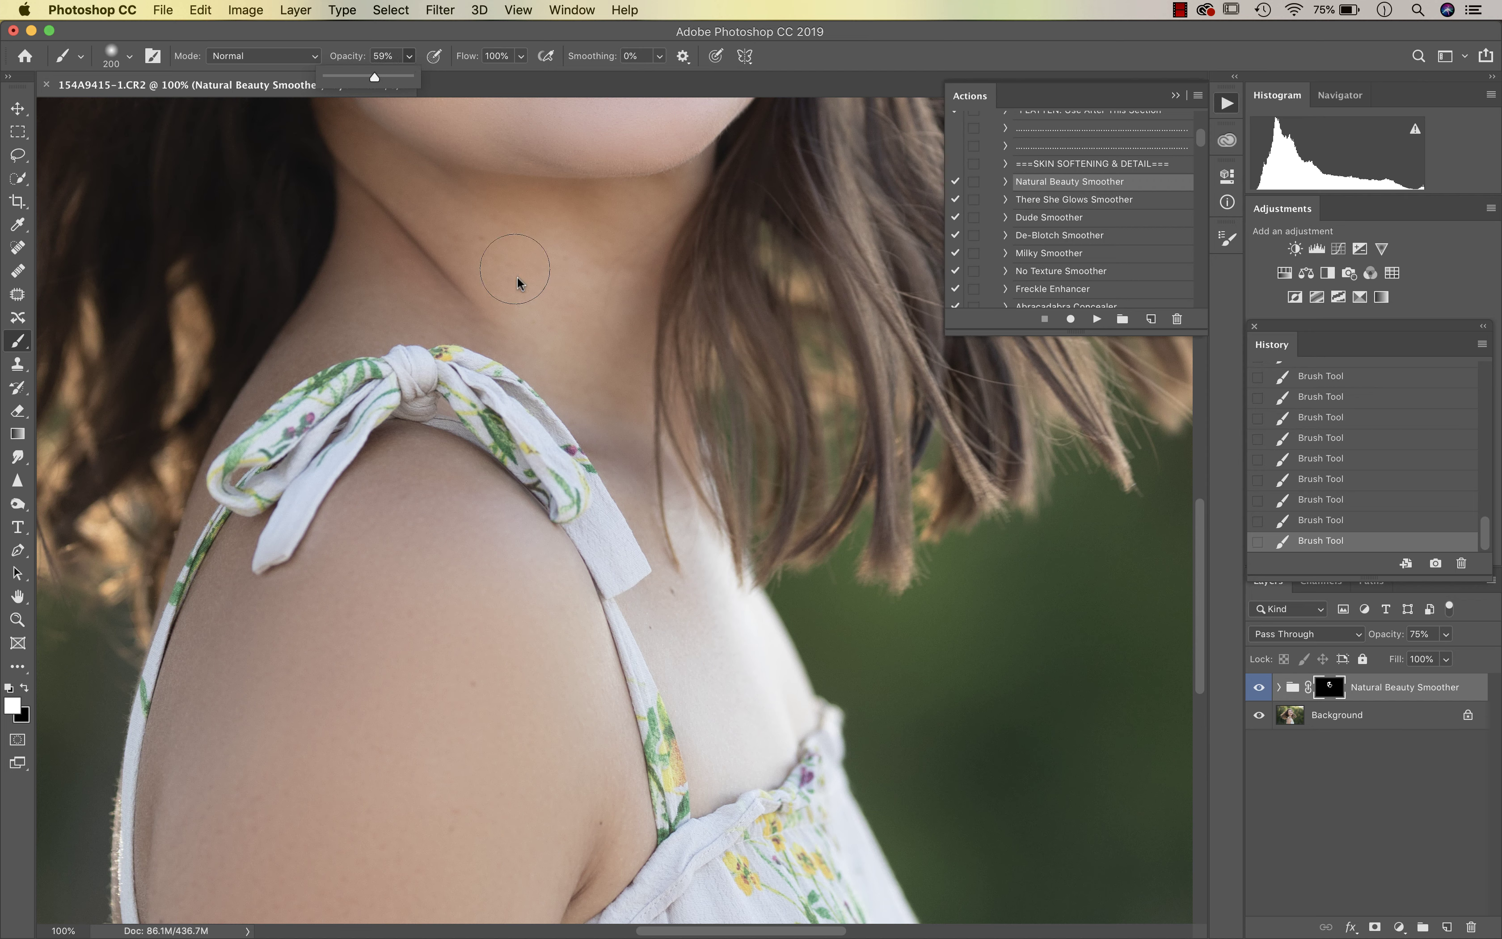
left_click(475, 249)
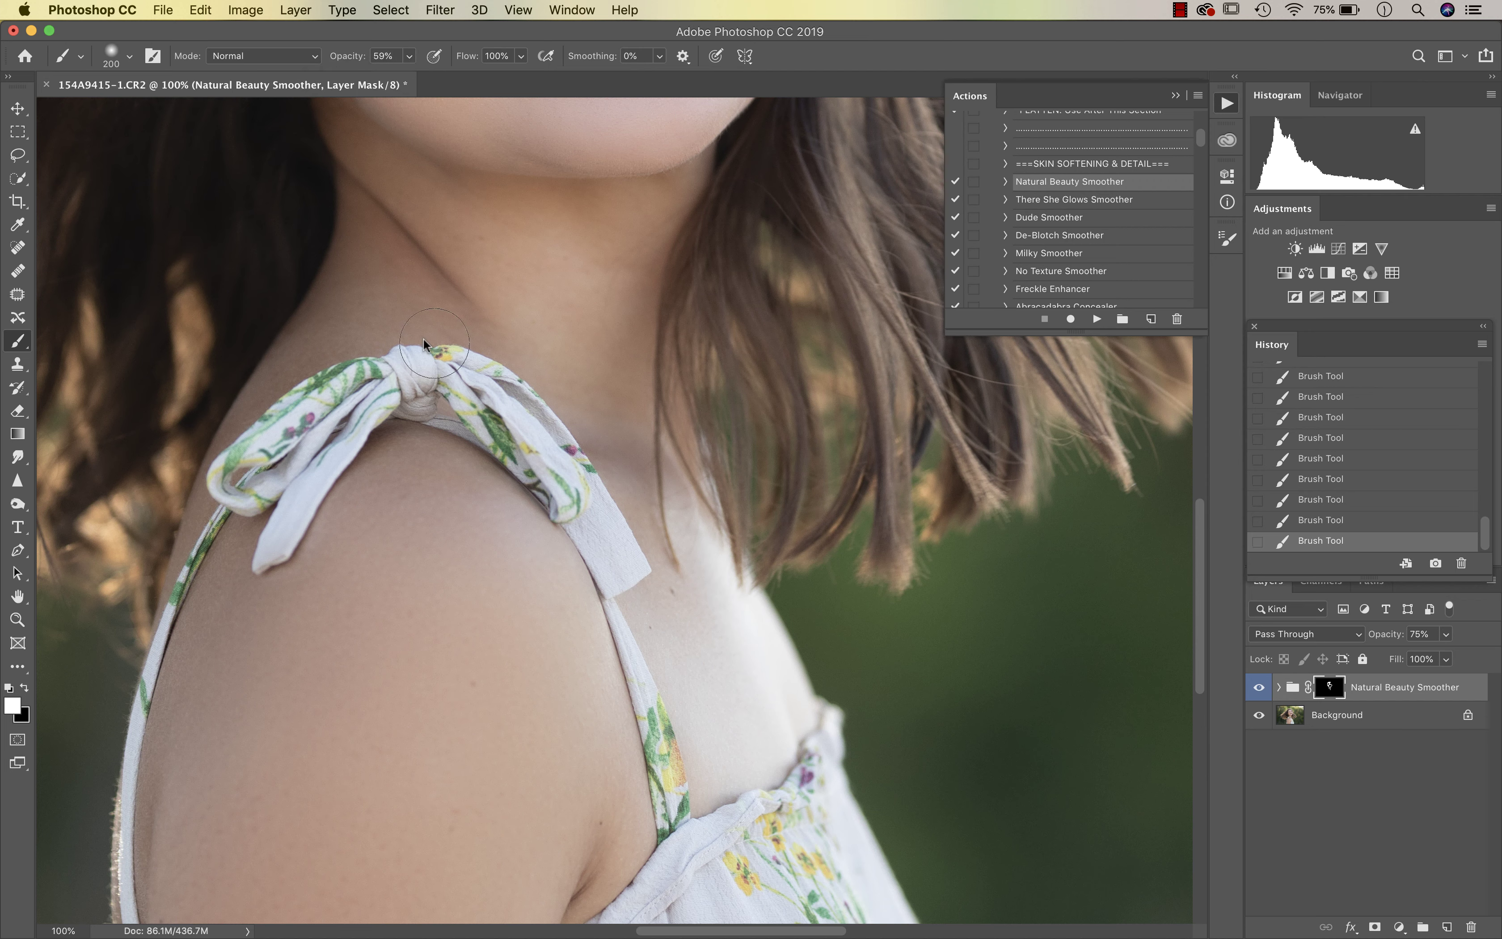
- Paint the Natural Beauty Smoother mask over the shoulder and upper arm with a 400 px brush
key("super+0")
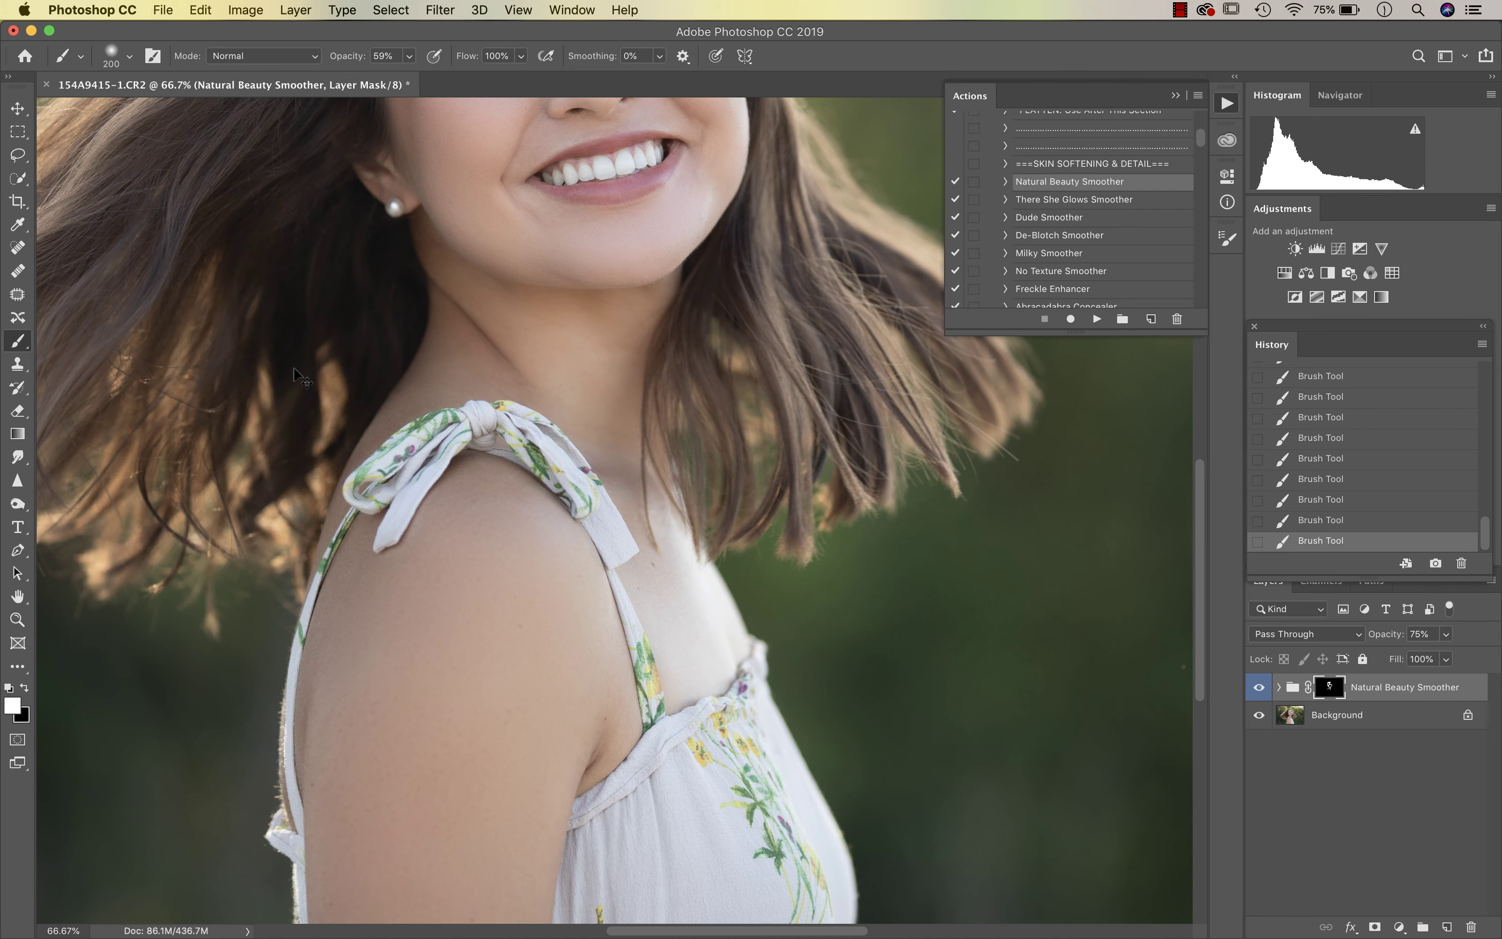
key("super+1")
key("super+minus")
key("super+minus")
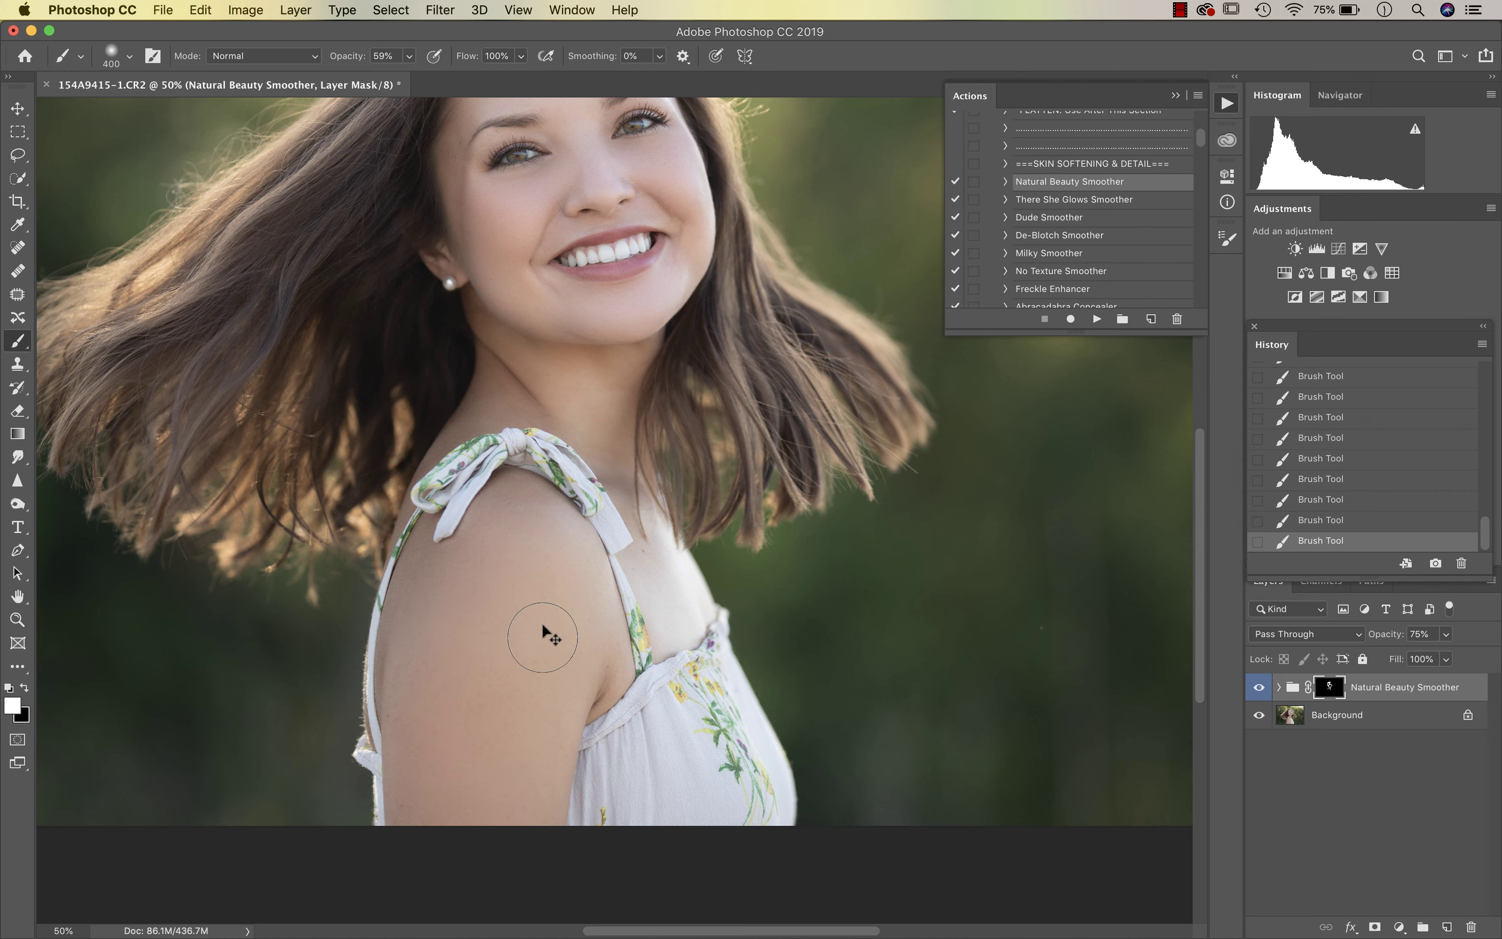
scroll(844, 712, "up", 5)
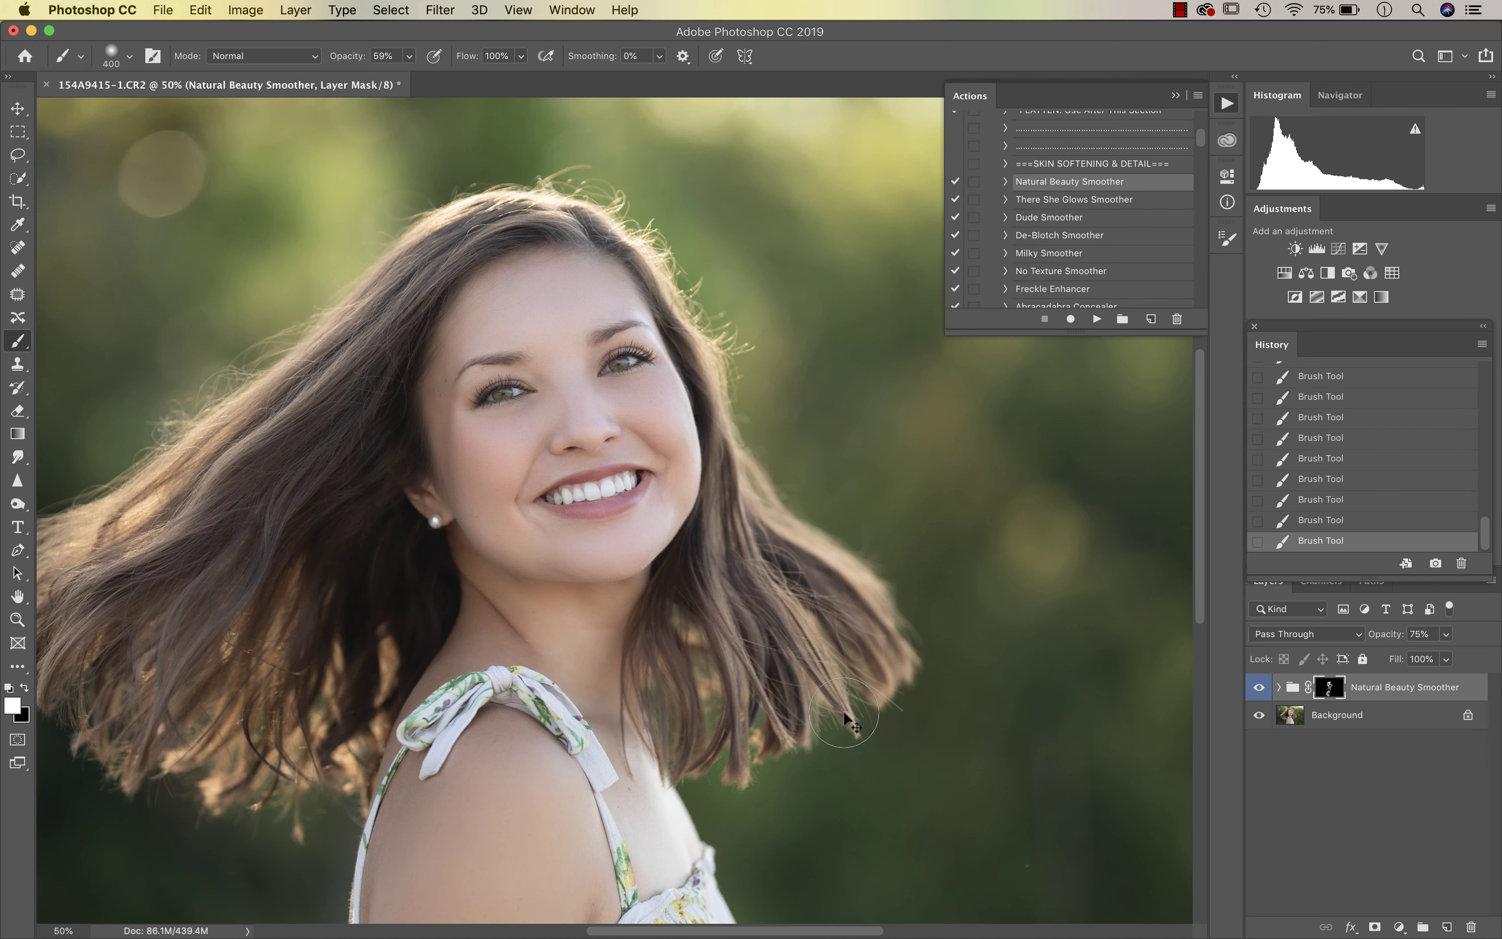
- Compare the portrait with and without the Natural Beauty Smoother group
left_click(1258, 687)
left_click(1258, 688)
left_click(1258, 688)
left_click(1258, 687)
left_click(1258, 688)
left_click(1258, 687)
left_click(1258, 688)
left_click(1258, 687)
left_click(1258, 688)
- Lower the opacity of the Natural Beauty Smoother group, check the before and after, and flatten the image
left_click(1447, 633)
left_click(1430, 653)
left_click(1258, 687)
left_click(1258, 687)
left_click(1258, 688)
key("super+shift+f")
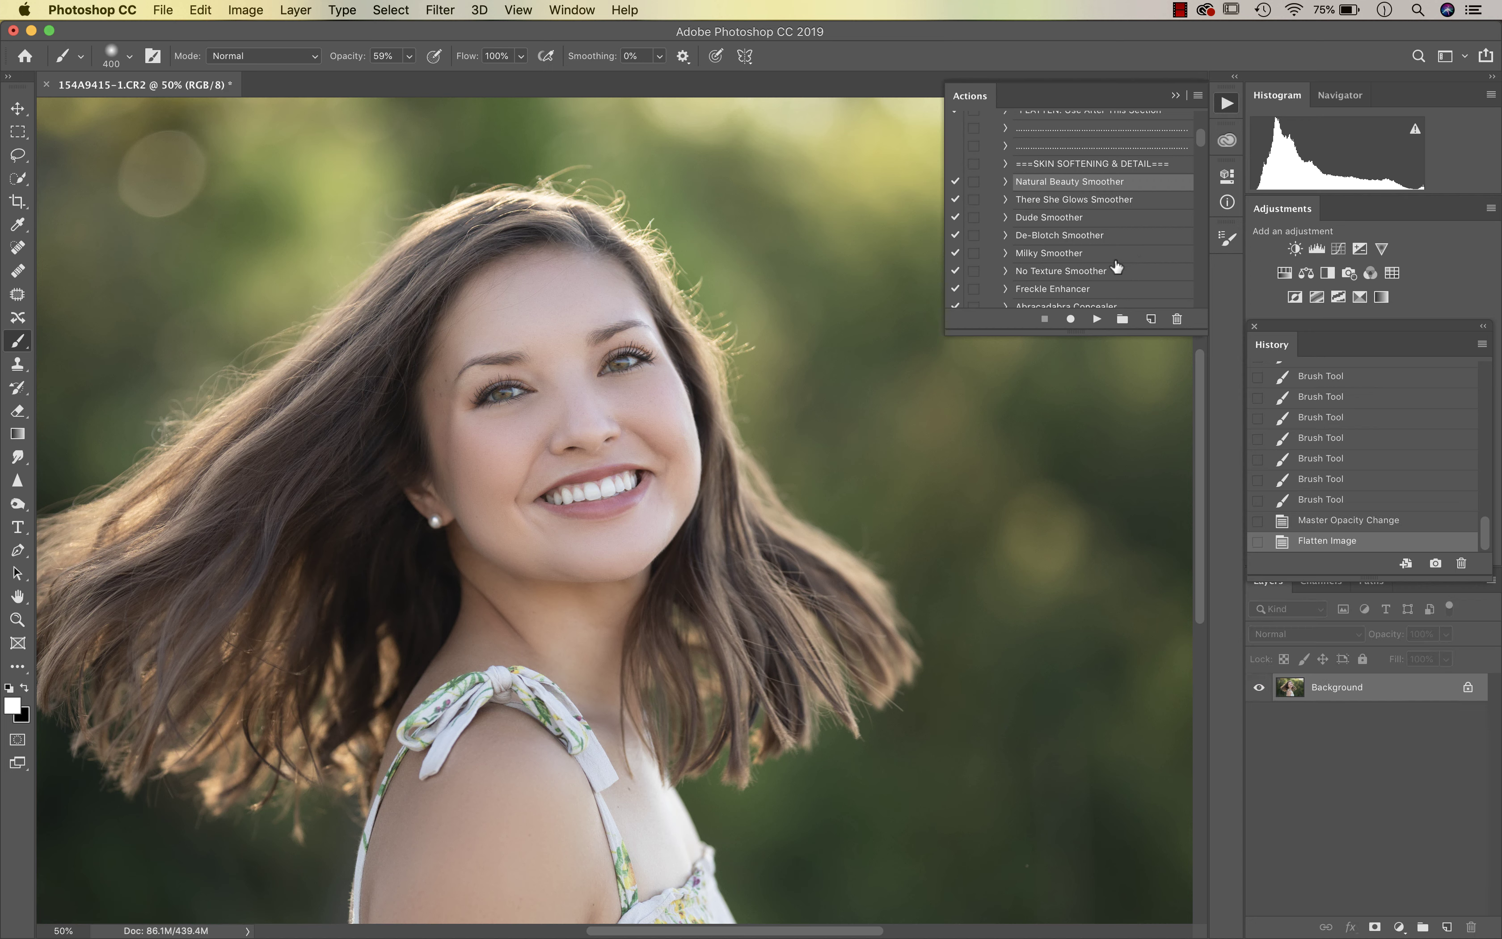
- Run the Skin Tone Palette action from the Skin Tone Enhancers section
scroll(1113, 257, "down", 5)
scroll(1116, 265, "down", 2)
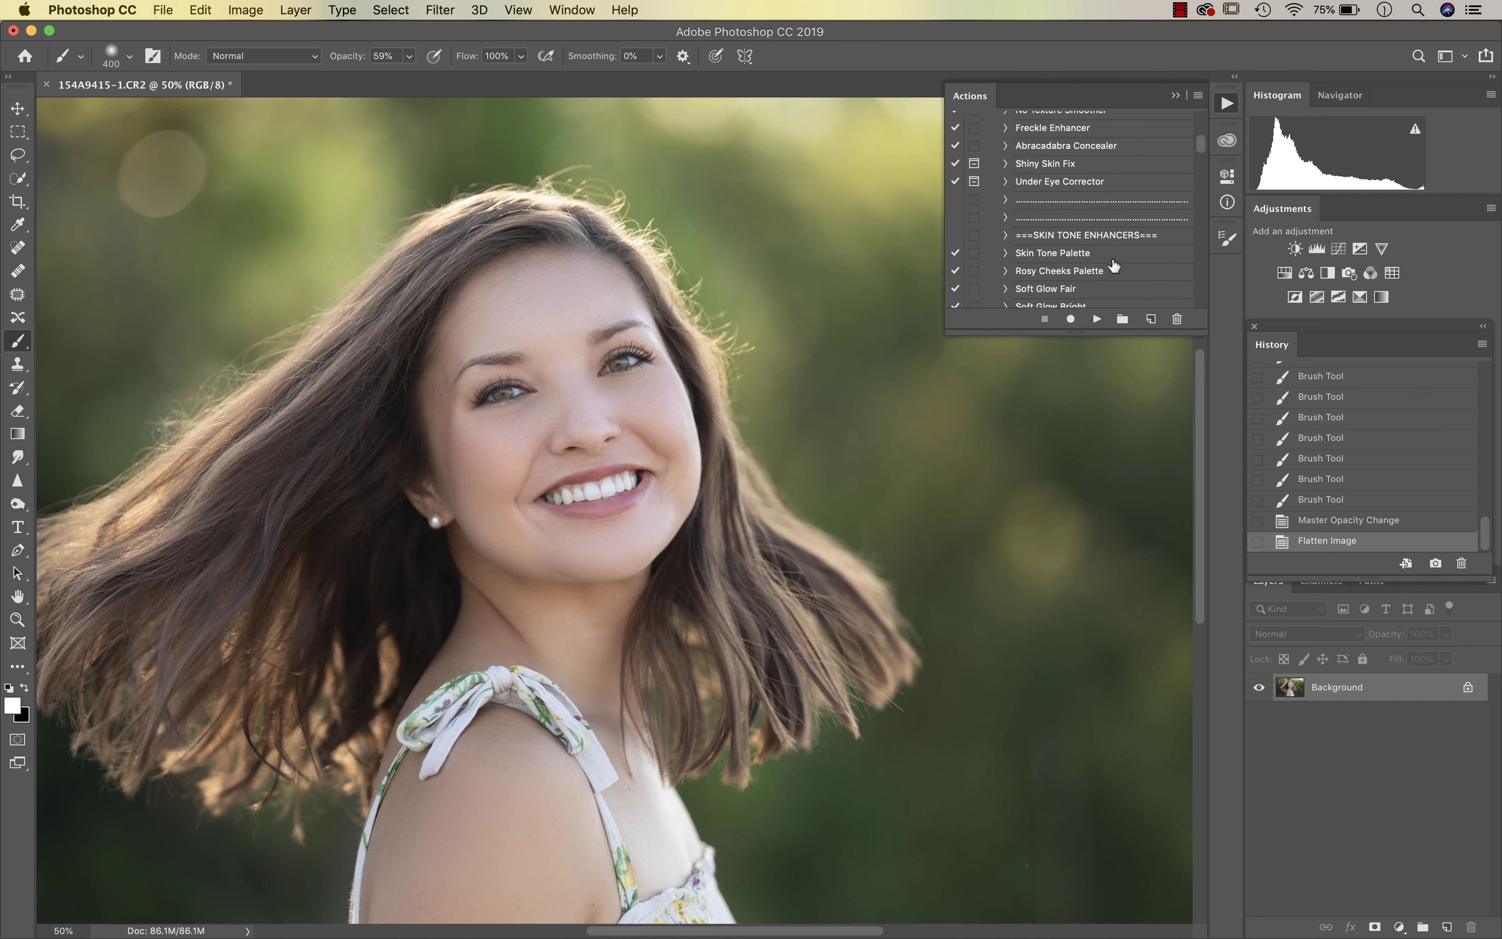
left_click(1066, 254)
left_click(1096, 318)
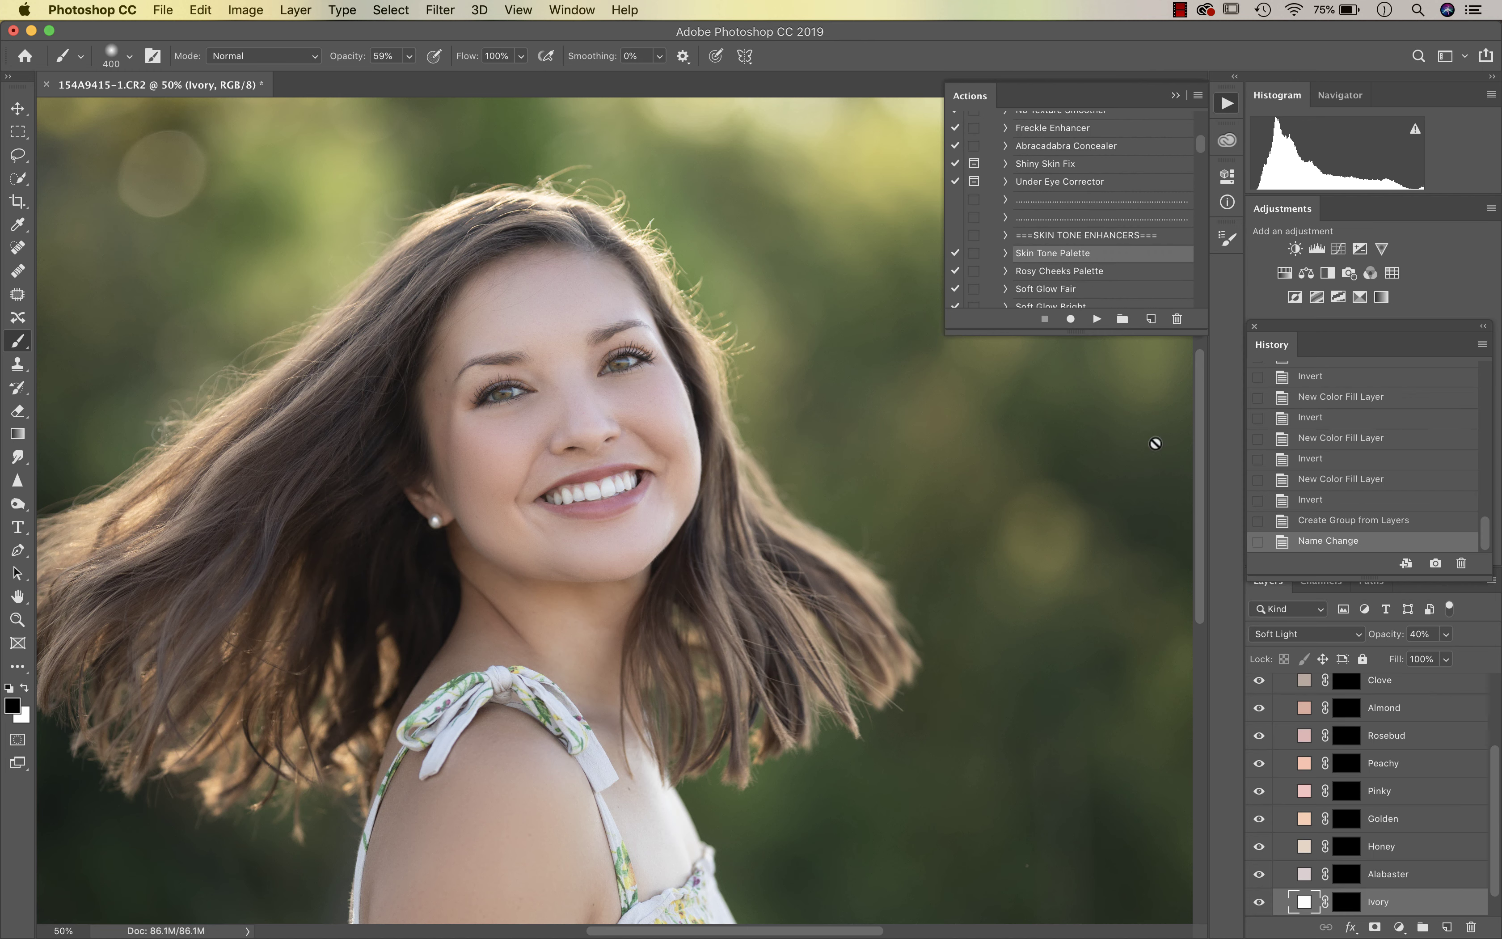
- Paint white on the Golden layer's mask over the face with a 500 px brush at 100% opacity
scroll(1332, 763, "down", 1)
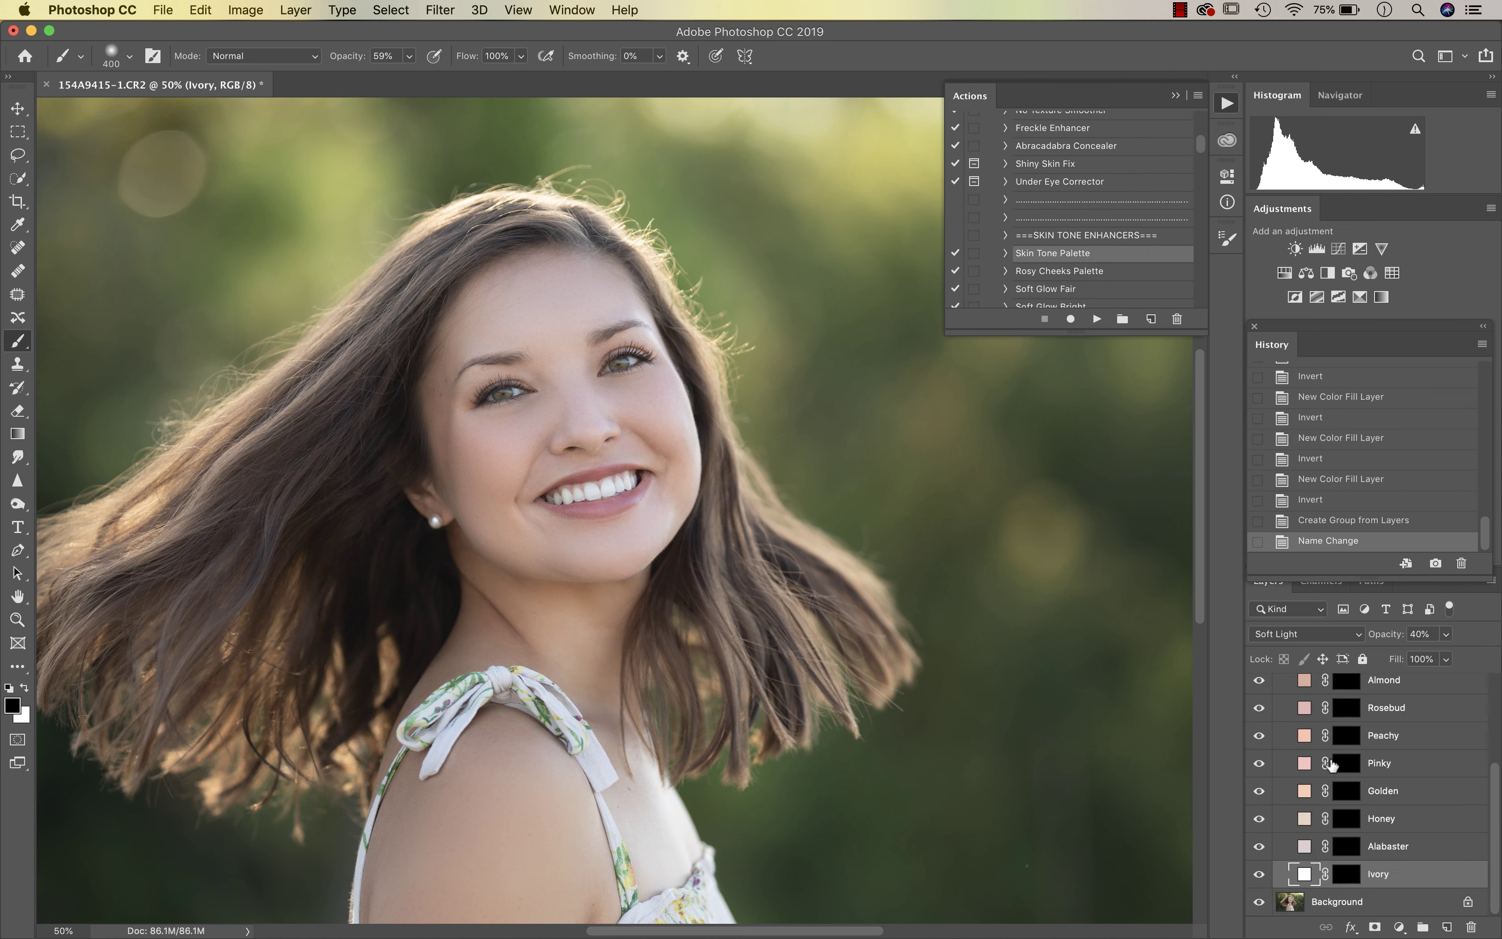
left_click(1346, 792)
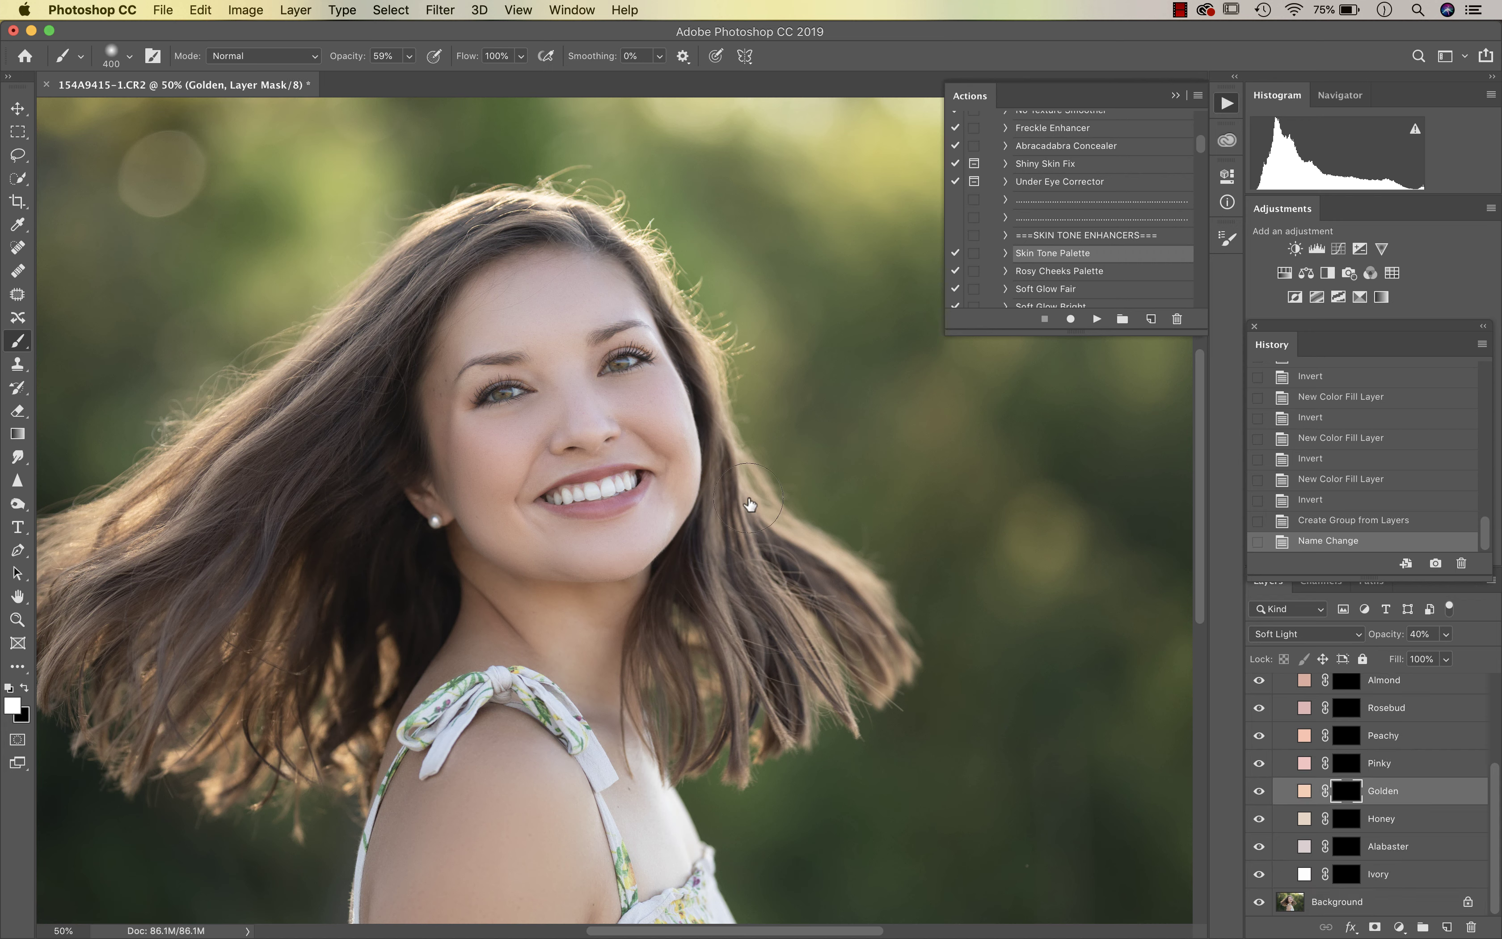
key("x")
key("bracketright")
key("bracketright")
key("bracketright")
key("bracketright")
key("0")
key("bracketleft")
key("bracketleft")
key("bracketleft")
left_click(504, 390)
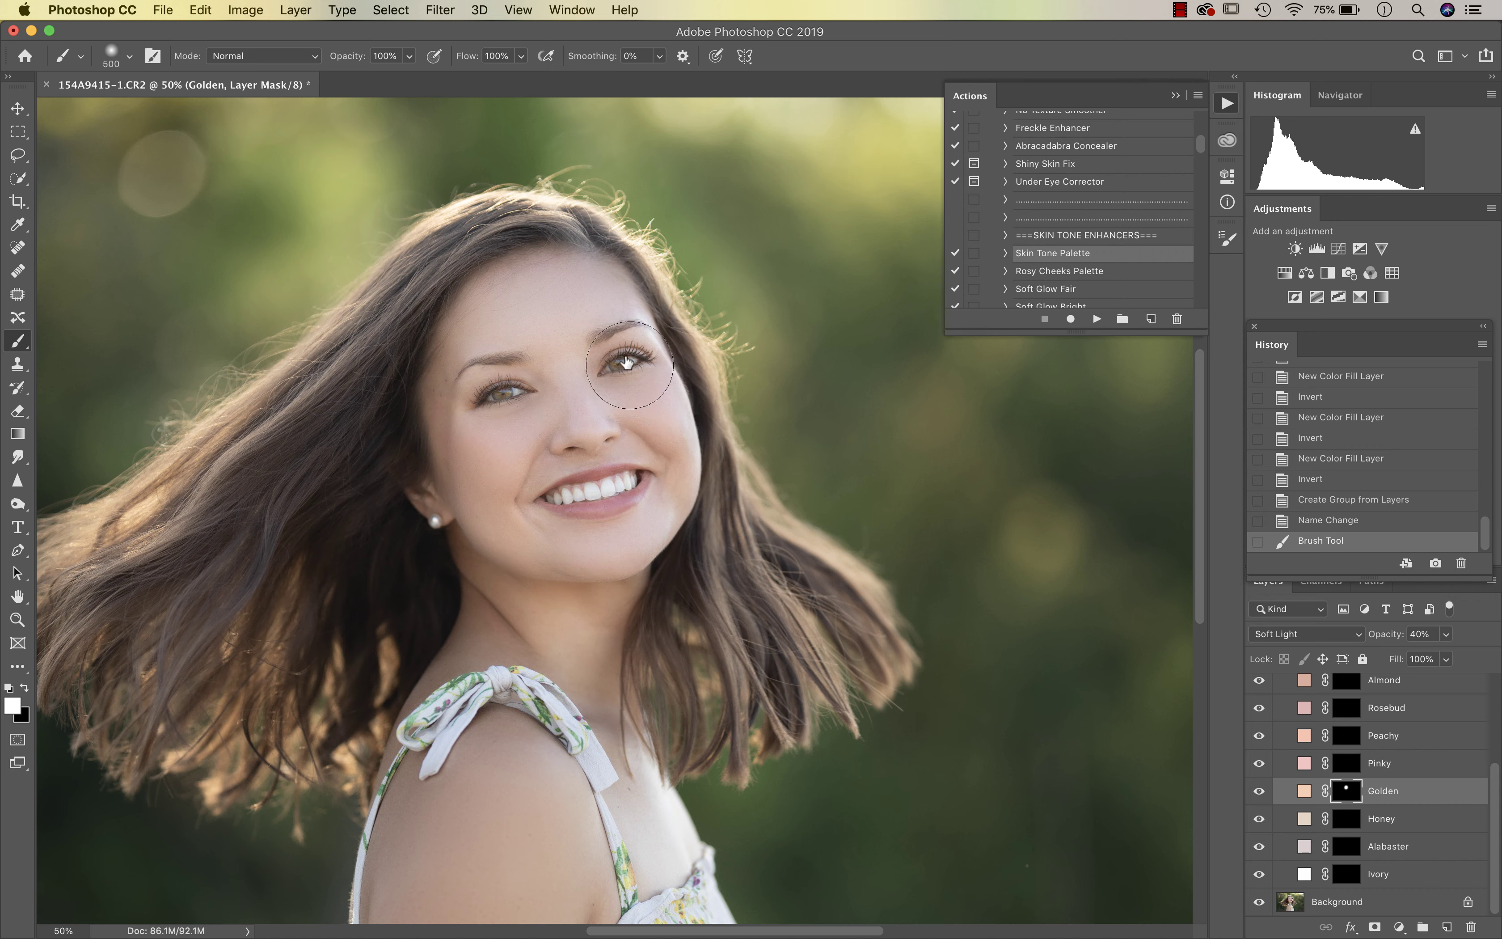
left_click(483, 393)
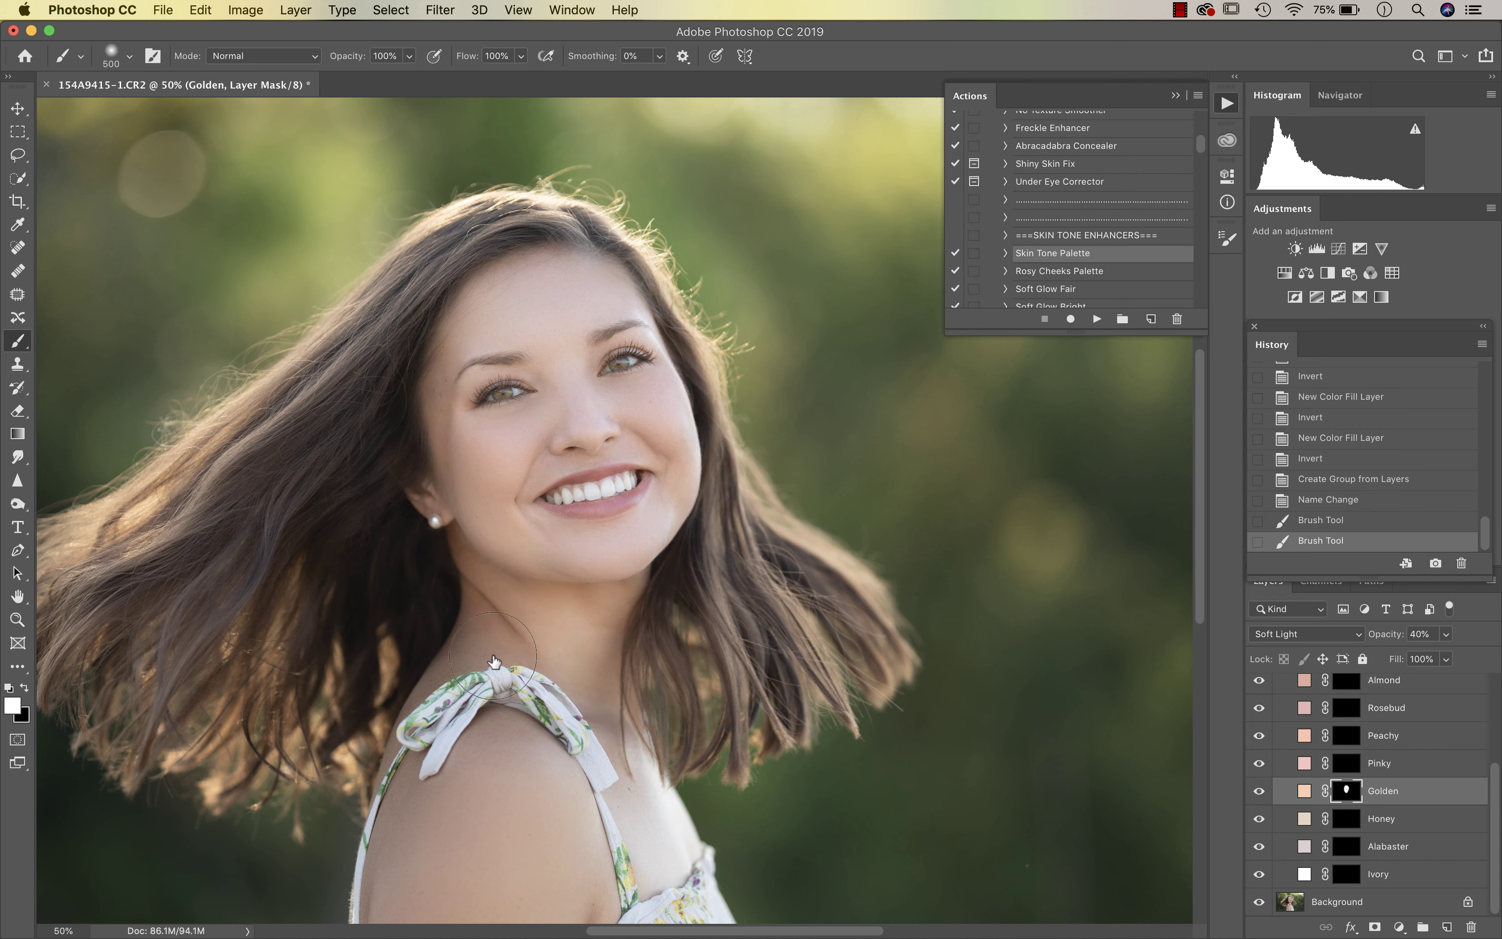
- Extend the white painting on the Golden mask over the neck, shoulder and arm with a 600 px brush
key("super+minus")
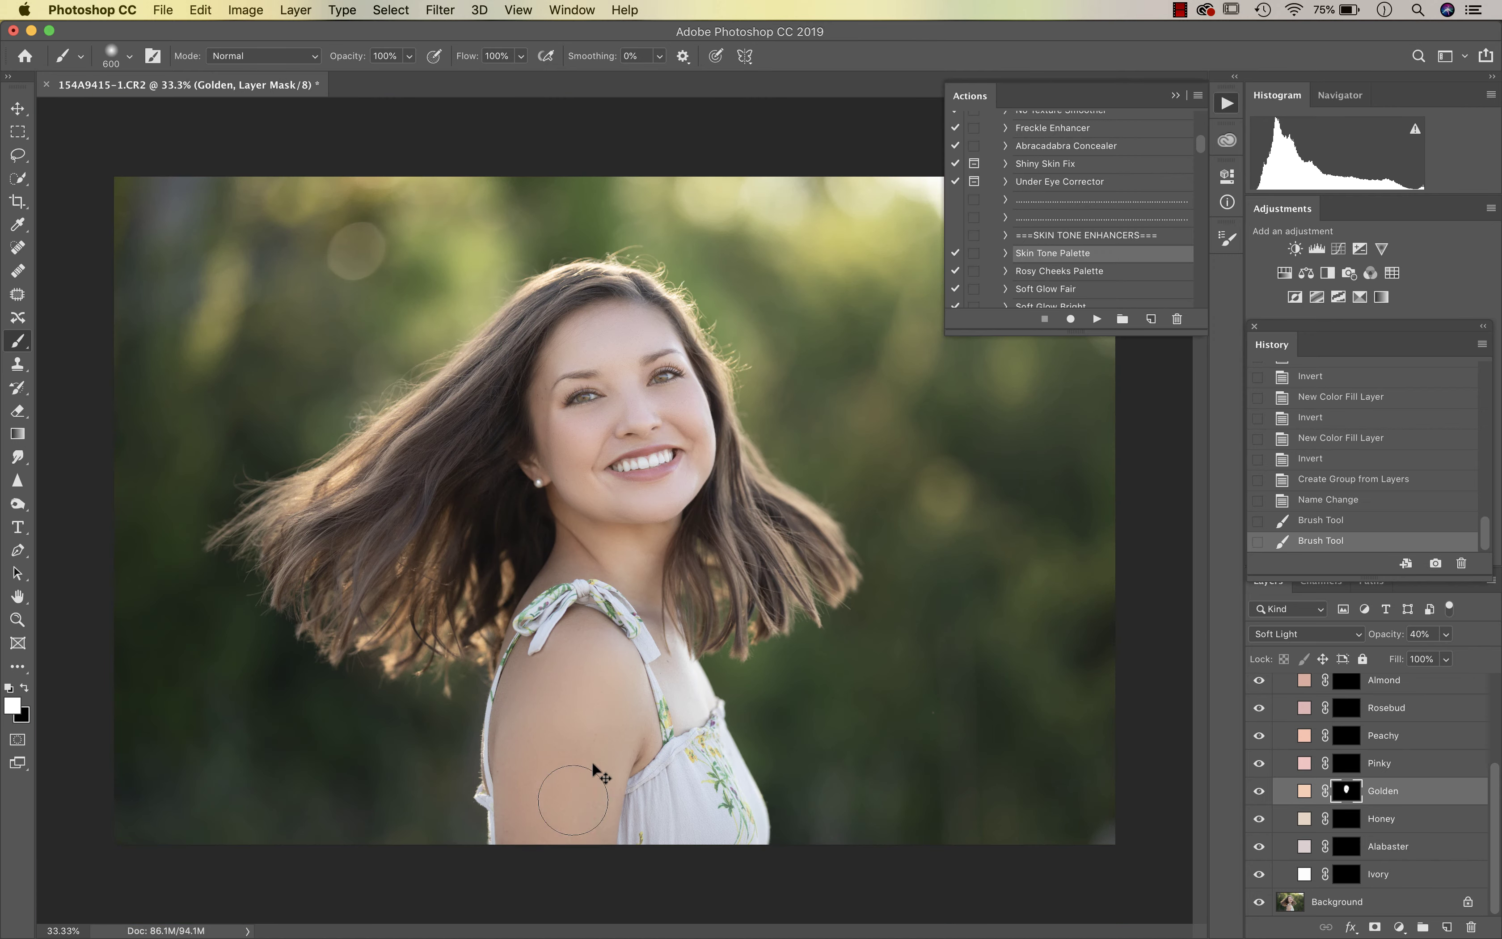
key("super+plus")
mouse_move(658, 447)
left_mouse_down()
mouse_move(744, 503)
mouse_move(703, 403)
left_mouse_up()
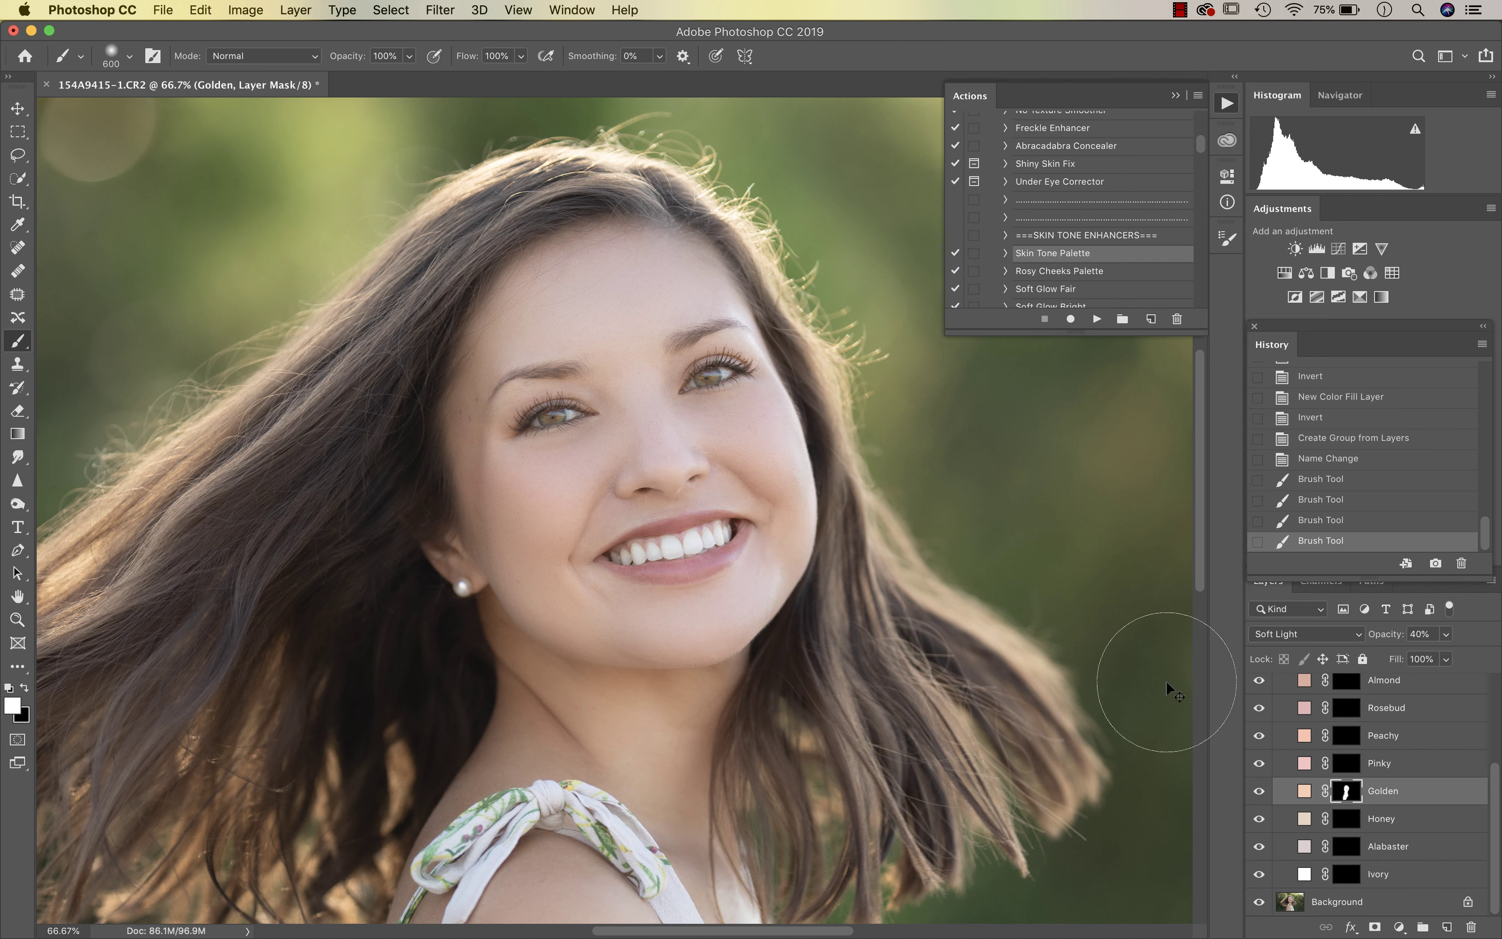
- Paint black on the Golden mask over both eyes with a 125 px brush to remove the tint there
key("bracketleft")
key("bracketleft")
key("x")
key("super+plus")
key("bracketleft")
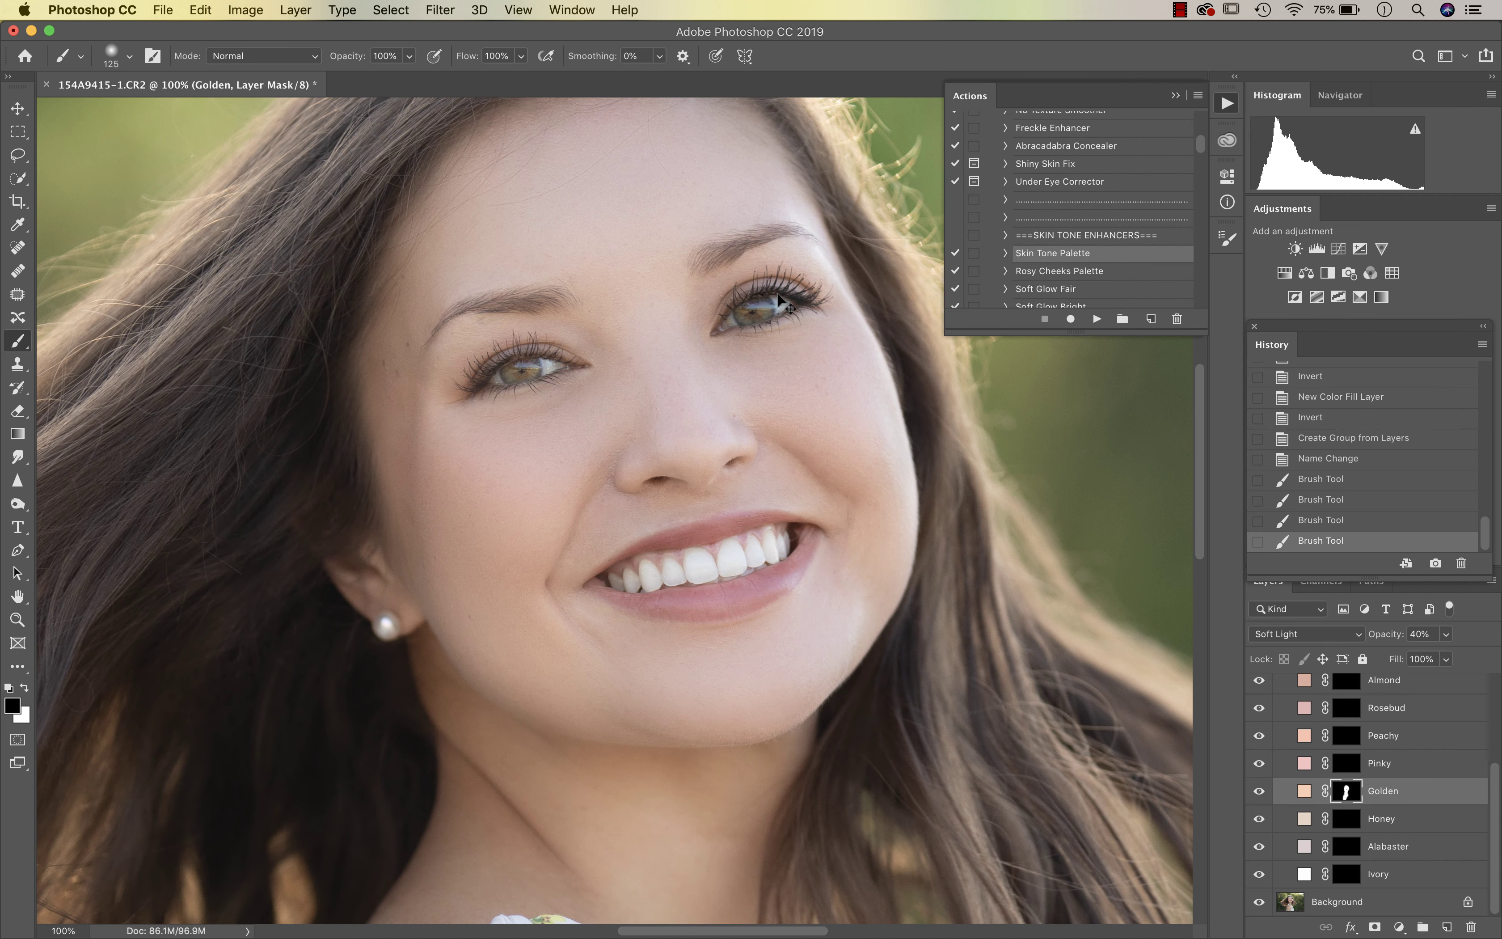
left_click_drag(781, 304, 779, 308)
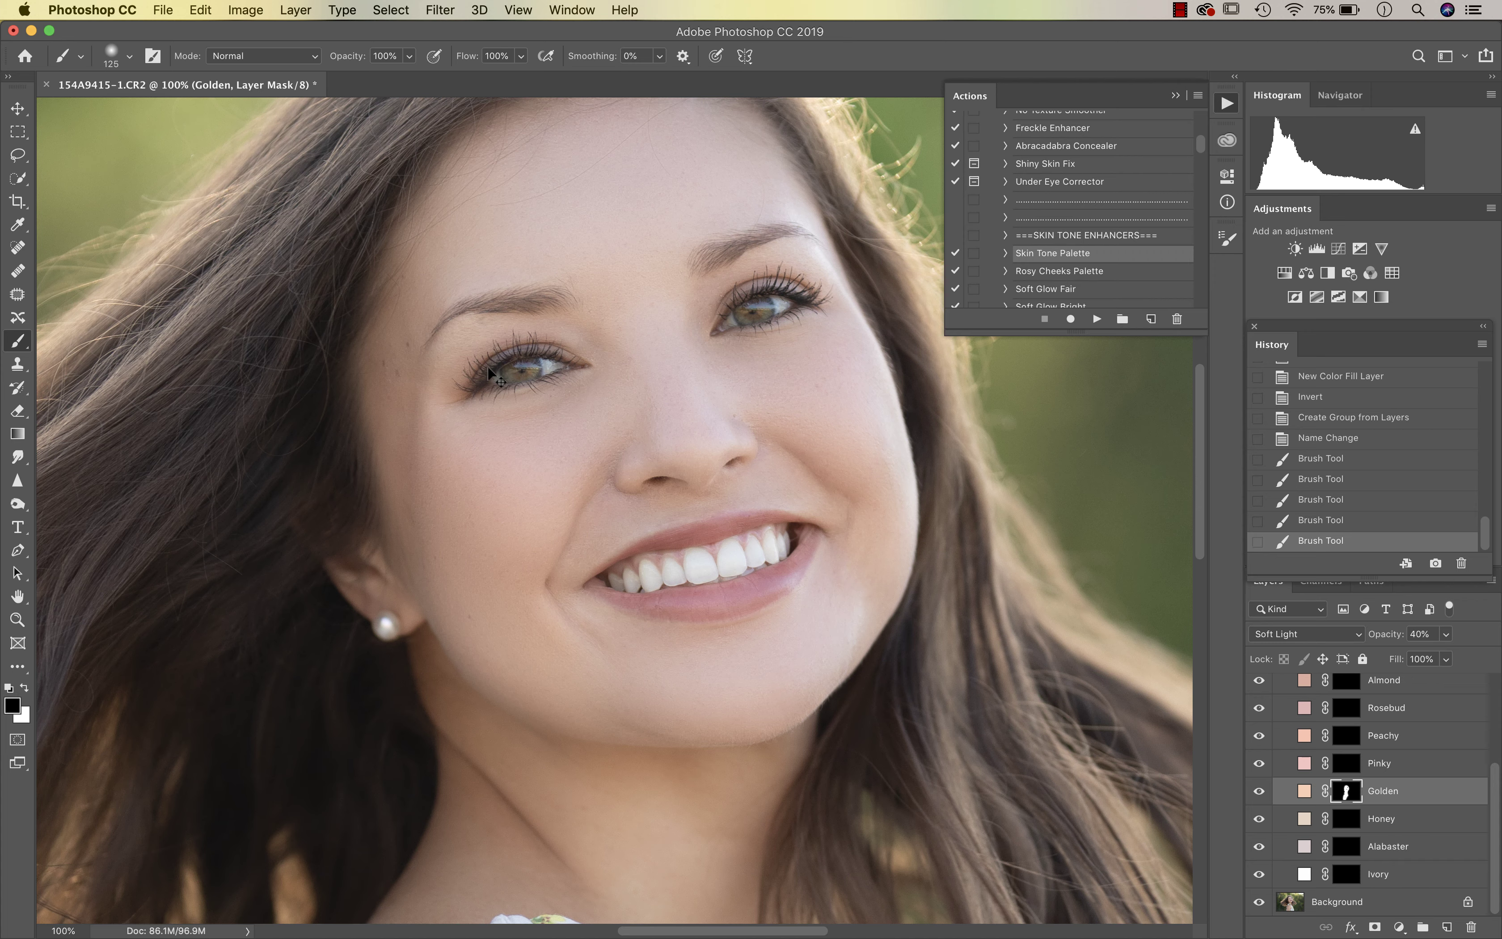
left_click_drag(489, 371, 550, 354)
- Set the Golden layer's opacity to 18% and flatten the image
key("super+minus")
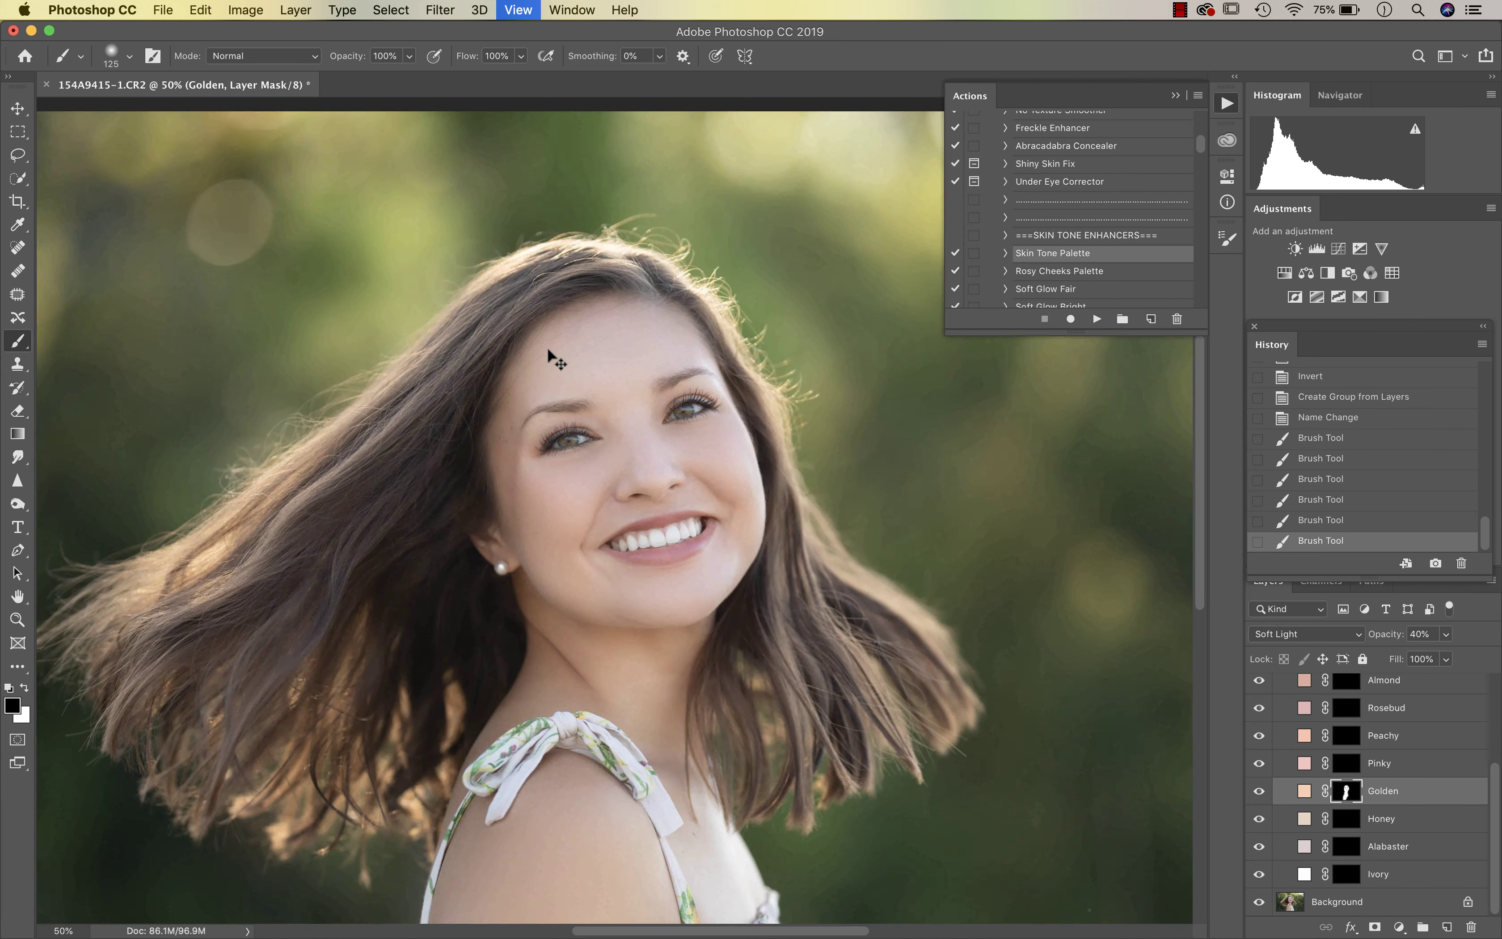
key("super+minus")
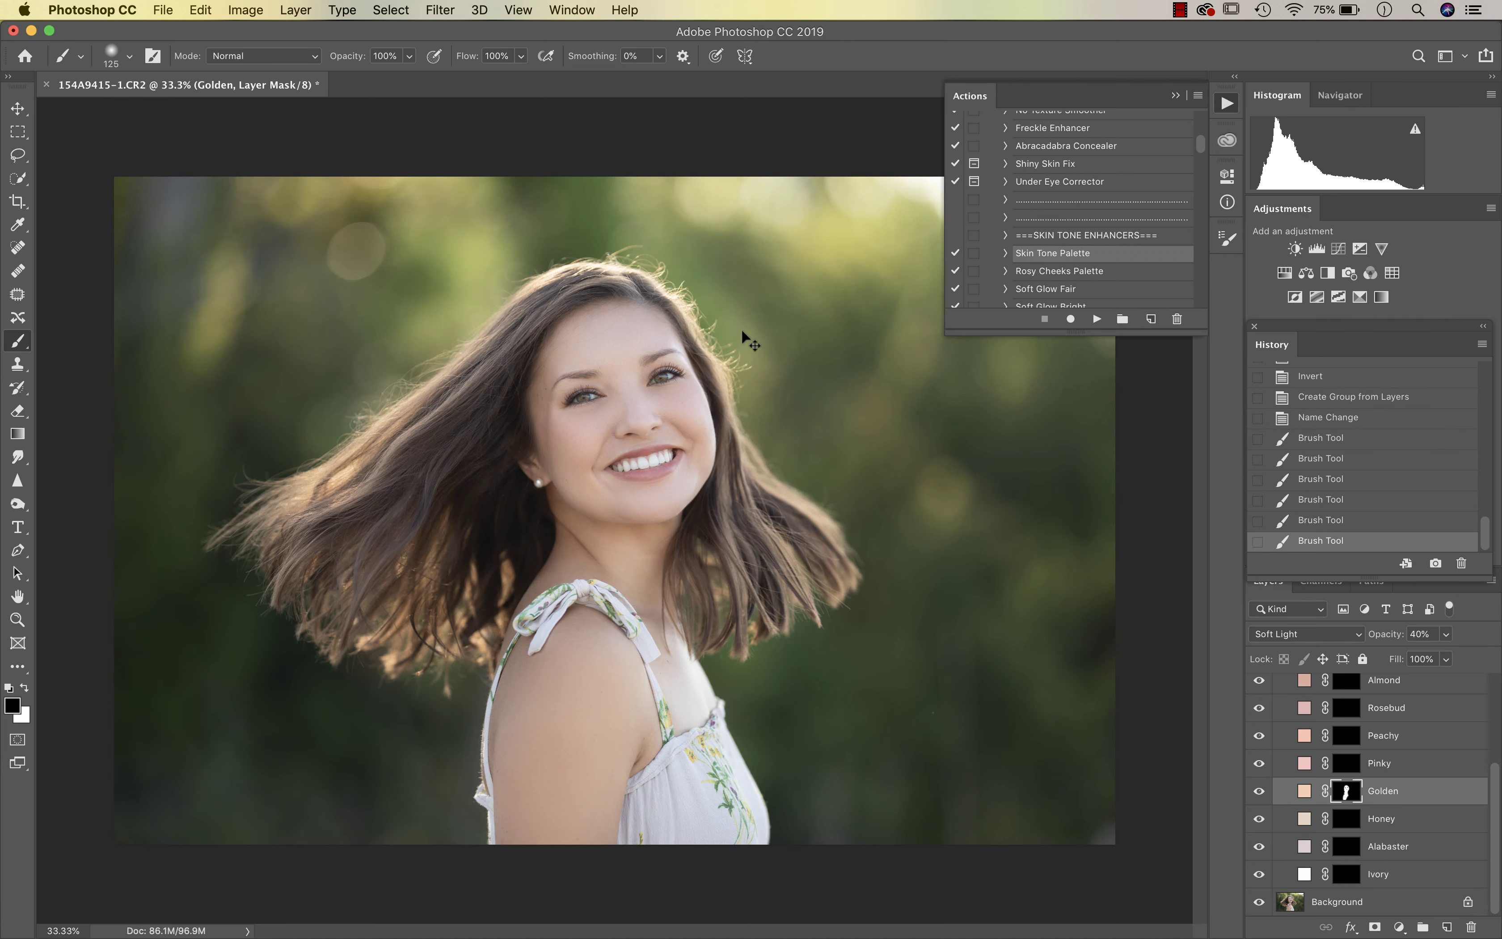
left_click(1259, 792)
left_click(1438, 631)
left_click_drag(1438, 655, 1422, 655)
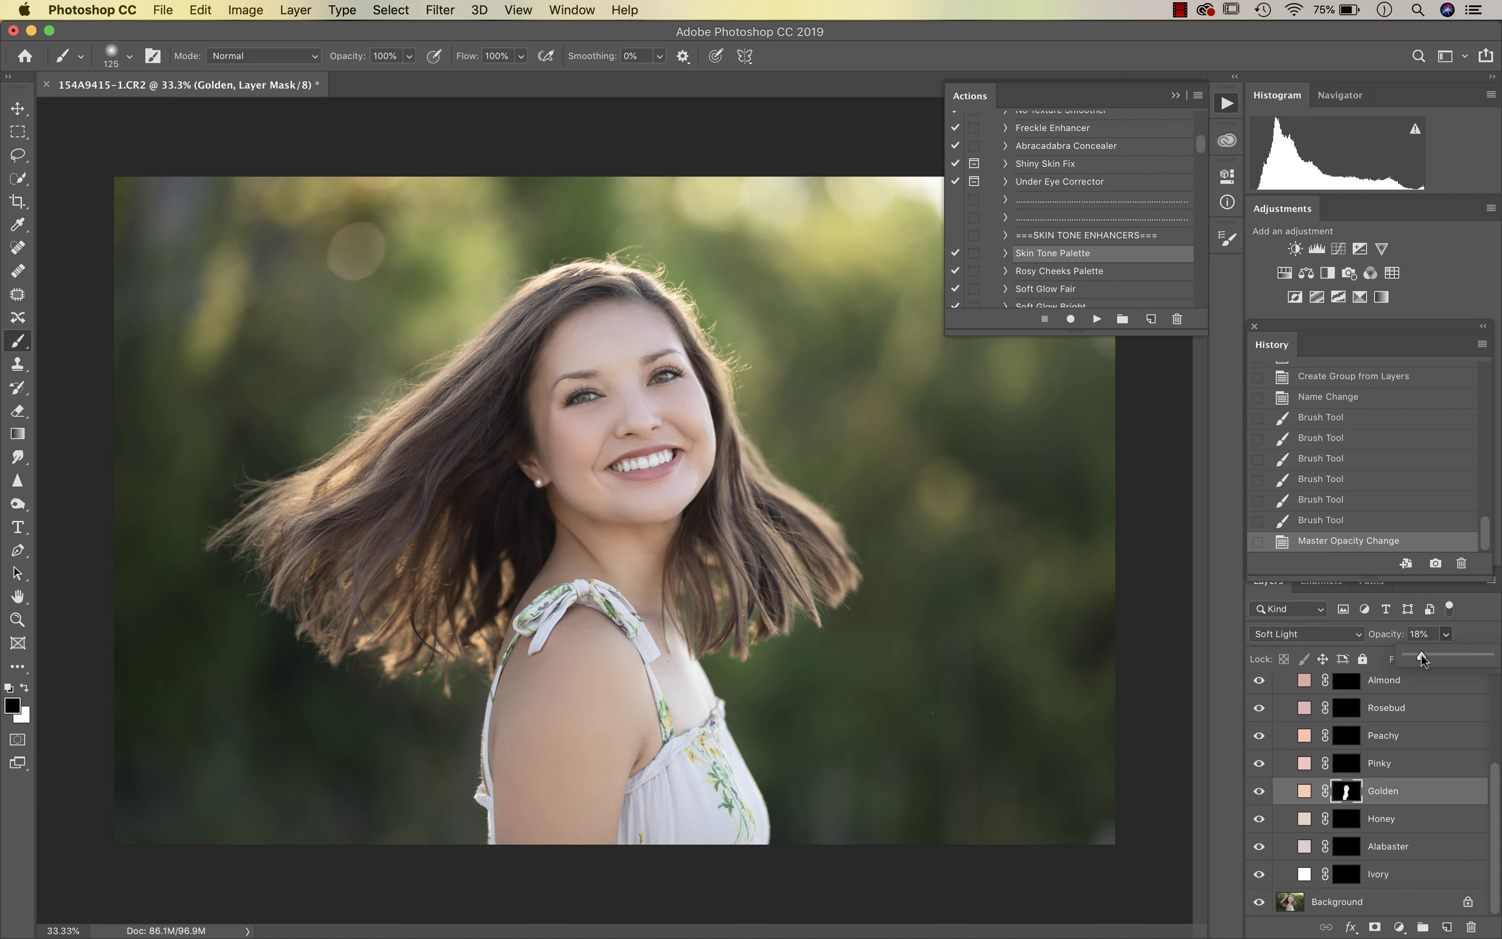
key("super+shift+f")
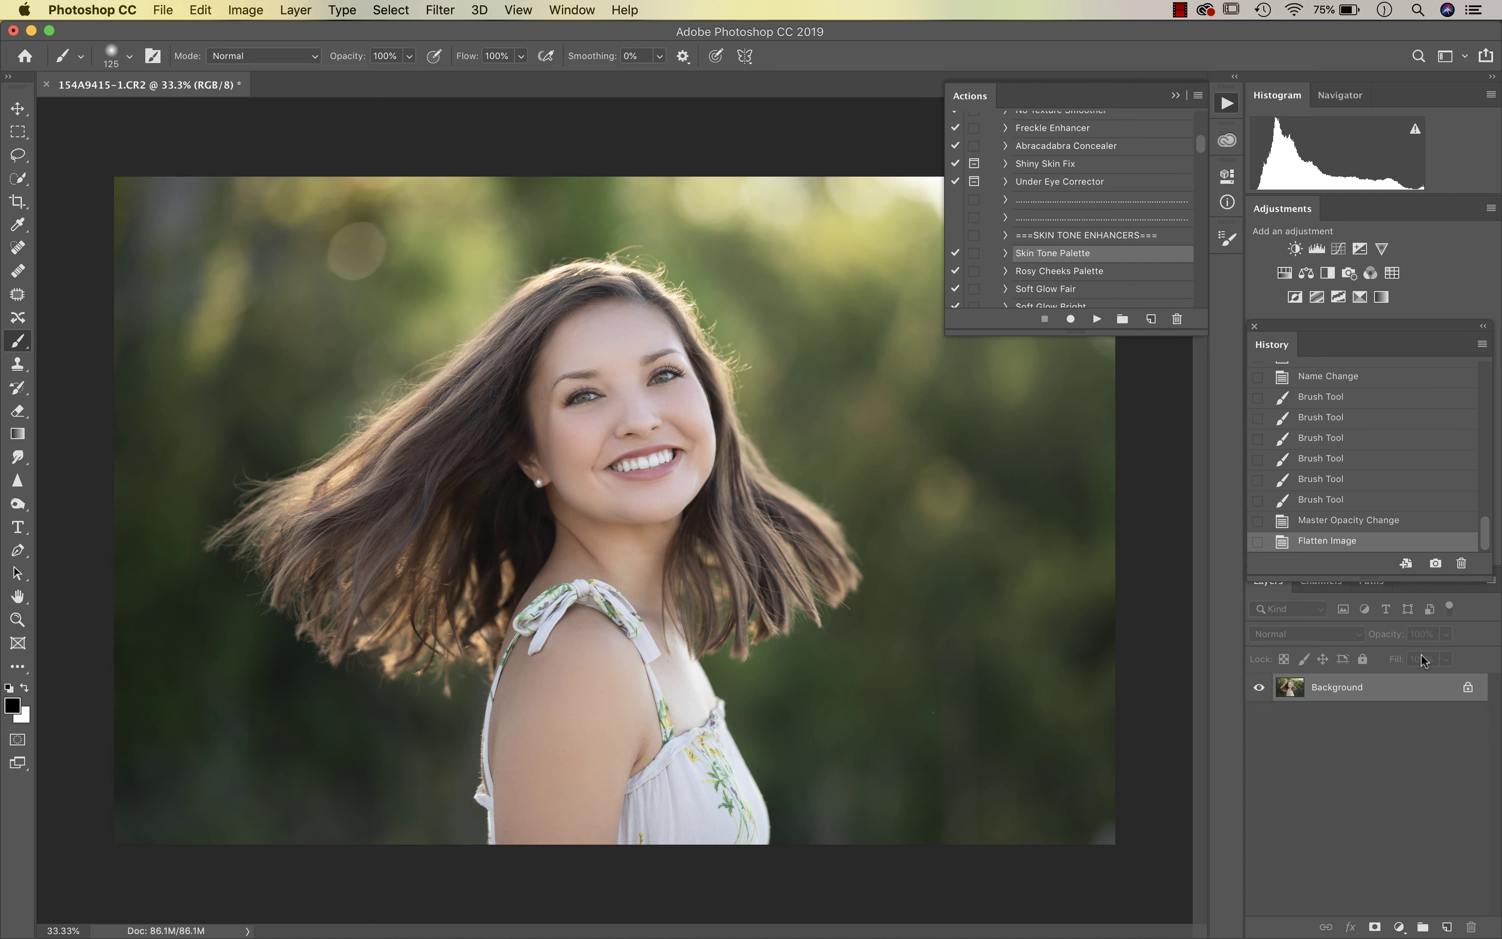
- Run the Rosy Cheeks Palette action and select the Peachykeen layer's mask
left_click(1086, 277)
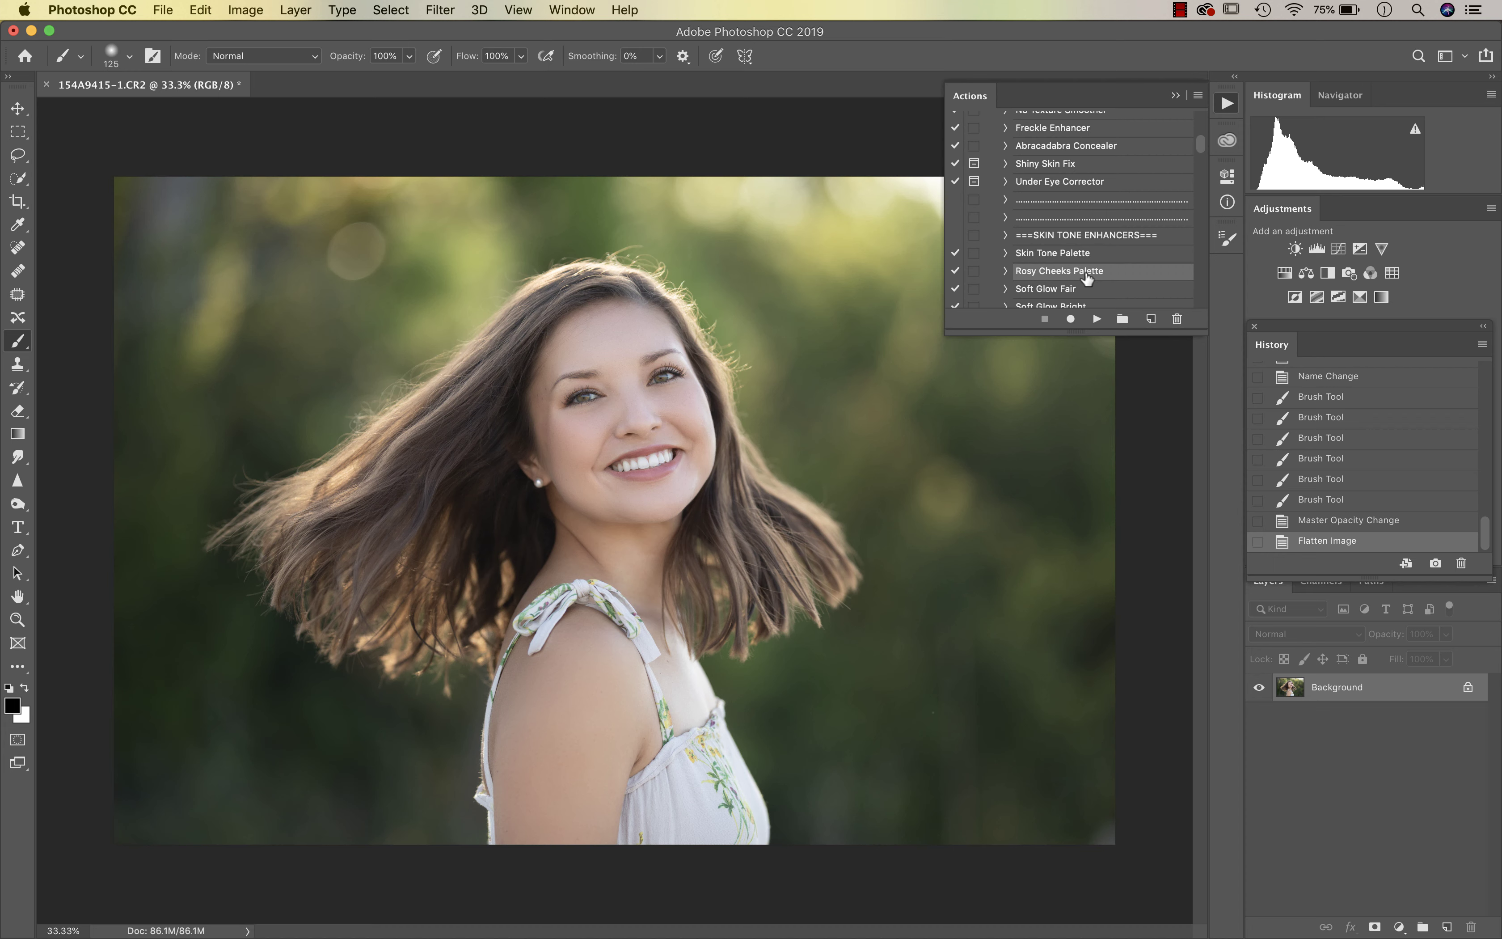
left_click(1097, 318)
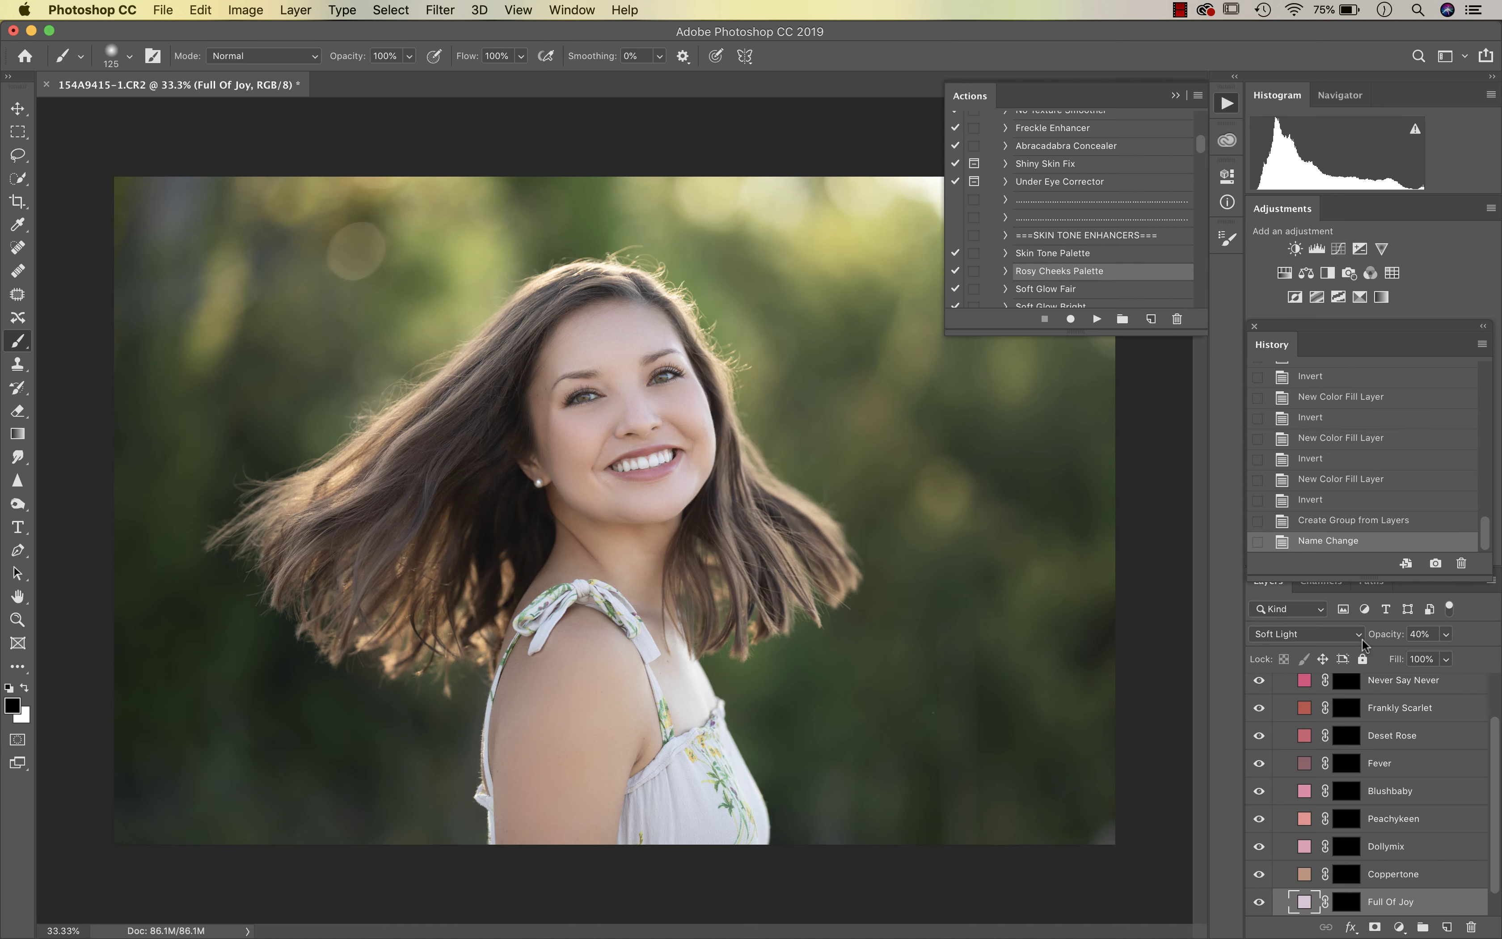
left_click(1346, 819)
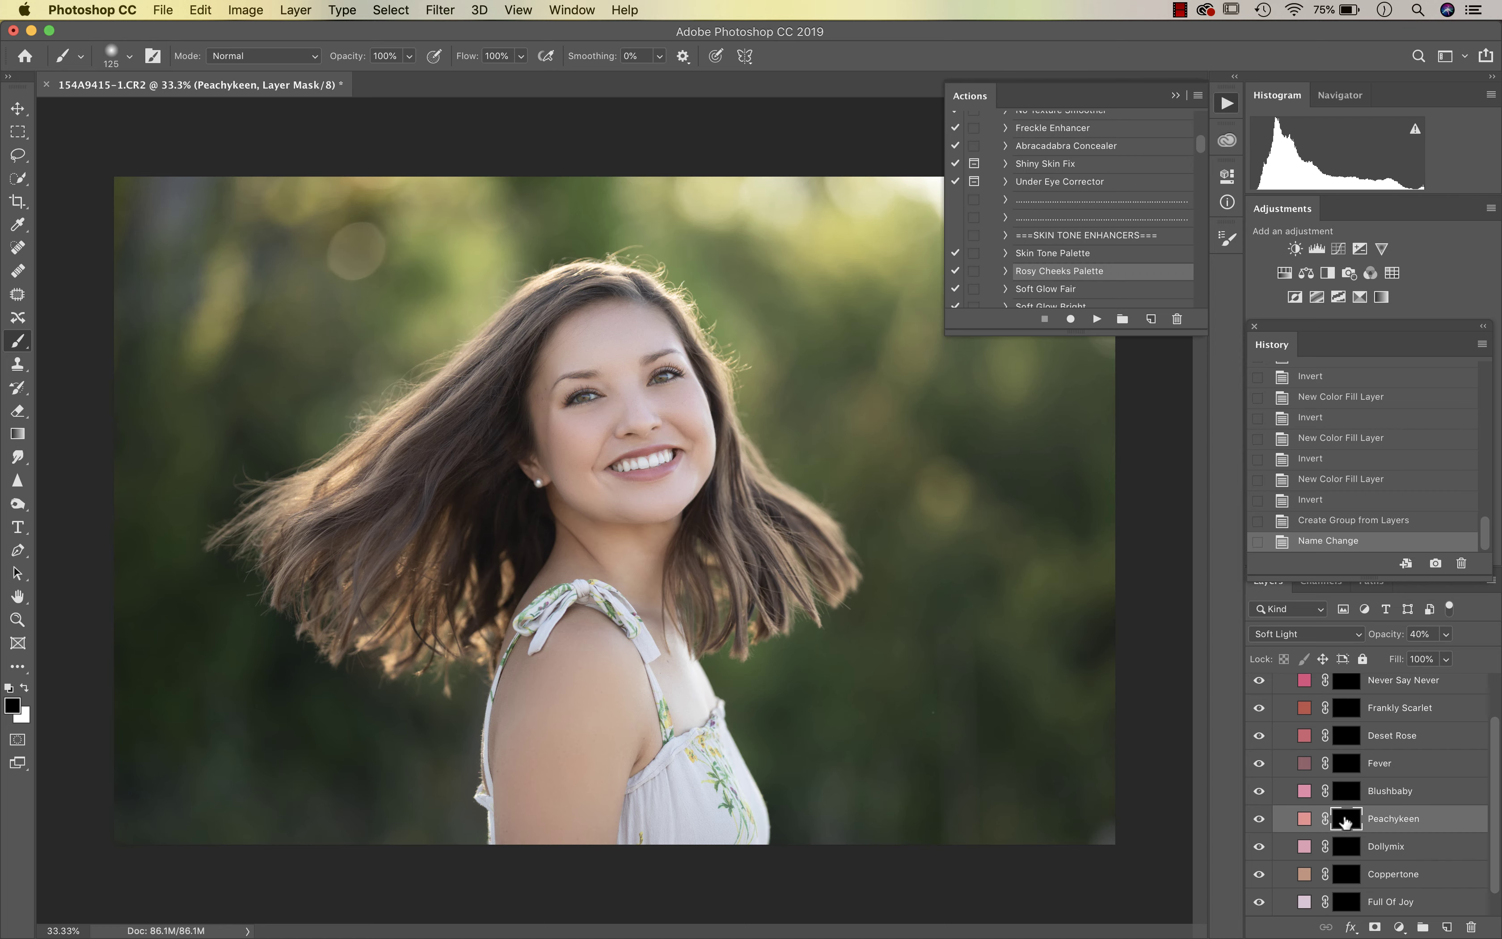
- Paint white on the Peachykeen mask over the photo's left cheek with a 300 px brush
key("super+equal")
key("super+equal")
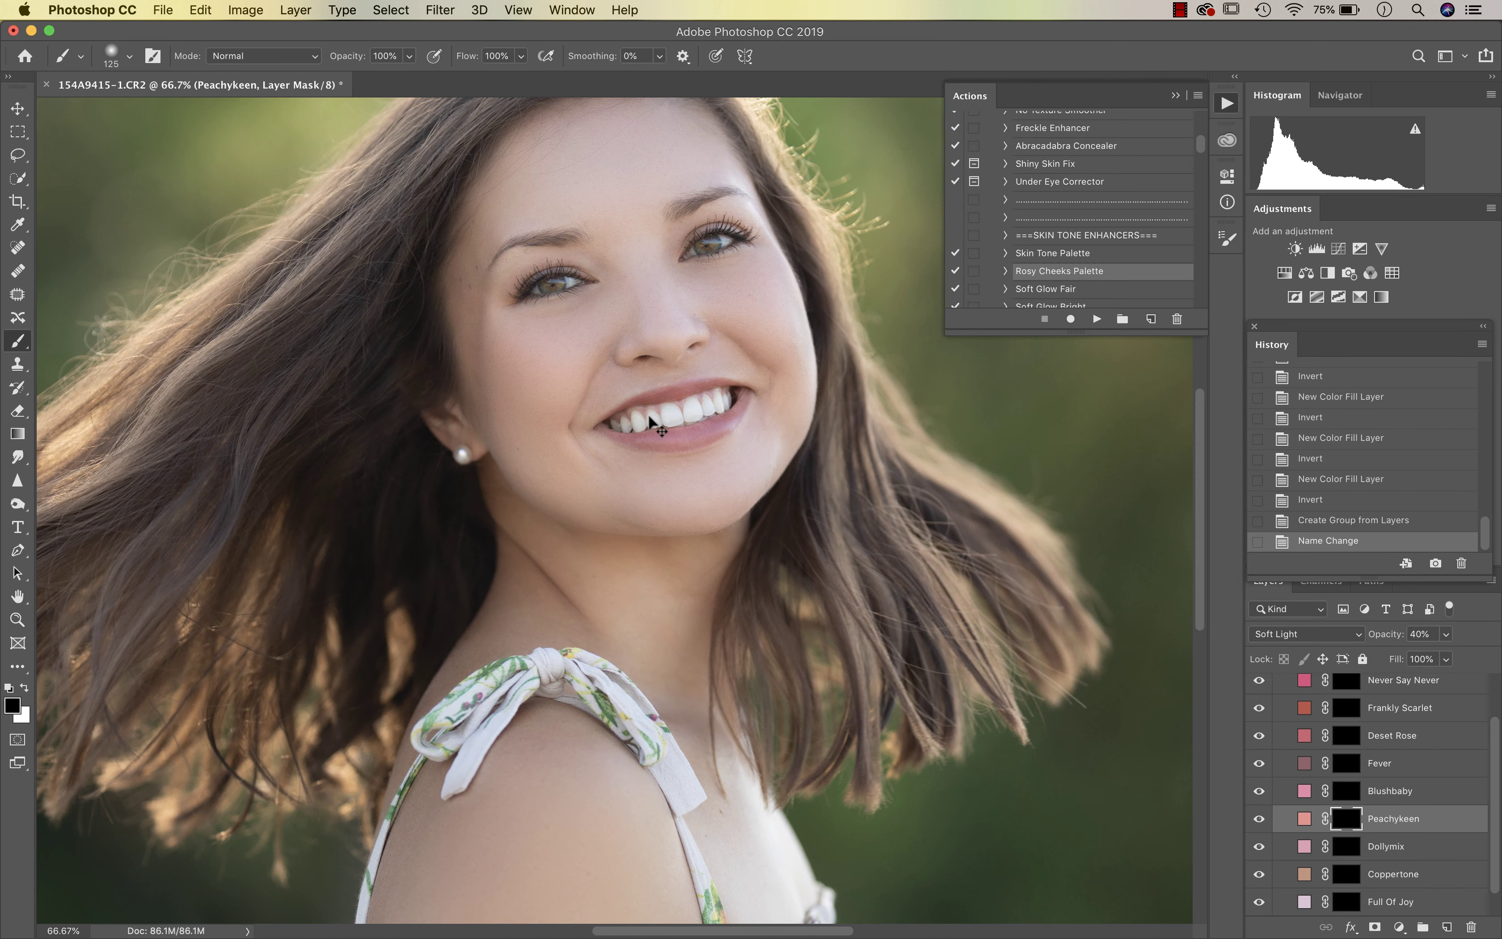
key("super+equal")
scroll(636, 417, "up", 3)
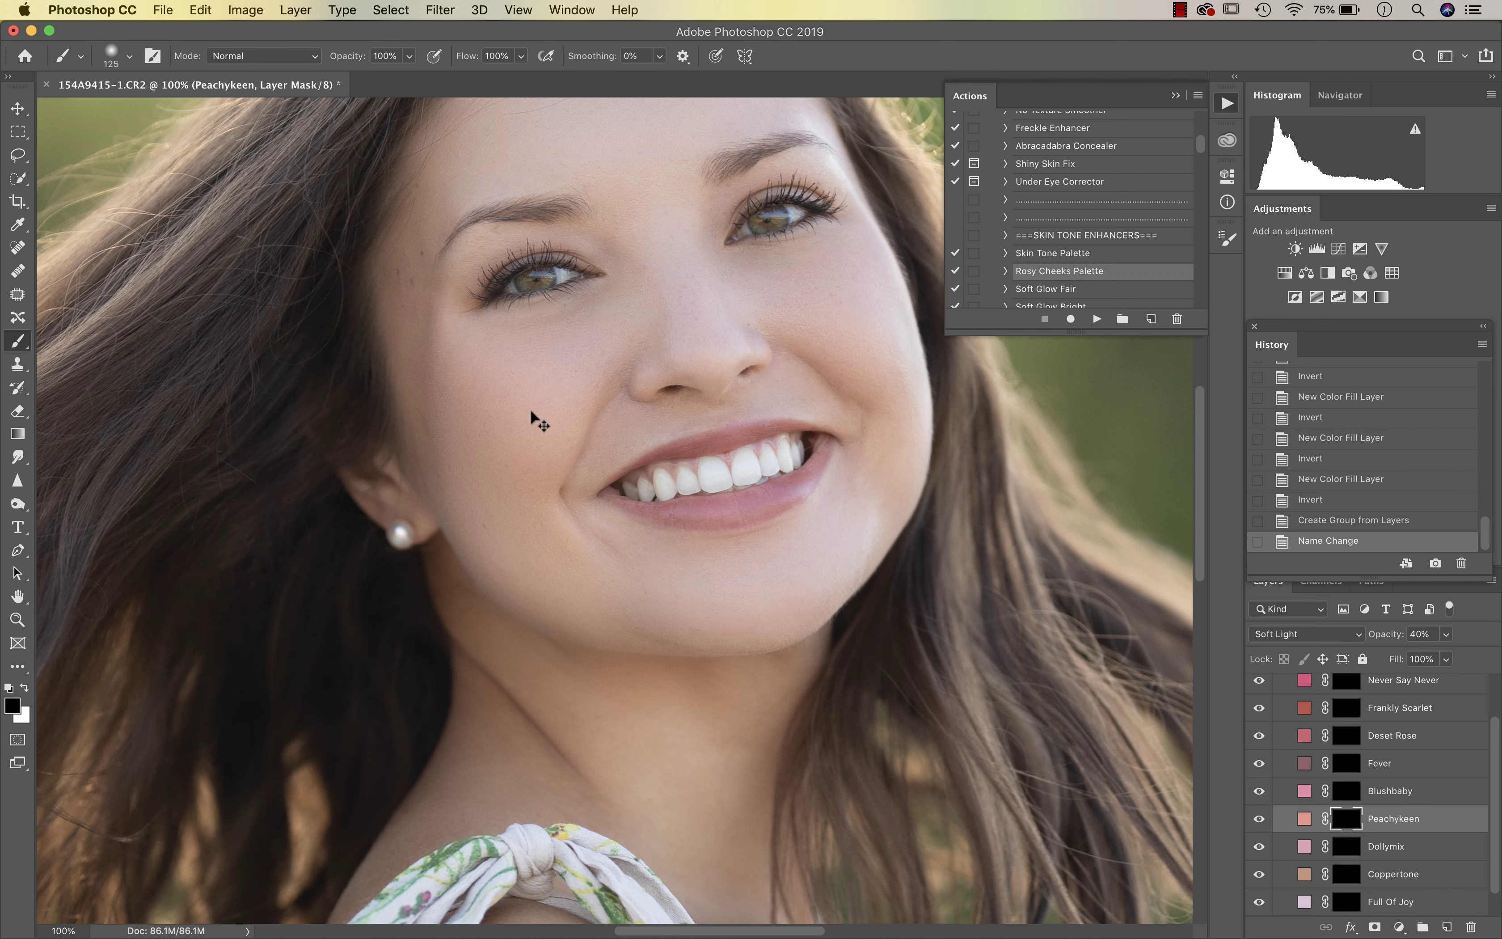
key("bracketright")
key("bracketright")
key("bracketright")
key("bracketright")
left_click(503, 408)
key("x")
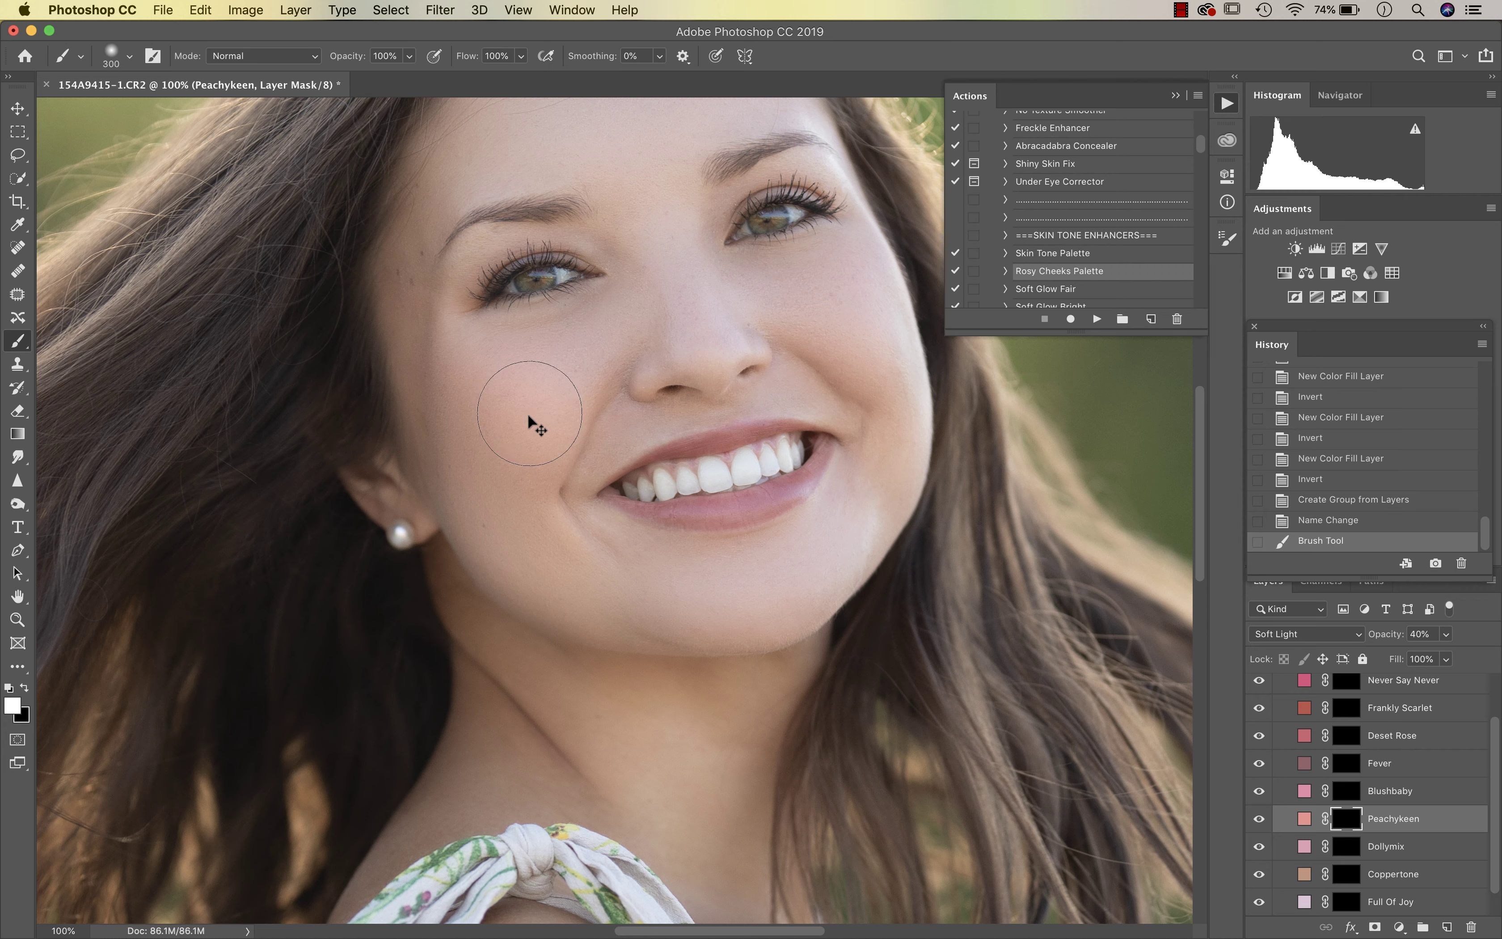
left_click(526, 414)
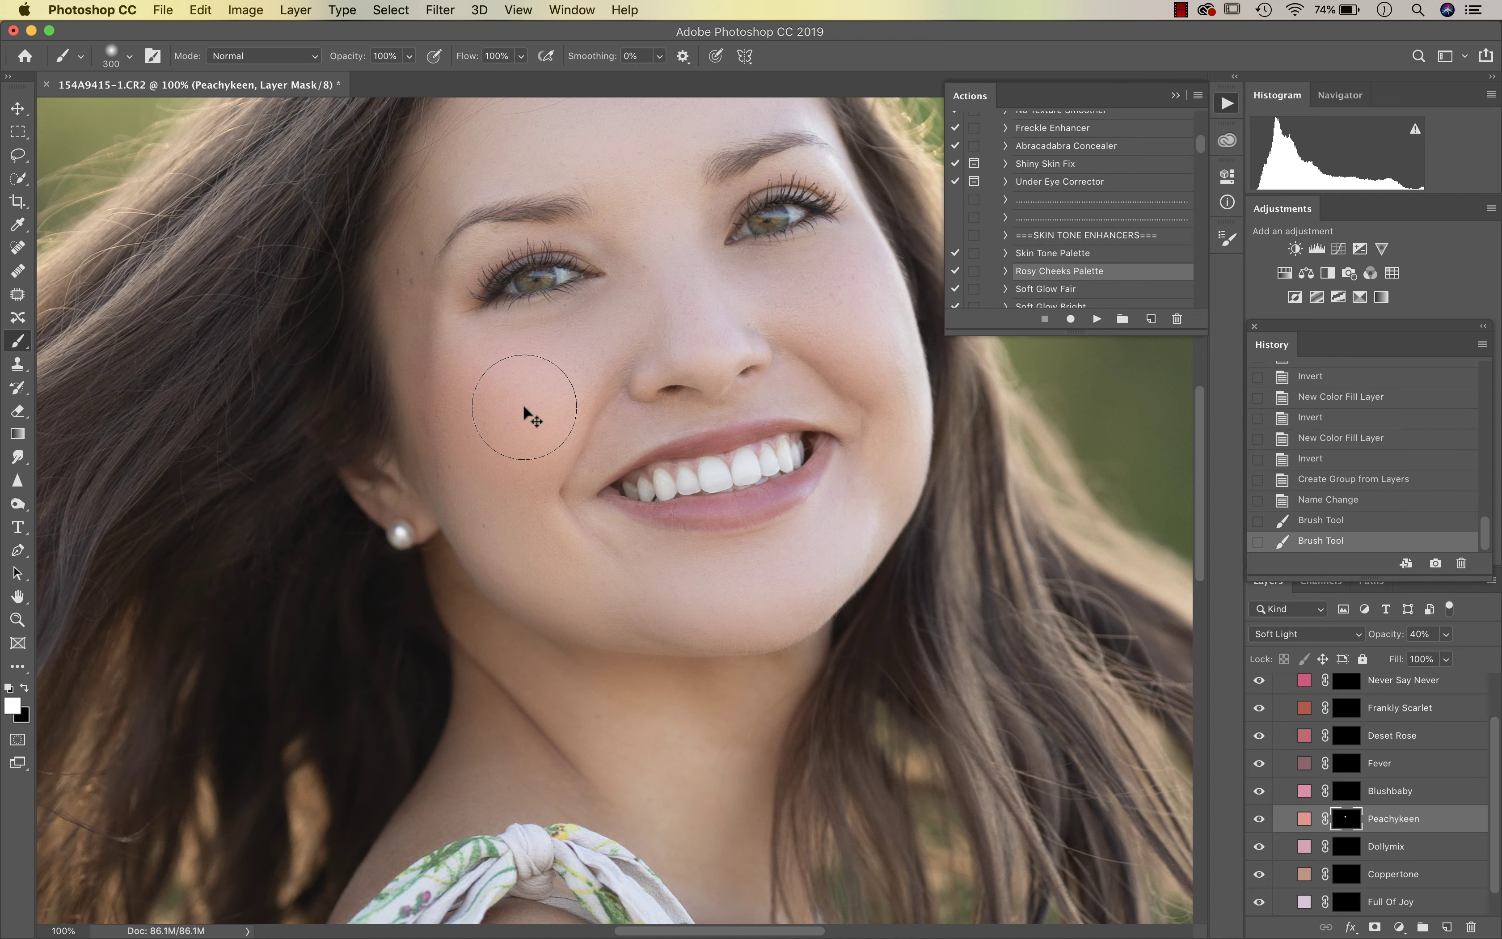
- Paint white on the Peachykeen mask over the photo's right cheek with a 200 px brush
scroll(641, 354, "right", 3)
scroll(640, 354, "up", 1)
key("bracketleft")
key("bracketleft")
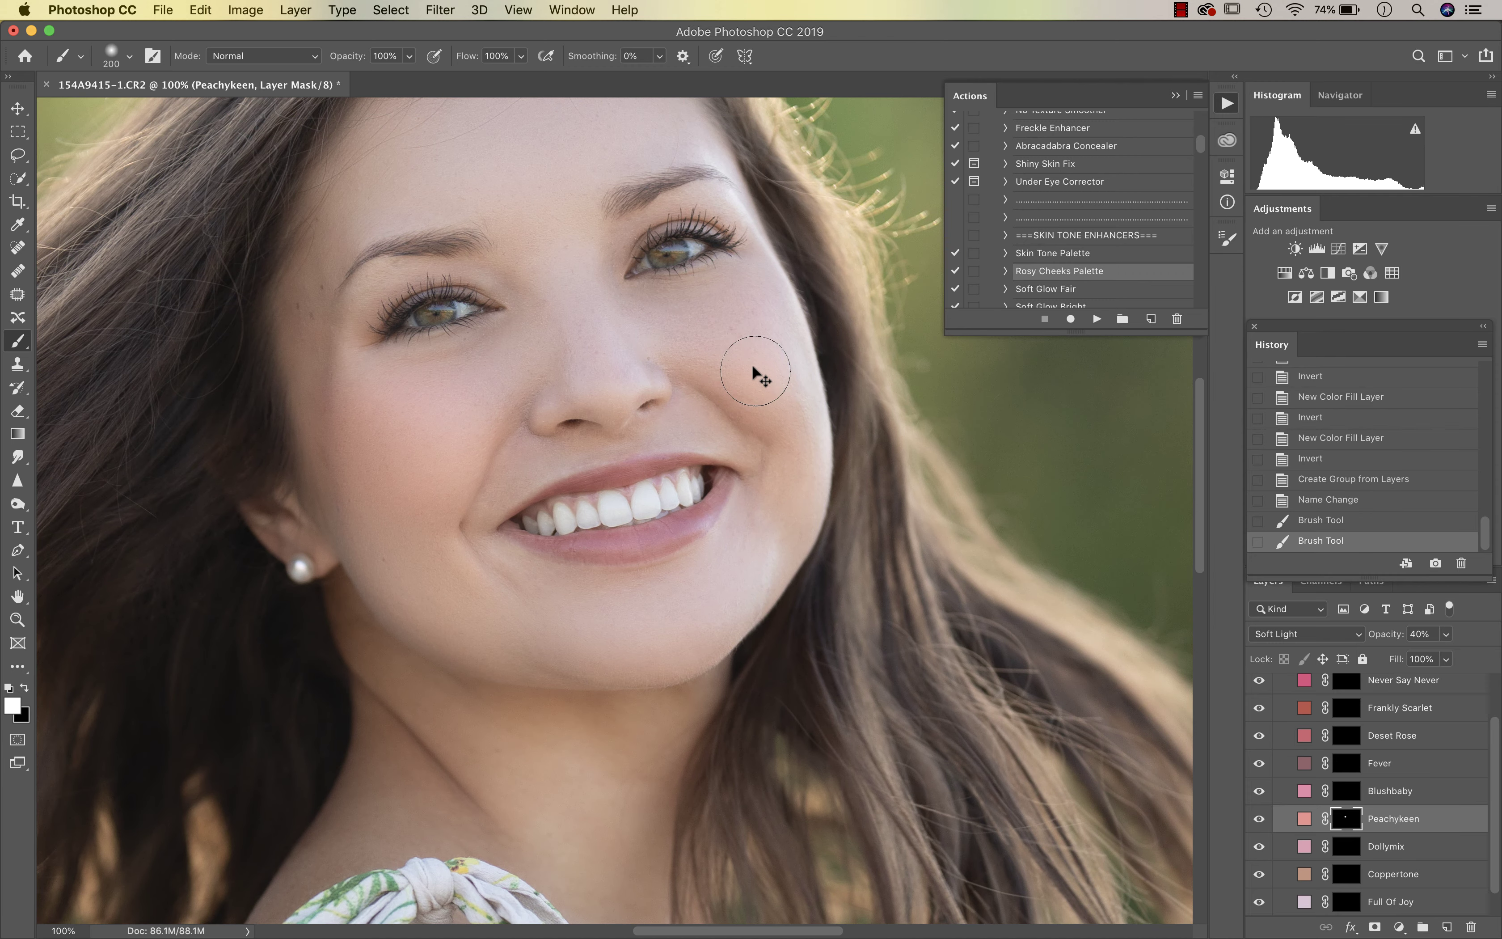
left_click(788, 387)
- Check the blush before and after, set the Peachykeen layer's opacity to 24%, and flatten the image
key("super+minus")
key("super+minus")
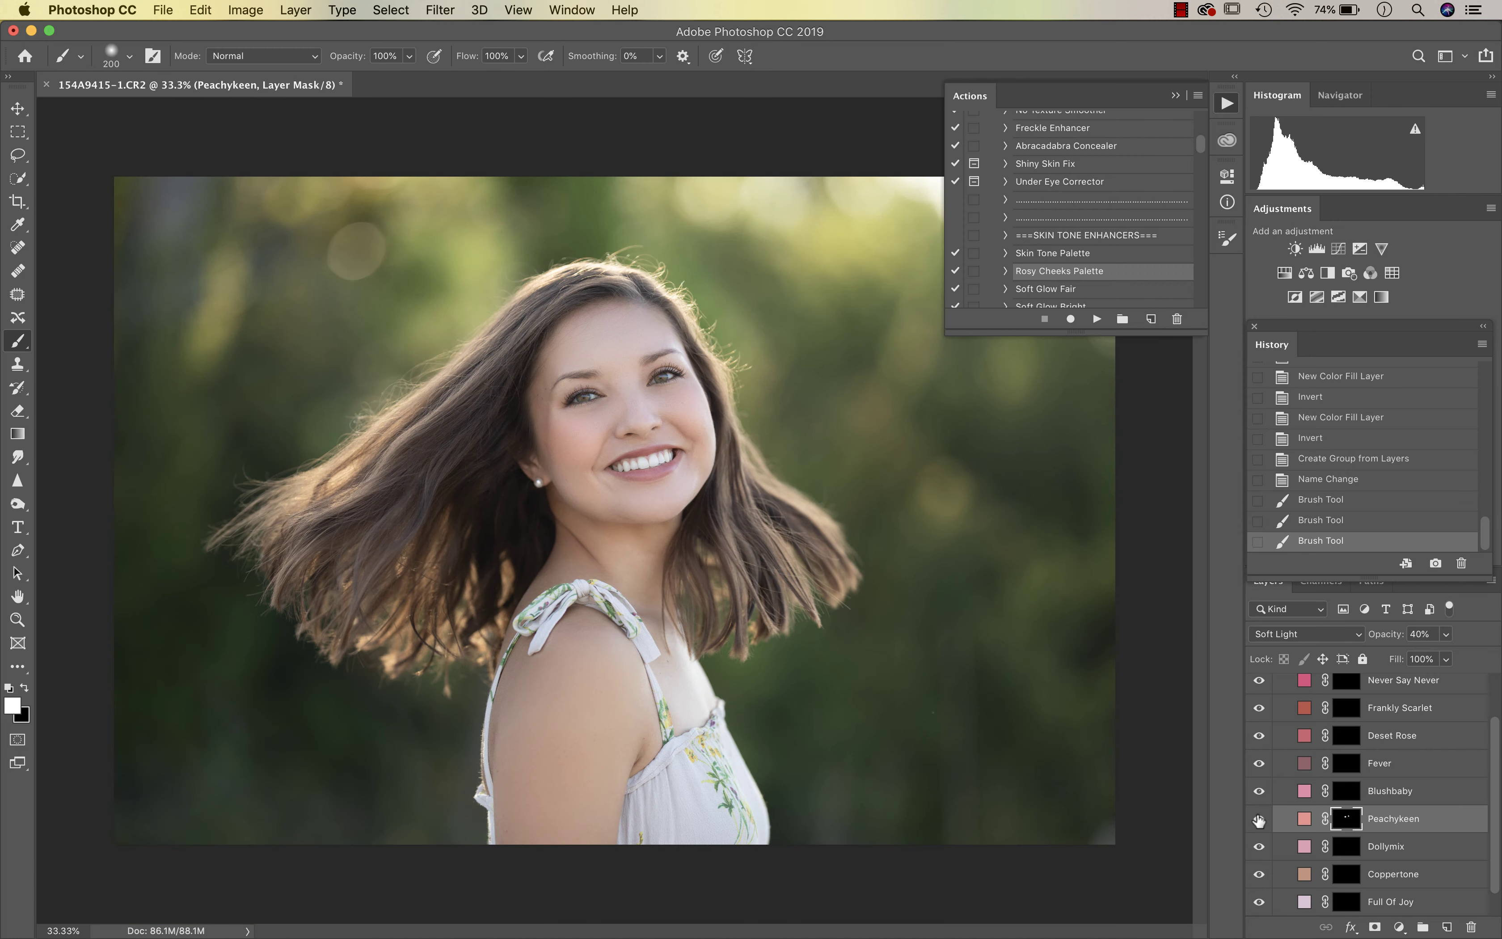
left_click(1259, 820)
left_click(1259, 819)
left_click(1258, 819)
left_click(1259, 820)
left_click(1446, 634)
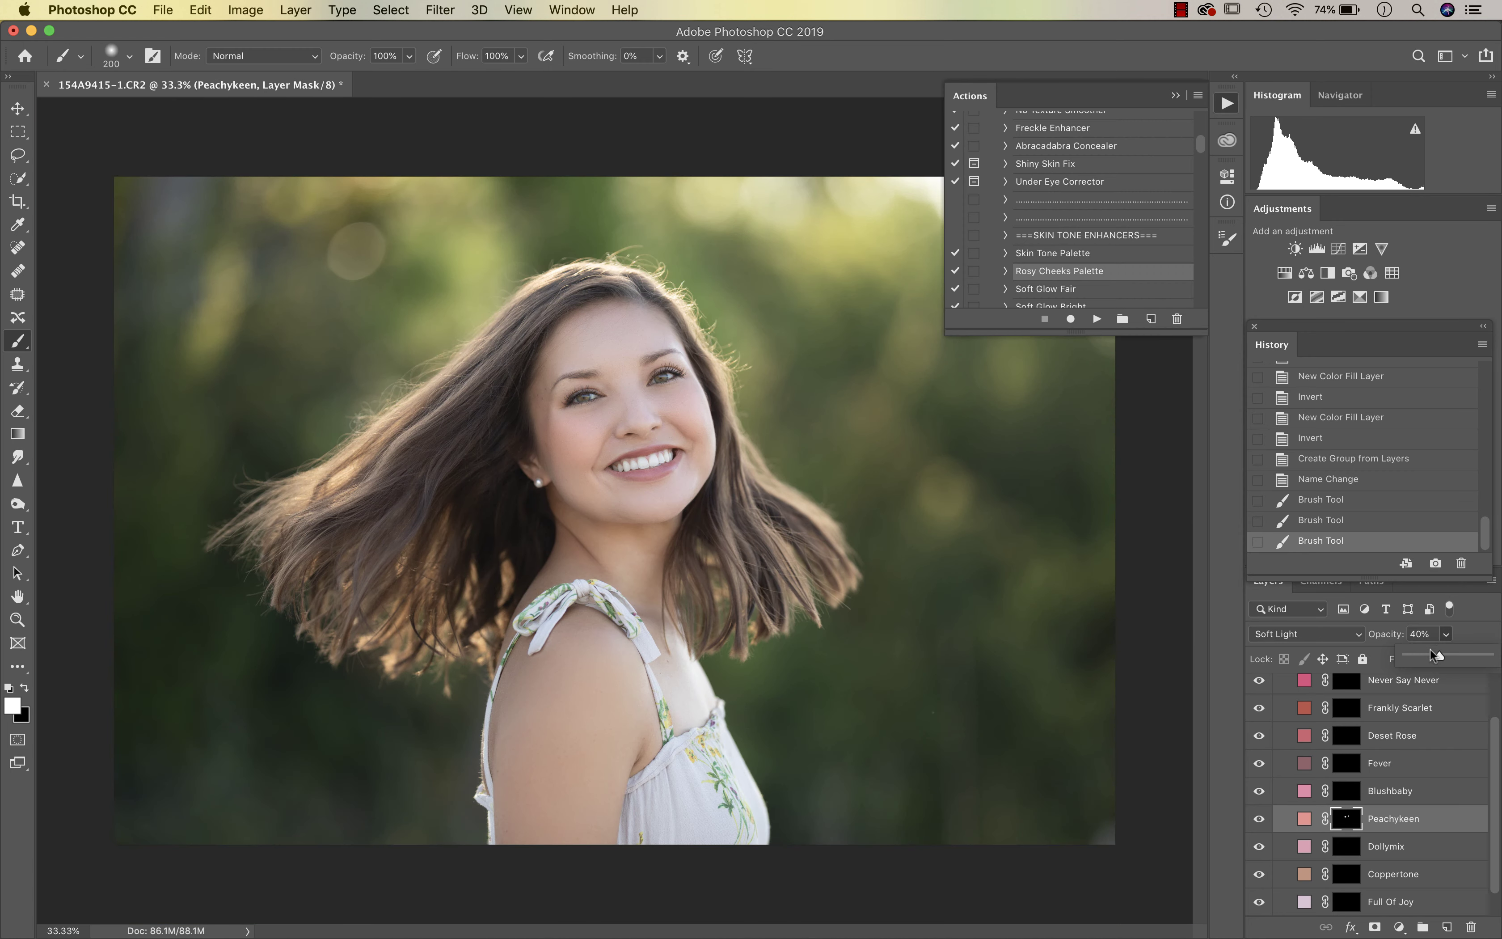
left_click(1426, 653)
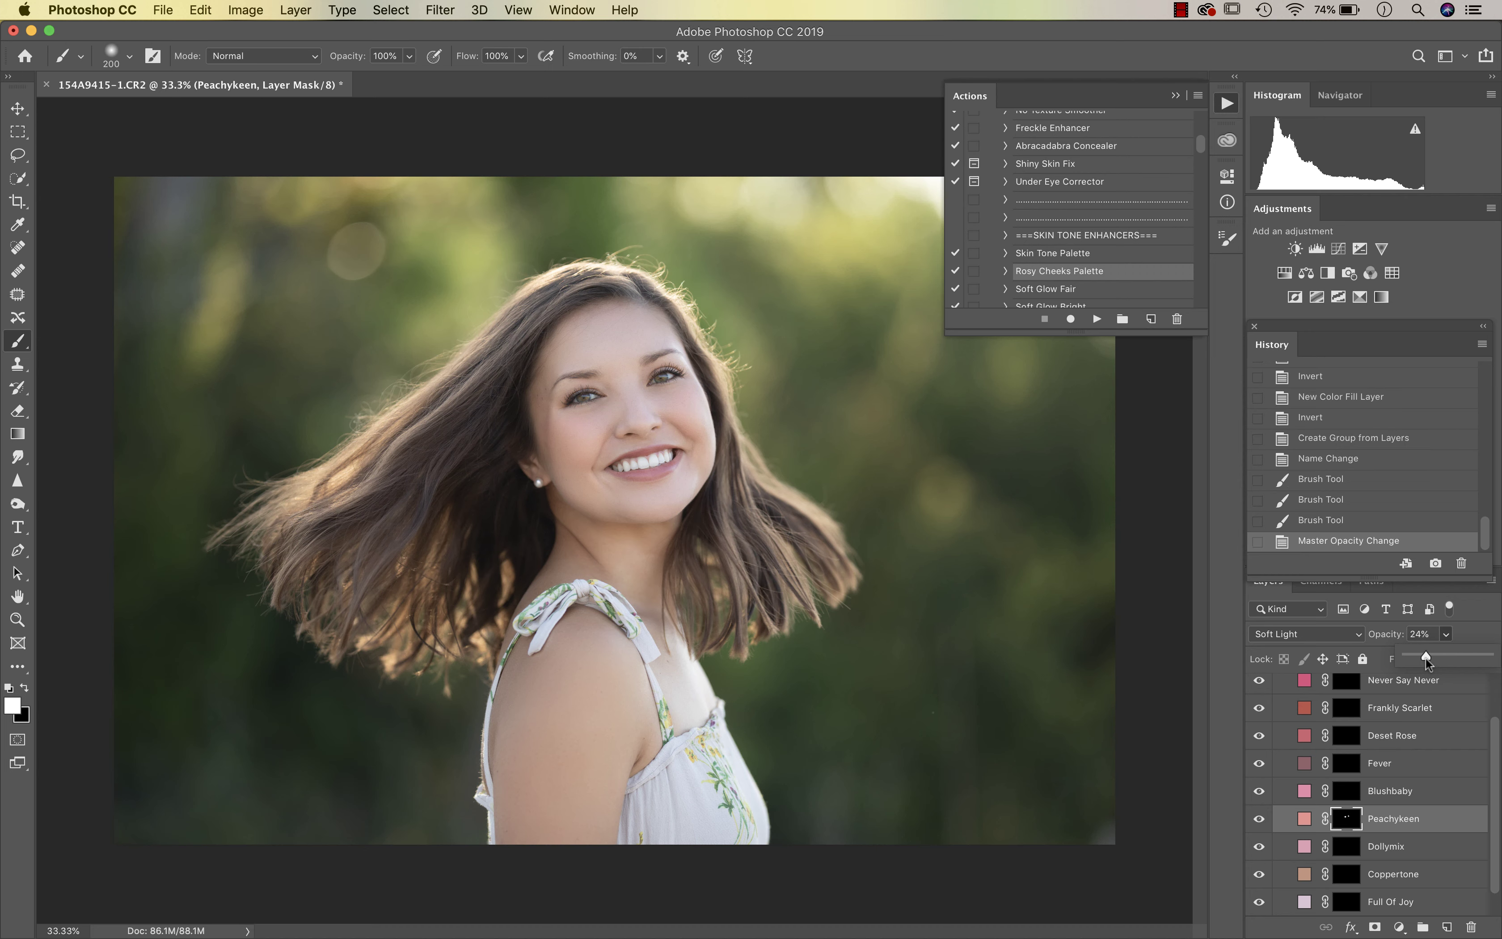
- Run the Soft Glow Warm action from the Skin Tone Enhancers section
scroll(1123, 251, "down", 2)
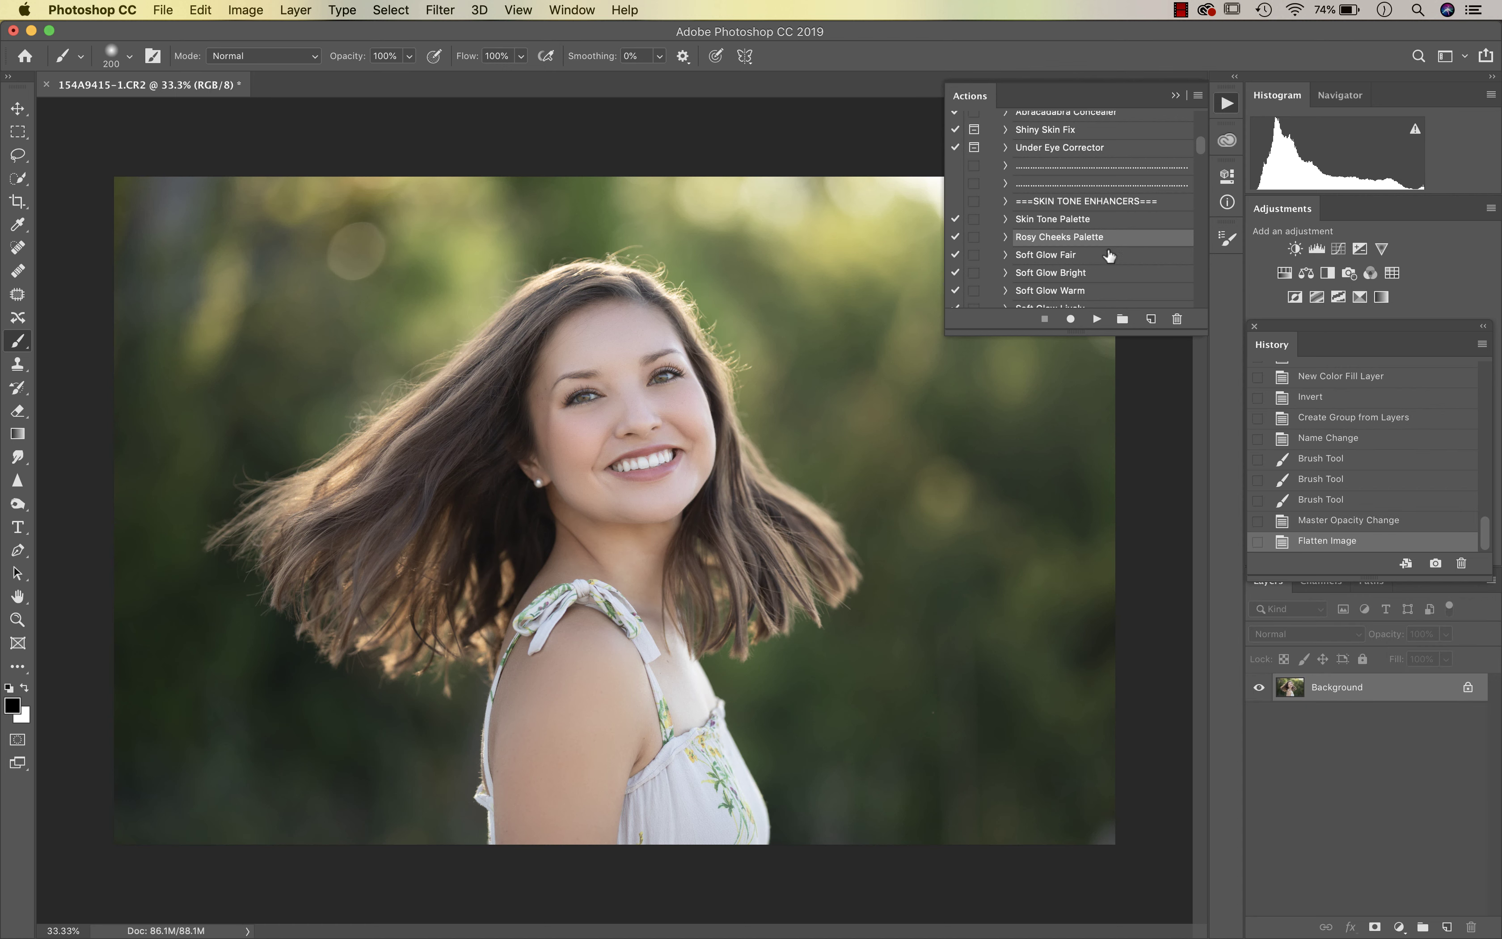
scroll(1099, 282, "down", 1)
left_click(1074, 266)
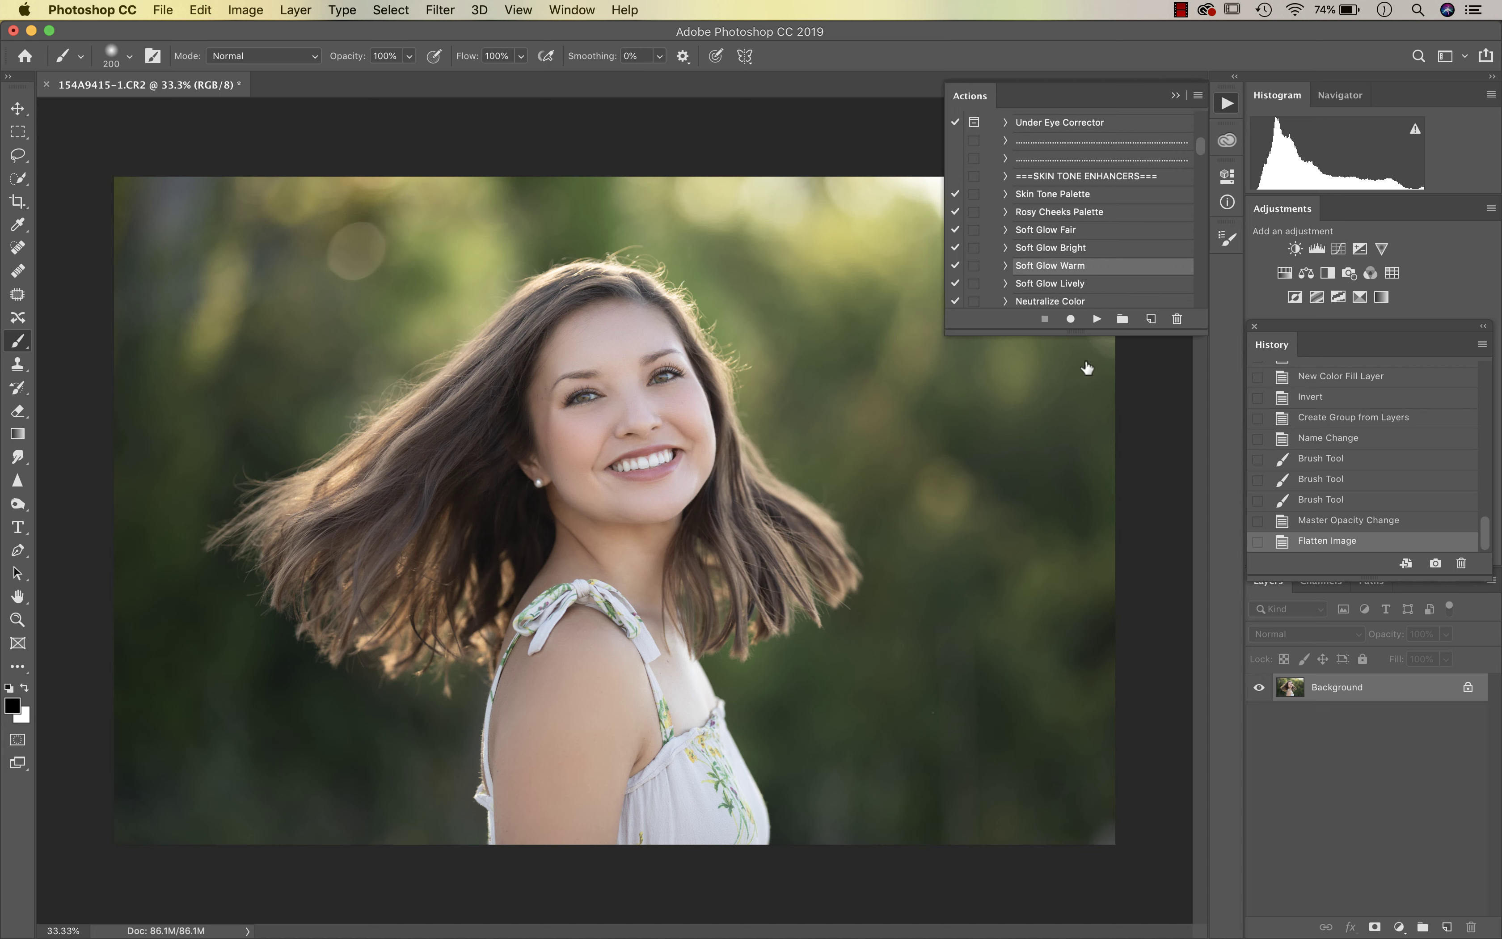
left_click(1096, 318)
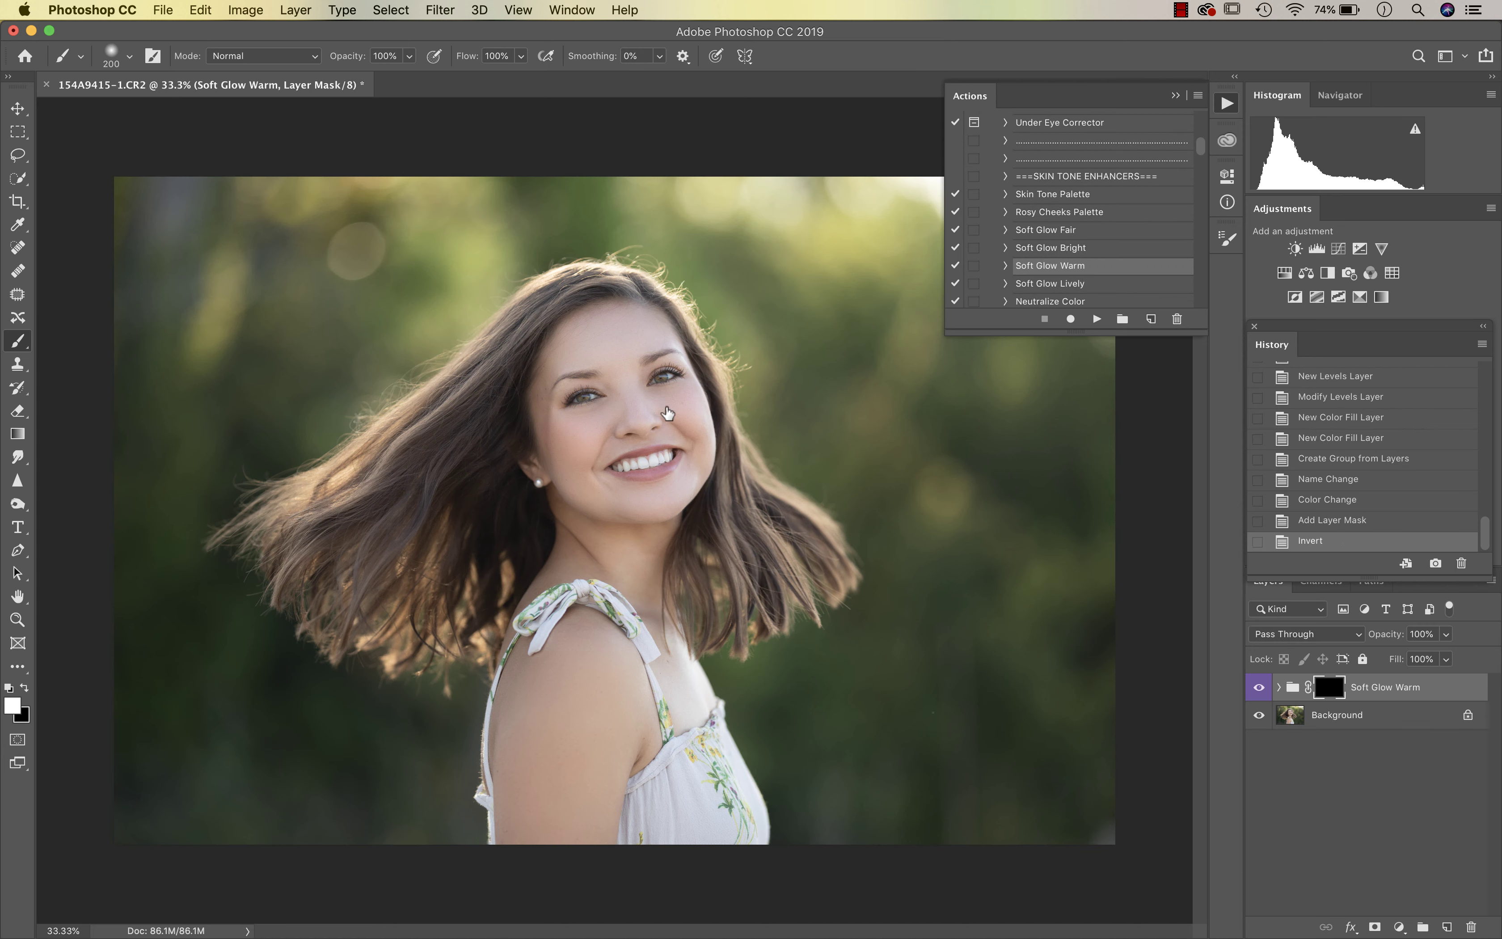
- Paint white on the Soft Glow Warm mask over the face, neck, shoulder and arm with a 900 px brush
key("super+plus")
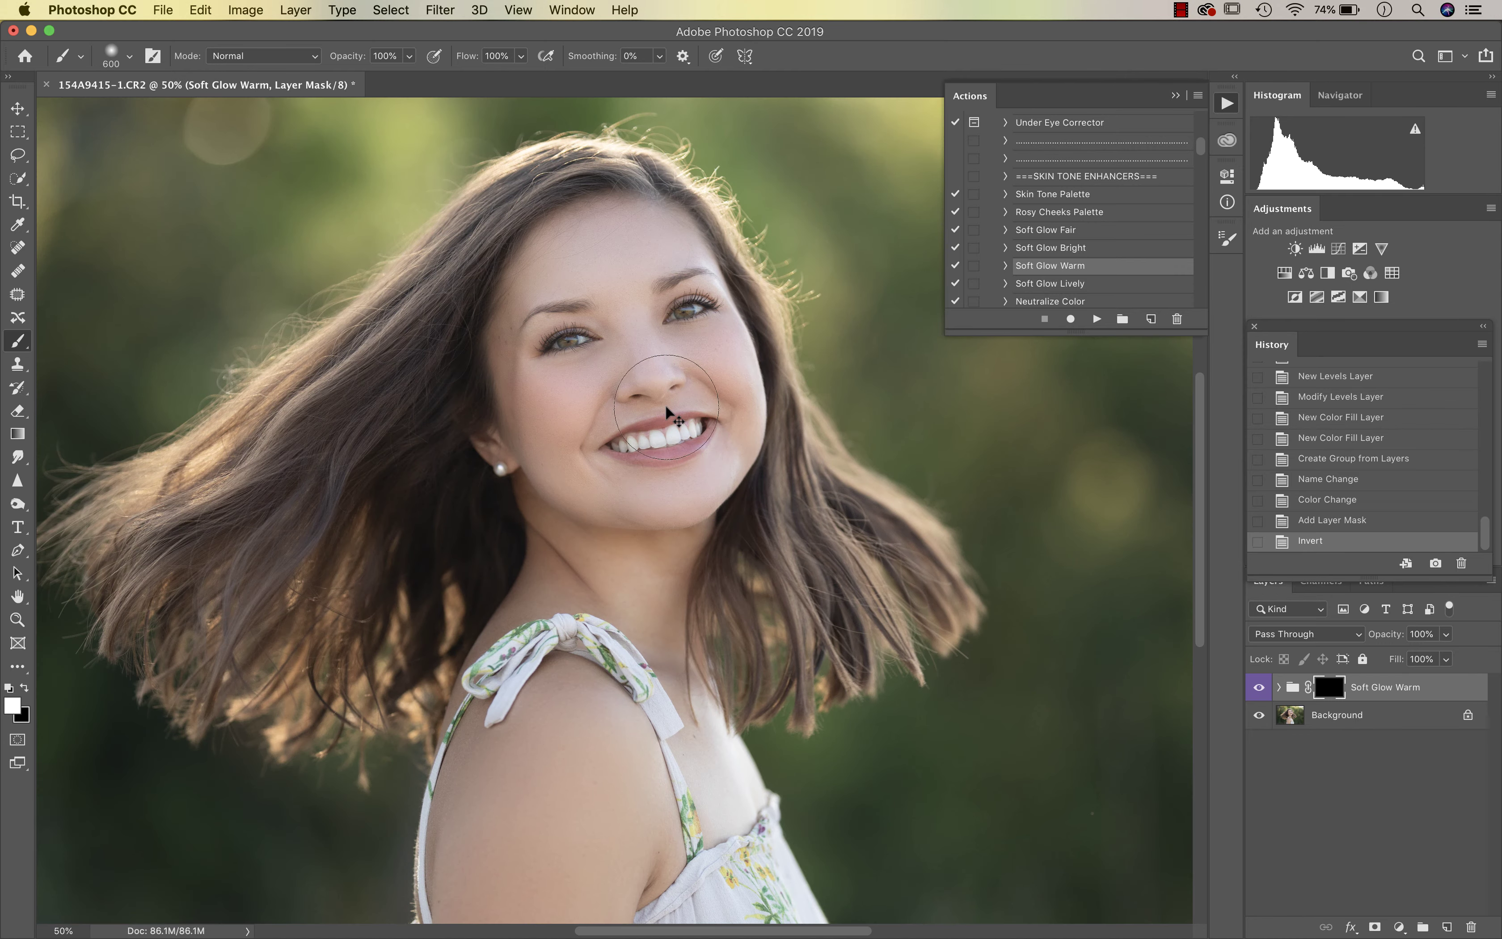
key("bracketright")
key("bracketright")
key("bracketright")
key("bracketright")
key("bracketright")
key("bracketright")
key("bracketright")
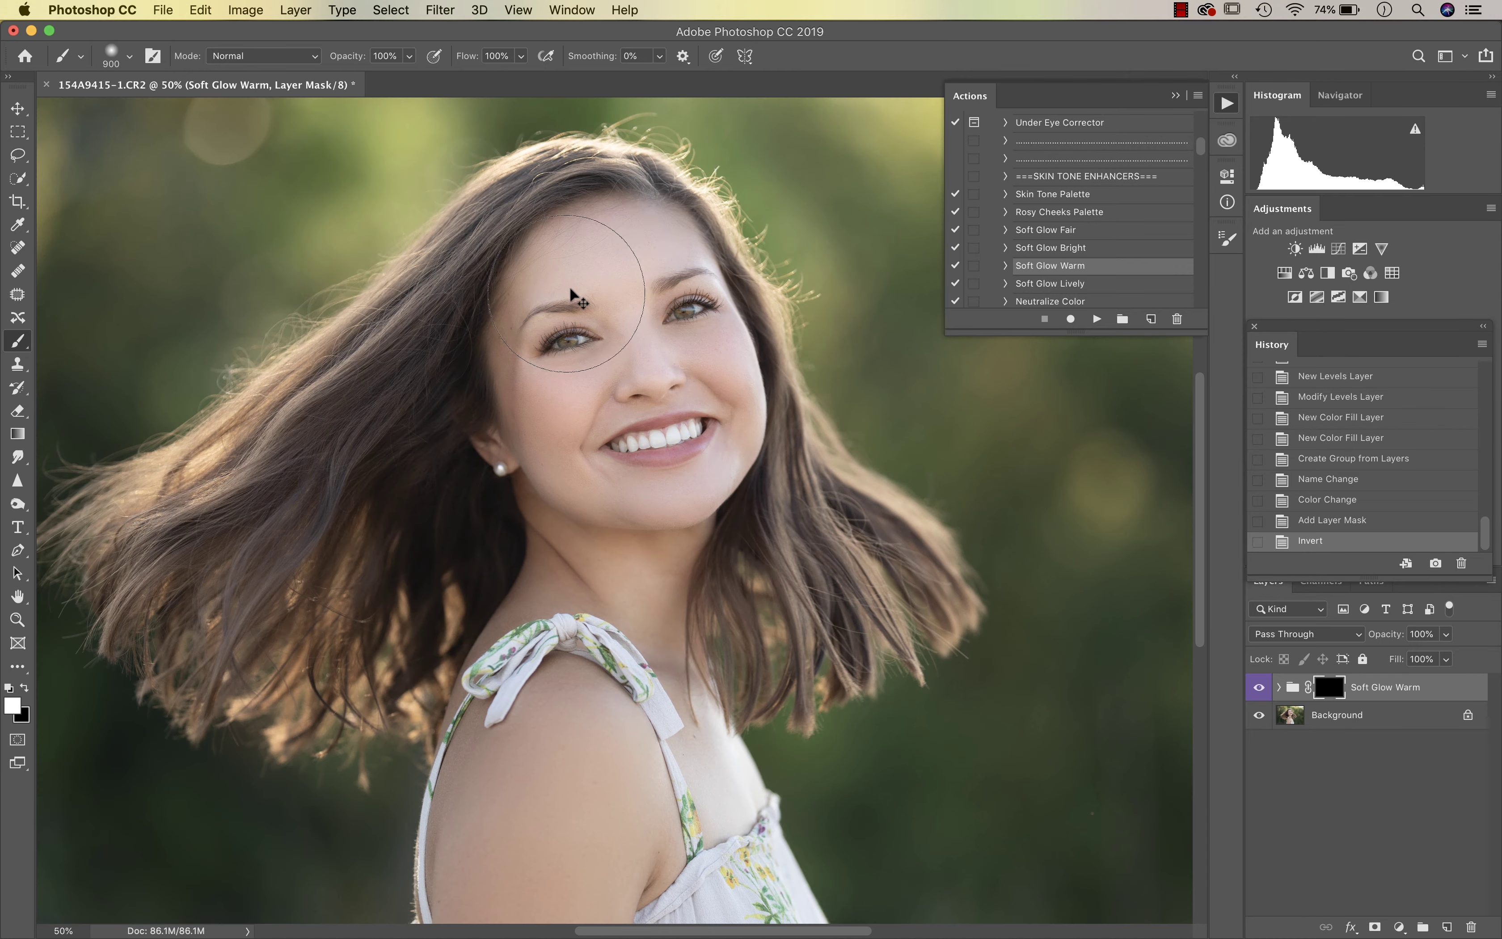
scroll(560, 667, "down", 5)
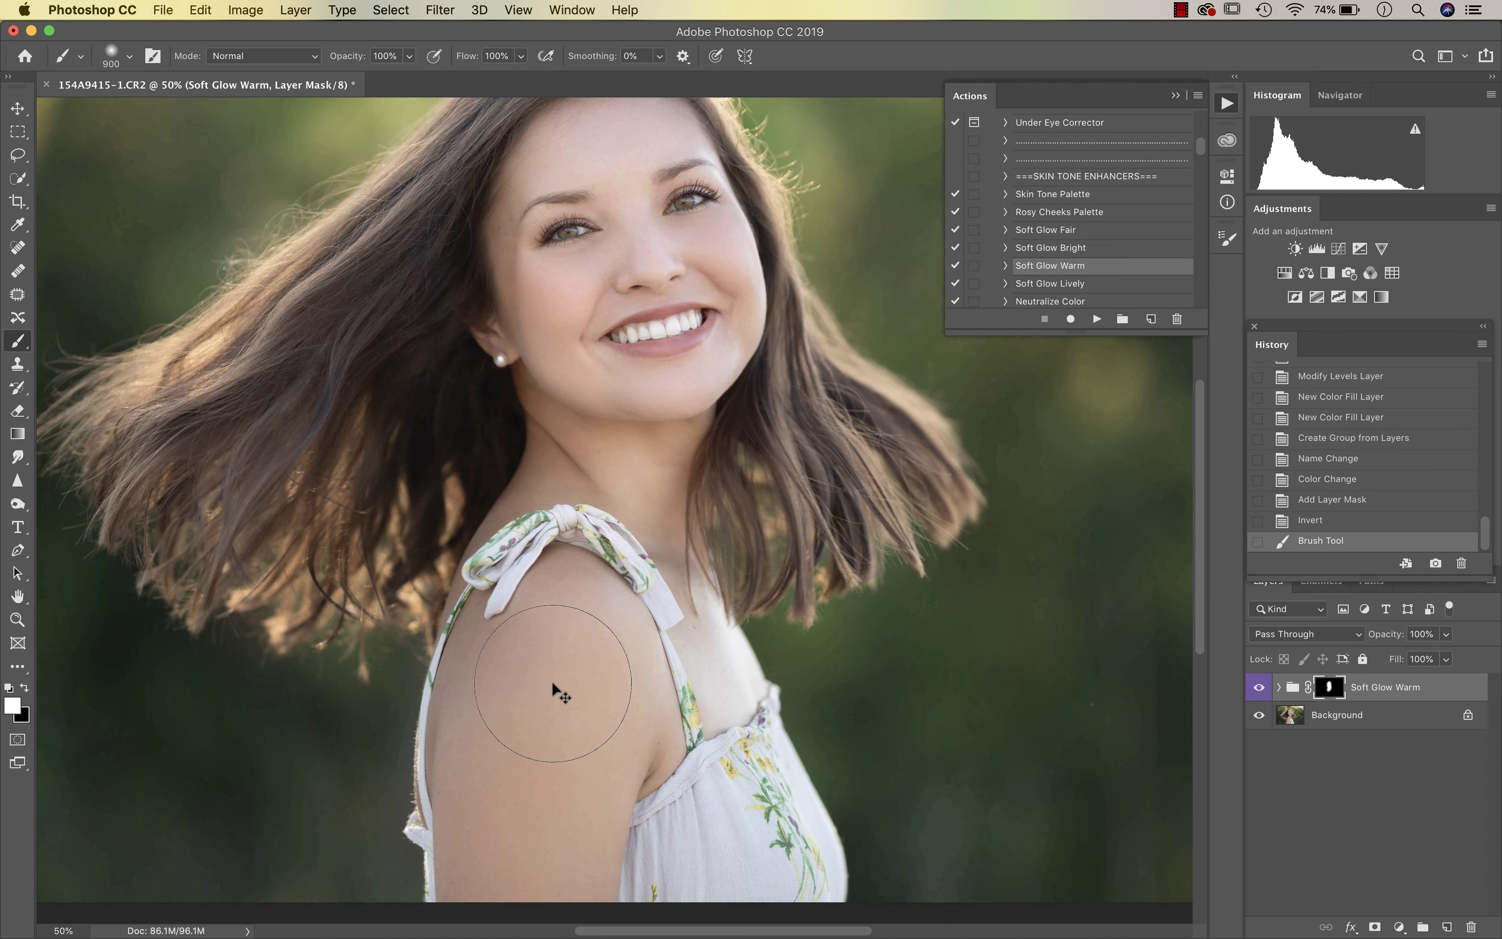
mouse_move(546, 653)
left_mouse_down()
mouse_move(513, 720)
mouse_move(662, 655)
mouse_move(744, 848)
mouse_move(620, 604)
mouse_move(596, 520)
mouse_move(513, 701)
mouse_move(605, 497)
left_mouse_up()
- Set the Soft Glow Warm group's opacity to 68% and compare the photo with the effect off and on
key("super+minus")
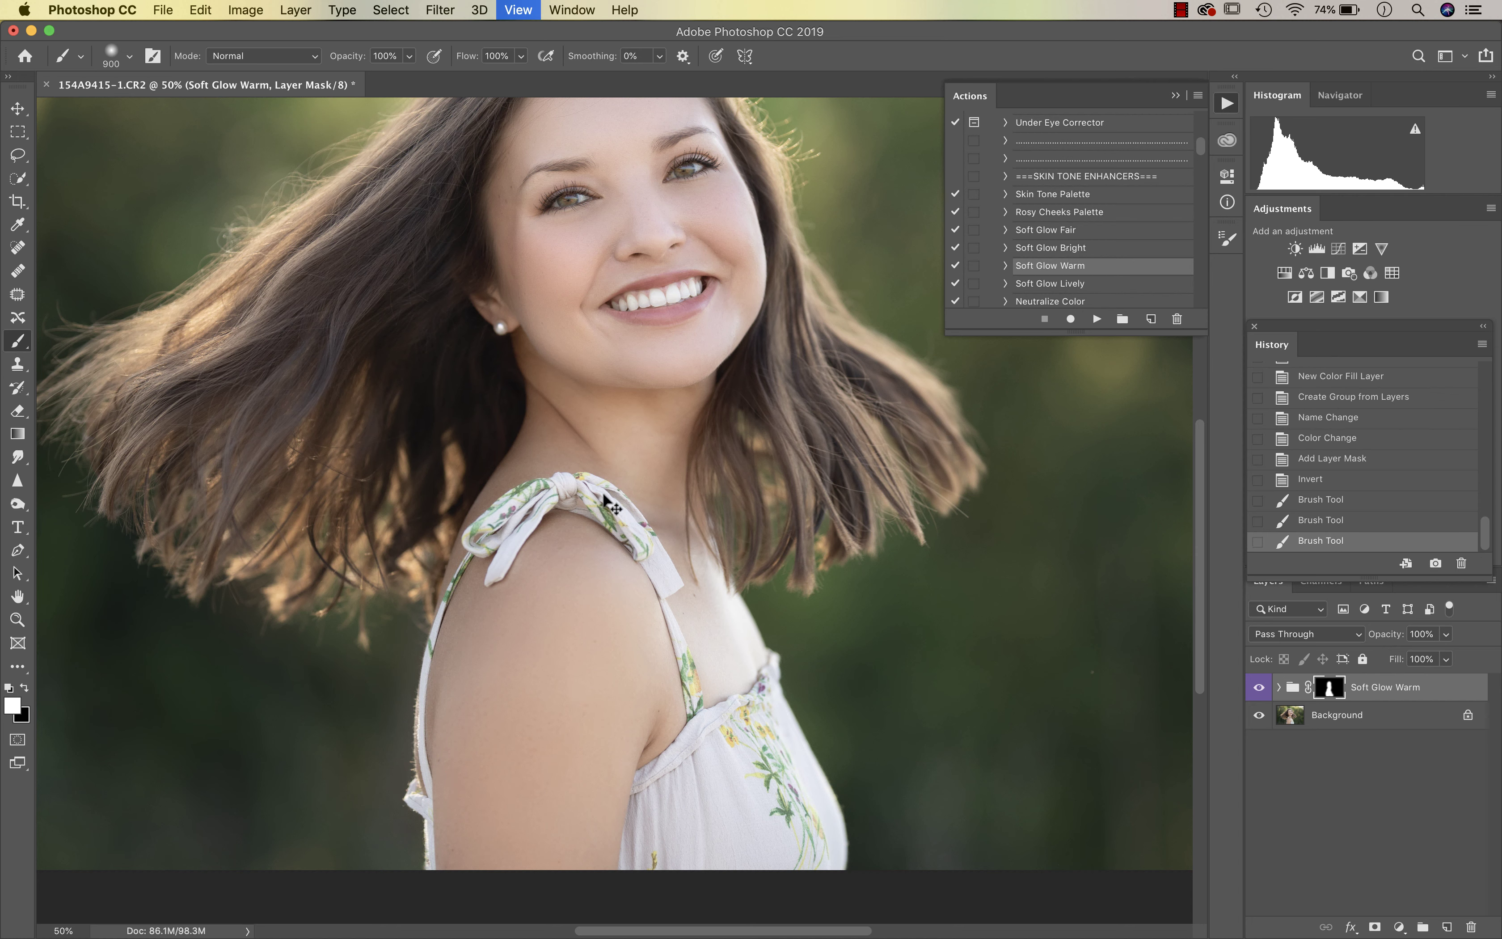
left_click(1446, 635)
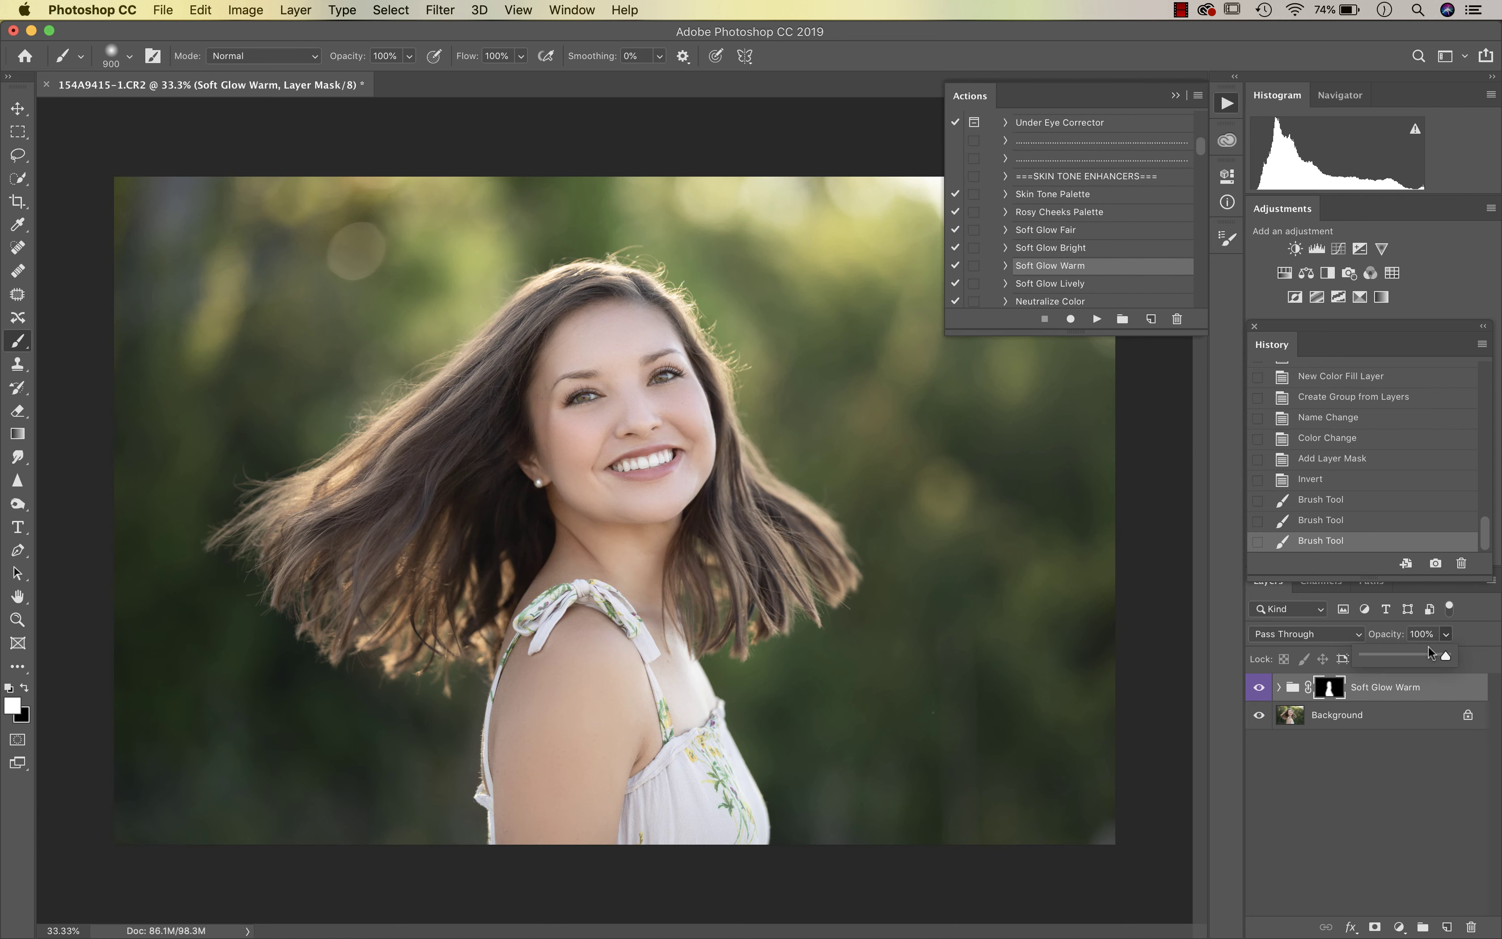
left_click(1260, 689)
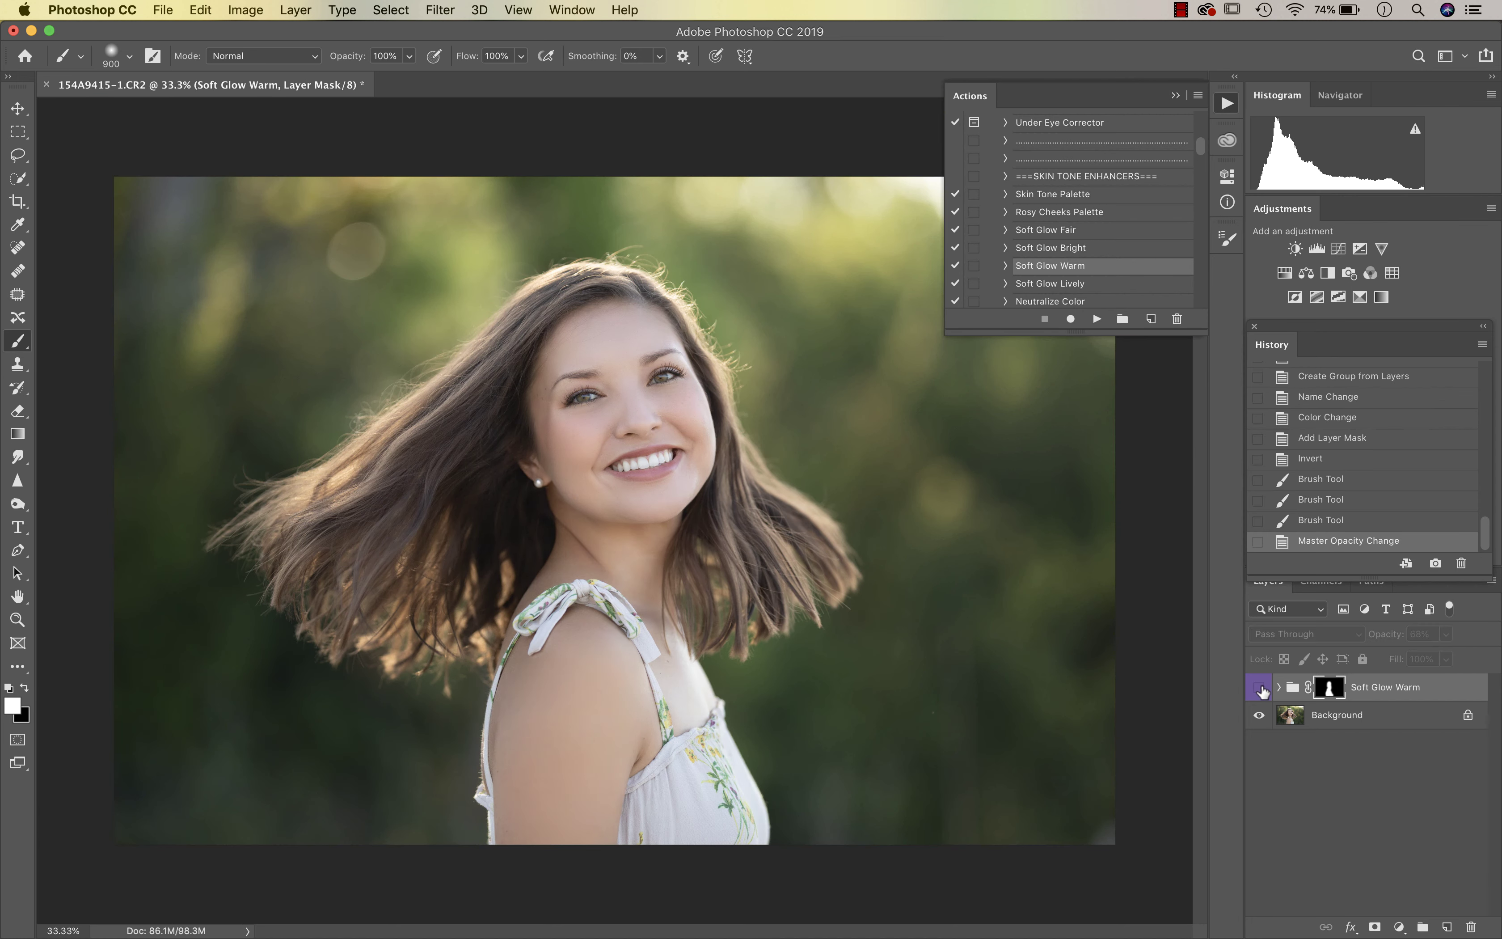
left_click(1261, 688)
left_click(1261, 688)
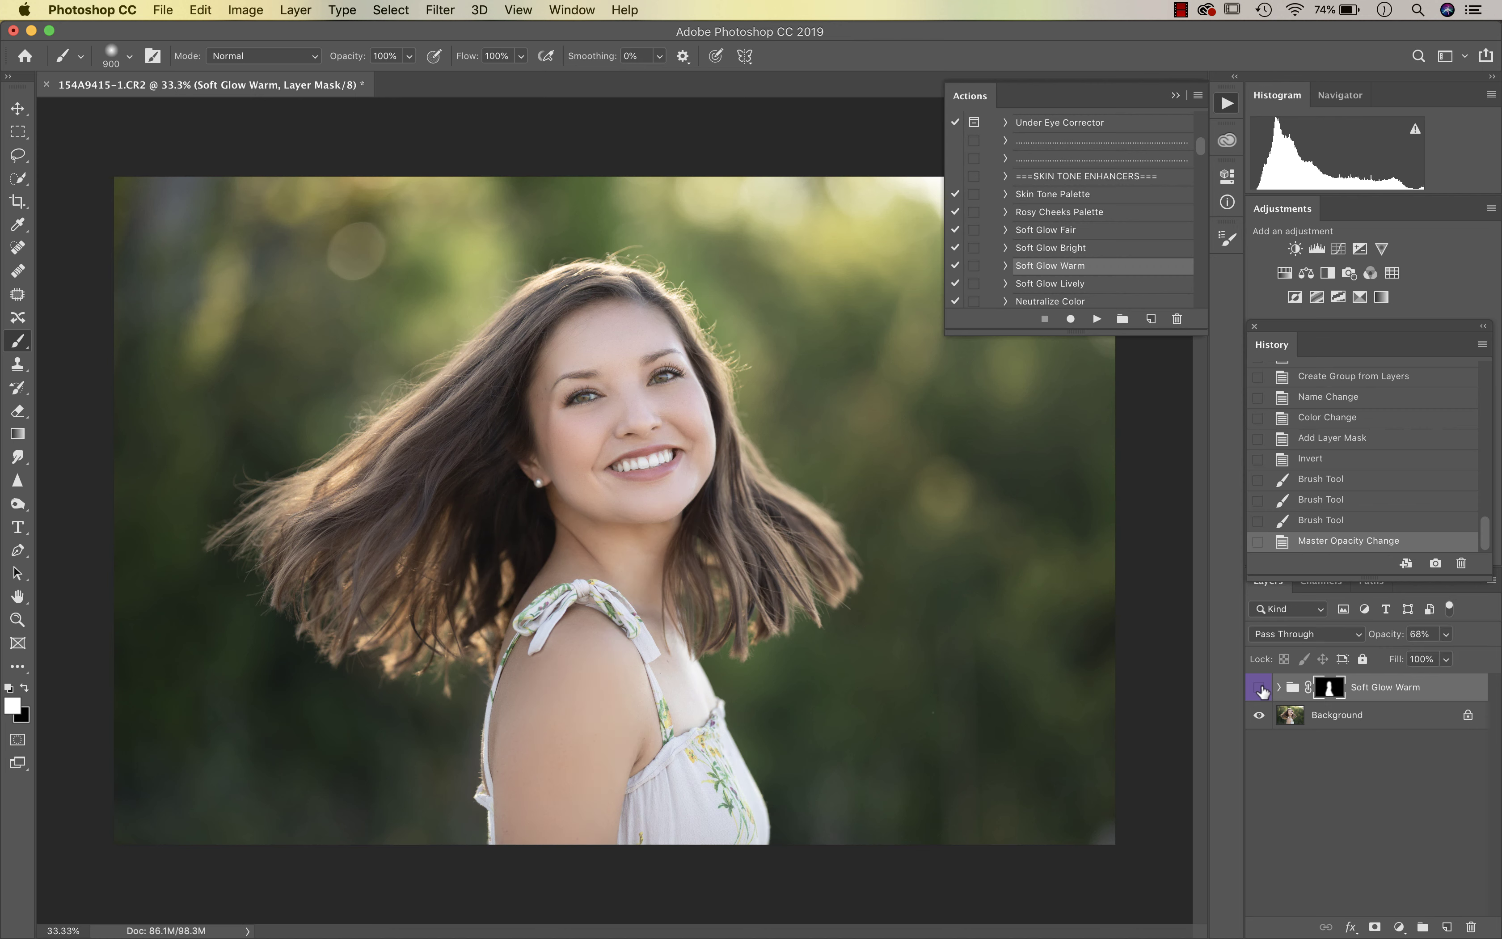
left_click(1260, 688)
- Flatten the image and run the Luscious Lips Palette action from the Mouth Enhancers section
scroll(1071, 266, "down", 2)
key("super+shift+f")
scroll(1072, 265, "down", 5)
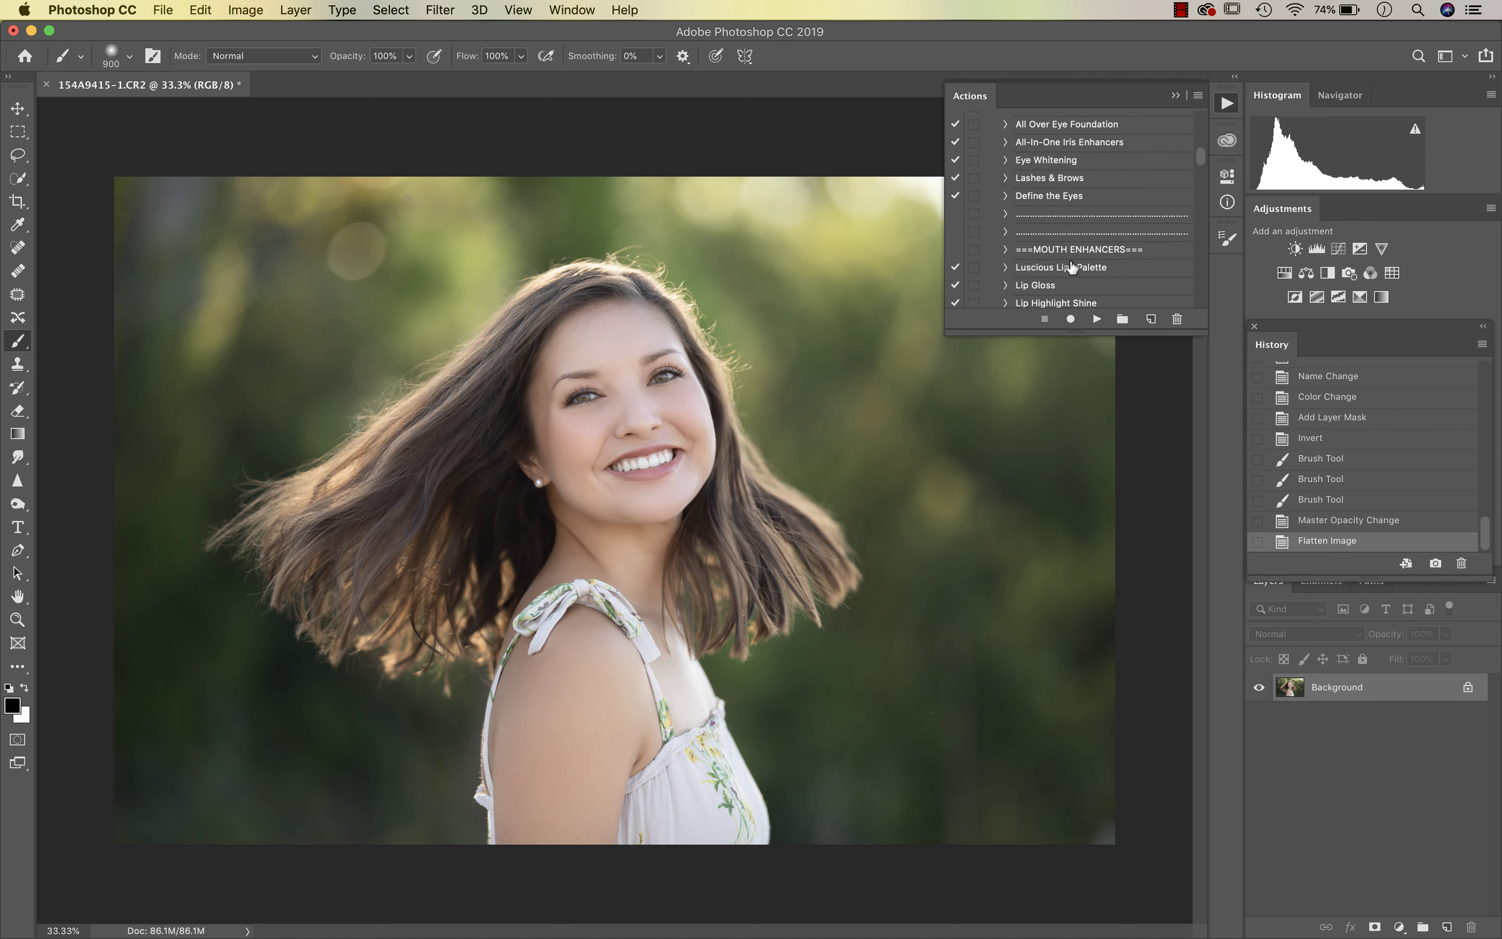
scroll(1055, 263, "down", 1)
left_click(1062, 245)
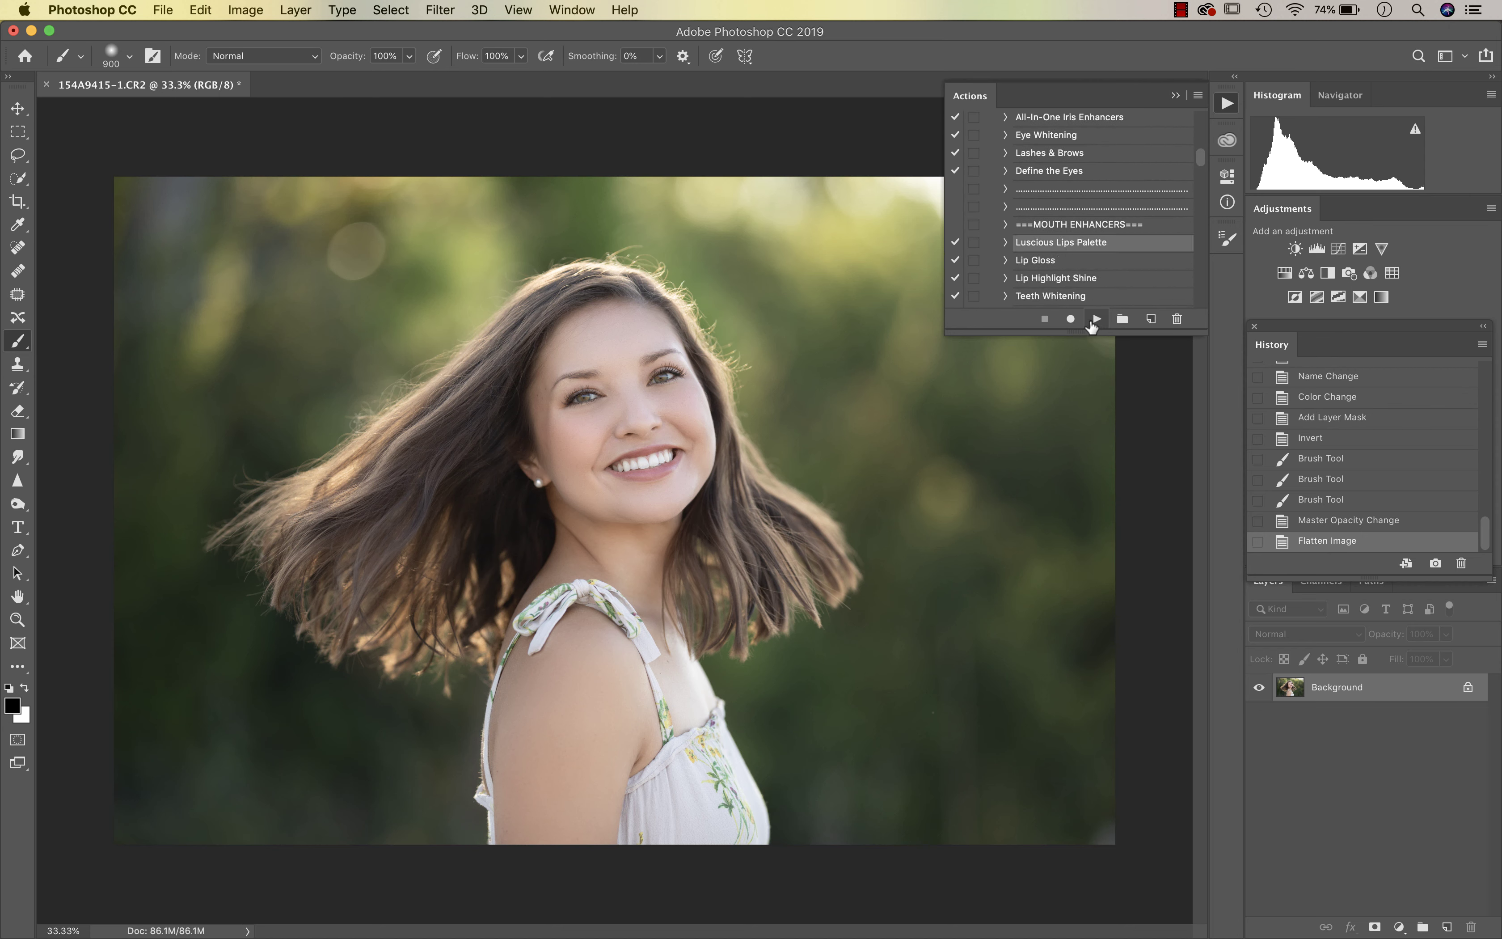
left_click(1095, 320)
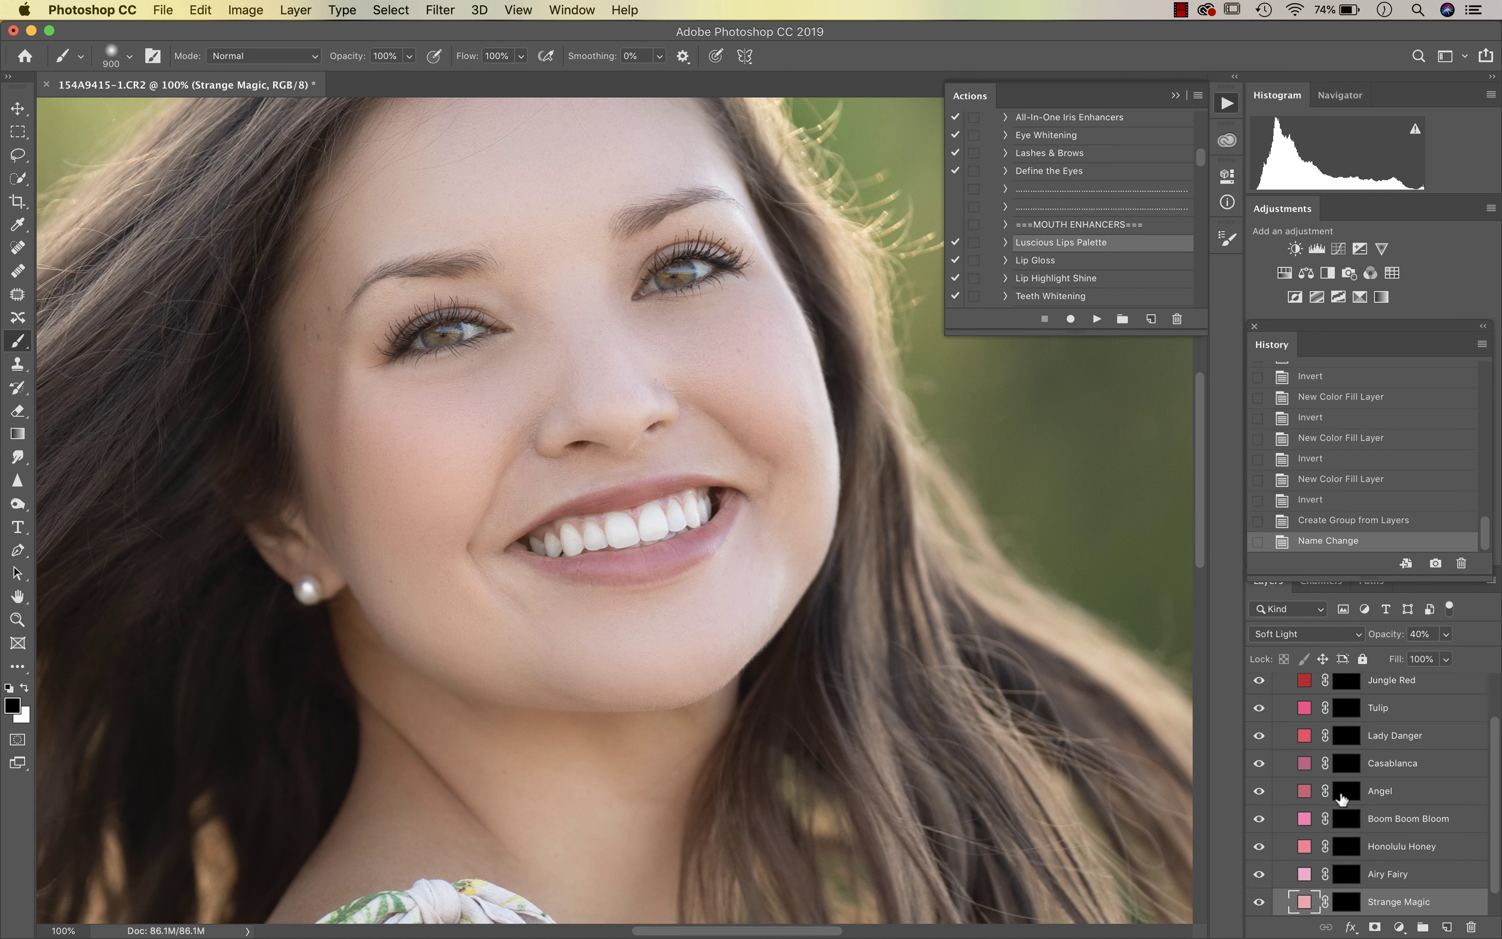
- Paint white on the Angel layer's mask over the upper and lower lips with a 20 px brush
left_click(1342, 796)
key("x")
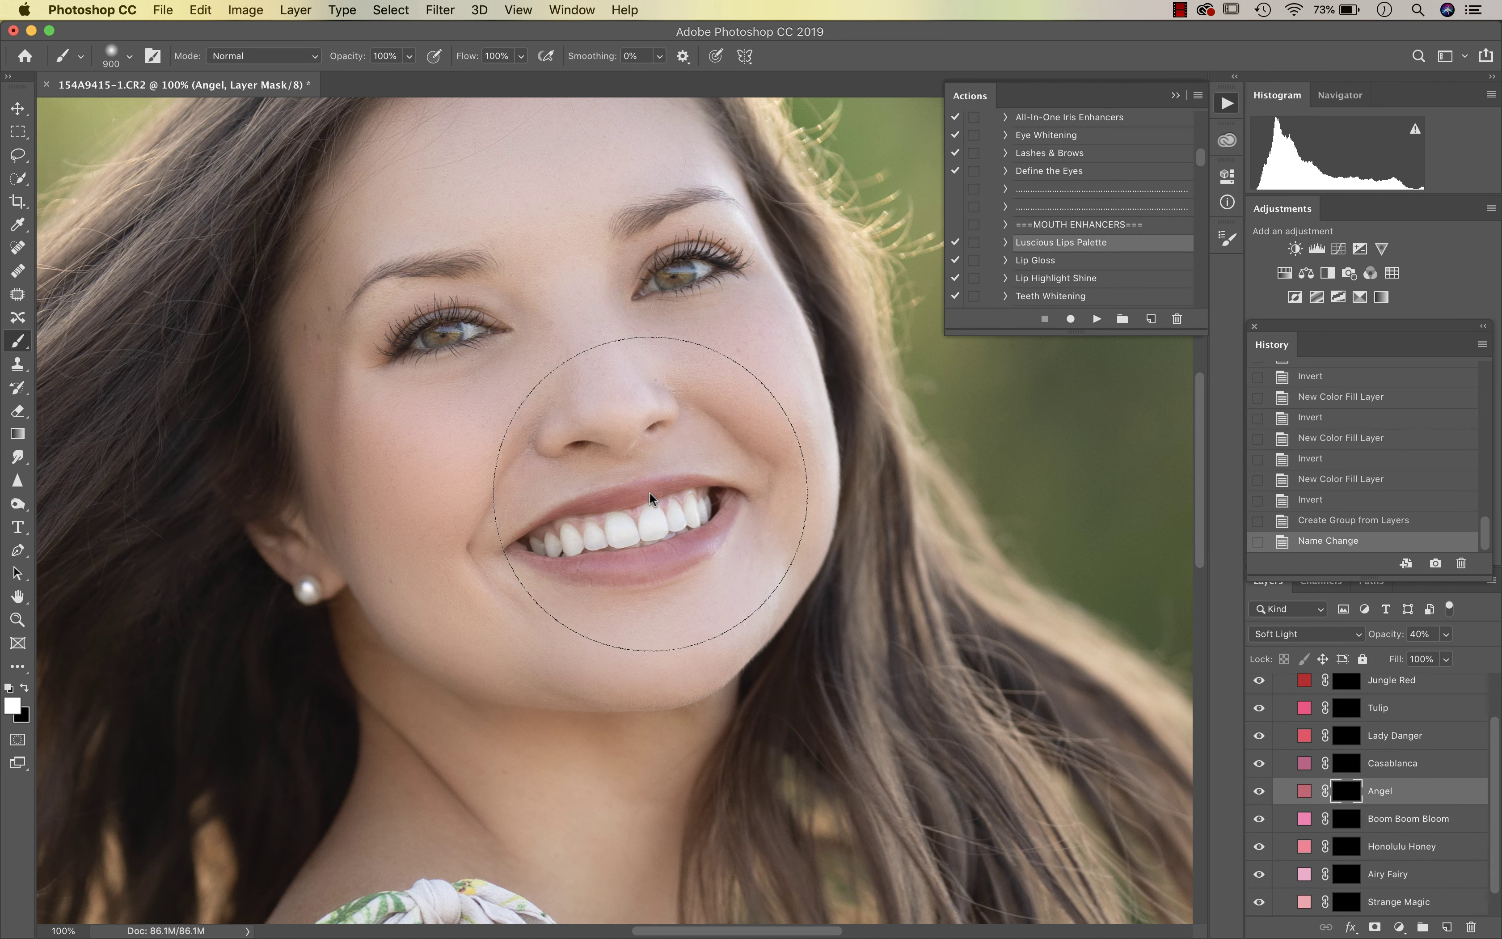
key("bracketleft")
key("bracketleft")
key("bracketleft")
key("bracketleft")
key("bracketleft")
key("bracketleft")
key("bracketleft")
key("bracketleft")
key("bracketleft")
left_click(707, 535)
left_click(568, 507)
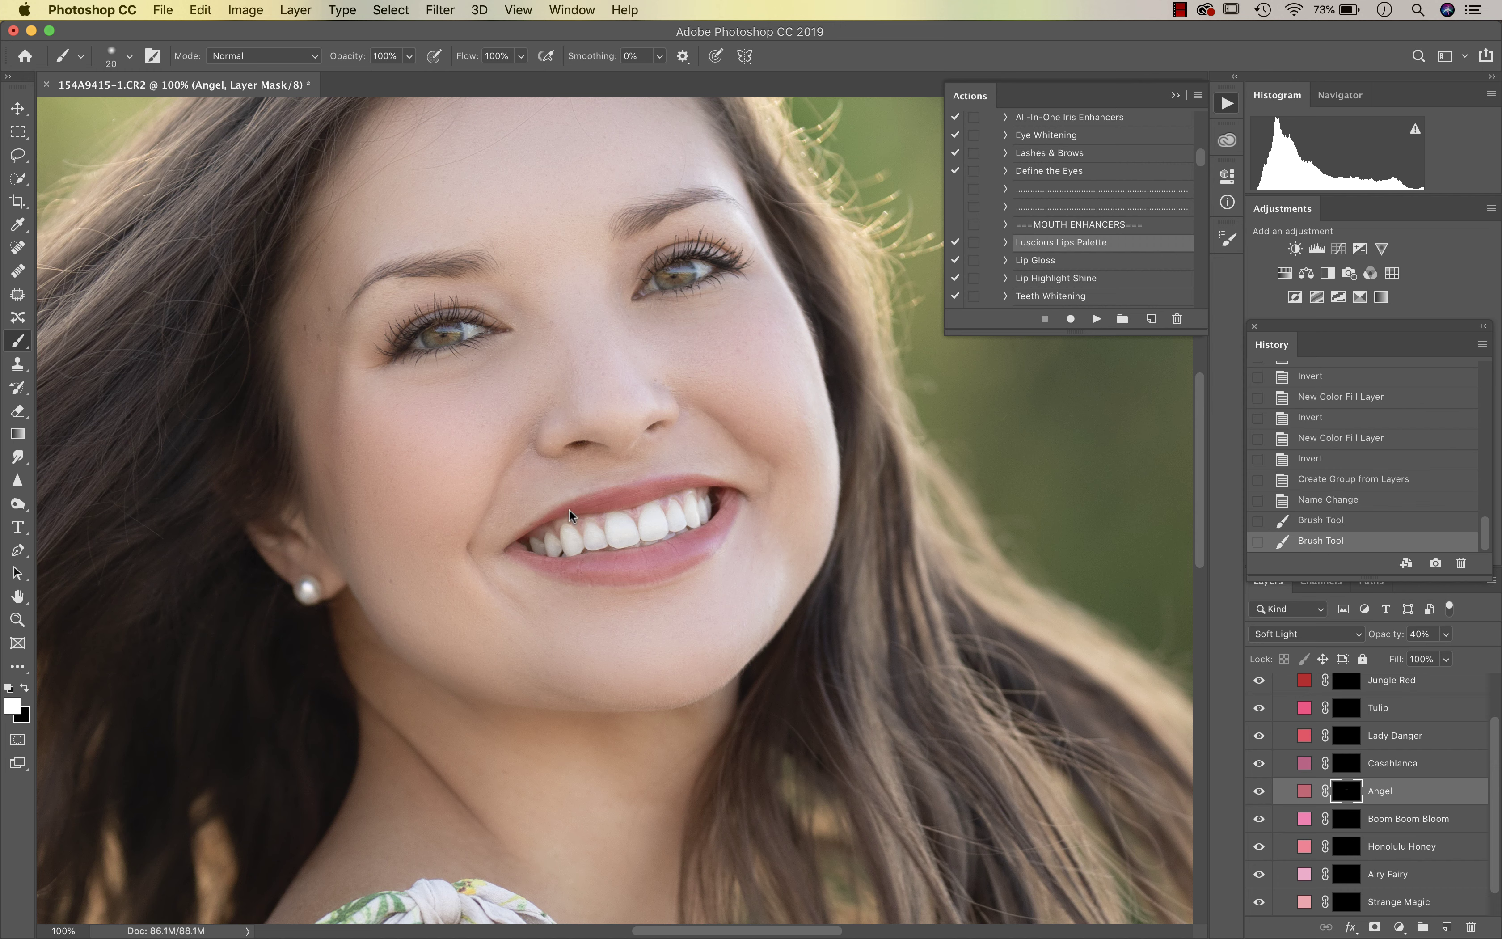
left_click(661, 485)
left_click(697, 485)
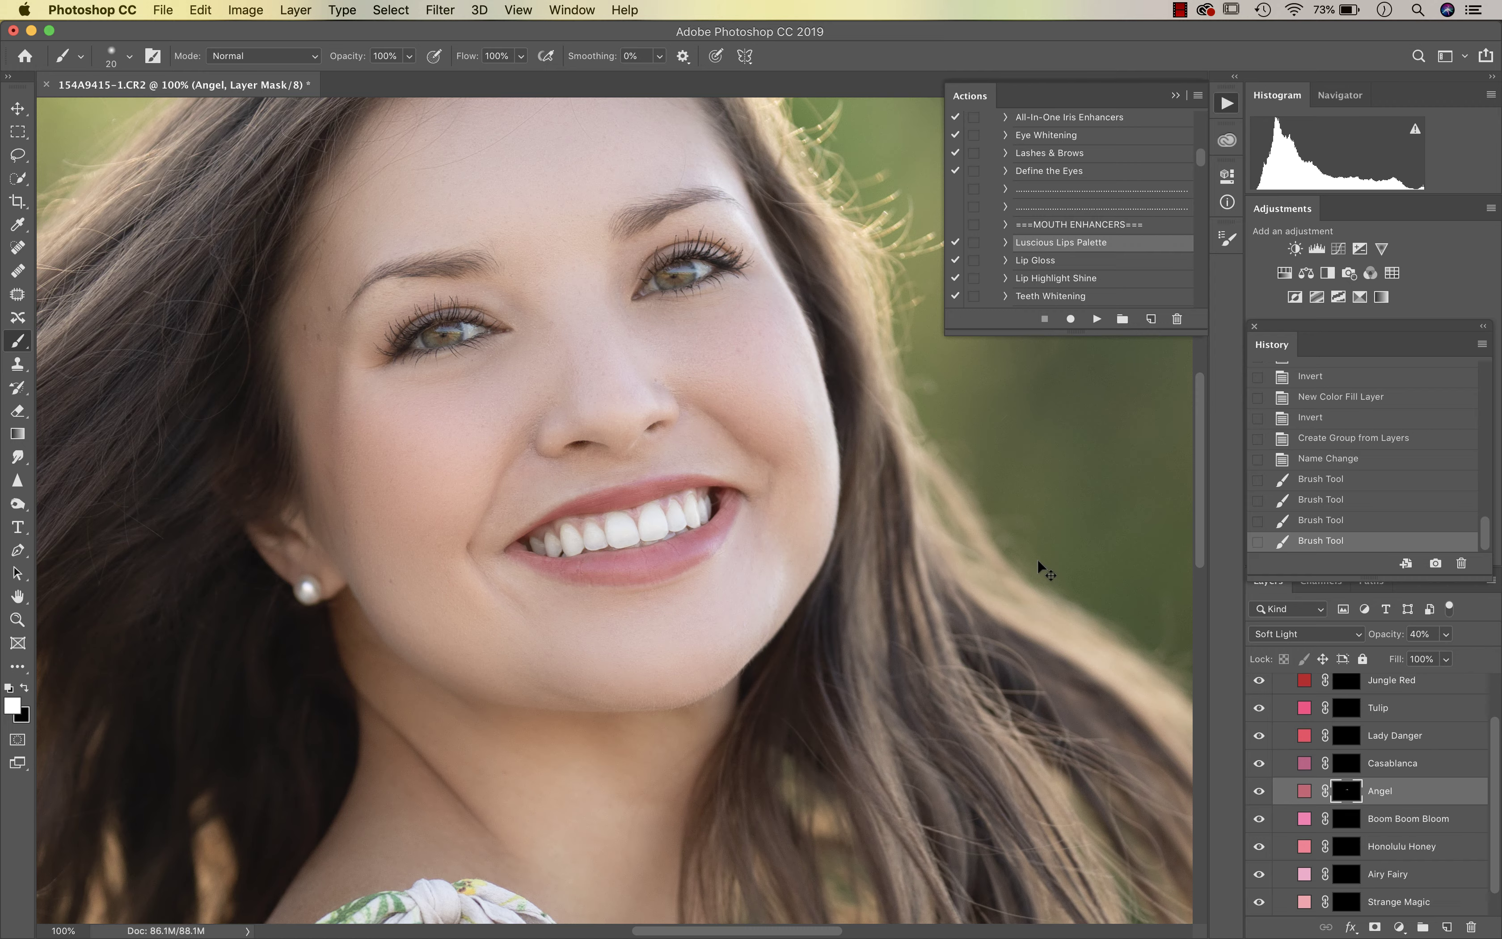
- Set the Angel layer's opacity to 22% and compare the lips with the colour off and on
key("super+minus")
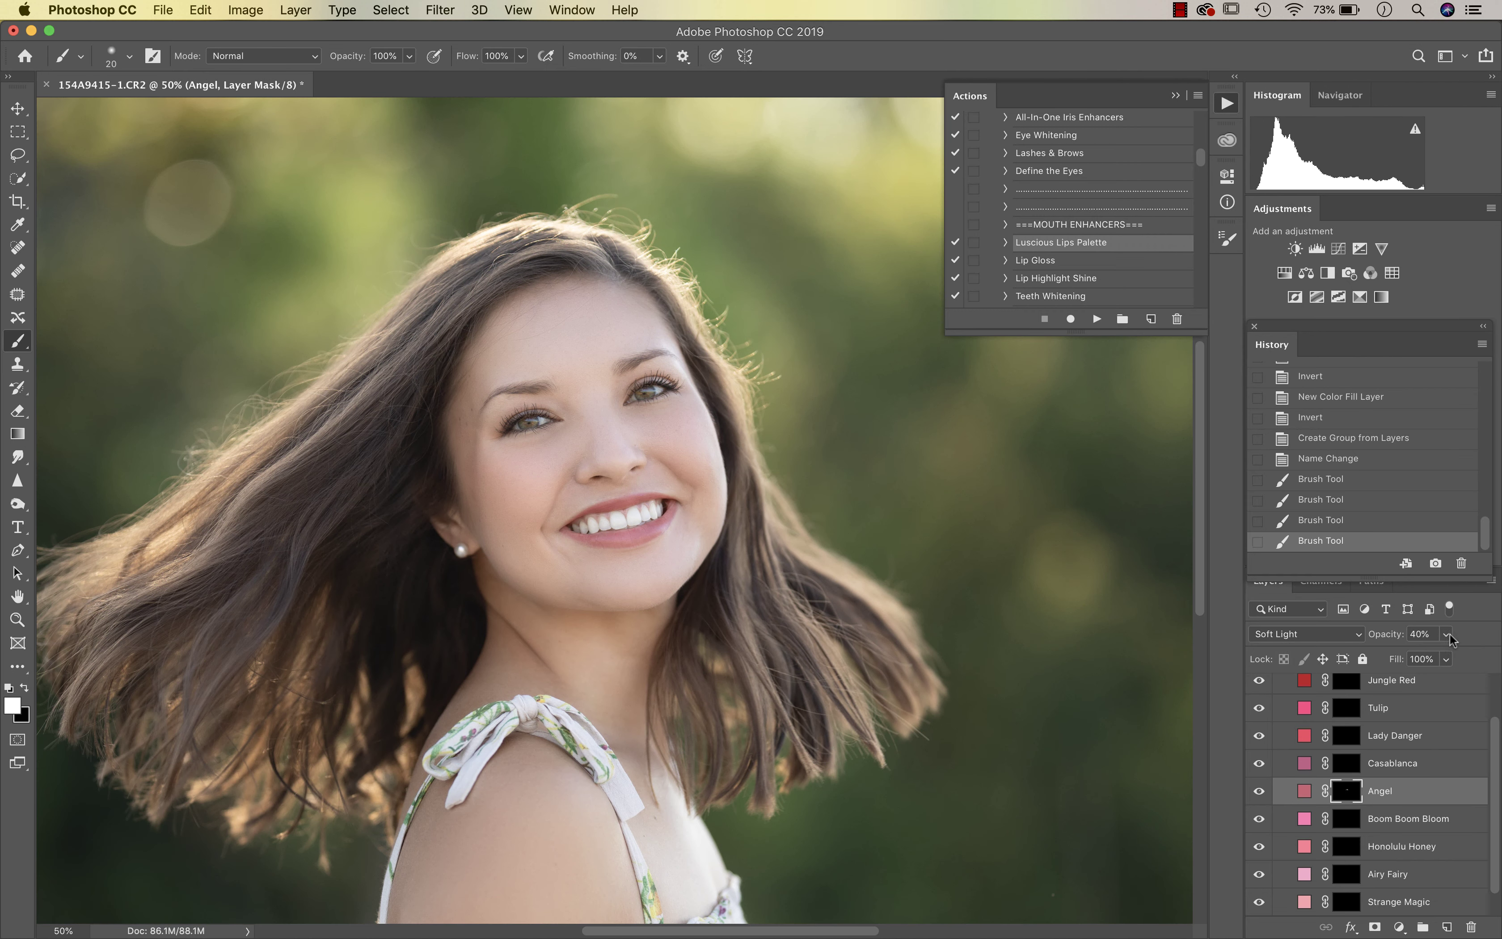
left_click(1425, 655)
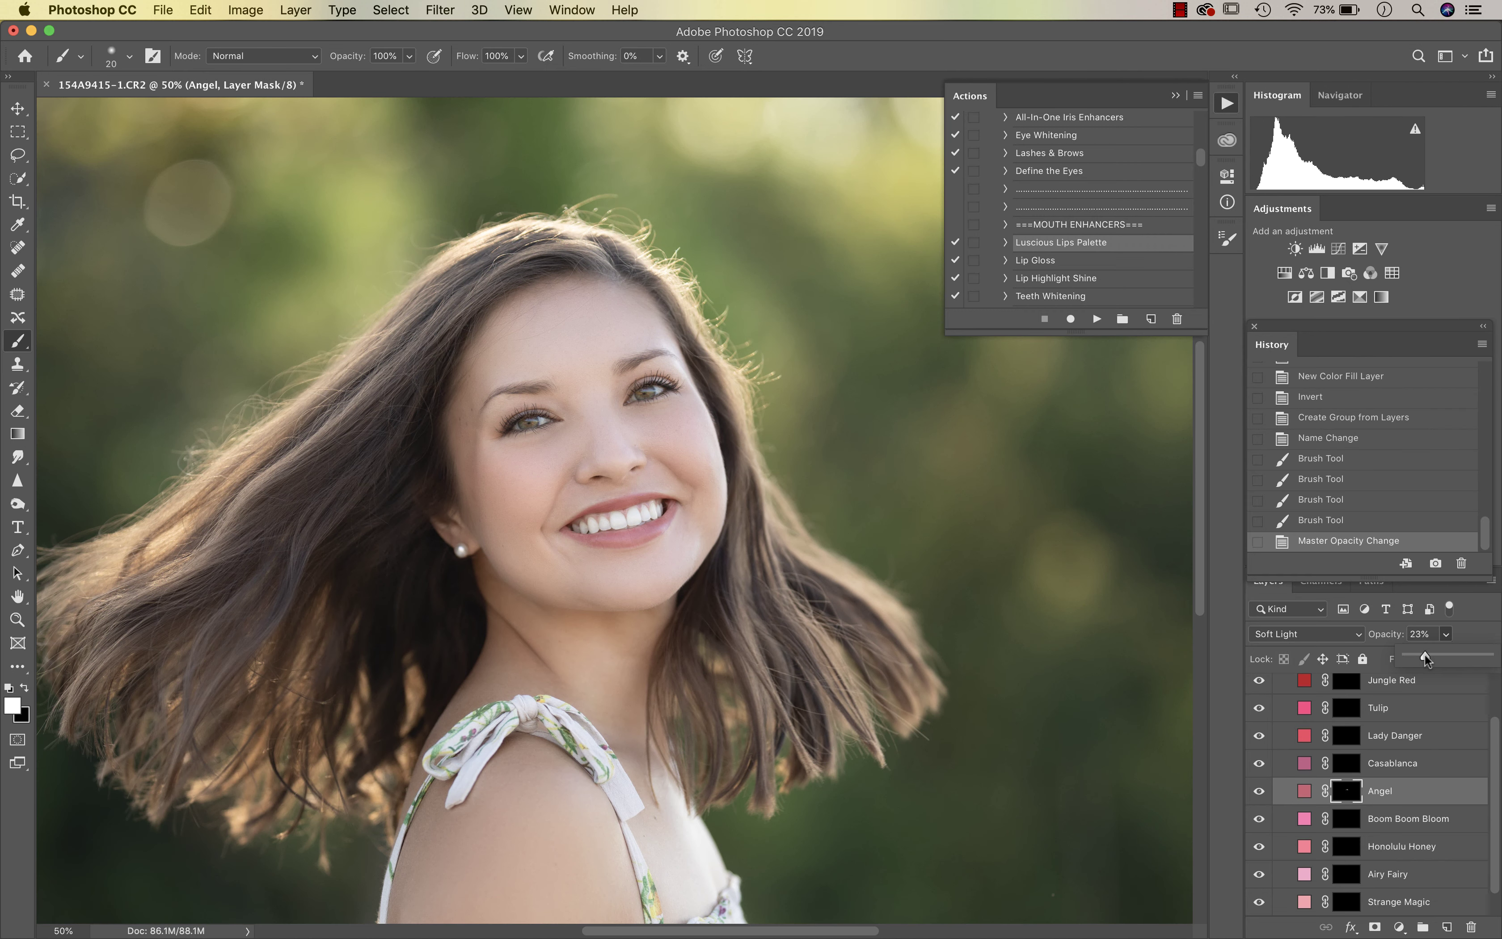
left_click(1258, 790)
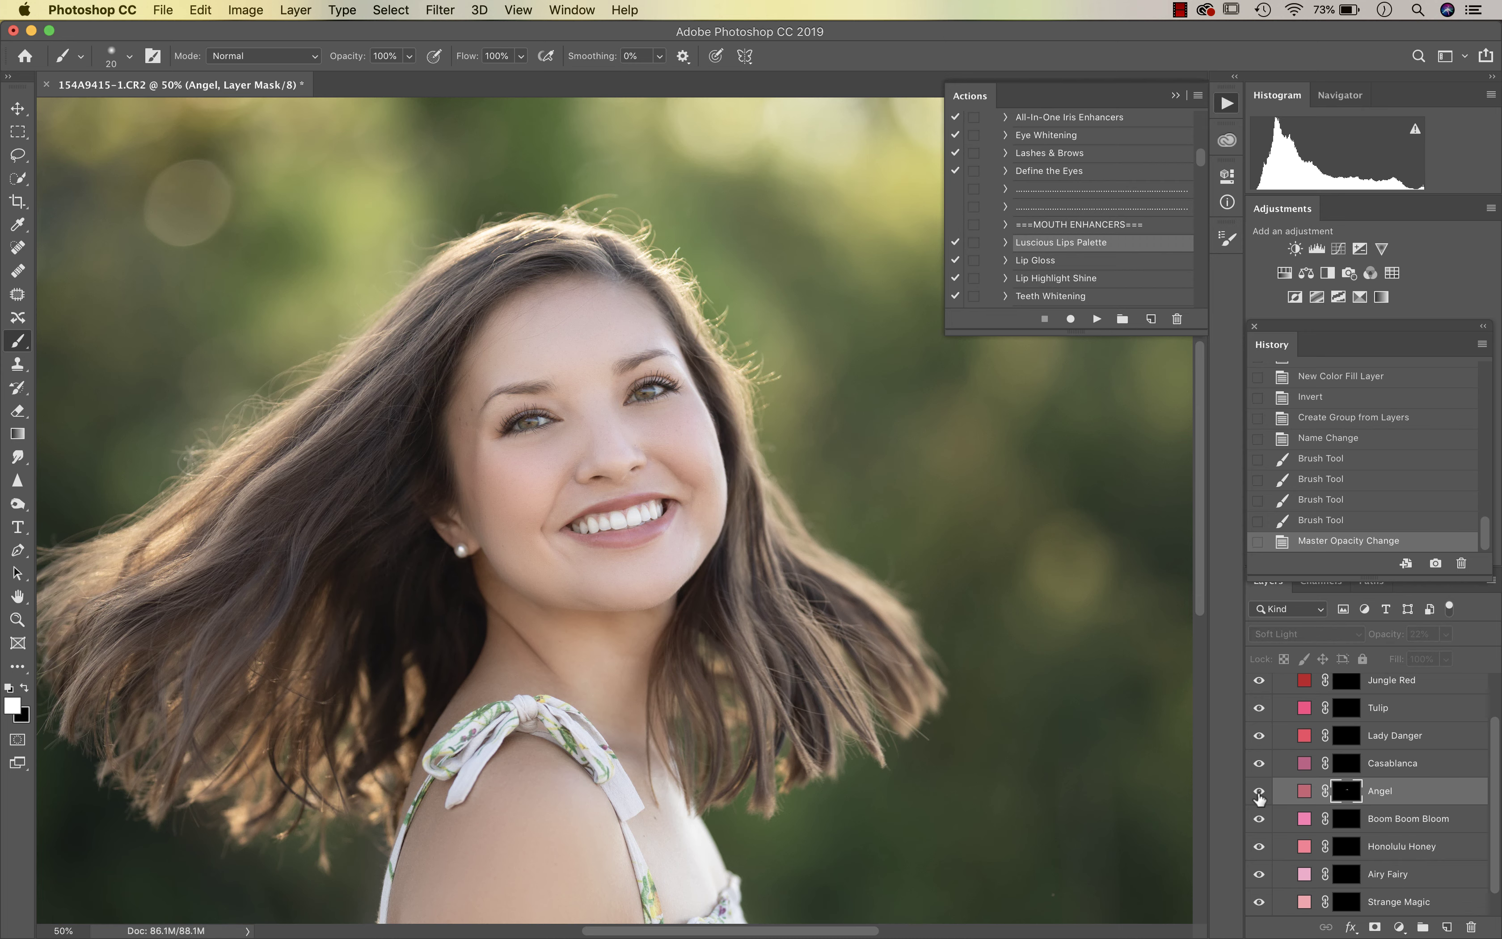
left_click(1258, 791)
key("super+plus")
left_click(1258, 791)
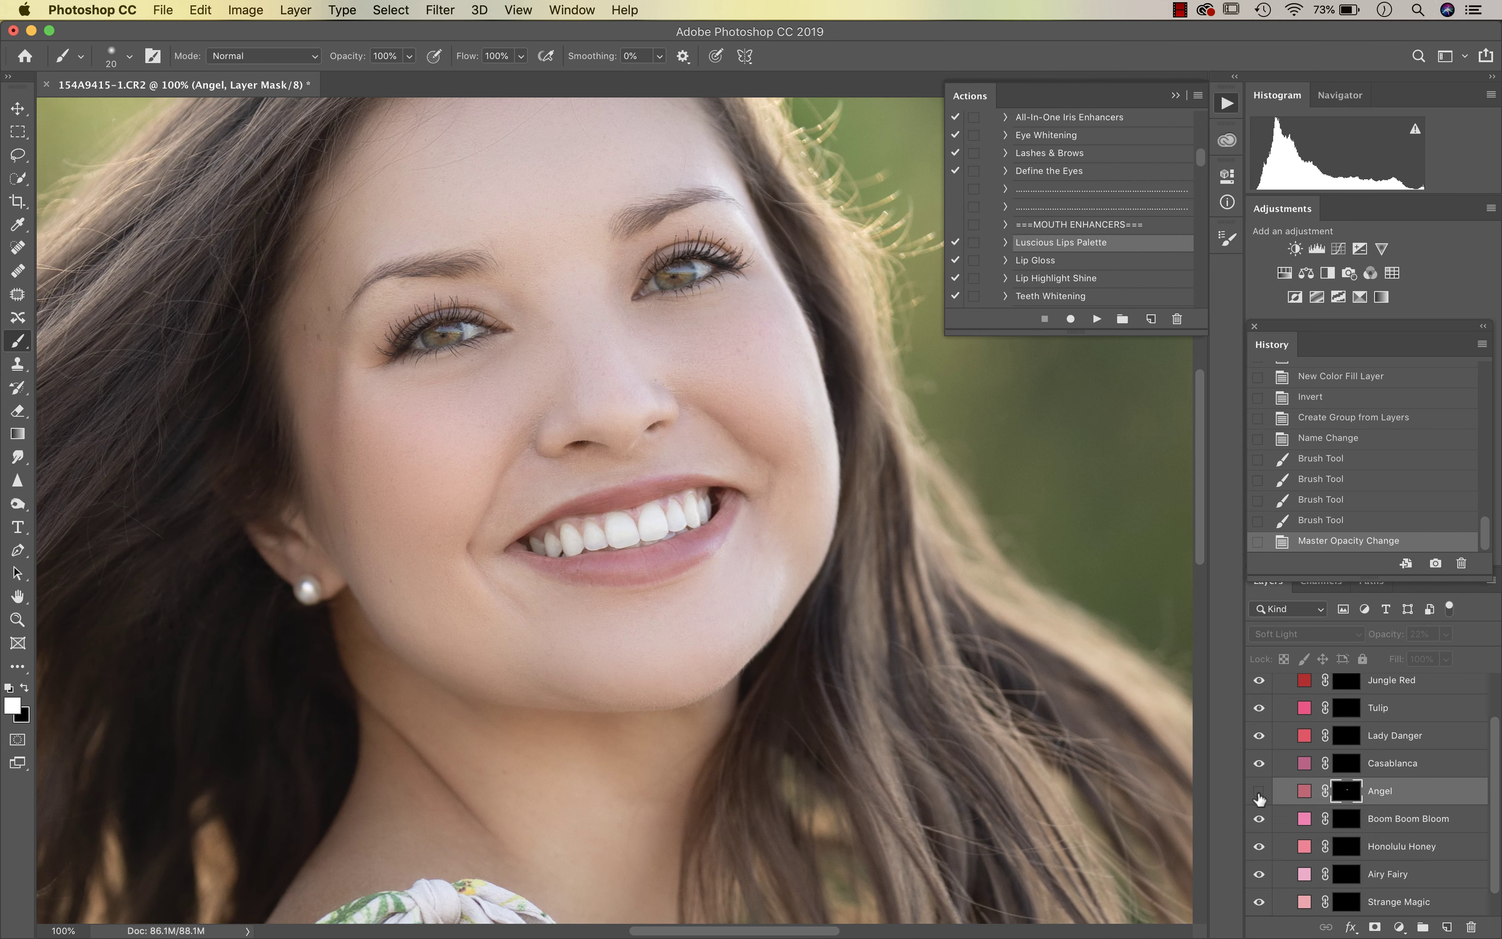
left_click(1258, 791)
left_click(1258, 791)
left_click(1258, 791)
left_click(1258, 791)
key("super+minus")
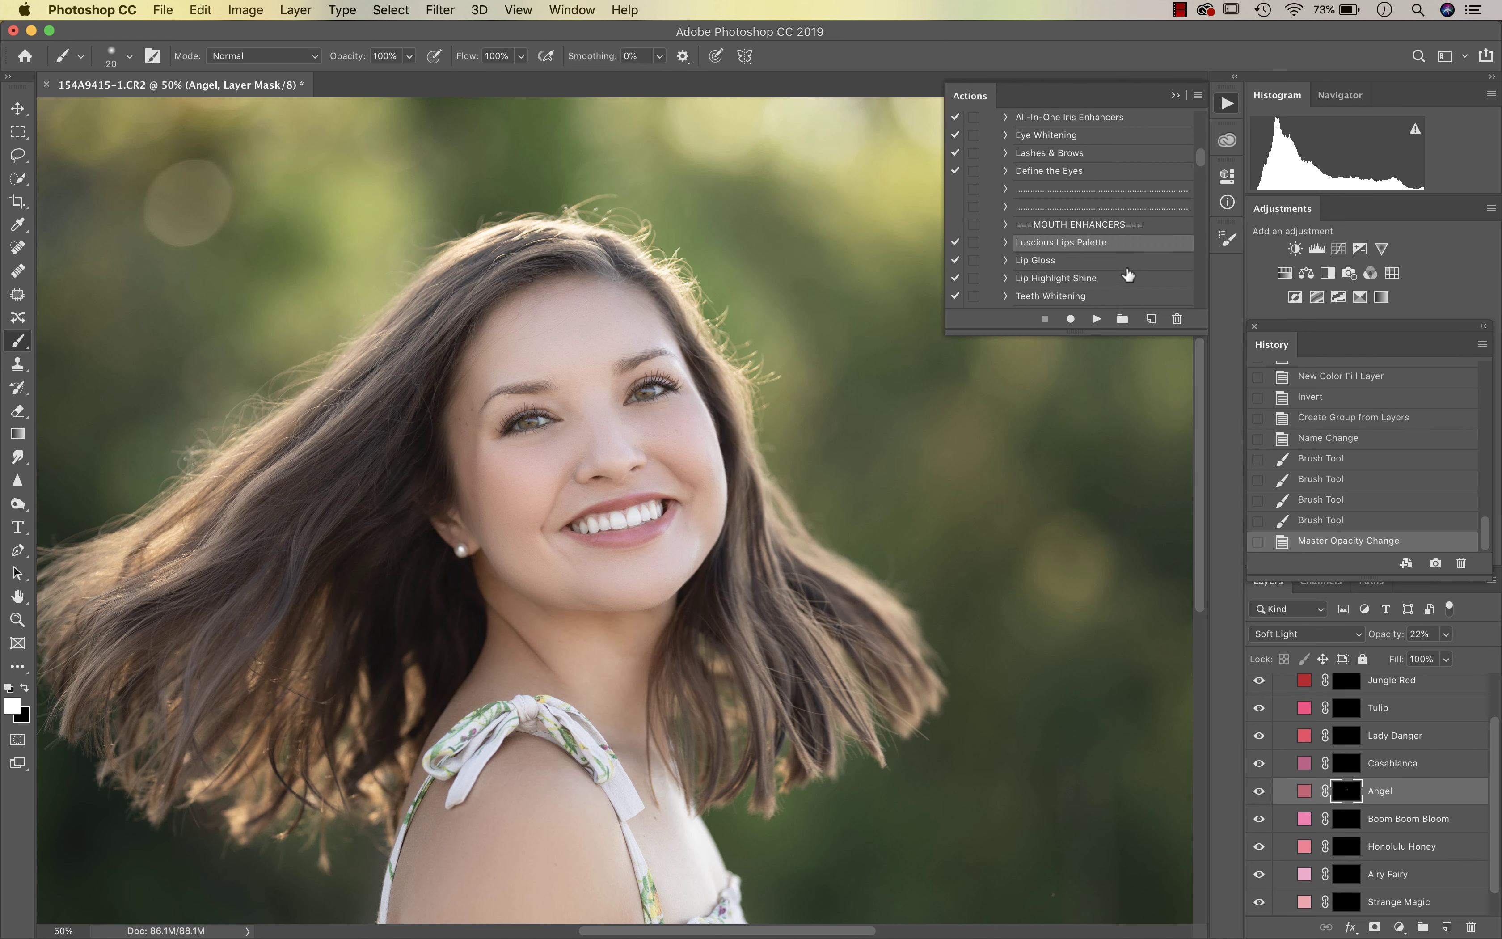
- Run the Lip Highlight Shine action from the Mouth Enhancers section
scroll(1110, 272, "down", 1)
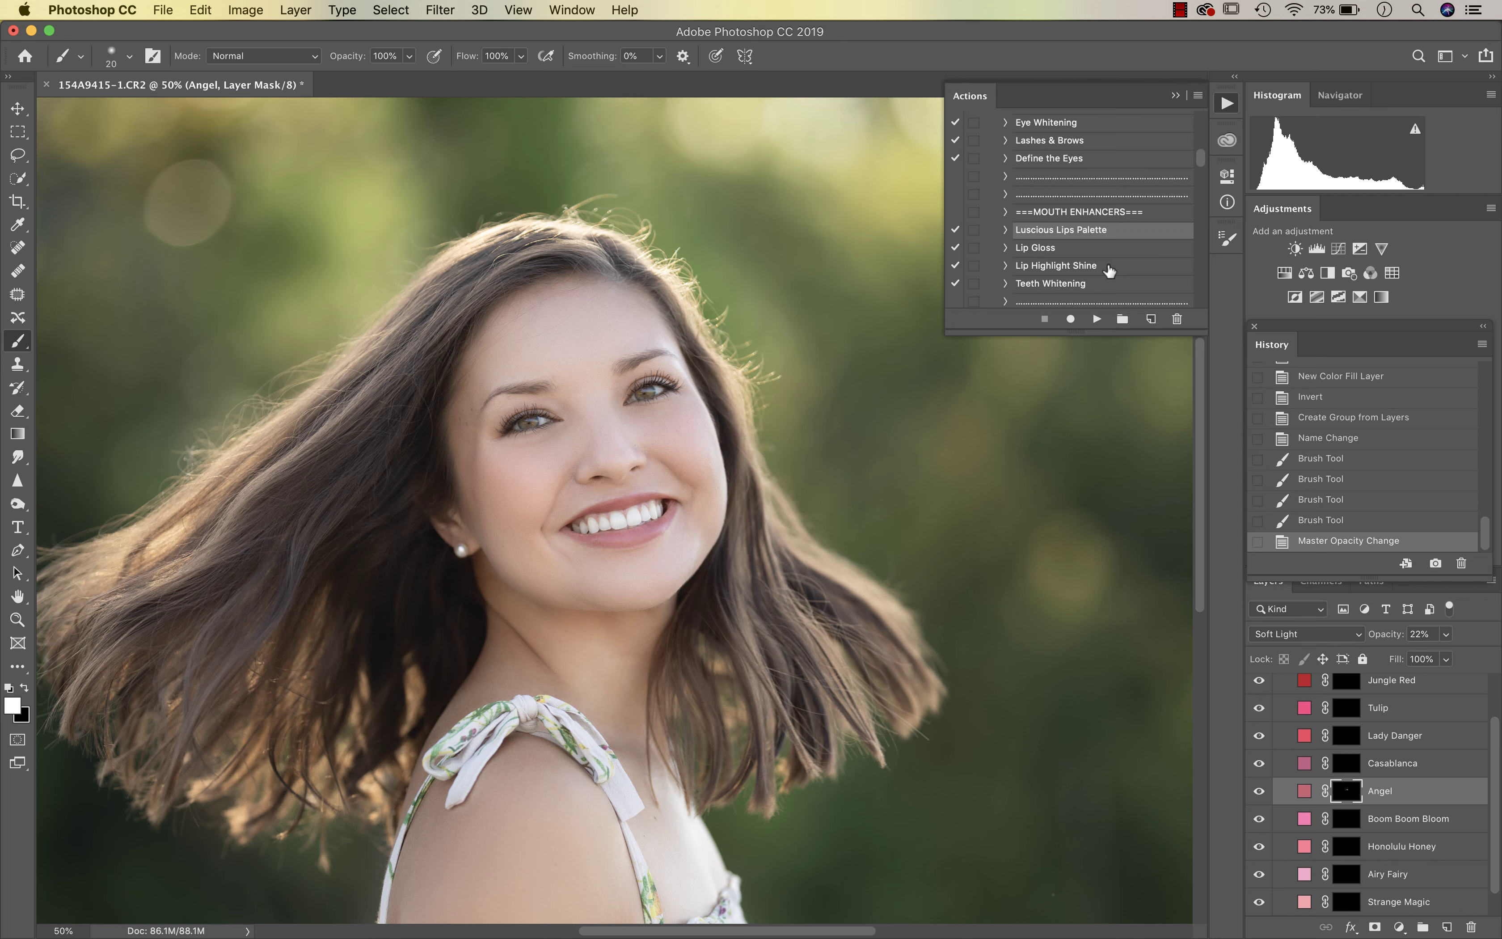
left_click(1056, 270)
left_click(1095, 319)
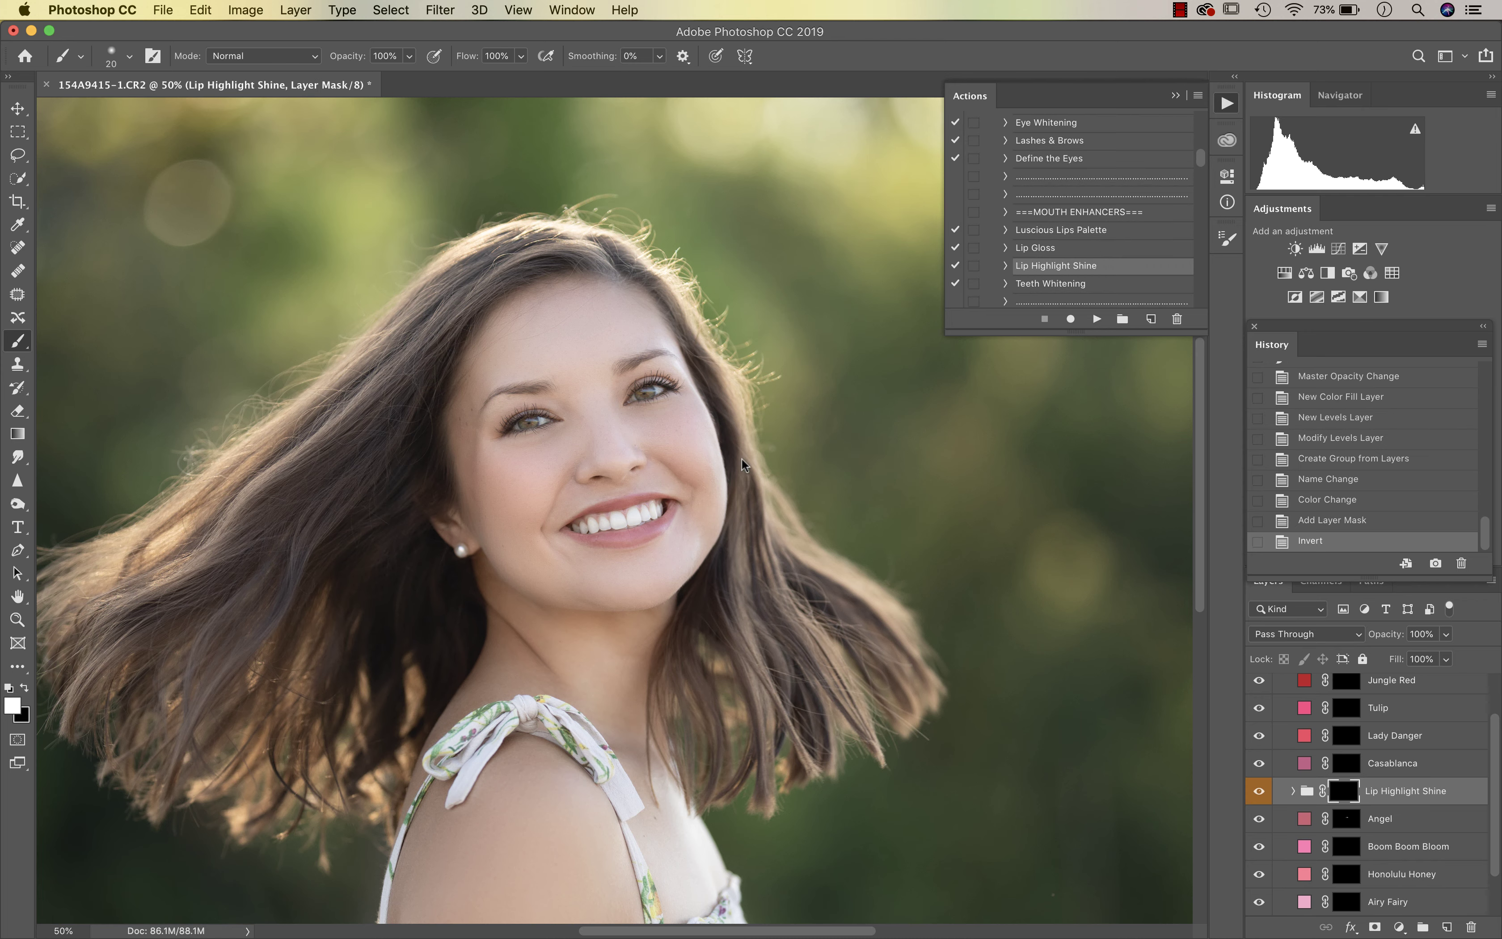
- Paint white on the Lip Highlight Shine mask over the lower lip with a 30 px brush and set the group's opacity to 30%
key("super+plus")
key("super+plus")
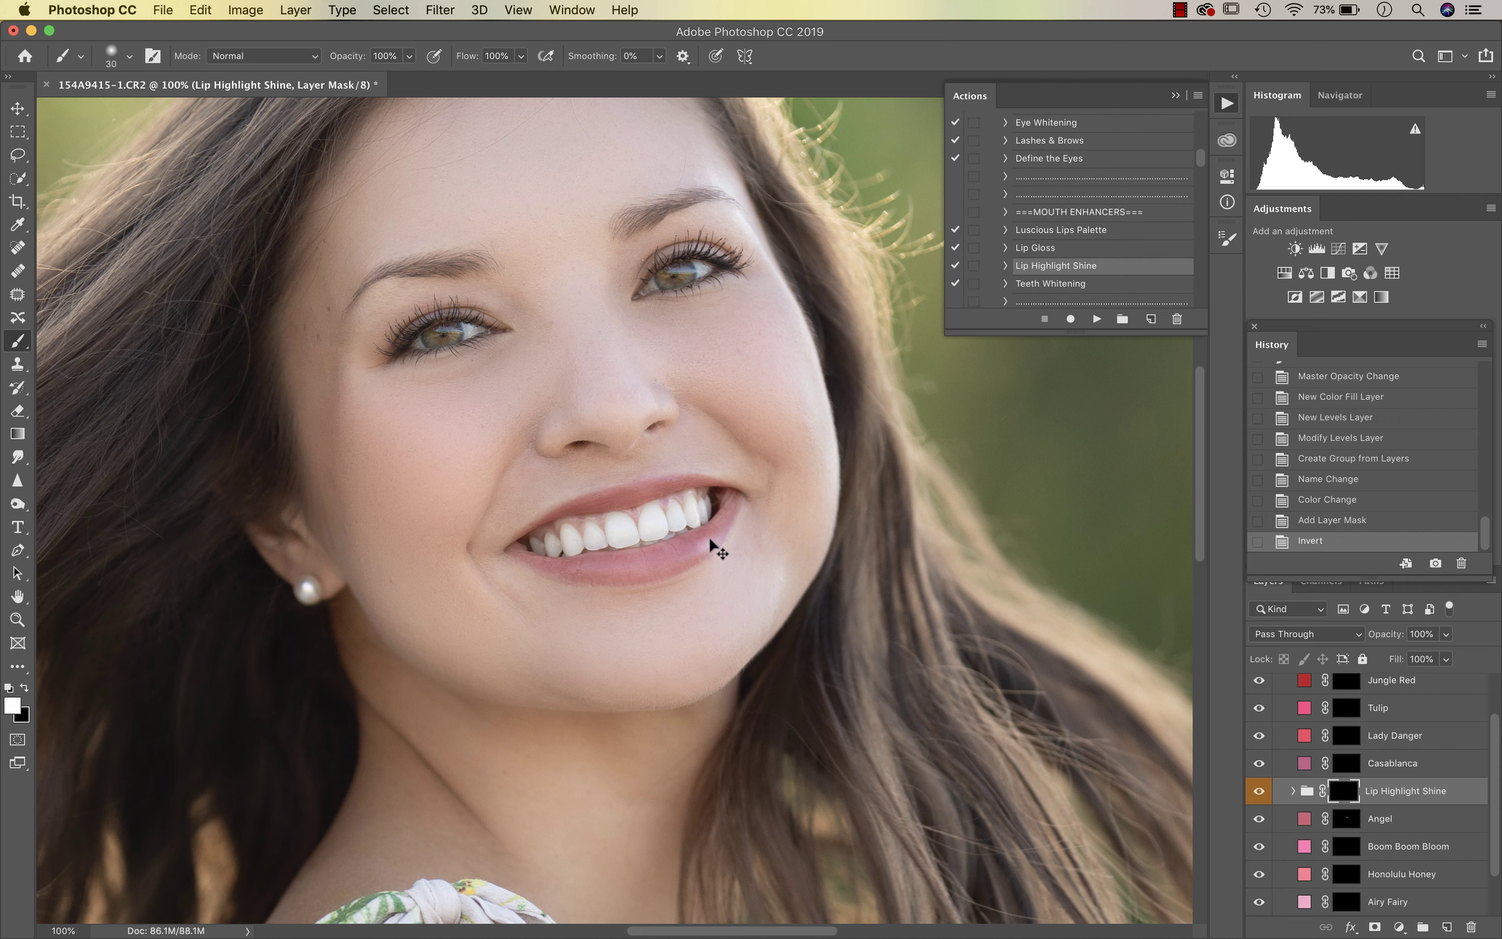
left_click_drag(718, 540, 723, 527)
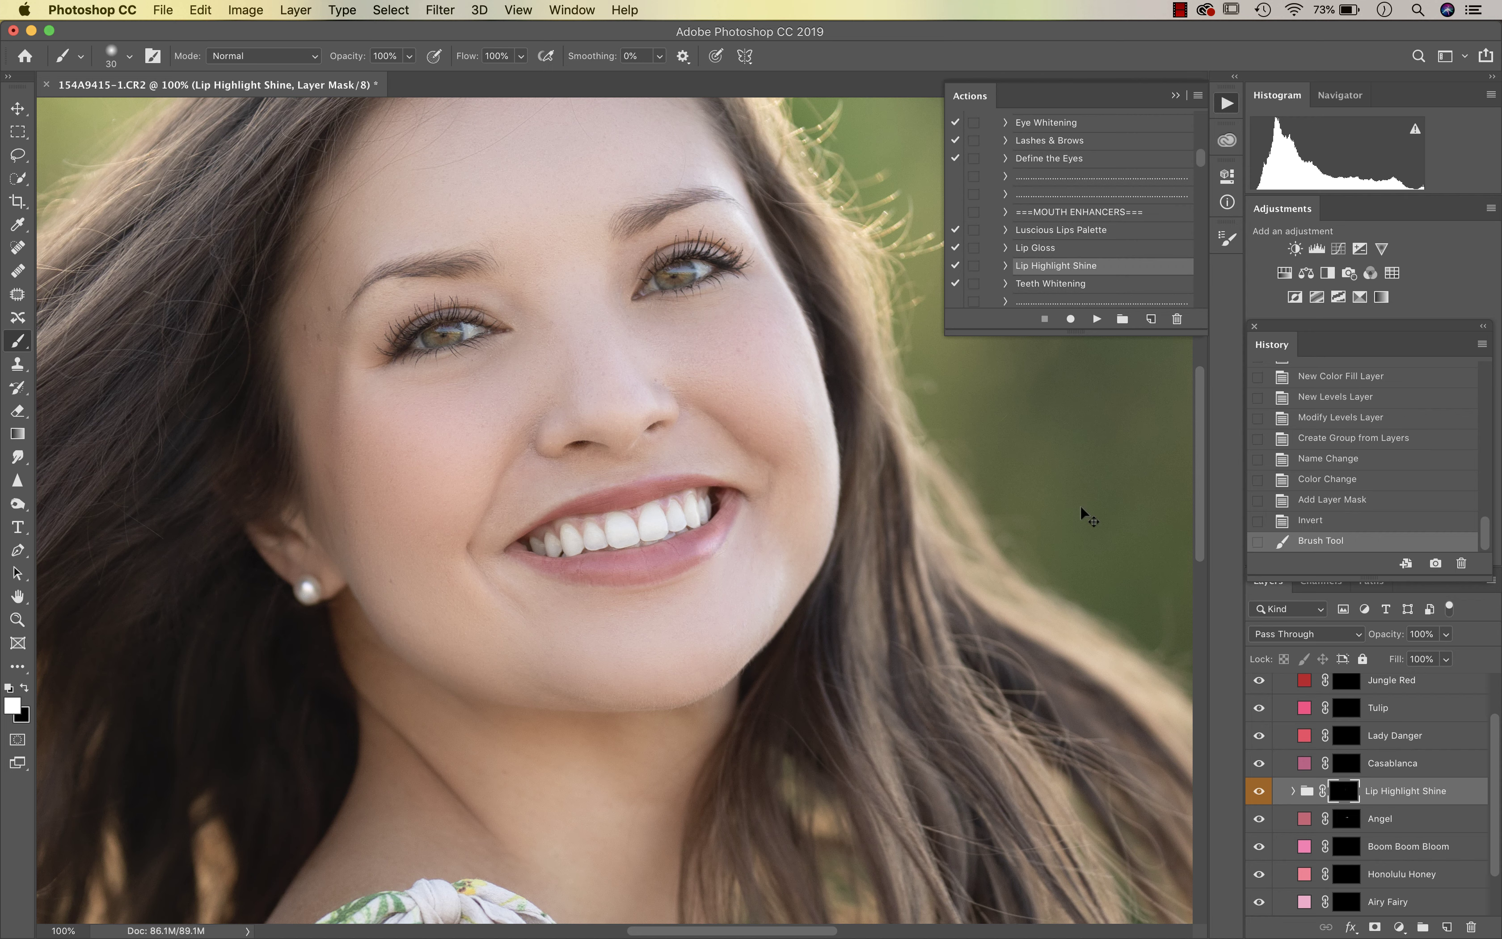
left_click(1445, 640)
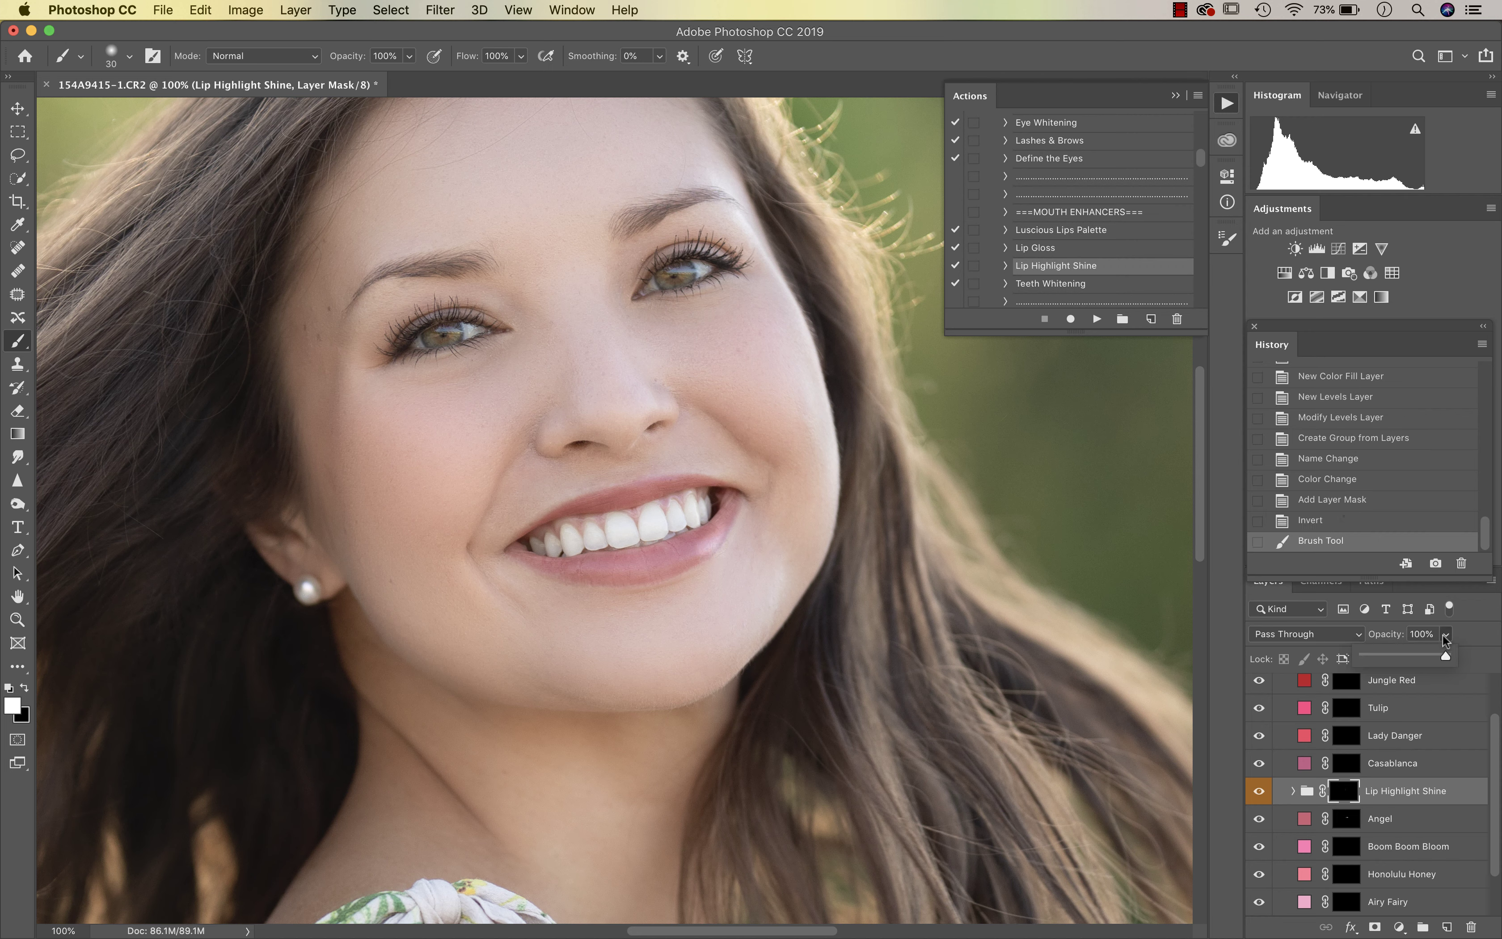
left_click(1391, 655)
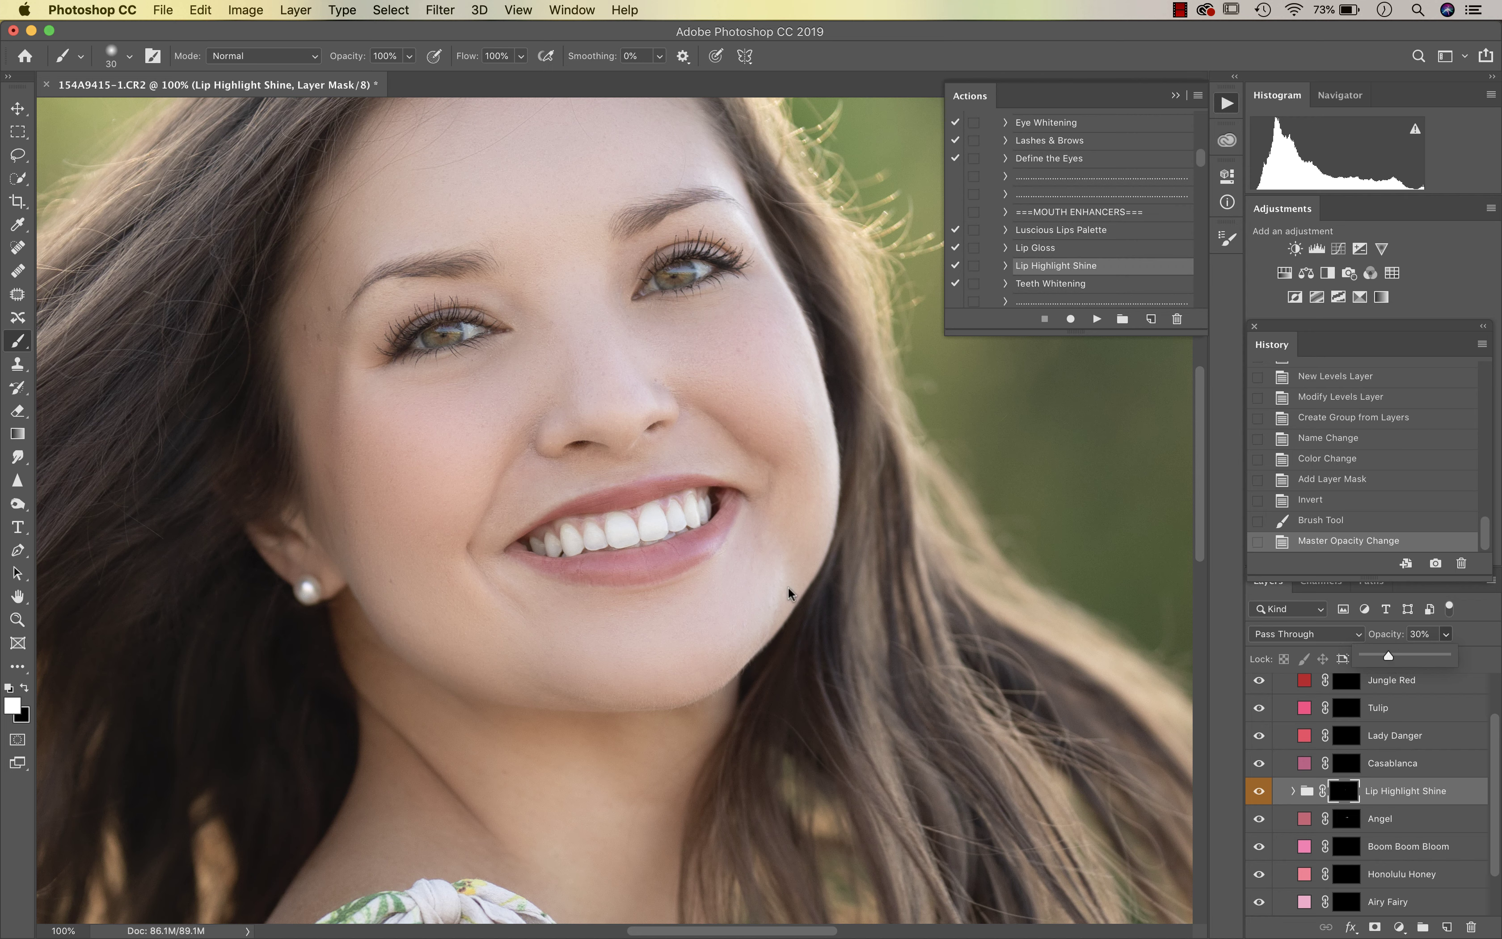
- Brush more shine onto the lower lip with a 45 px brush and reduce the Lip Highlight Shine group's opacity to 20%
key("bracketright")
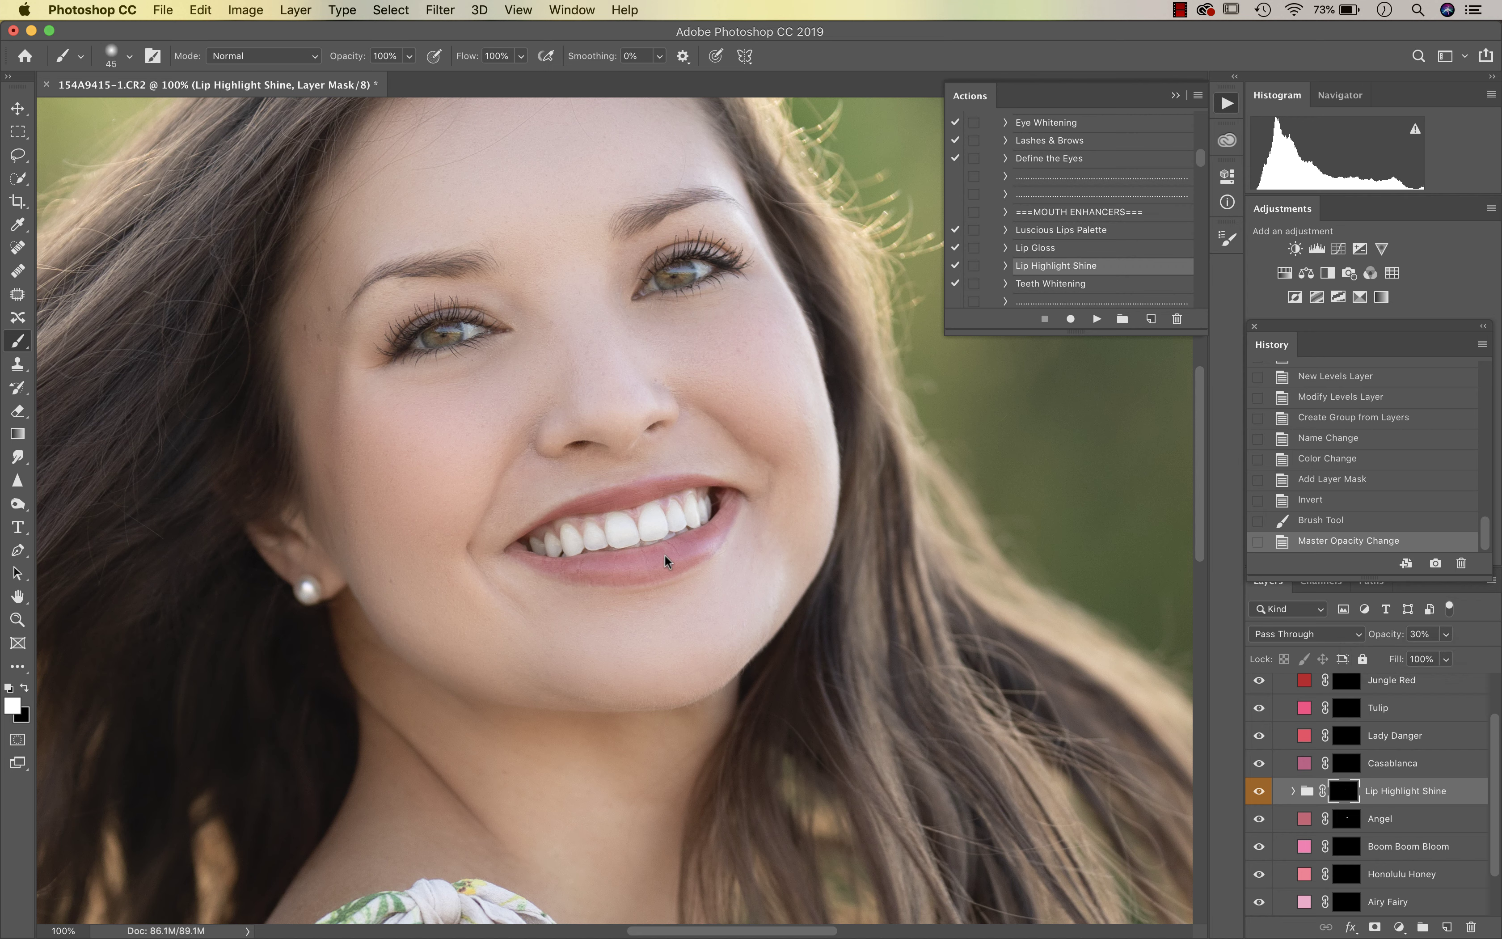
left_click_drag(674, 562, 707, 545)
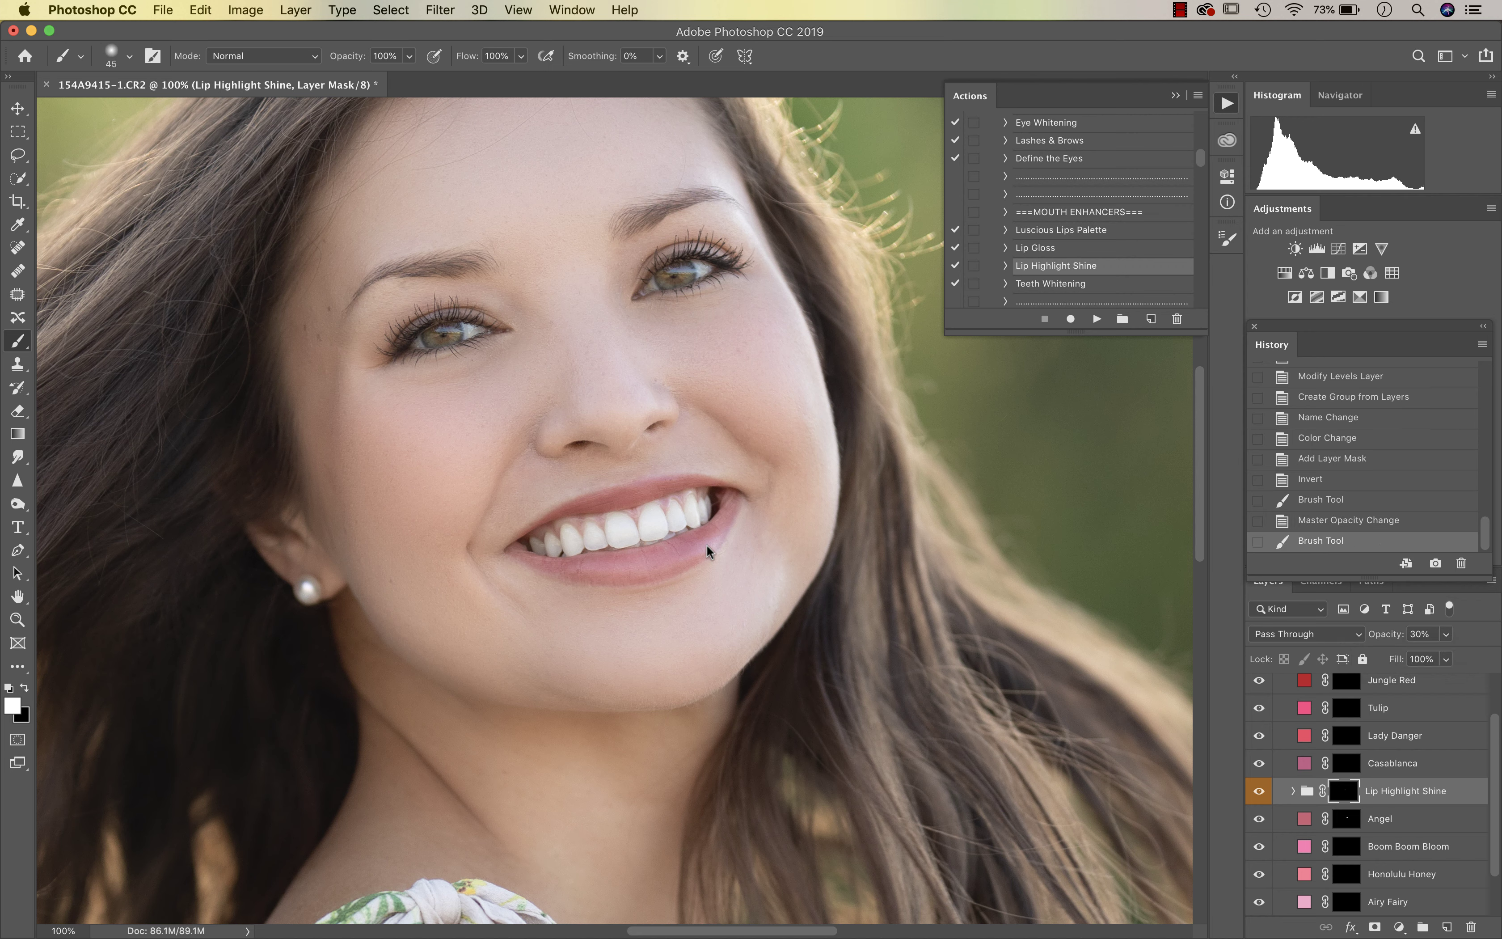
left_click_drag(1432, 656, 1421, 650)
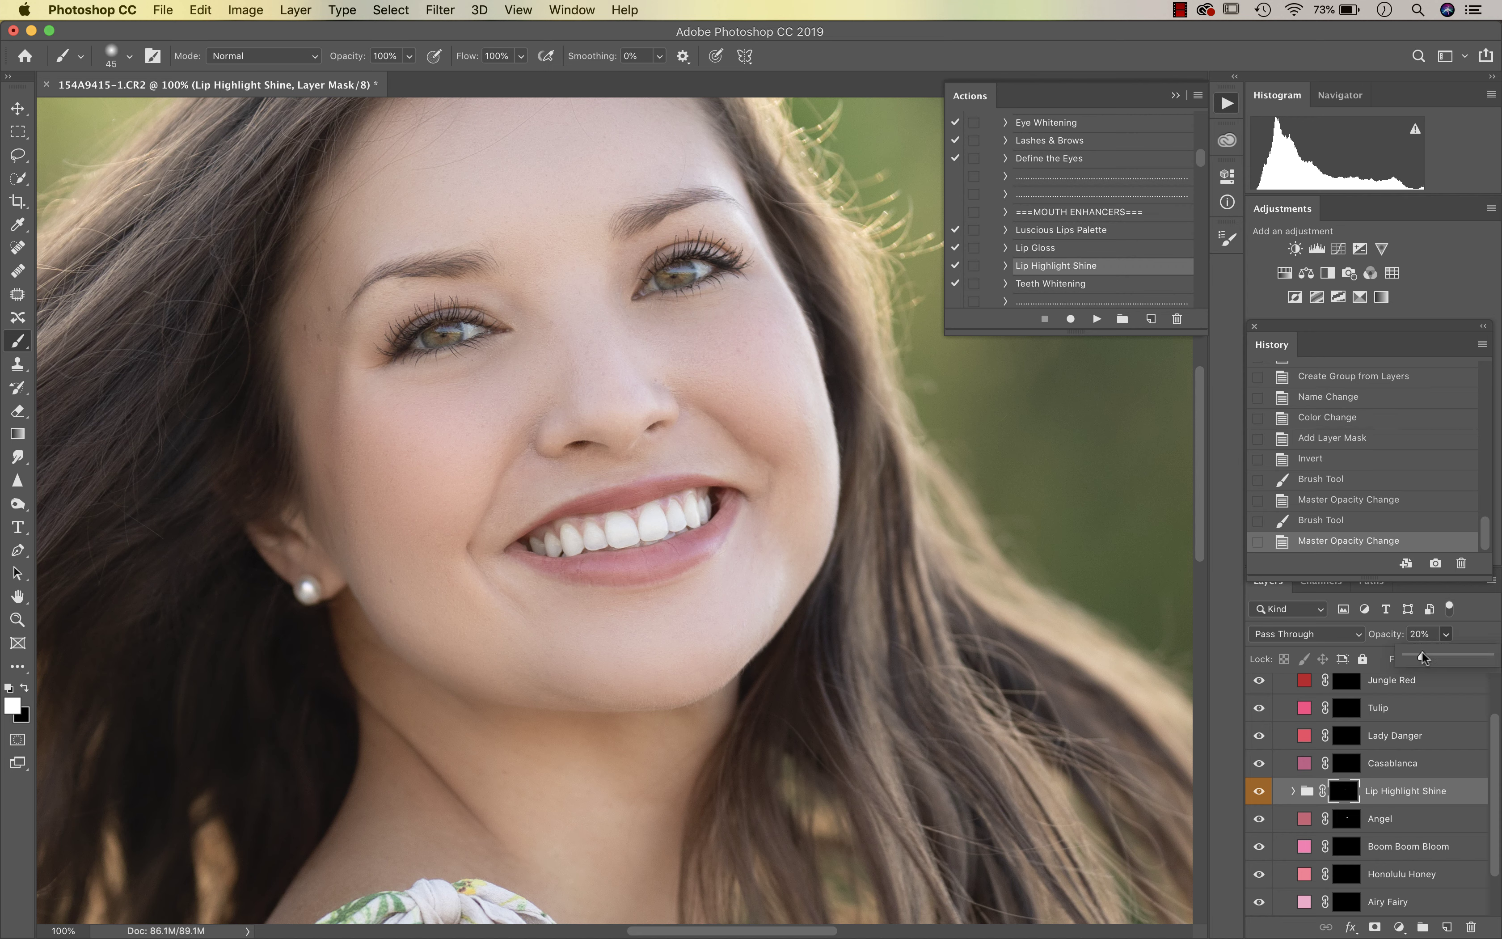
- Compare the lips with the Lip Highlight Shine group off and on, and flatten the image
left_click(1260, 793)
left_click(1260, 793)
left_click(1260, 794)
left_click(1260, 793)
left_click(1260, 793)
key("super+minus")
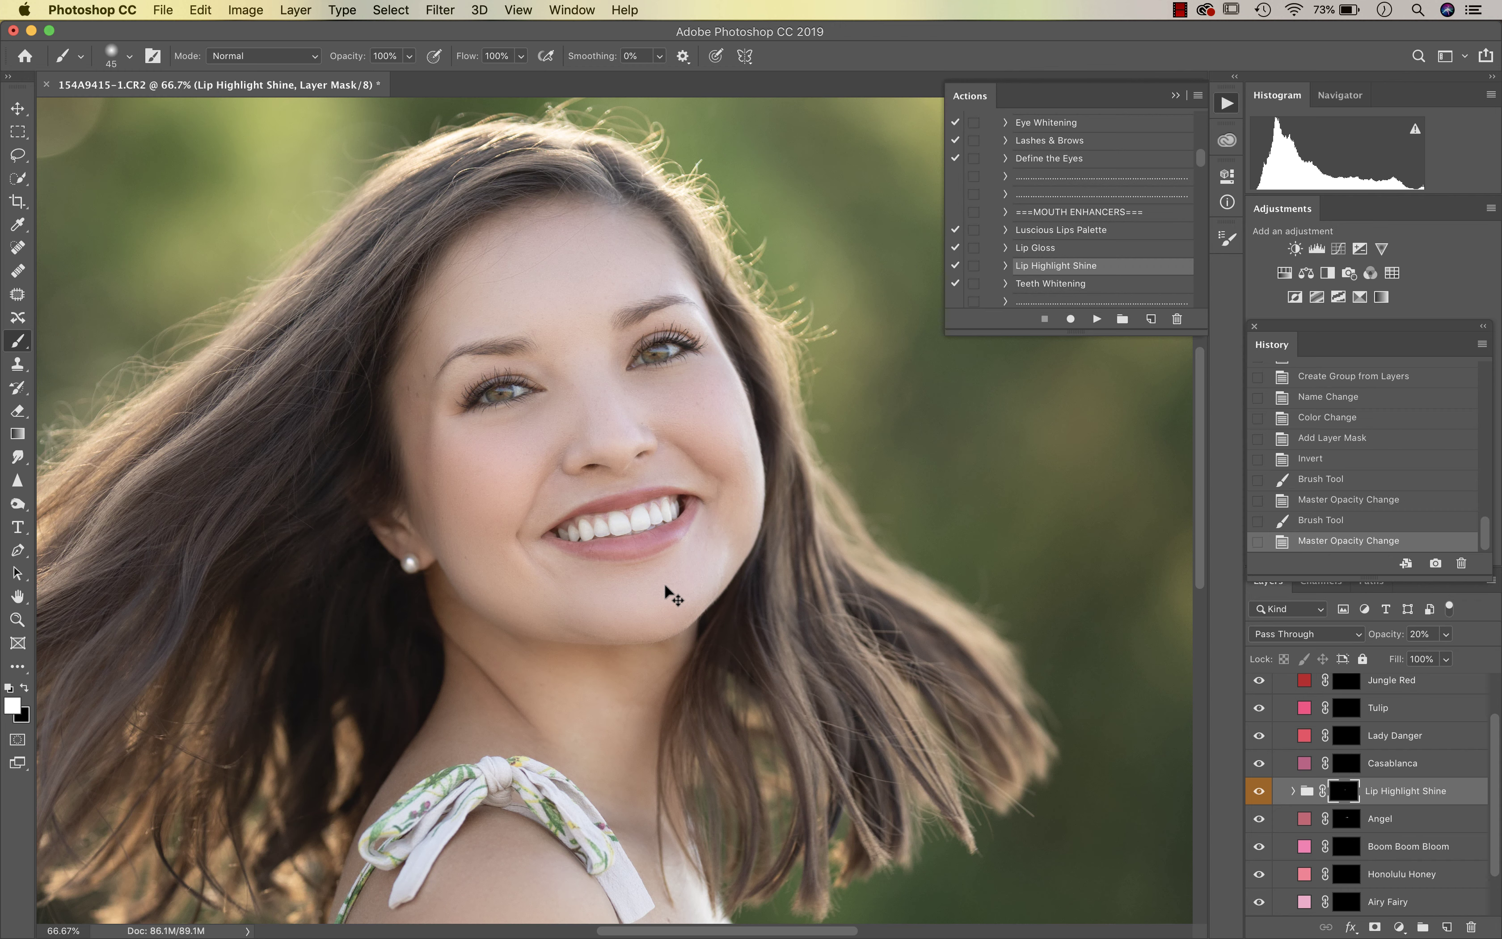
key("super+shift+e")
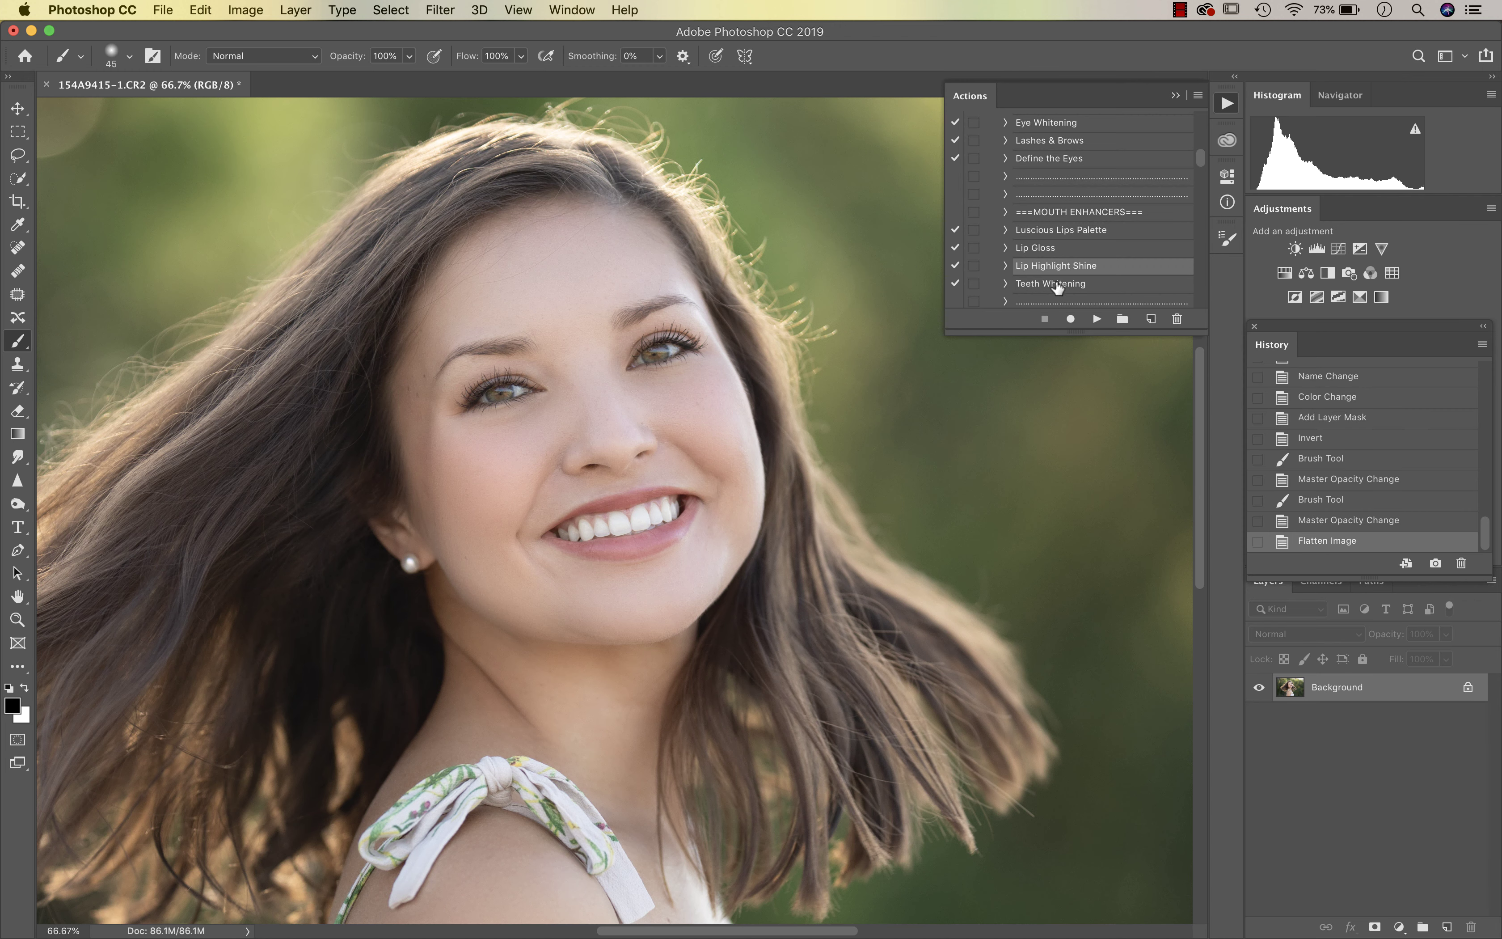
- Run the Intensify Backlight Highlights action from the Hair Enhancers section
scroll(1053, 287, "down", 3)
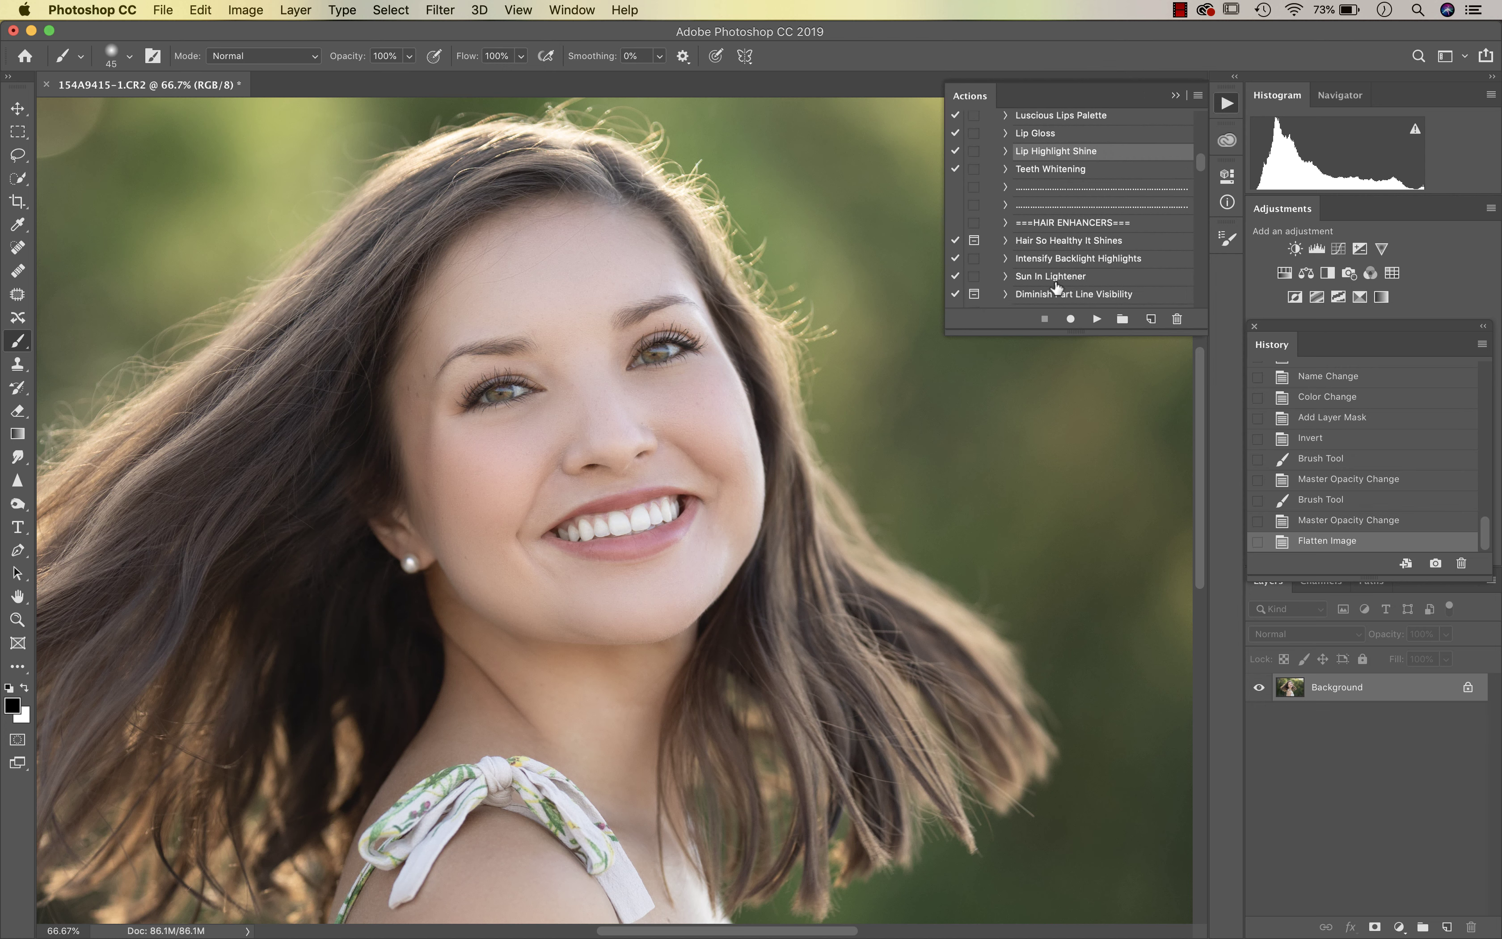
scroll(1058, 267, "down", 1)
left_click(1068, 230)
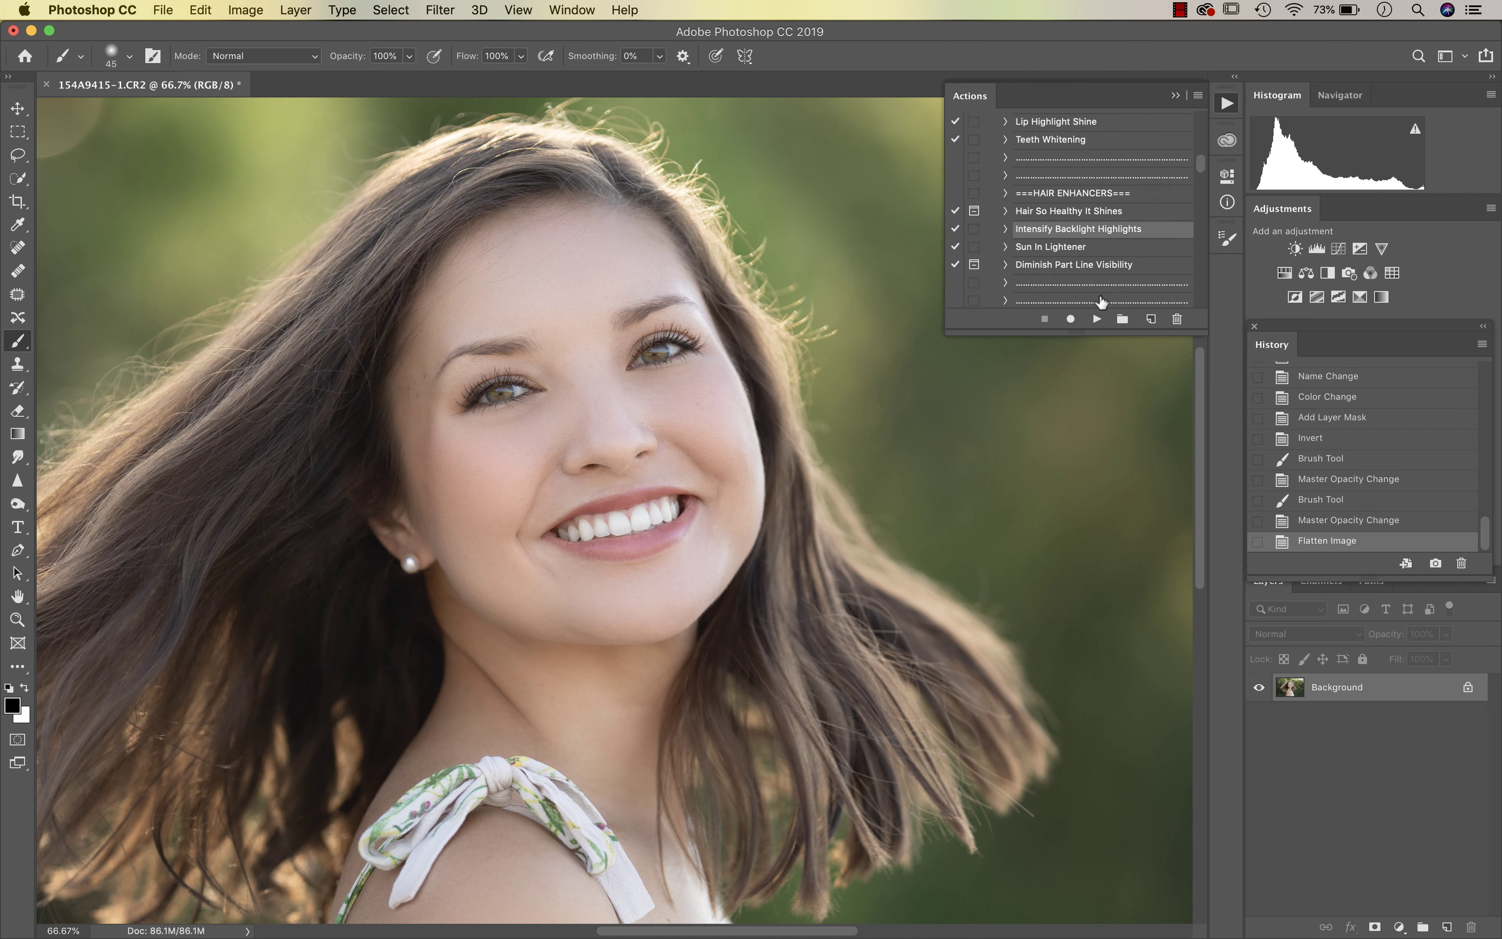
left_click(1097, 319)
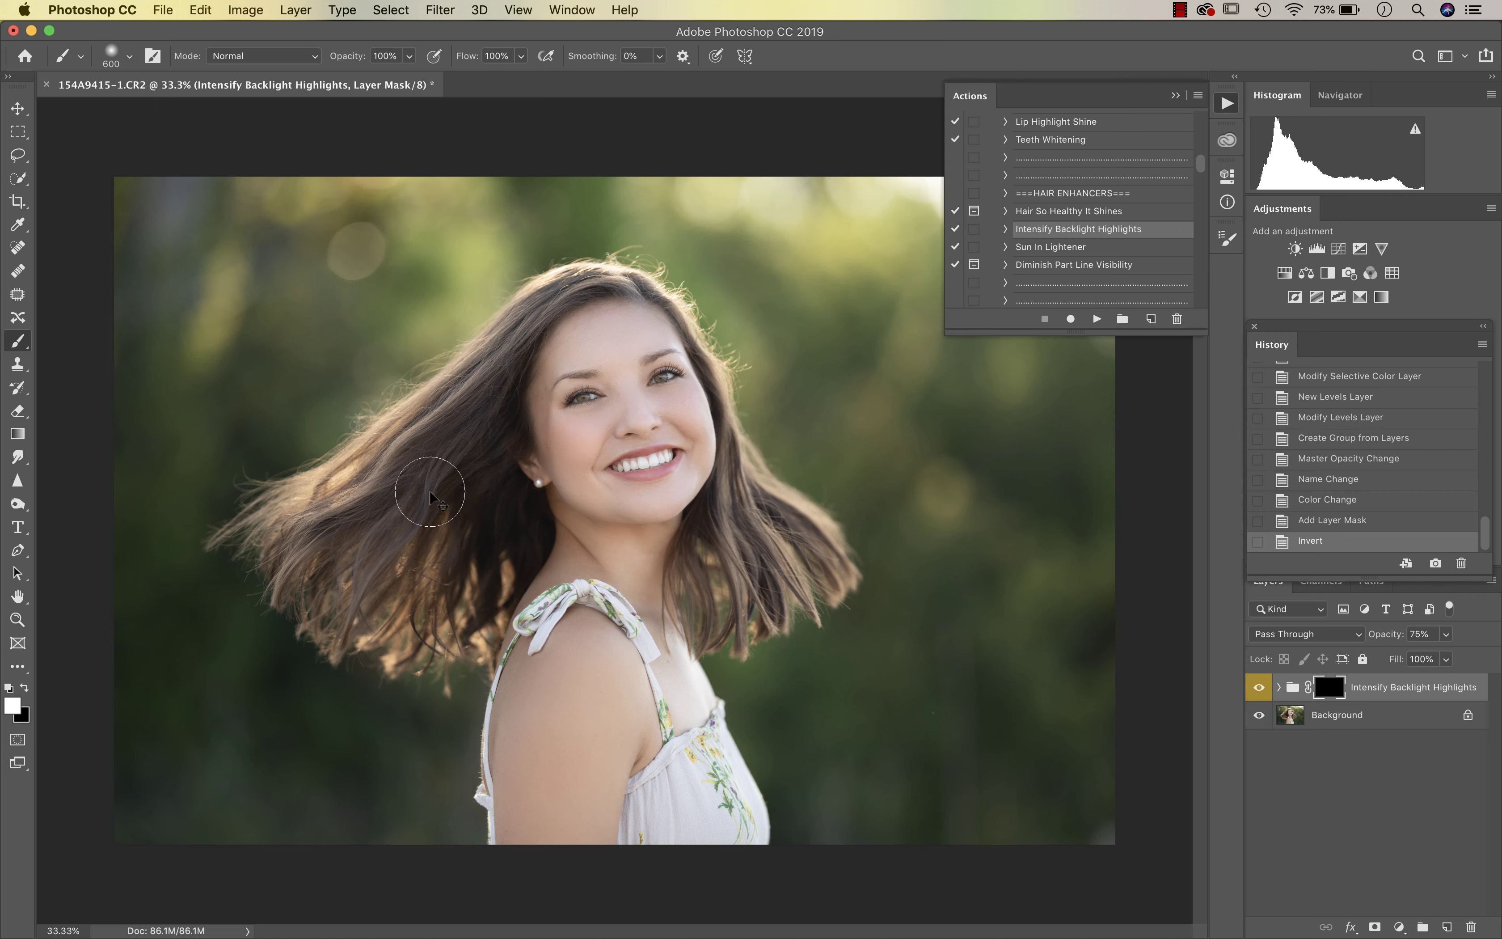
- Paint white on the Intensify Backlight Highlights mask over the hair with a 600 px brush, using 250 px for the crown and smaller side
mouse_move(410, 513)
left_mouse_down()
mouse_move(349, 514)
mouse_move(370, 488)
mouse_move(298, 511)
left_mouse_up()
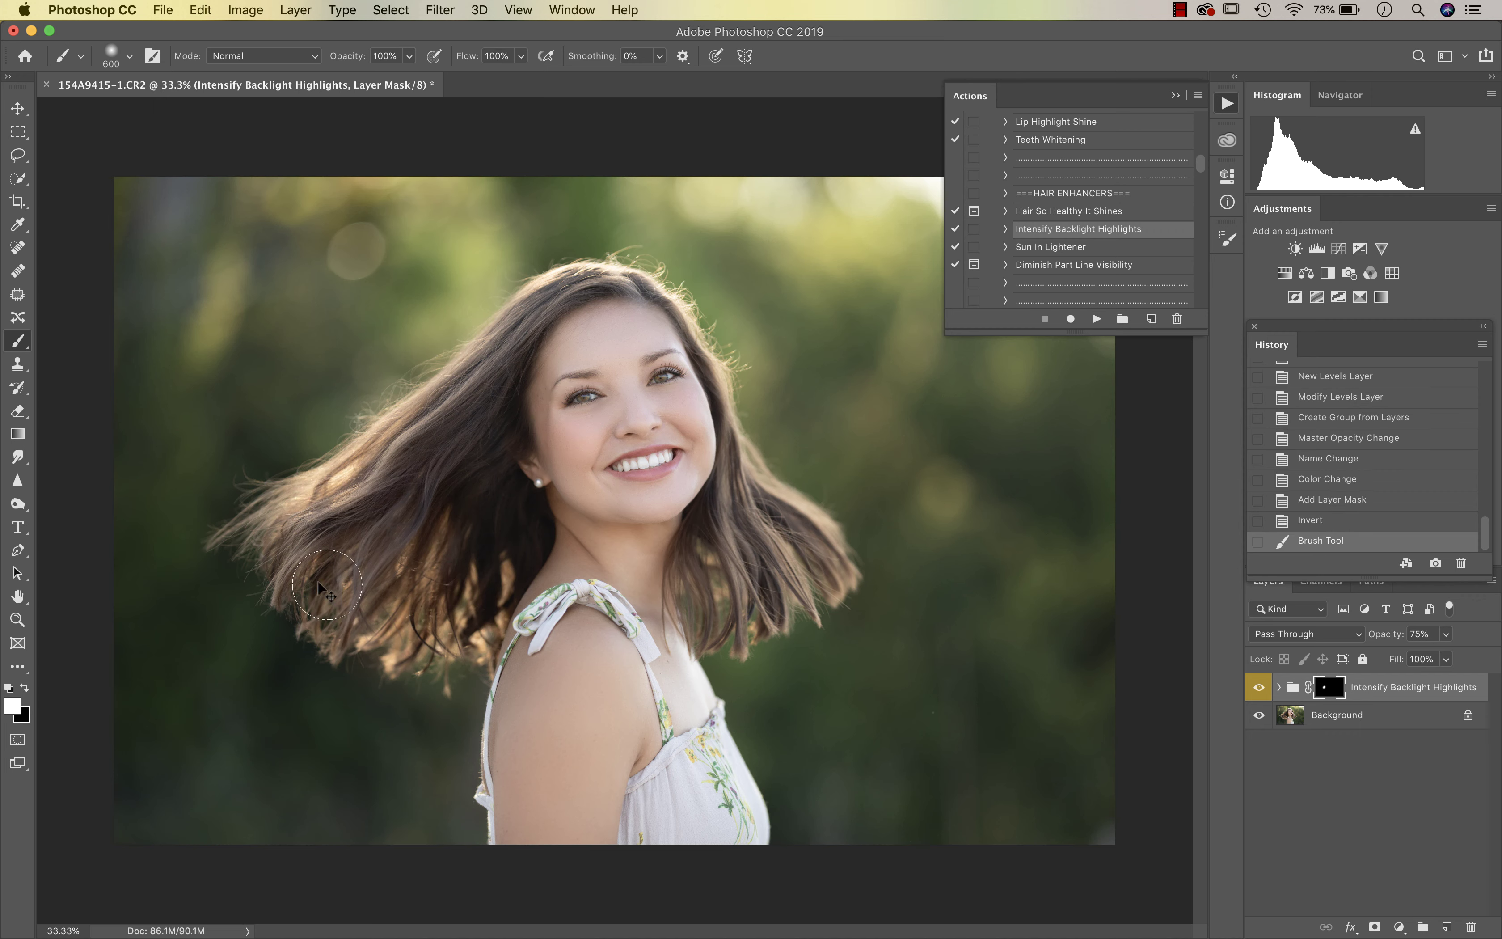
left_click_drag(398, 460, 460, 398)
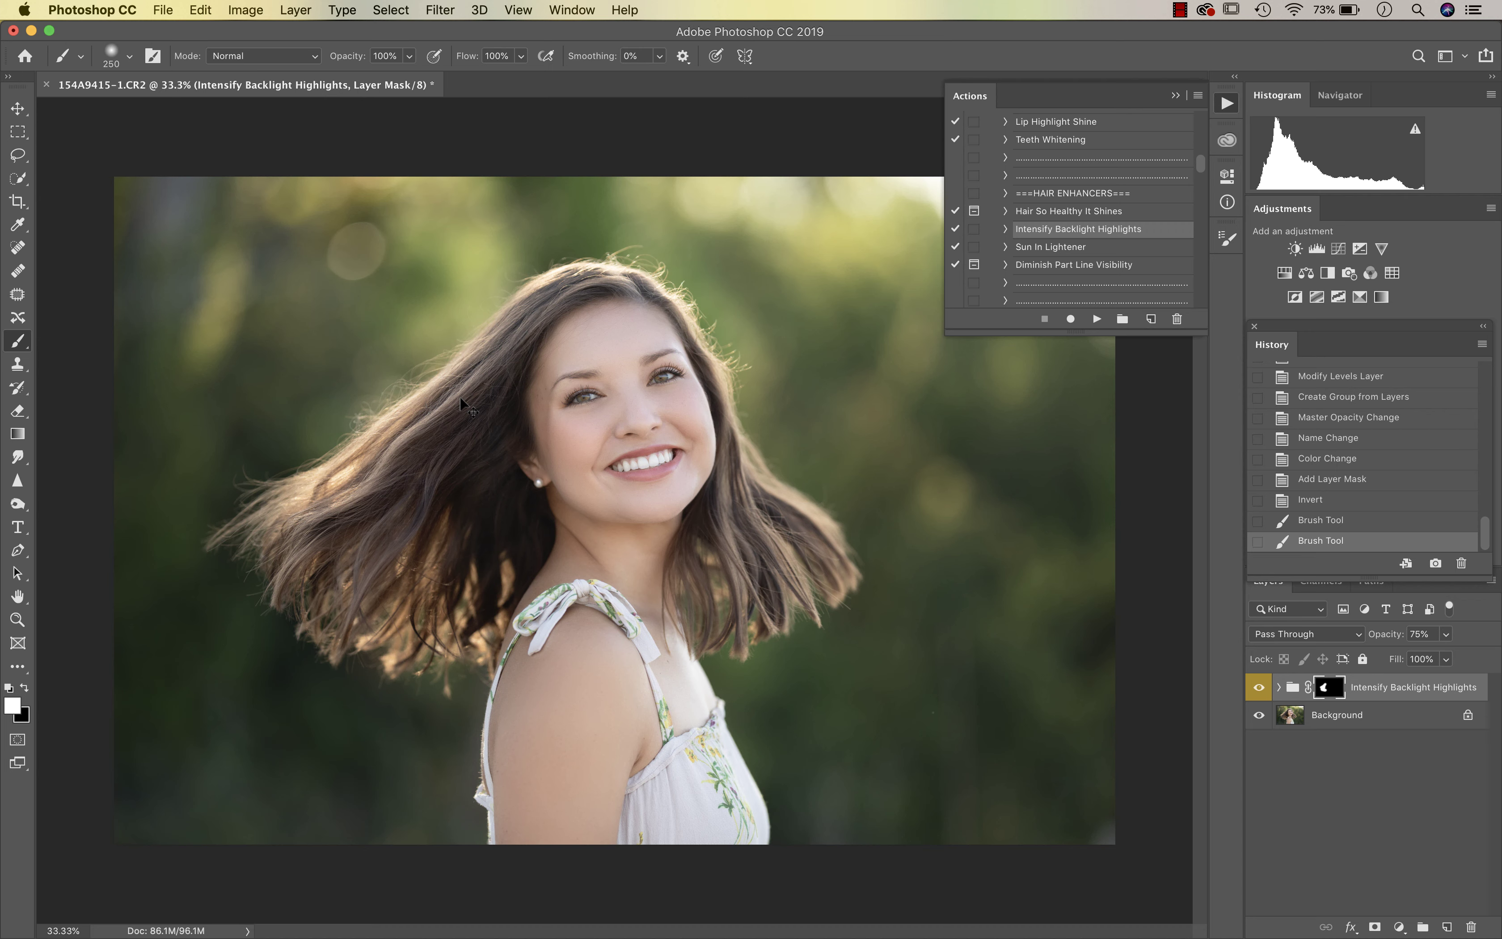
key("bracketleft")
mouse_move(547, 304)
left_mouse_down()
mouse_move(583, 291)
mouse_move(689, 366)
left_mouse_up()
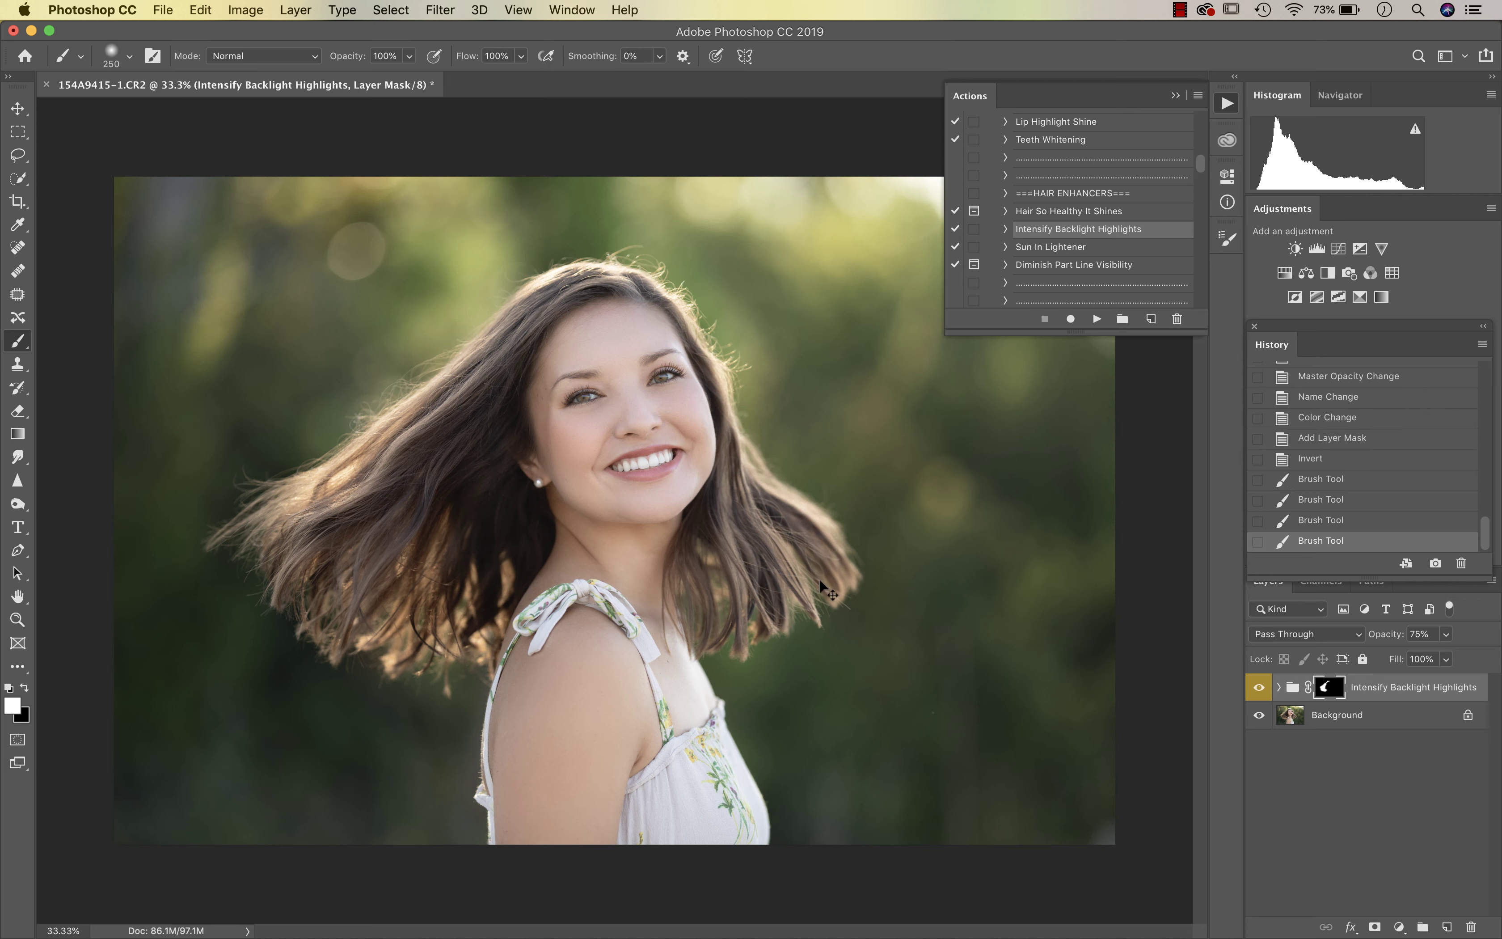
mouse_move(820, 579)
left_mouse_down()
mouse_move(764, 643)
mouse_move(731, 564)
mouse_move(826, 602)
left_mouse_up()
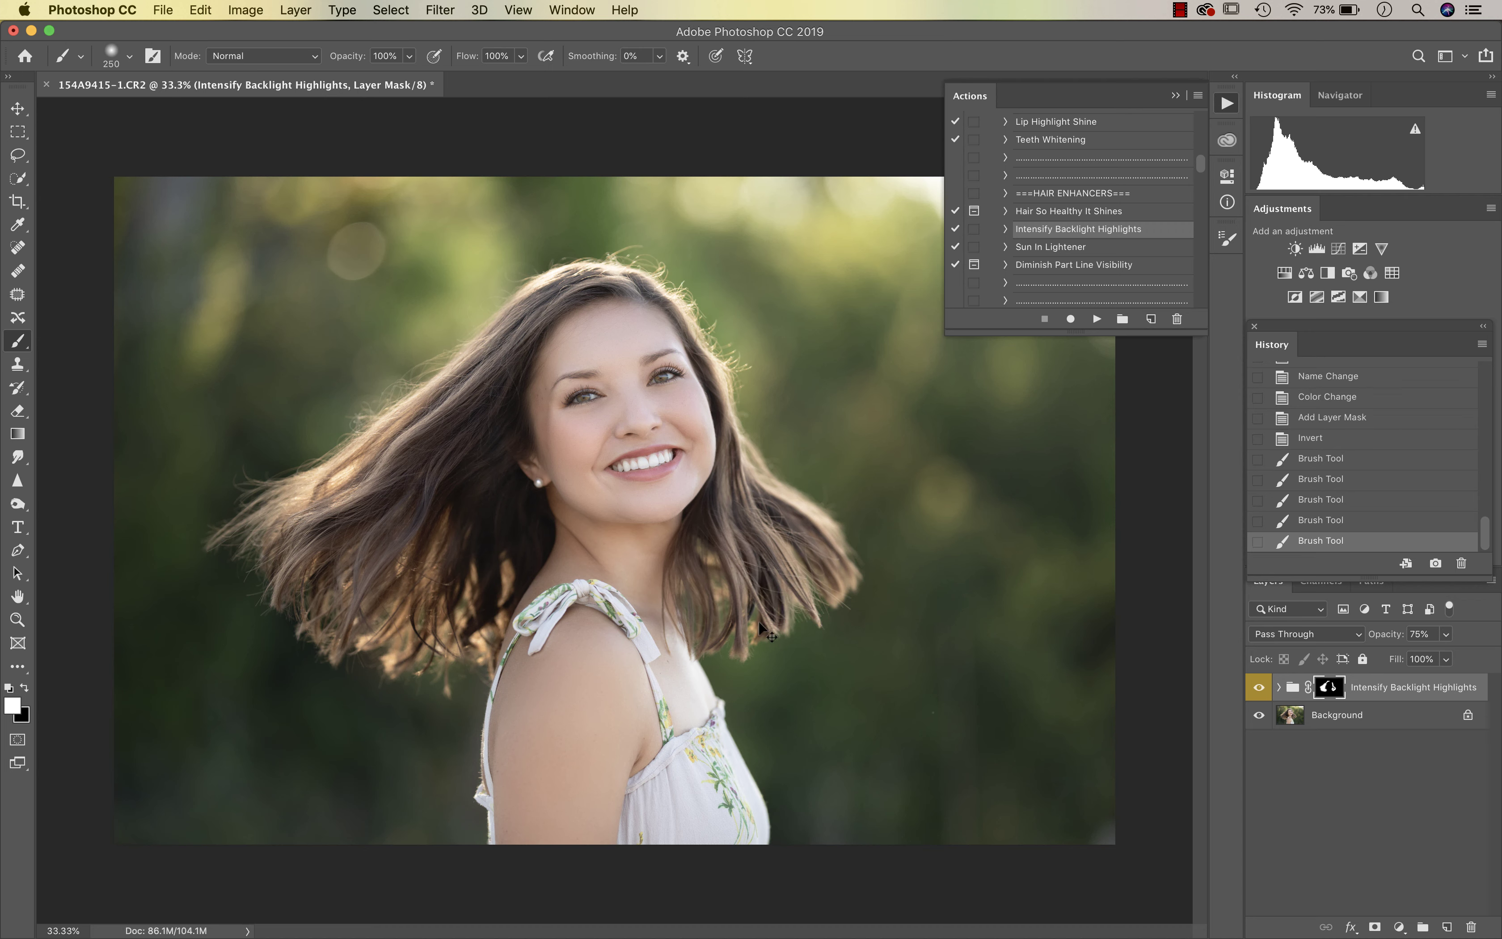
- Compare the hair with the Intensify Backlight Highlights group off and on, and set the group's opacity to 57%
left_click(1259, 687)
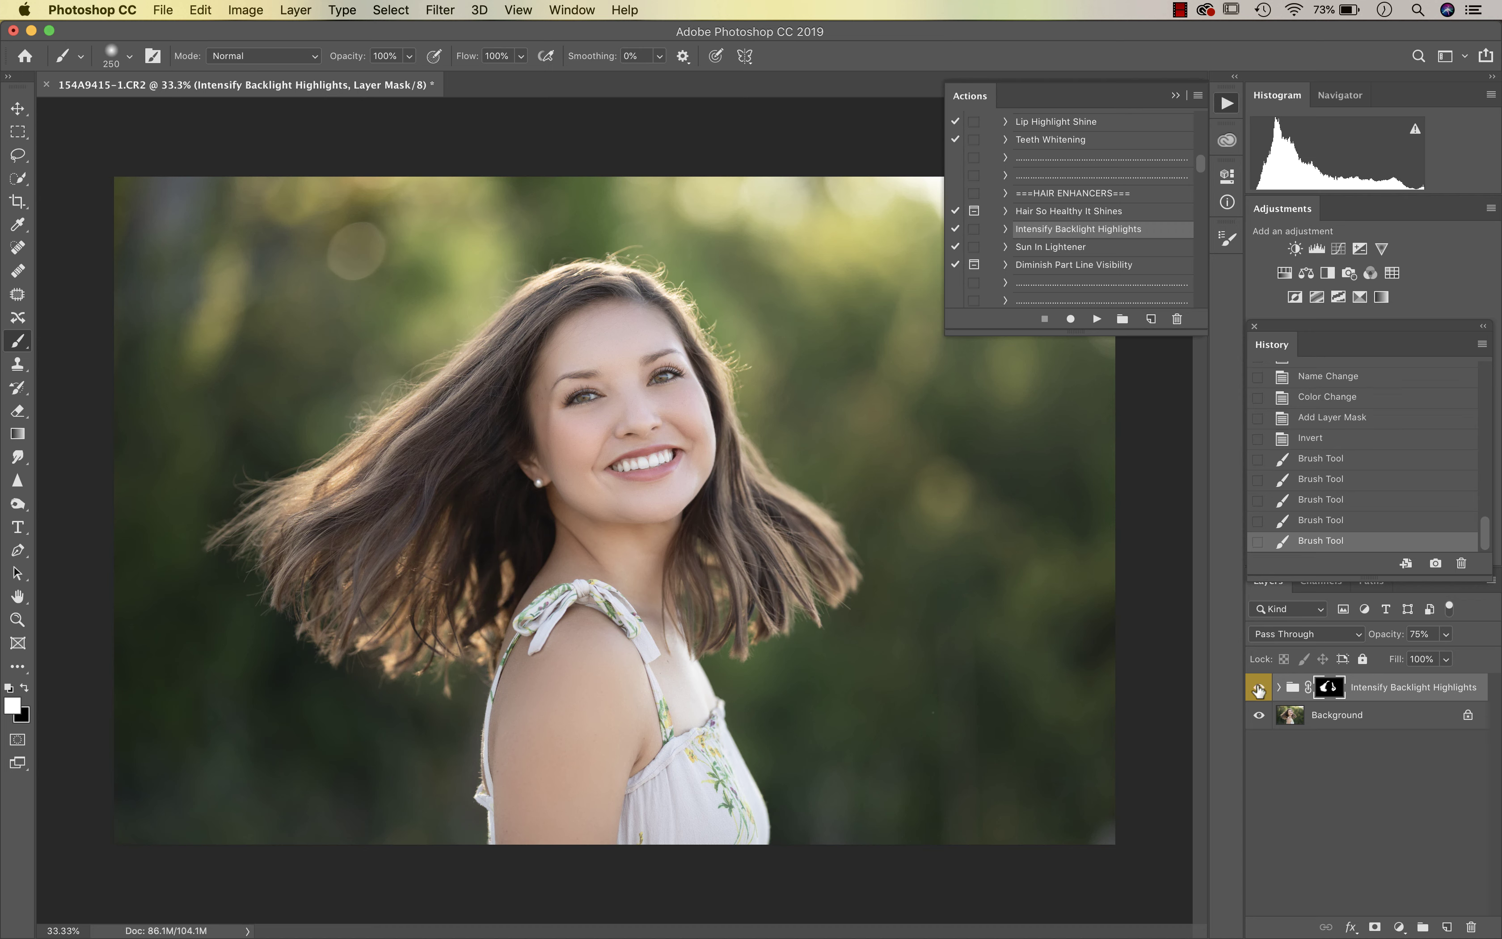
left_click(1259, 687)
left_click(1259, 687)
left_click(1259, 688)
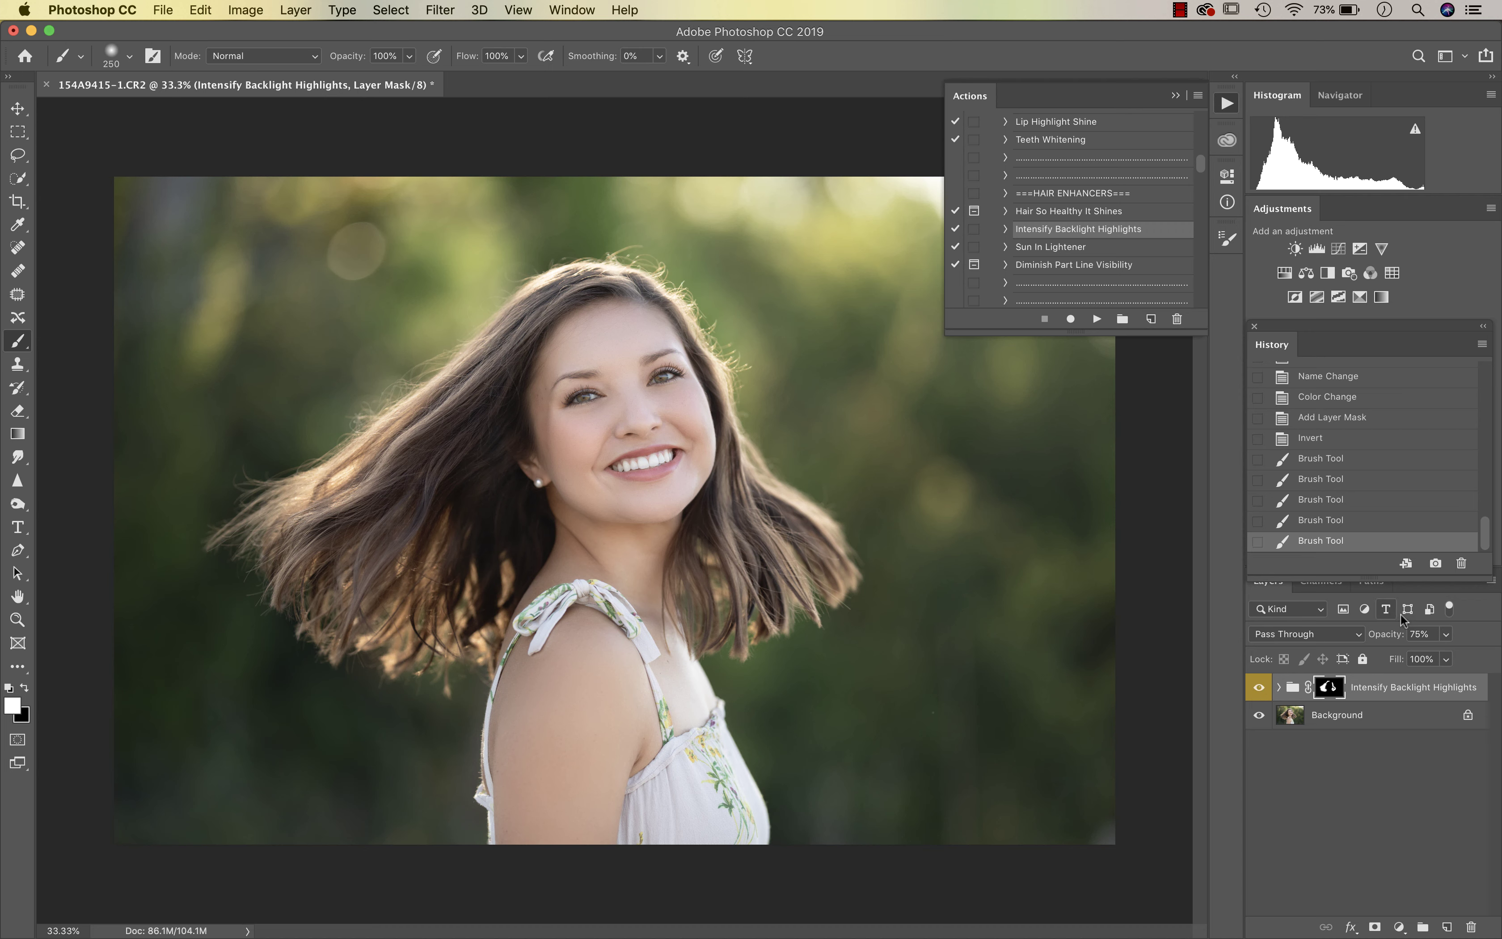
left_click(1444, 634)
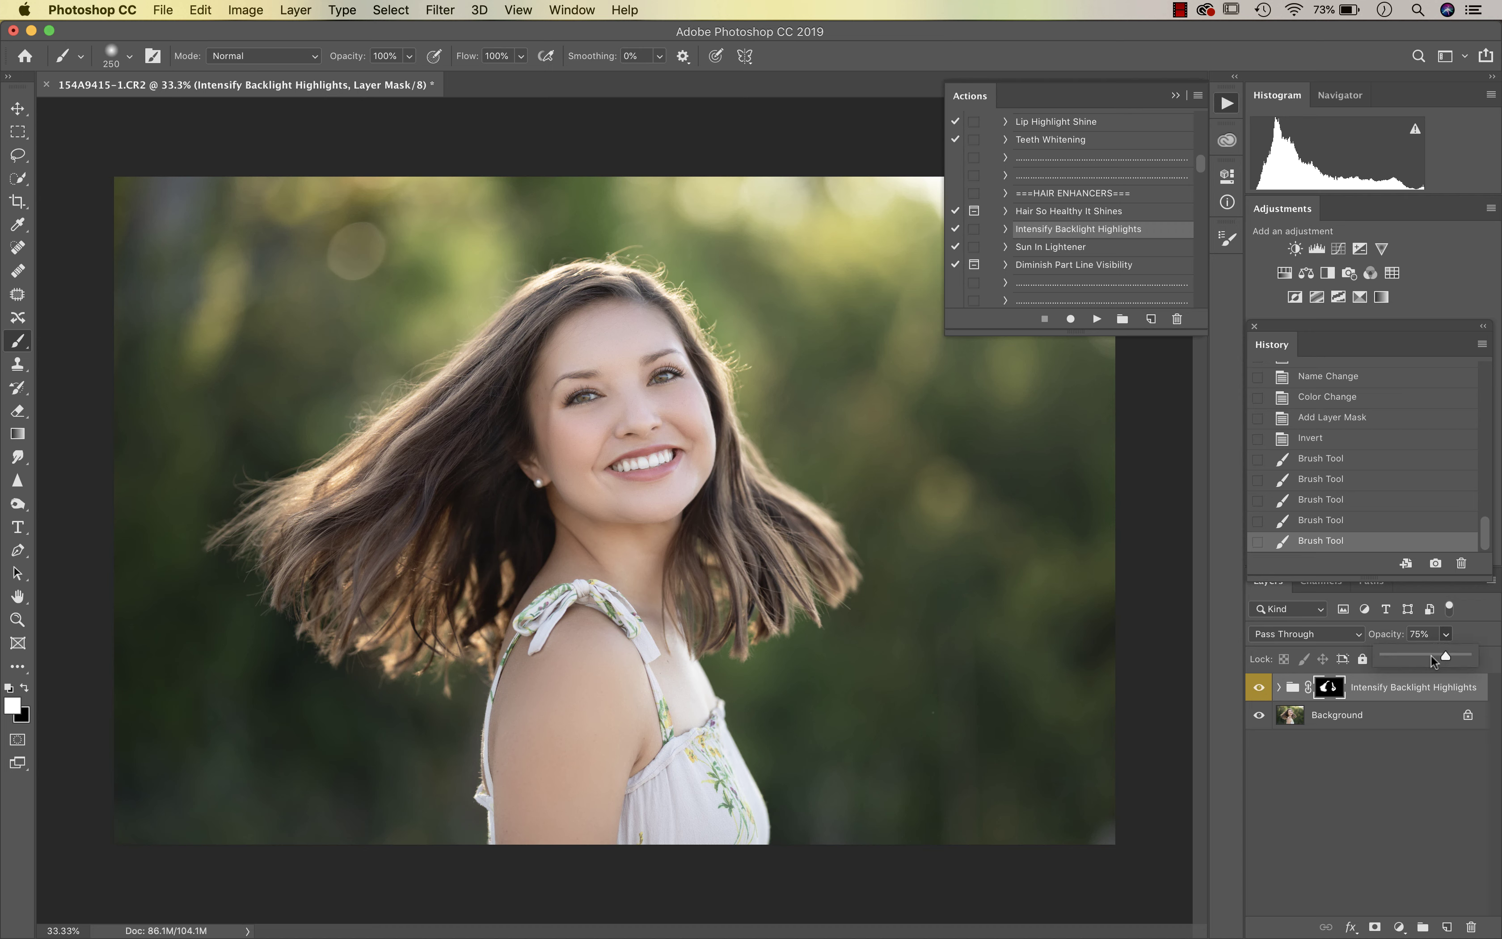
left_click(1430, 654)
left_click(1260, 688)
left_click(1260, 687)
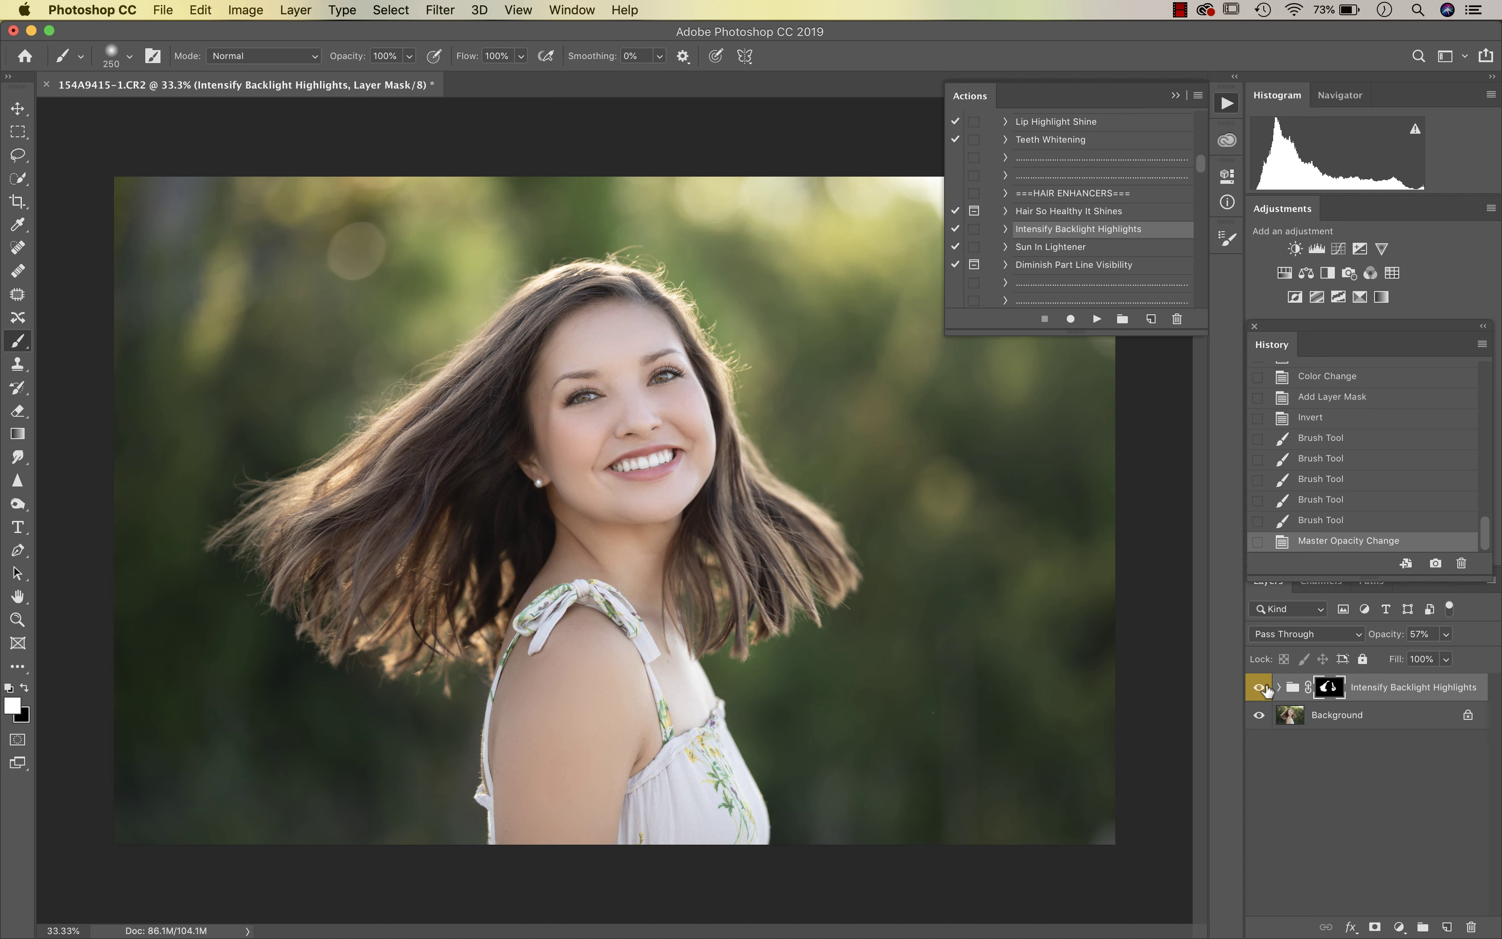
- Run the Paint Me Pretty action and paint white on its mask over the woman's face, body and dress with a 1000 px brush
scroll(1099, 270, "down", 6)
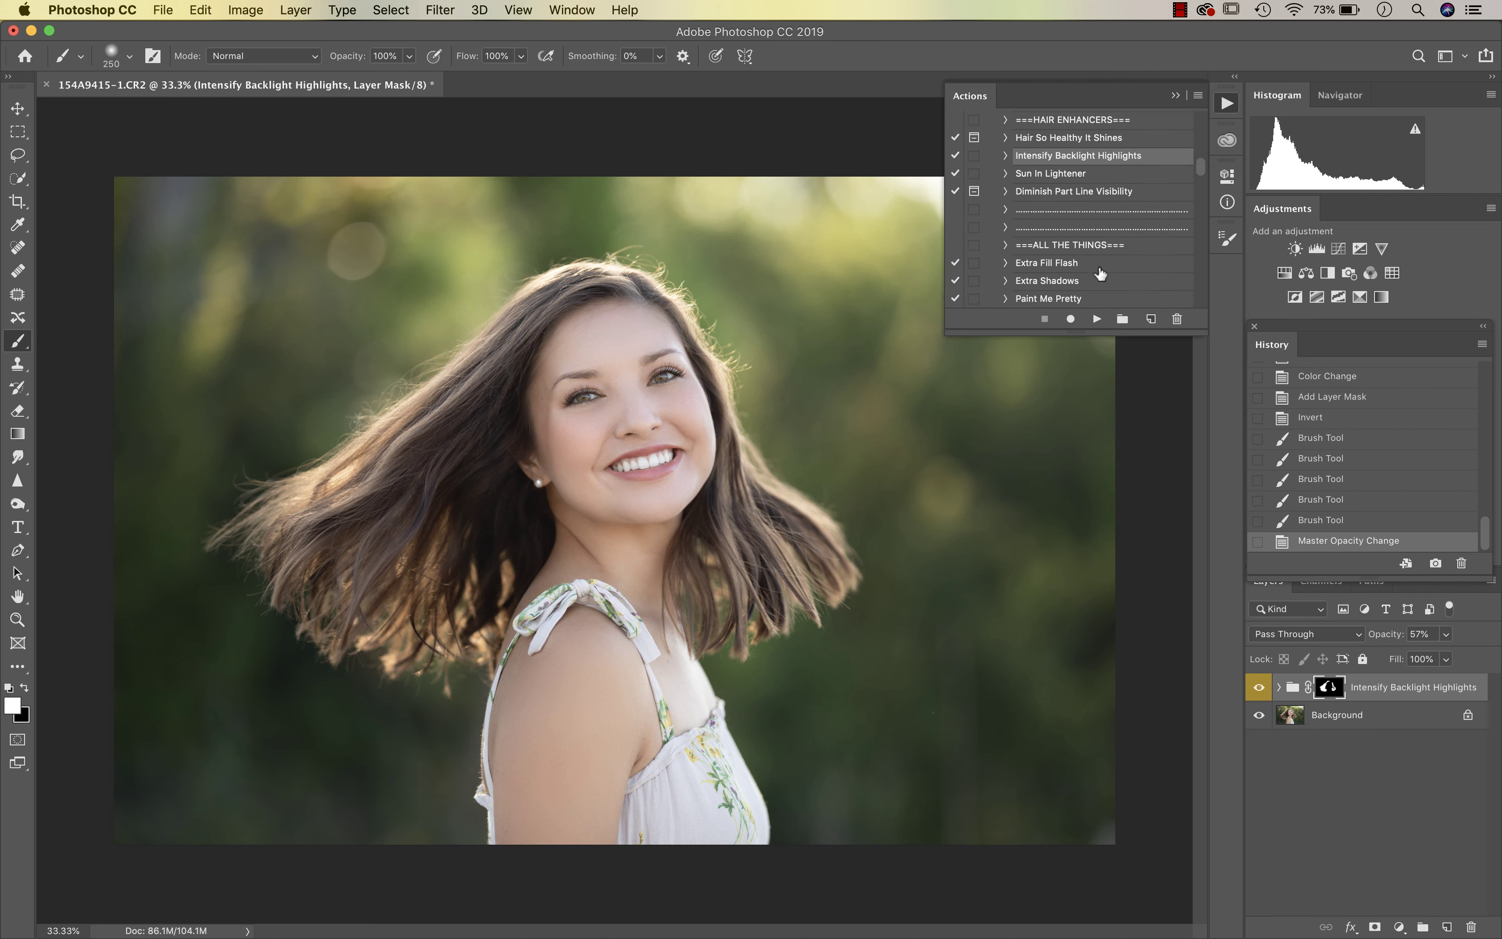
left_click(1059, 260)
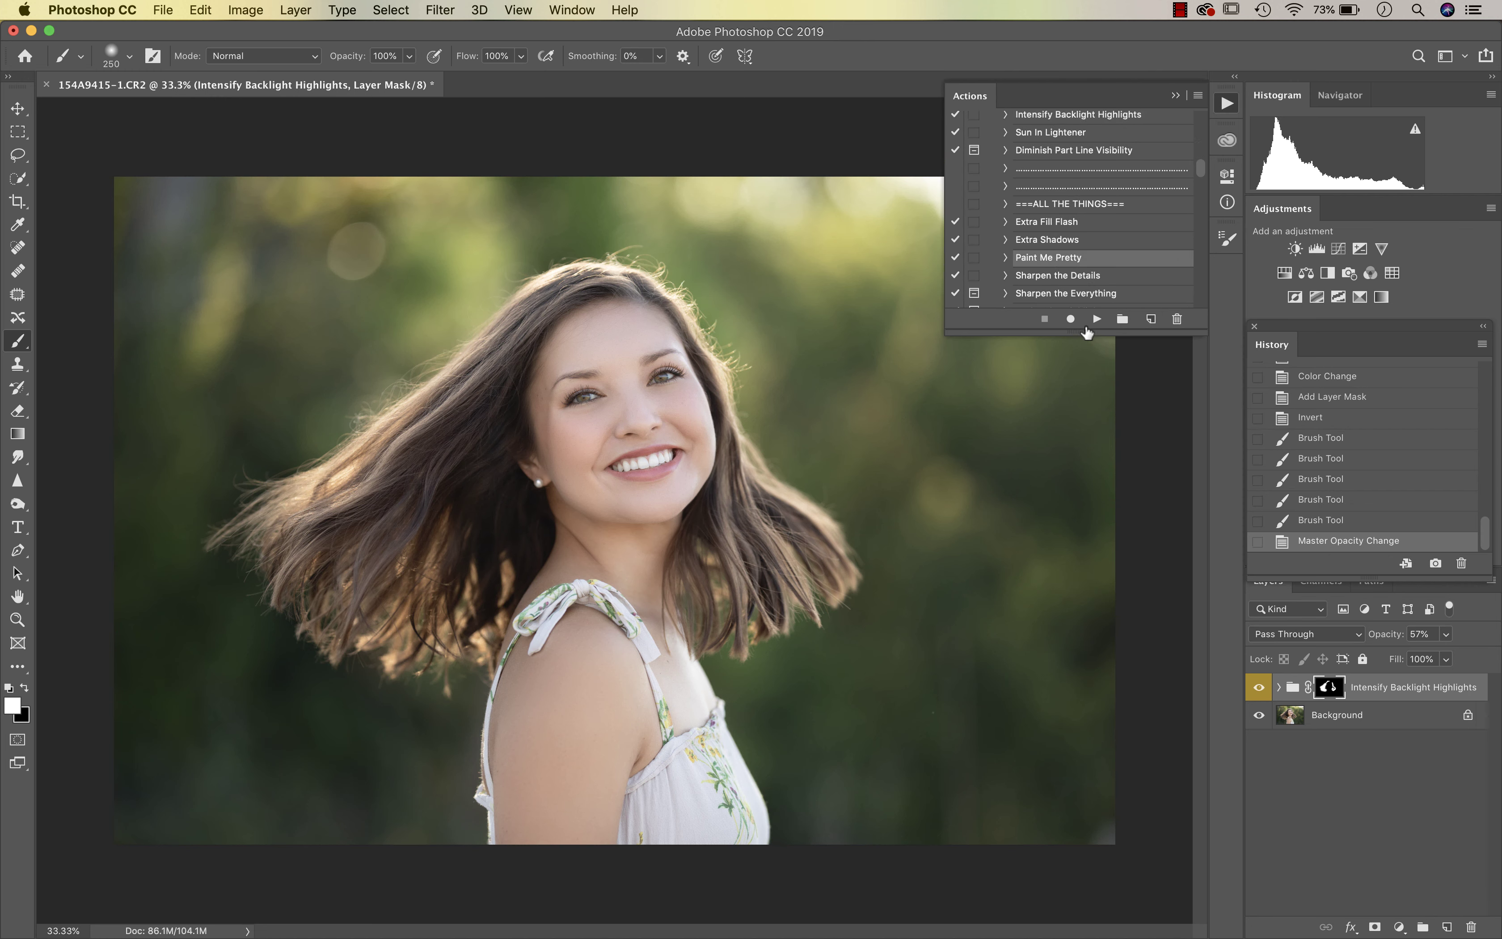
left_click(1096, 321)
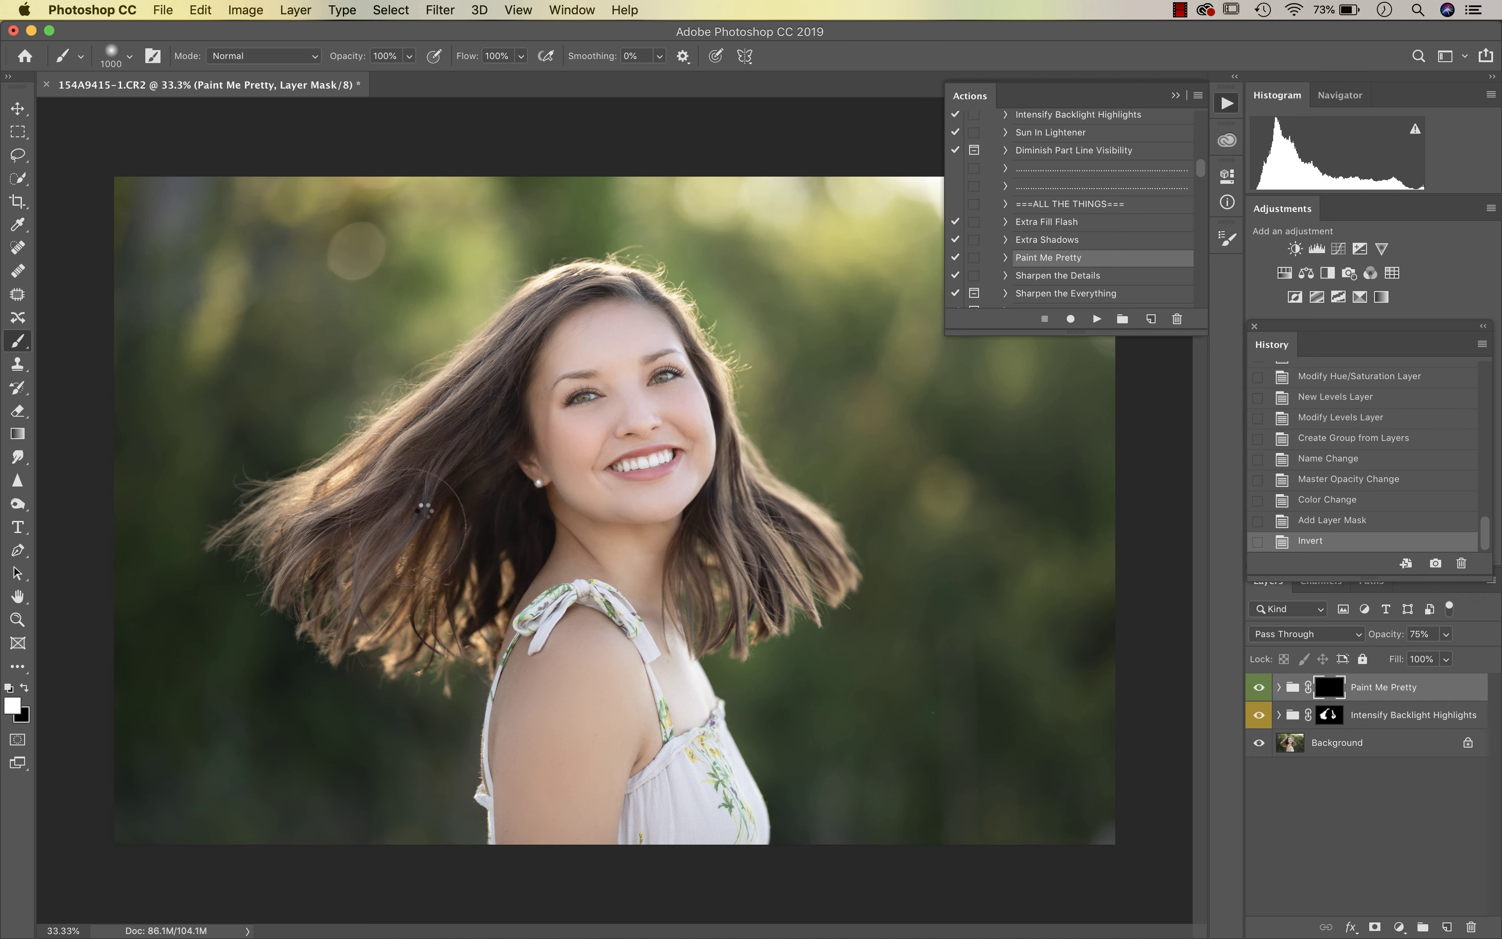
mouse_move(552, 583)
left_mouse_down()
mouse_move(553, 785)
mouse_move(654, 821)
mouse_move(687, 855)
left_mouse_up()
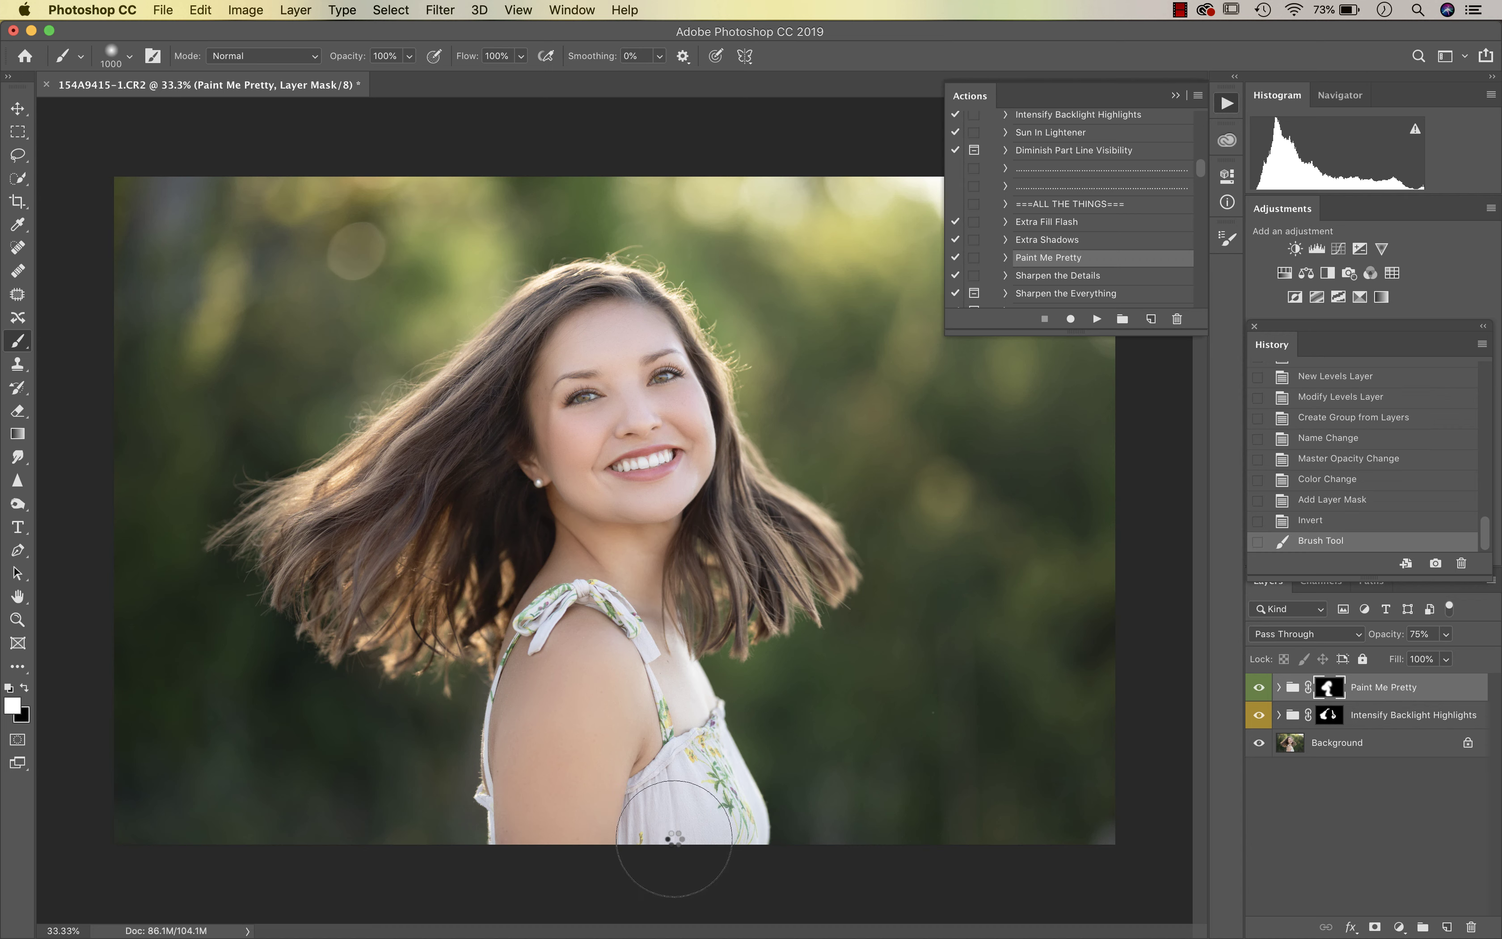
left_click_drag(643, 683, 664, 491)
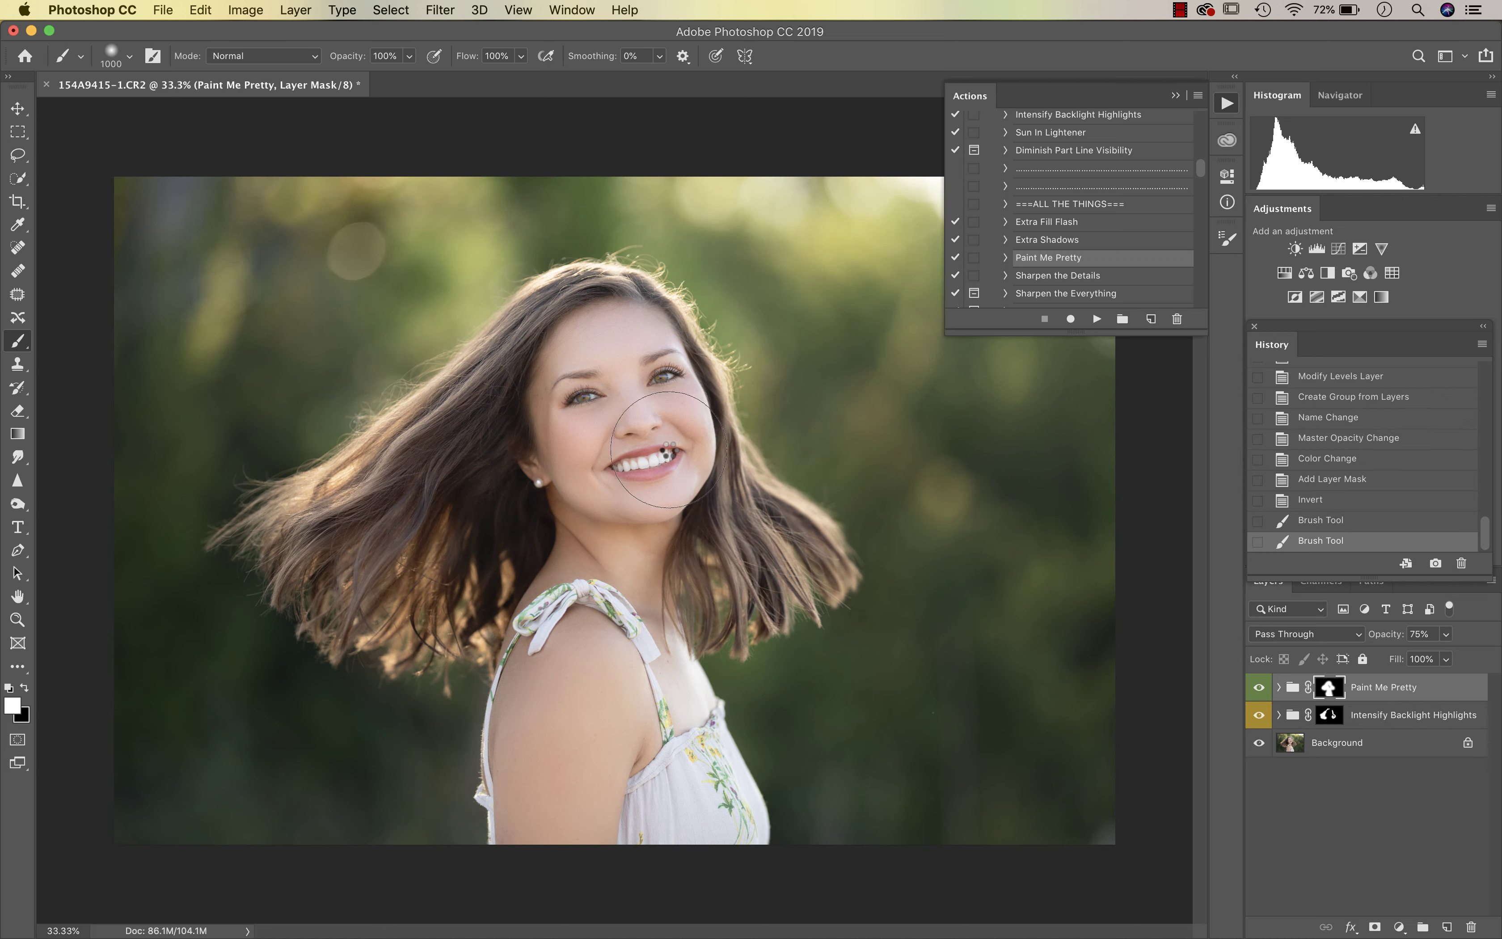
mouse_move(632, 357)
left_mouse_down()
mouse_move(526, 428)
mouse_move(479, 538)
mouse_move(596, 460)
left_mouse_up()
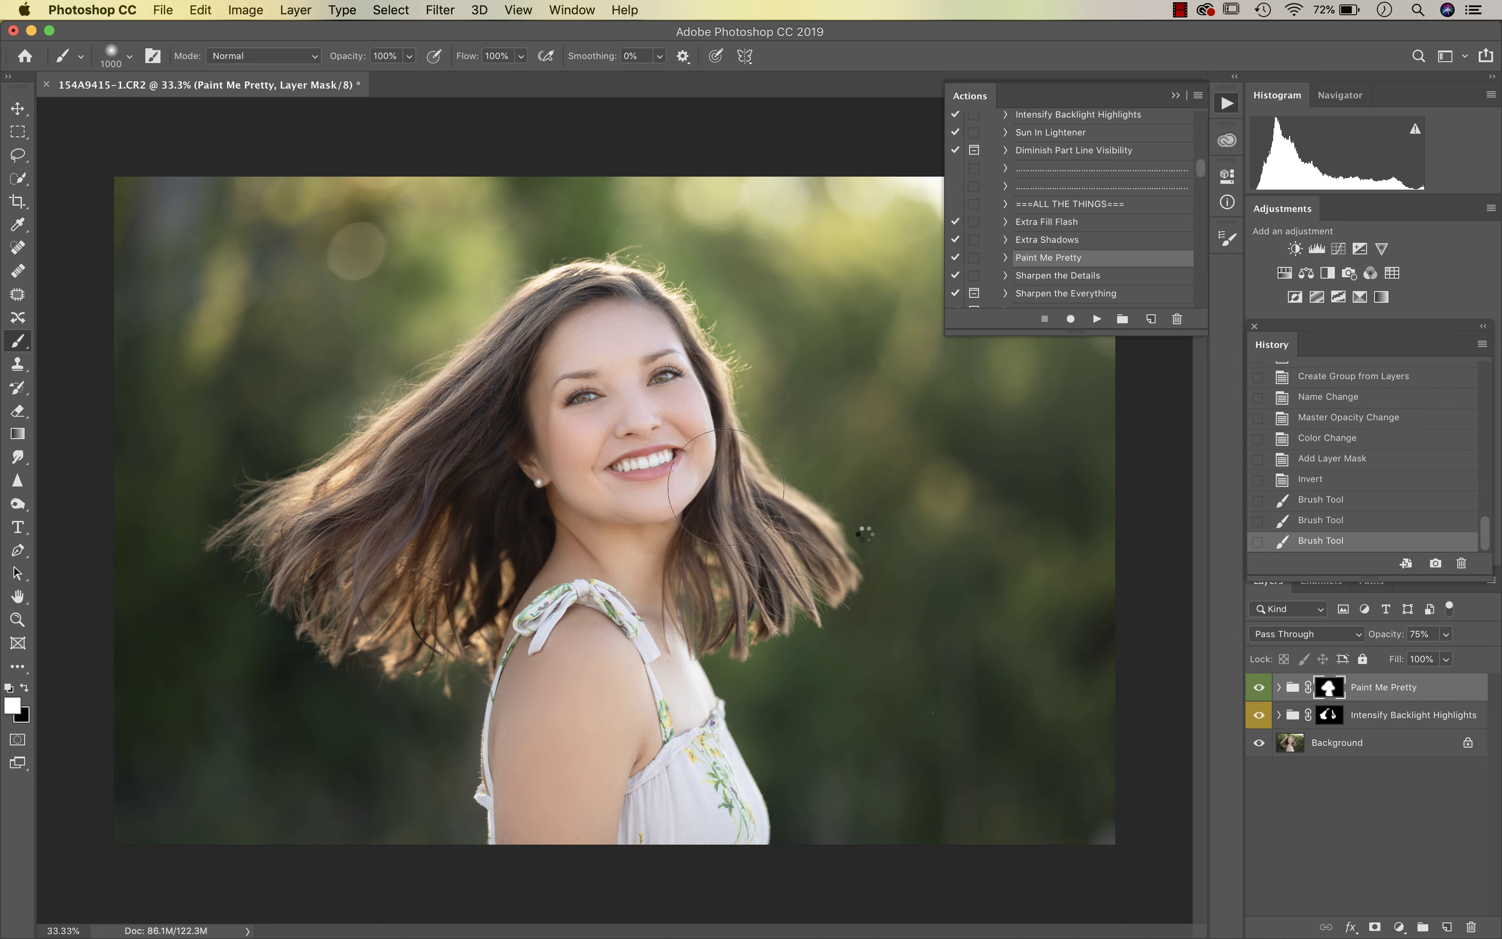
- Compare the Paint Me Pretty group off and on, set its opacity to 53%, and flatten the image
left_click(1259, 688)
left_click(1259, 687)
left_click(1260, 688)
left_click(1260, 687)
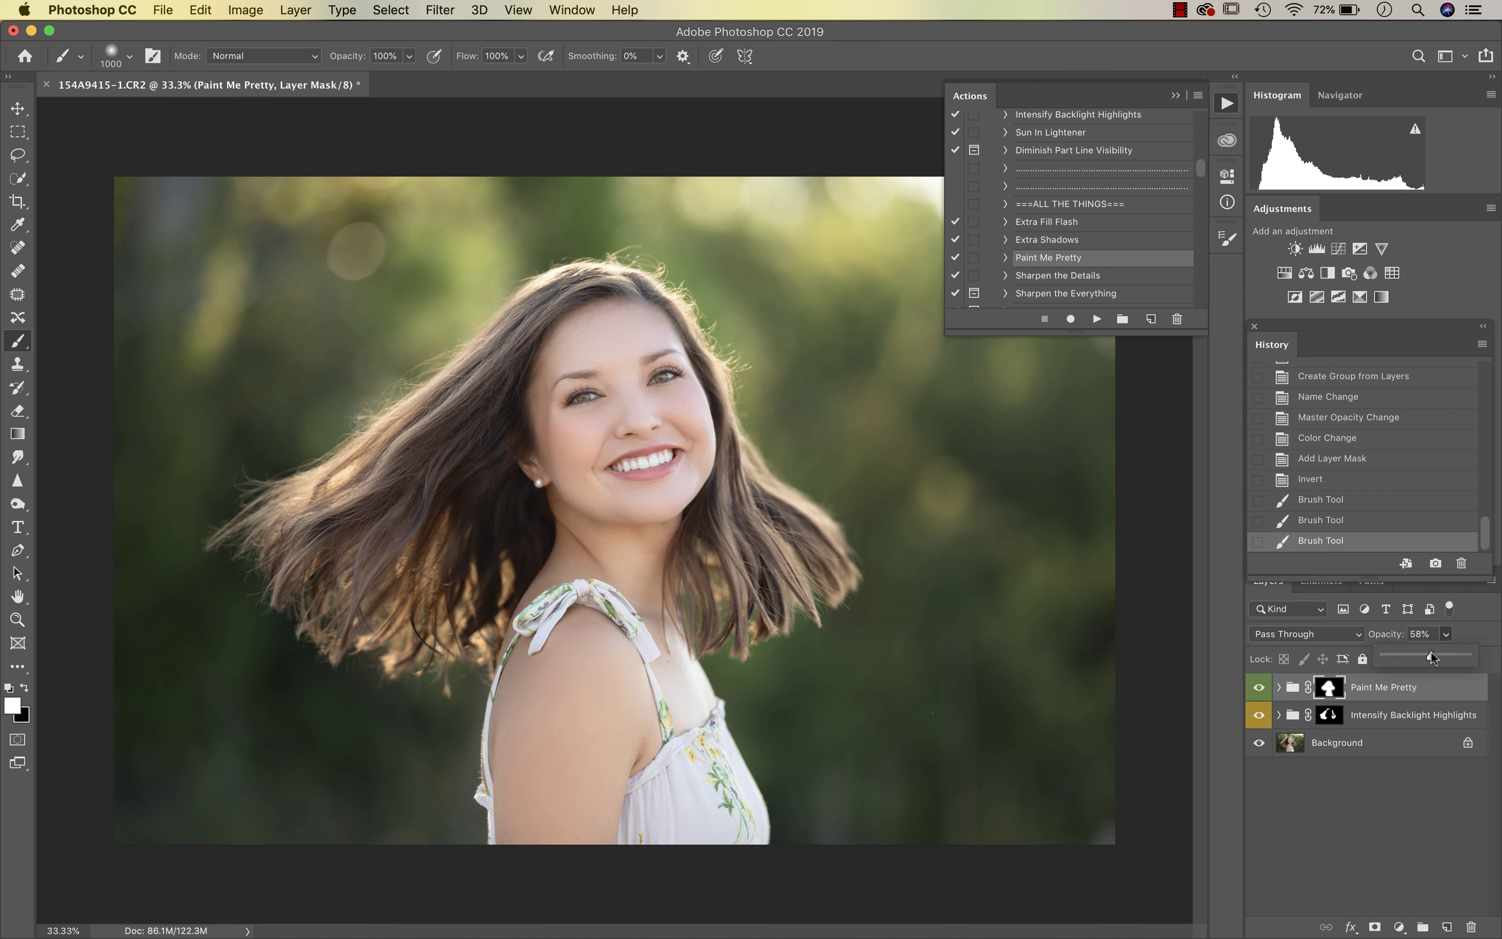
left_click(1430, 652)
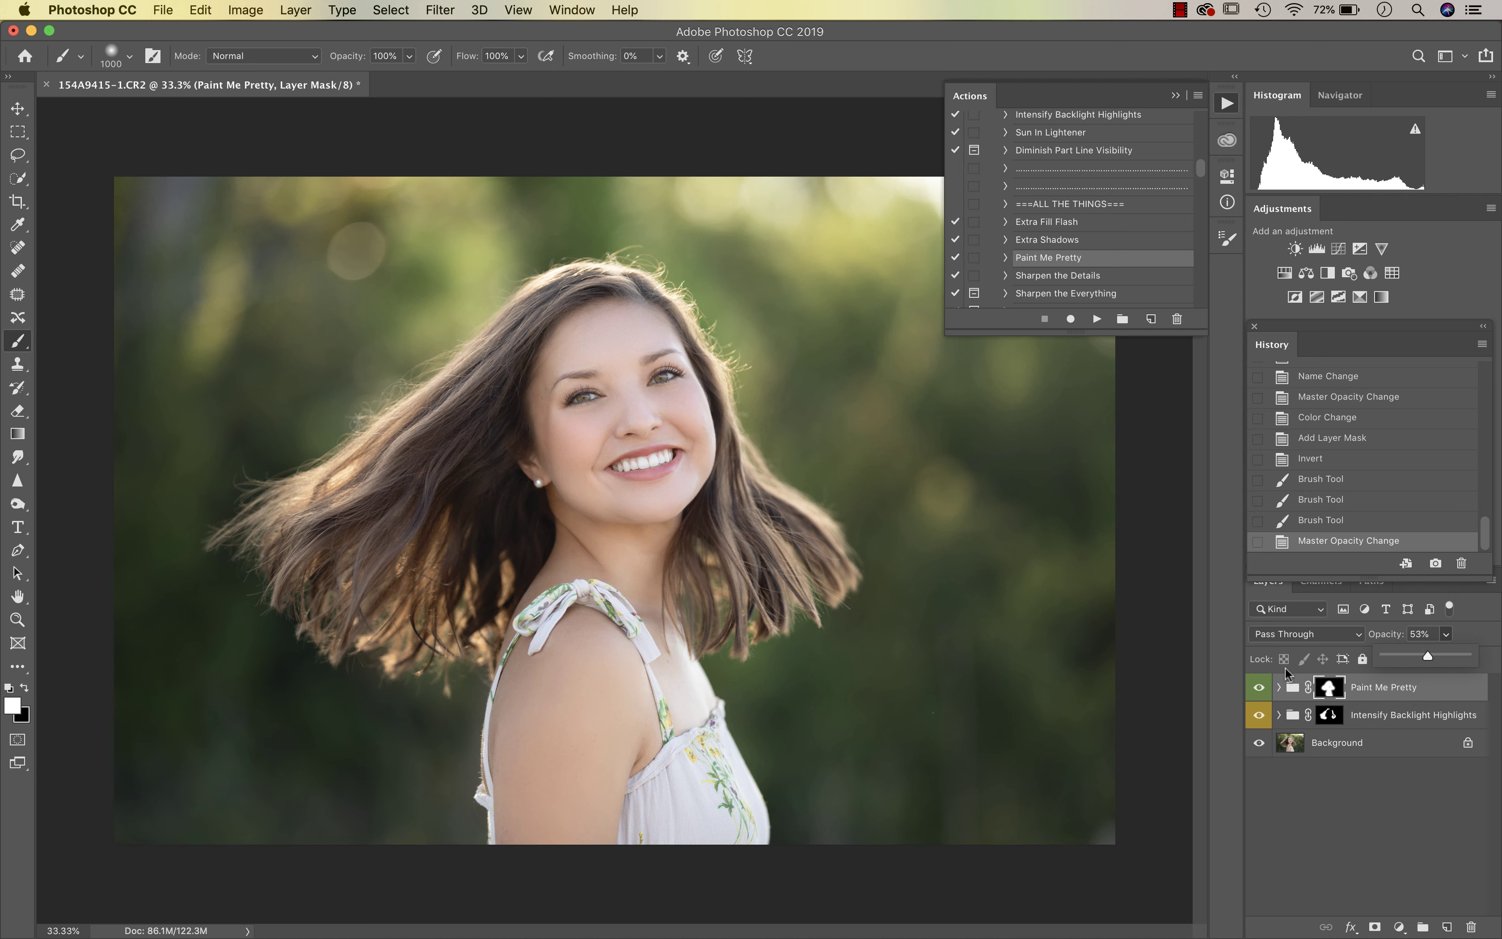
key("super+shift+e")
- Run the Sharpen the Everything action from the All the Things section
scroll(1065, 251, "down", 3)
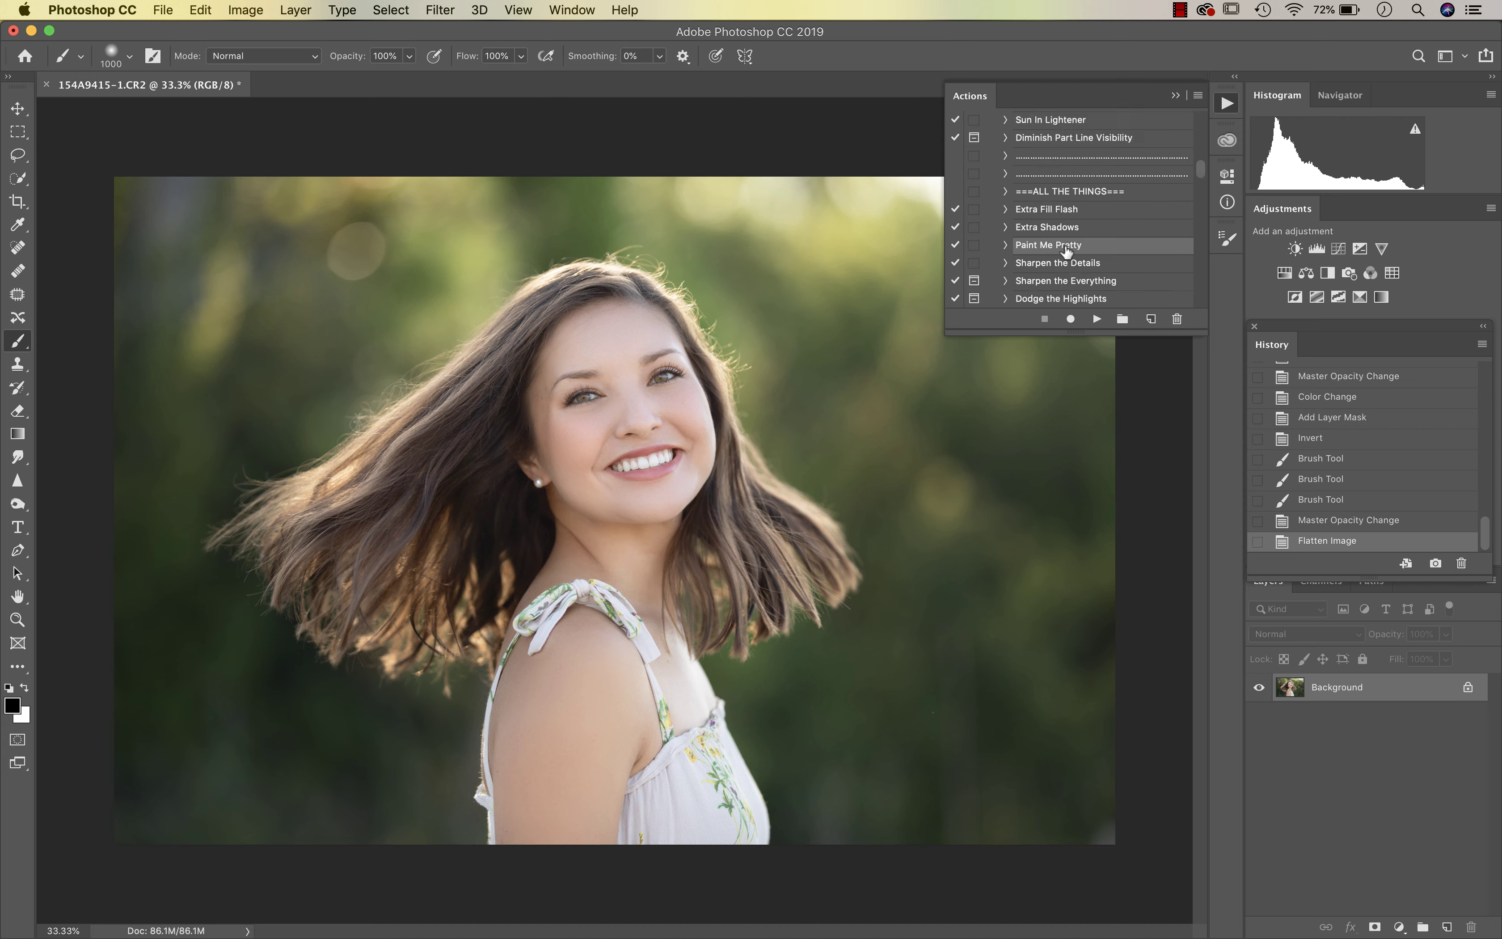
left_click(1062, 249)
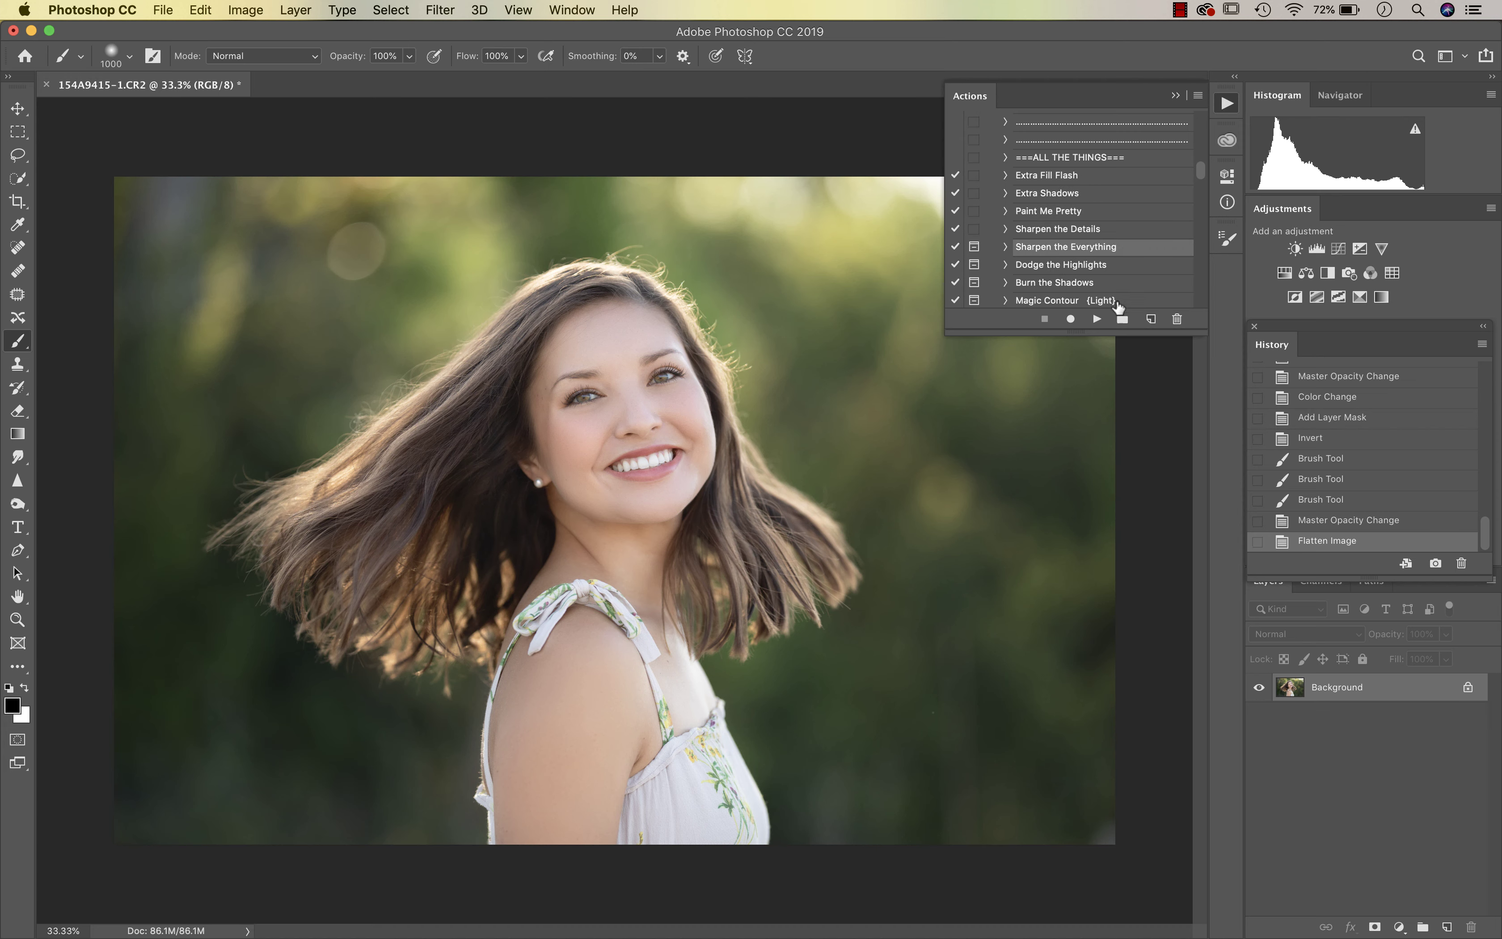
left_click(1097, 319)
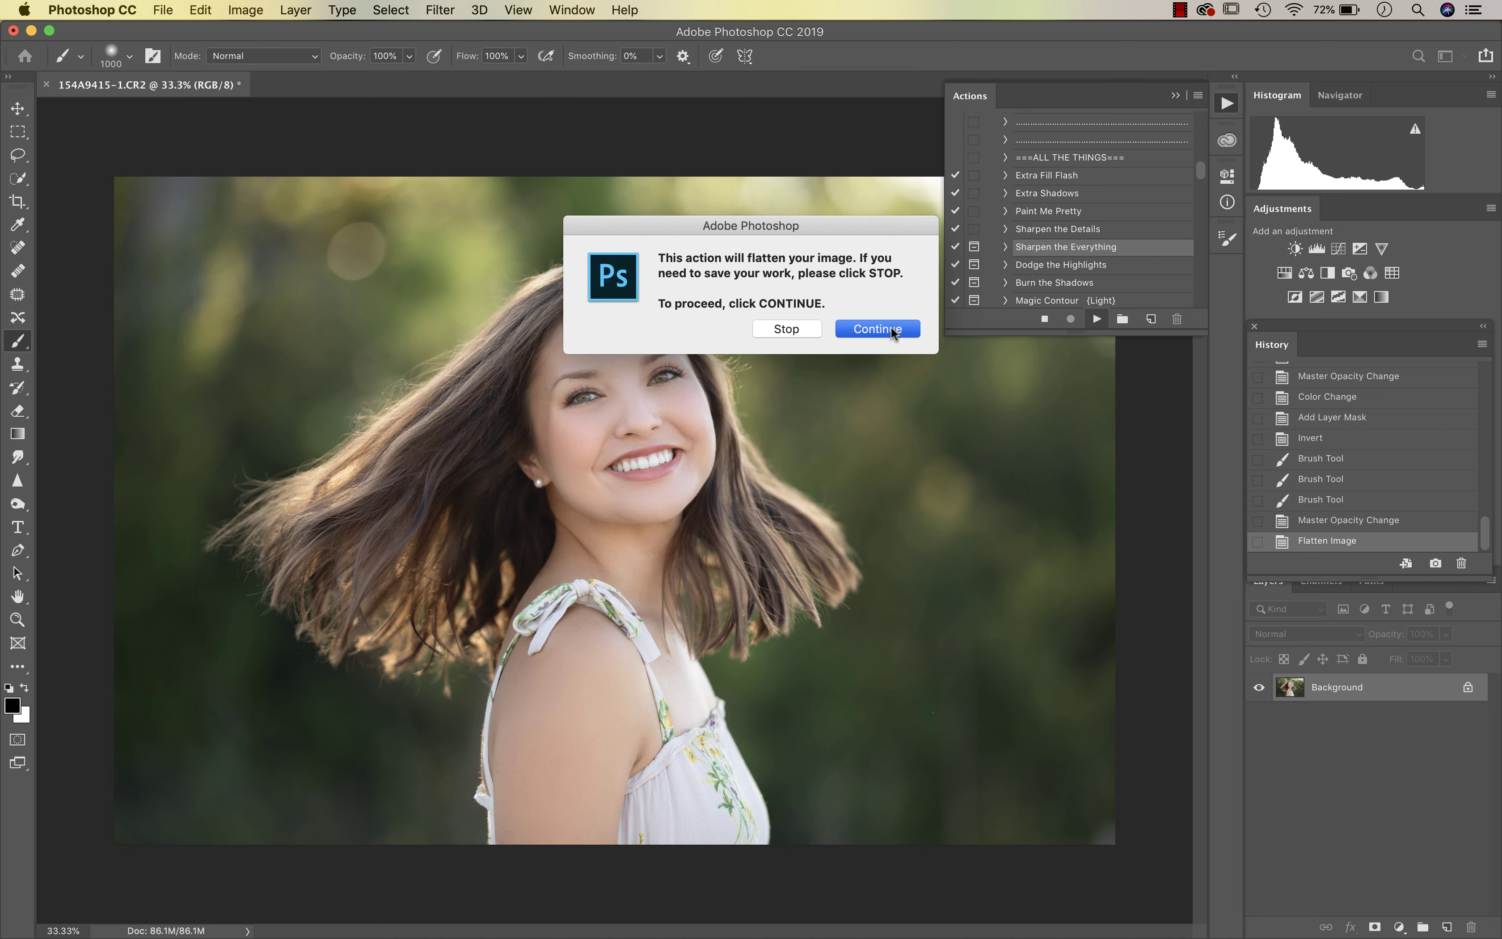
- Examine the face up close with the Sharpen the Everything group off and on
key("super+plus")
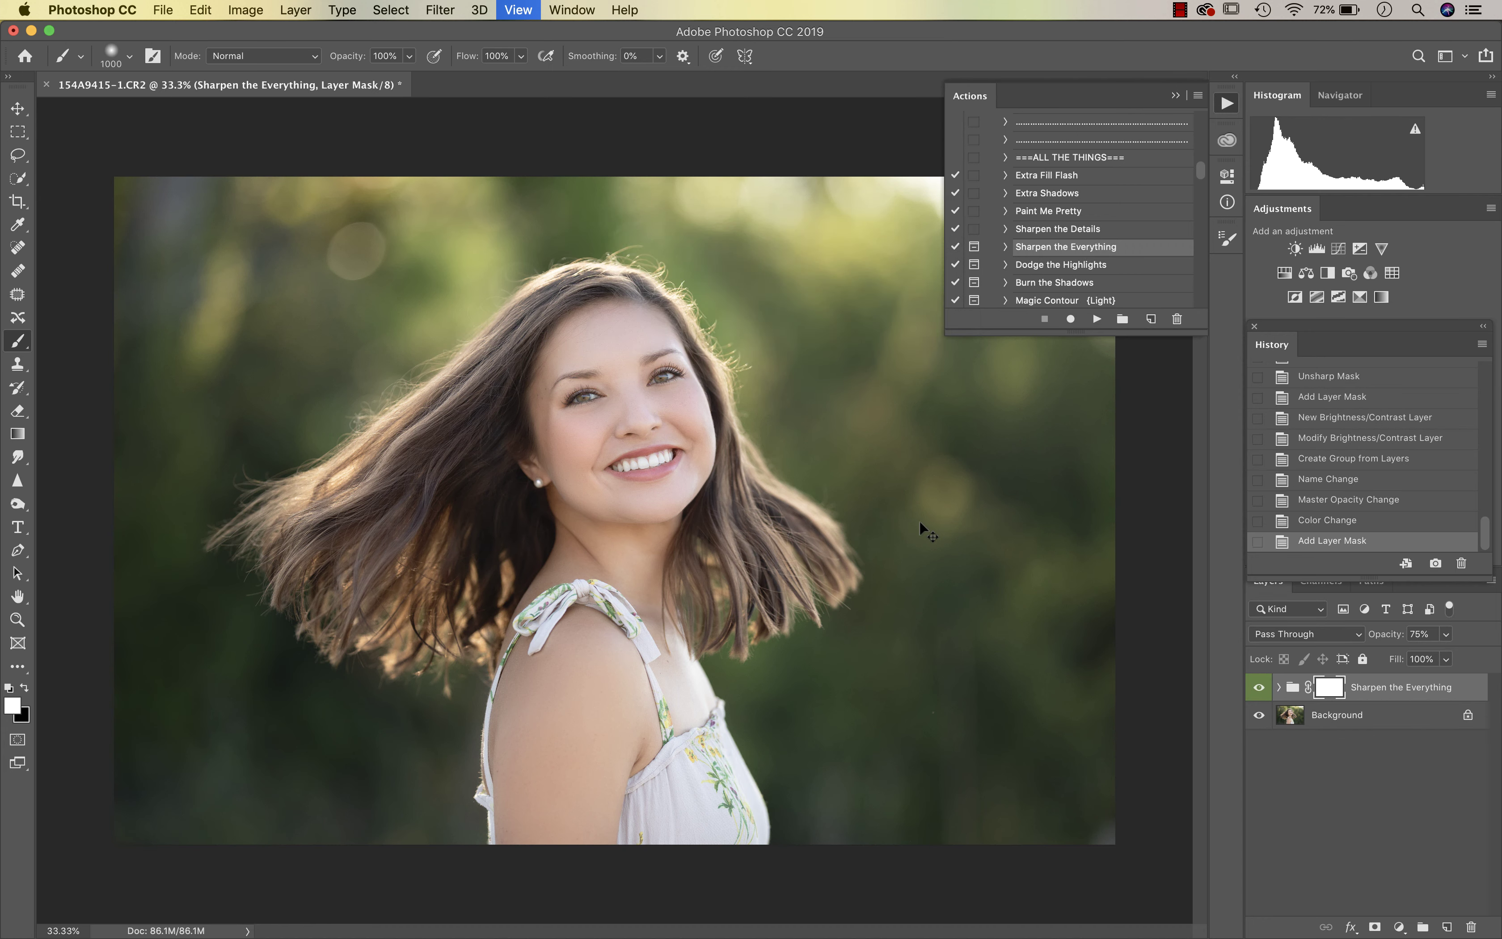
scroll(919, 520, "up", 2)
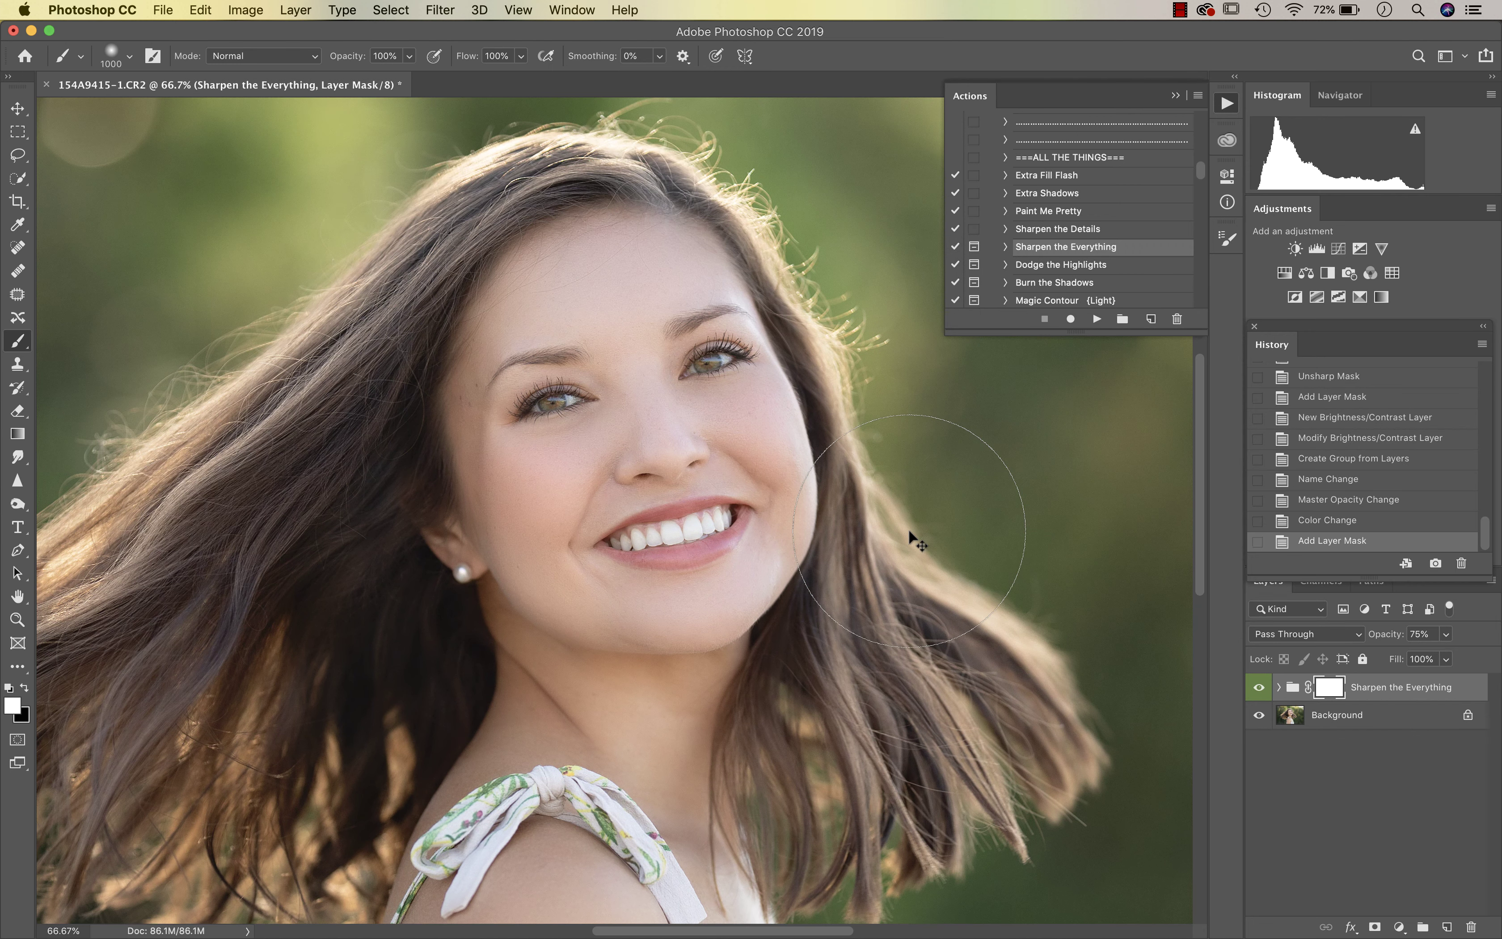
left_click(1258, 687)
left_click(1258, 686)
key("super+plus")
left_click(1259, 688)
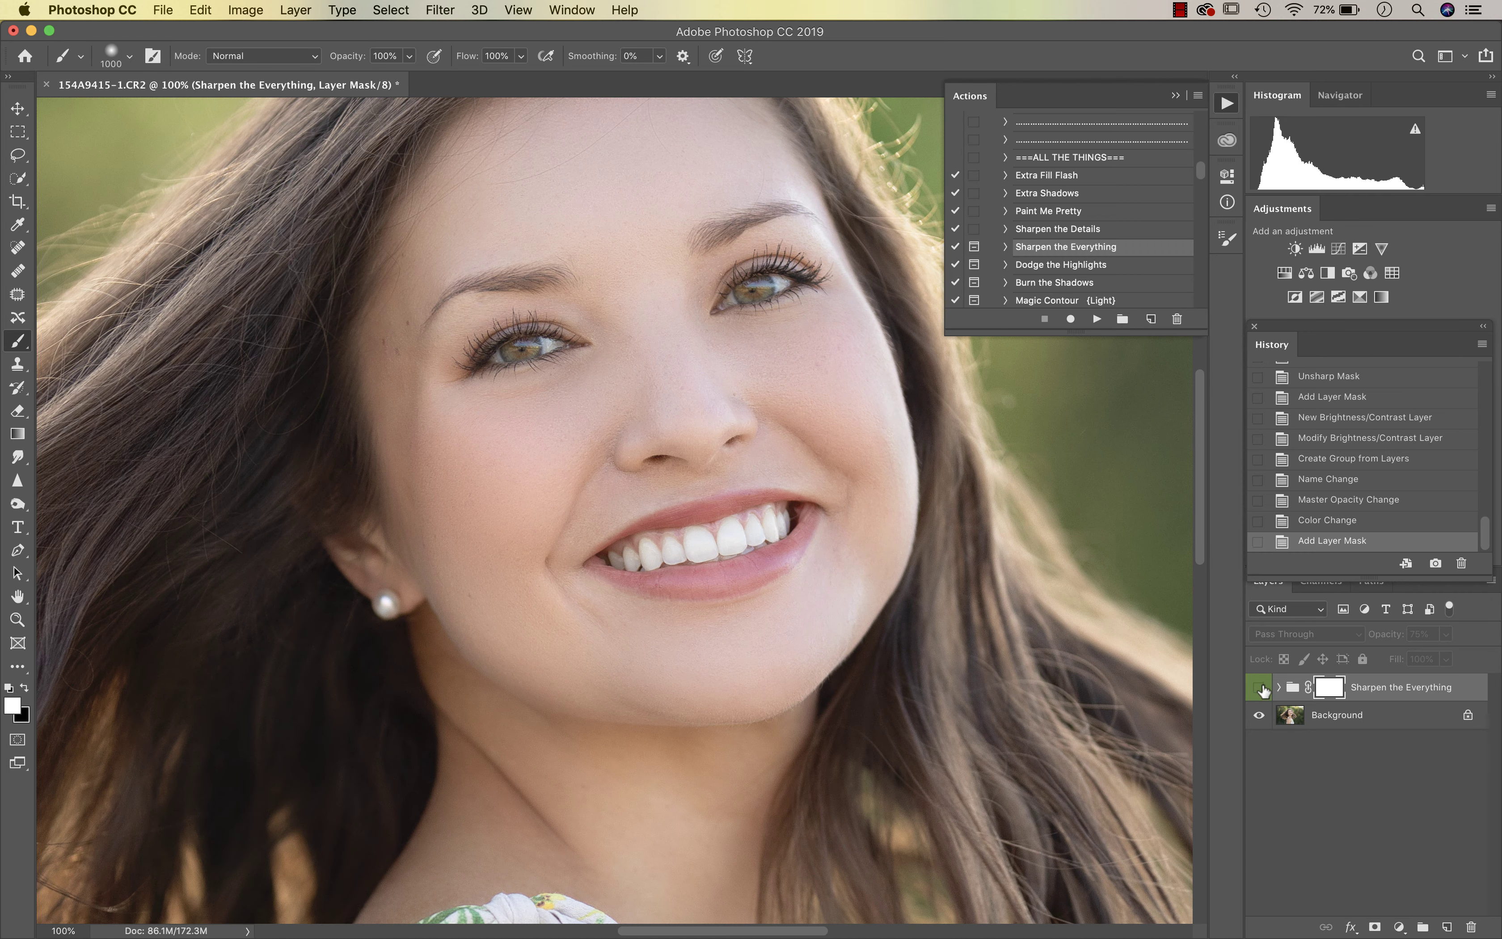
left_click(1259, 688)
- Lower the Sharpen the Everything group's opacity and flatten the image
left_click(1446, 634)
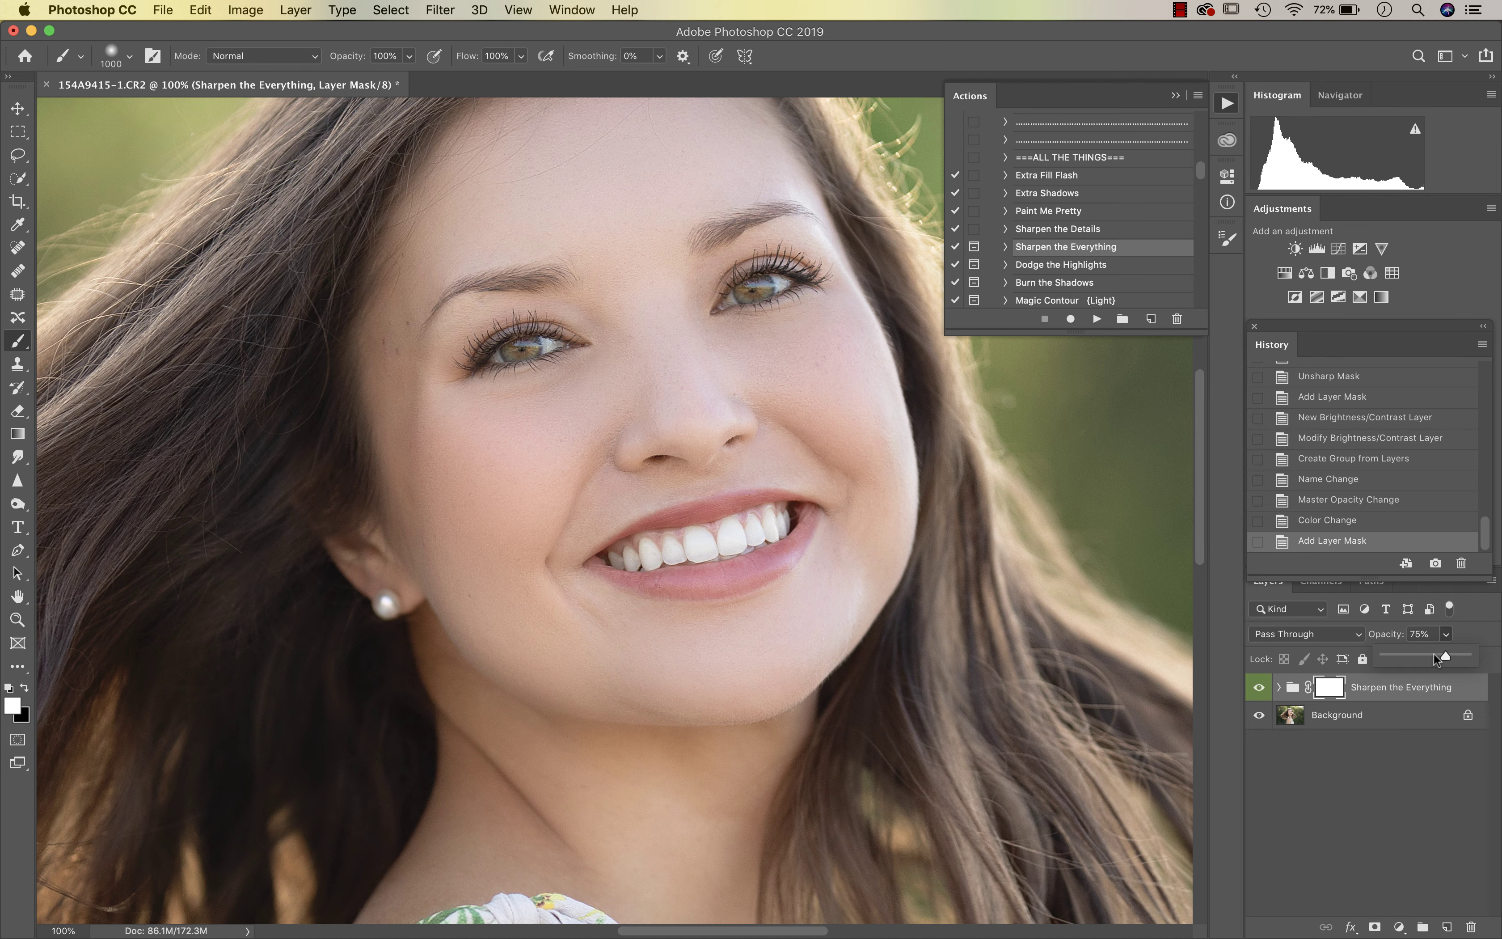
left_click_drag(1432, 653, 1433, 654)
key("super+shift+alt+f")
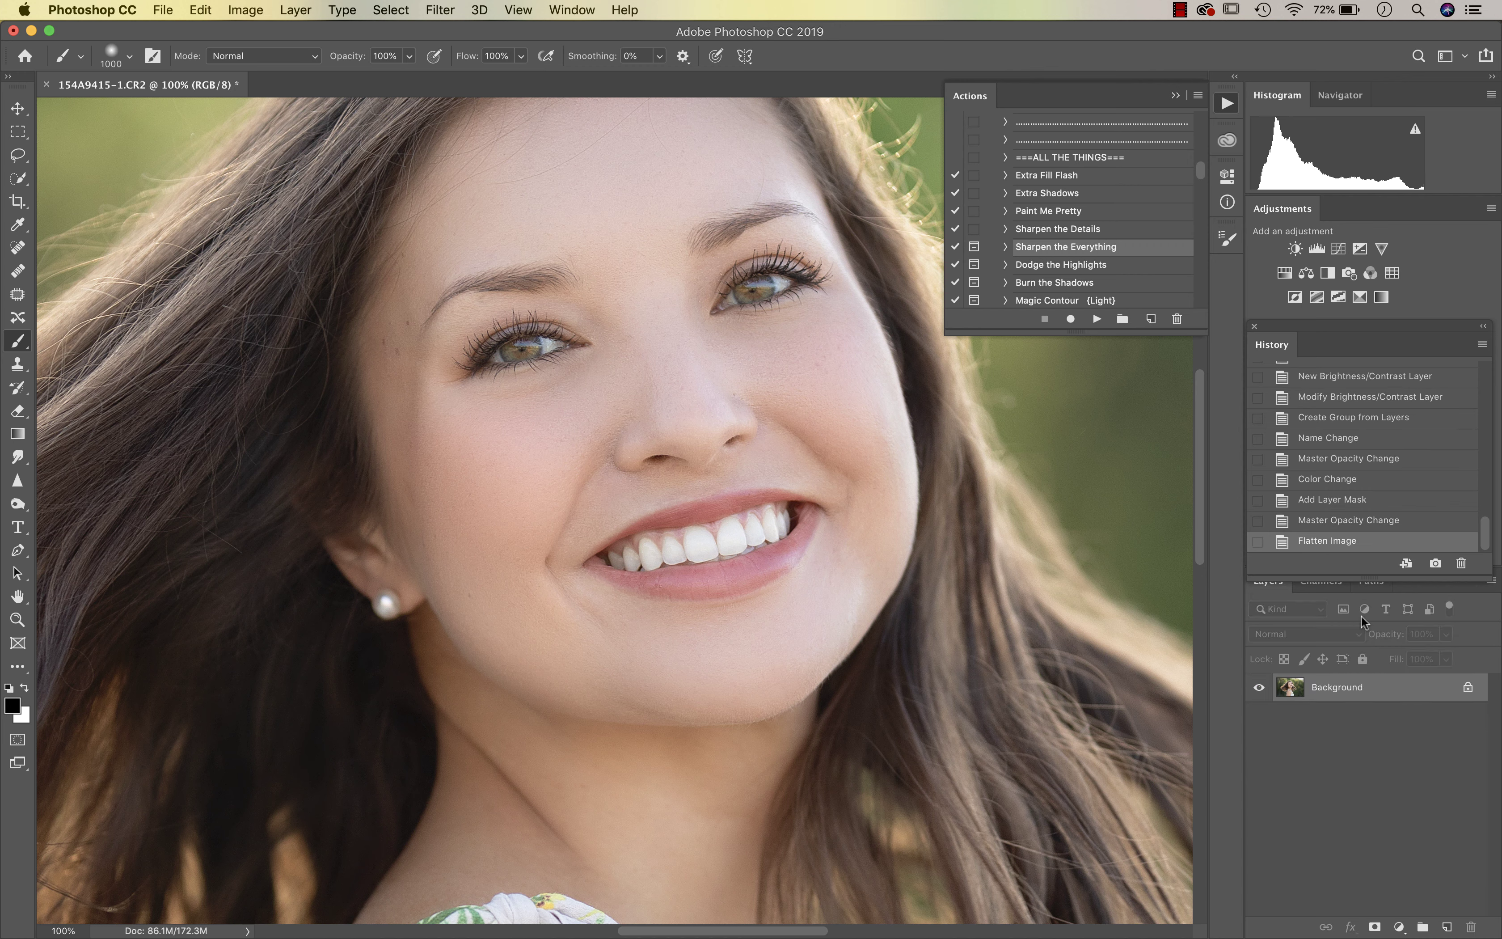
- Run the Magic Contour (Heavy) action and let it proceed with flattening the image
scroll(1108, 246, "down", 3)
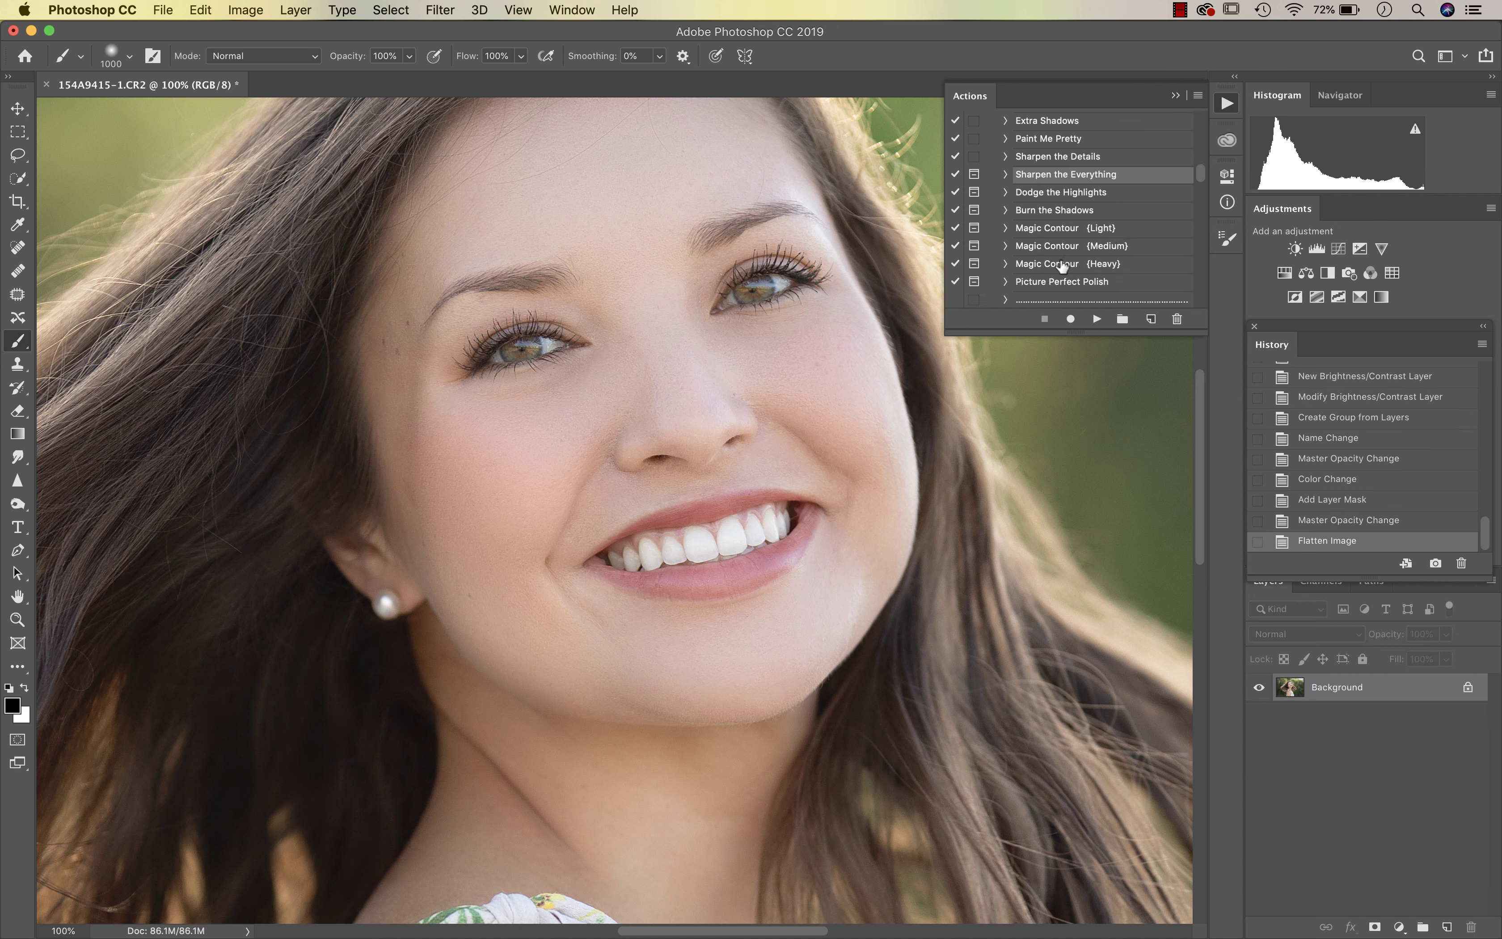
left_click(1062, 264)
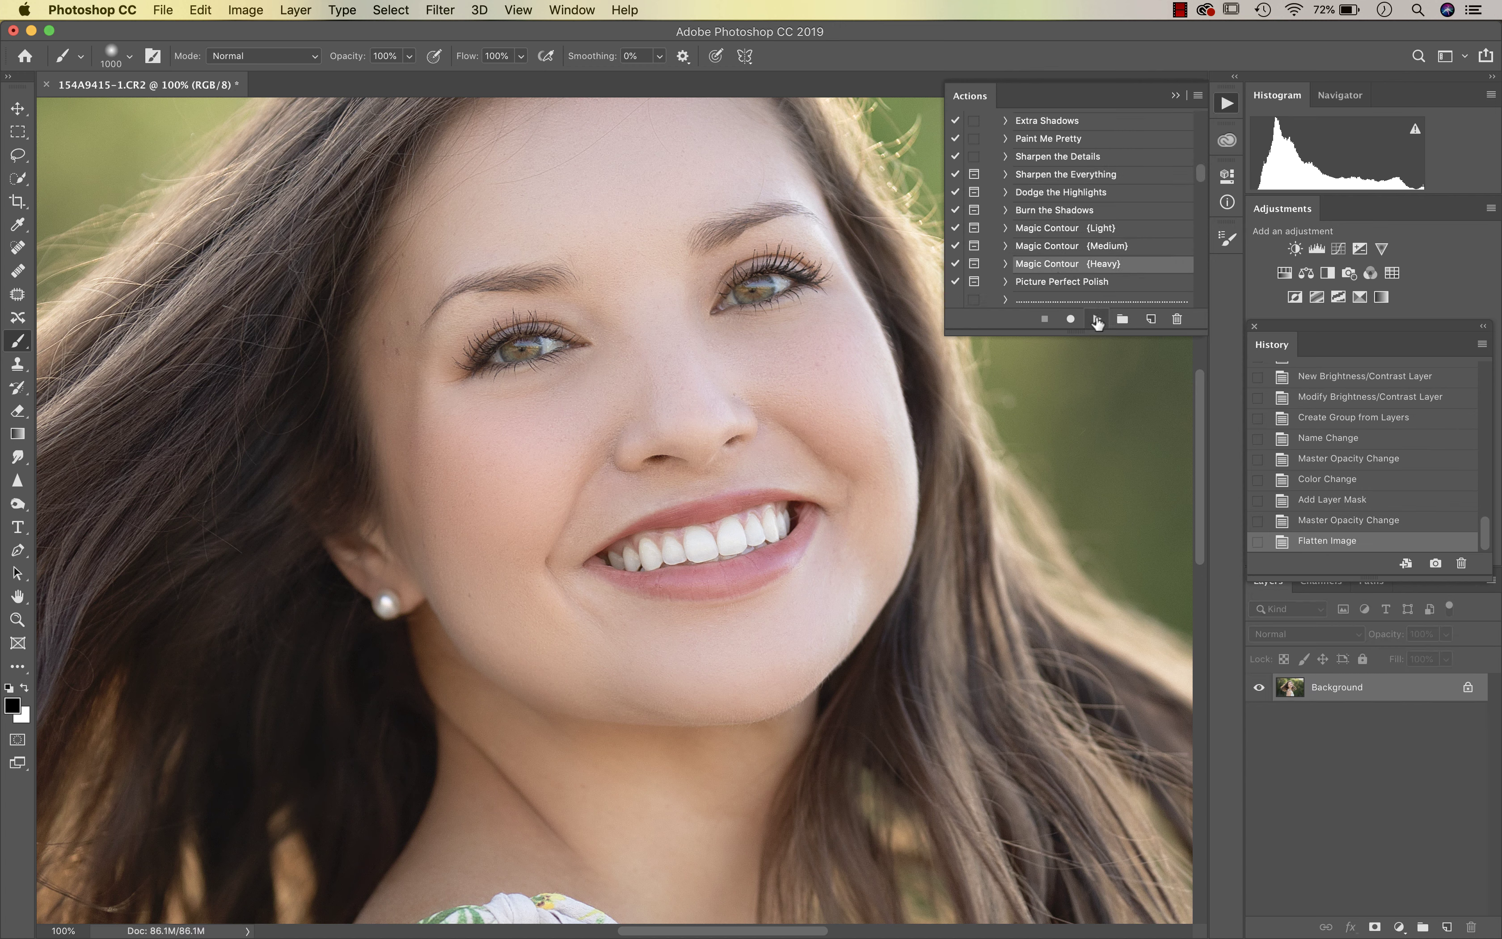
left_click(1096, 319)
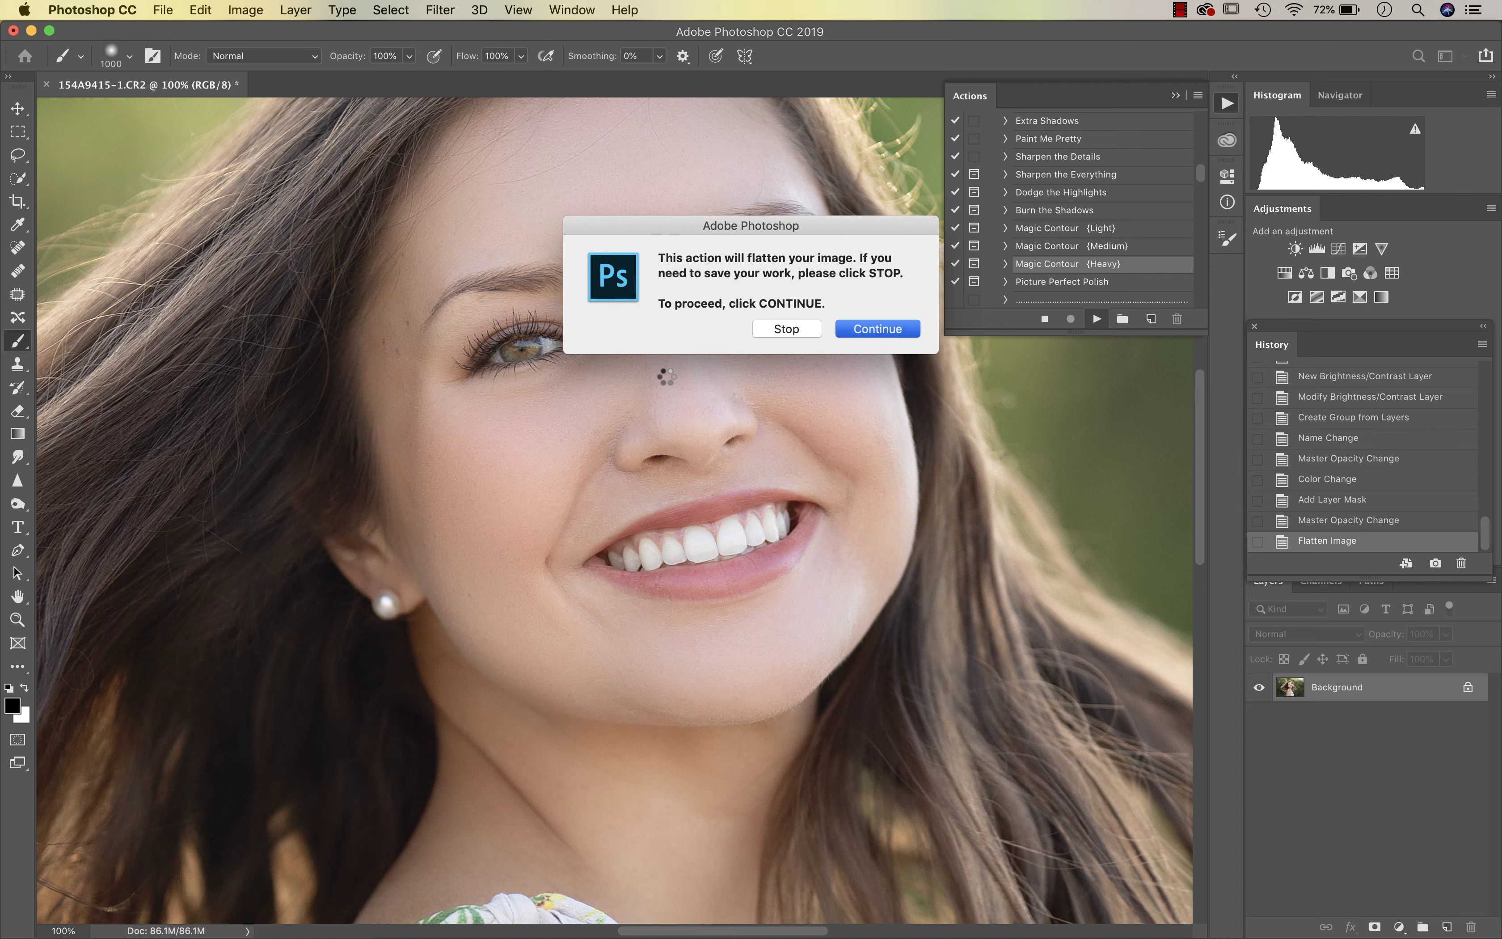
key("Return")
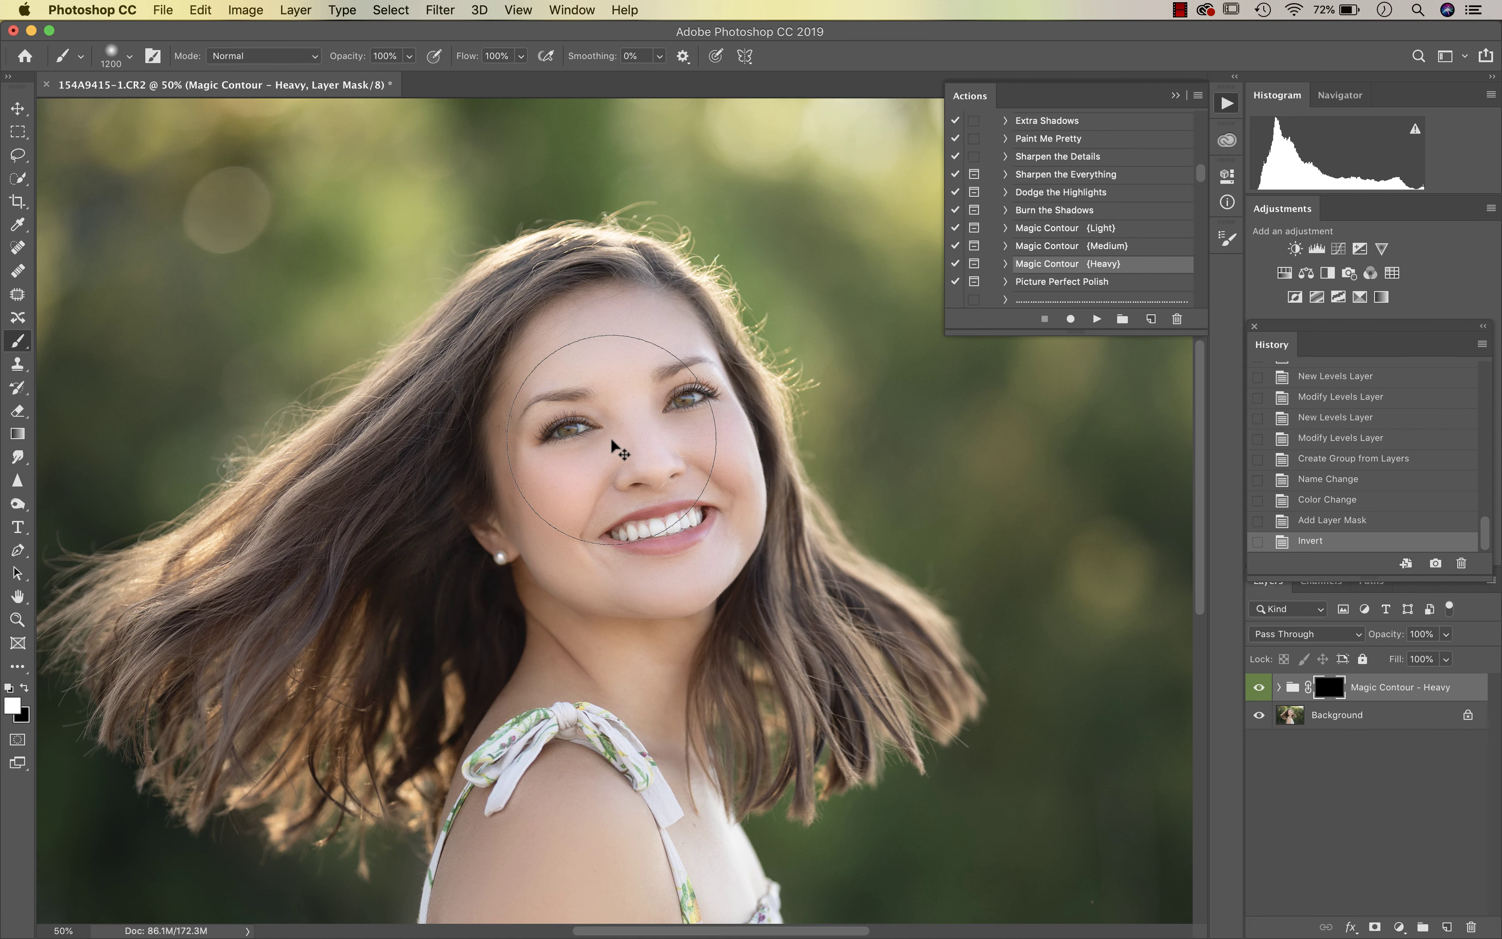
- Paint white on the Magic Contour - Heavy mask over the face, neck, arm and chest with a 1200 px brush
key("bracketright")
key("bracketright")
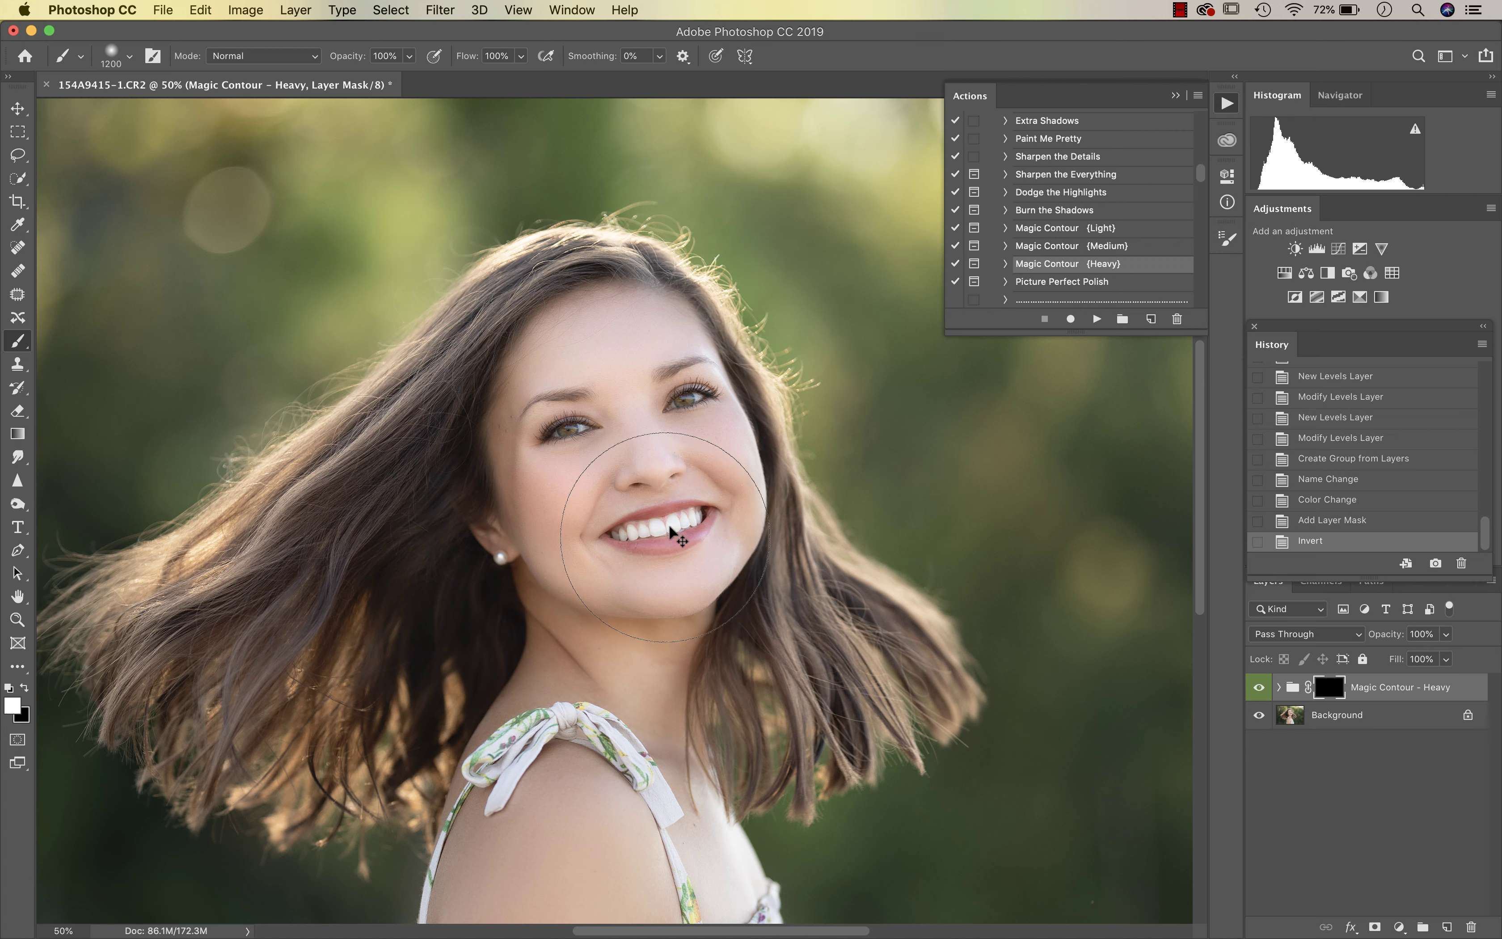
mouse_move(523, 566)
left_mouse_down()
mouse_move(577, 368)
mouse_move(604, 357)
mouse_move(637, 554)
left_mouse_up()
key("super+minus")
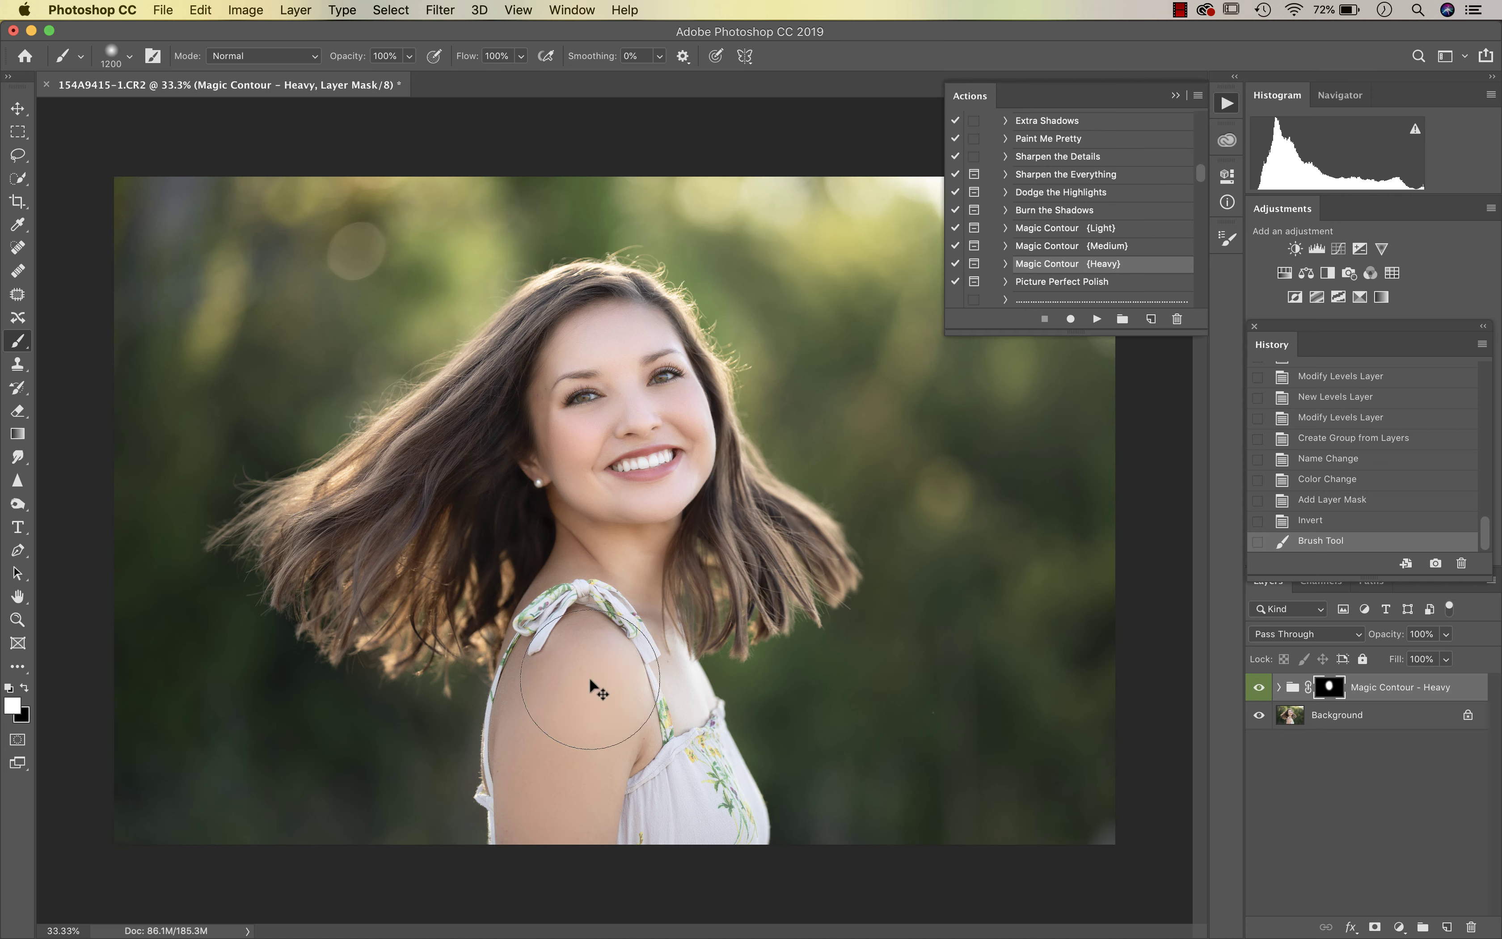
mouse_move(582, 819)
left_mouse_down()
mouse_move(620, 720)
mouse_move(614, 689)
mouse_move(674, 618)
left_mouse_up()
mouse_move(666, 531)
left_mouse_down()
mouse_move(586, 536)
mouse_move(615, 578)
left_mouse_up()
- Compare the portrait with the Magic Contour - Heavy group off and on
left_click(1258, 688)
left_click(1259, 688)
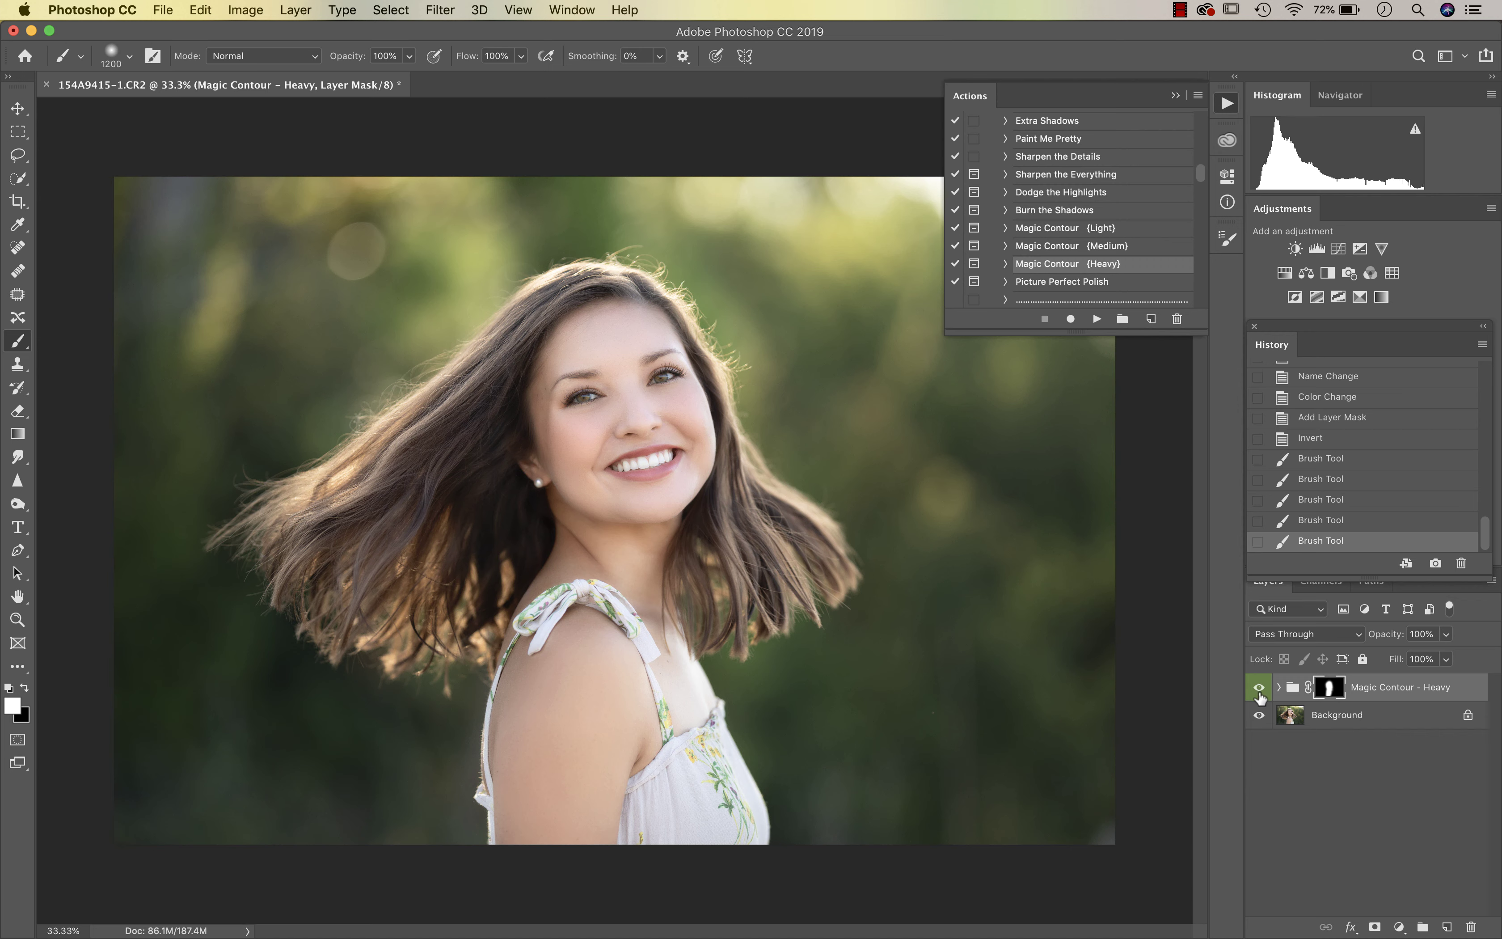
left_click(1260, 694)
left_click(1260, 694)
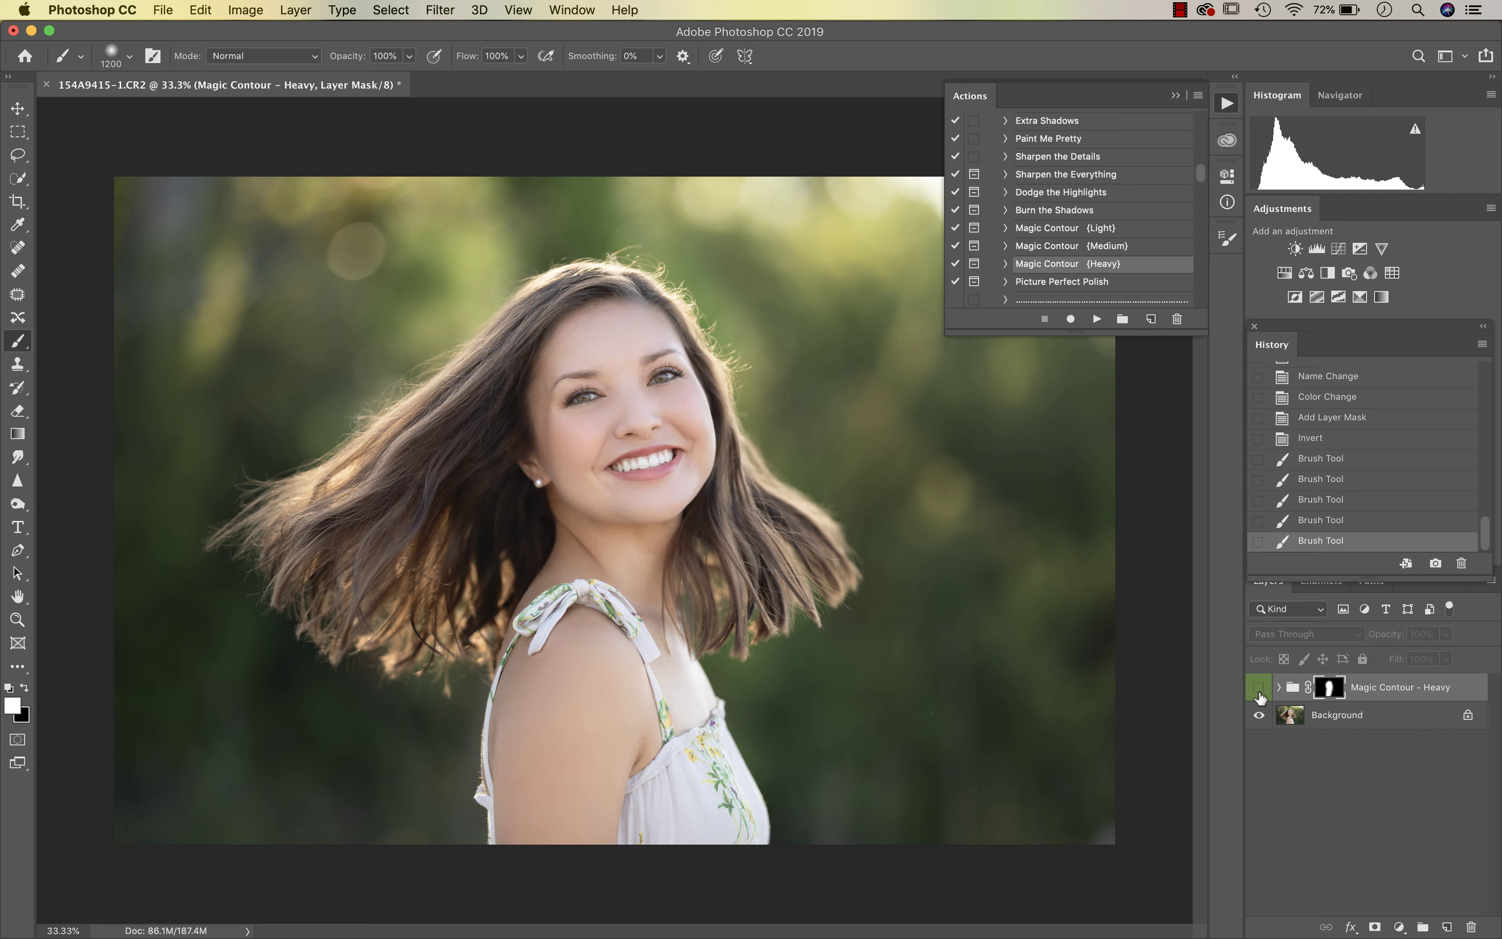
left_click(1260, 694)
- Set the Magic Contour - Heavy group's opacity to 82%, recheck it off and on, and flatten the image
left_click(1446, 634)
left_click_drag(1450, 656, 1430, 657)
left_click(1259, 688)
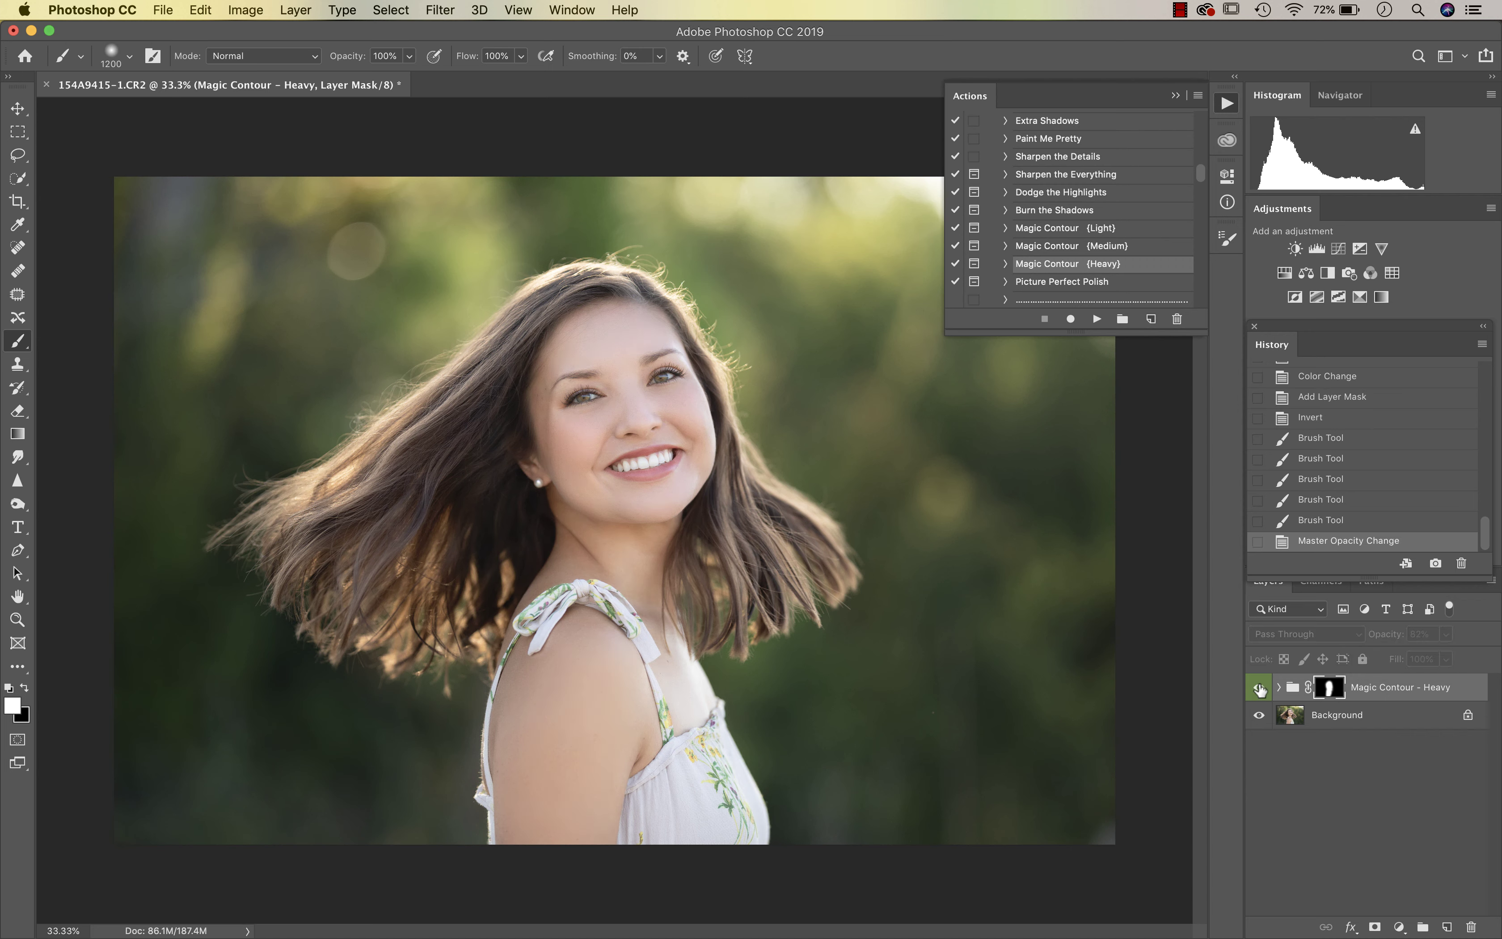
left_click(1259, 688)
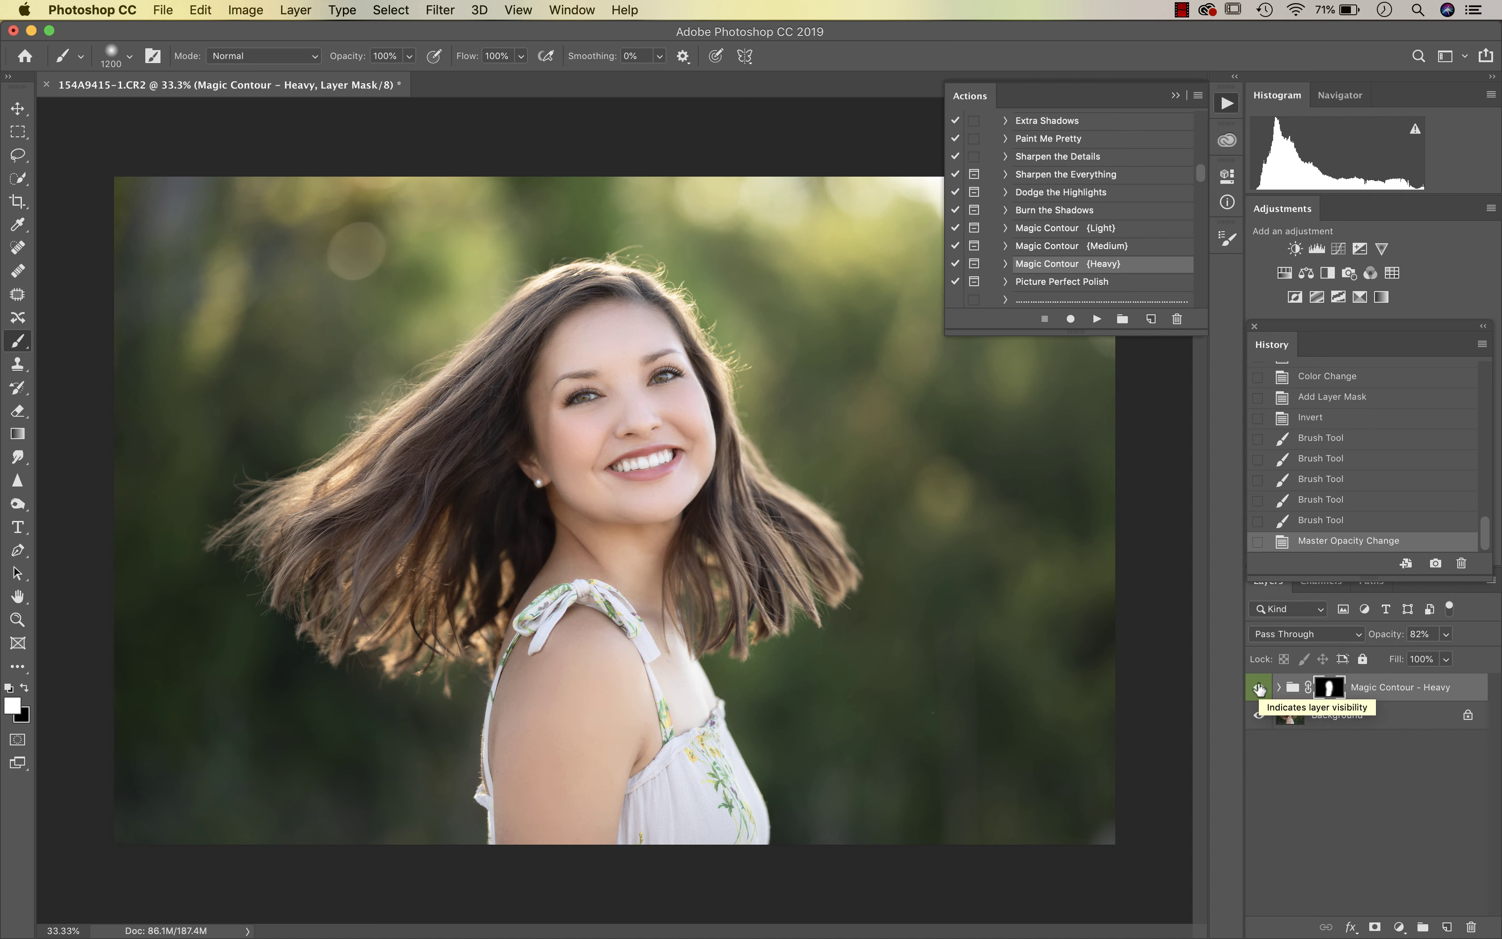
key("super+shift+e")
scroll(1093, 206, "down", 3)
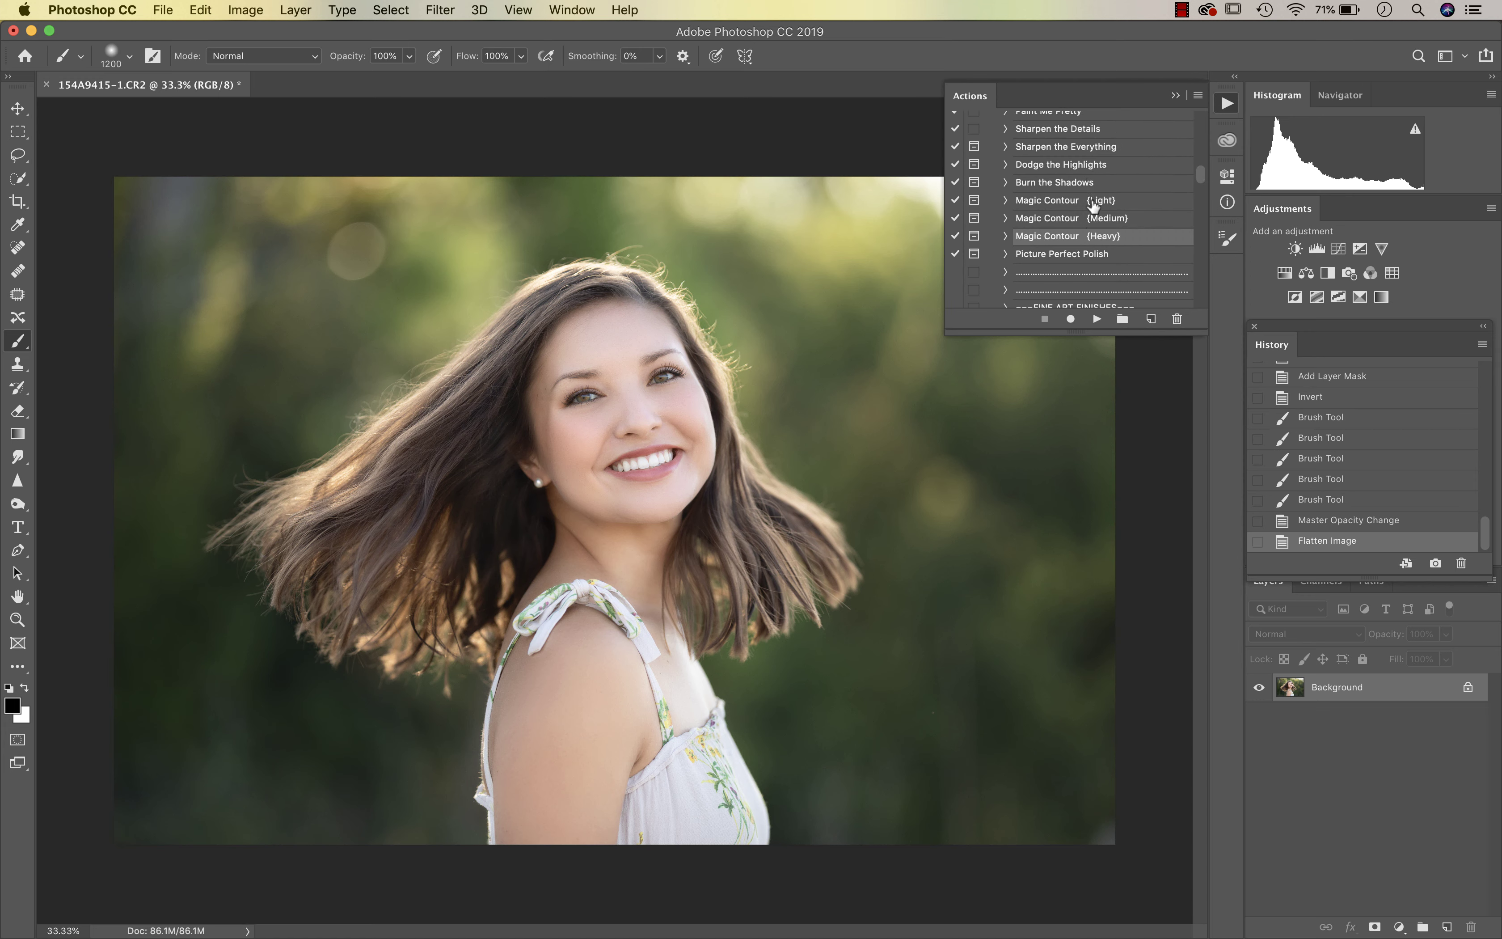
- Run the All Over Eye Foundation action from the eye enhancers on the flattened portrait
scroll(1093, 206, "up", 3)
scroll(1094, 206, "up", 3)
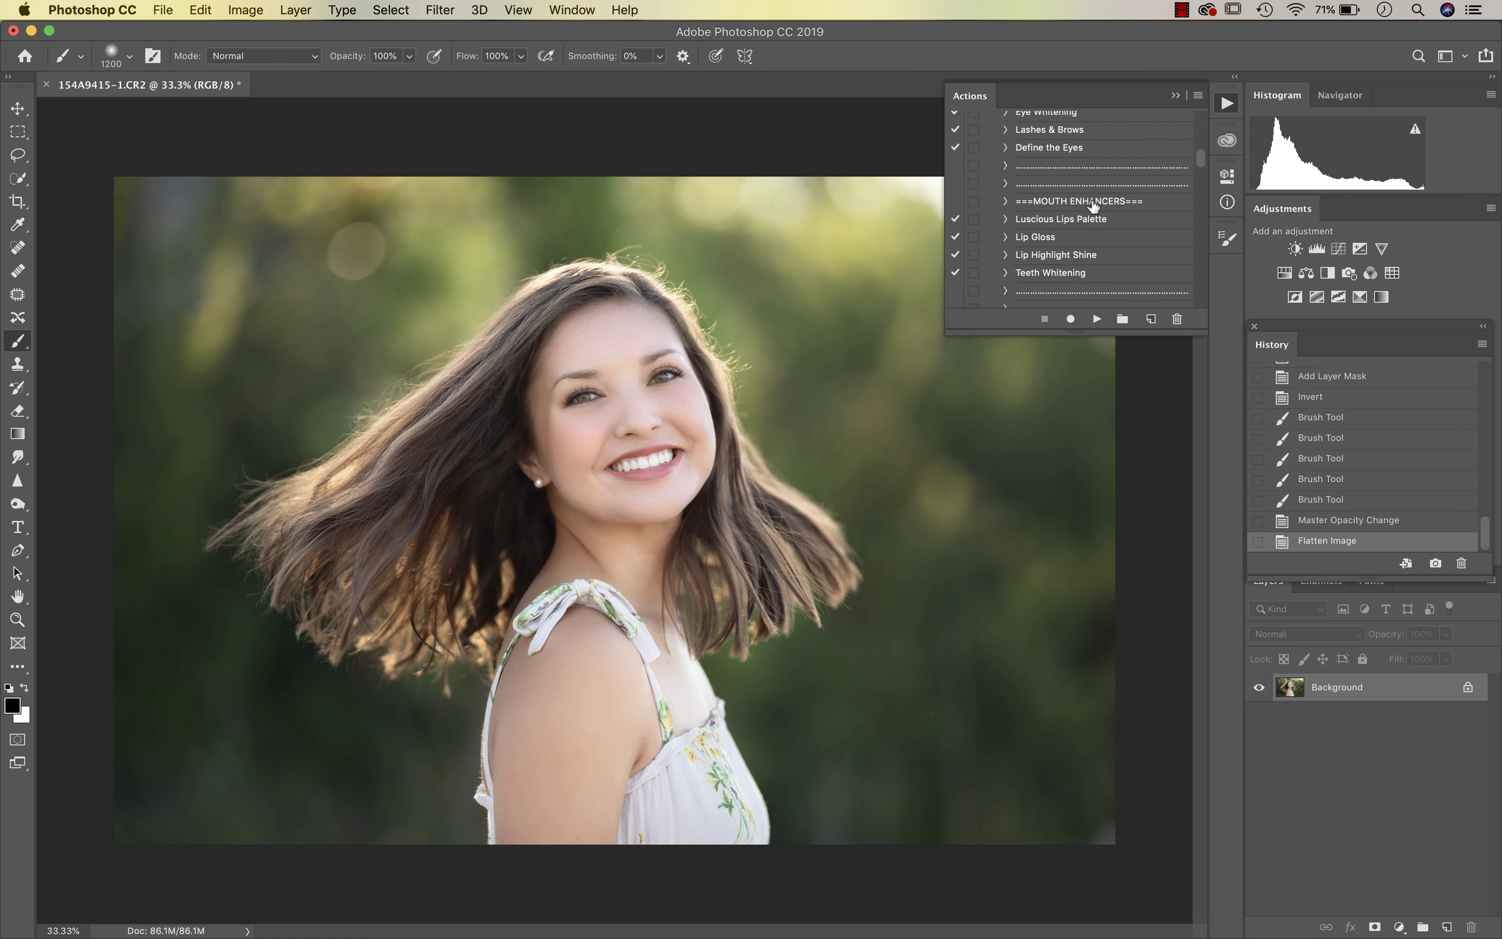
scroll(1087, 193, "up", 3)
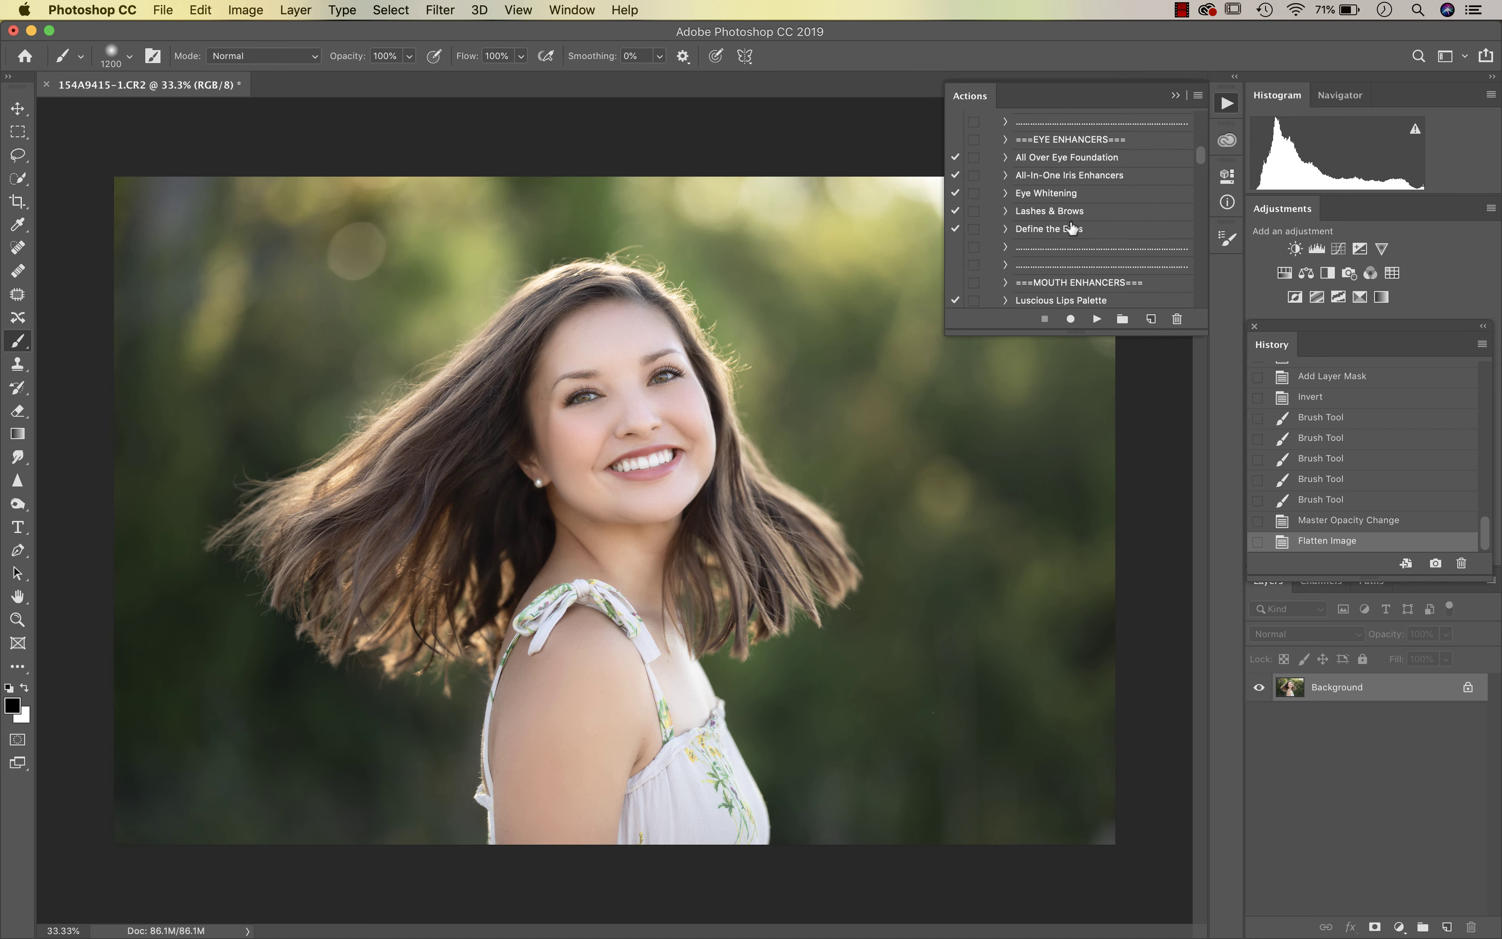
left_click(1080, 160)
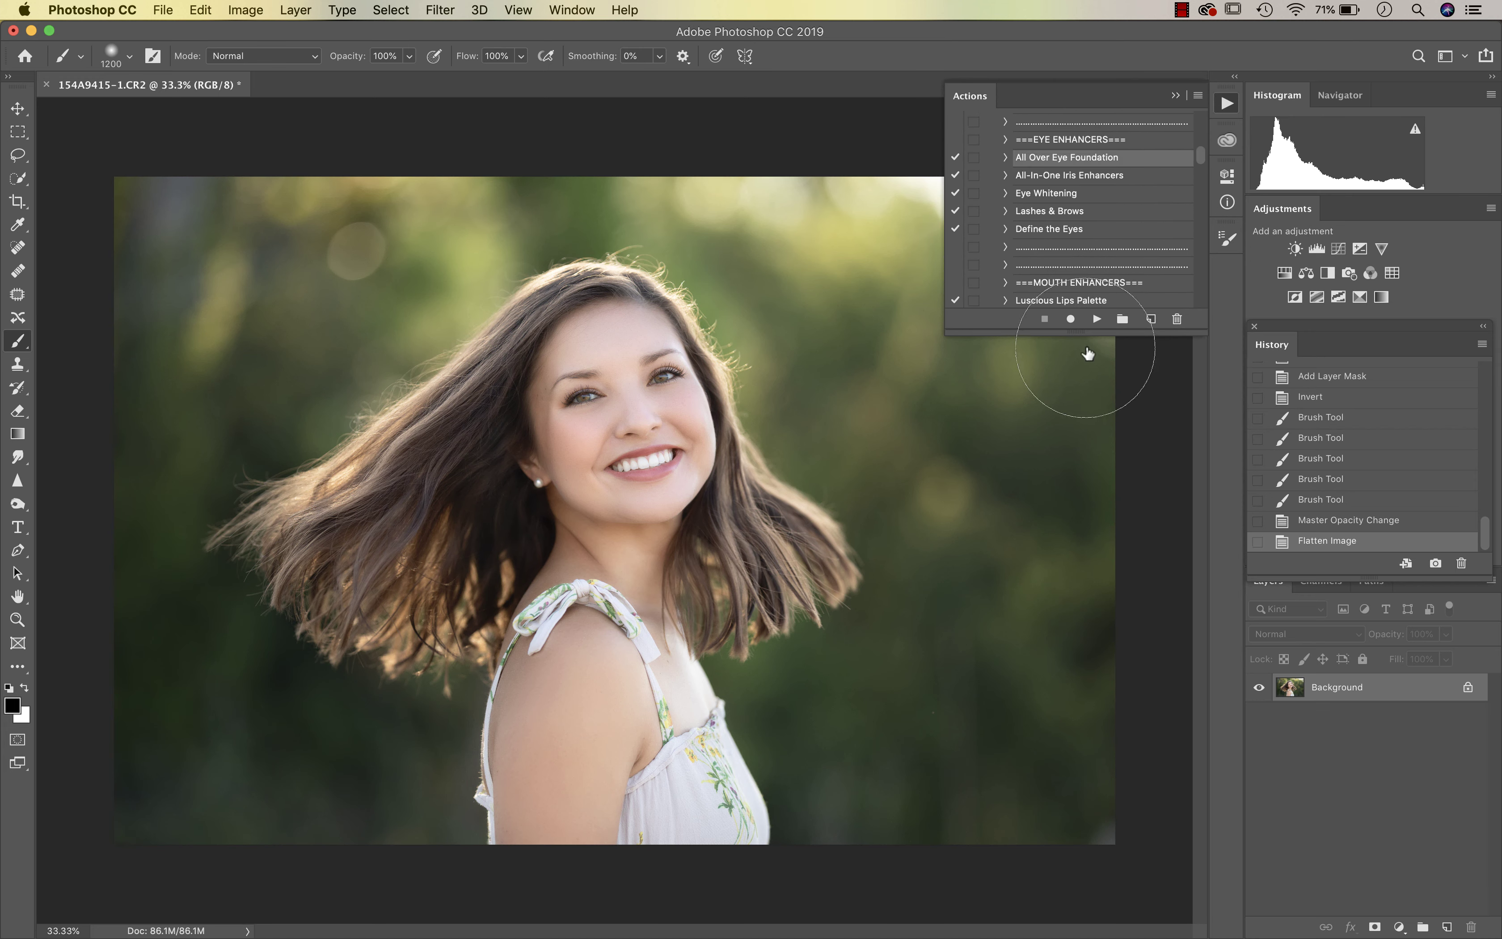
left_click(1090, 319)
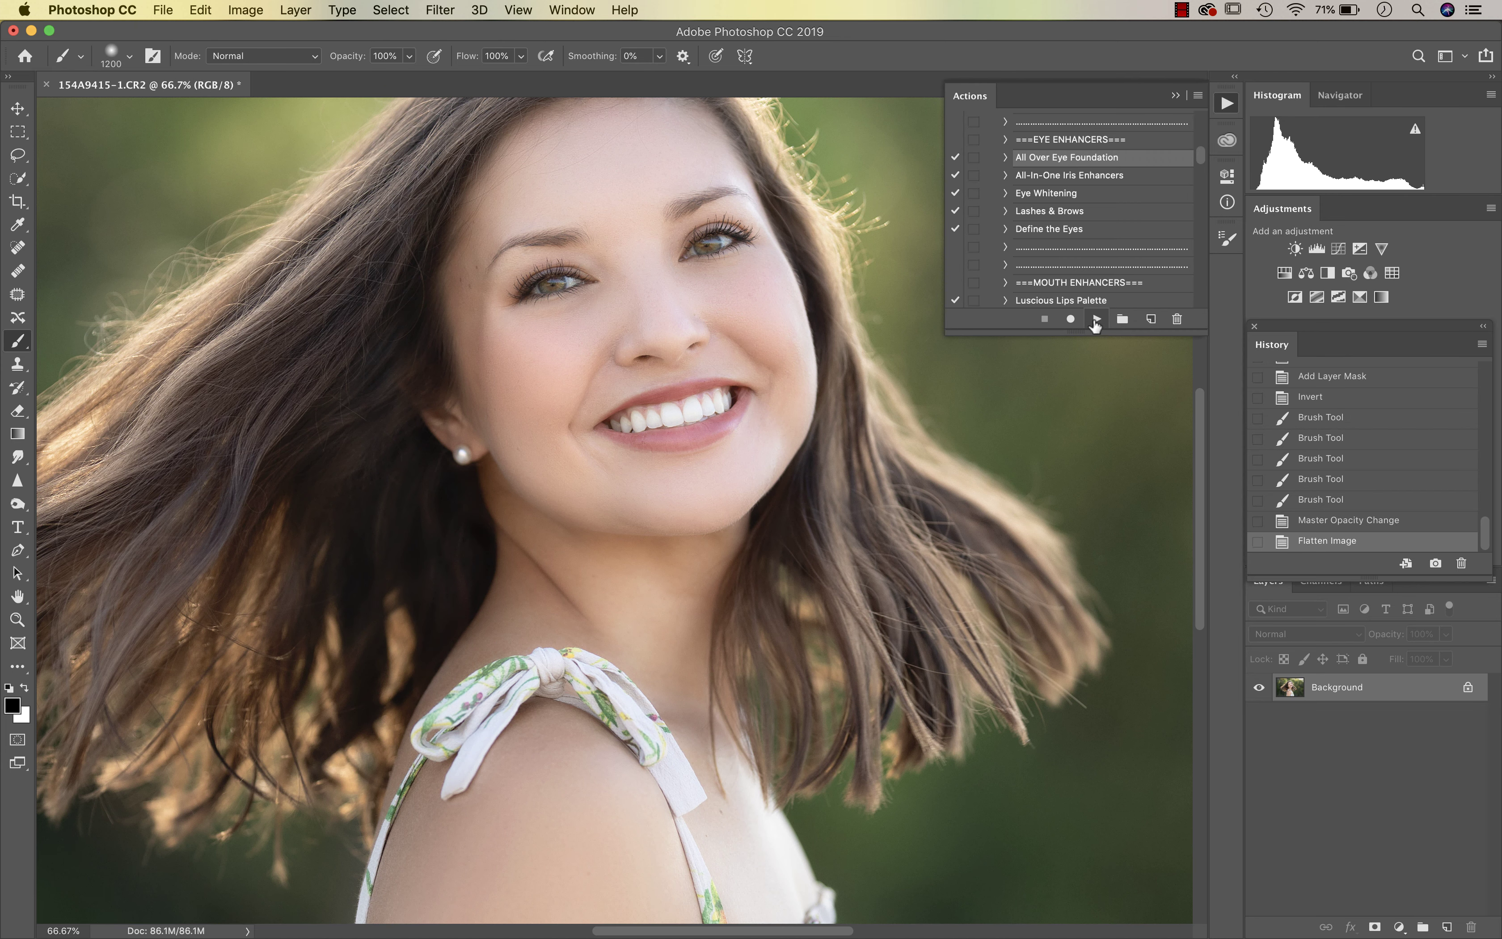
left_click(1096, 319)
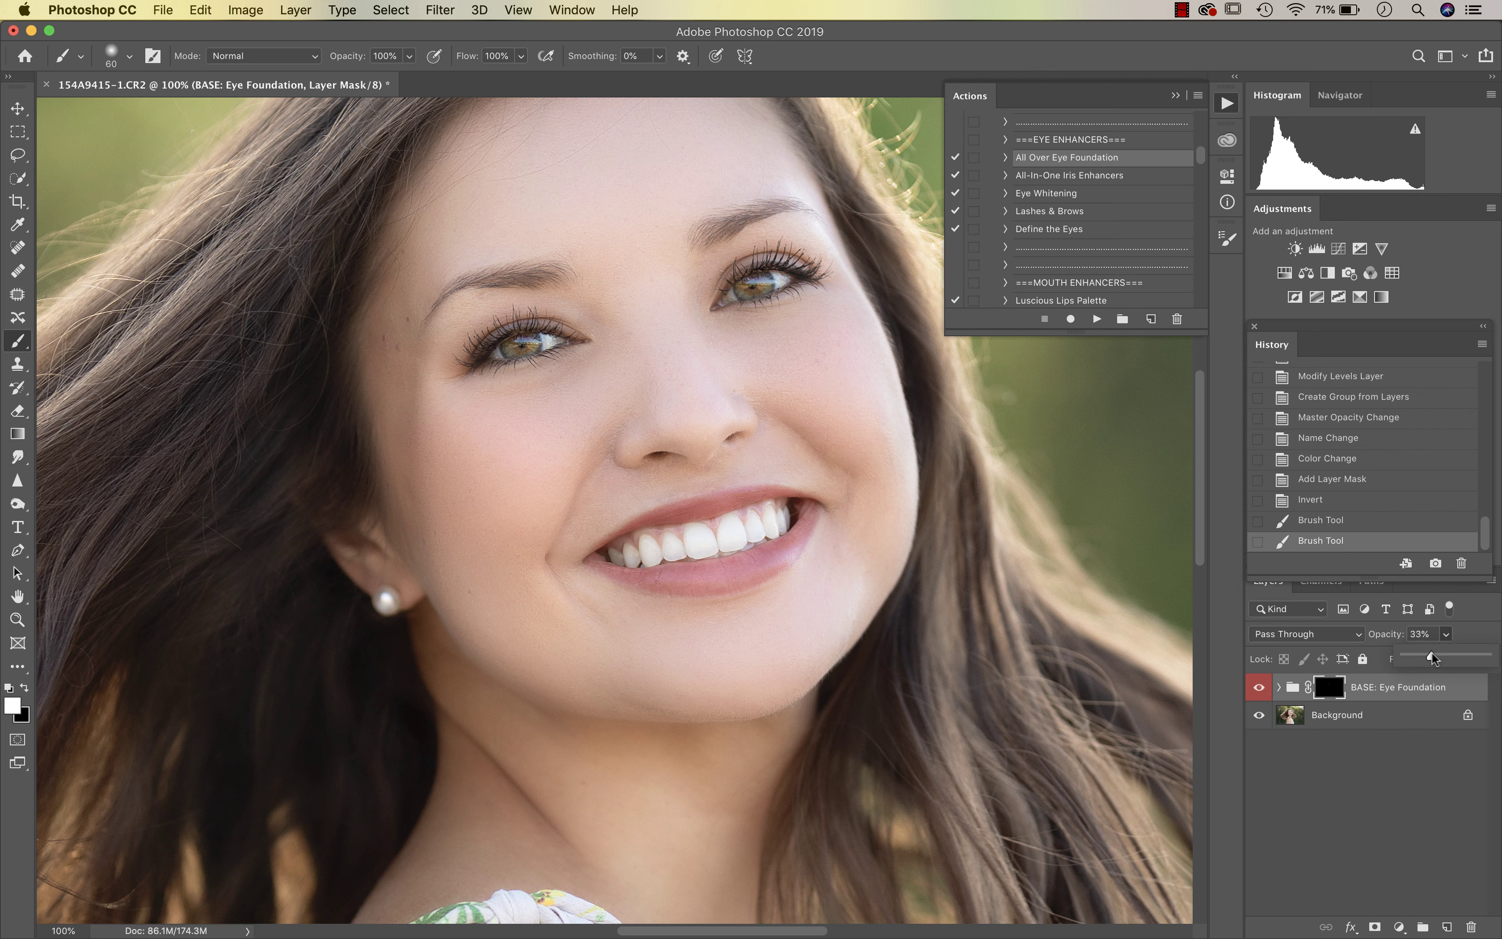
- Set the BASE: Eye Foundation group's opacity to 33%, compare it off and on, and flatten the image
left_click(1432, 652)
left_click(1259, 688)
left_click(1259, 688)
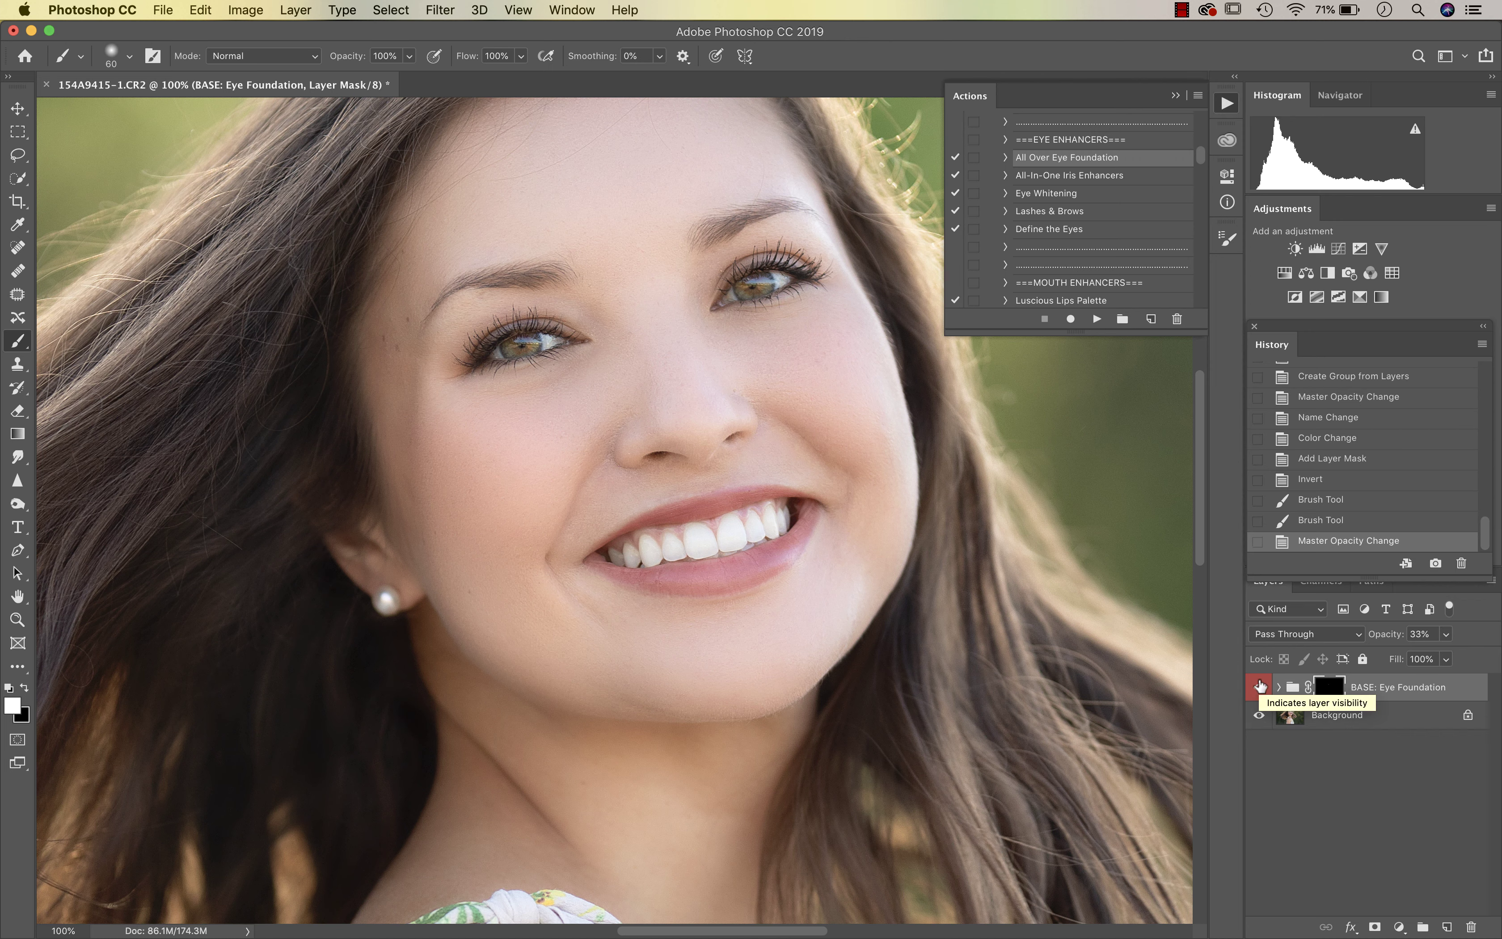
key("super+shift+e")
- Run the All-In-One Iris Enhancers action and paint white on the Brighten Iris Color mask over both irises with a 30 px brush at 50% opacity
left_click(1063, 176)
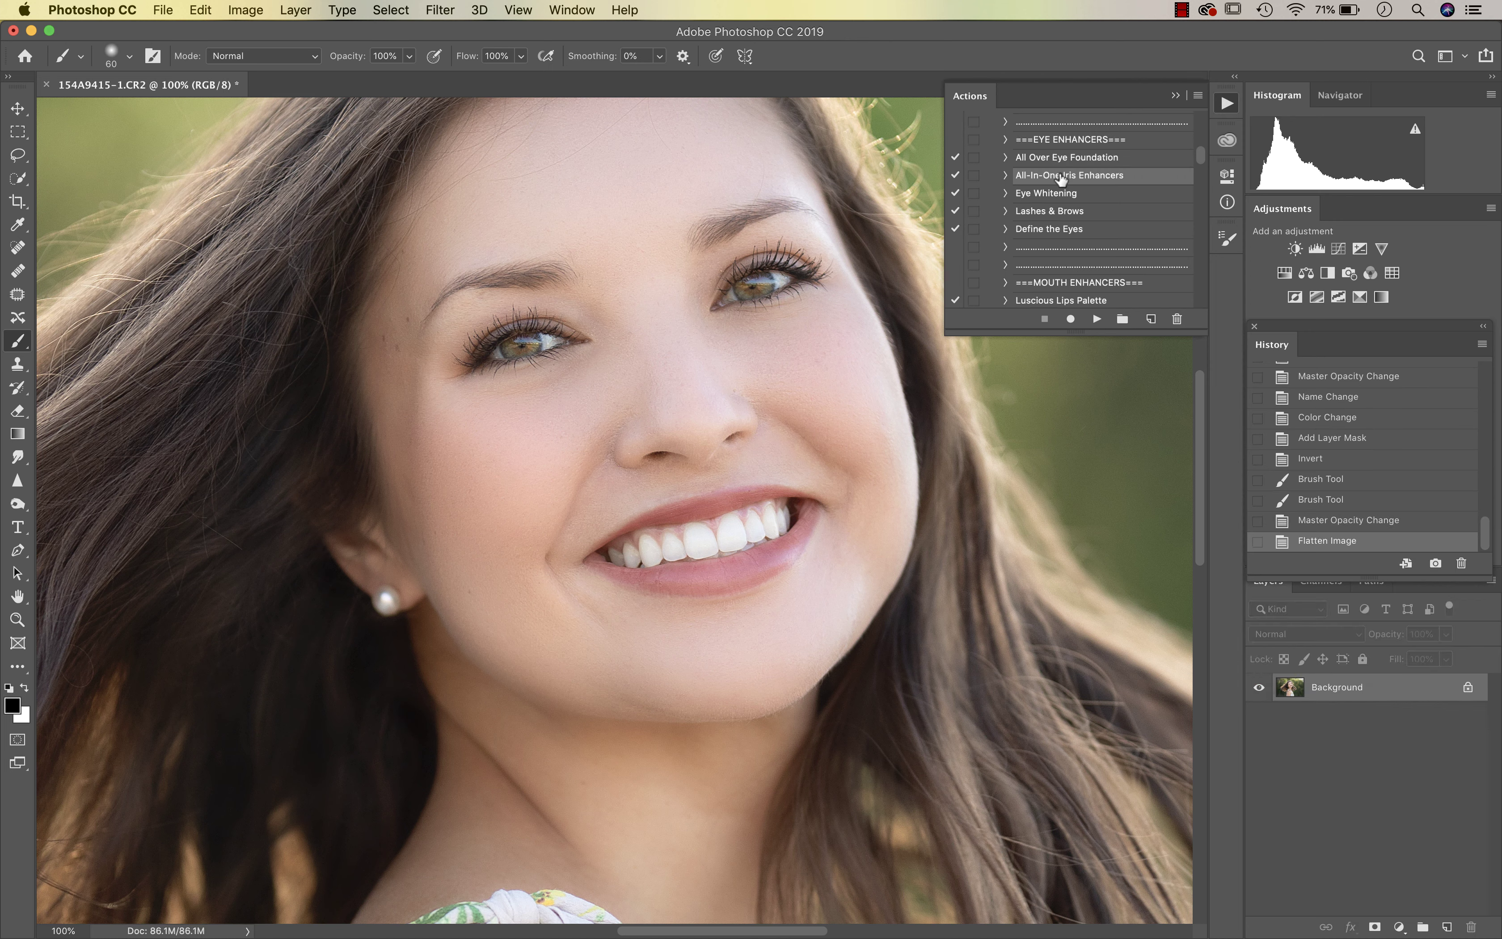
left_click(1098, 319)
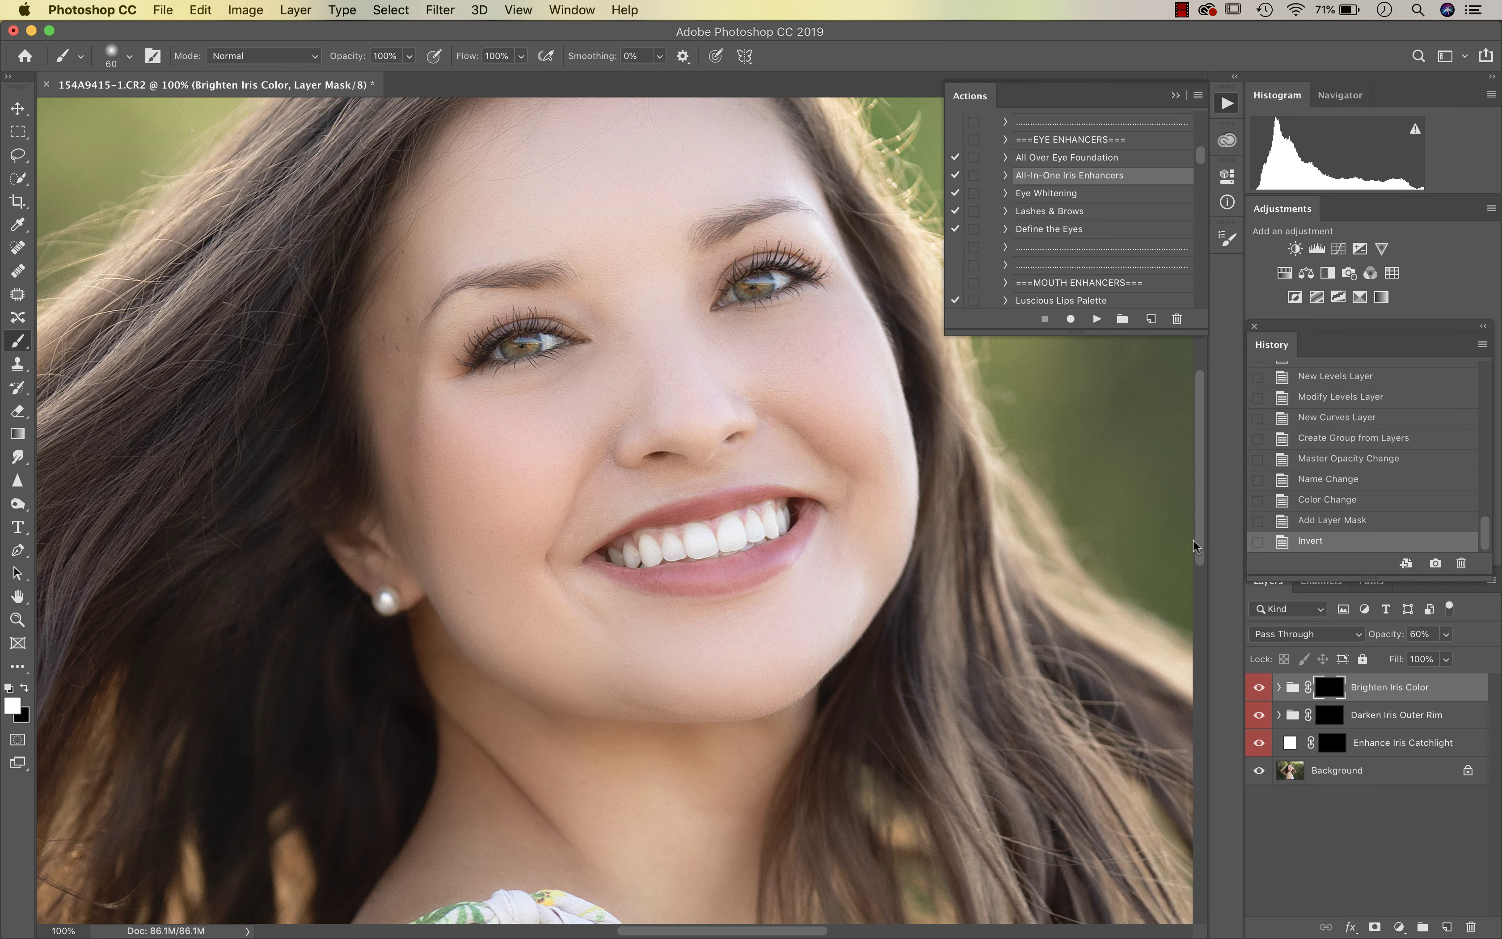
key("super+equal")
scroll(764, 426, "up", 3)
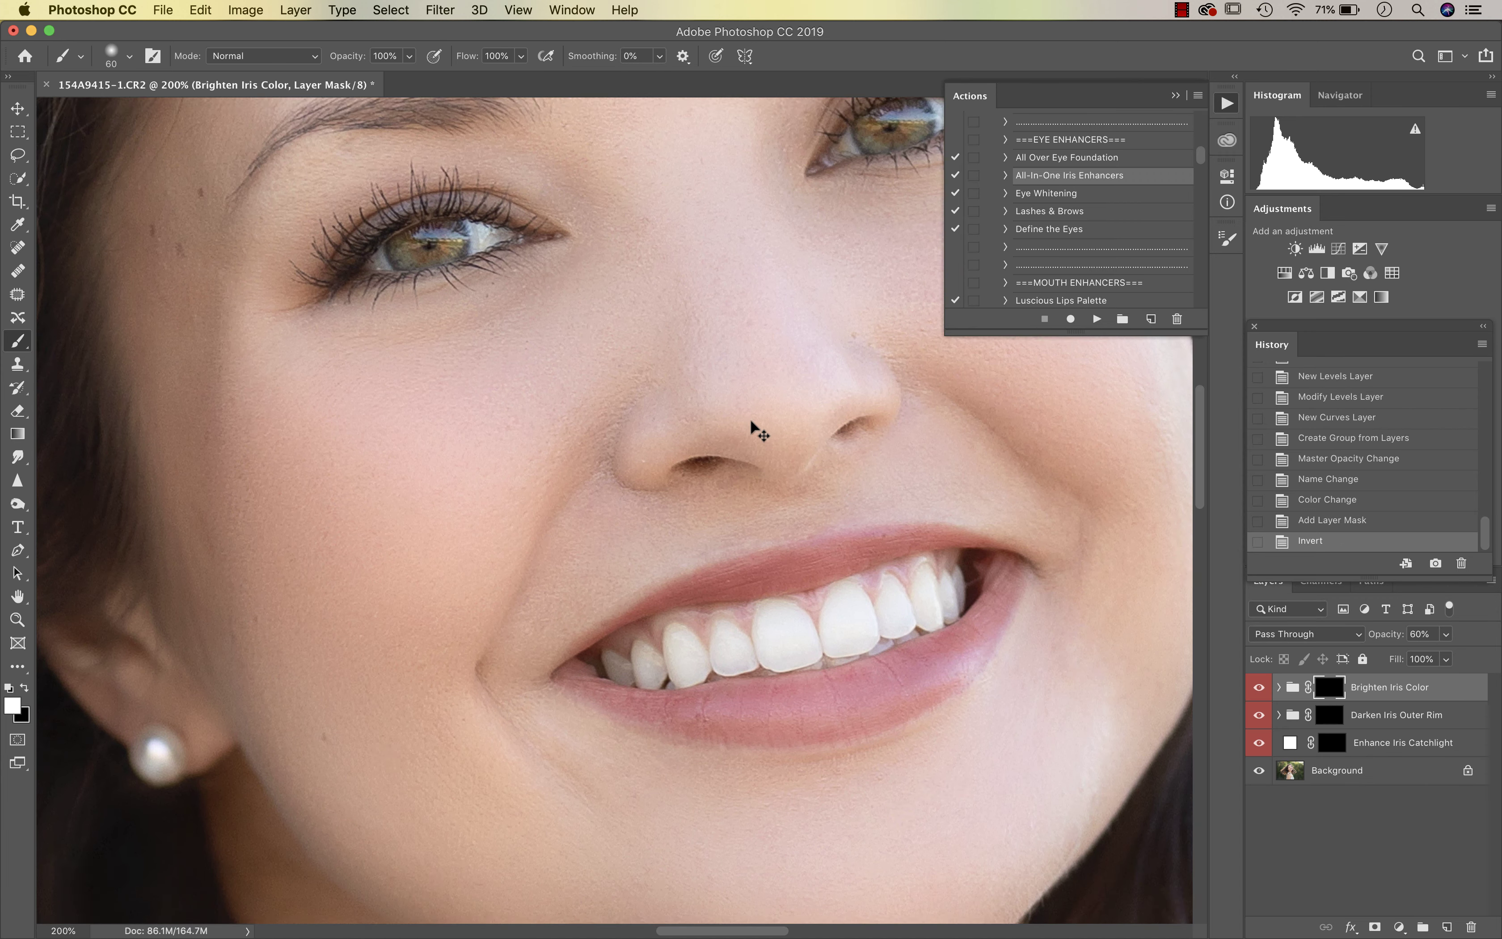
scroll(688, 426, "up", 2)
scroll(688, 426, "right", 2)
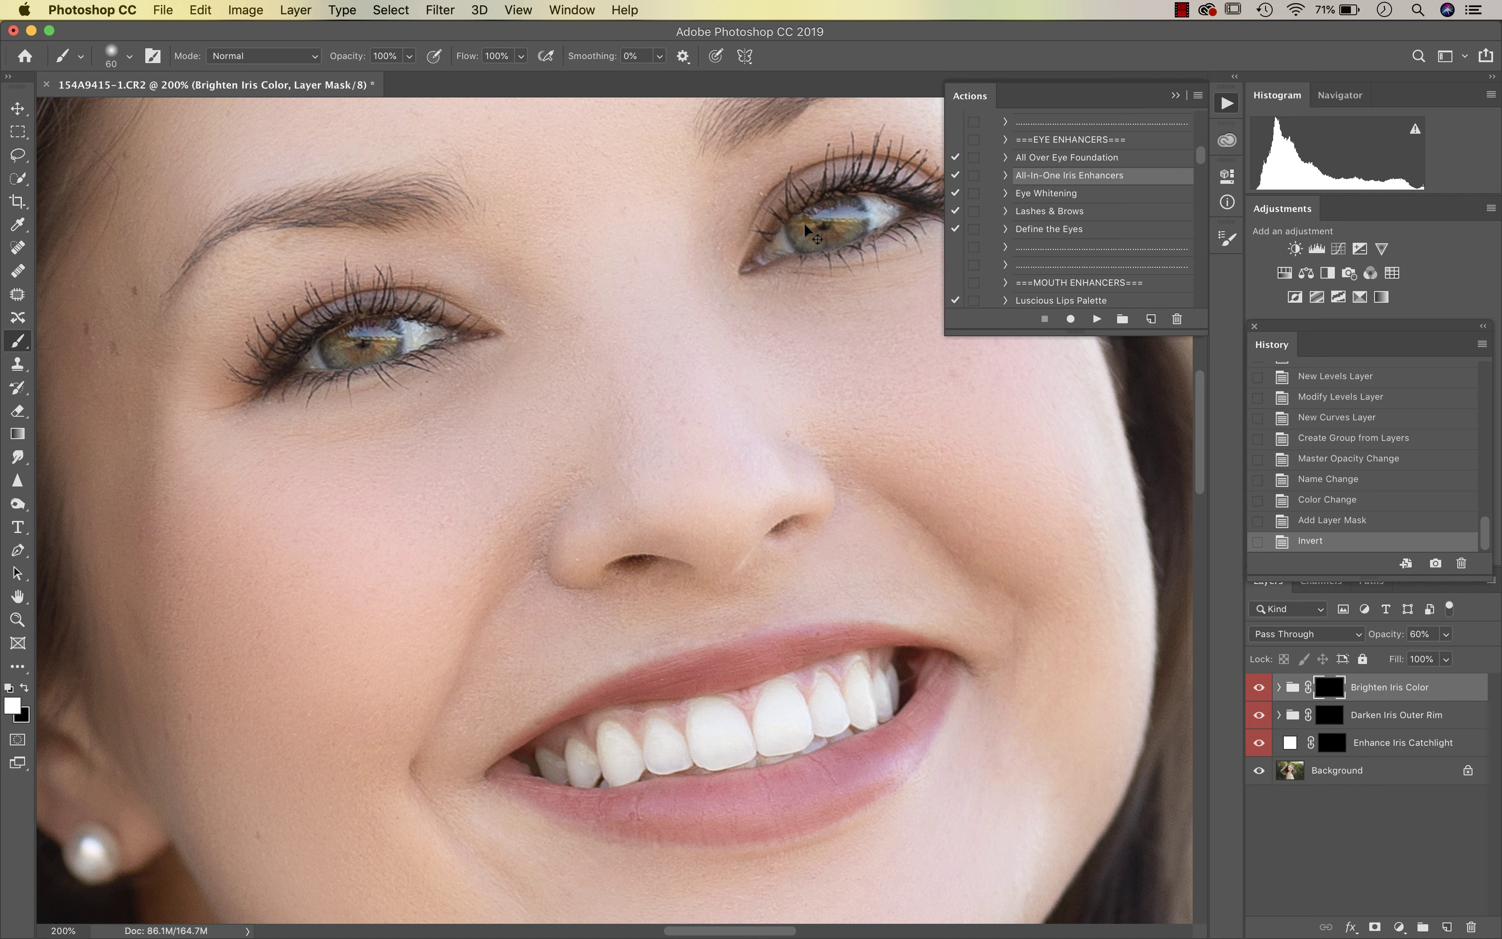
left_click(409, 56)
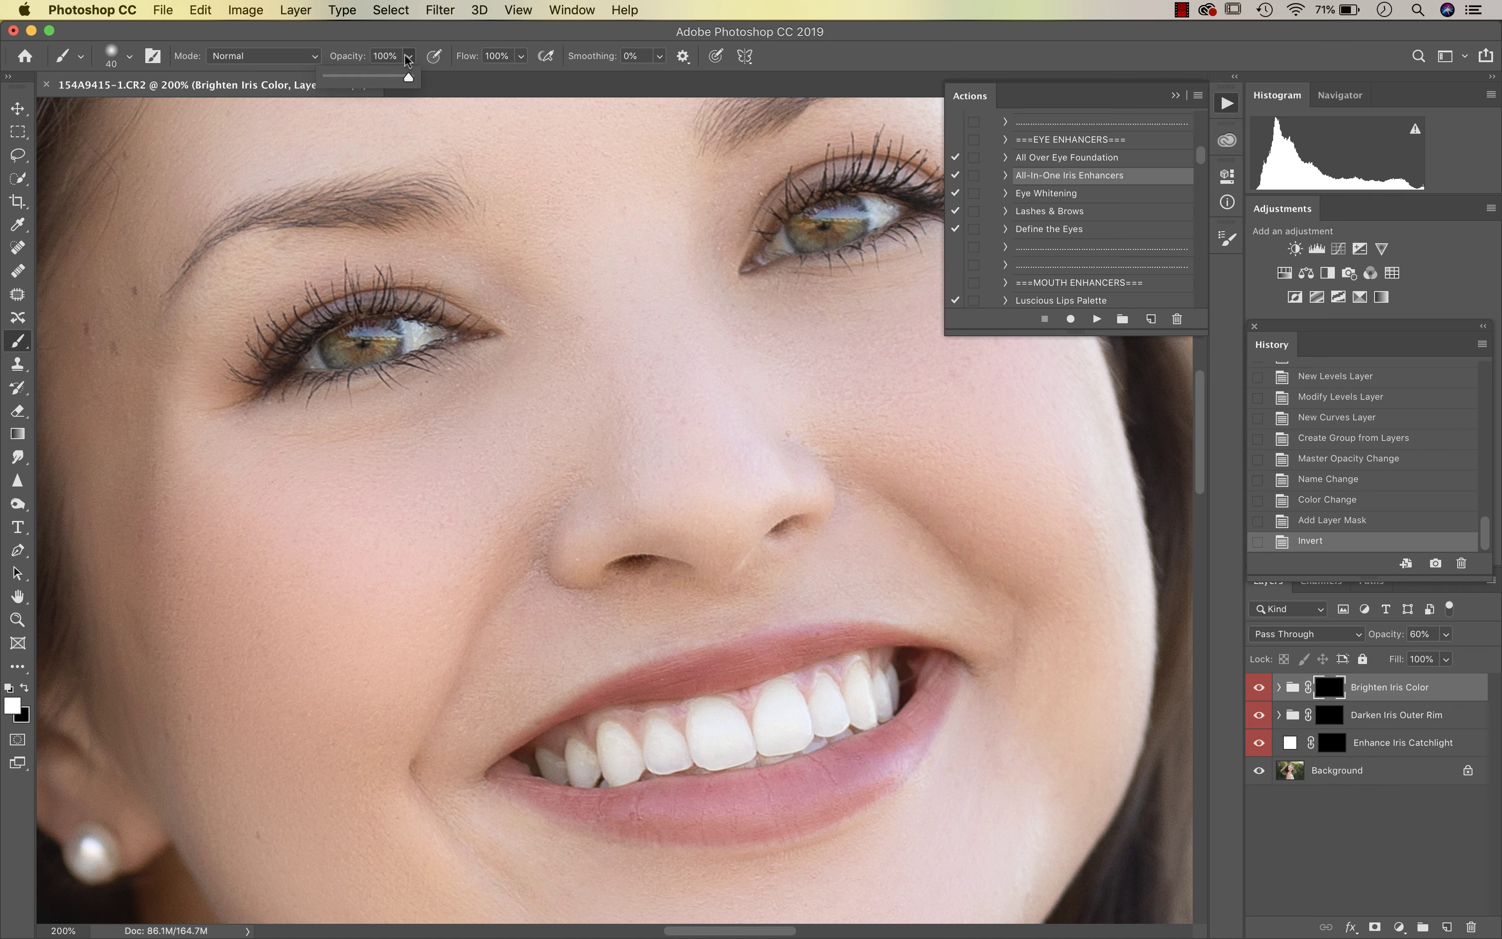
left_click_drag(412, 75, 367, 78)
key("bracketleft")
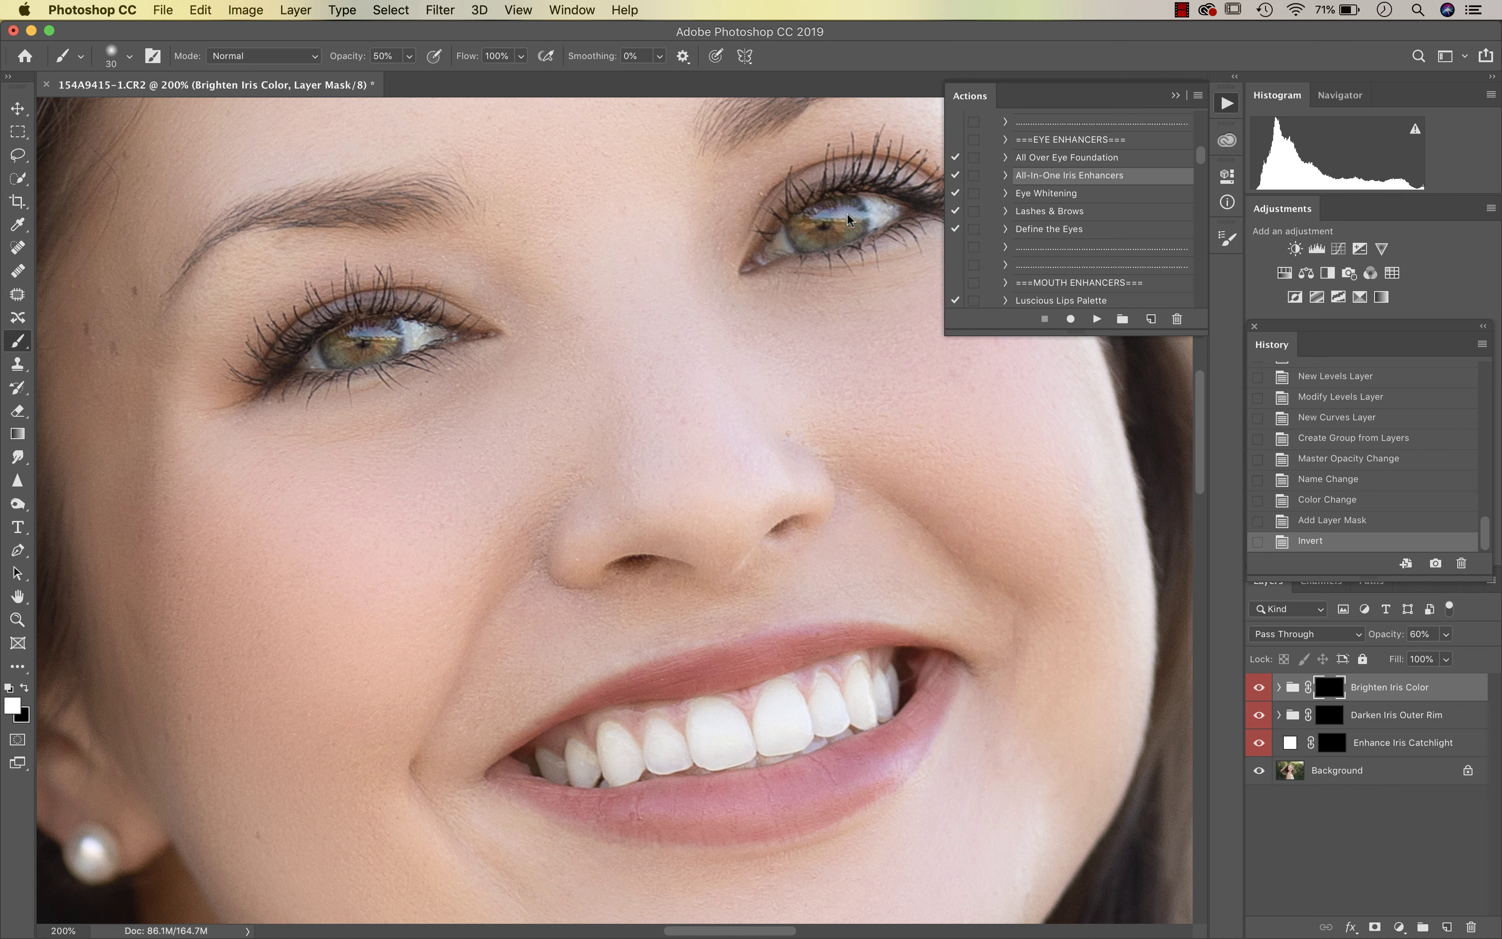
left_click_drag(804, 228, 801, 220)
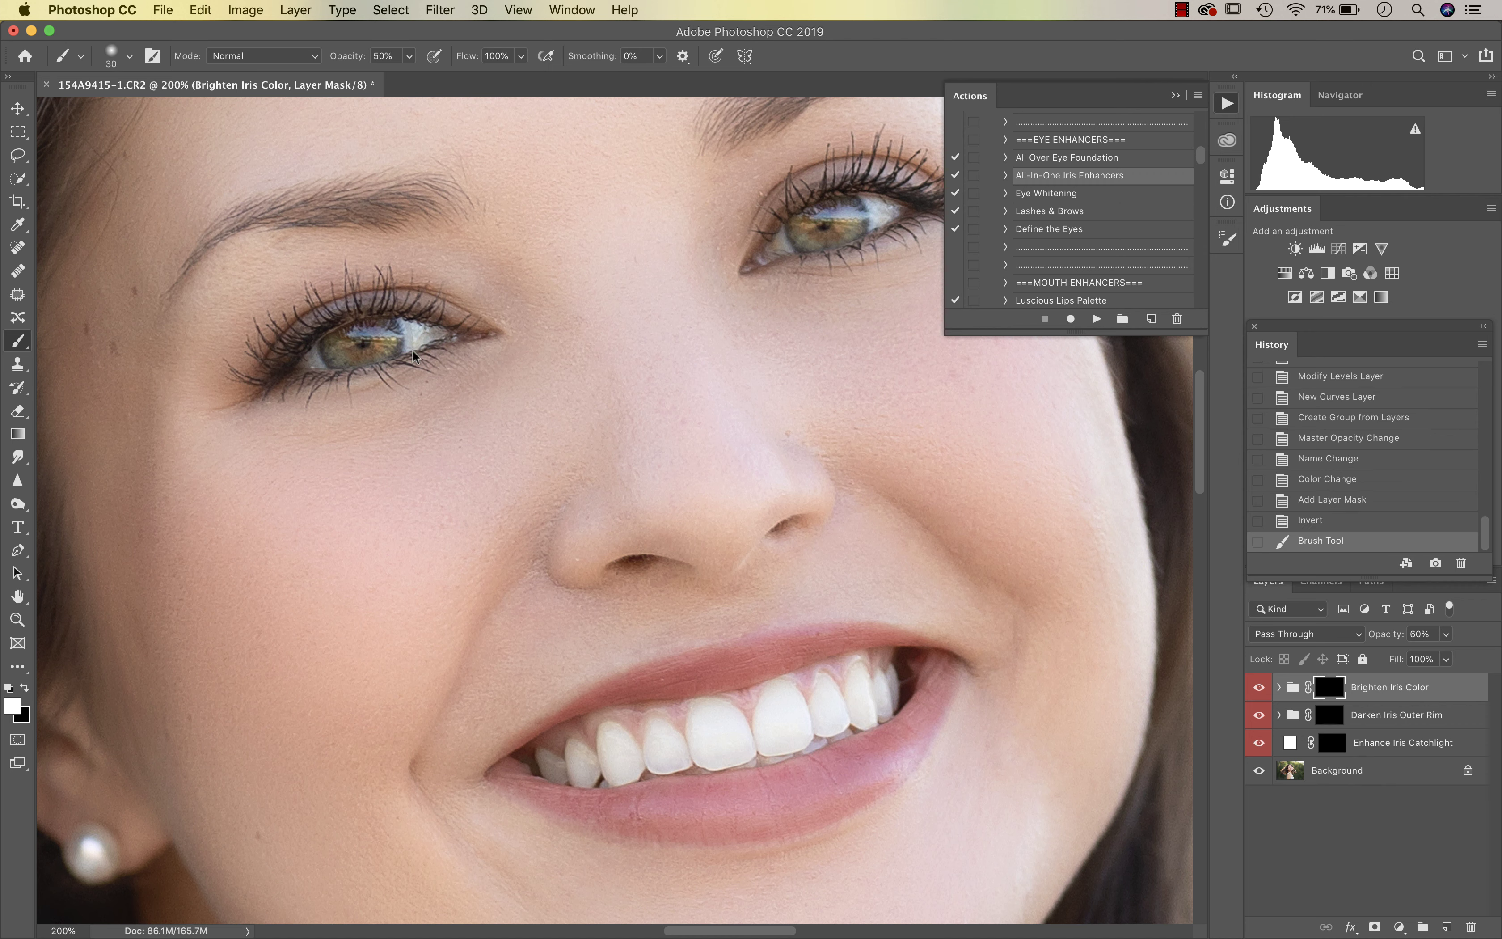
left_click_drag(338, 344, 366, 340)
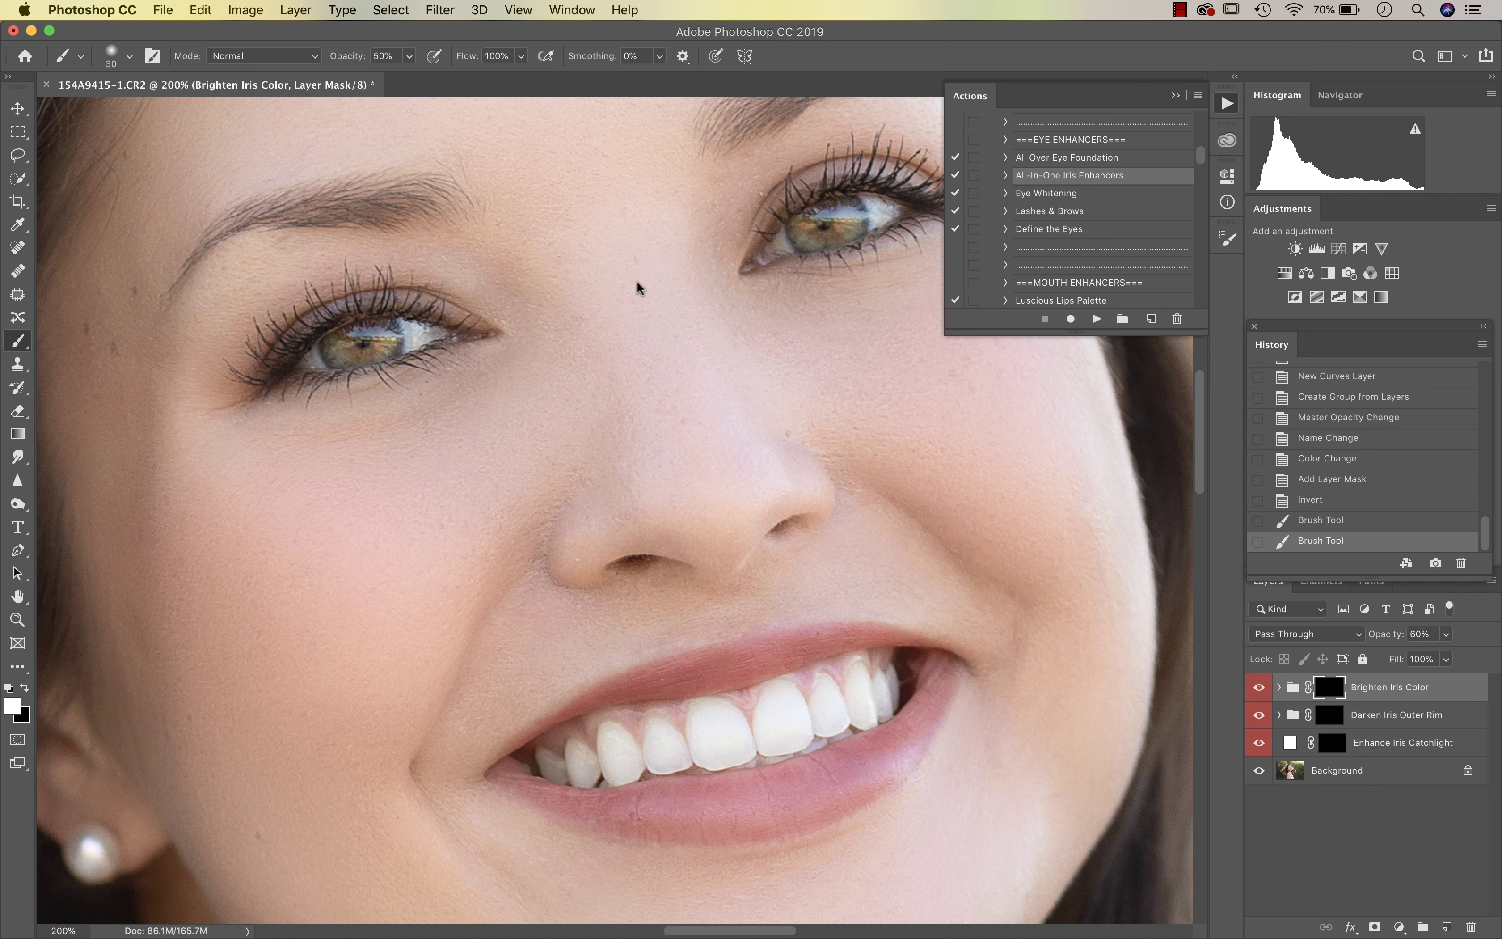
- Compare the eyes with the Brighten Iris Color group off and on, and set its opacity to 41%
left_click(1446, 635)
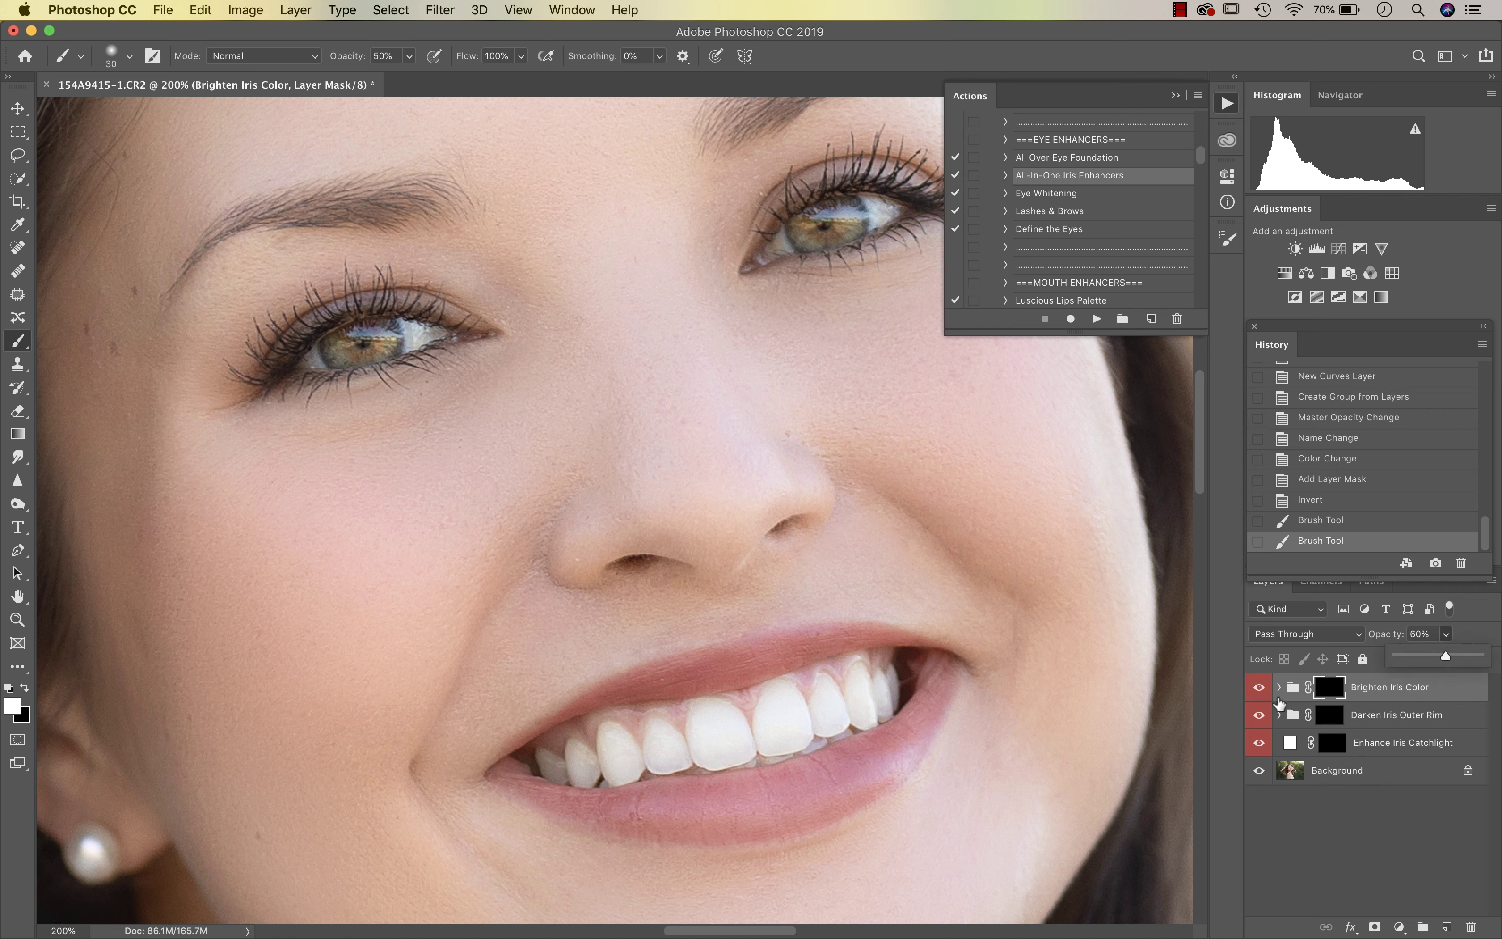
left_click(1259, 688)
left_click(1259, 688)
left_click(1259, 688)
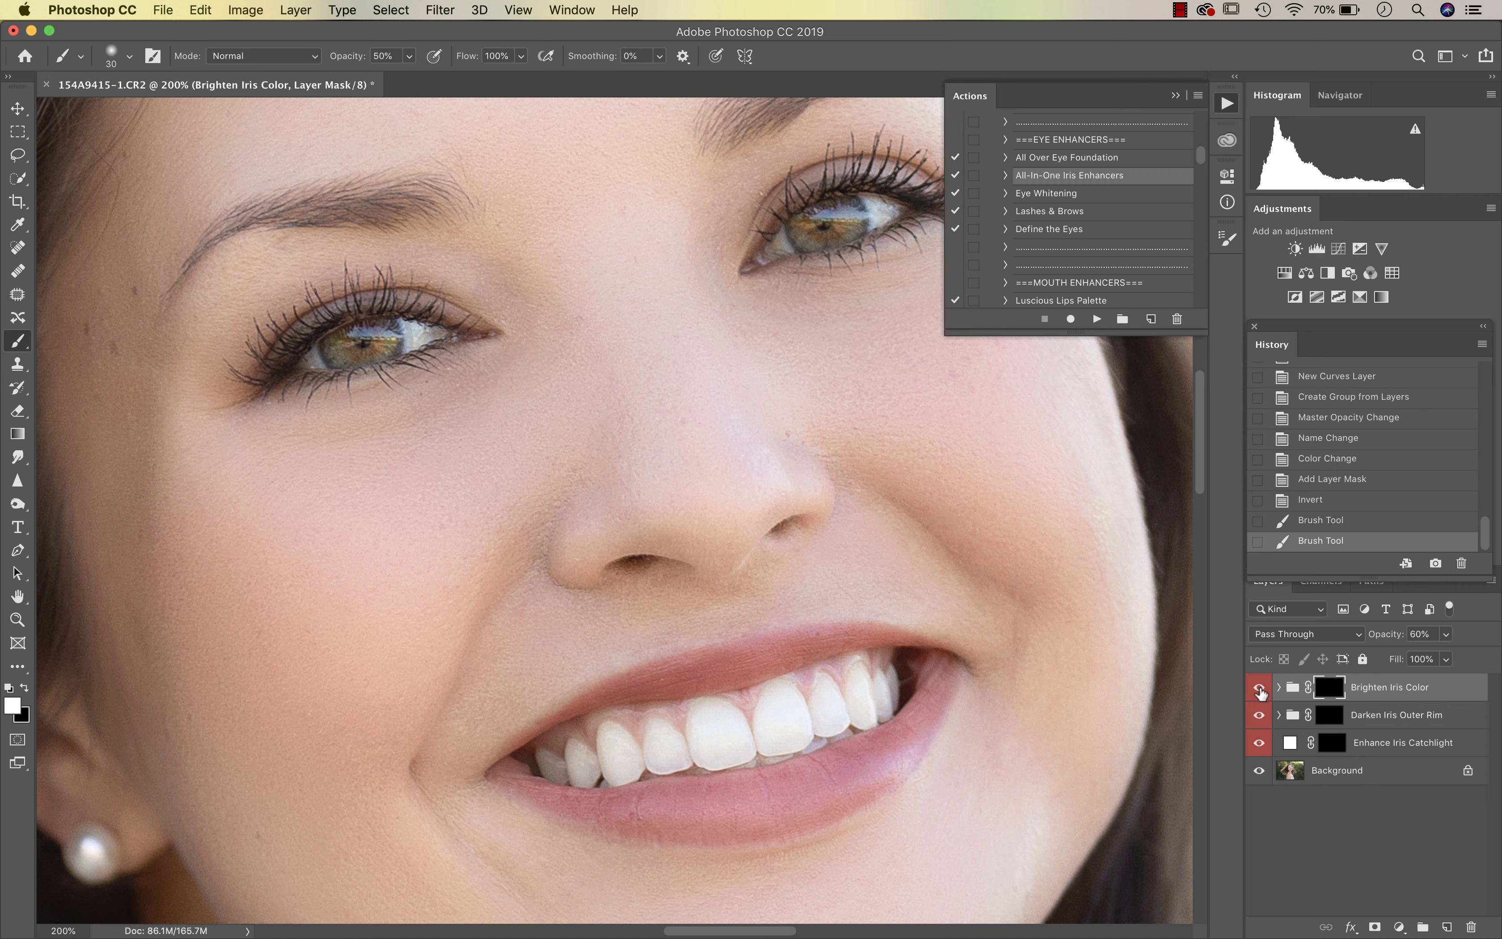
left_click(1259, 688)
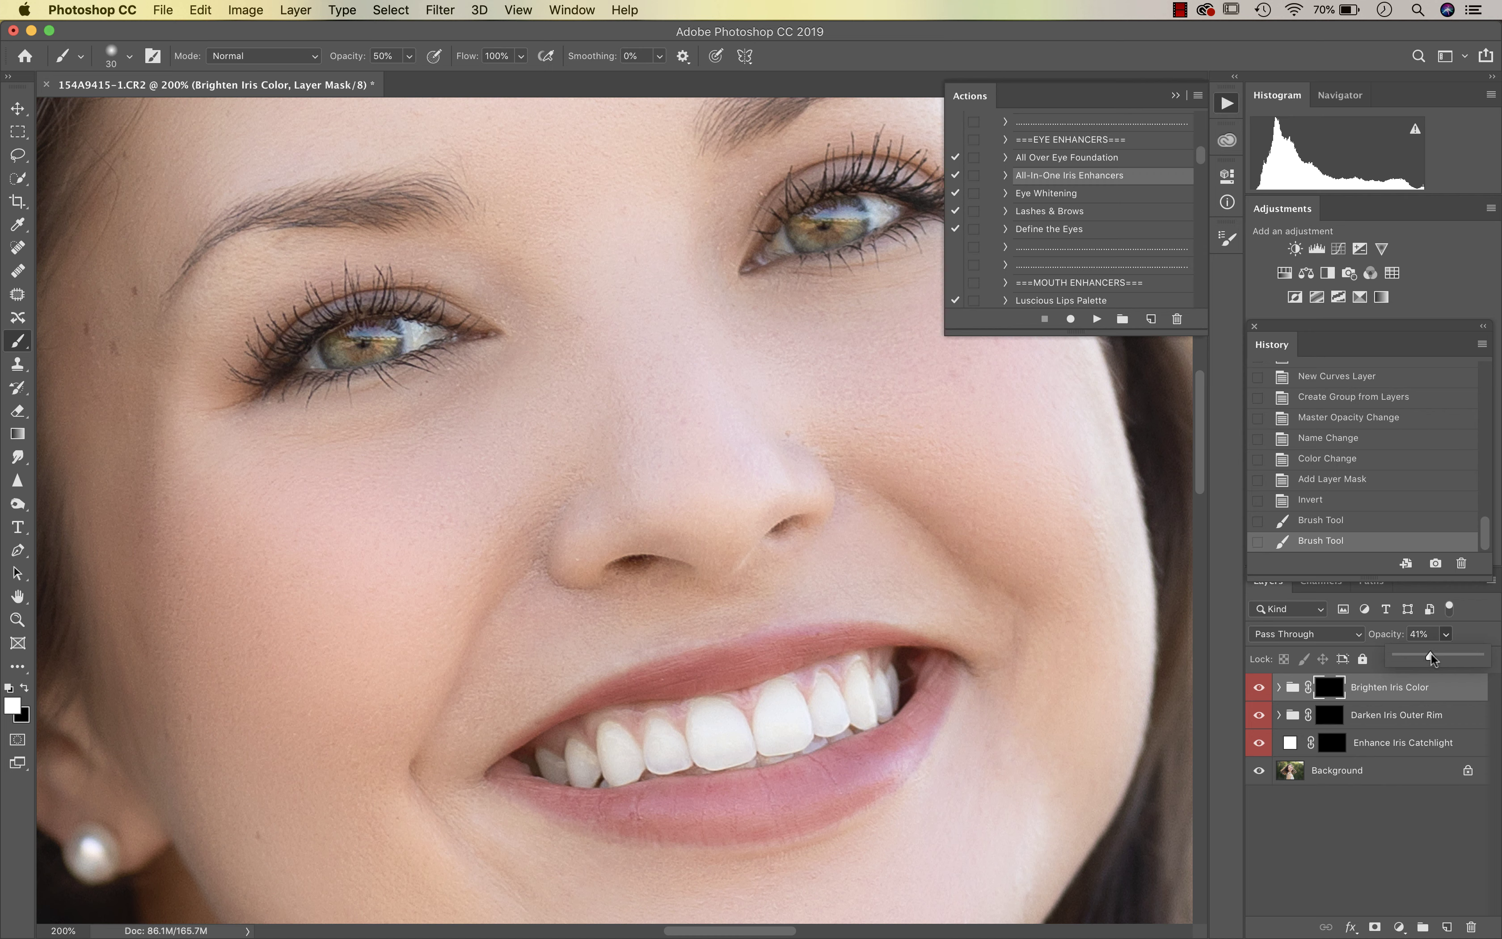
left_click(1431, 653)
- Paint white on the Darken Iris Outer Rim mask around the rims of both irises with a 9 px brush at 100% opacity
left_click(1329, 715)
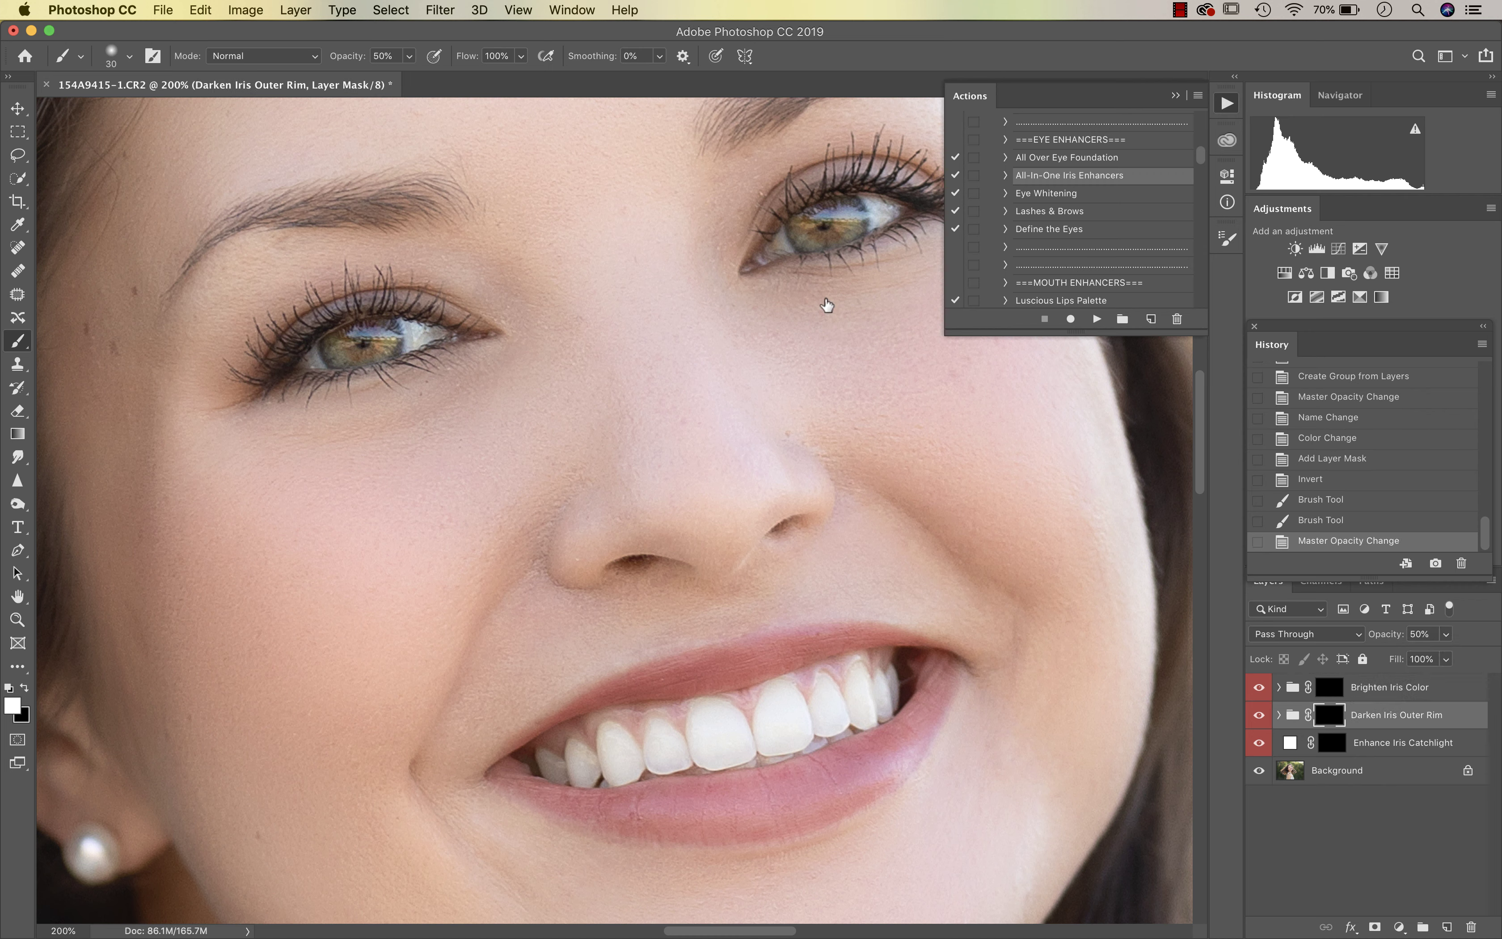
left_click(409, 56)
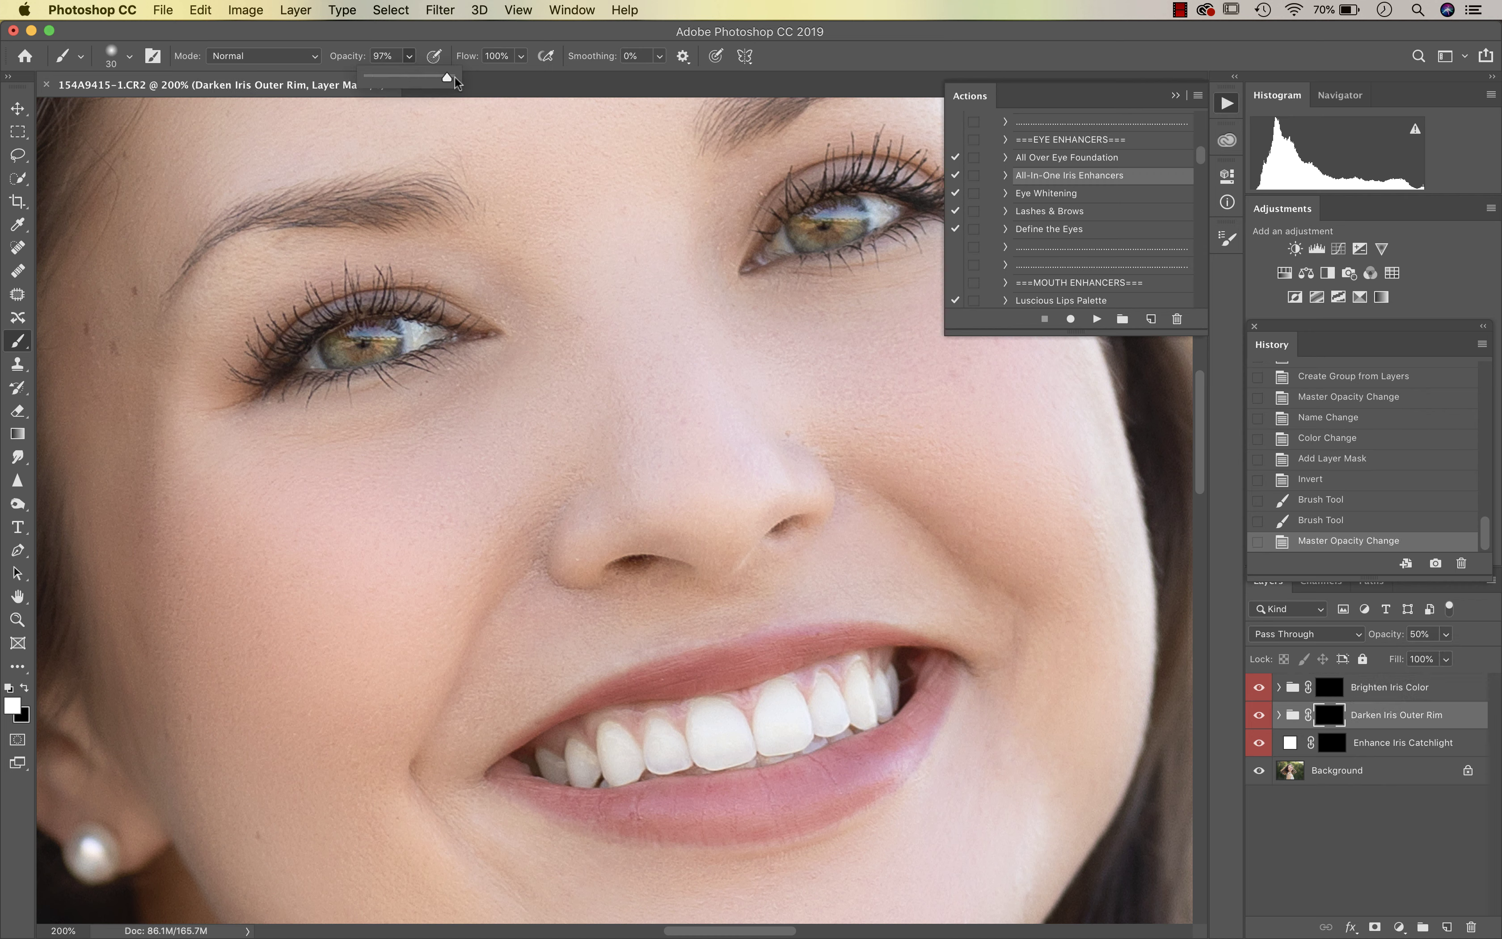
key("bracketleft")
key("bracketleft")
key("bracketleft")
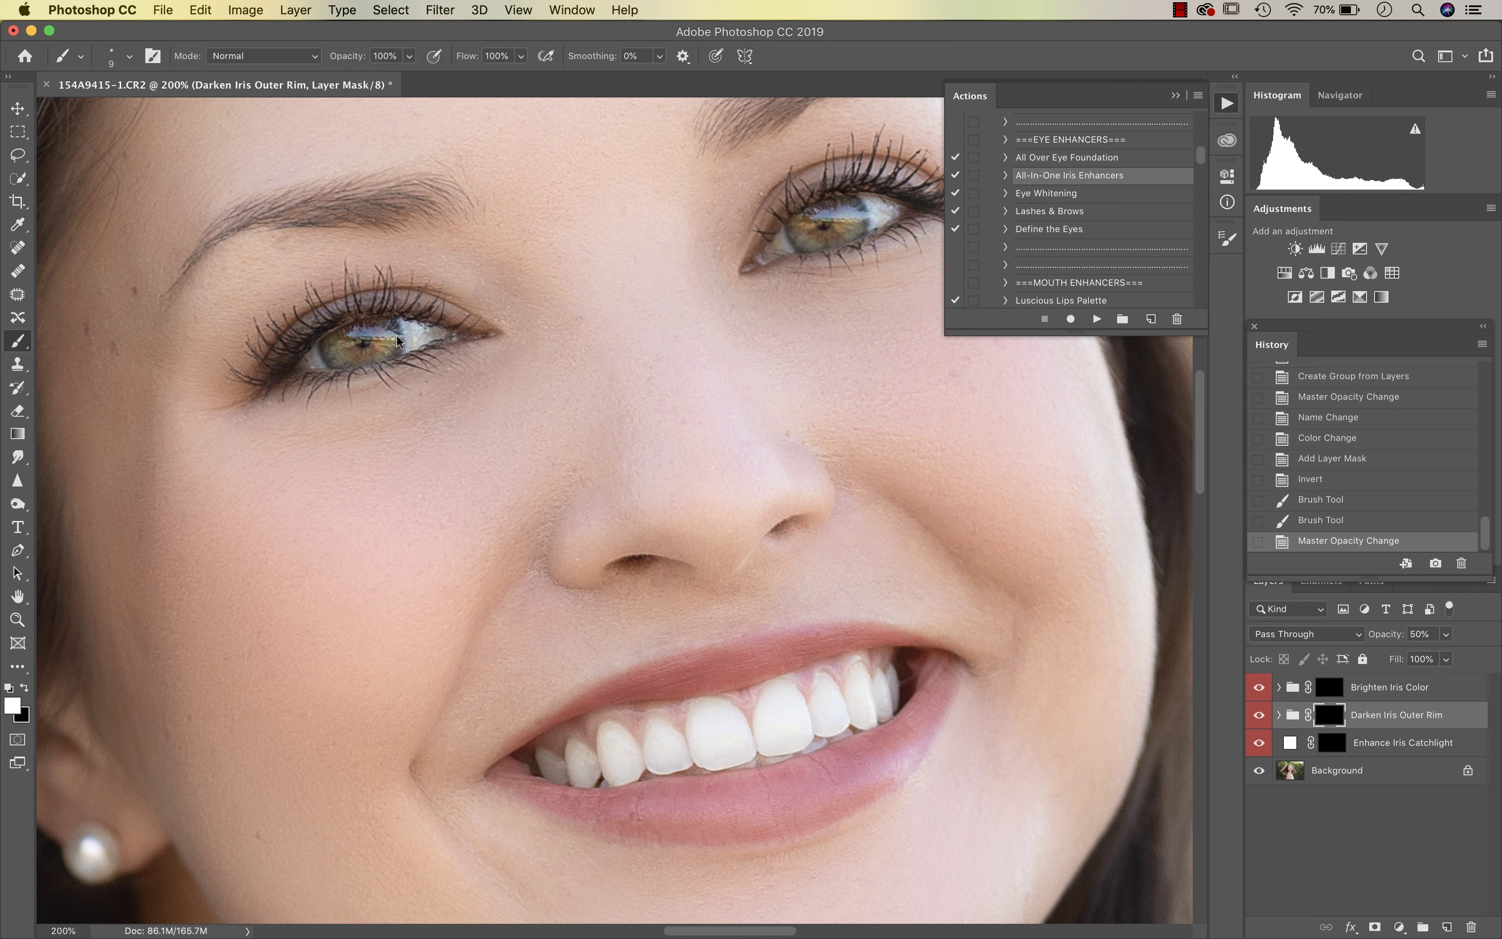
left_click_drag(395, 328, 347, 349)
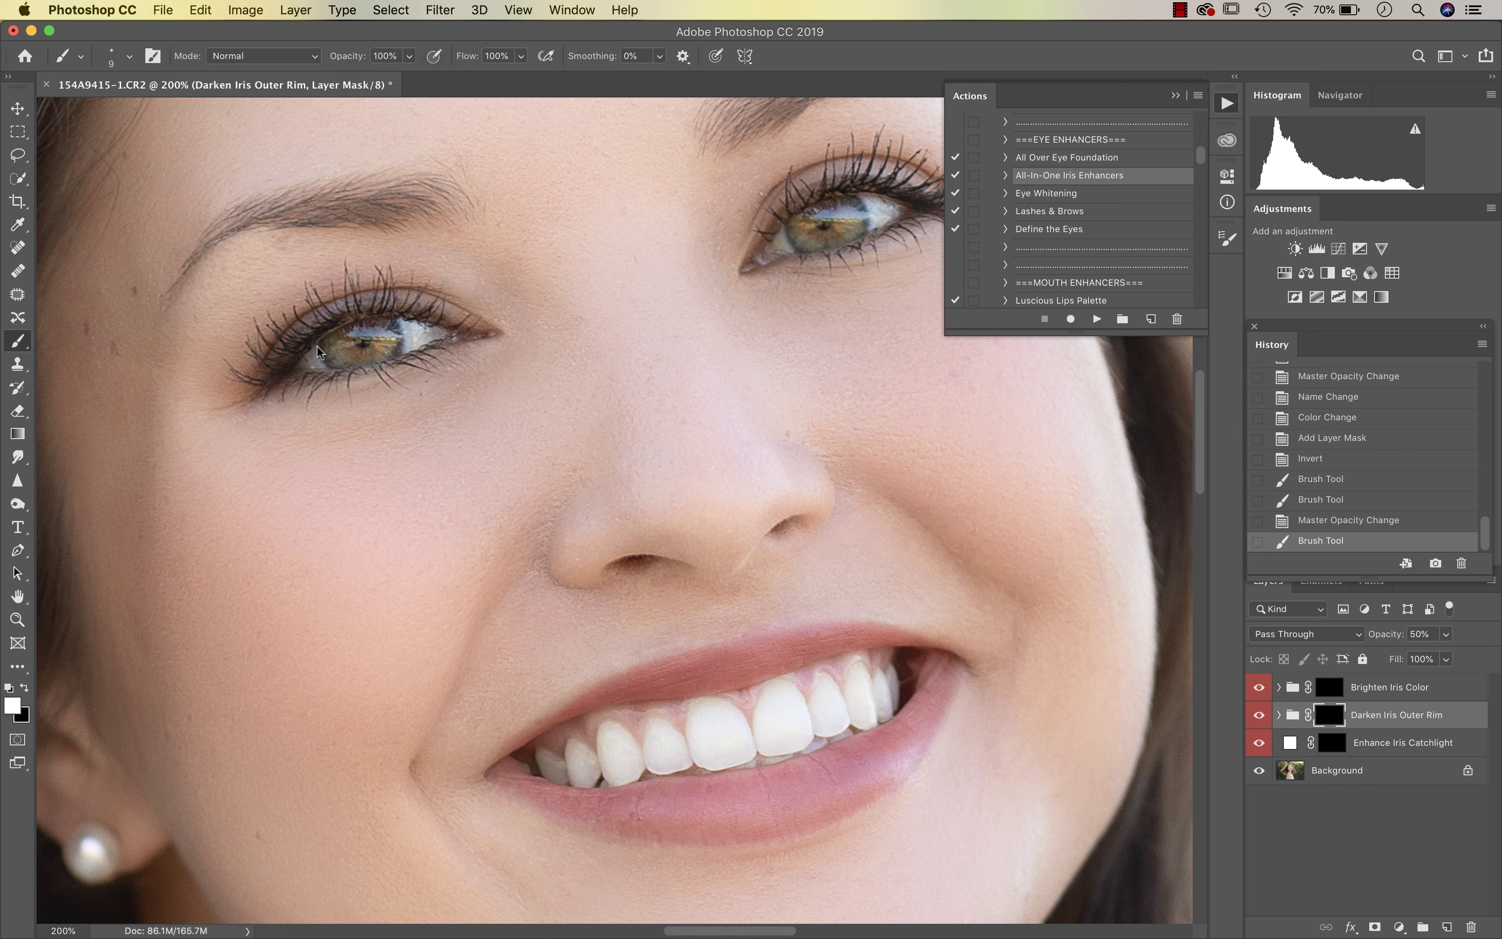
left_click(332, 364)
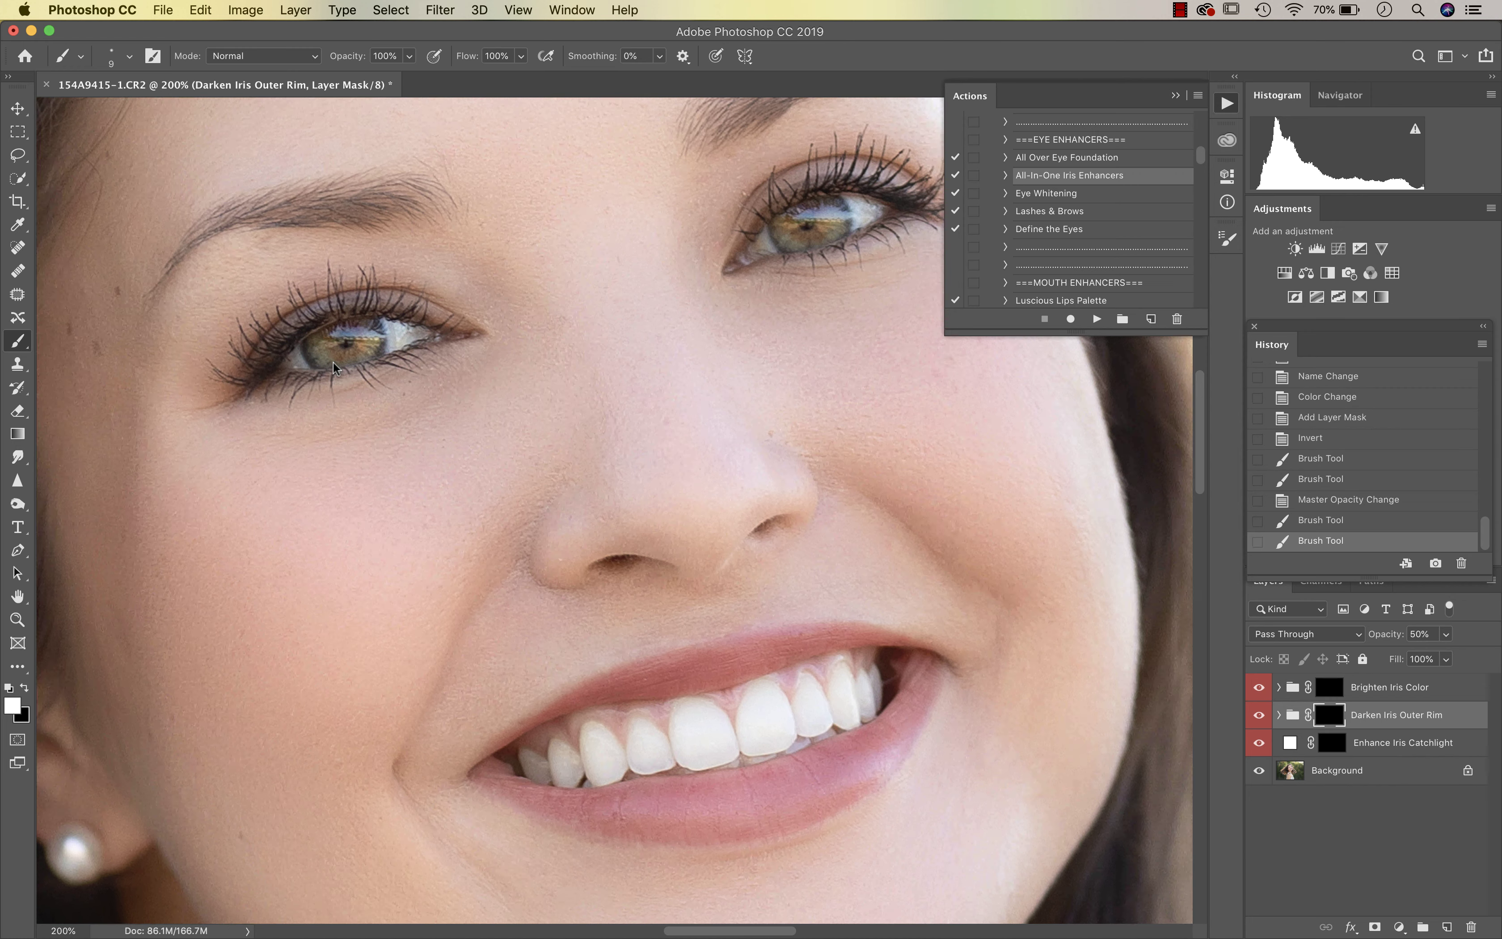
scroll(332, 360, "right", 5)
scroll(332, 360, "up", 2)
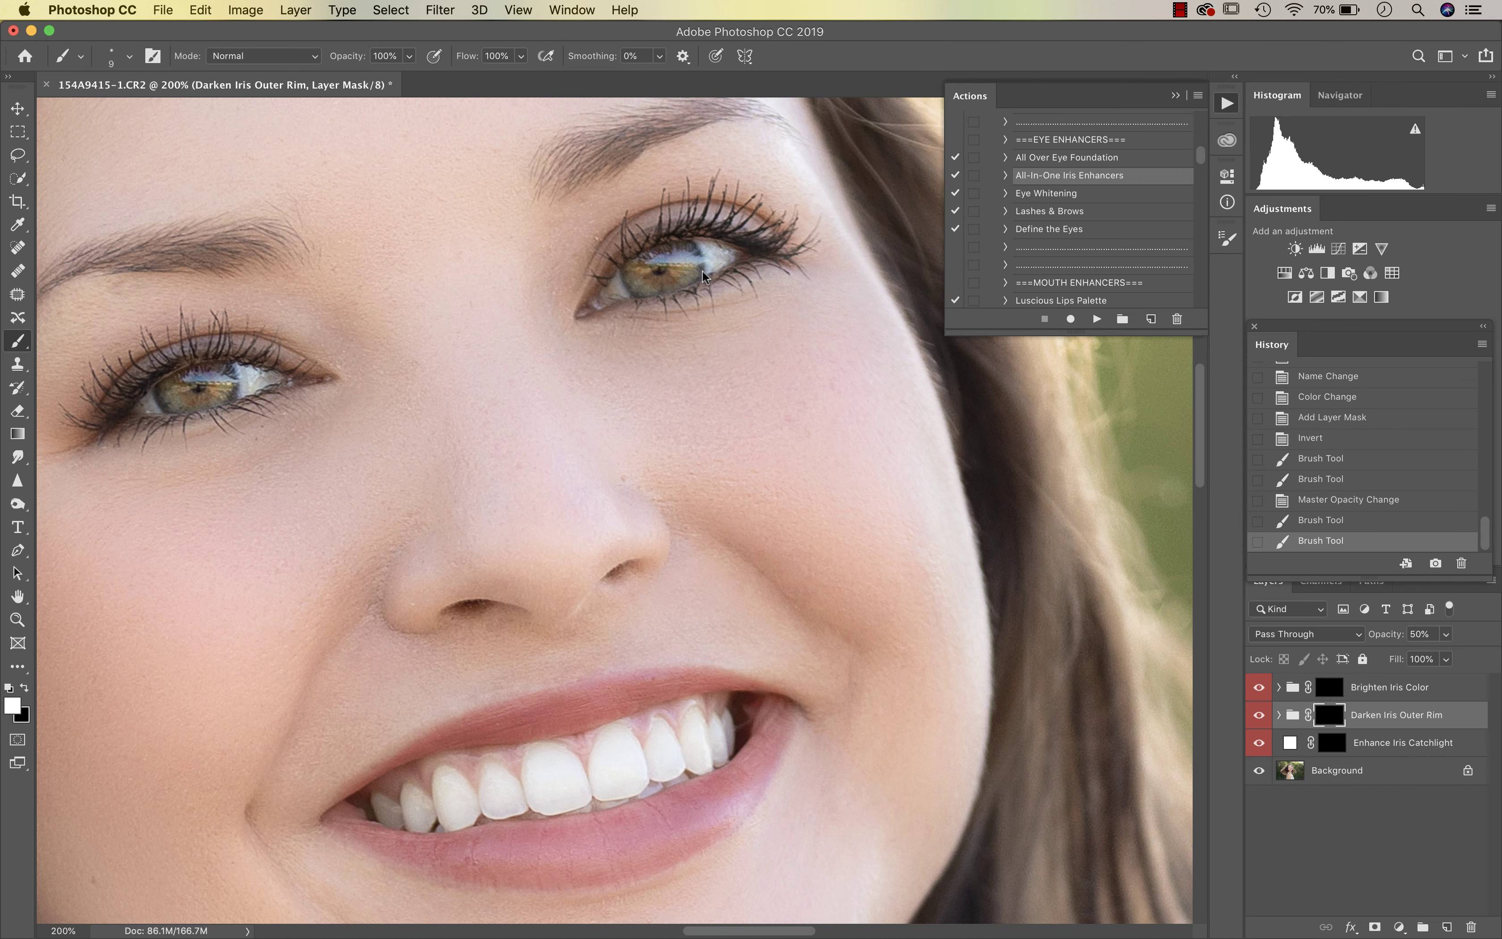
left_click_drag(701, 248, 645, 283)
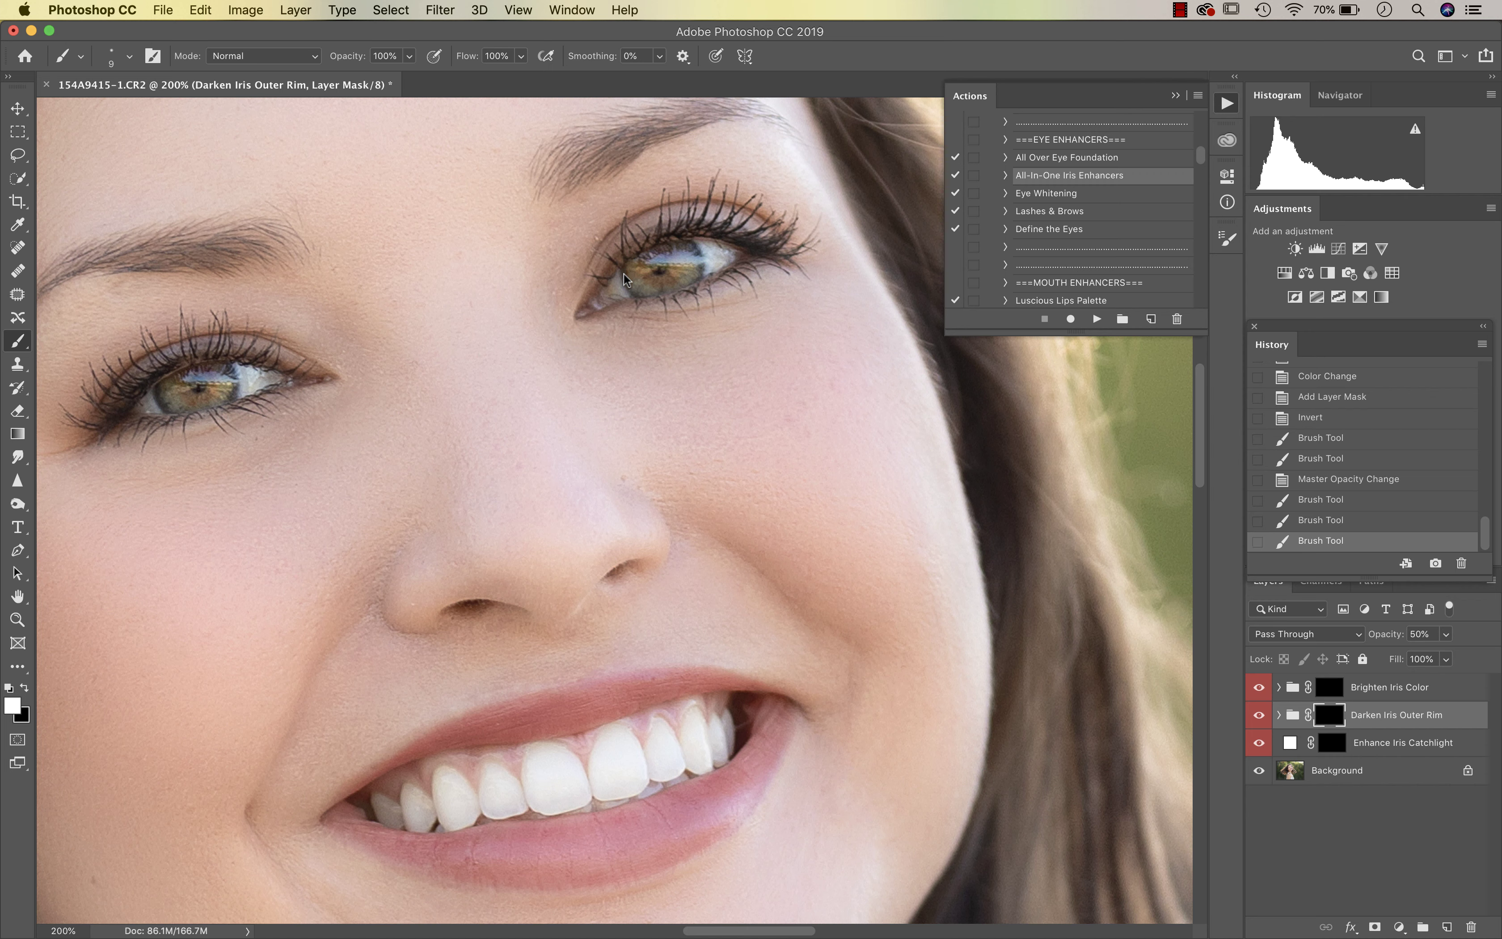
left_click_drag(626, 275, 642, 285)
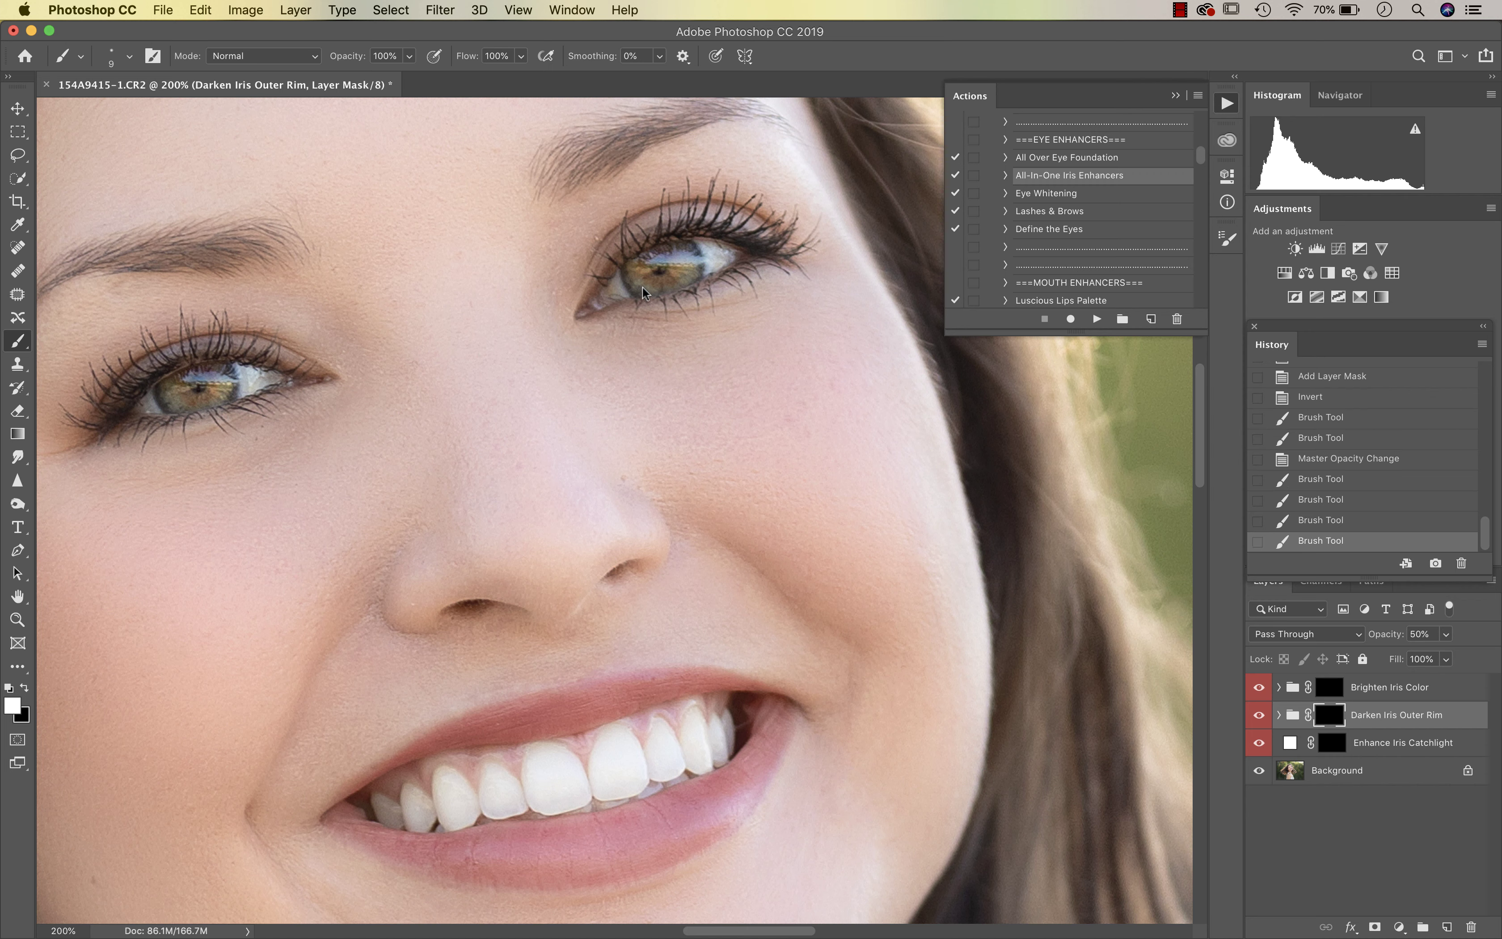
- Set the Darken Iris Outer Rim group's opacity to 72% and compare the eyes with it off and on
left_click(1446, 633)
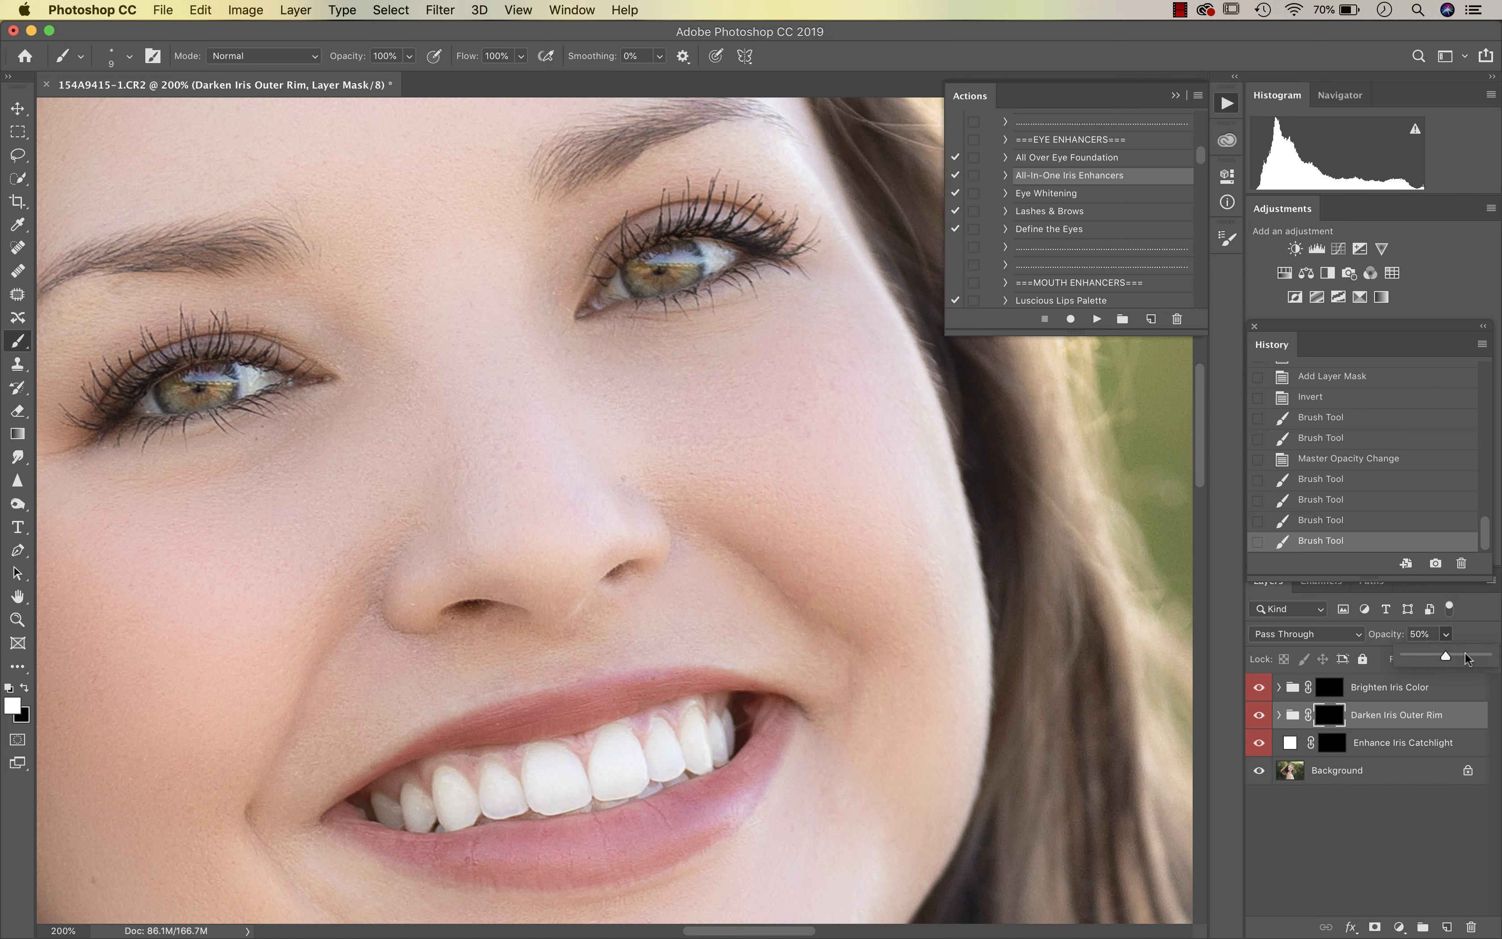
left_click(1465, 658)
left_click(1259, 715)
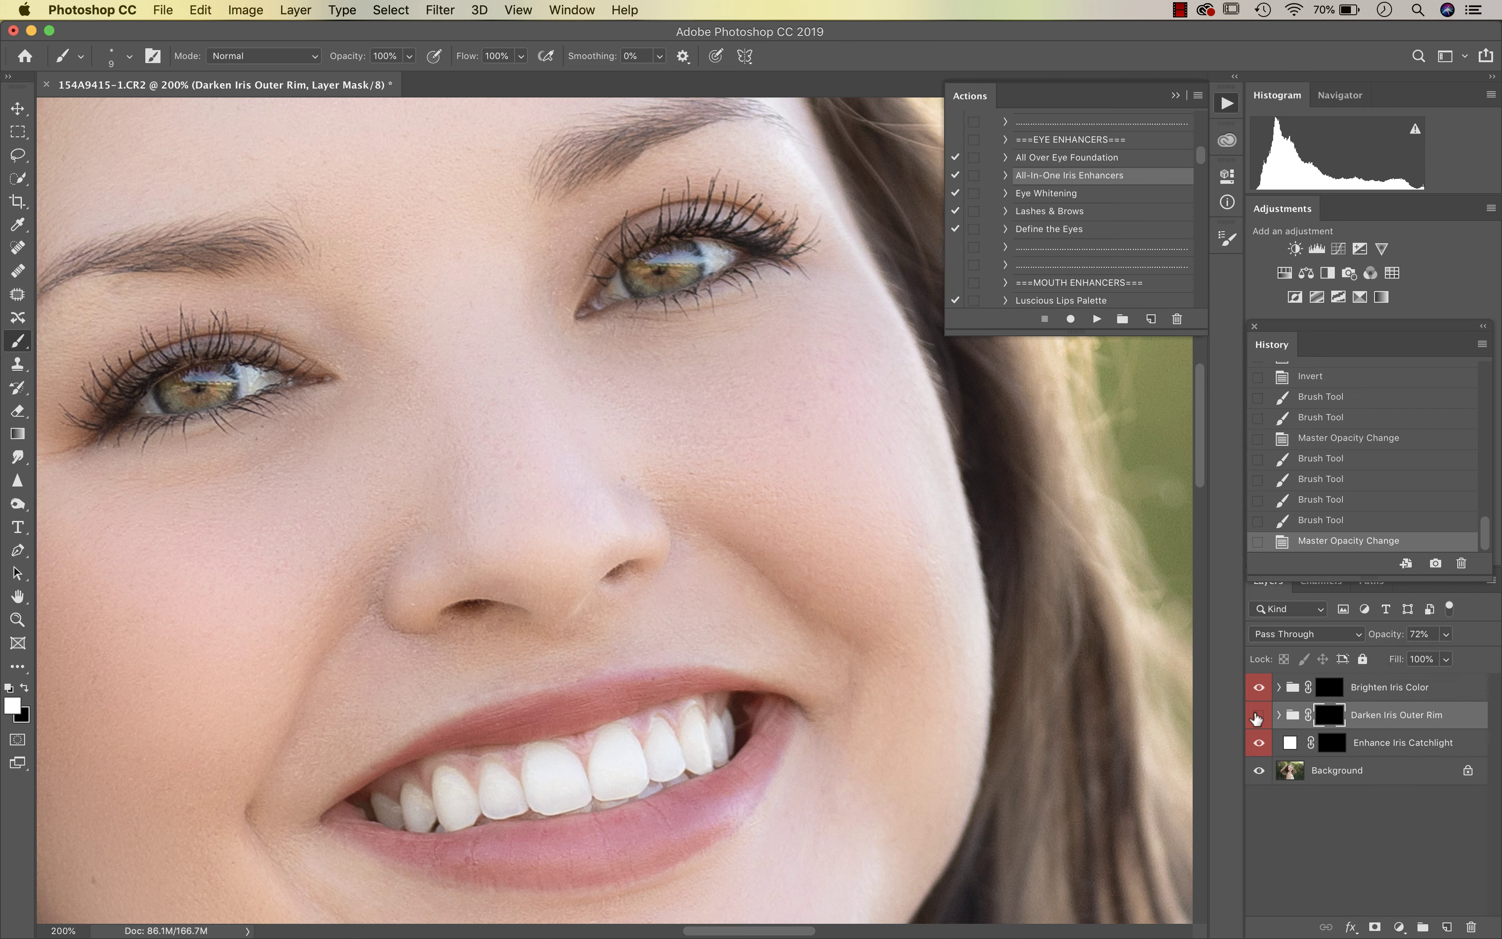
left_click(1258, 716)
left_click(1258, 715)
left_click(1258, 716)
key("super+minus")
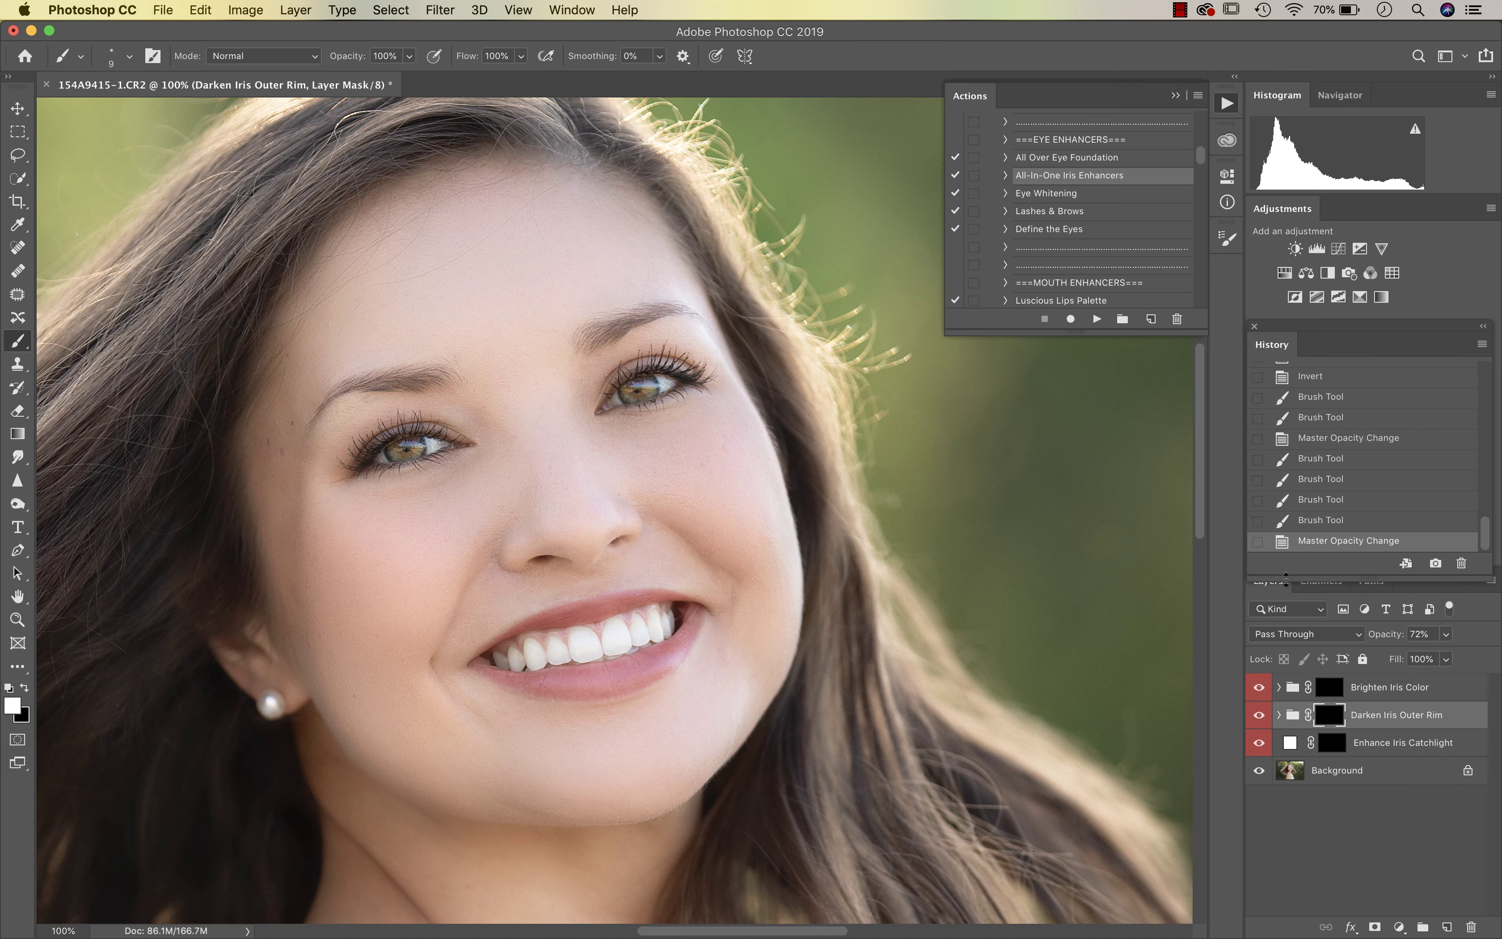
- Paint white on the Enhance Iris Catchlight mask over the catchlights of both eyes with a 20 px brush at 31% opacity
left_click(1336, 748)
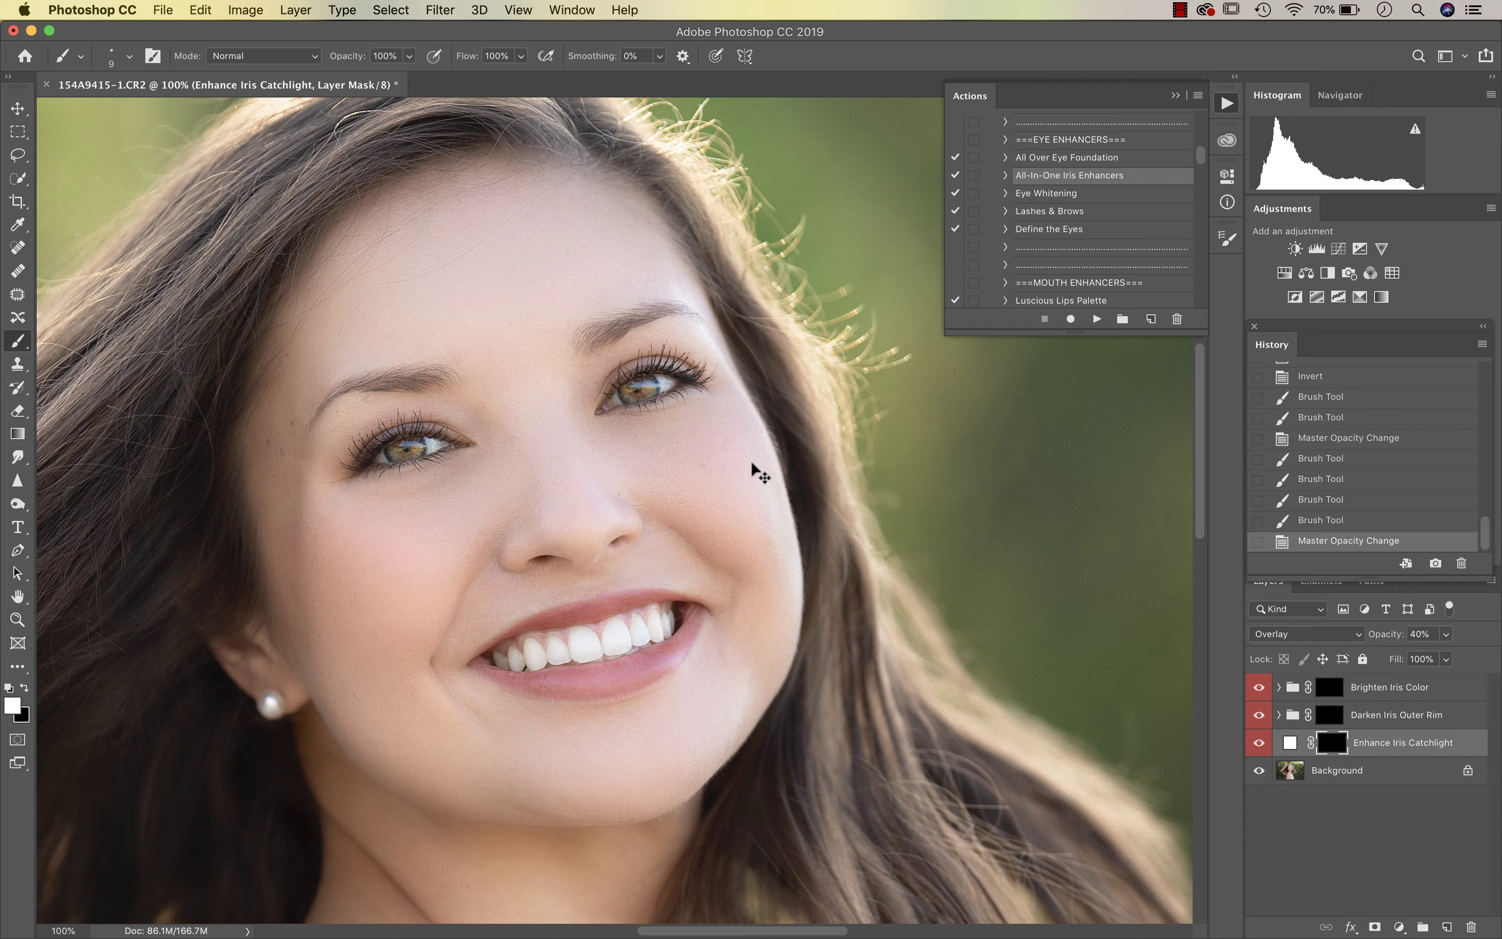
key("super+plus")
key("super+plus")
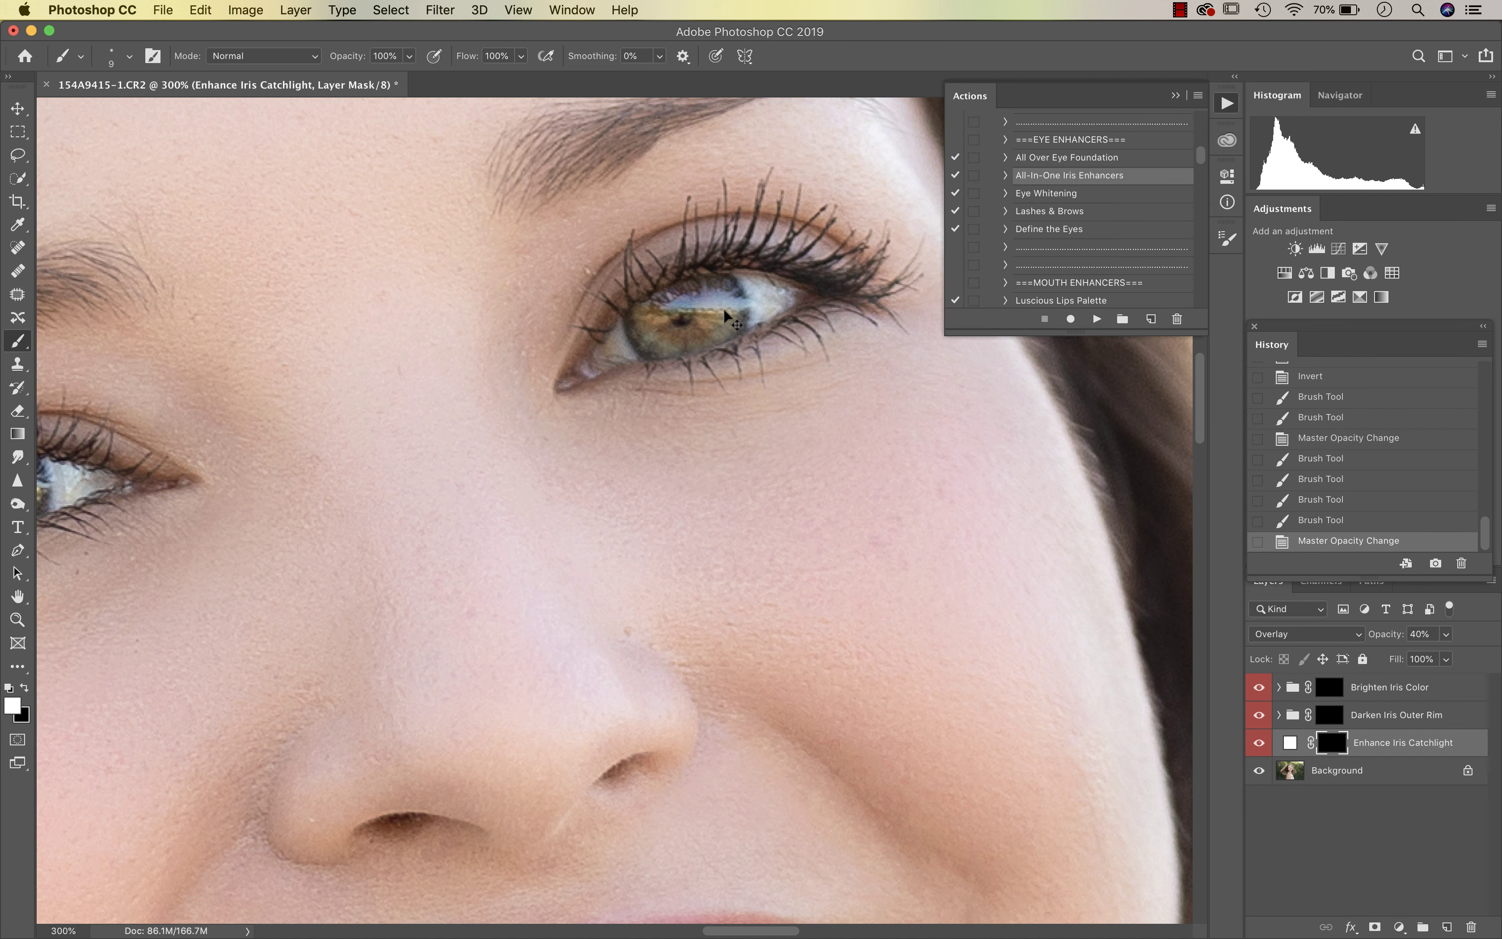
left_click_drag(409, 57, 352, 75)
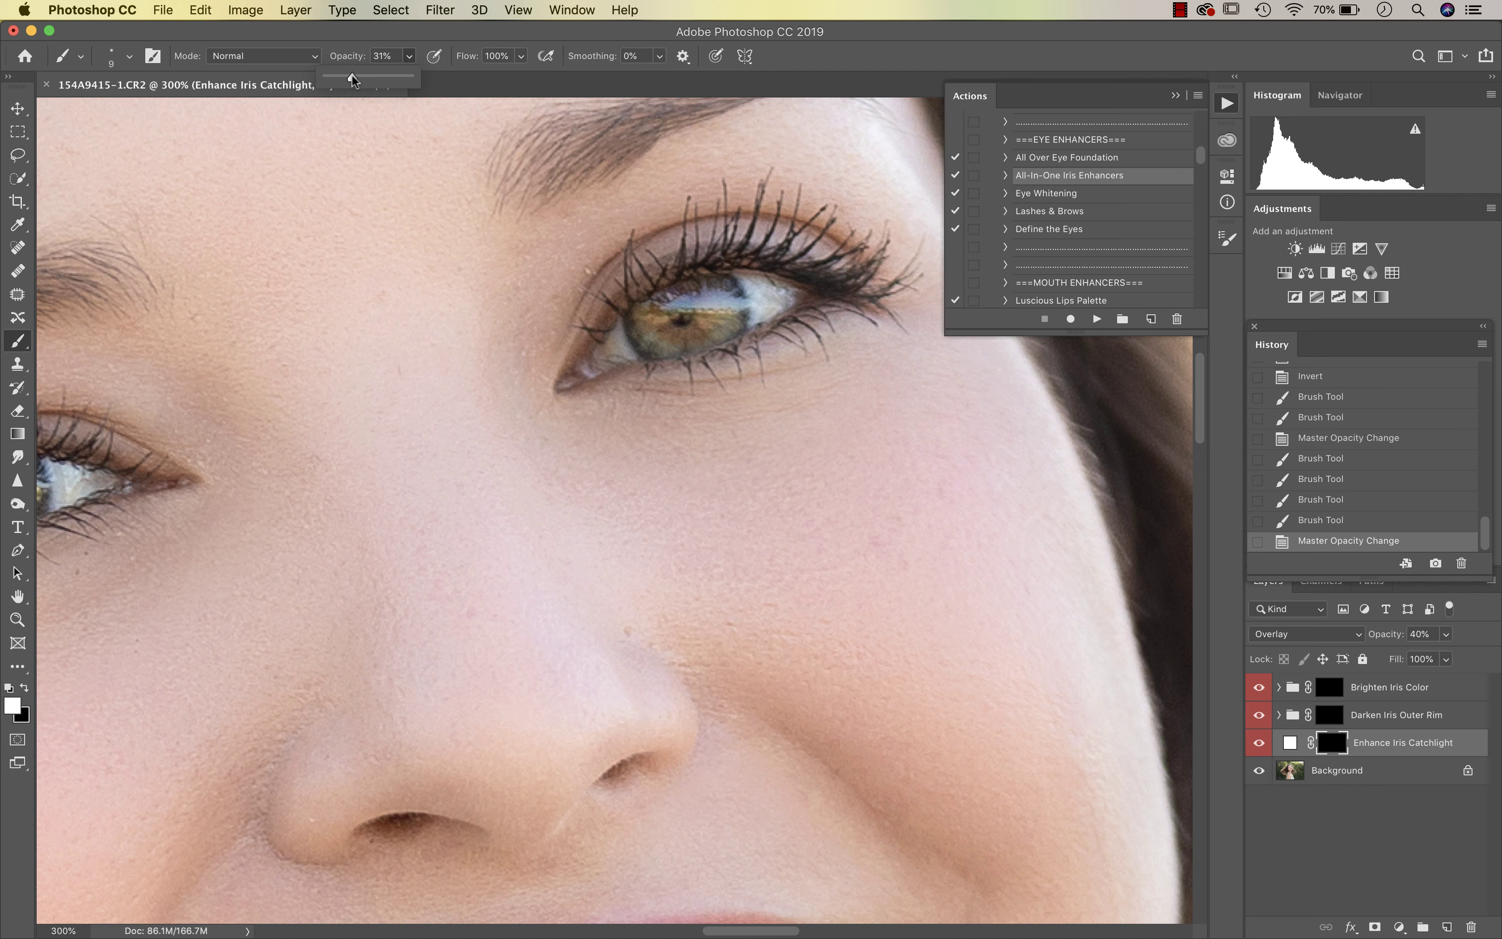
key("bracketleft")
key("bracketleft")
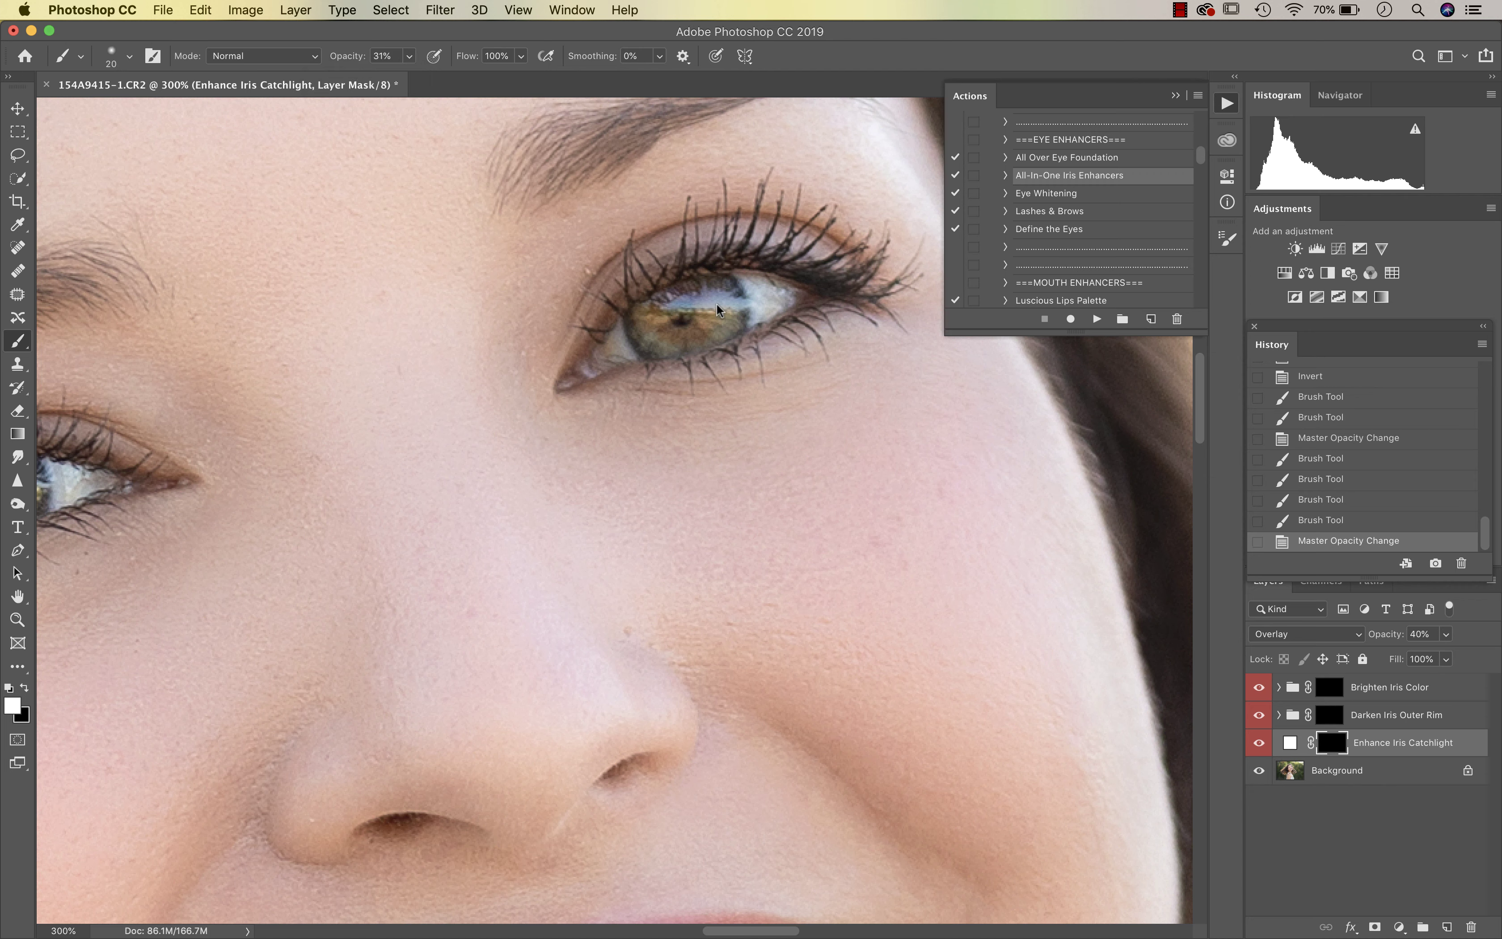
left_click_drag(695, 303, 738, 303)
scroll(738, 303, "left", 6)
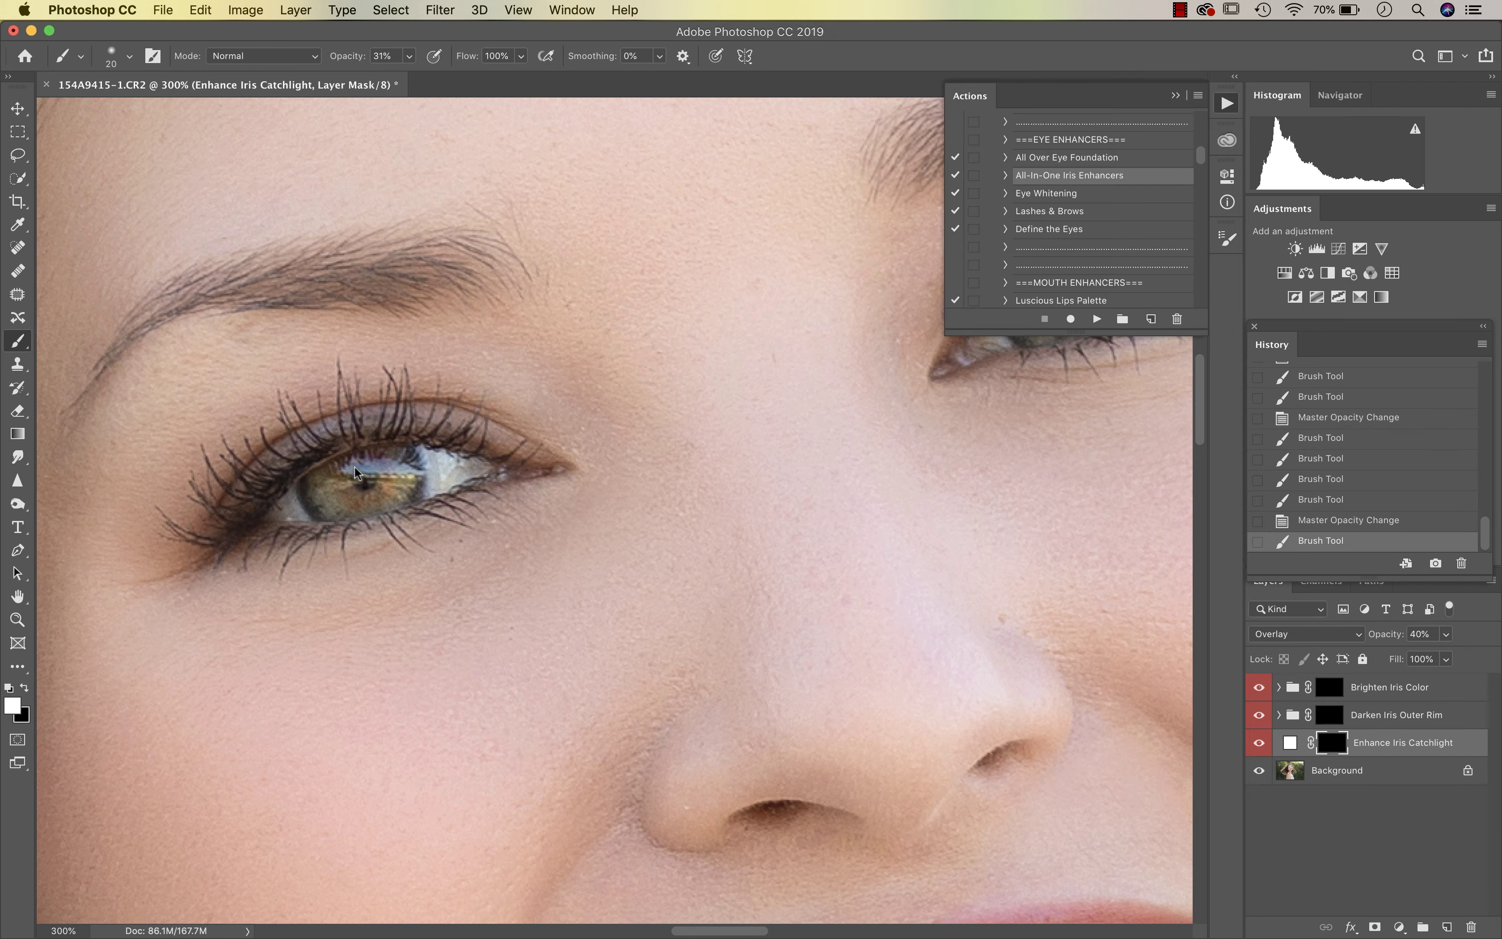
left_click_drag(354, 466, 402, 467)
- Flatten the three iris enhancement layers into the background image
key("super+minus")
key("super+minus")
key("super+minus")
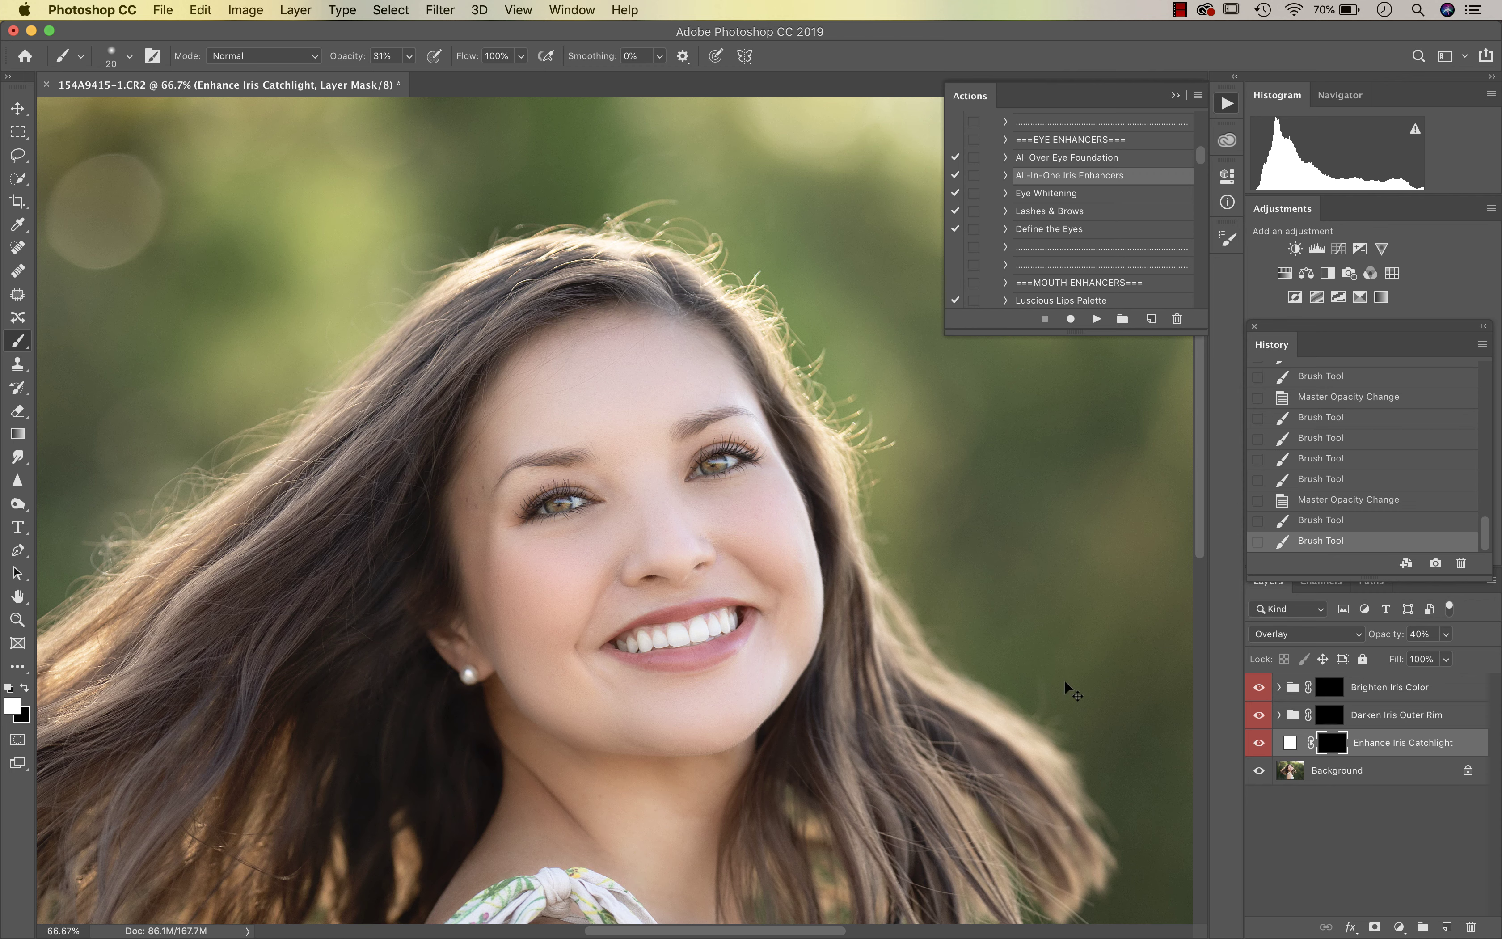
key("super+shift+f")
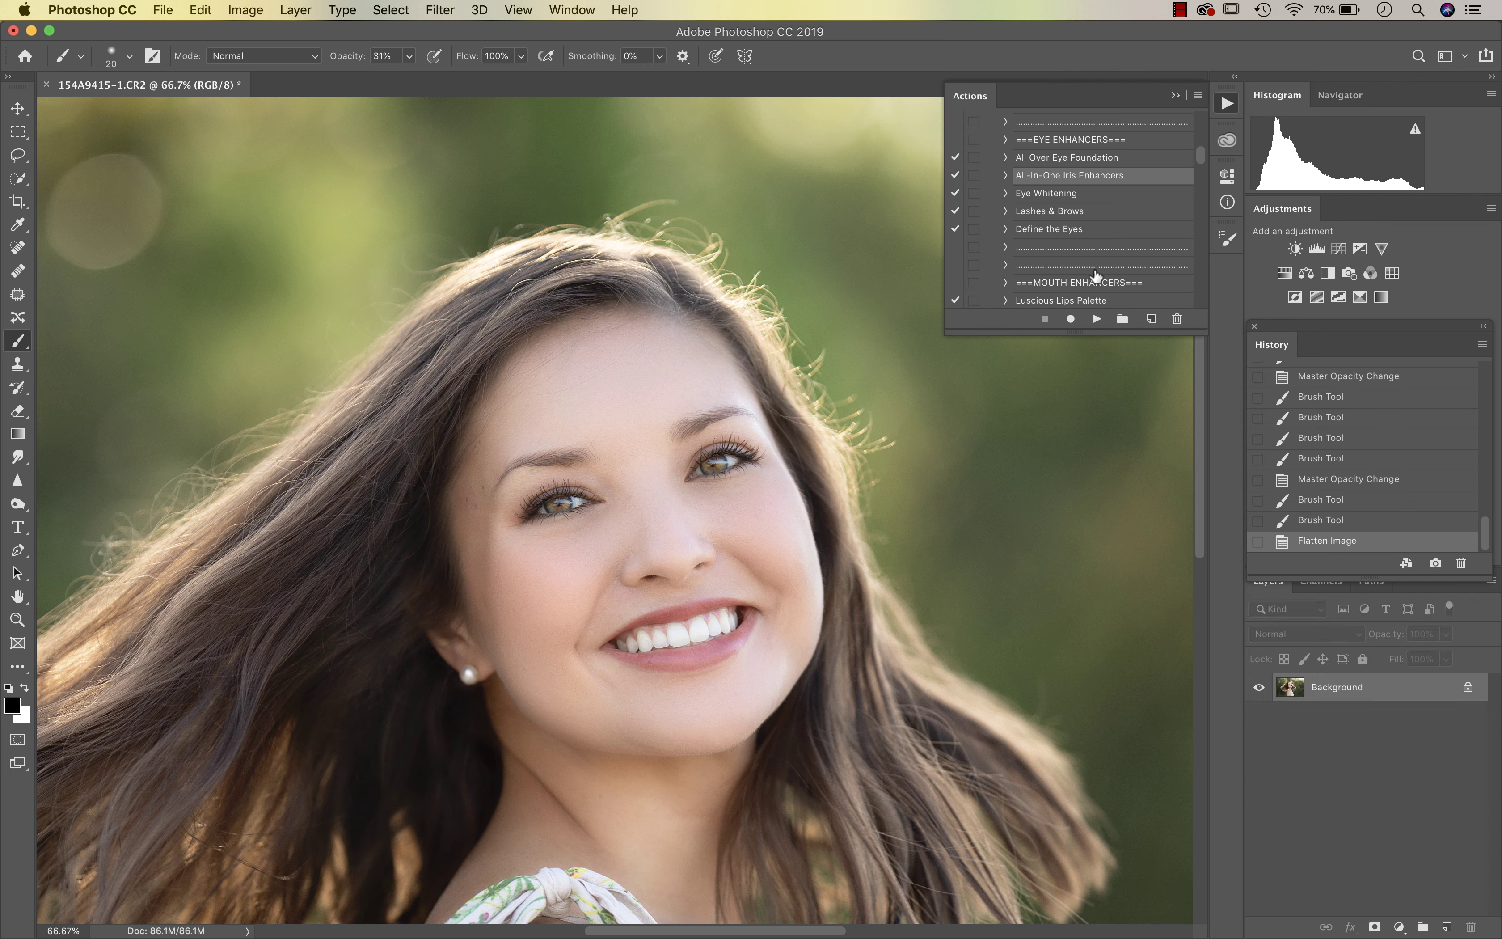
- Run the Define the Eyes action and paint white on its mask over both eyes with a 175 px brush at 31% opacity
left_click(1063, 233)
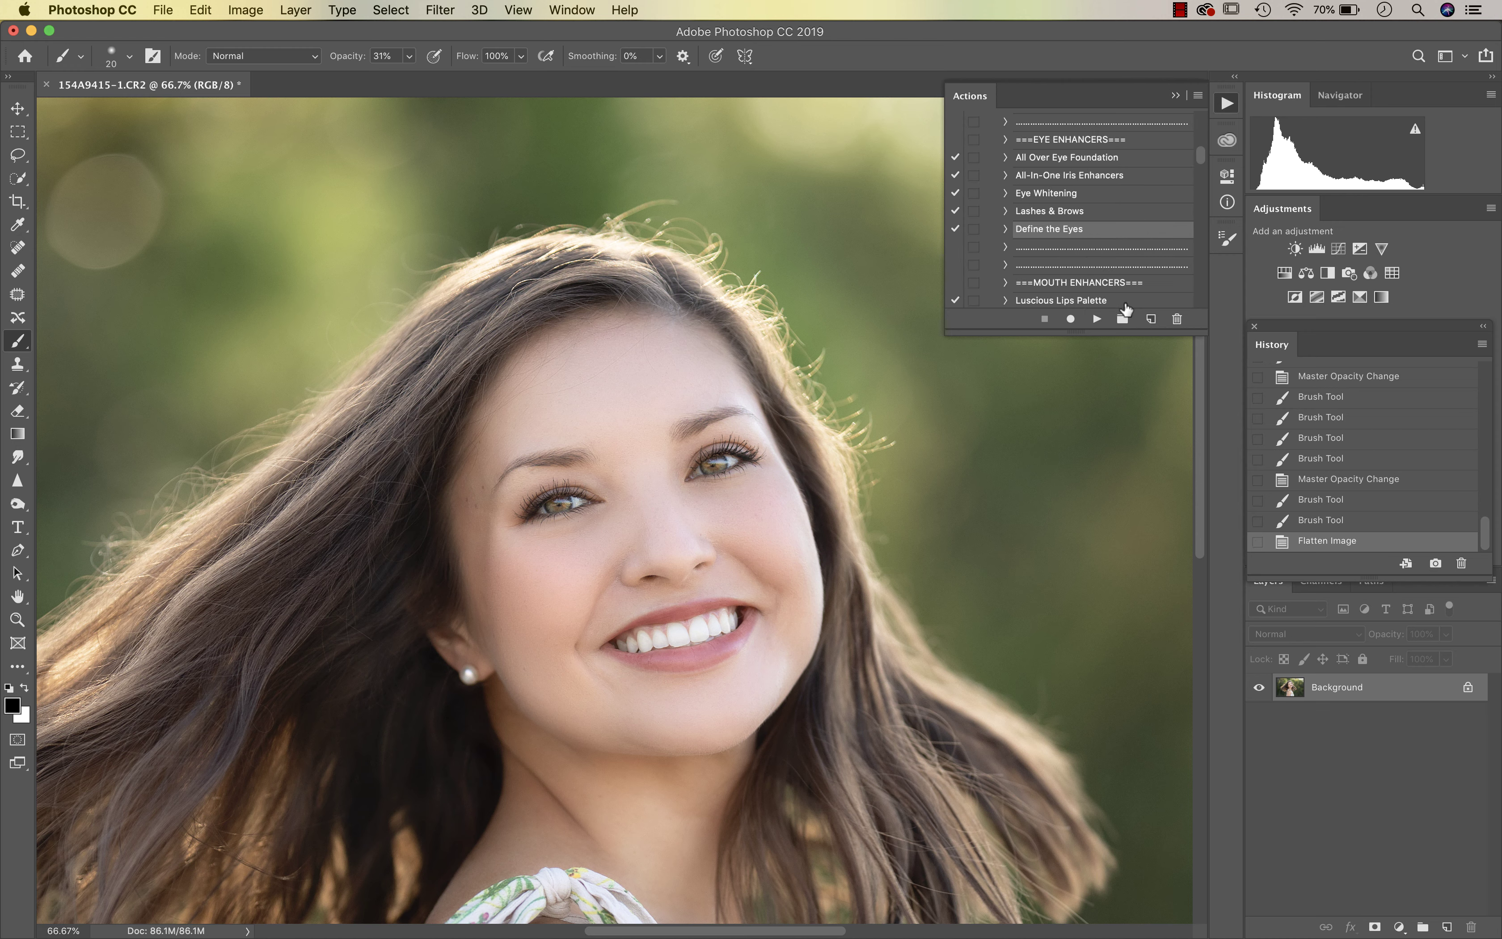
left_click(1097, 318)
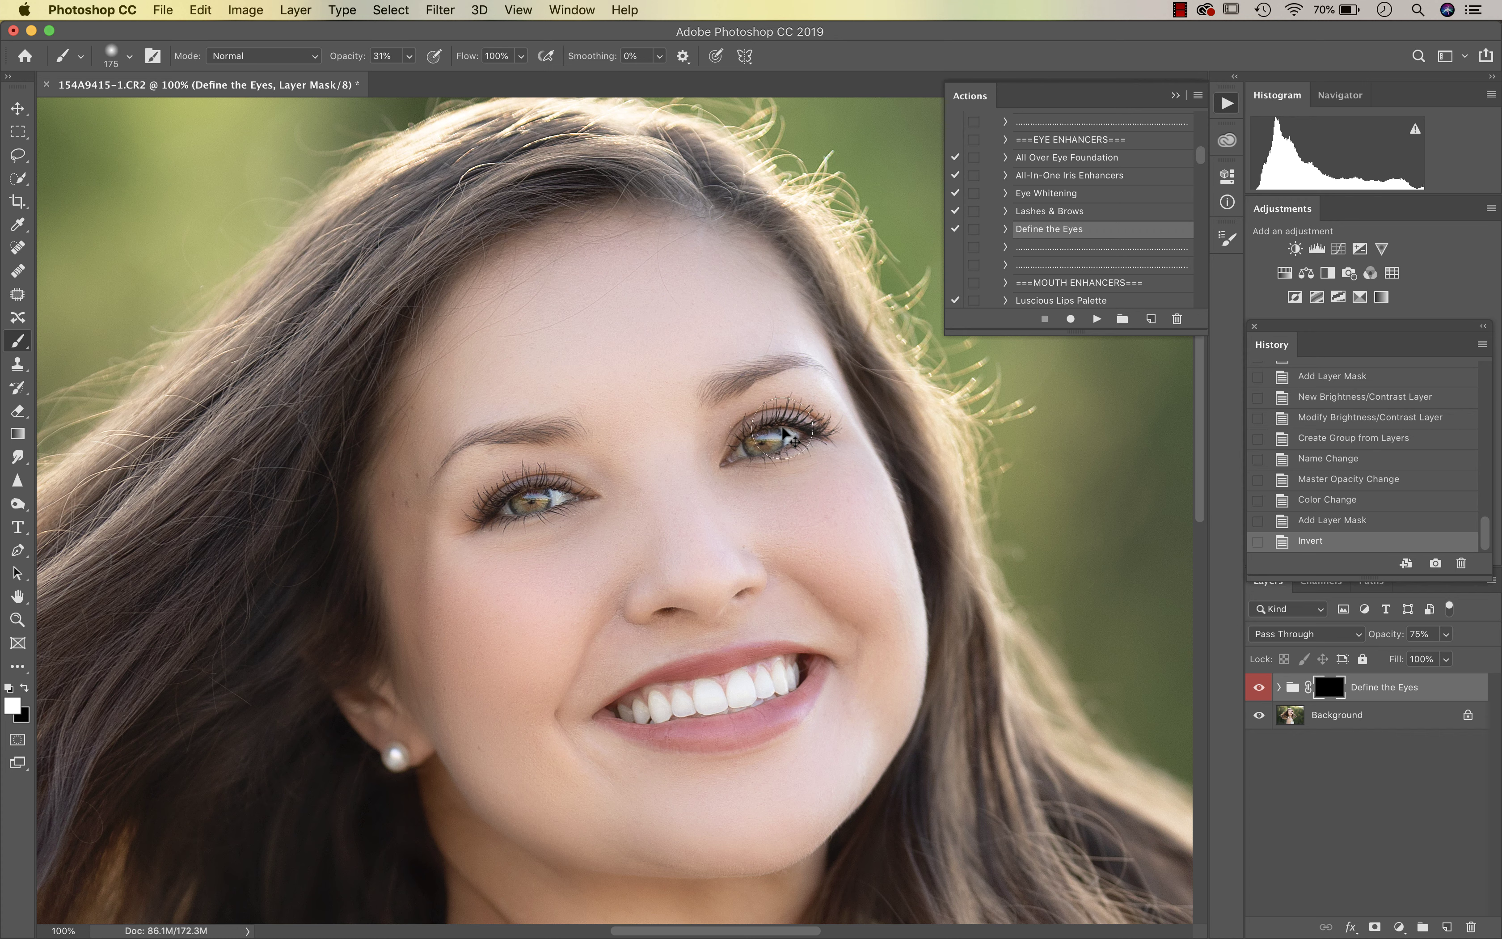
mouse_move(785, 434)
left_mouse_down()
mouse_move(823, 435)
mouse_move(829, 419)
mouse_move(763, 447)
left_mouse_up()
left_click_drag(594, 512, 478, 509)
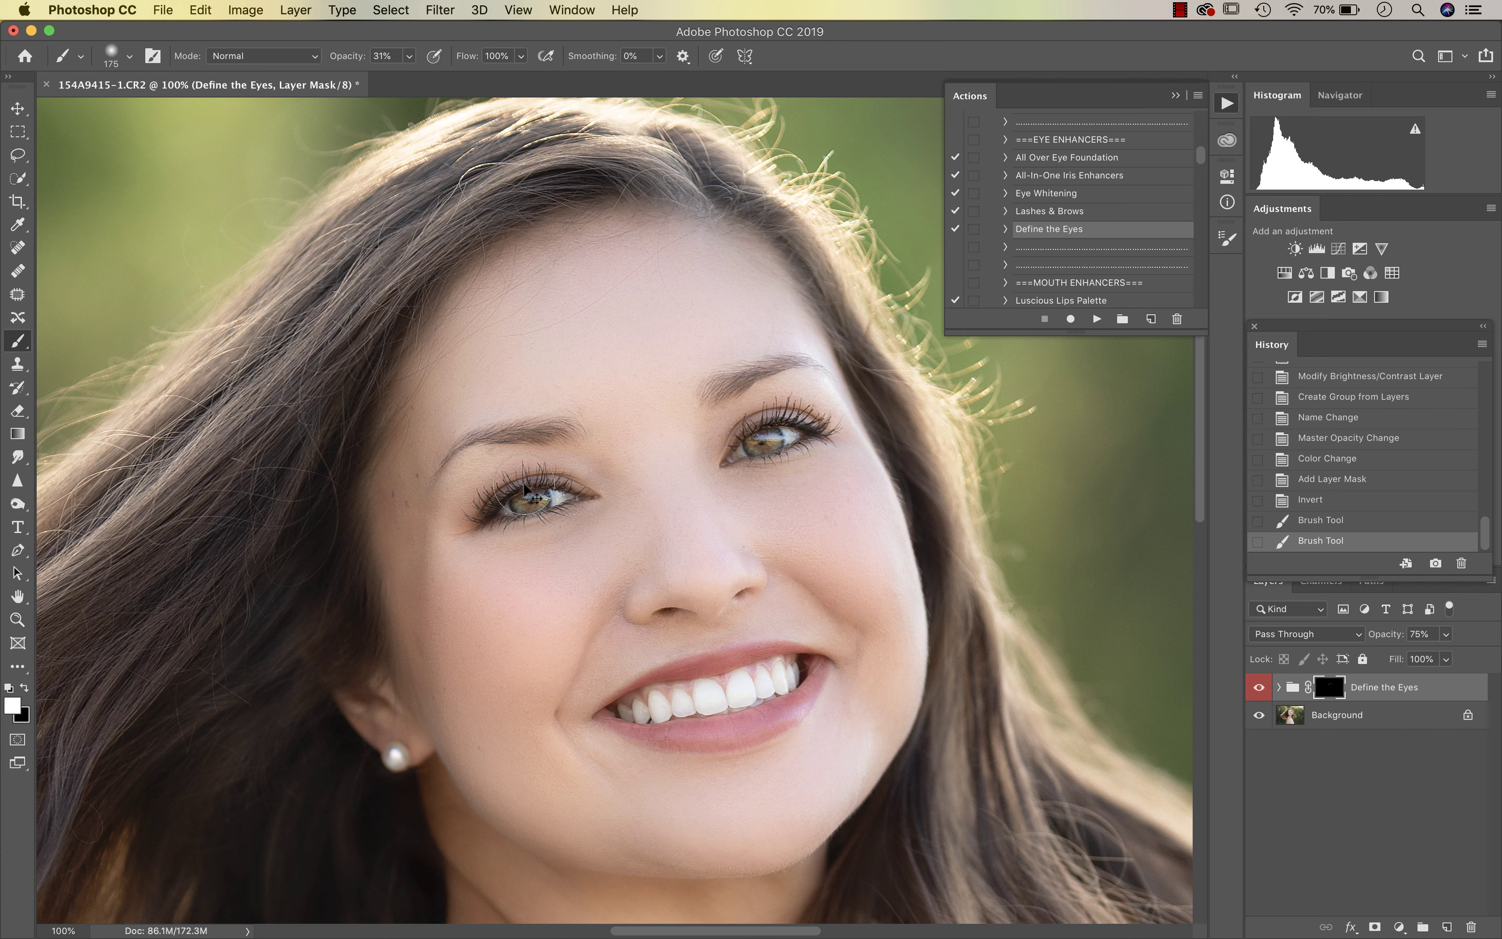
- Set the Define the Eyes group's opacity to 100% and flatten it into the background image
left_click(1447, 633)
left_click_drag(1443, 657, 1492, 655)
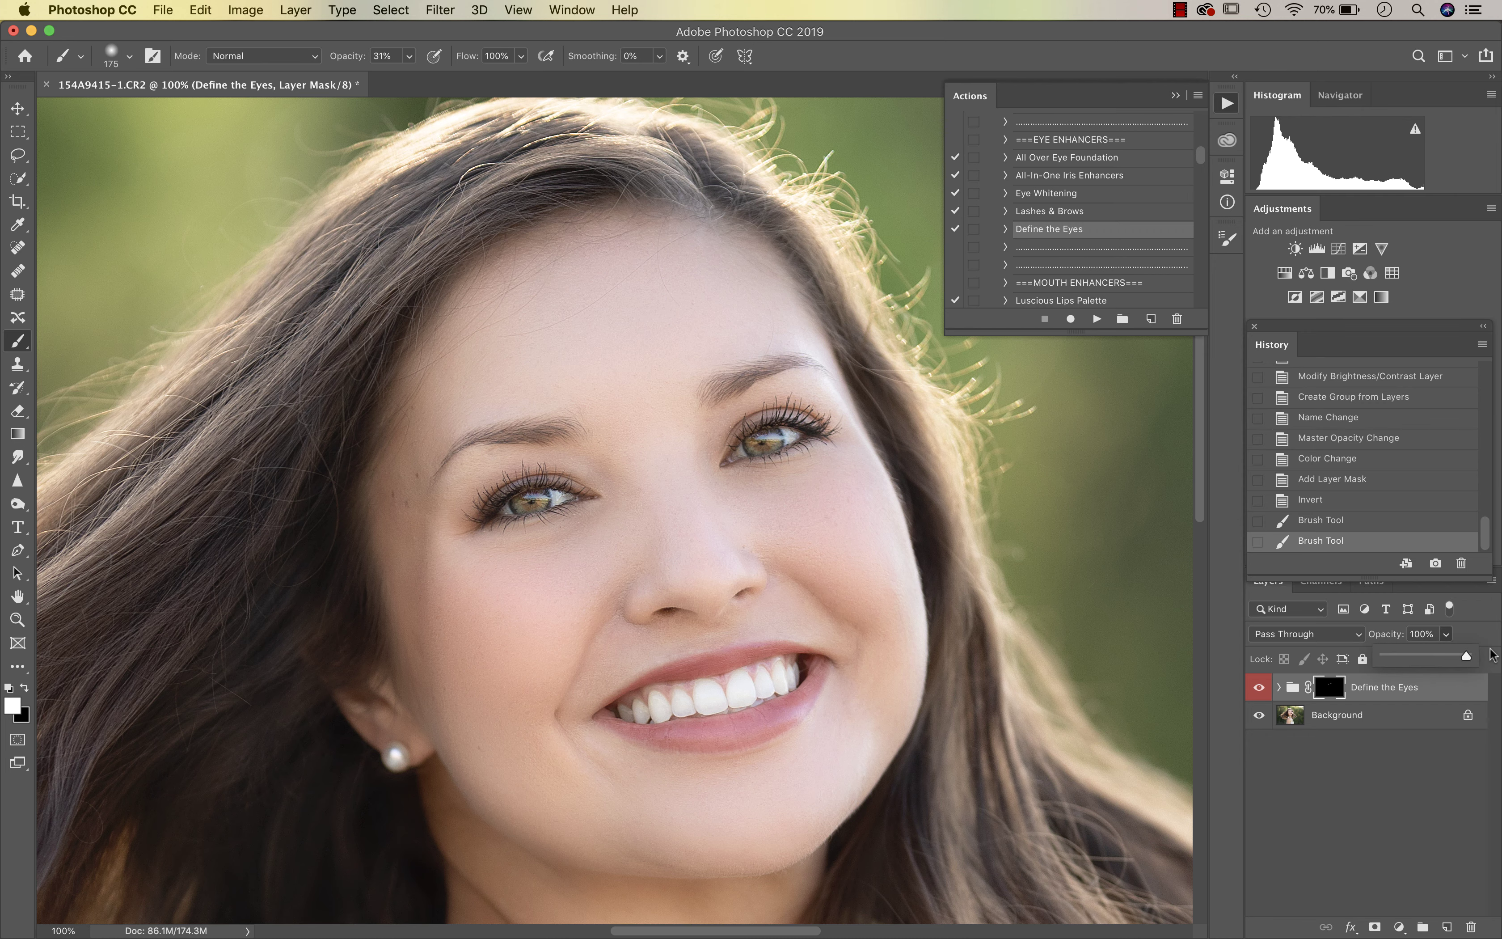
left_click(1260, 688)
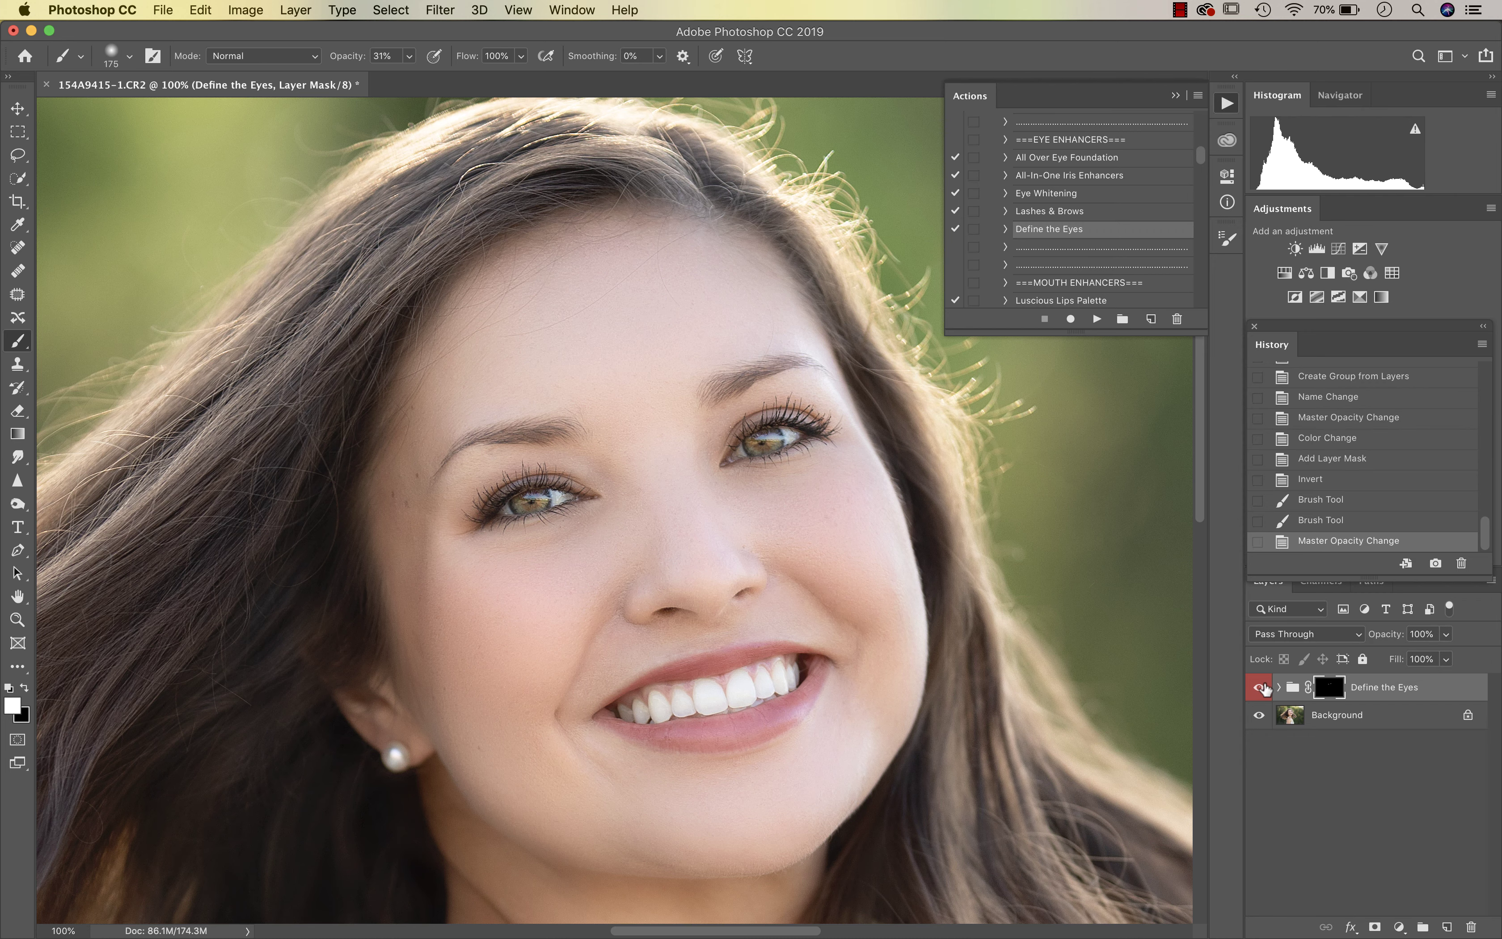
key("super+minus")
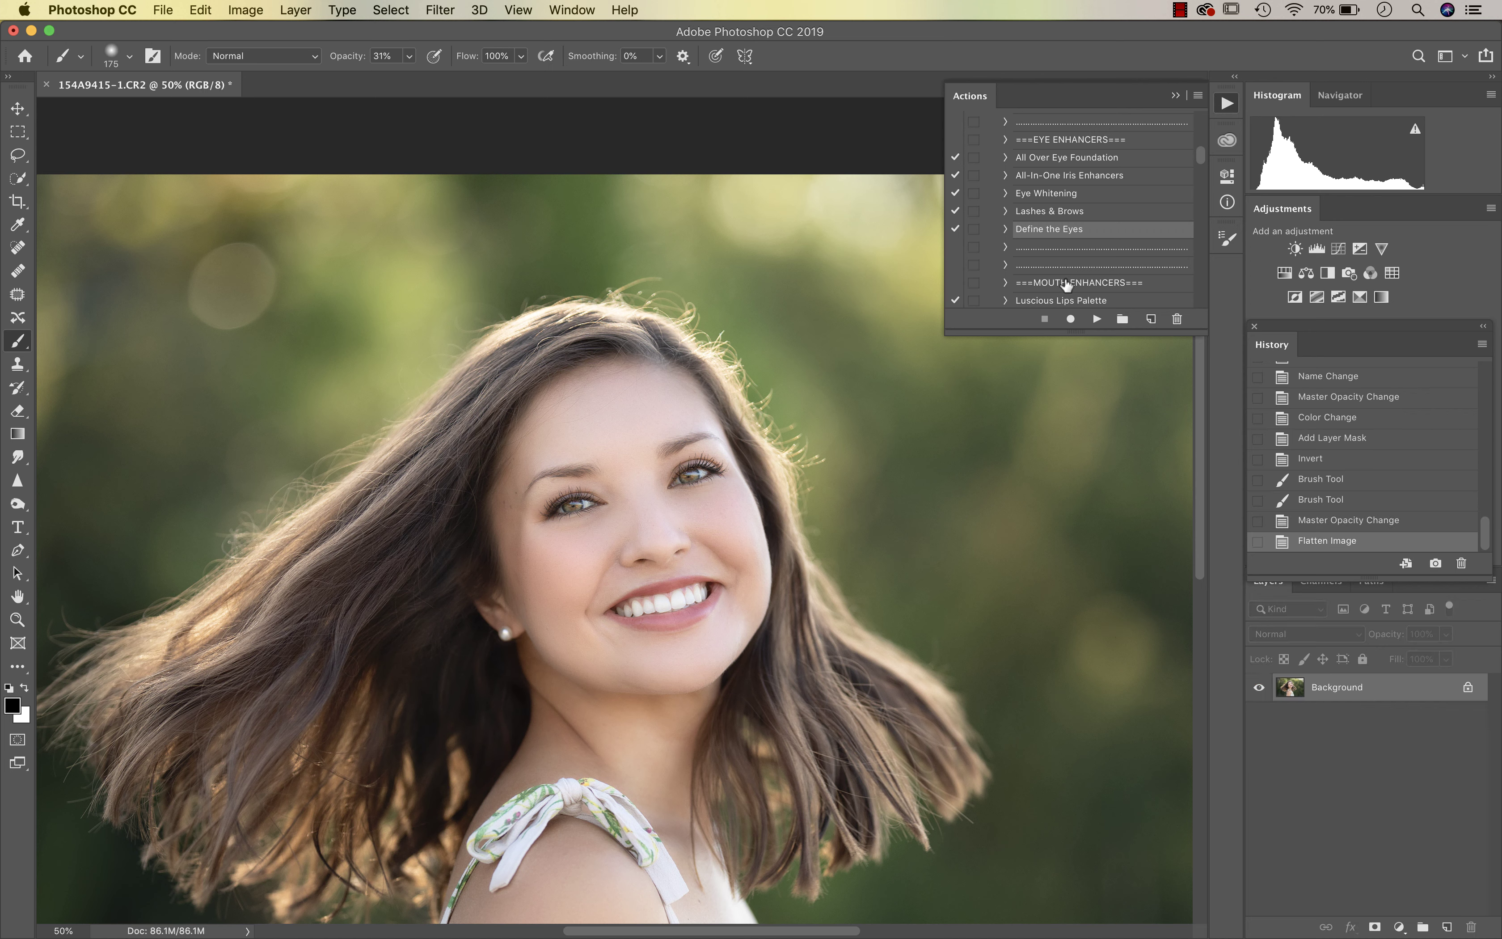
- Run the Ravishing action from the Fine Art Finishes, letting it flatten the image
scroll(1064, 286, "down", 5)
scroll(1065, 284, "down", 10)
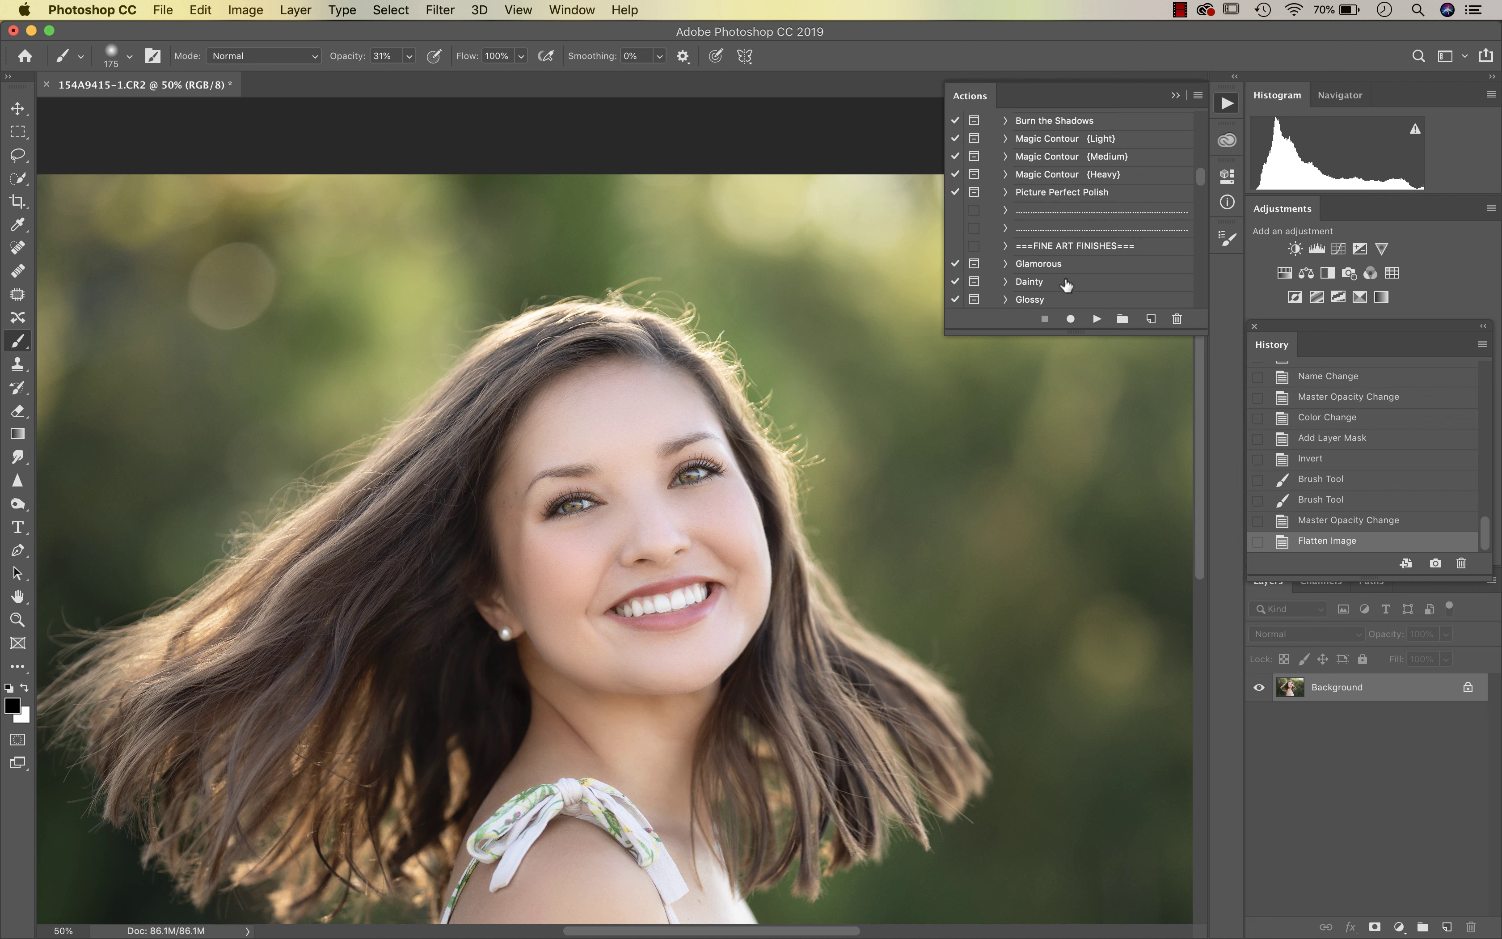
scroll(1065, 283, "down", 2)
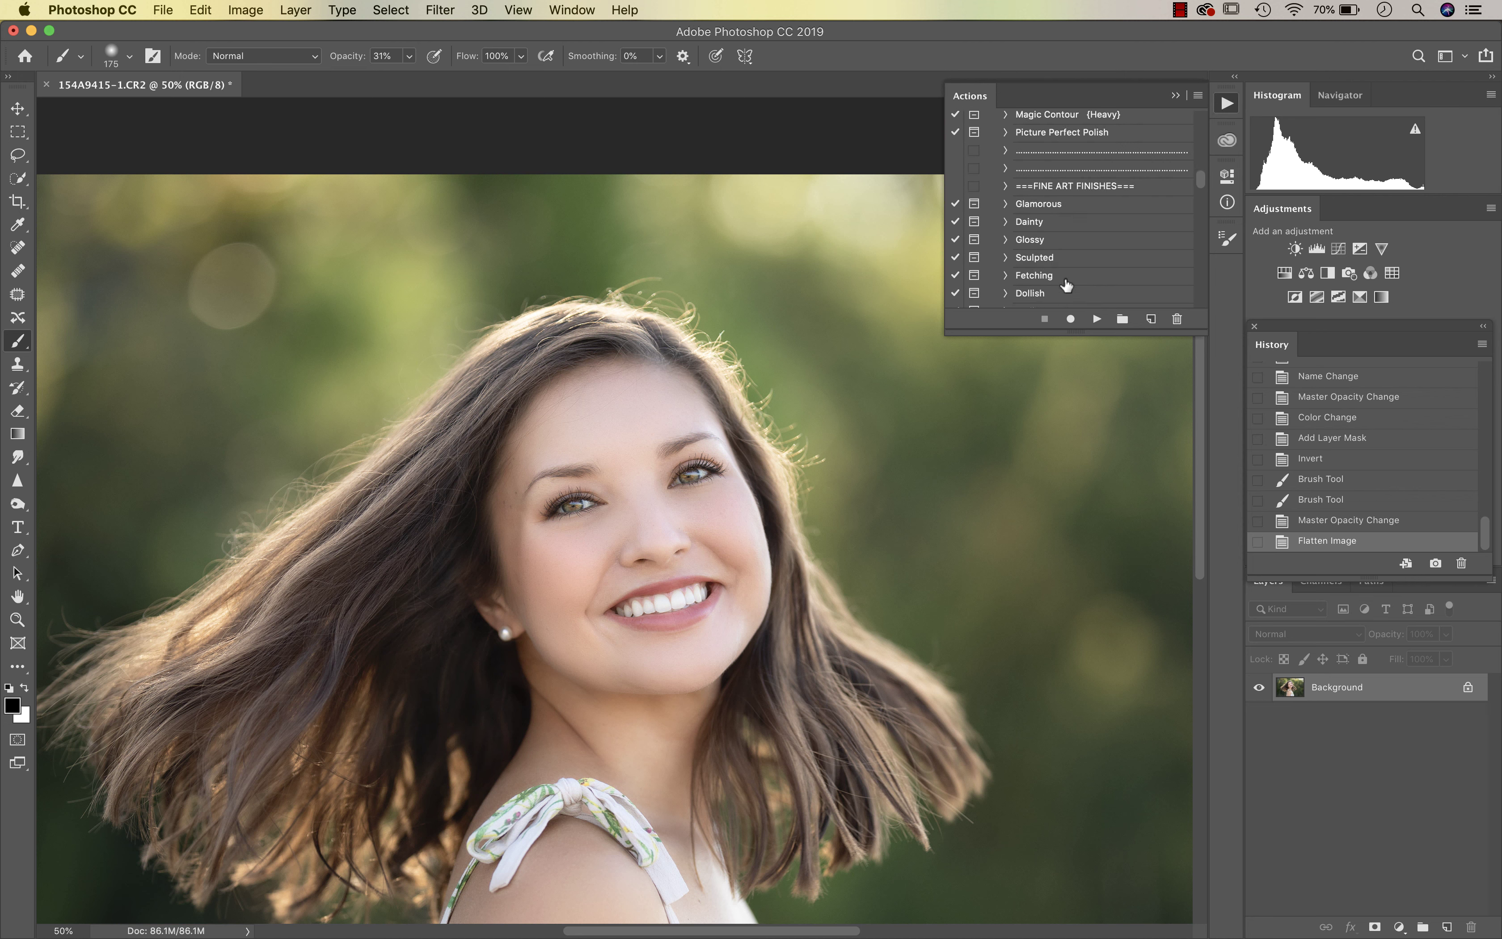
scroll(1067, 258, "down", 4)
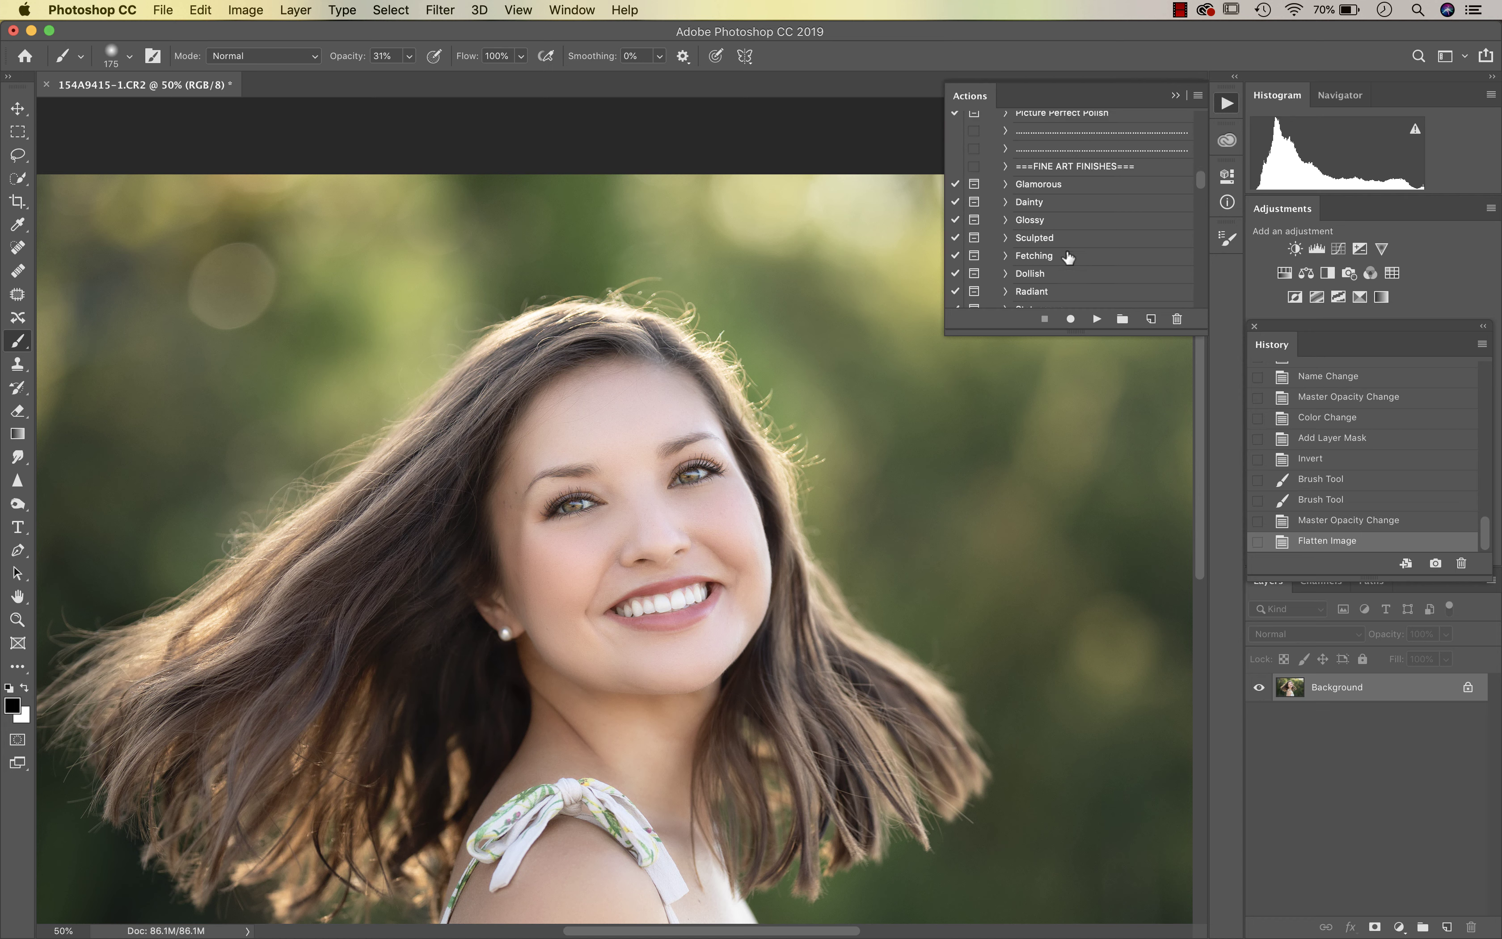
left_click(1050, 225)
left_click(1097, 319)
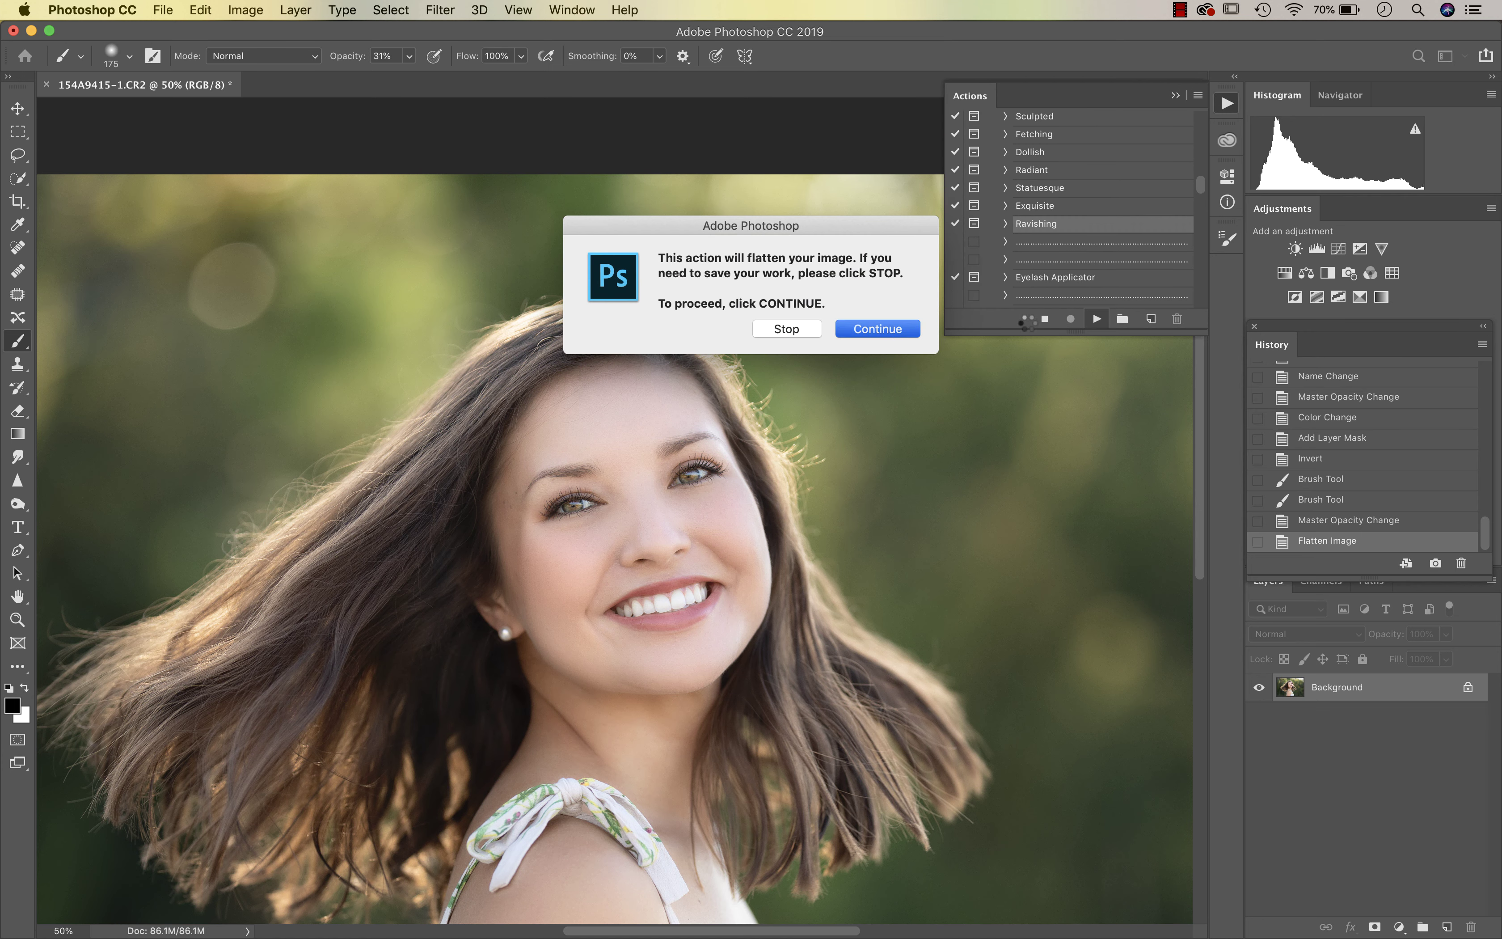
key("Return")
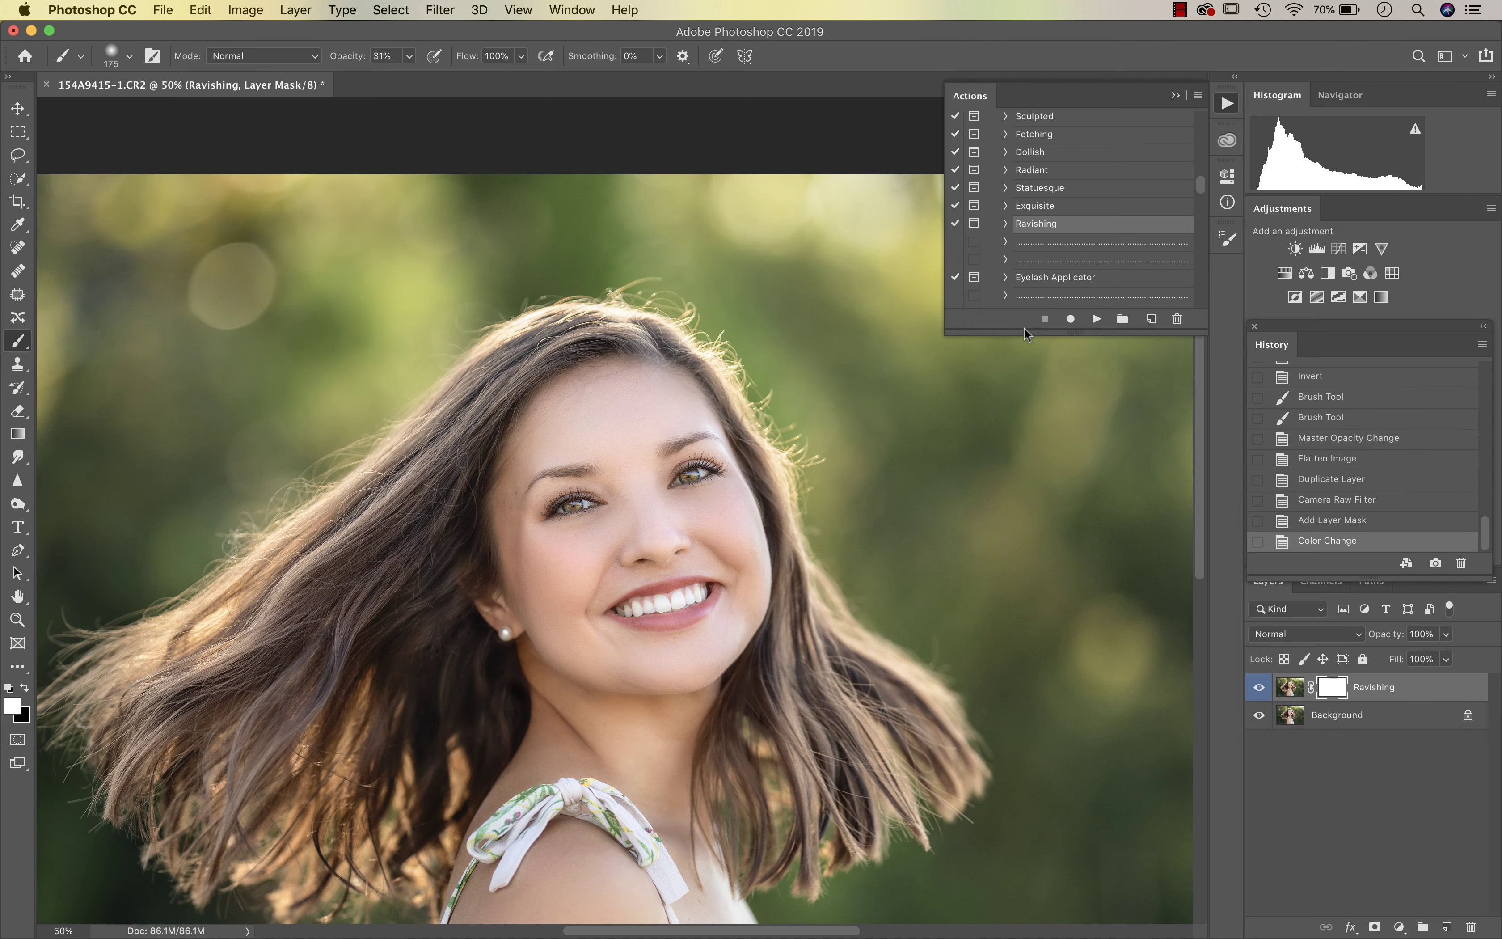
- Set the Ravishing layer's opacity to 64% and compare the whole portrait with the layer off and on
left_click(1258, 687)
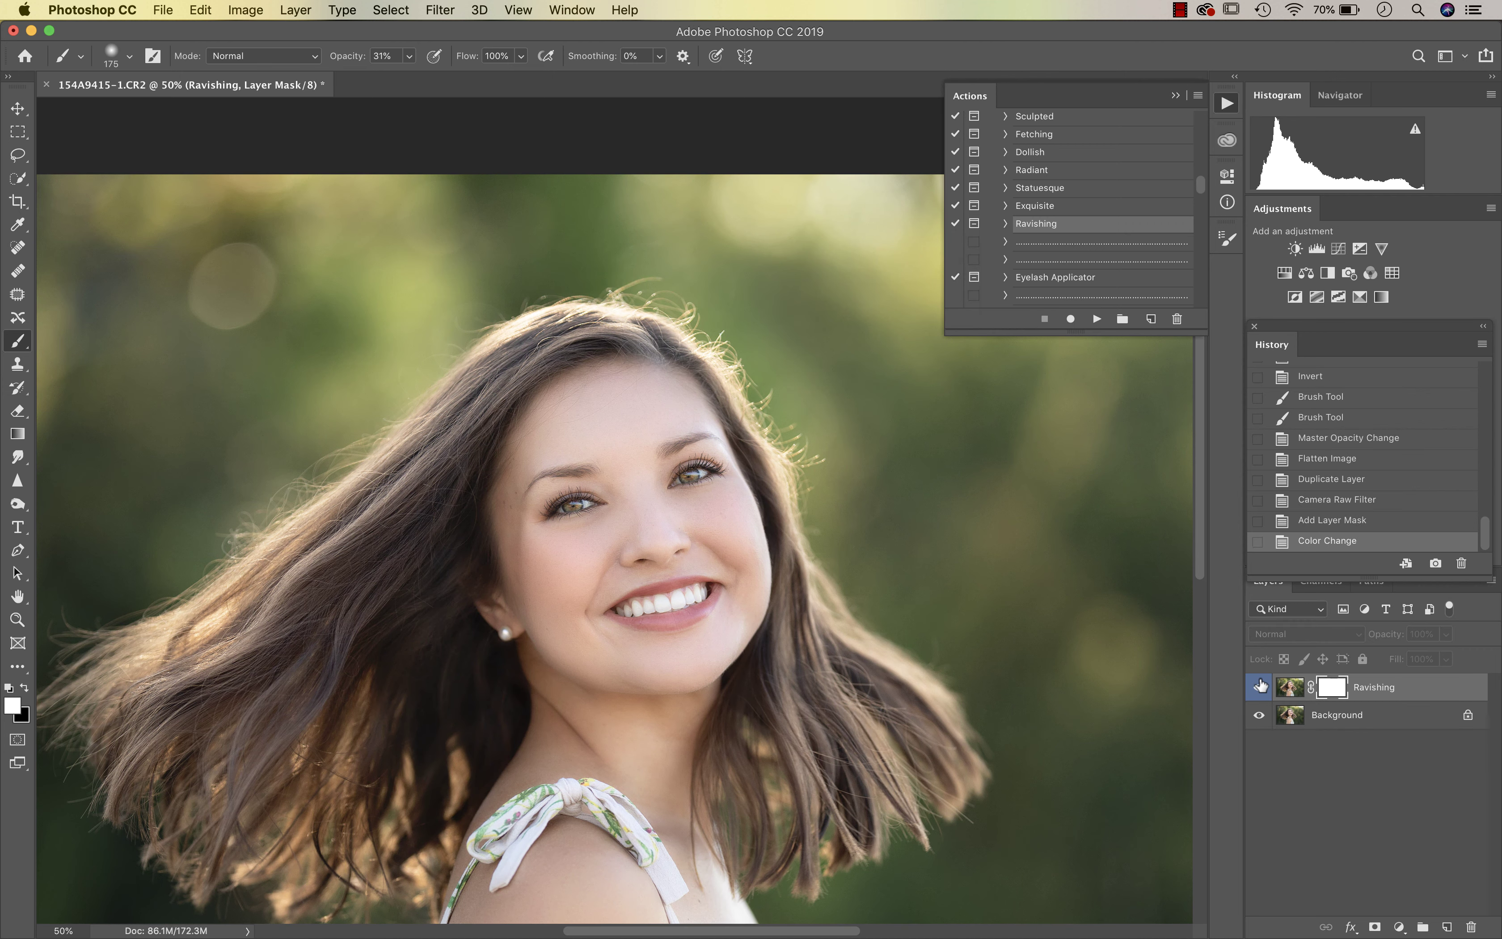
left_click(1259, 686)
key("super+minus")
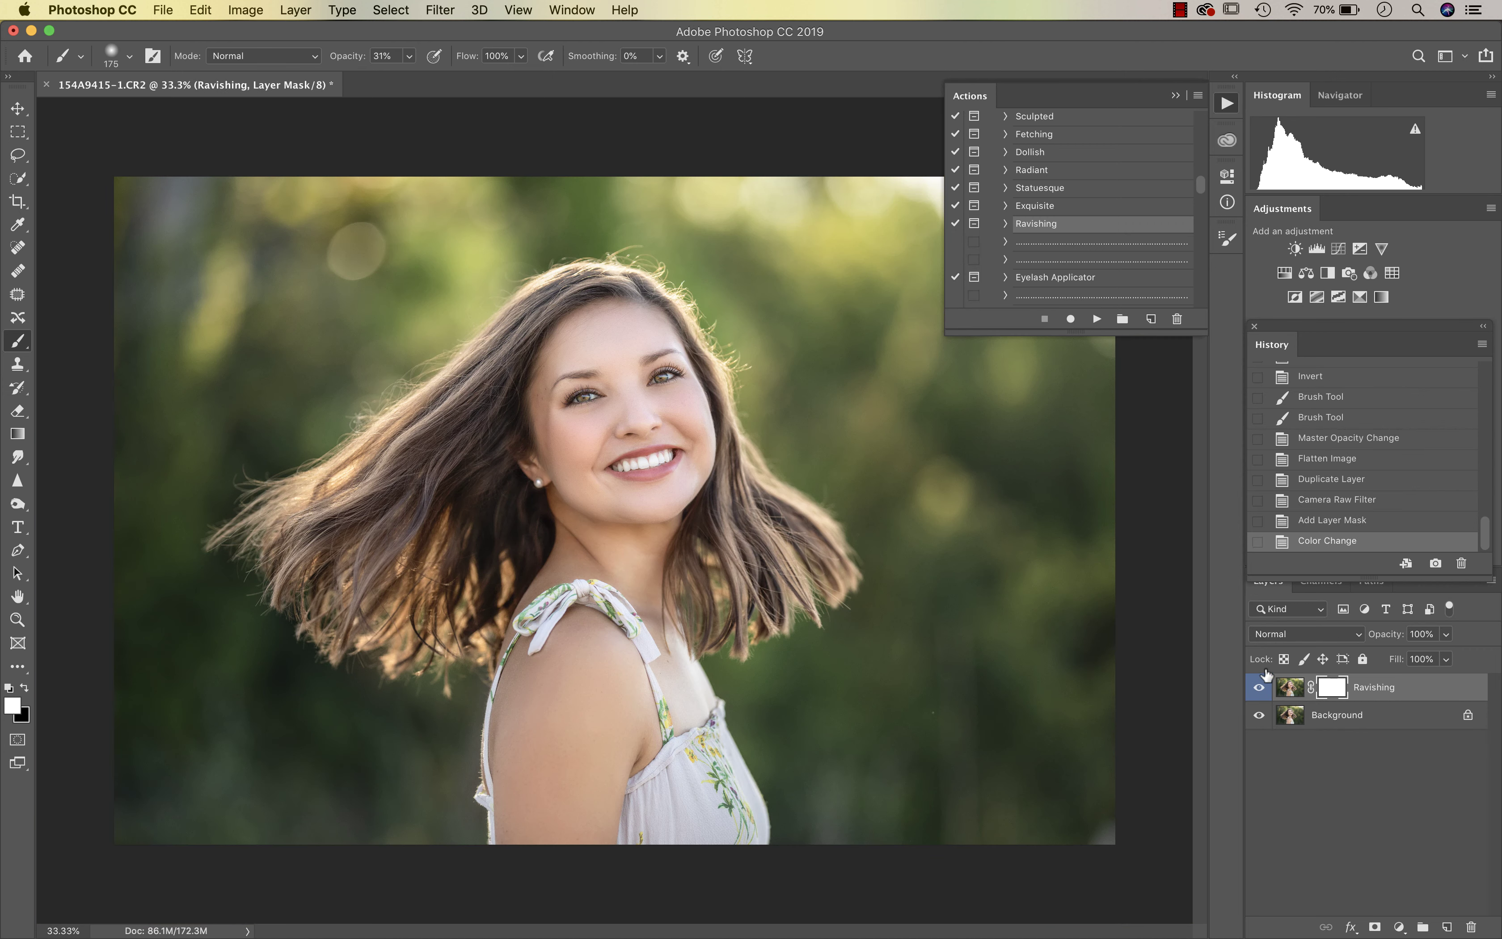
left_click(1259, 686)
left_click(1259, 686)
left_click(1447, 633)
left_click_drag(1421, 658, 1416, 656)
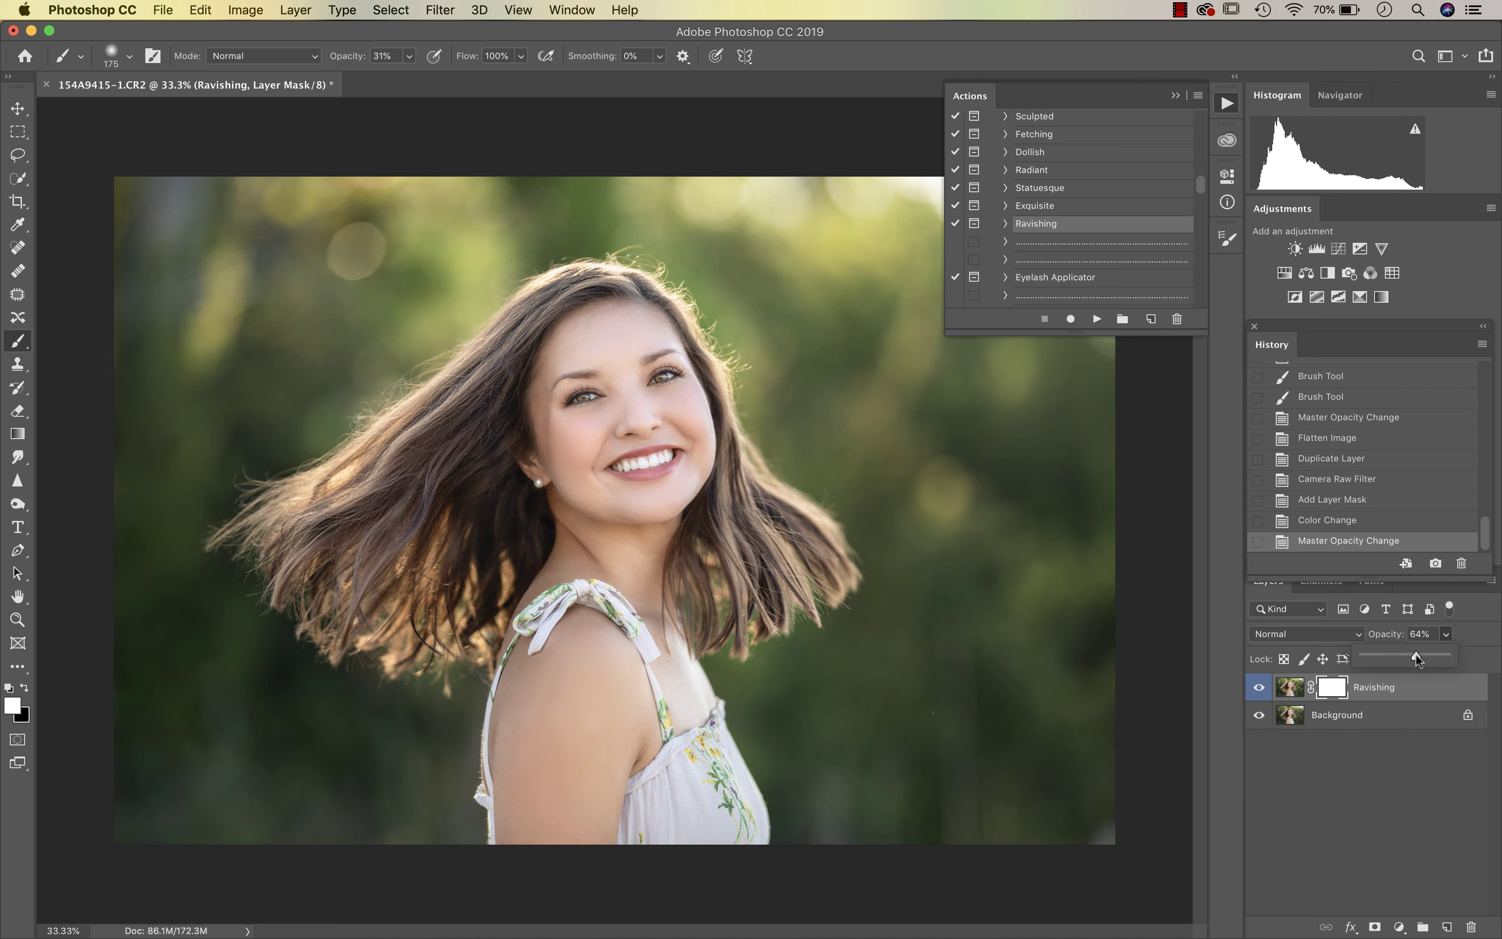
left_click(1259, 688)
left_click(1259, 688)
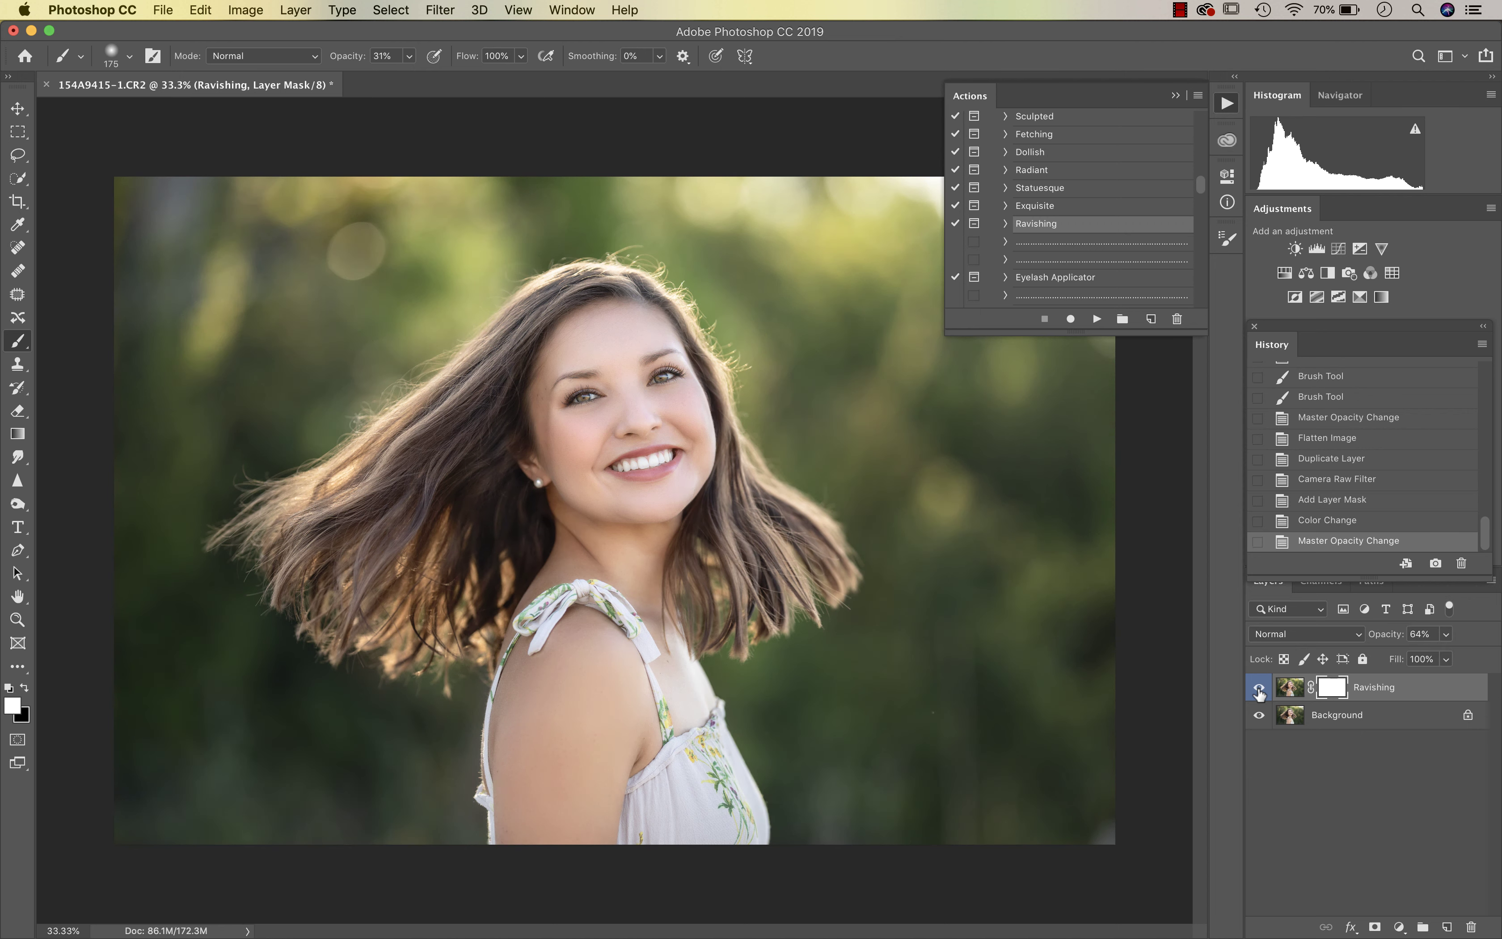
- Run the Glamorous action from the Fine Art Finishes, letting it flatten the Ravishing layer
scroll(1117, 196, "up", 8)
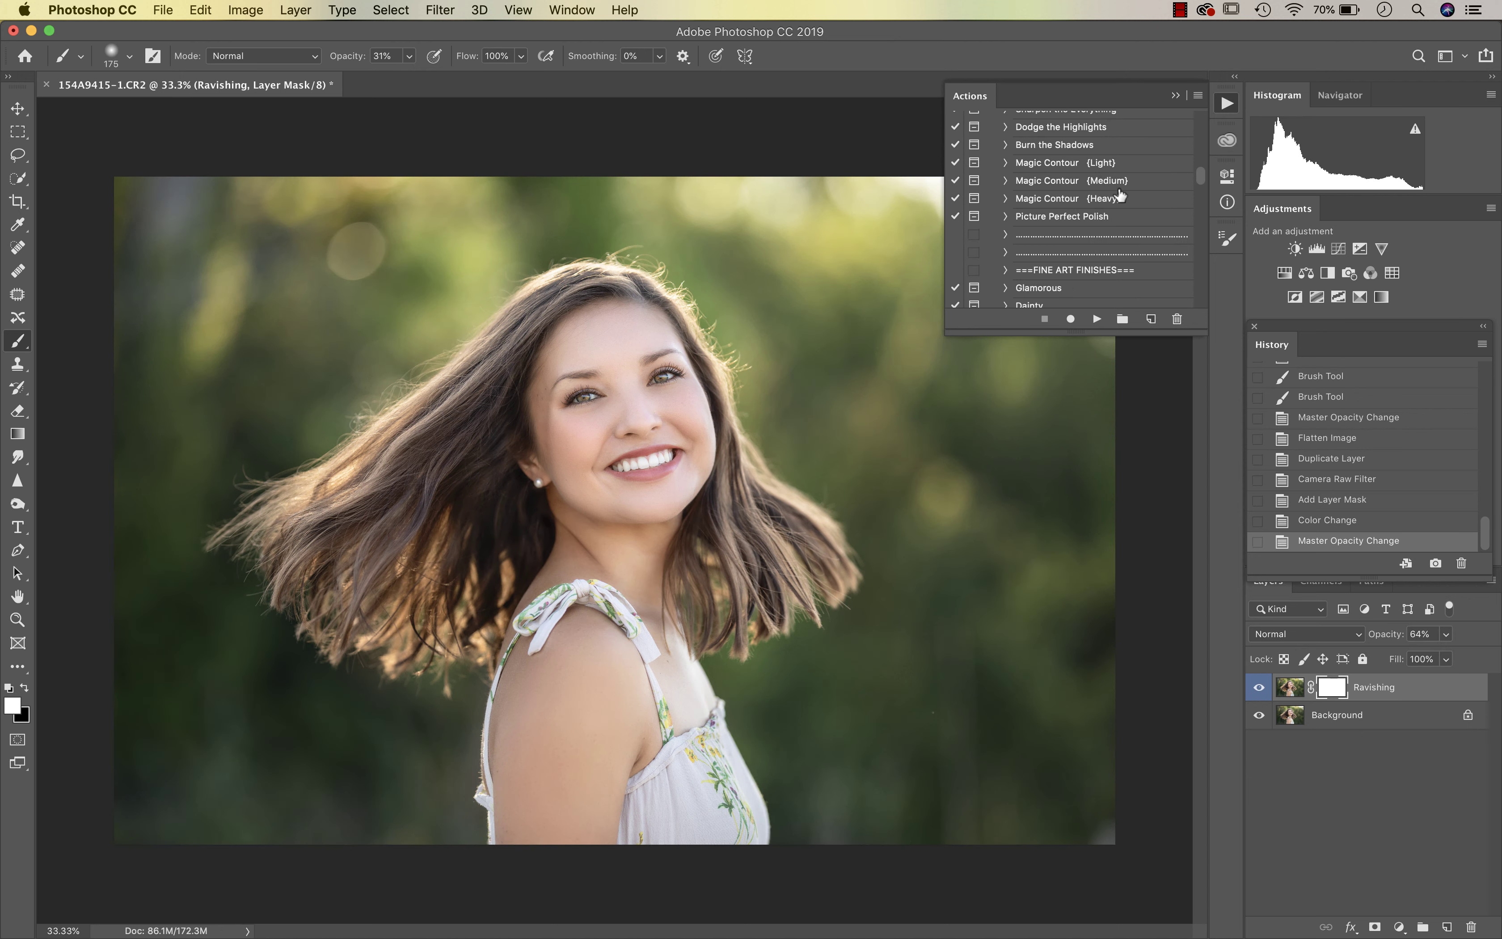
left_click(1055, 219)
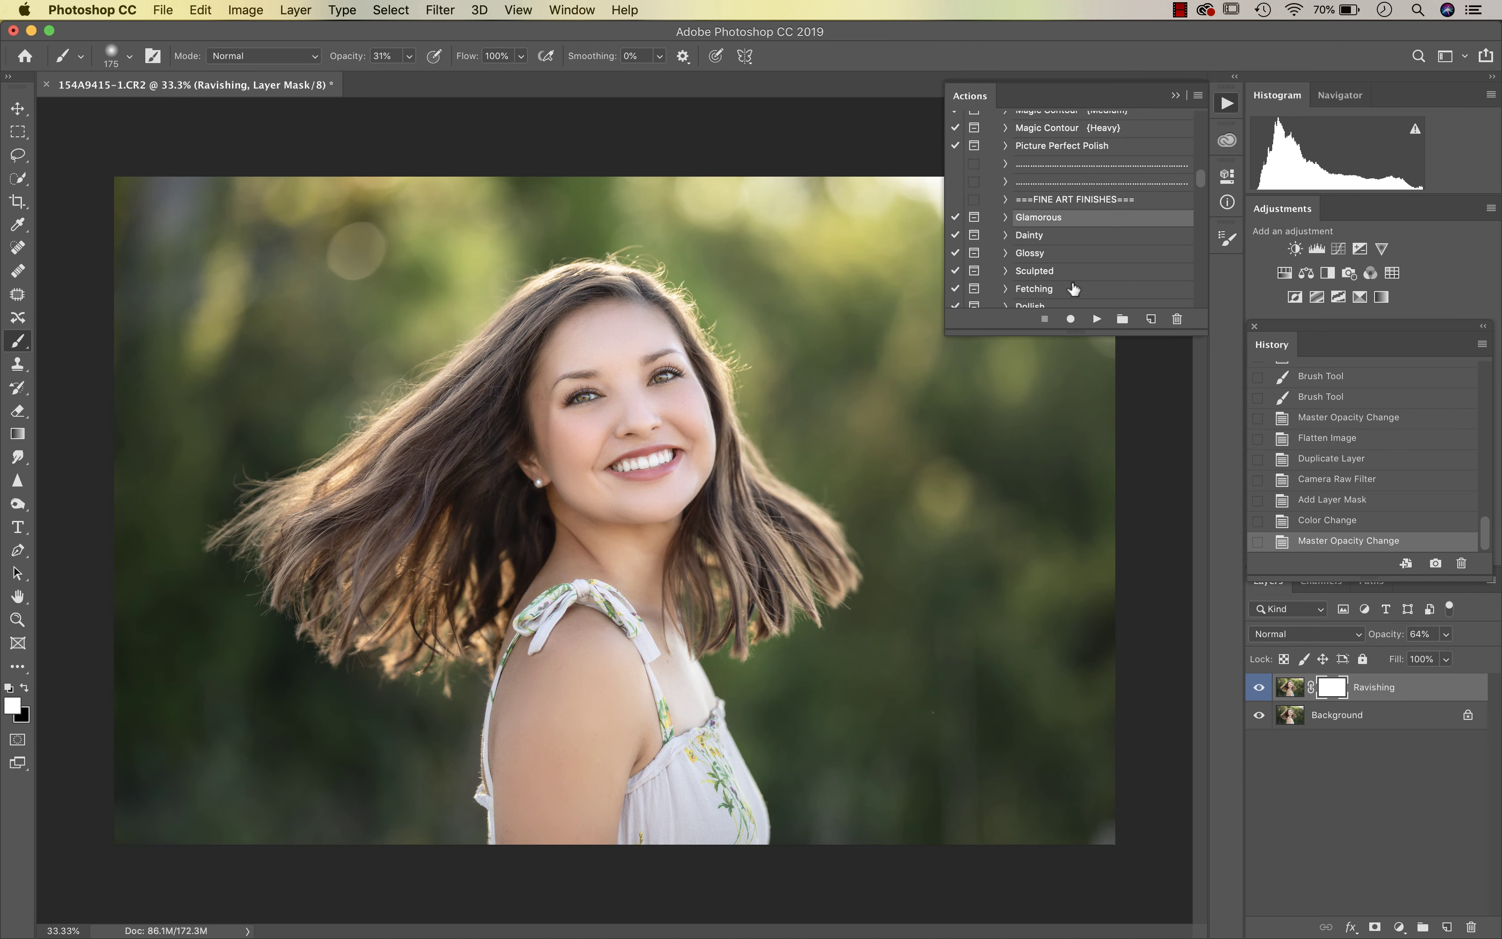
left_click(1096, 318)
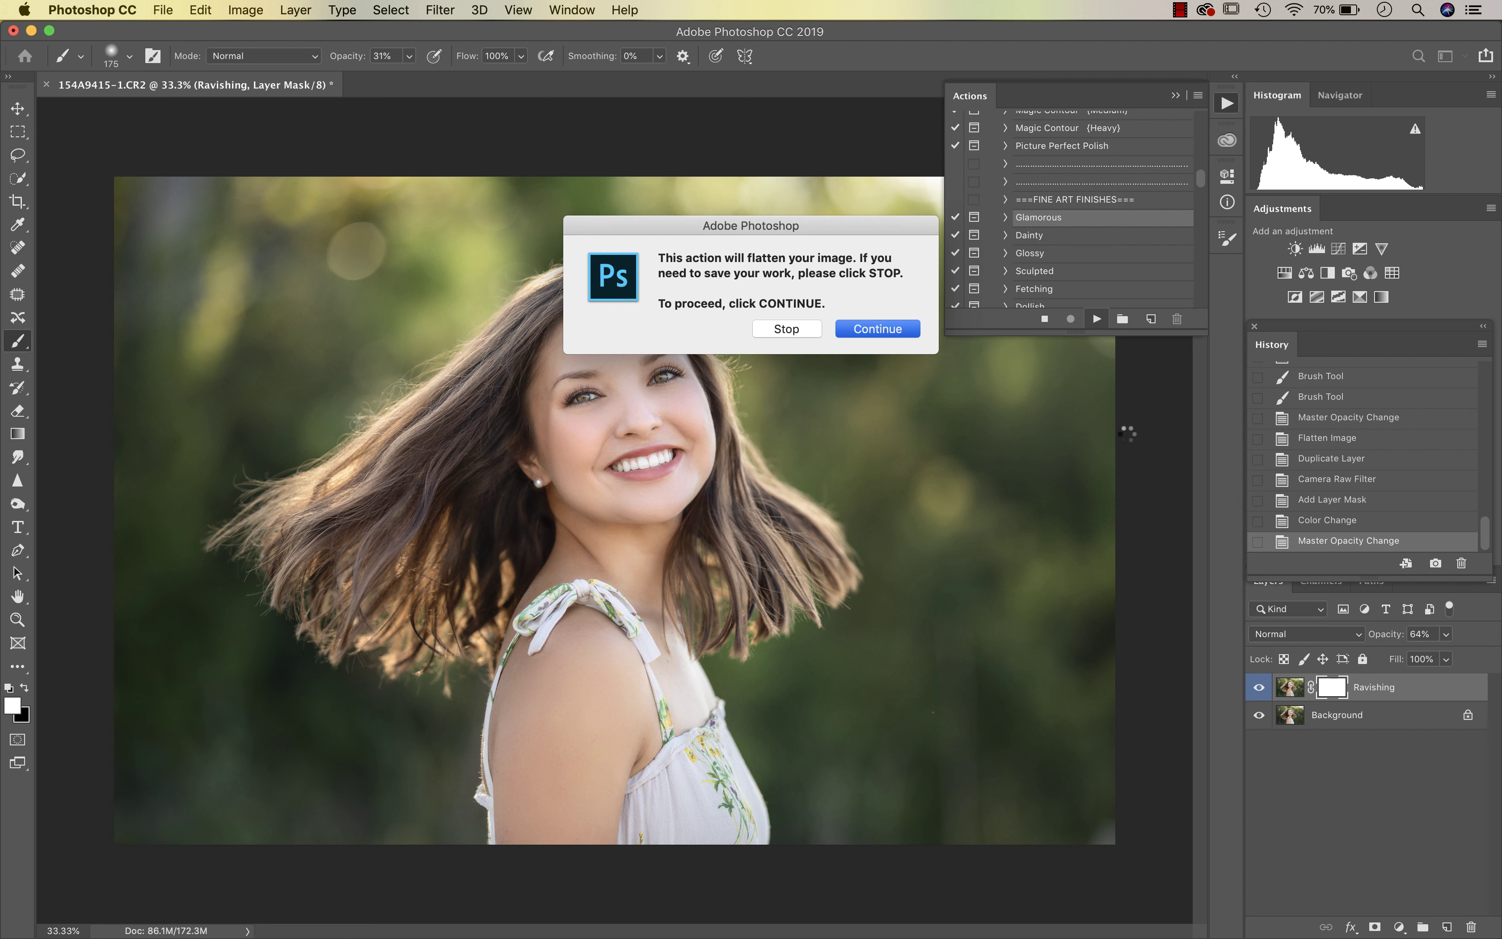
key("Return")
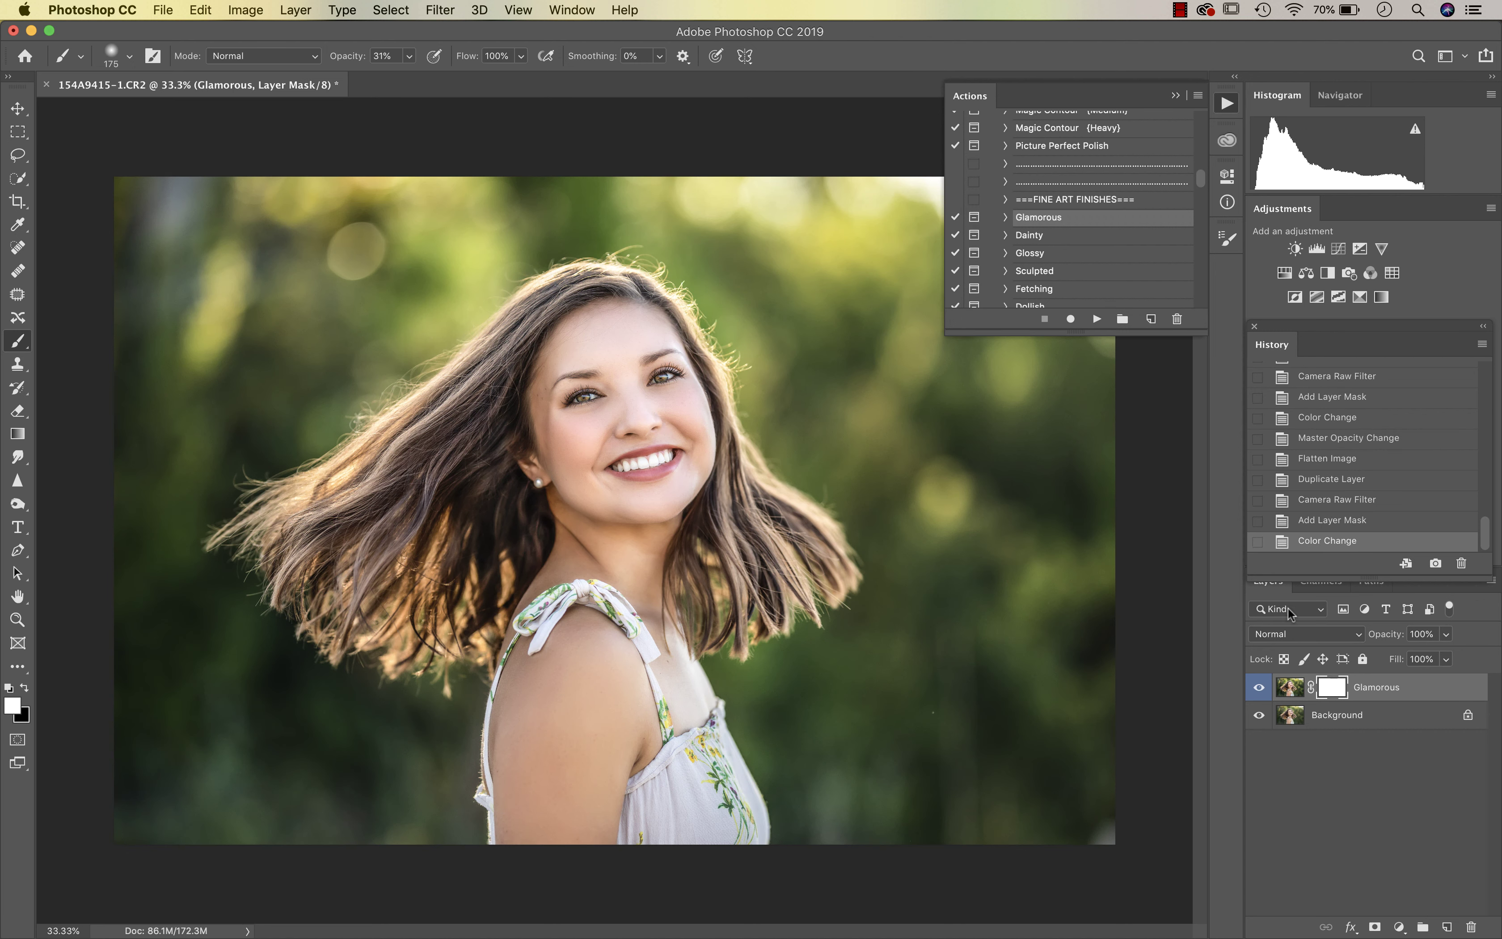
- Set the Glamorous layer's opacity to 30% and flatten it into the background after checking the effect
left_click_drag(1443, 637, 1388, 654)
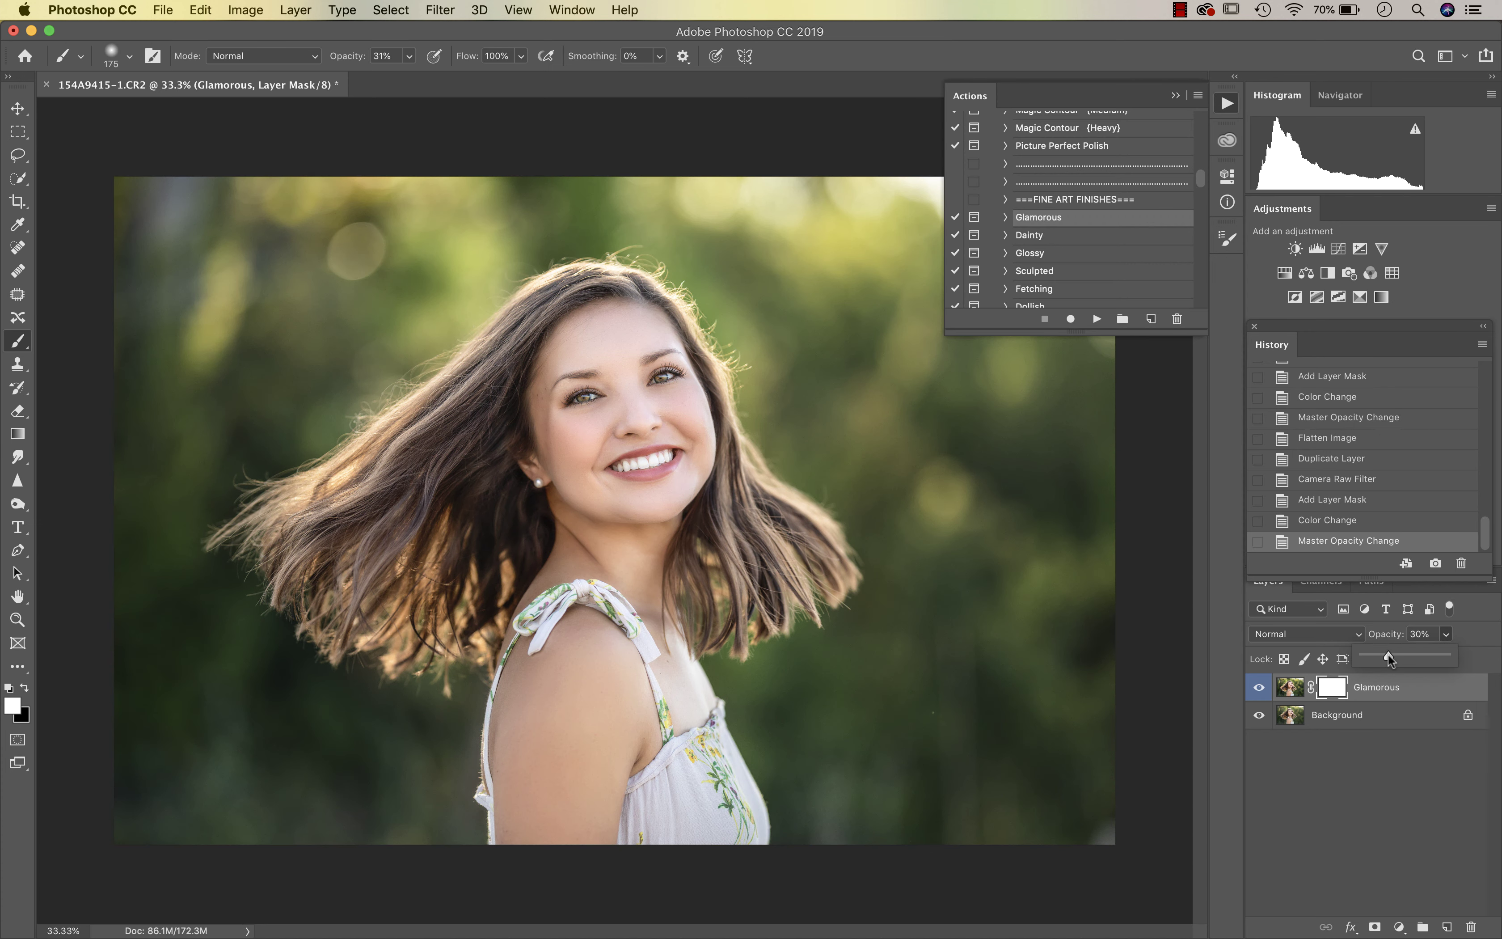
left_click(1260, 688)
left_click(1260, 688)
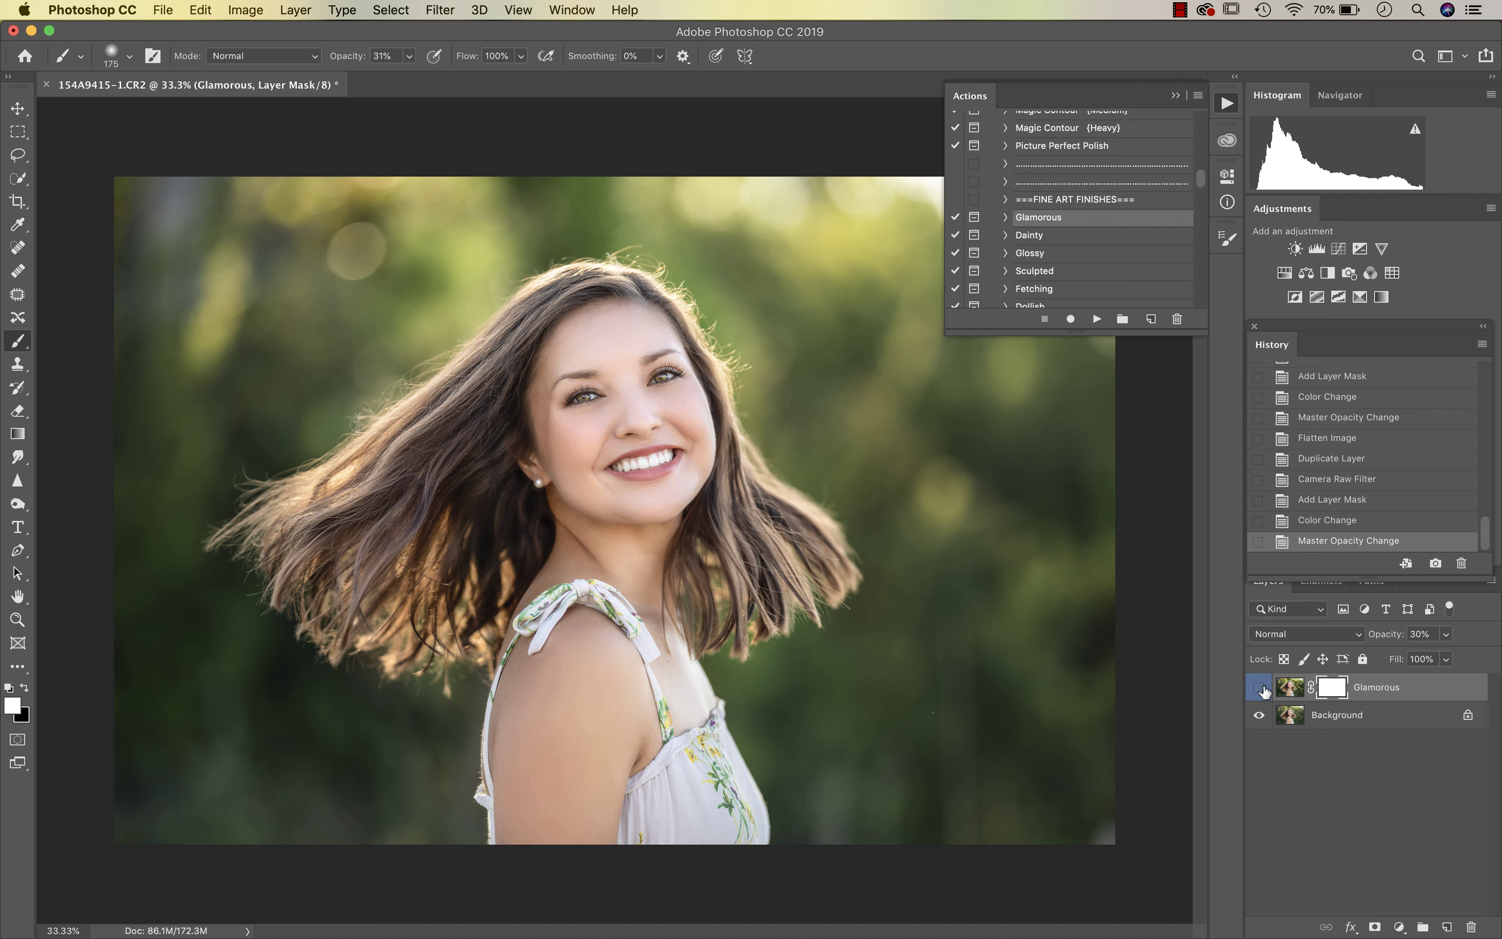
left_click(1261, 688)
left_click(1260, 688)
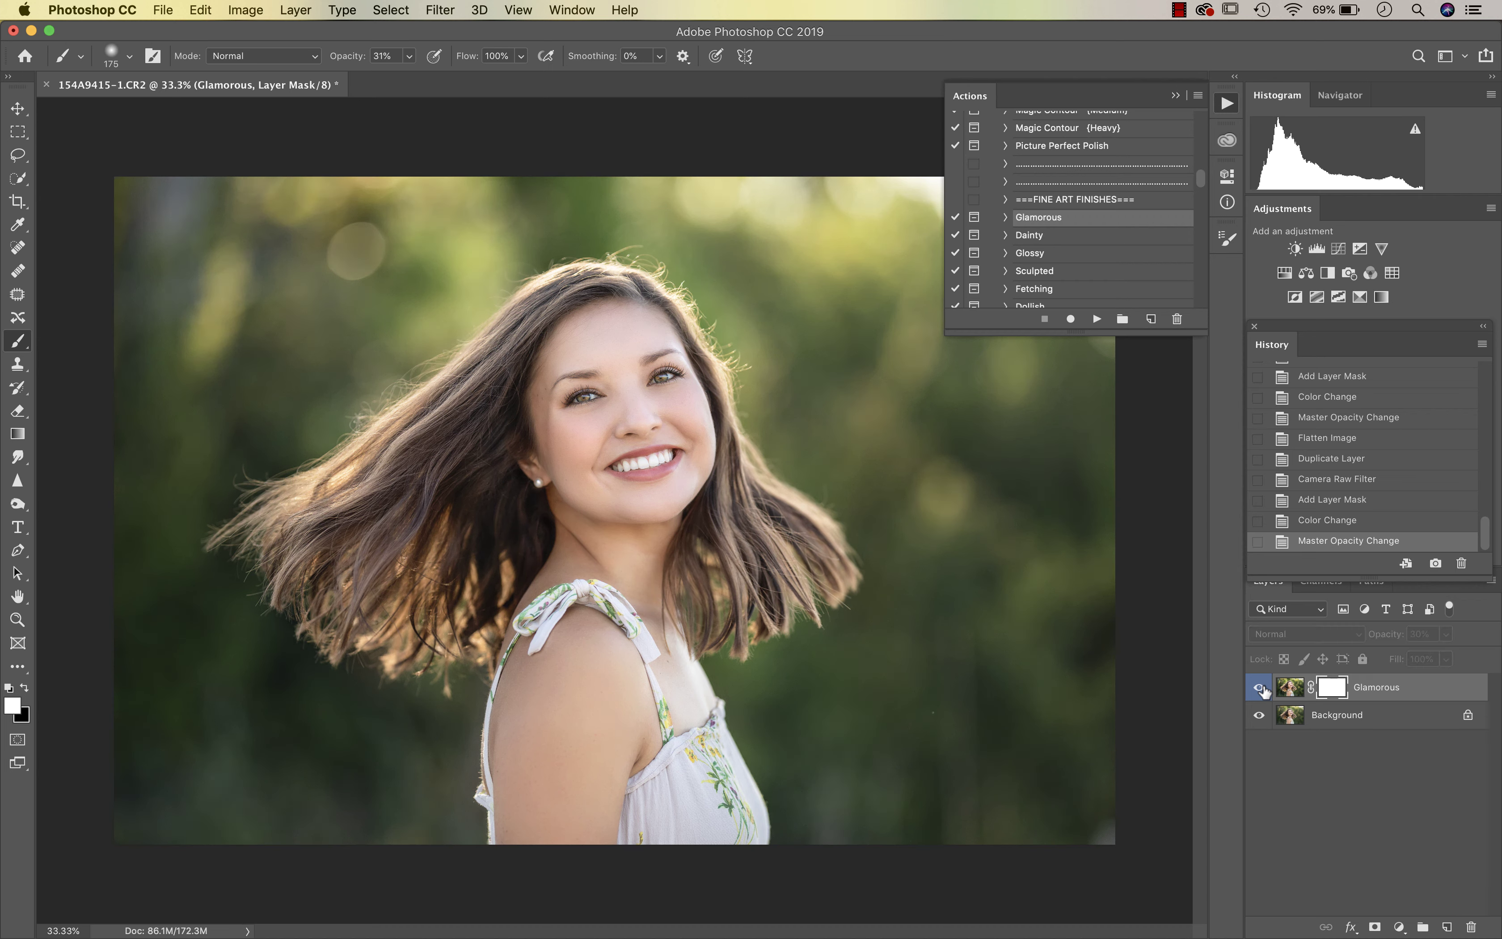
key("super+shift+f")
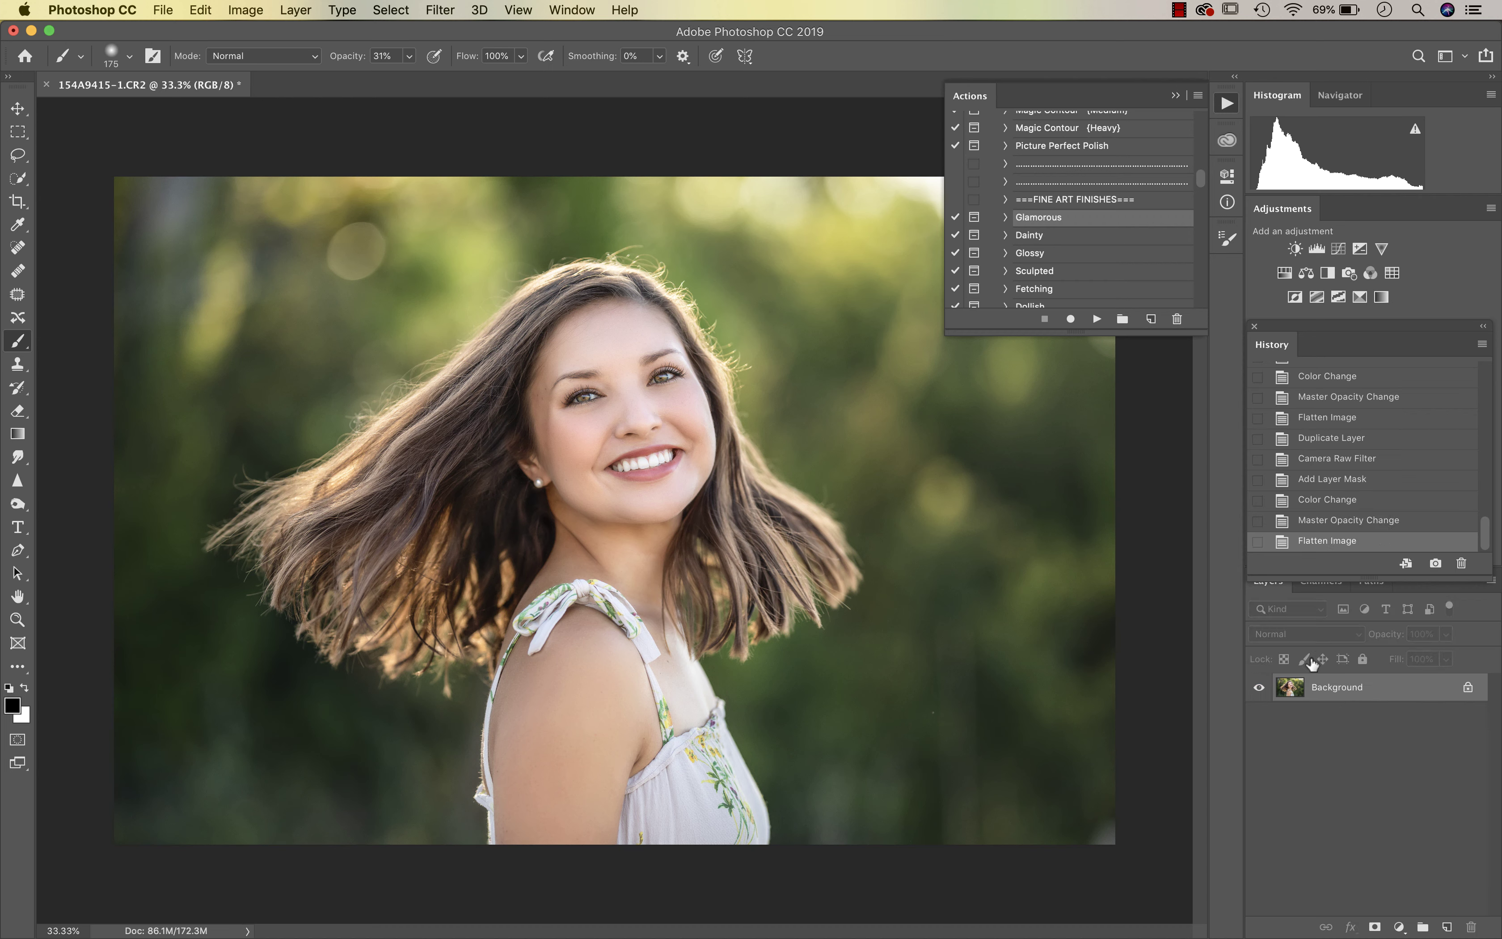
- Run the Dodge the Highlights action, continuing through its flatten warning and its Dodge tool instructions
scroll(1107, 271, "up", 4)
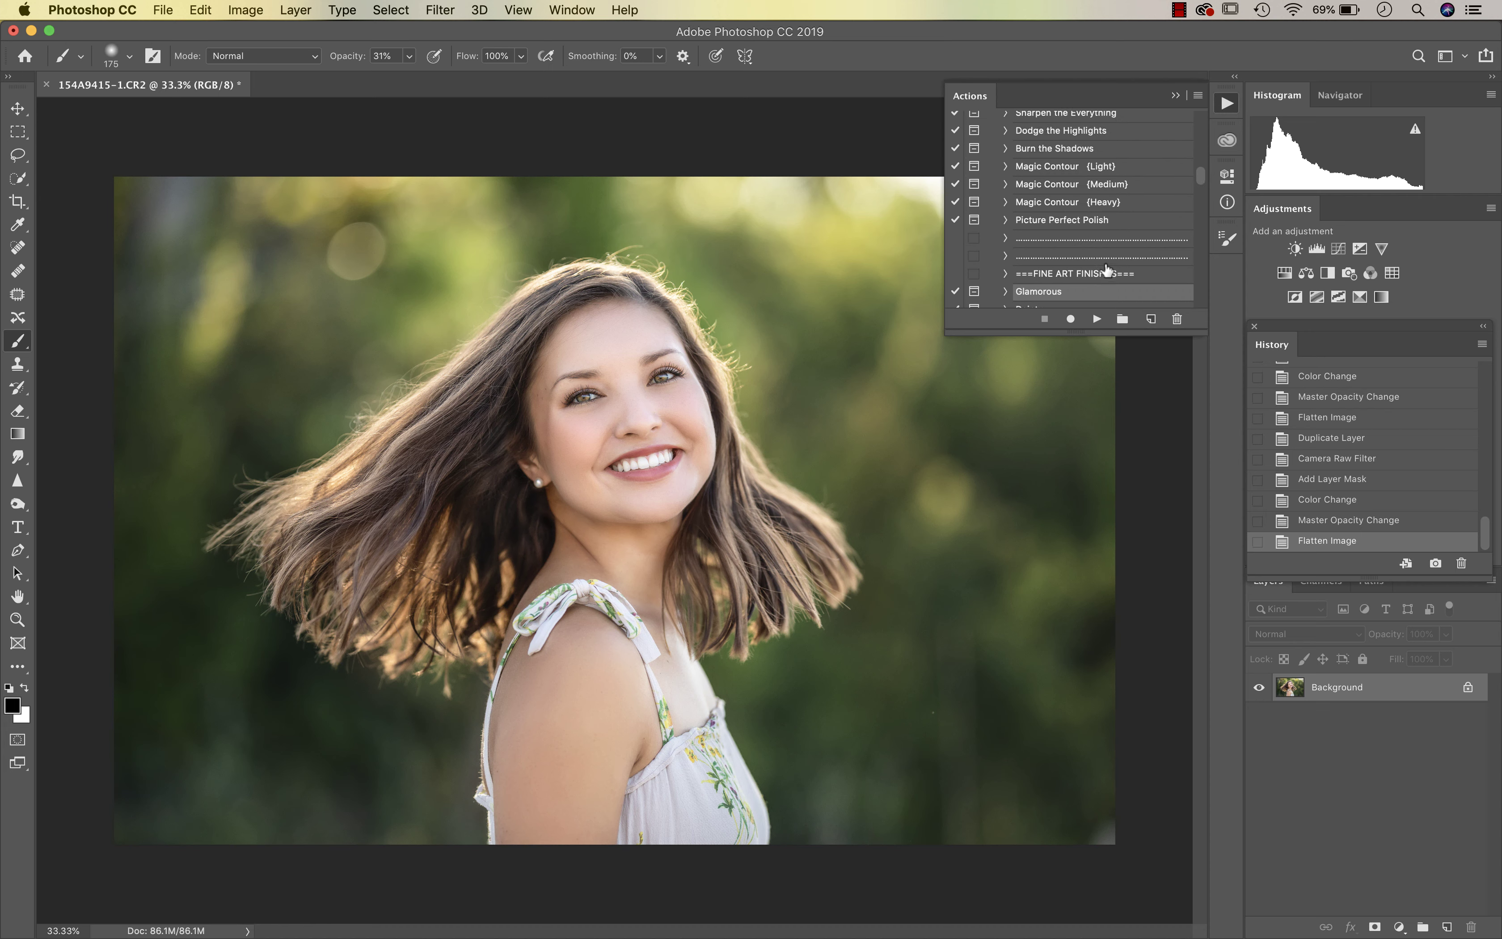
scroll(1107, 271, "up", 2)
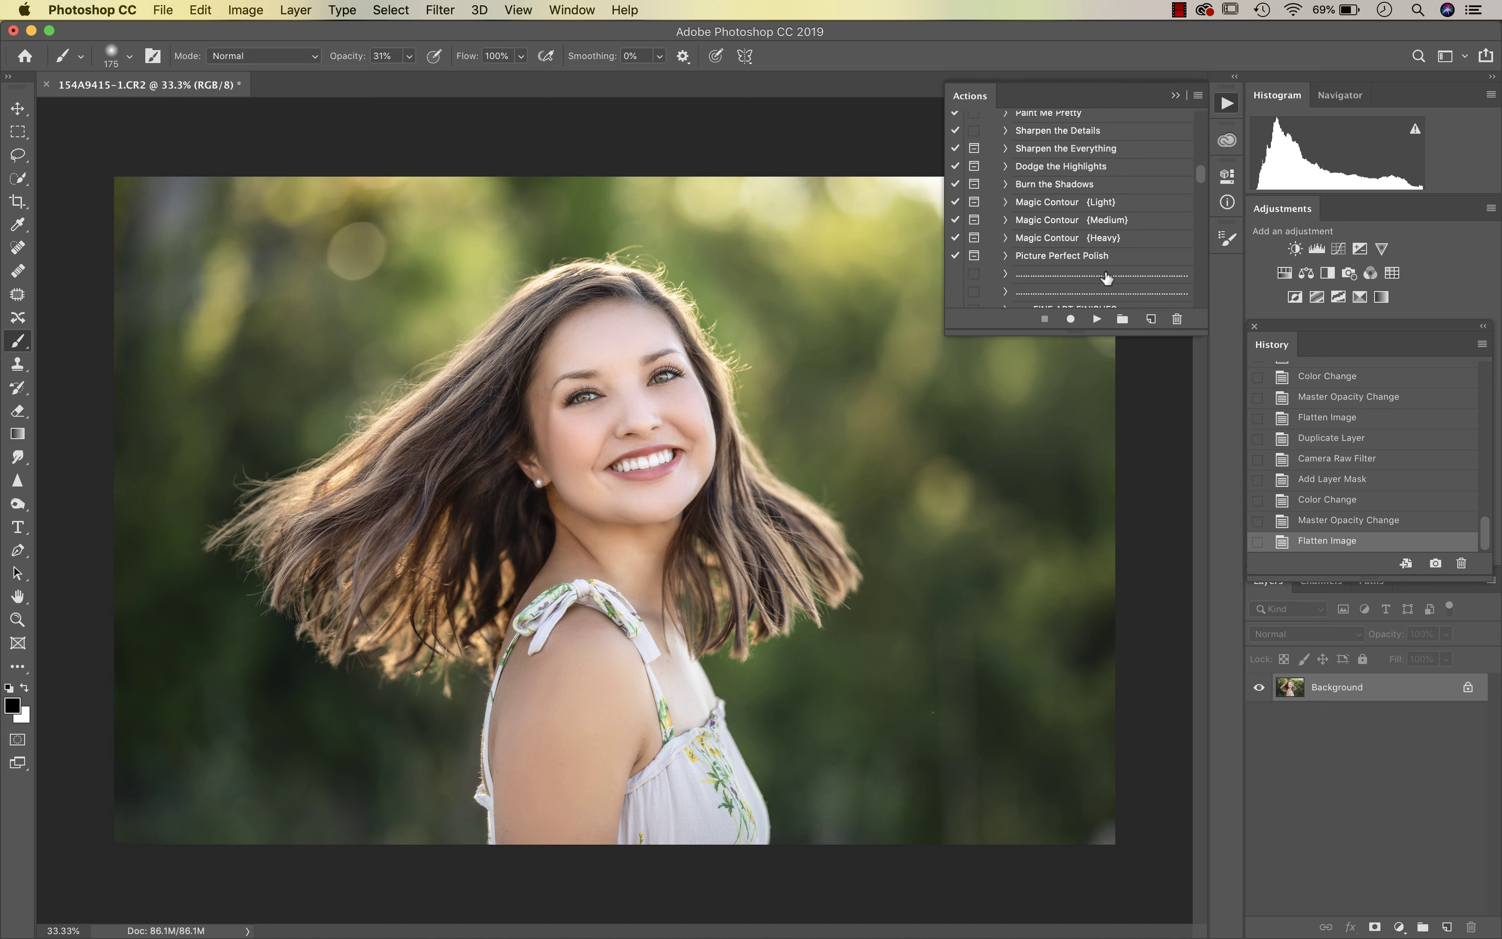
left_click(1052, 166)
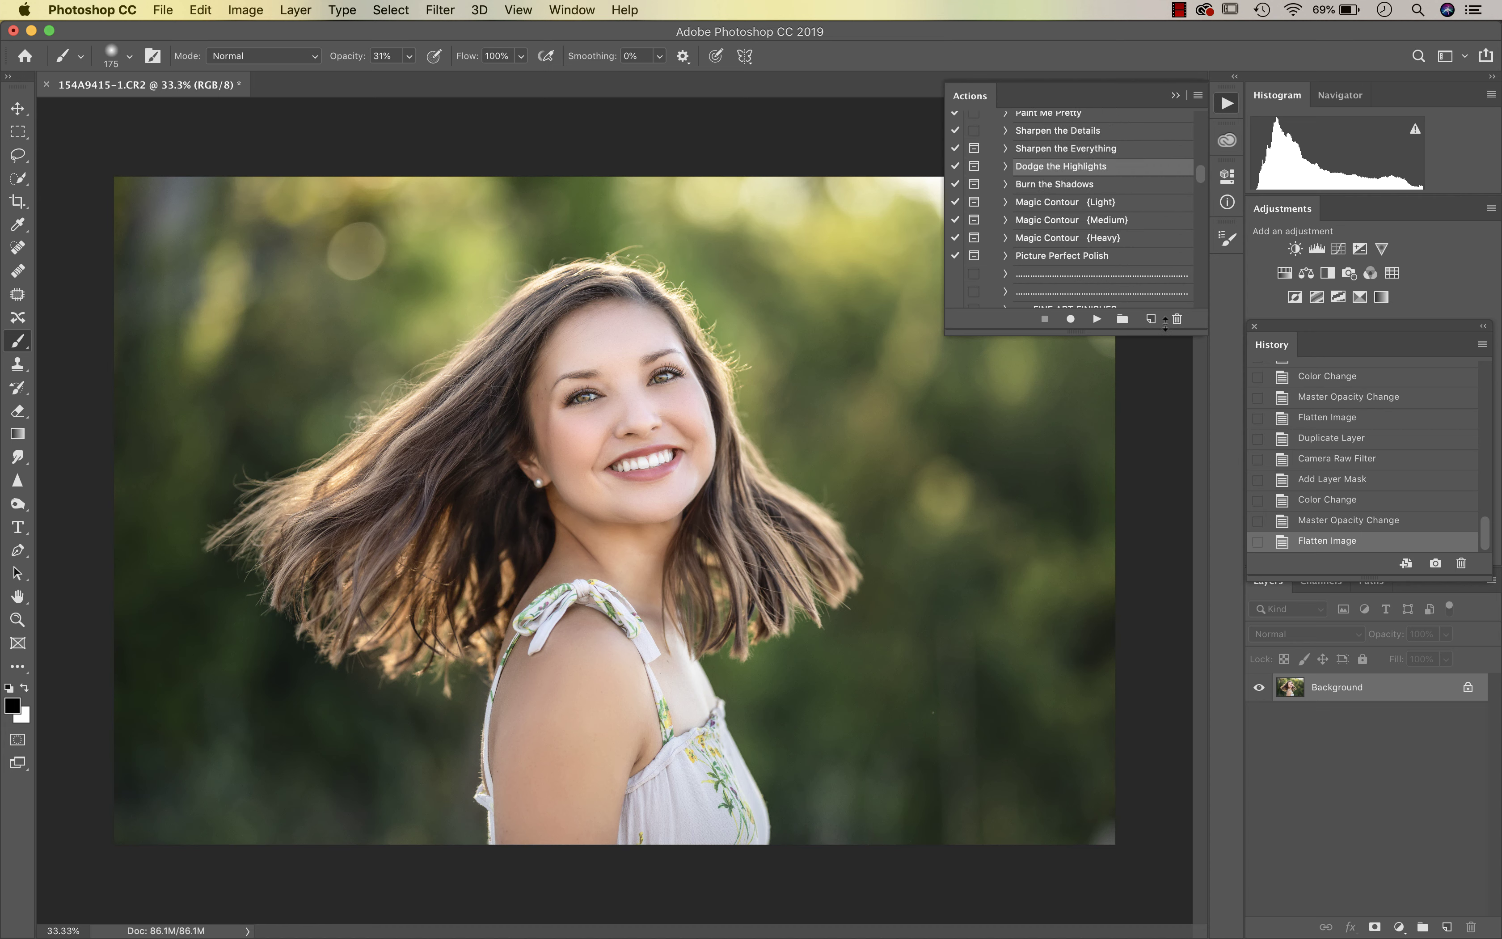
left_click(1097, 318)
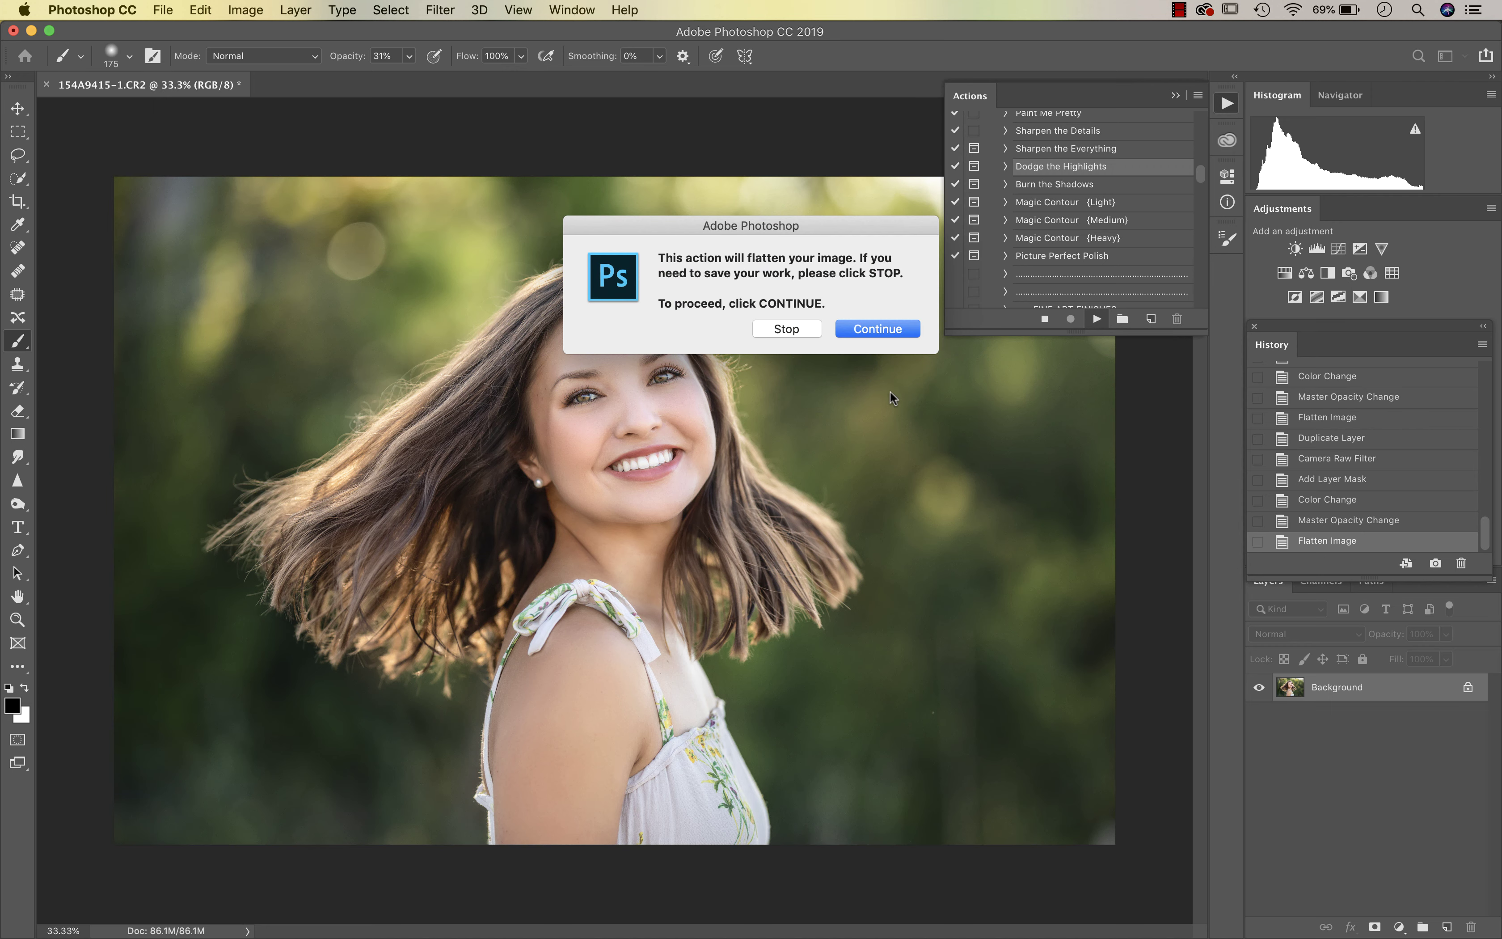
left_click(891, 329)
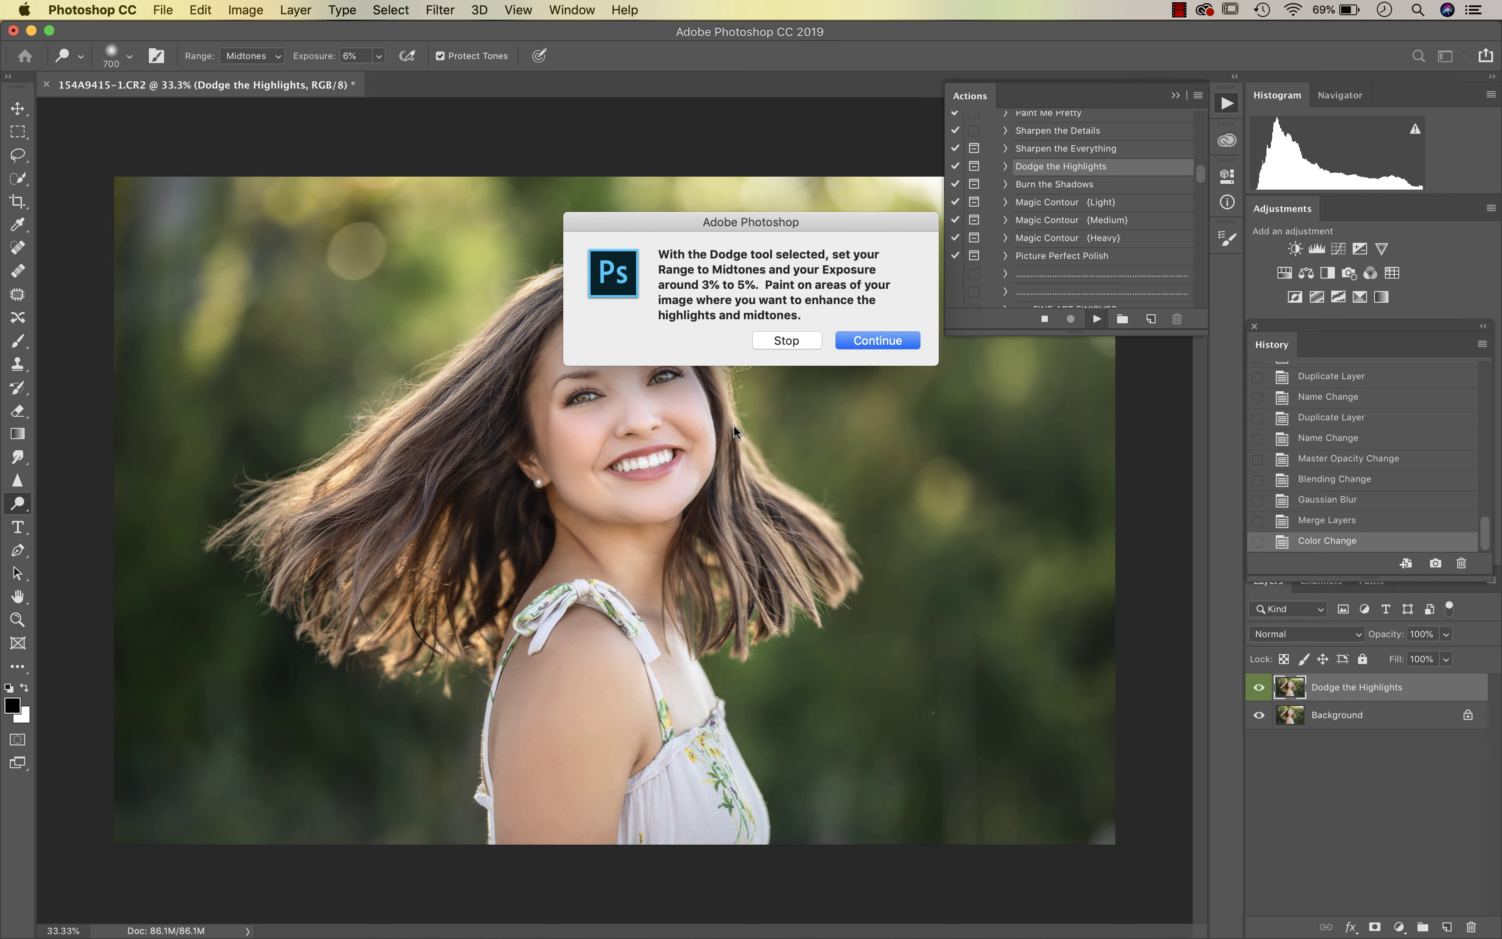
left_click(880, 340)
- Dodge the tip of the nose with the brush reduced to 80 px, and the nose bridge with a 150 px brush
key("super+equal")
key("super+equal")
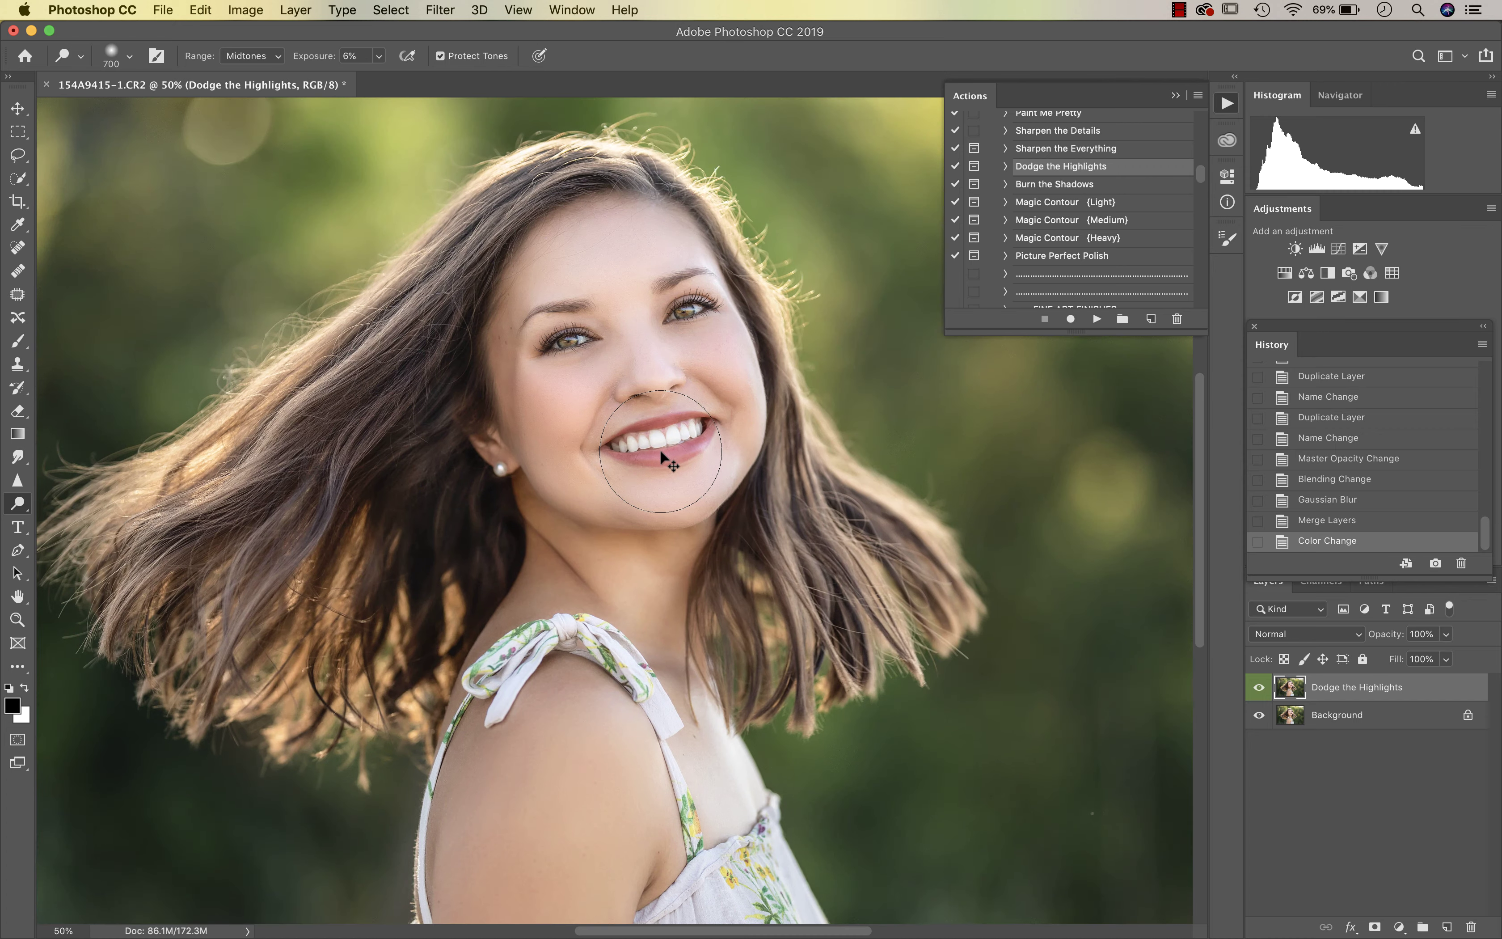
key("bracketleft")
key("bracketleft")
key("bracketleft")
key("bracketleft")
key("bracketleft")
key("bracketleft")
key("bracketleft")
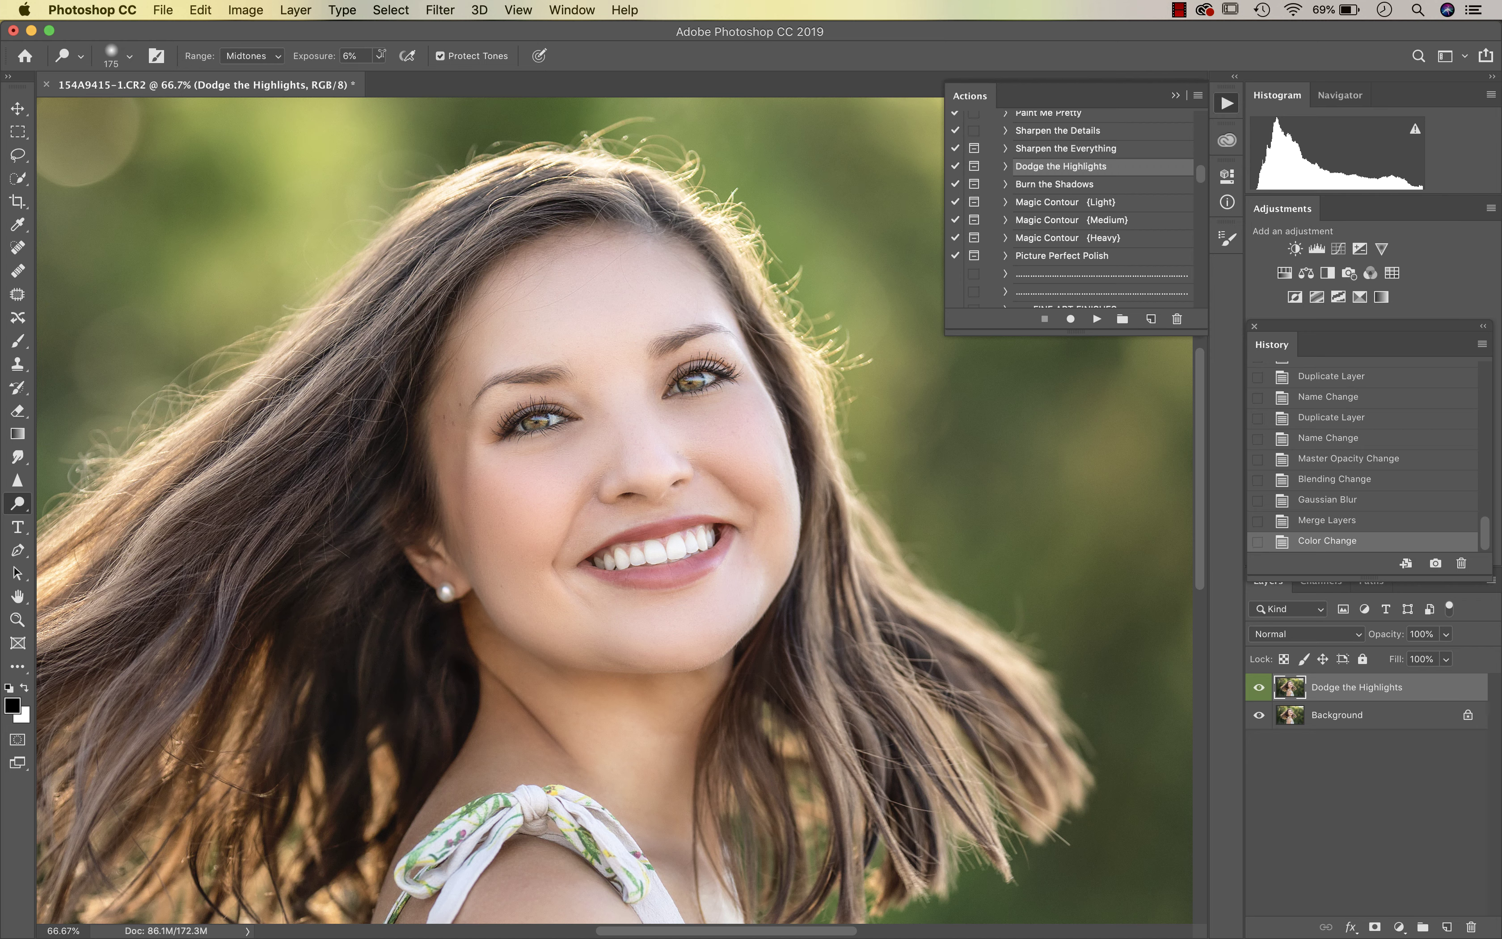
key("super+equal")
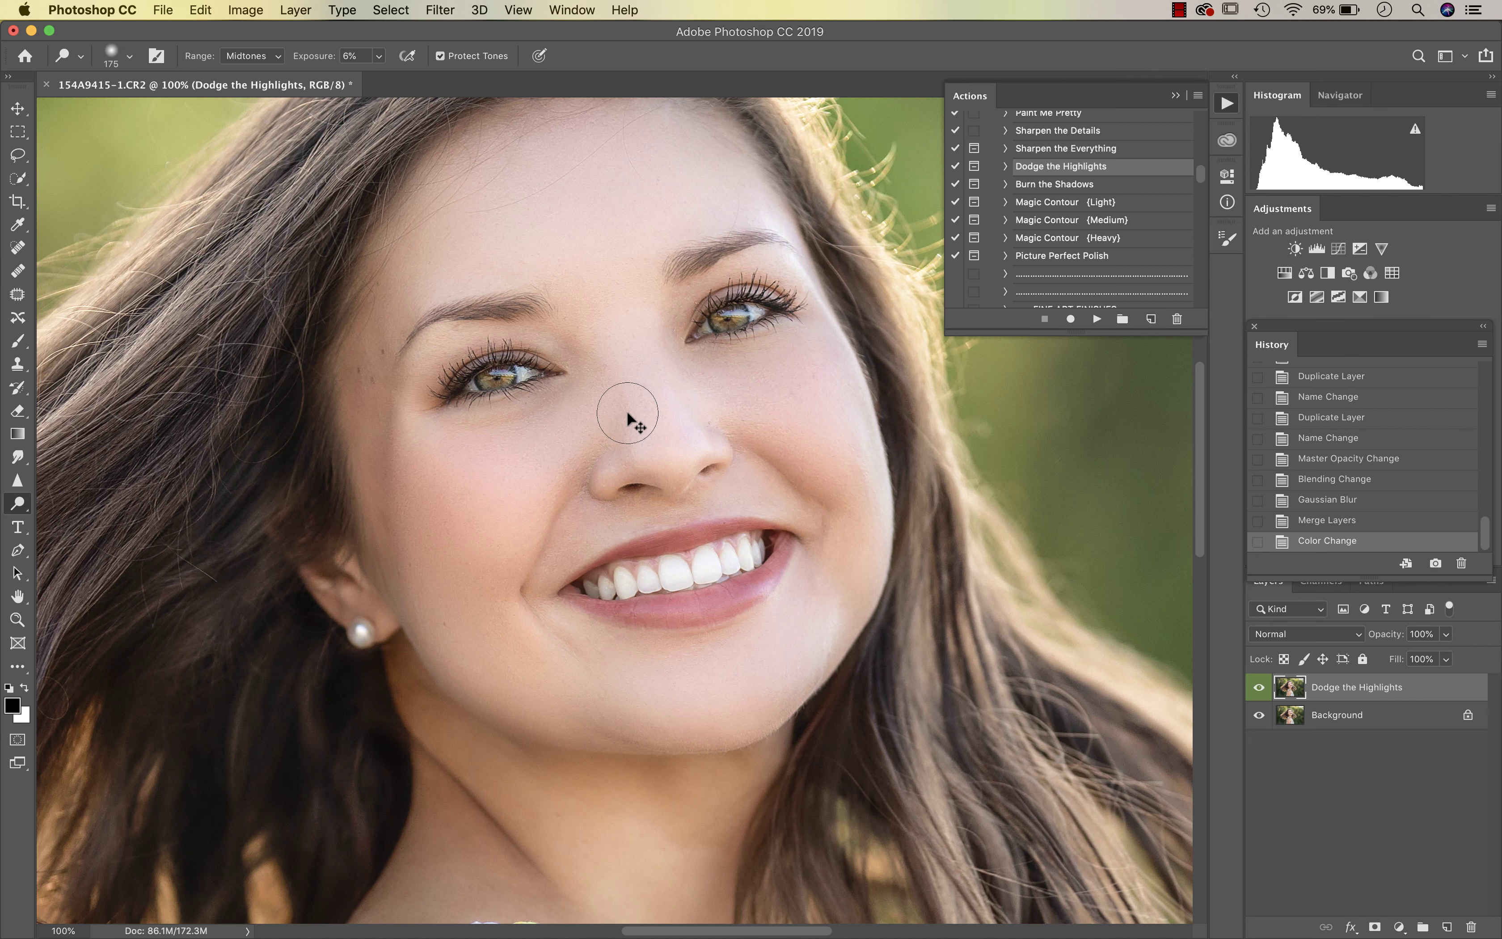
key("bracketleft")
key("bracketleft")
key("bracketleft")
left_click_drag(660, 464, 657, 464)
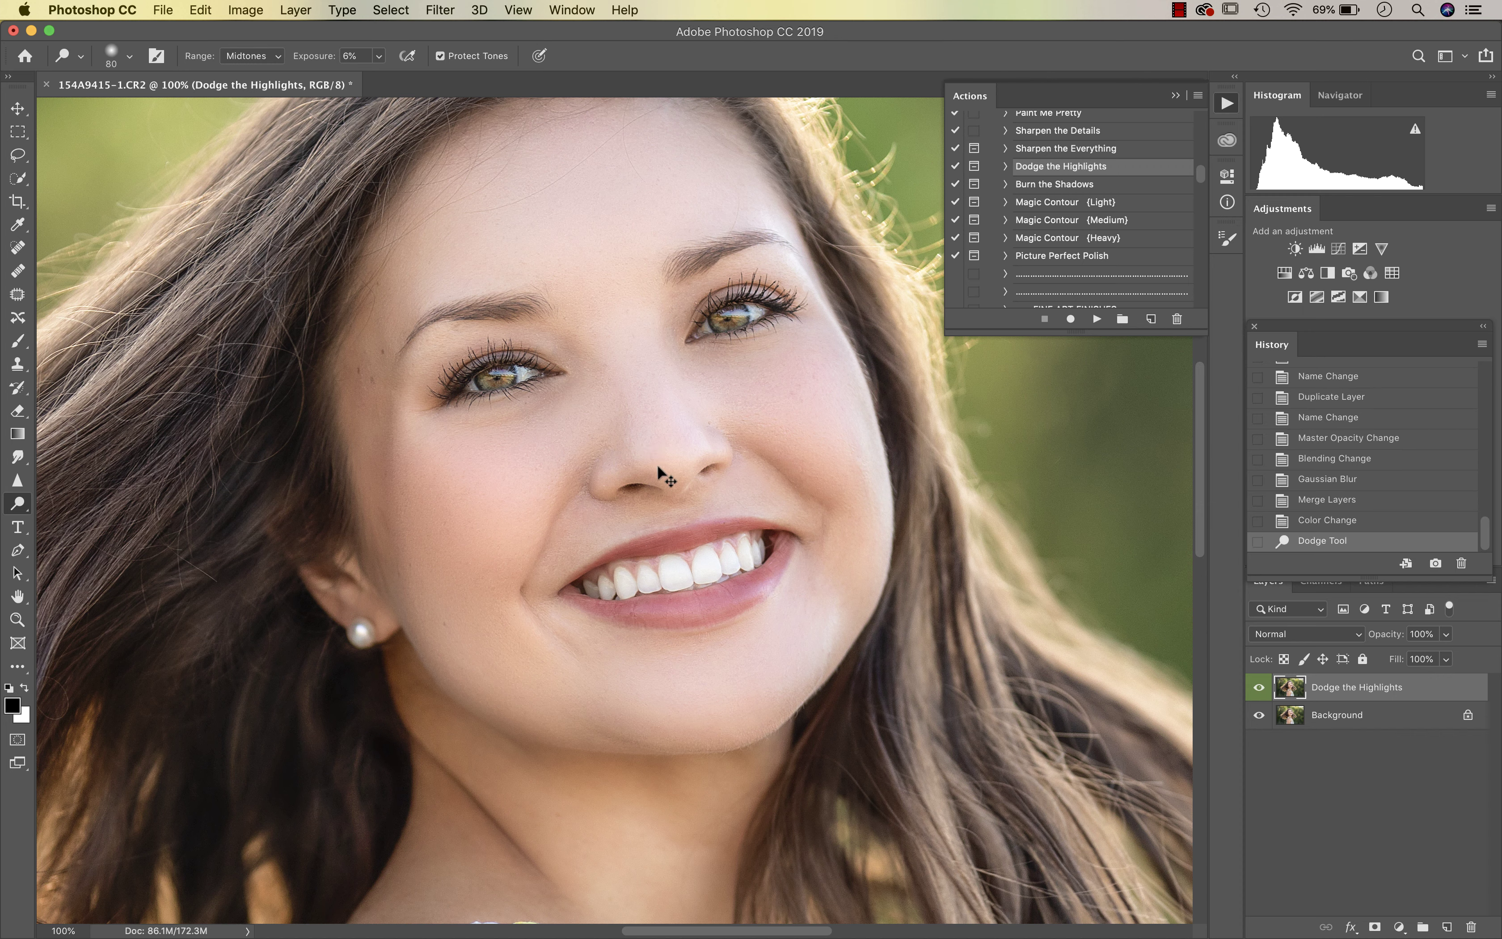
left_click(680, 465)
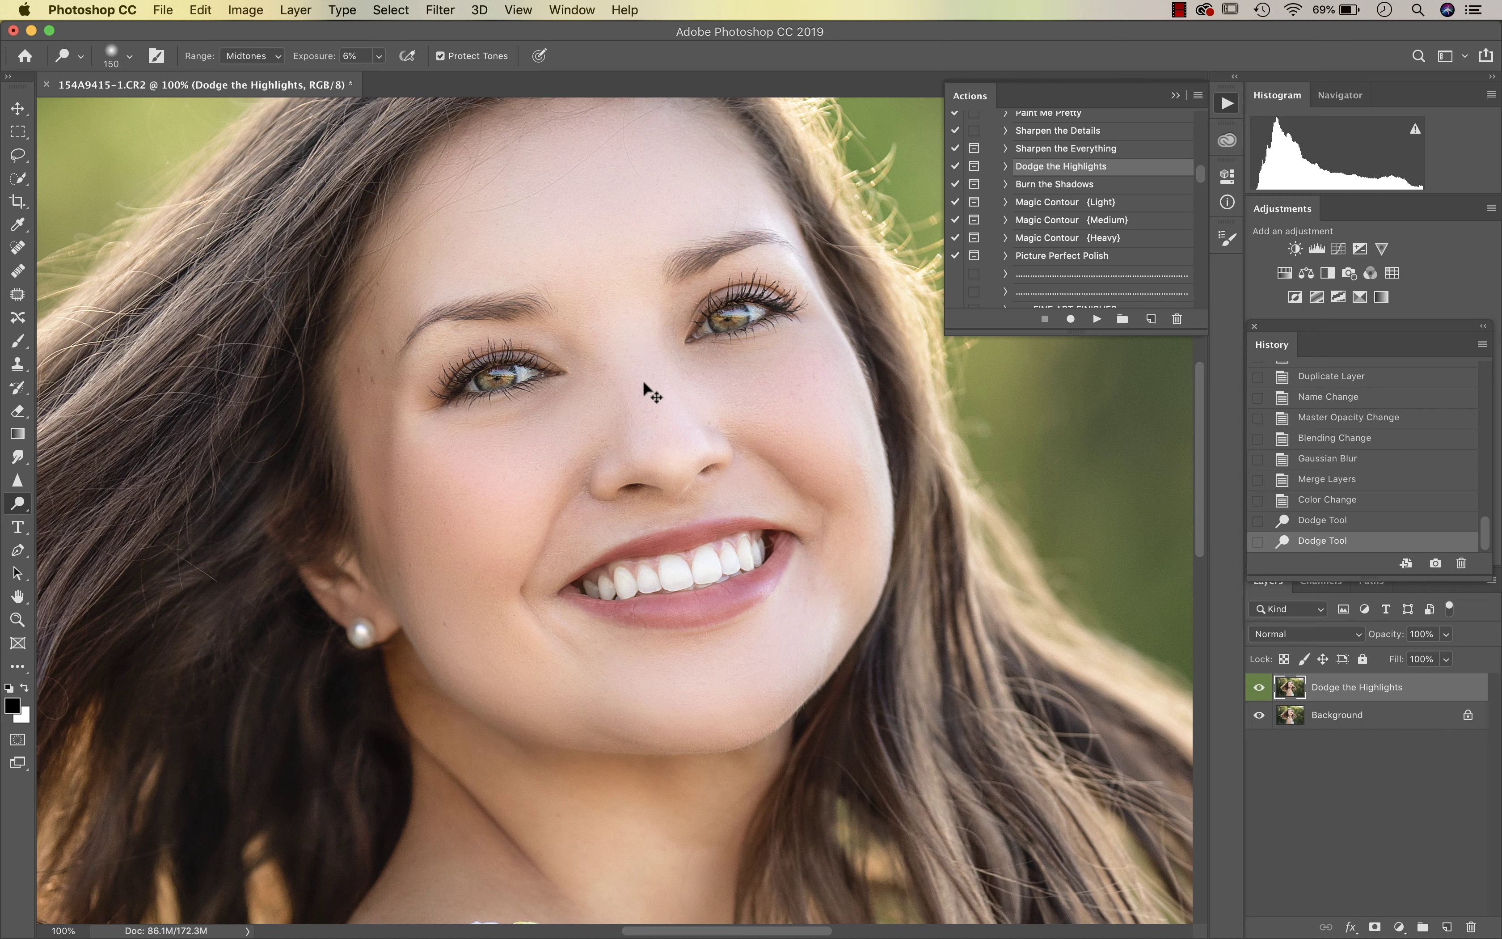
left_click(663, 426)
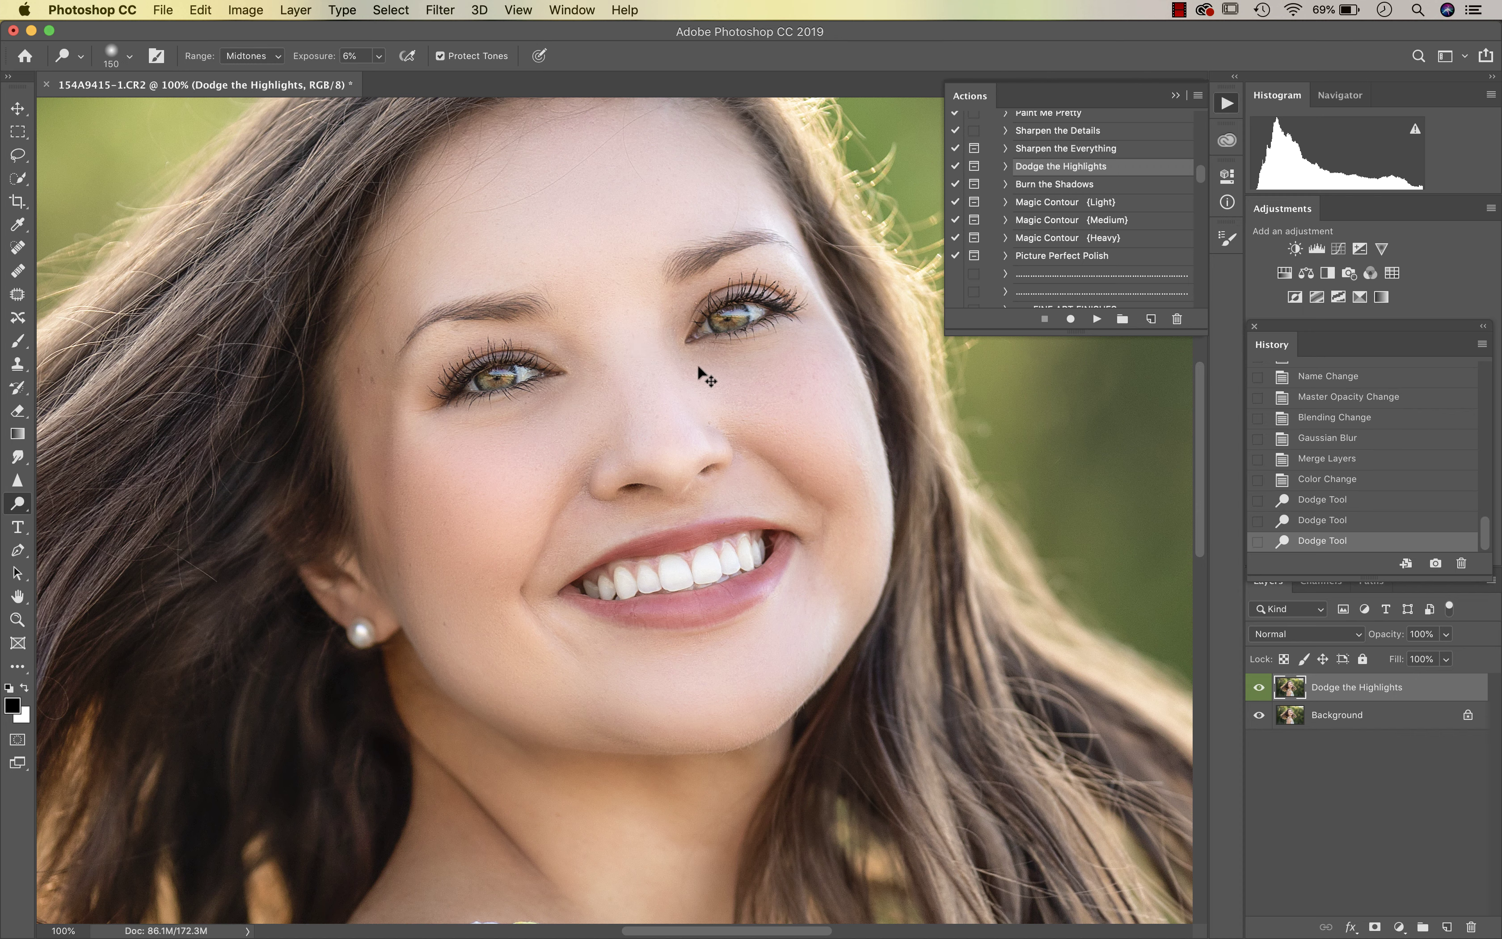
- Dodge the inner corners of both eyes with an 80 px brush
left_click(687, 320)
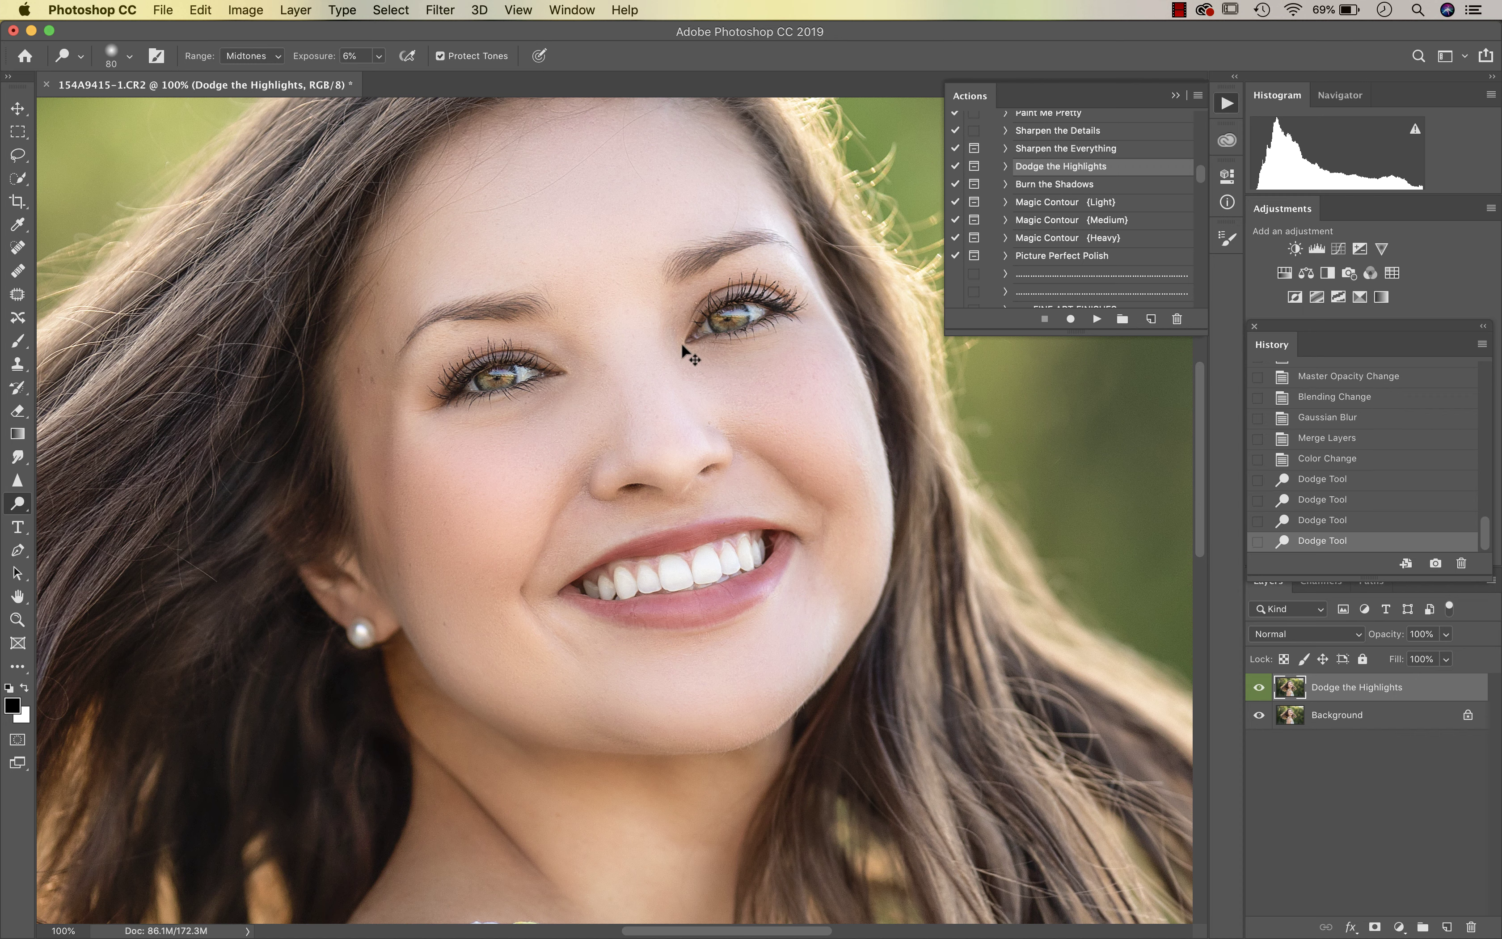
left_click(687, 336)
left_click(673, 354)
left_click(567, 378)
left_click(568, 382)
left_click(570, 385)
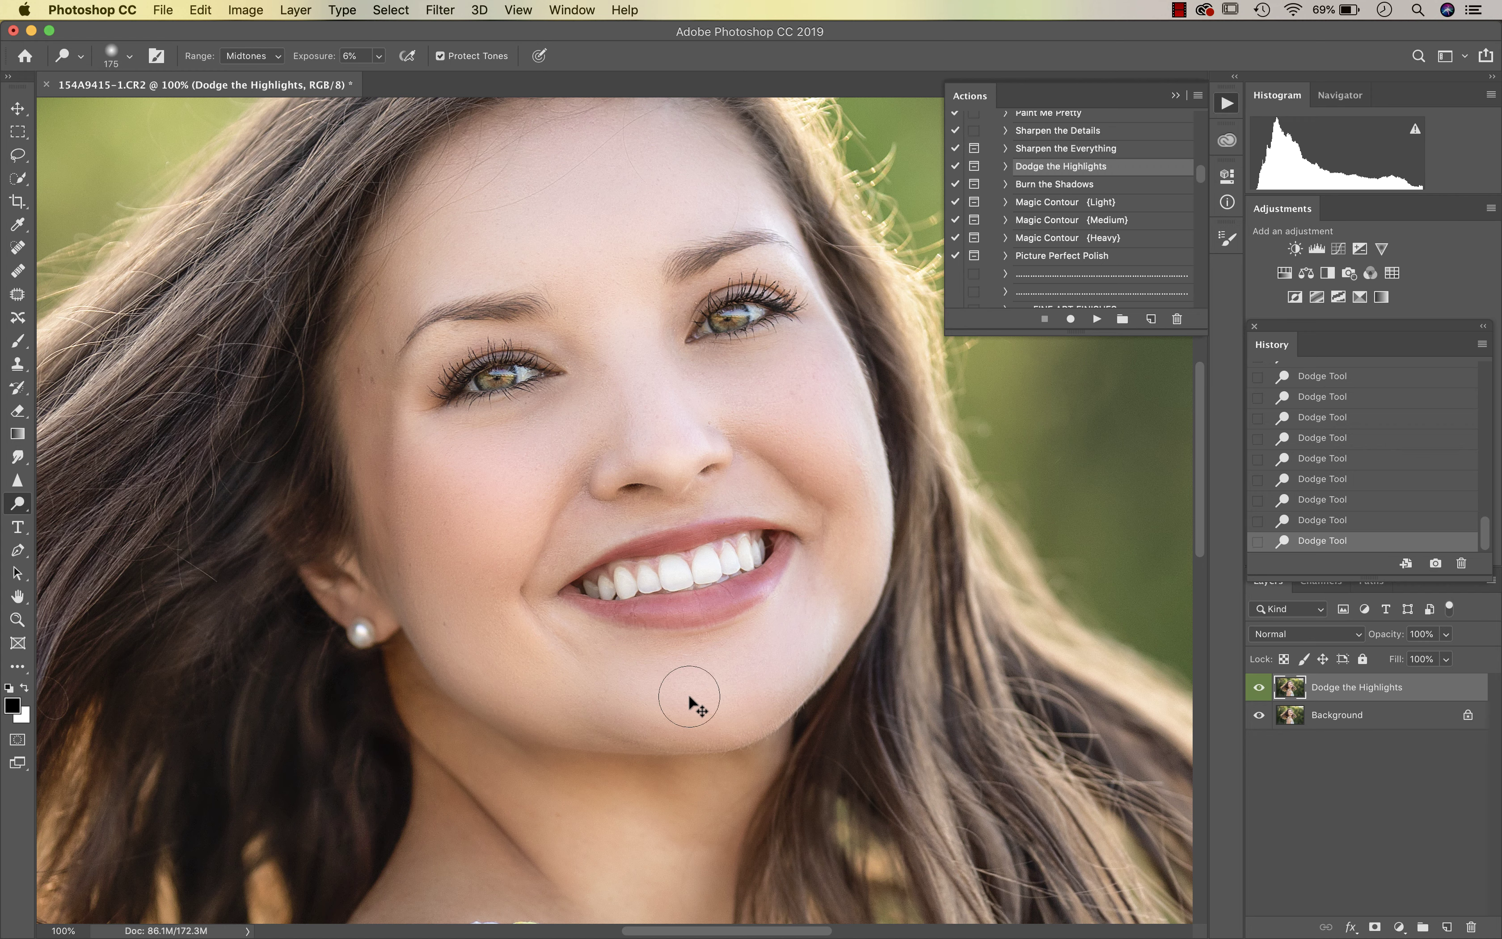
- Enlarge the Dodge brush to 400 px for the forehead highlights
key("bracketright")
key("bracketright")
key("bracketright")
scroll(740, 689, "up", 3)
key("bracketright")
key("bracketright")
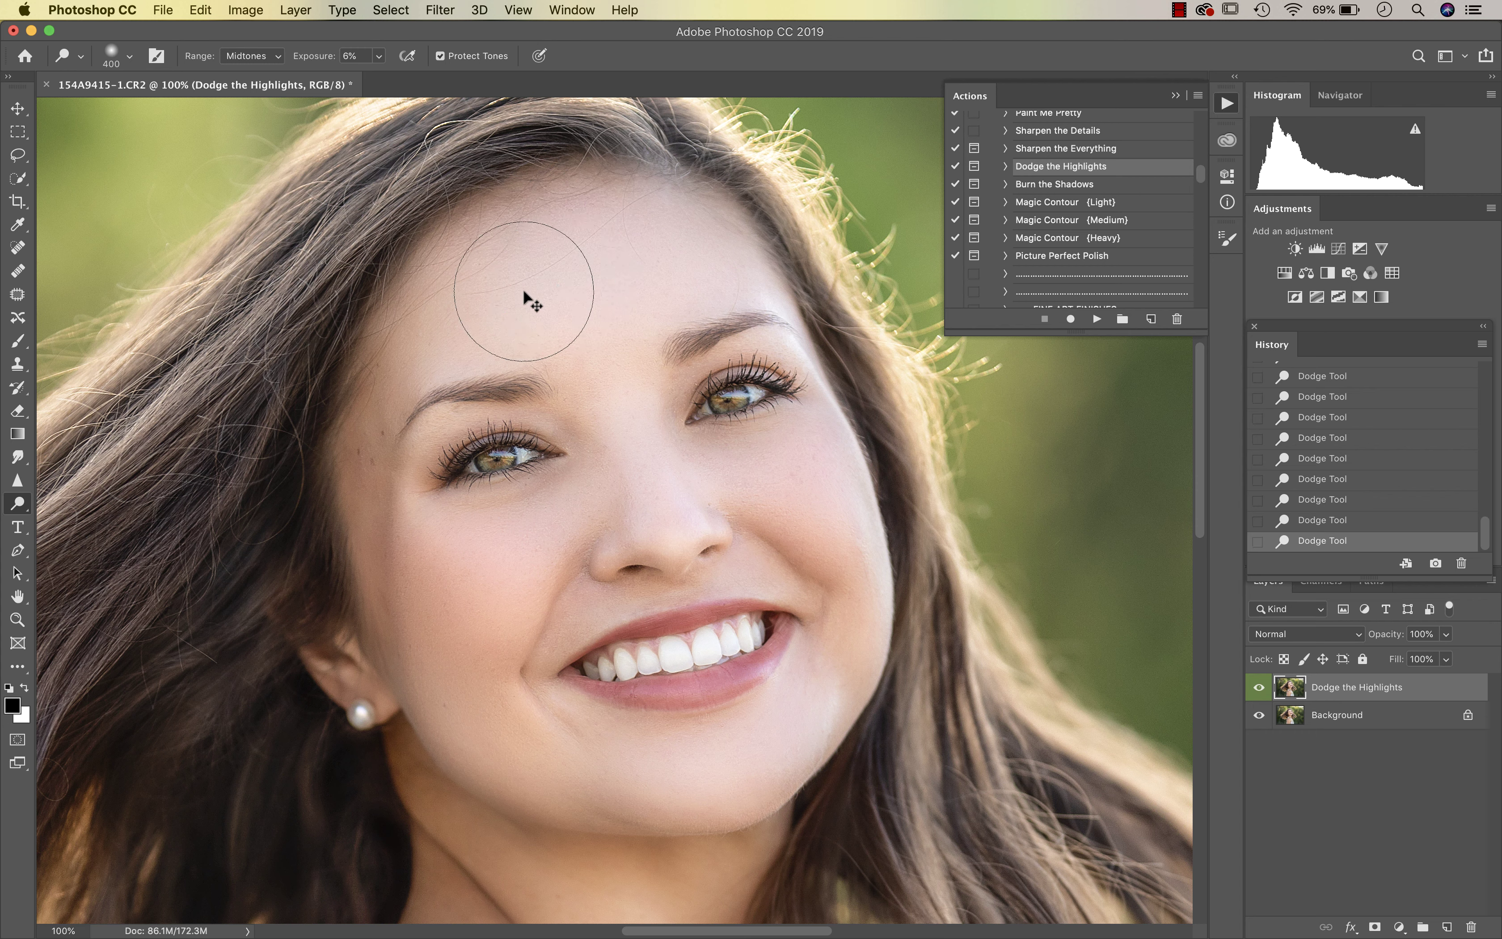
- Reduce the Dodge brush to 70 px
key("bracketleft")
key("bracketleft")
key("bracketleft")
key("bracketleft")
key("bracketleft")
key("bracketleft")
key("bracketleft")
key("bracketleft")
key("bracketleft")
- Compare the portrait with the Dodge the Highlights layer off and on
key("super+minus")
key("super+minus")
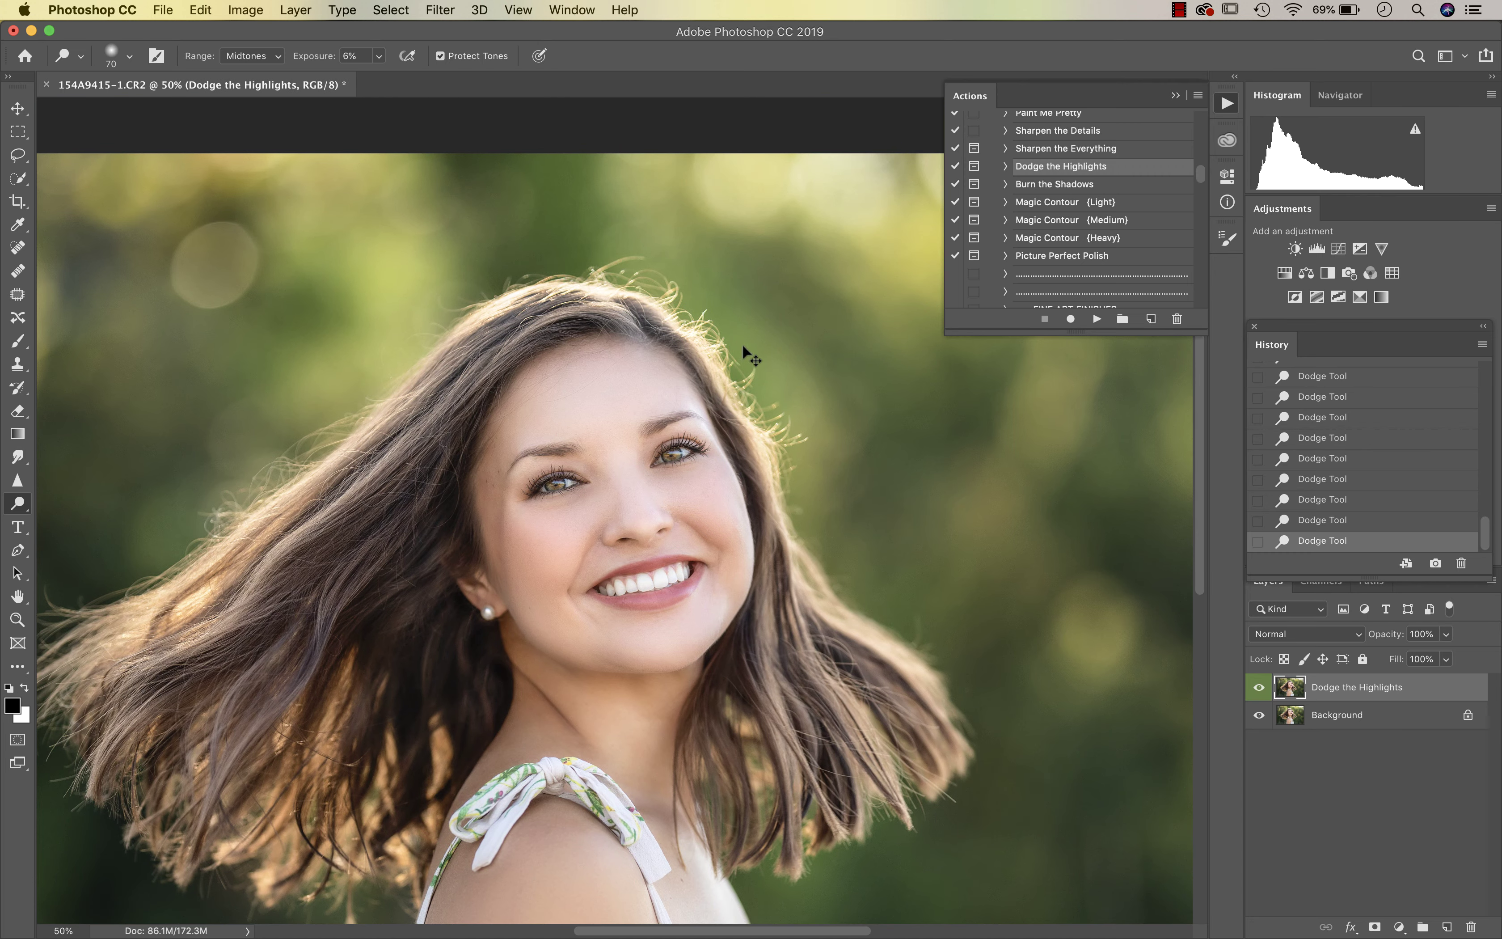
left_click(1258, 686)
left_click(1259, 687)
left_click(1259, 686)
left_click(1258, 686)
left_click(1259, 687)
left_click(1259, 686)
left_click(1259, 687)
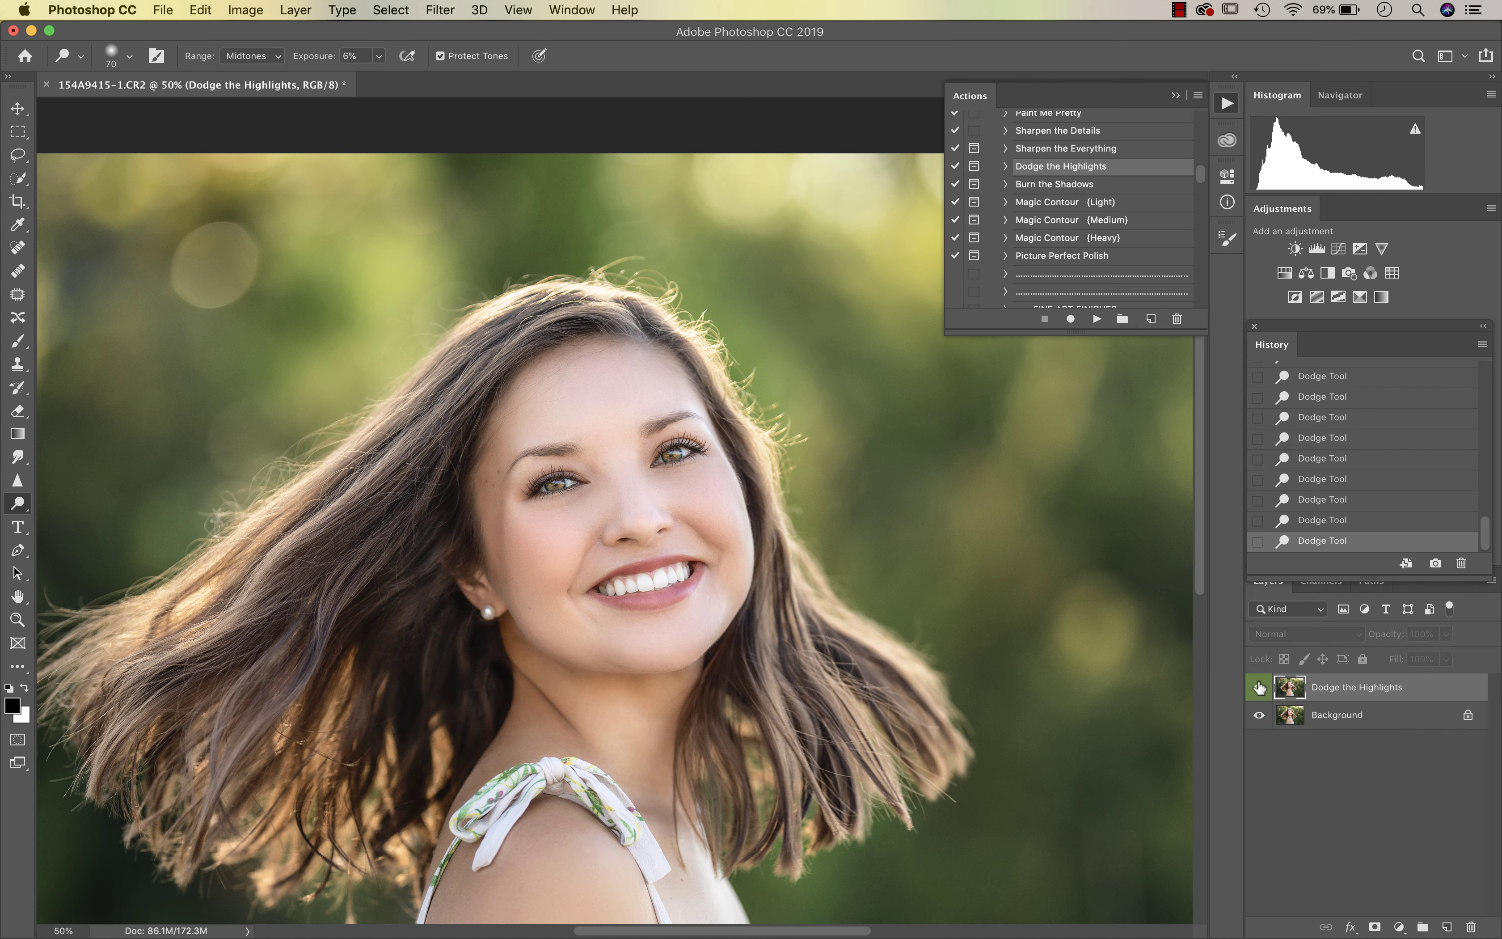
left_click(1259, 686)
- Run the Burn the Shadows action, continuing through its flatten warning and its Burn tool instructions
left_click(1077, 185)
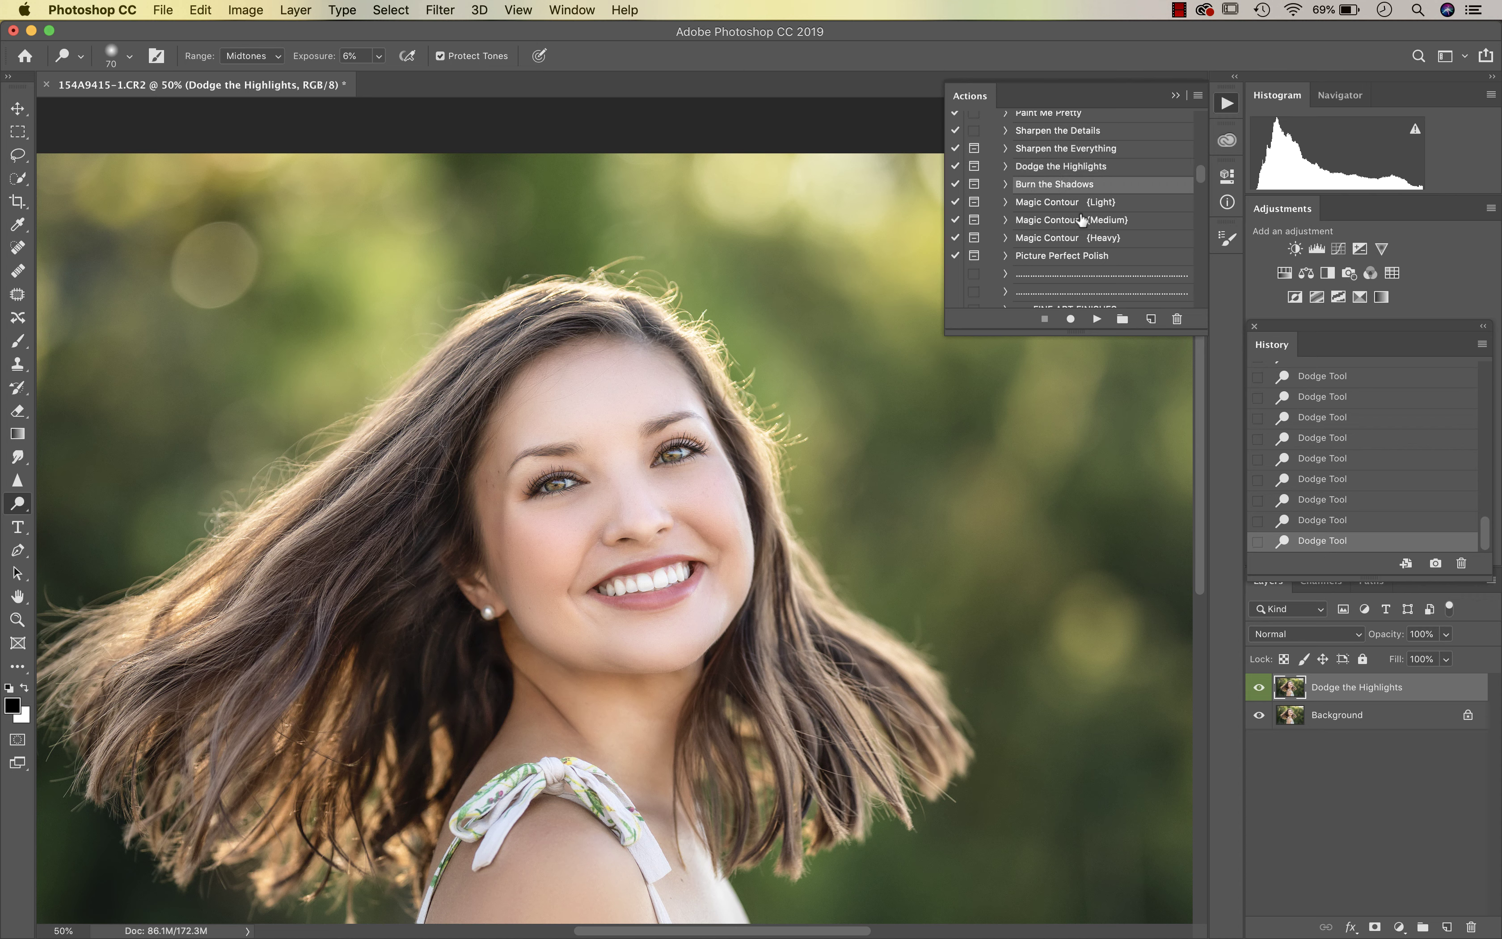
left_click(1097, 318)
left_click(858, 329)
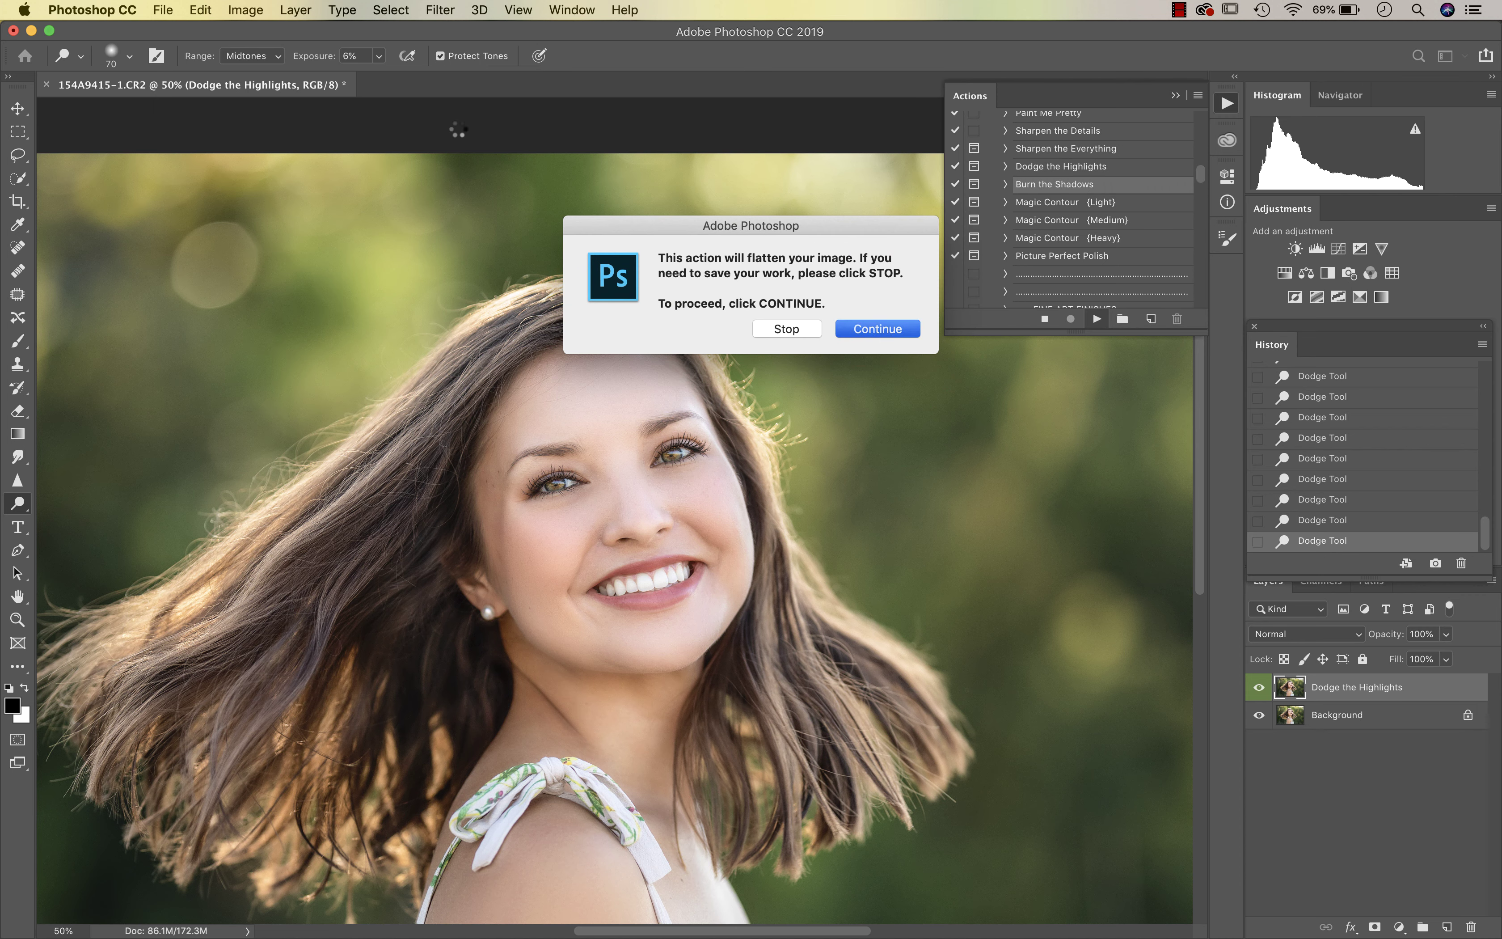
left_click(886, 340)
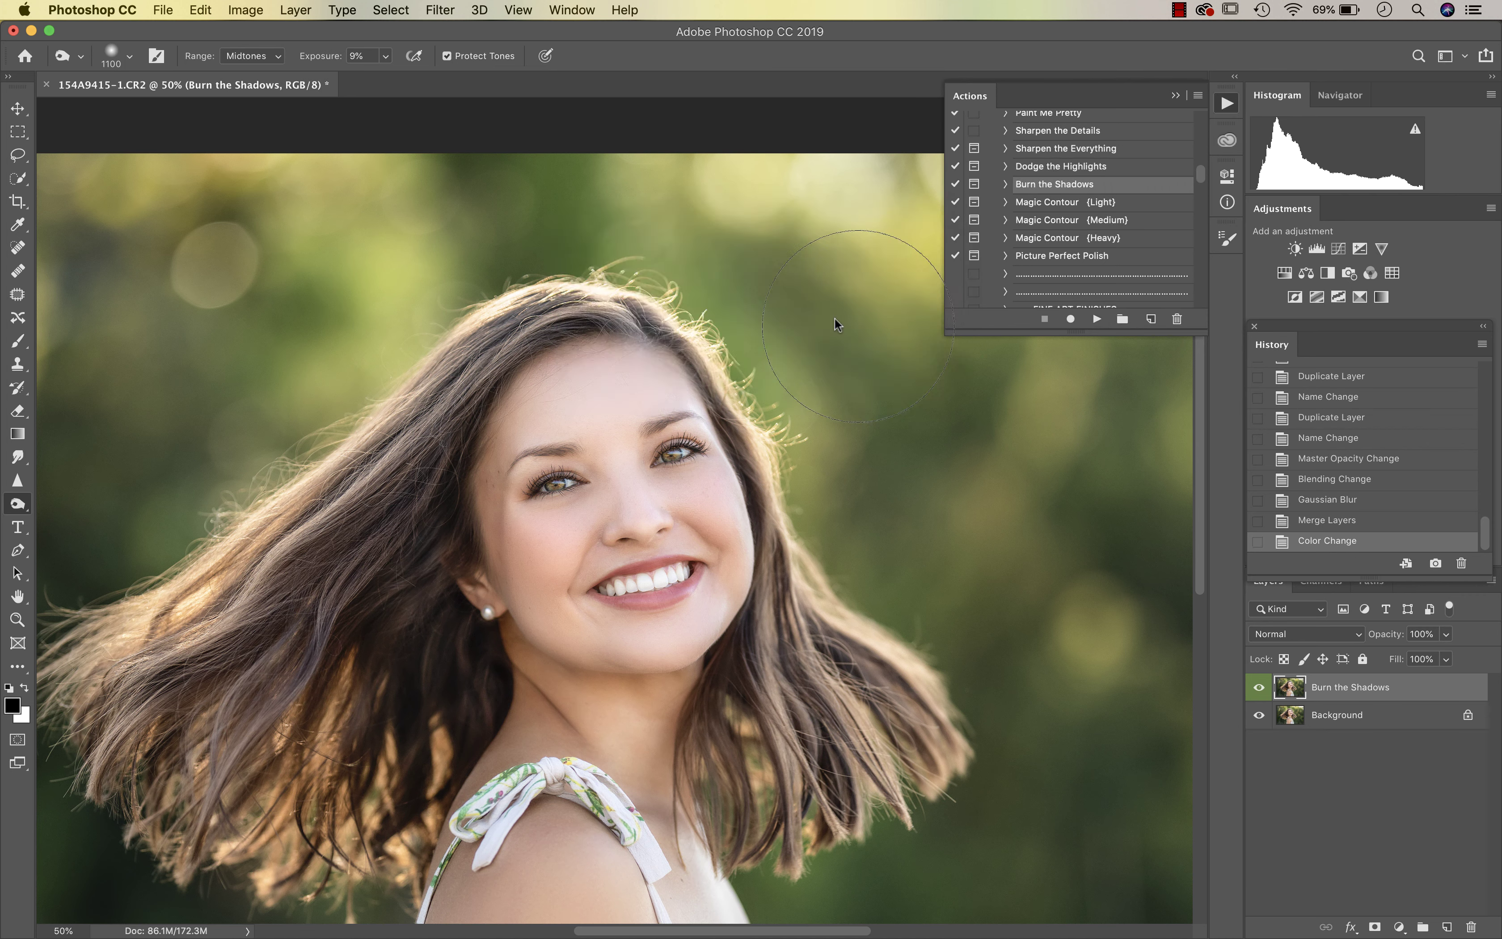
- Set the Burn tool's exposure to 4% and its brush size to 35 px
left_click(386, 56)
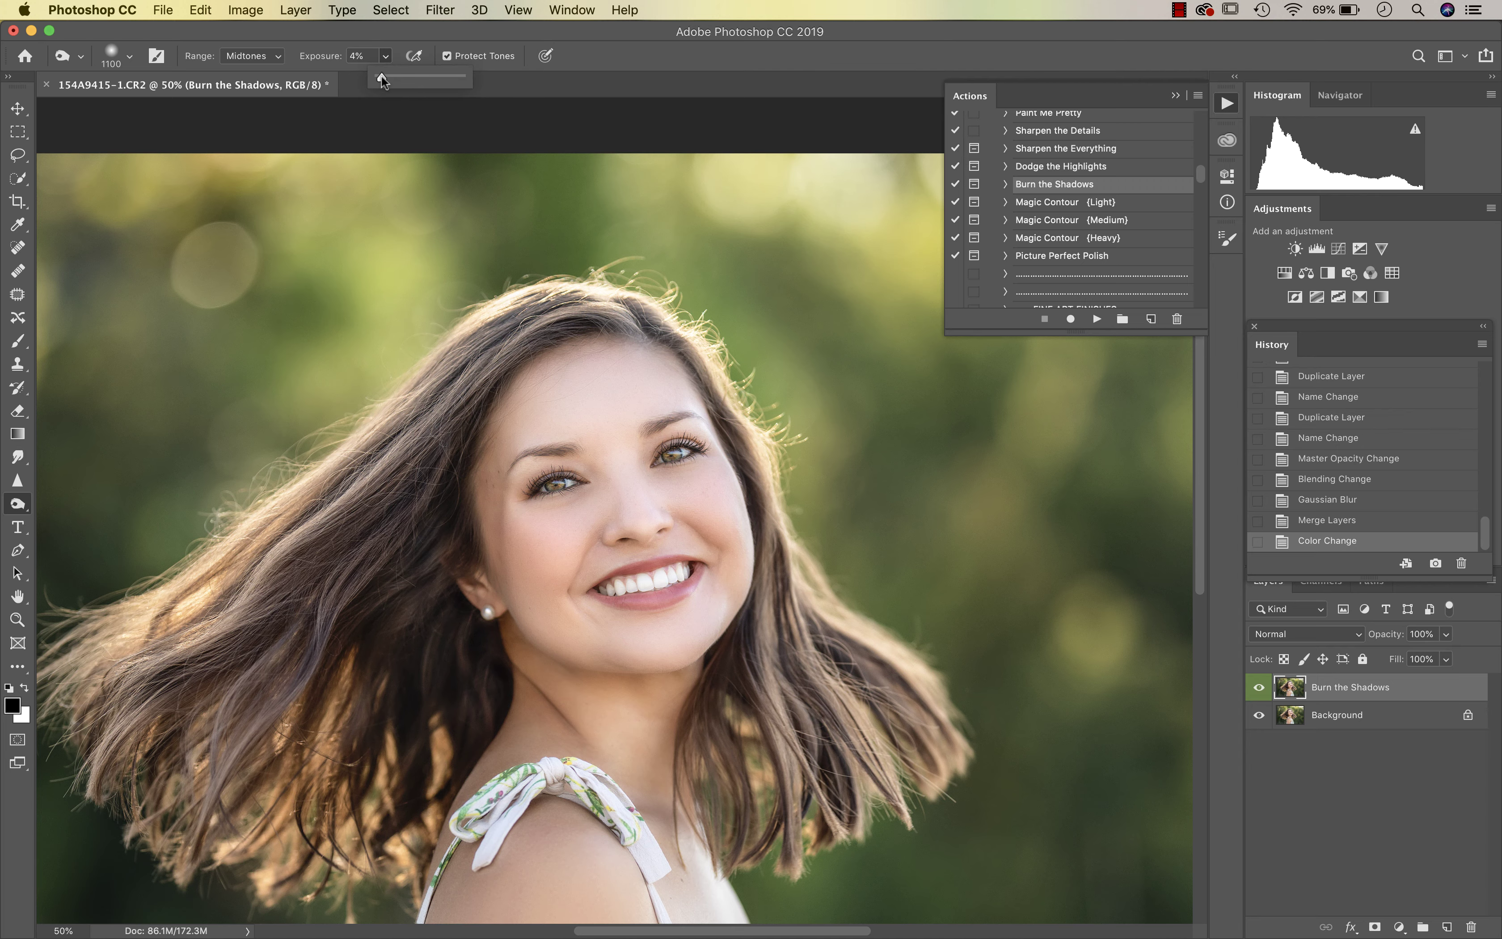
key("super+1")
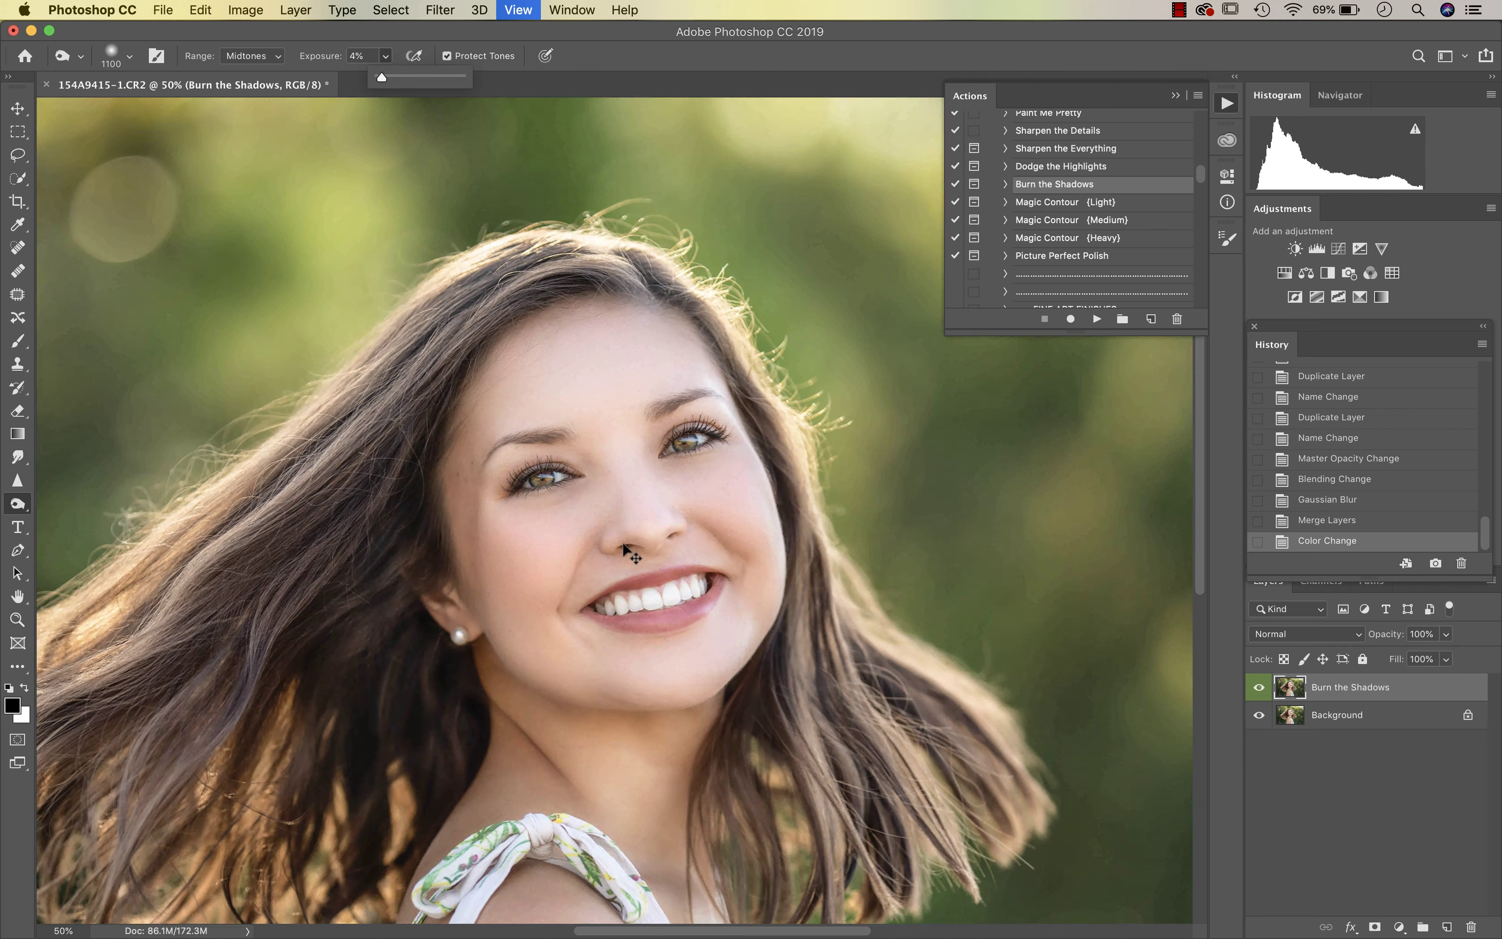
key("bracketleft")
key("bracketleft")
key("bracketleft")
key("bracketleft")
key("bracketleft")
key("bracketleft")
key("bracketleft")
key("bracketleft")
key("bracketleft")
key("bracketleft")
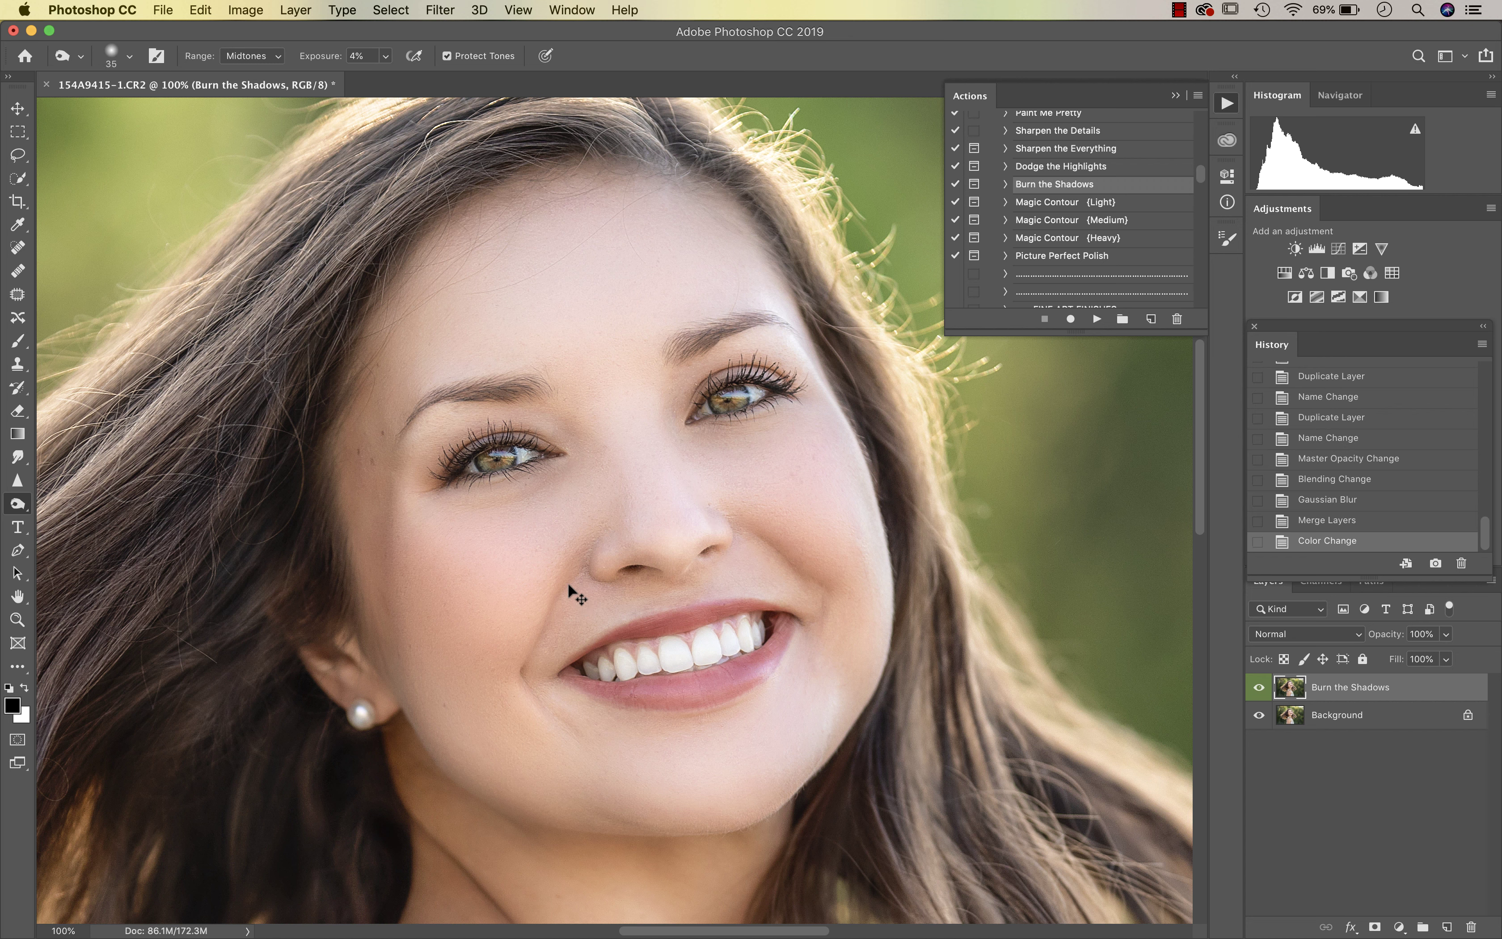
- Burn the smile lines on both cheeks and the shadow below the lower lip, plus the groove above the upper lip with a 50 px brush
mouse_move(530, 680)
left_mouse_down()
mouse_move(546, 710)
mouse_move(537, 657)
mouse_move(577, 596)
left_mouse_up()
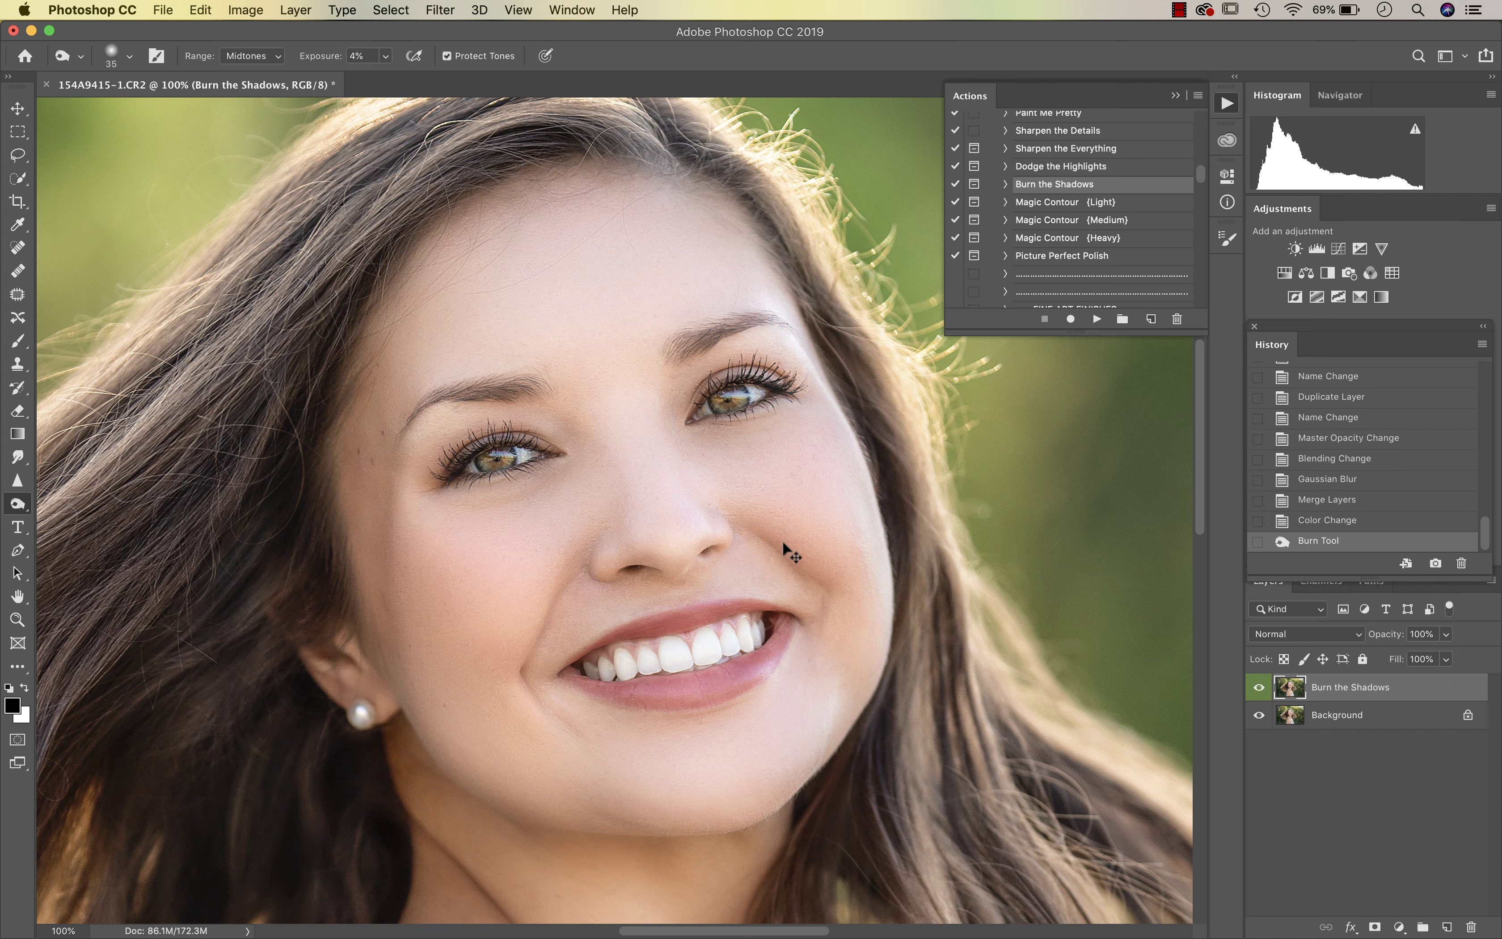
left_click_drag(821, 591, 825, 624)
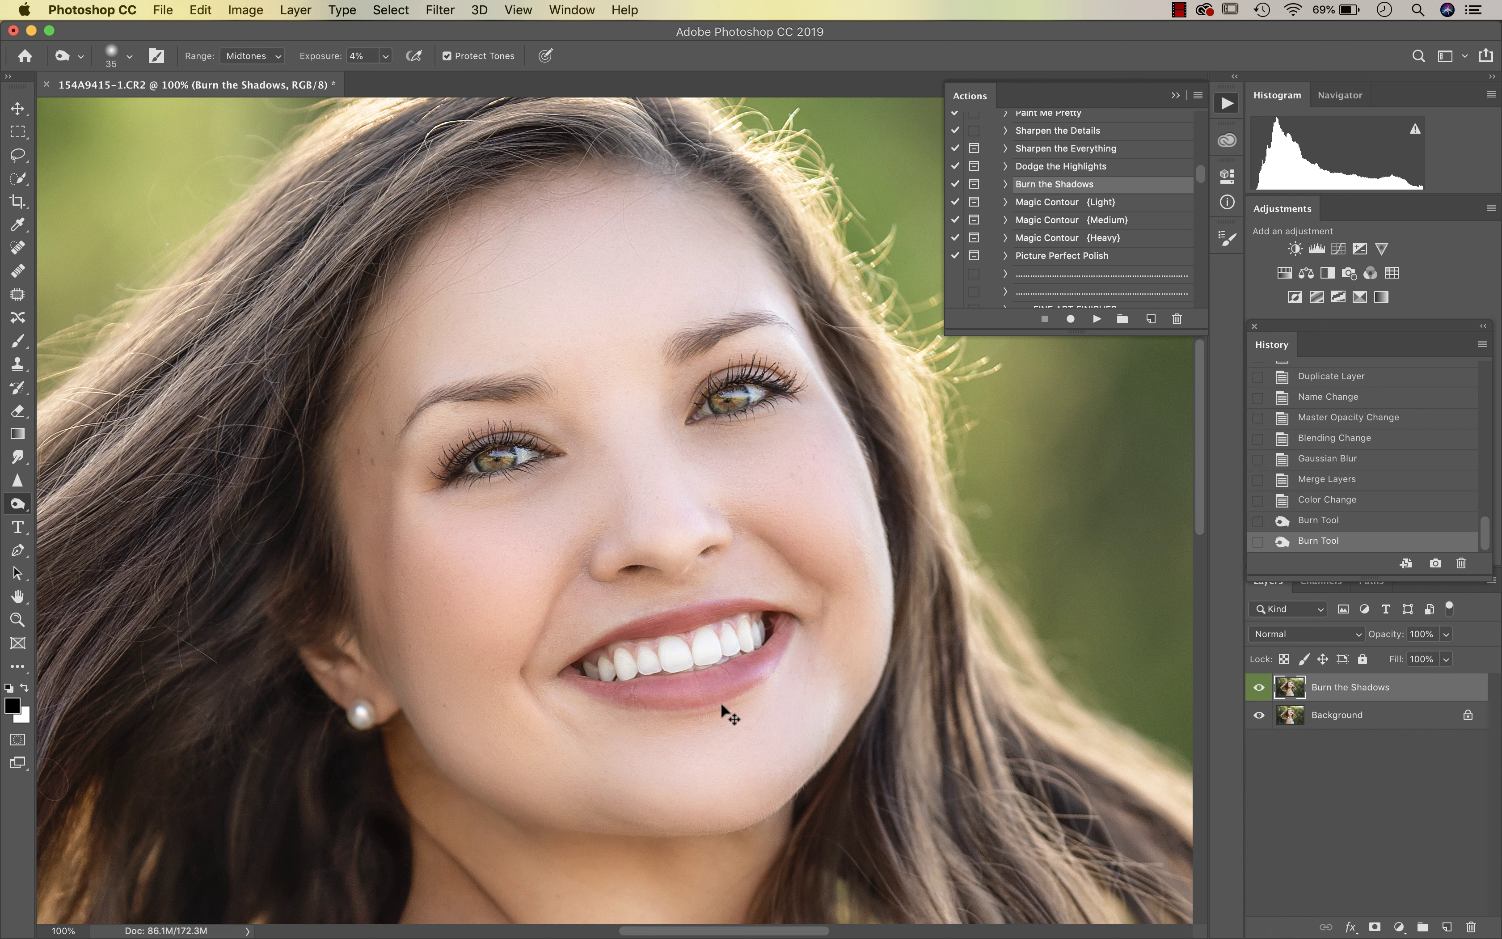
left_click_drag(708, 714, 667, 714)
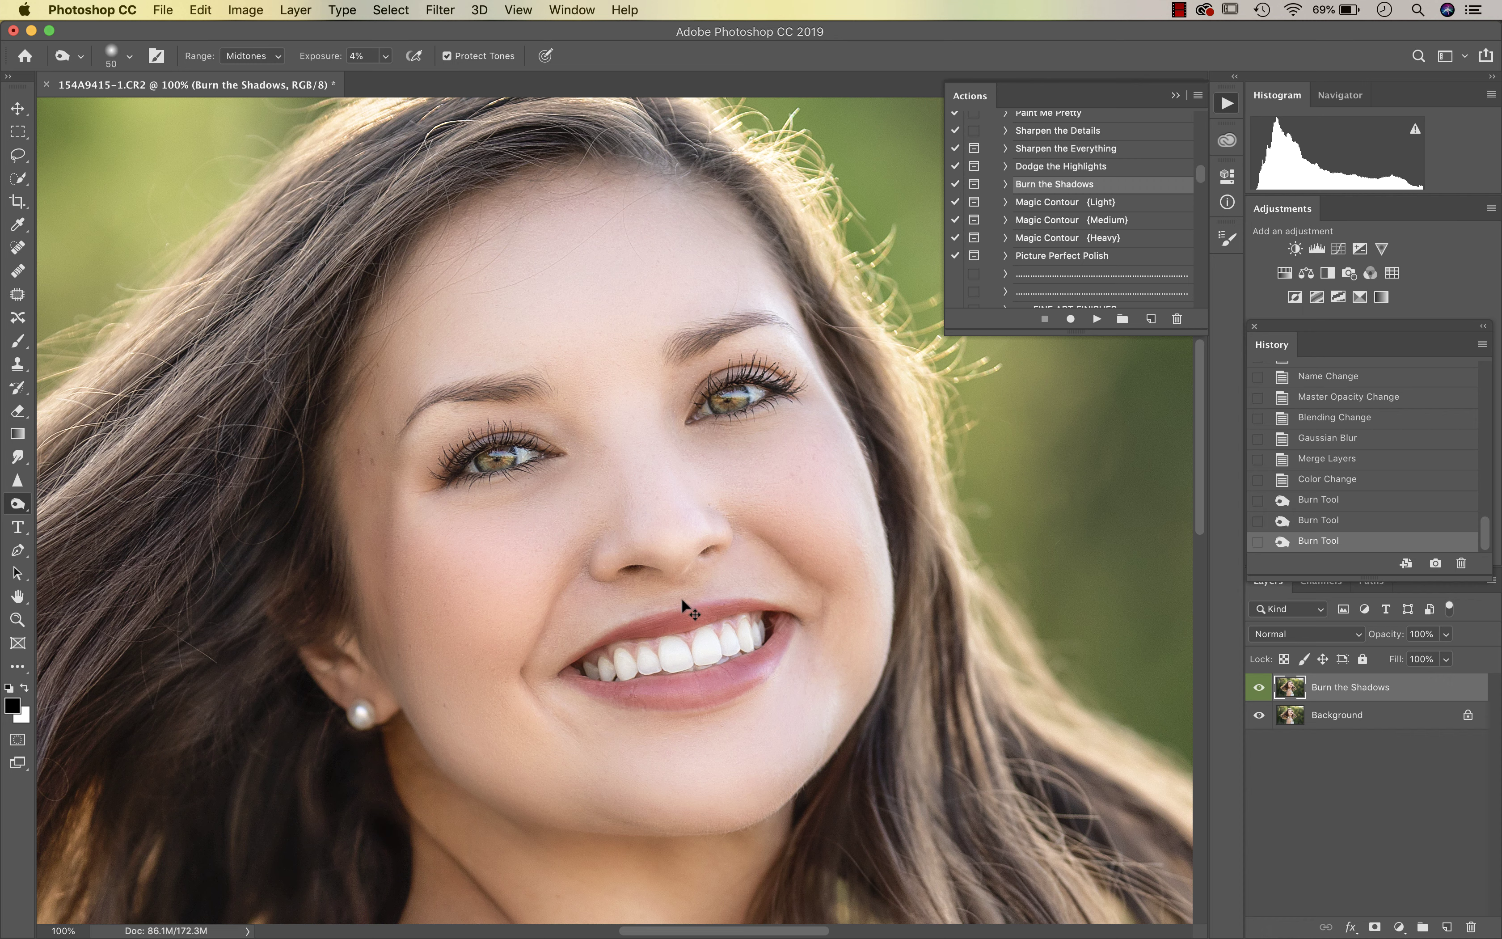
left_click_drag(679, 585, 679, 592)
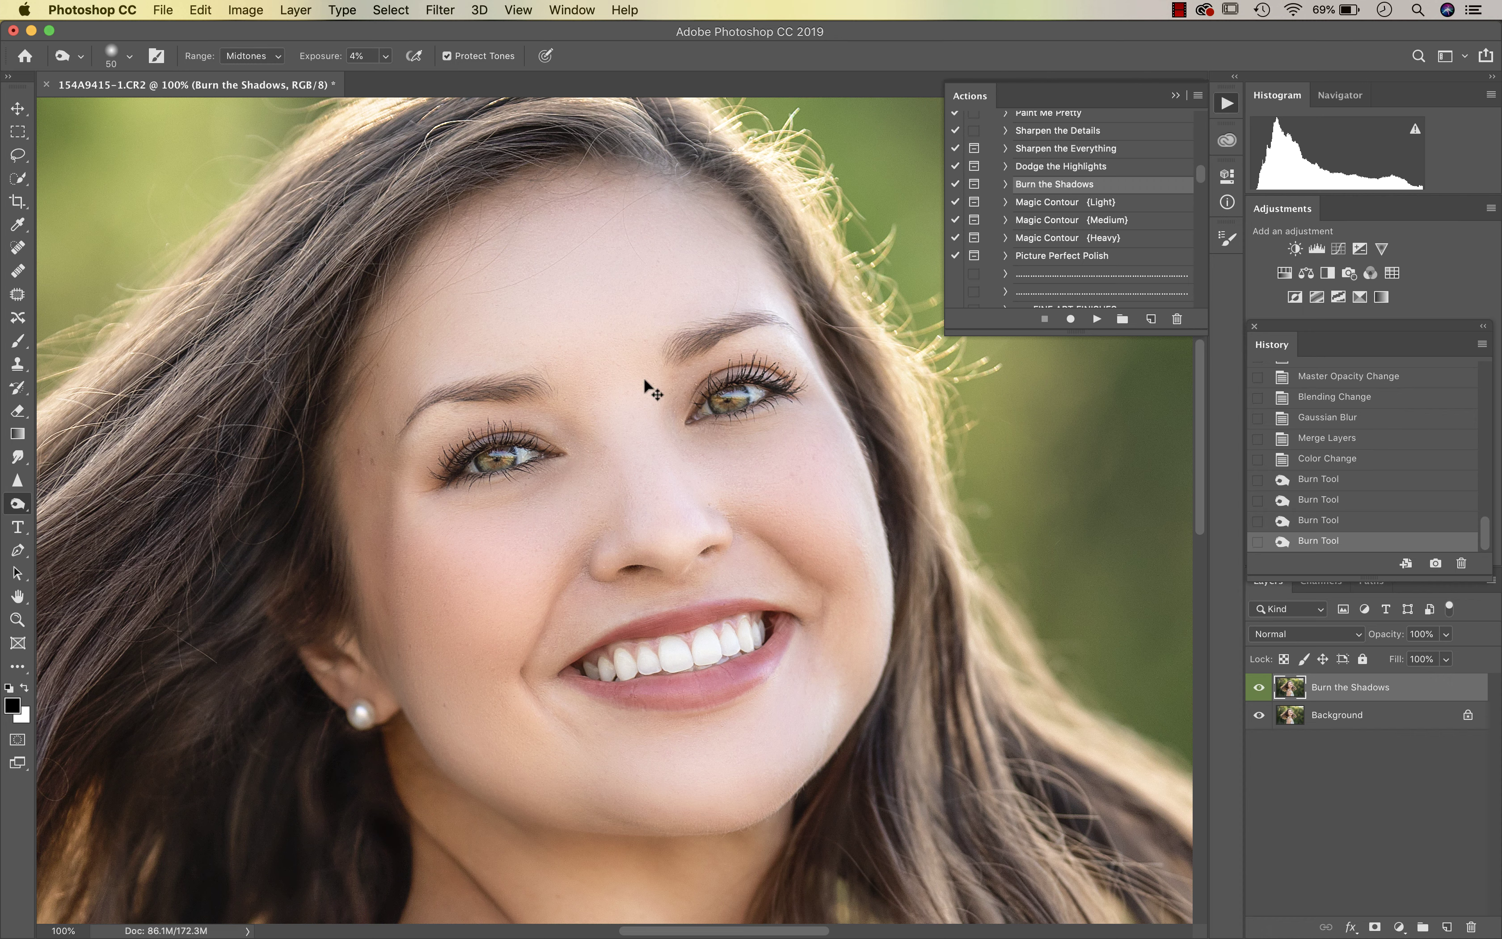
- Burn along the hairline, the edge of the cheek and the jawline up to the ear
scroll(554, 377, "up", 2)
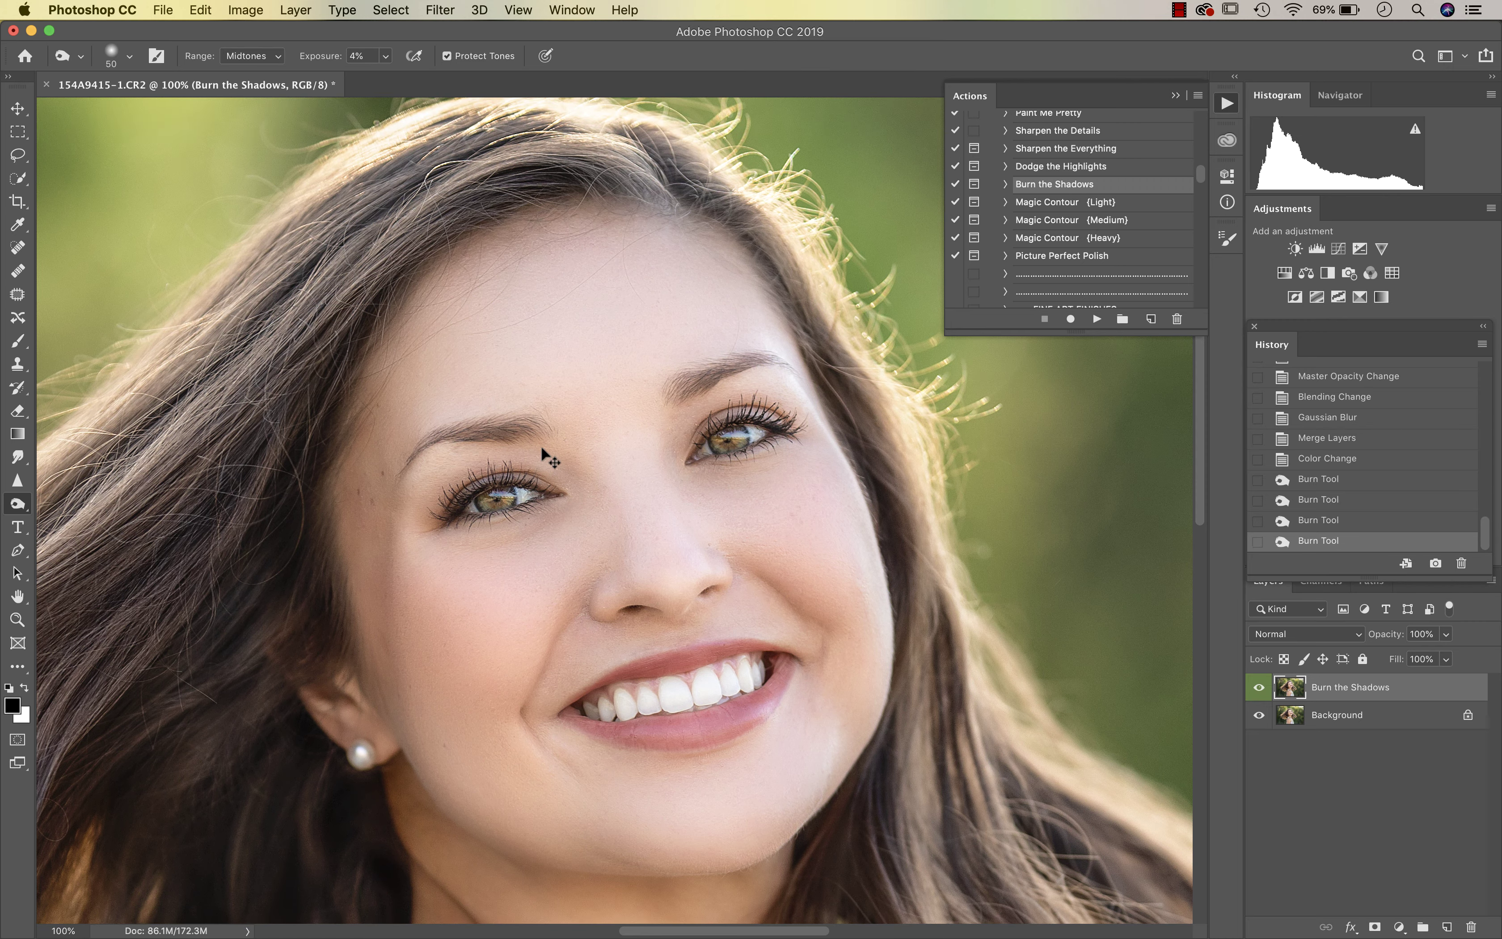
scroll(540, 304, "down", 3)
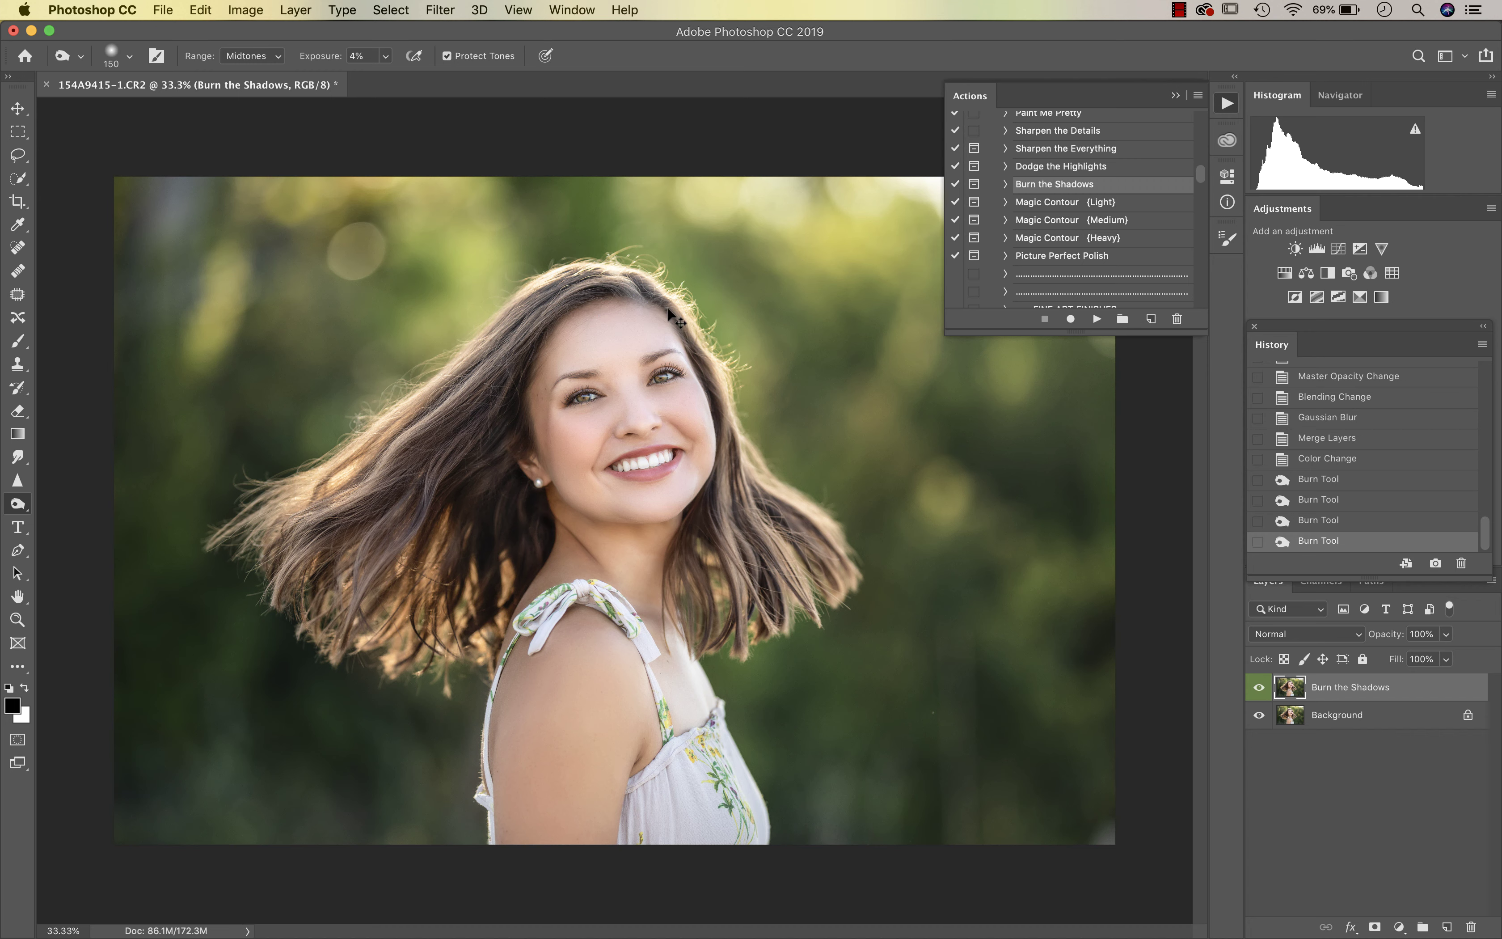
left_click_drag(668, 310, 687, 335)
mouse_move(712, 395)
left_mouse_down()
mouse_move(725, 442)
mouse_move(689, 540)
left_mouse_up()
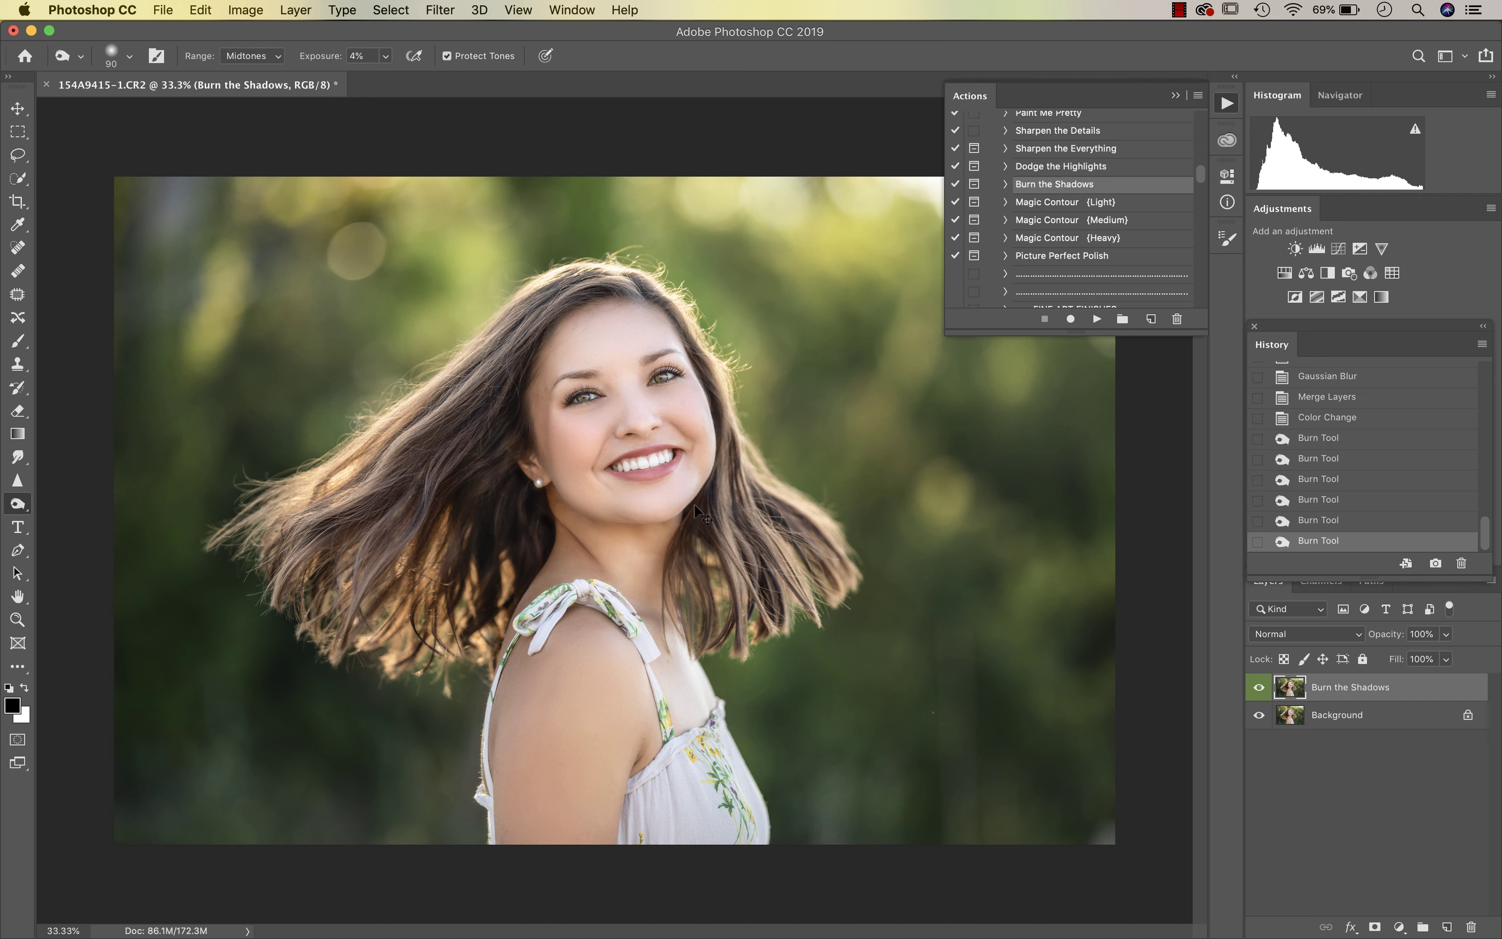
mouse_move(652, 522)
left_mouse_down()
mouse_move(583, 519)
mouse_move(555, 500)
mouse_move(531, 410)
left_mouse_up()
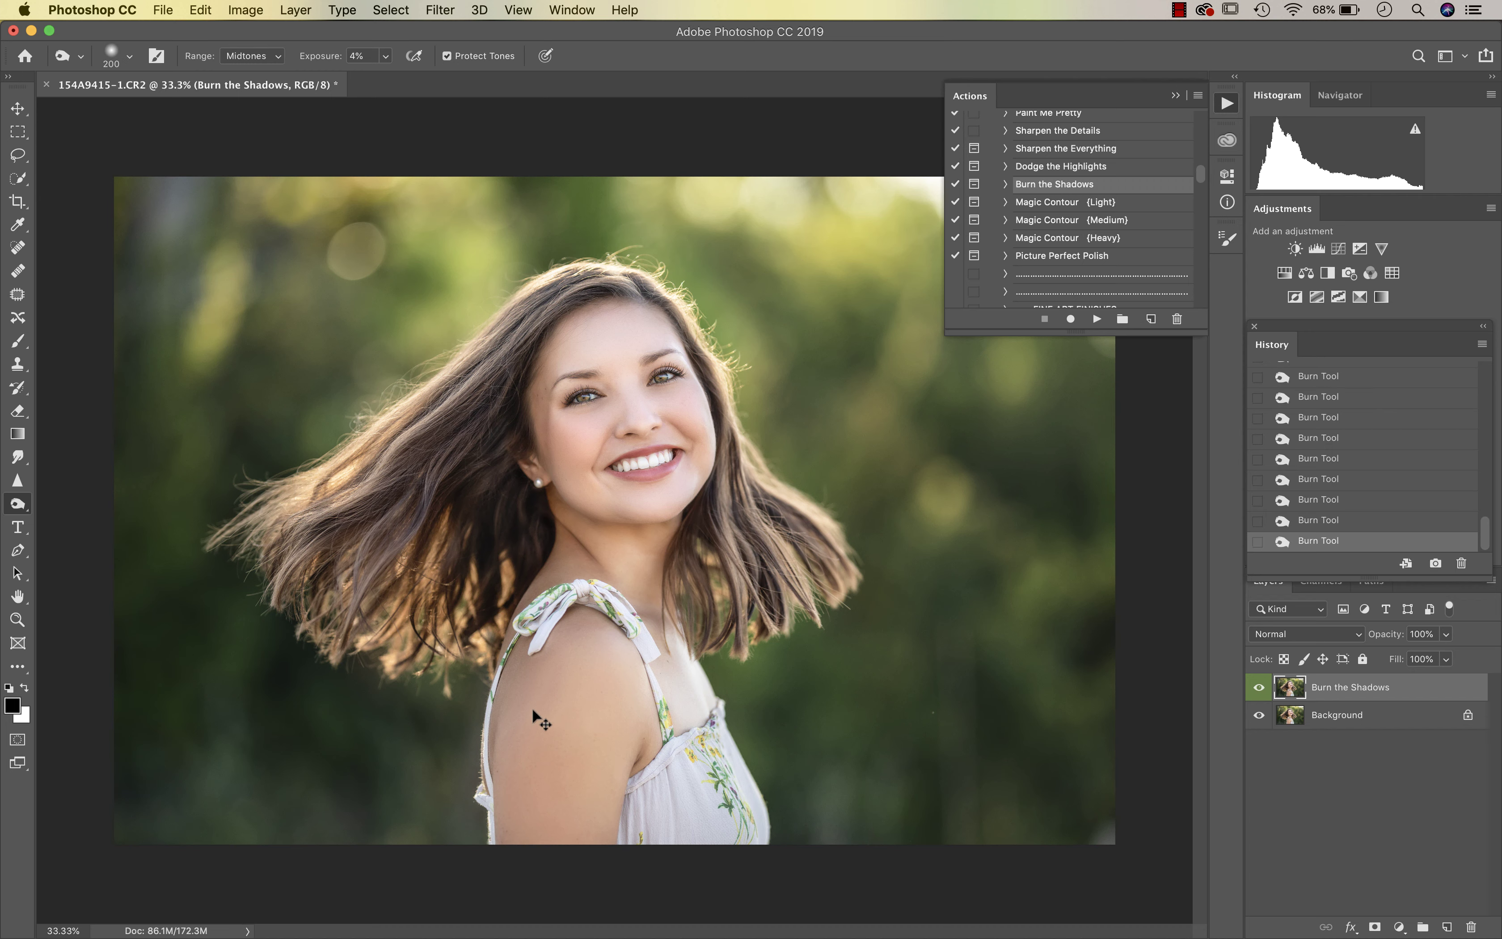
- Compare the portrait with the Burn the Shadows layer off and on, in full view and close up
left_click(1258, 687)
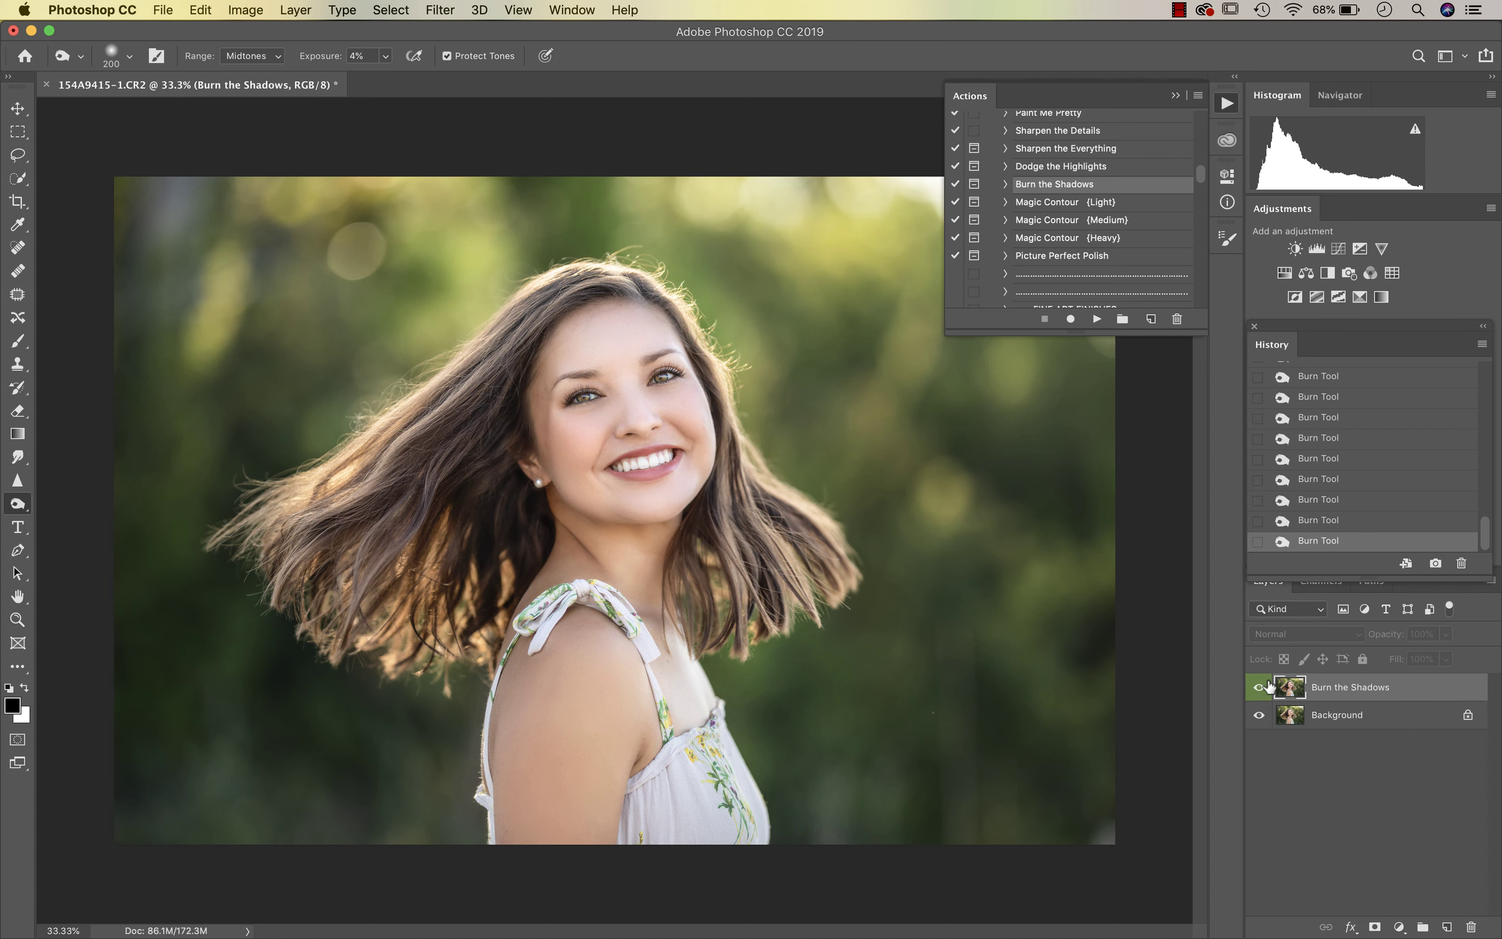
left_click(1266, 686)
left_click(1265, 686)
left_click(1266, 687)
key("super+plus")
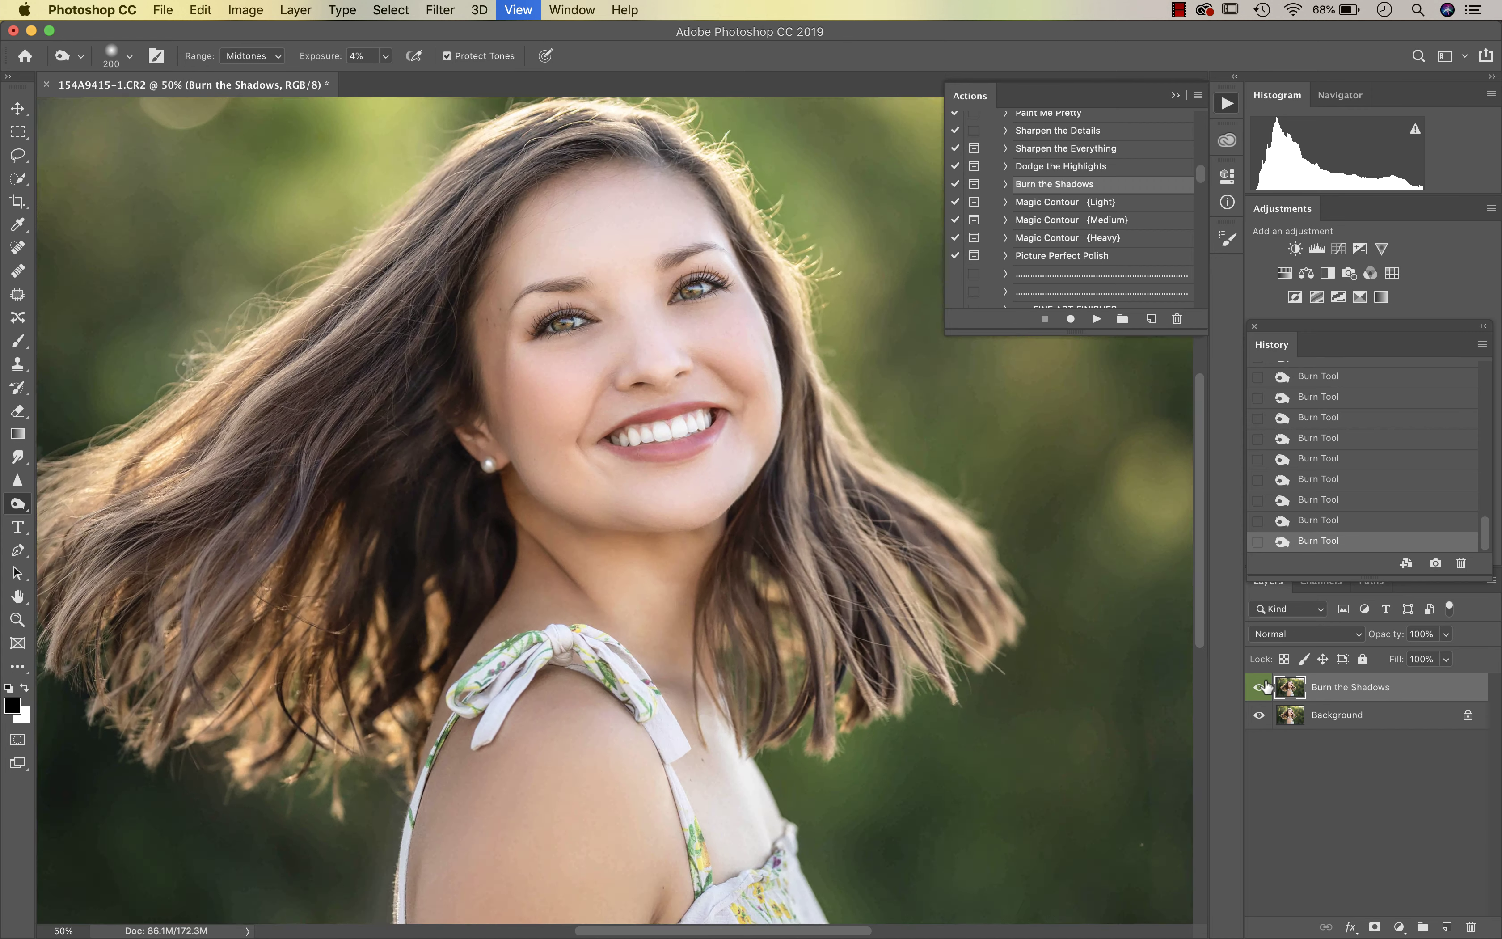
key("super+plus")
left_click(1260, 688)
left_click(1260, 688)
left_click(1259, 689)
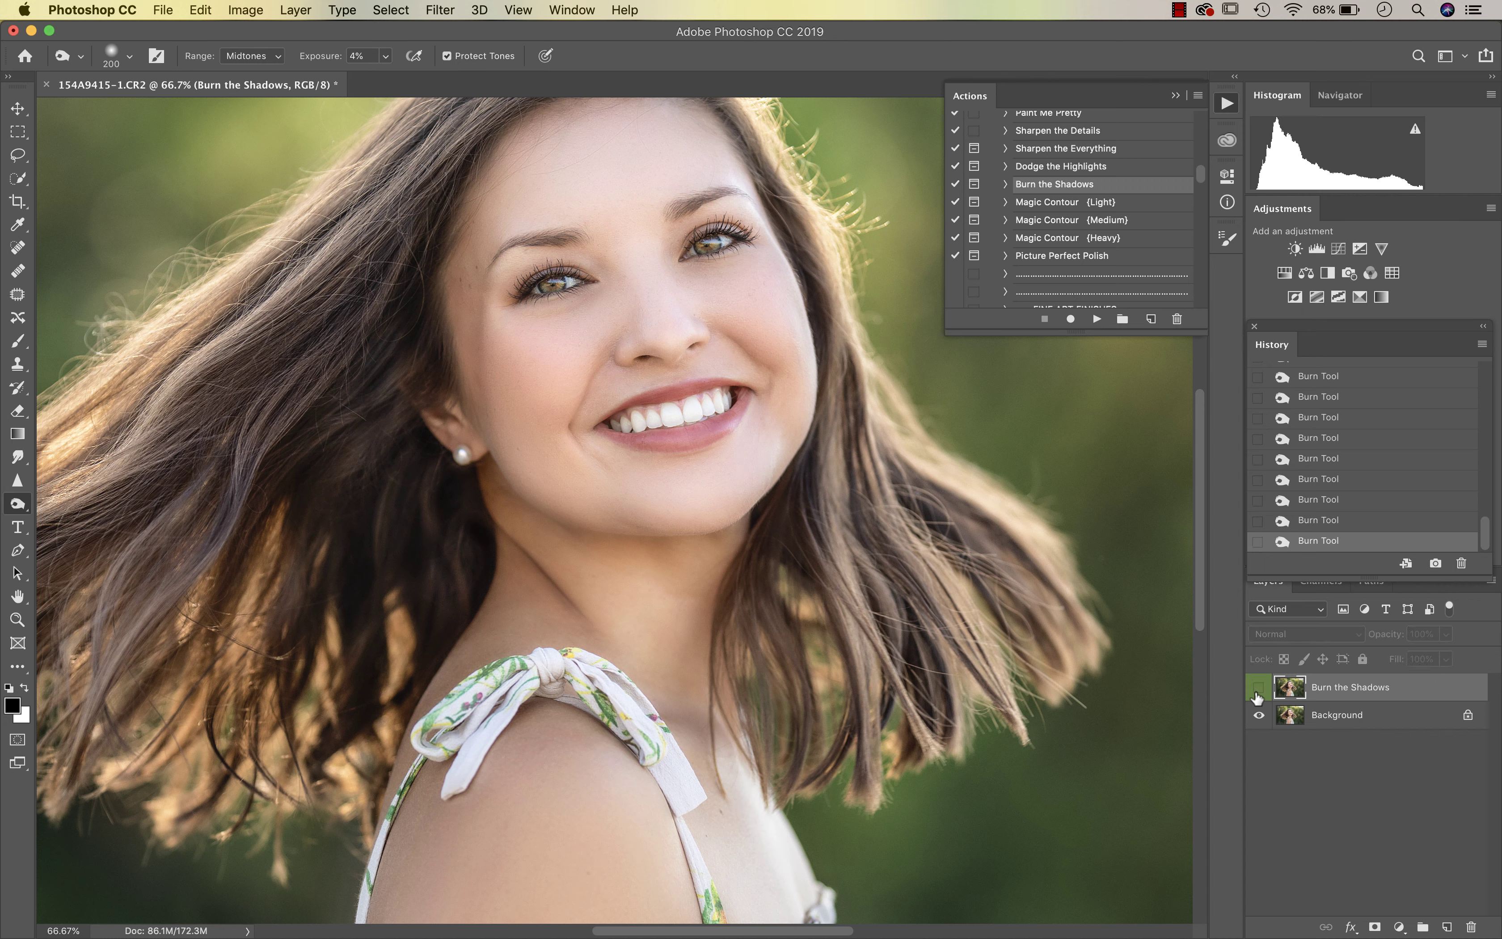
left_click(1258, 690)
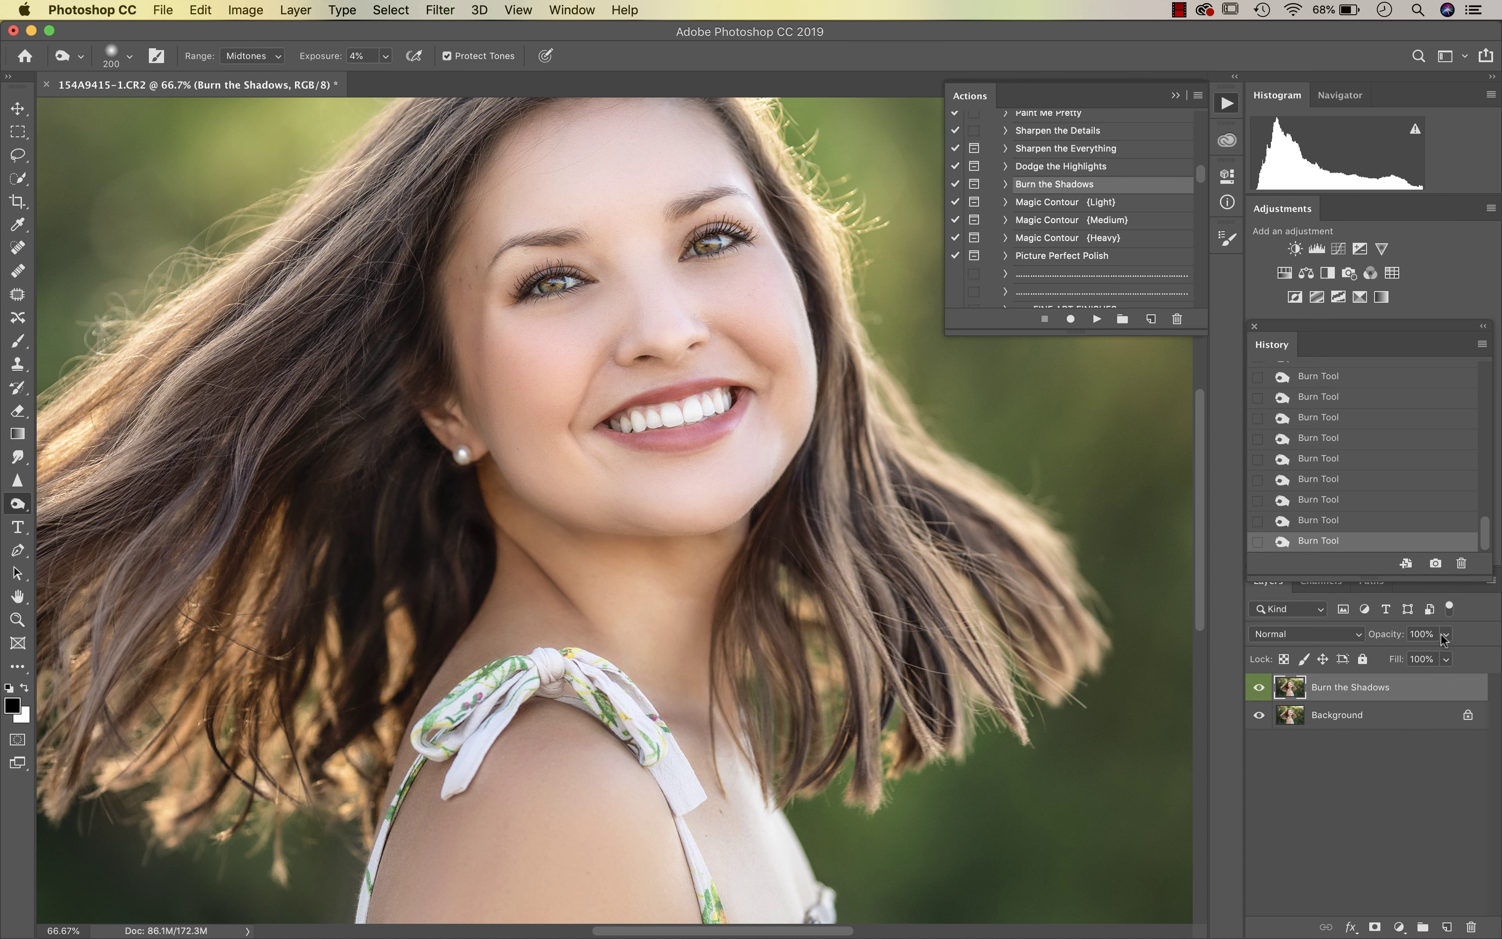
left_click(1261, 690)
left_click(1262, 690)
left_click(1261, 689)
left_click(1261, 689)
- Check the whole portrait with the Burn the Shadows layer off and on, and flatten the image
key("super+minus")
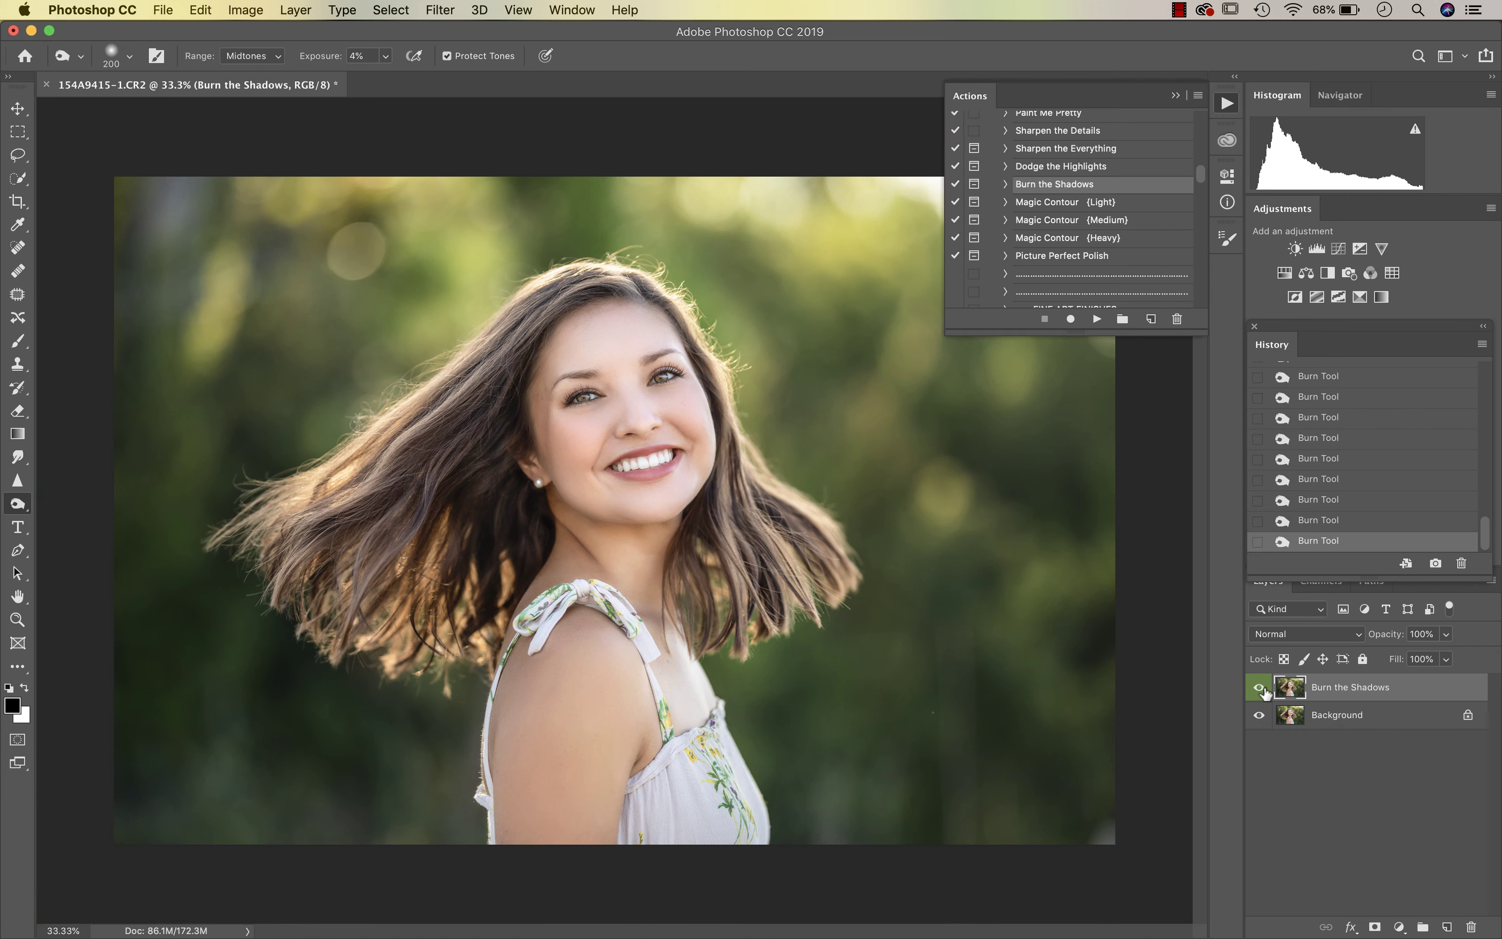
left_click(1260, 689)
left_click(1260, 690)
key("super+shift+alt+e")
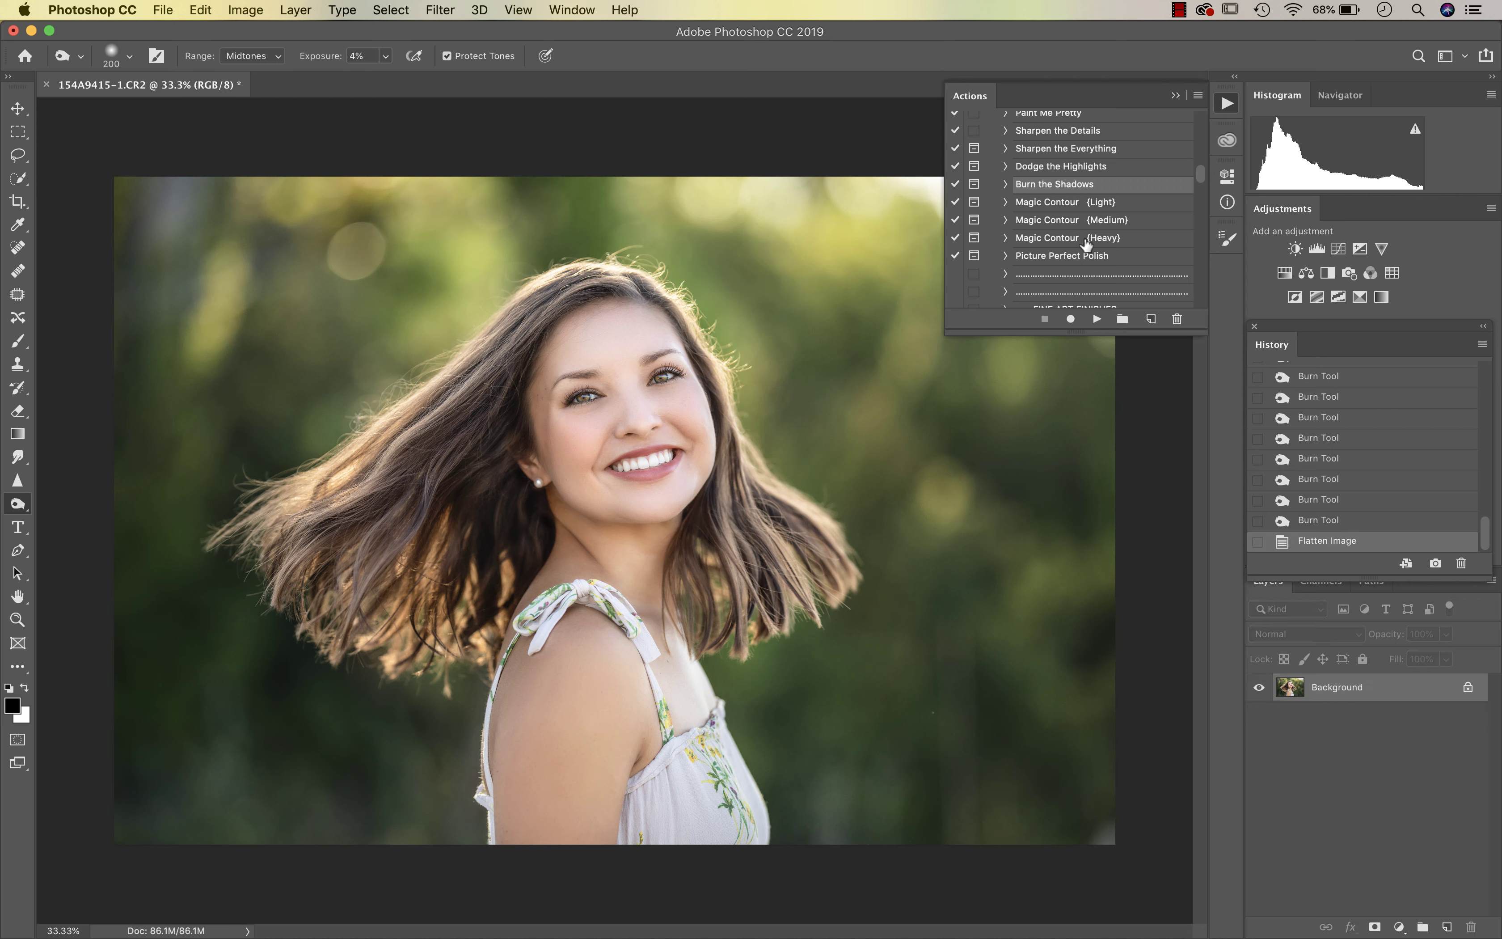
- Run the Picture Perfect Polish action, allowing it to flatten the image, and compare the portrait with its layer off and on
scroll(1085, 243, "down", 1)
left_click(1066, 244)
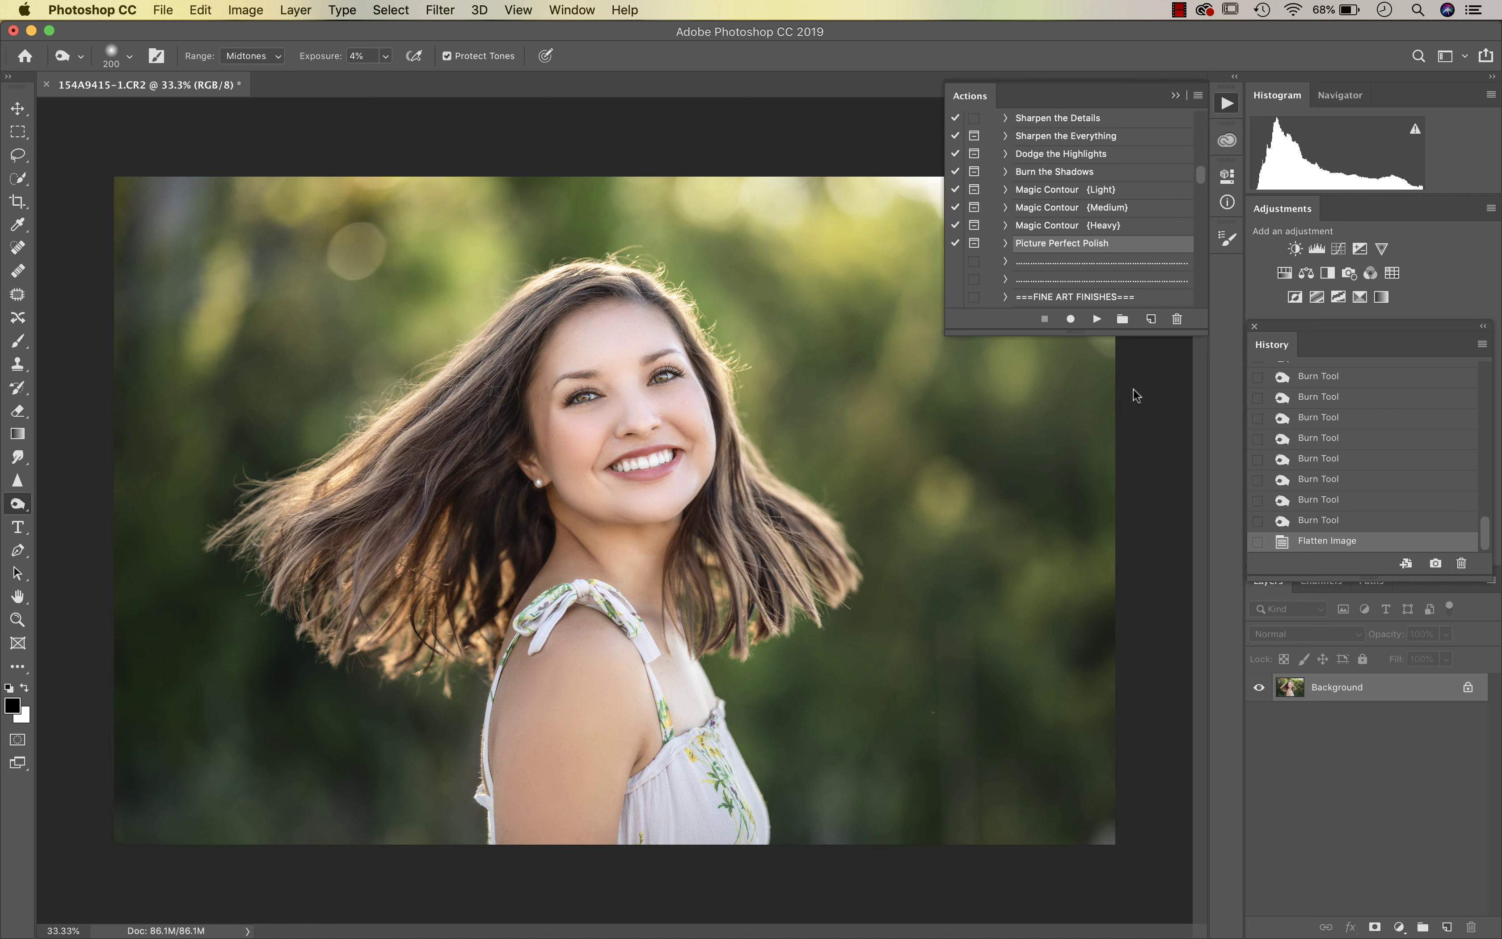
left_click(1097, 319)
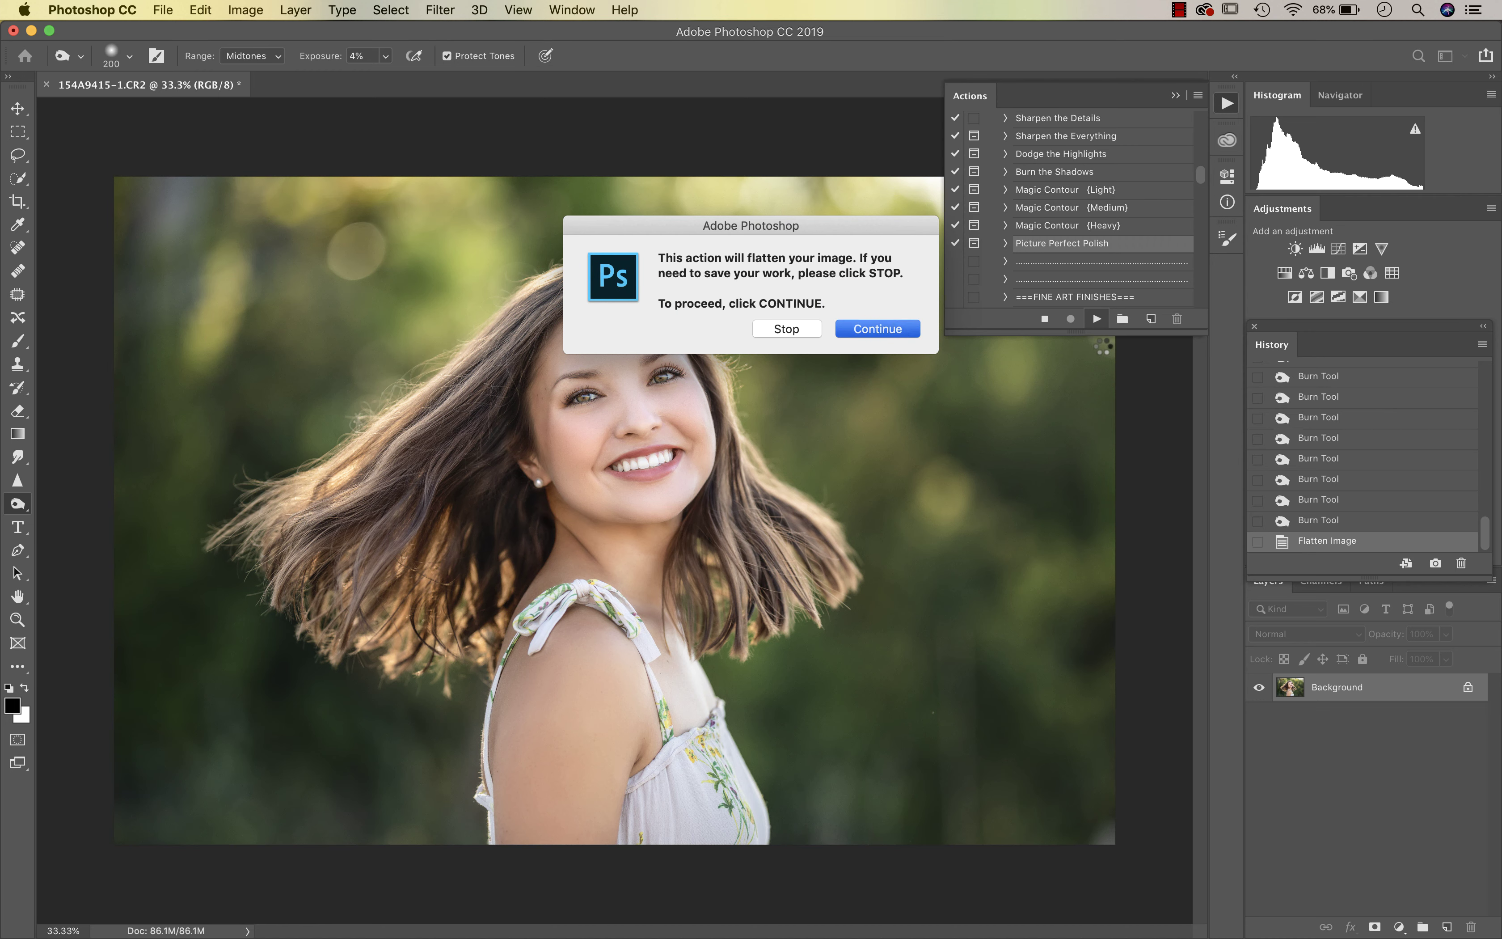
key("Return")
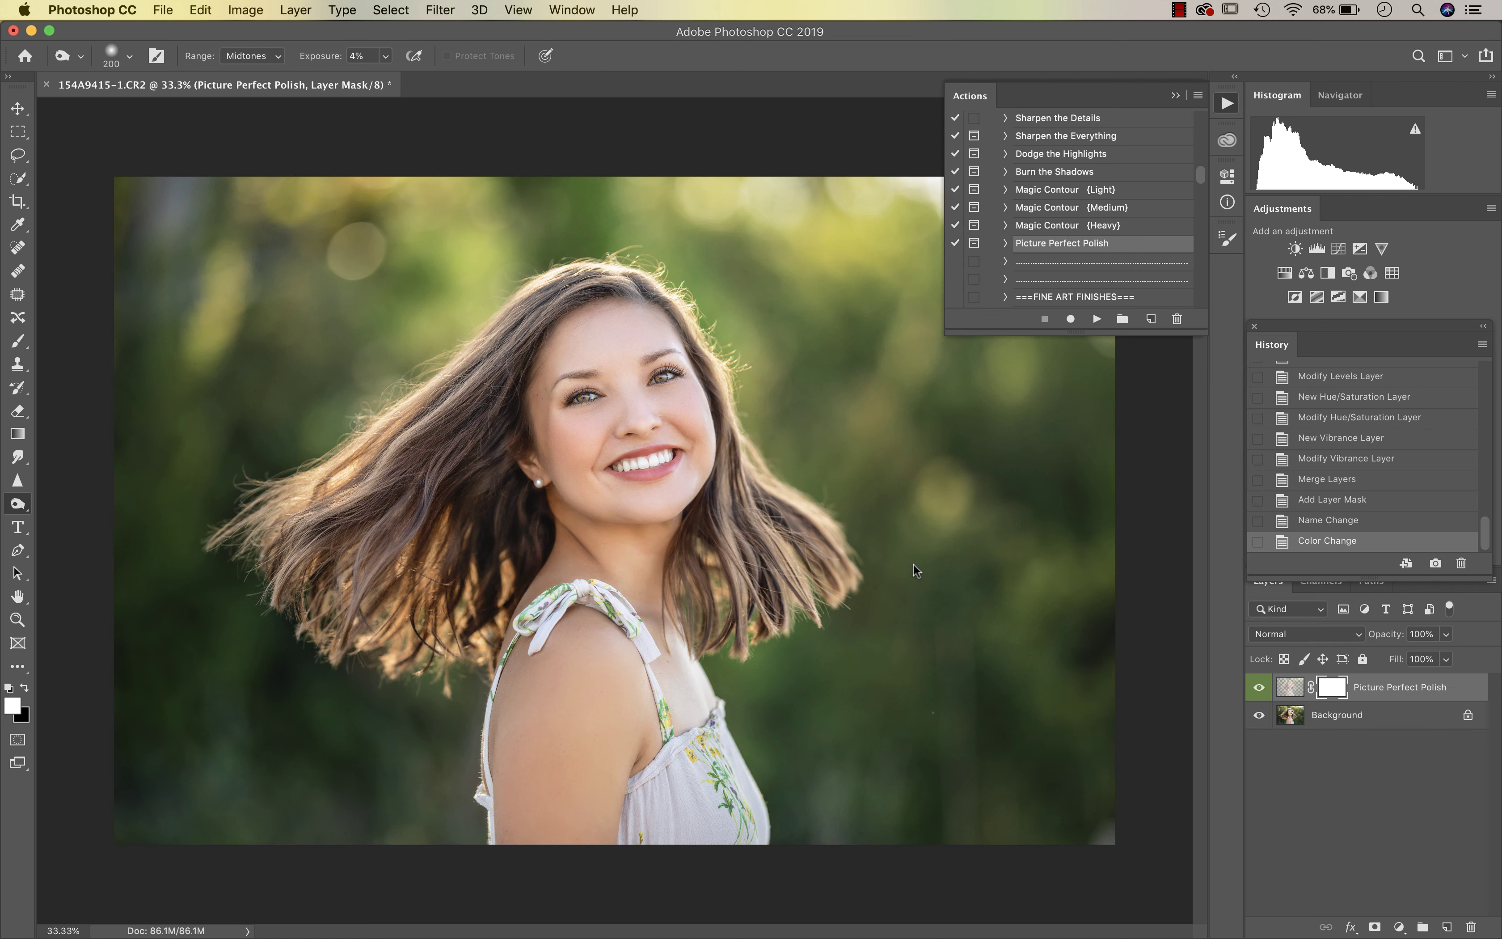
left_click(1265, 691)
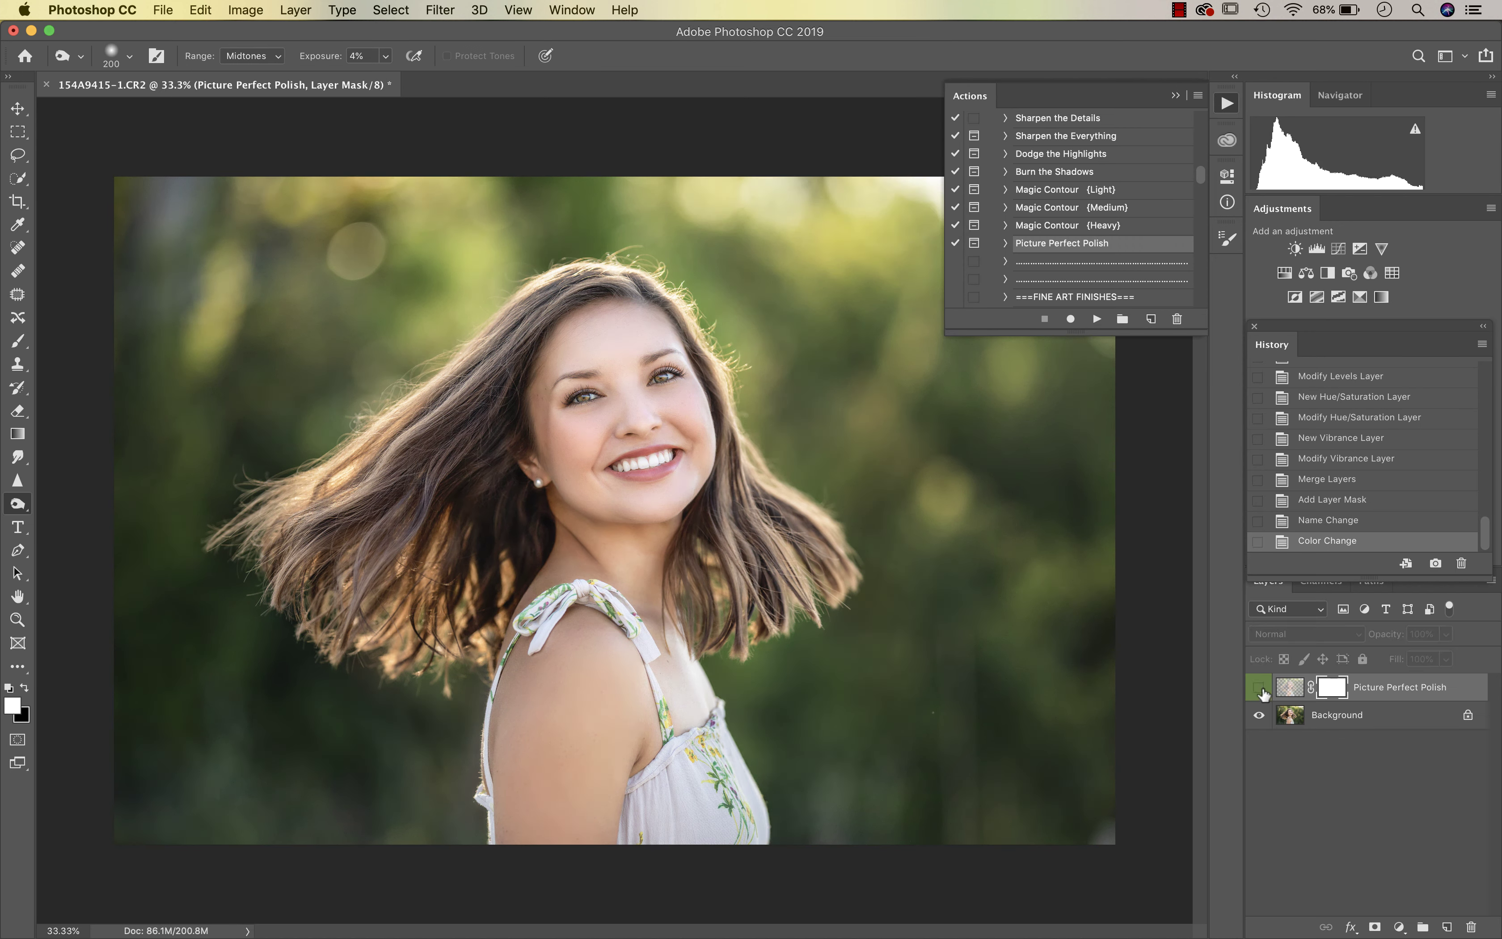
left_click(1262, 690)
- Lower the Picture Perfect Polish layer's opacity to 50%, check the effect, and flatten the image
left_click(1446, 635)
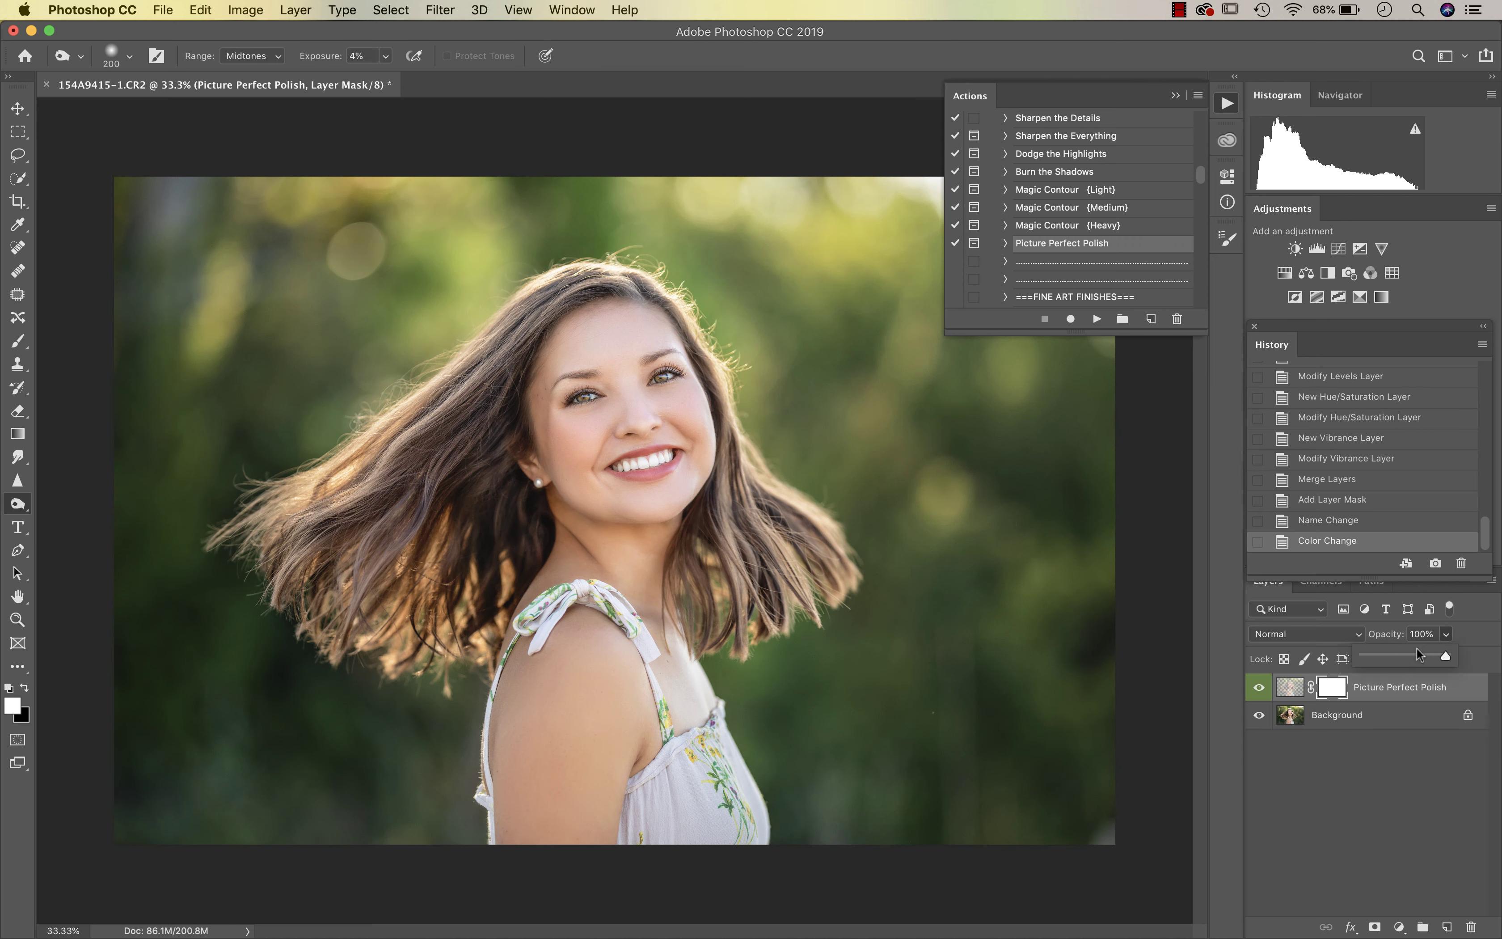
left_click(1404, 655)
left_click(1258, 688)
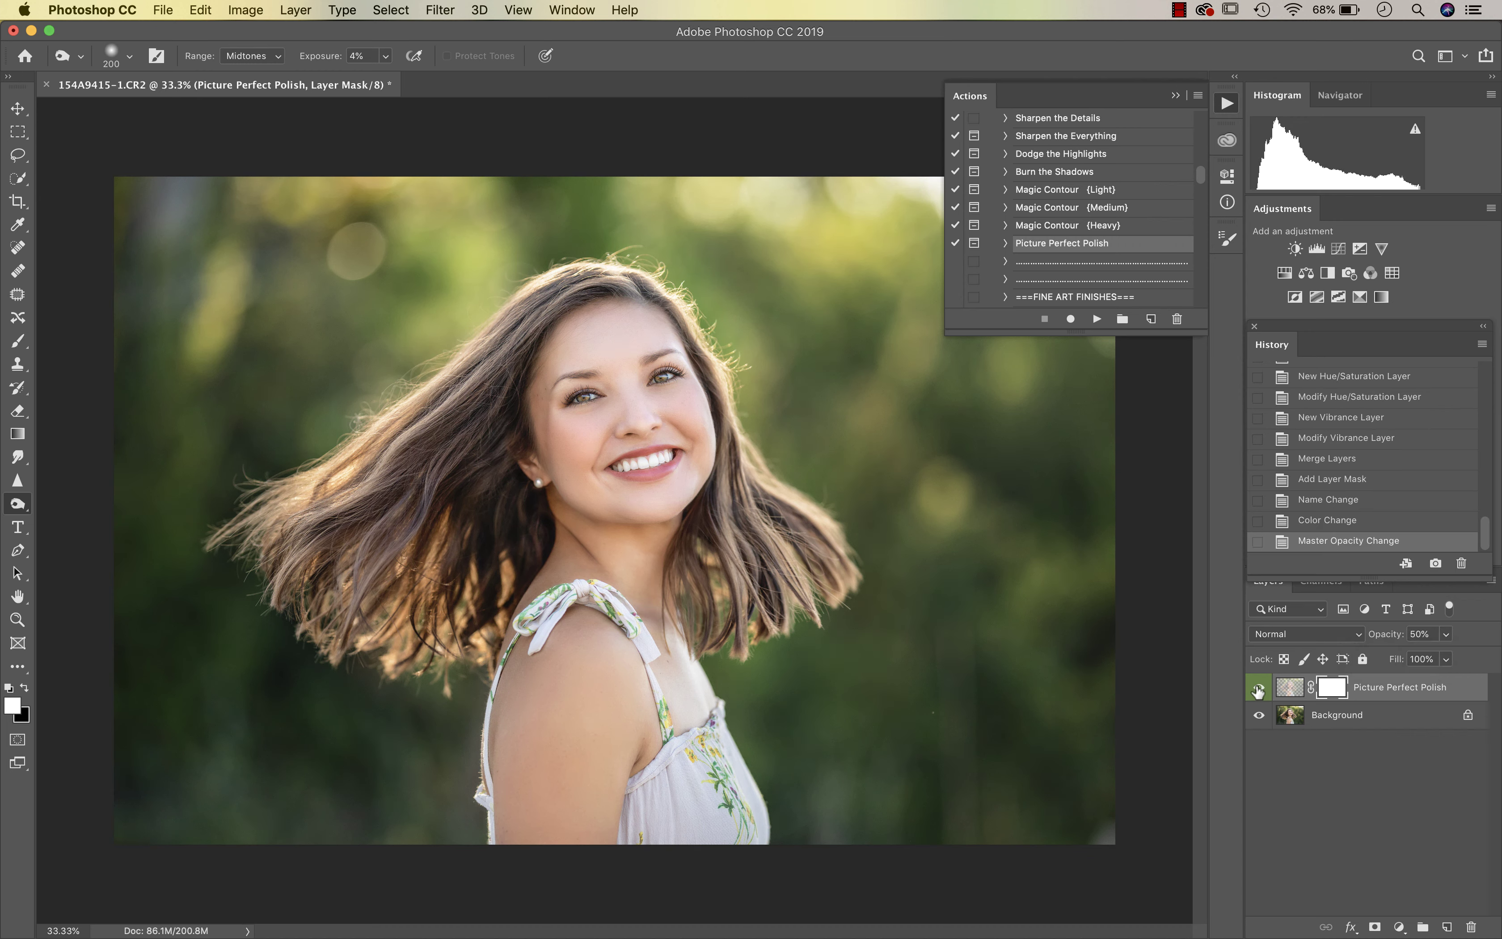
left_click(1258, 688)
key("super+shift+e")
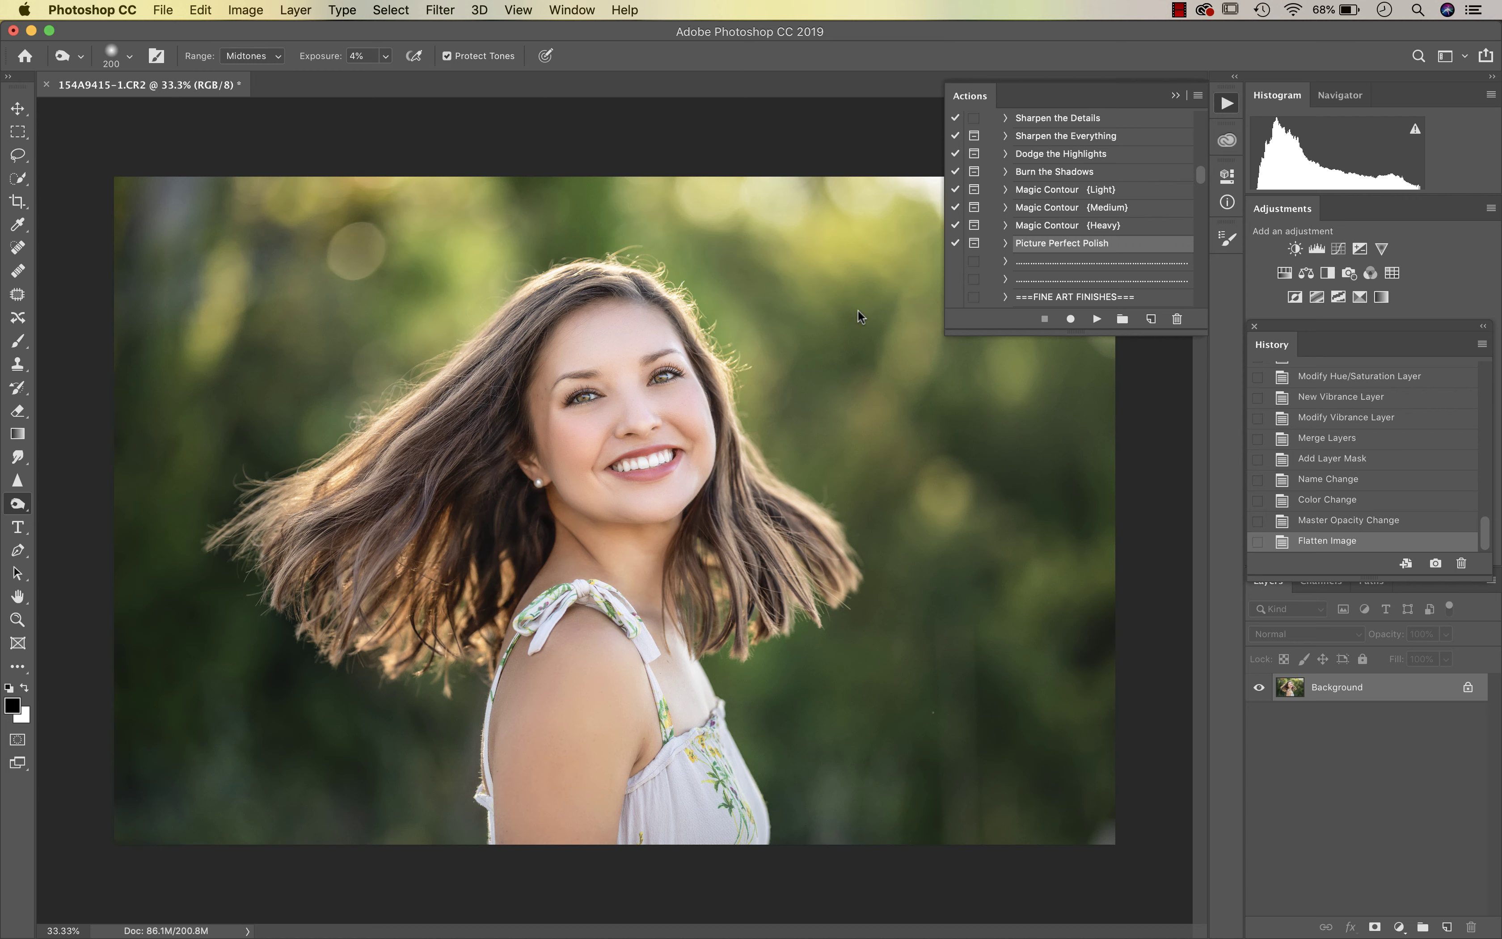
- Find the skin tone correctors in the action set and run Ransack the Reds
scroll(1112, 243, "down", 8)
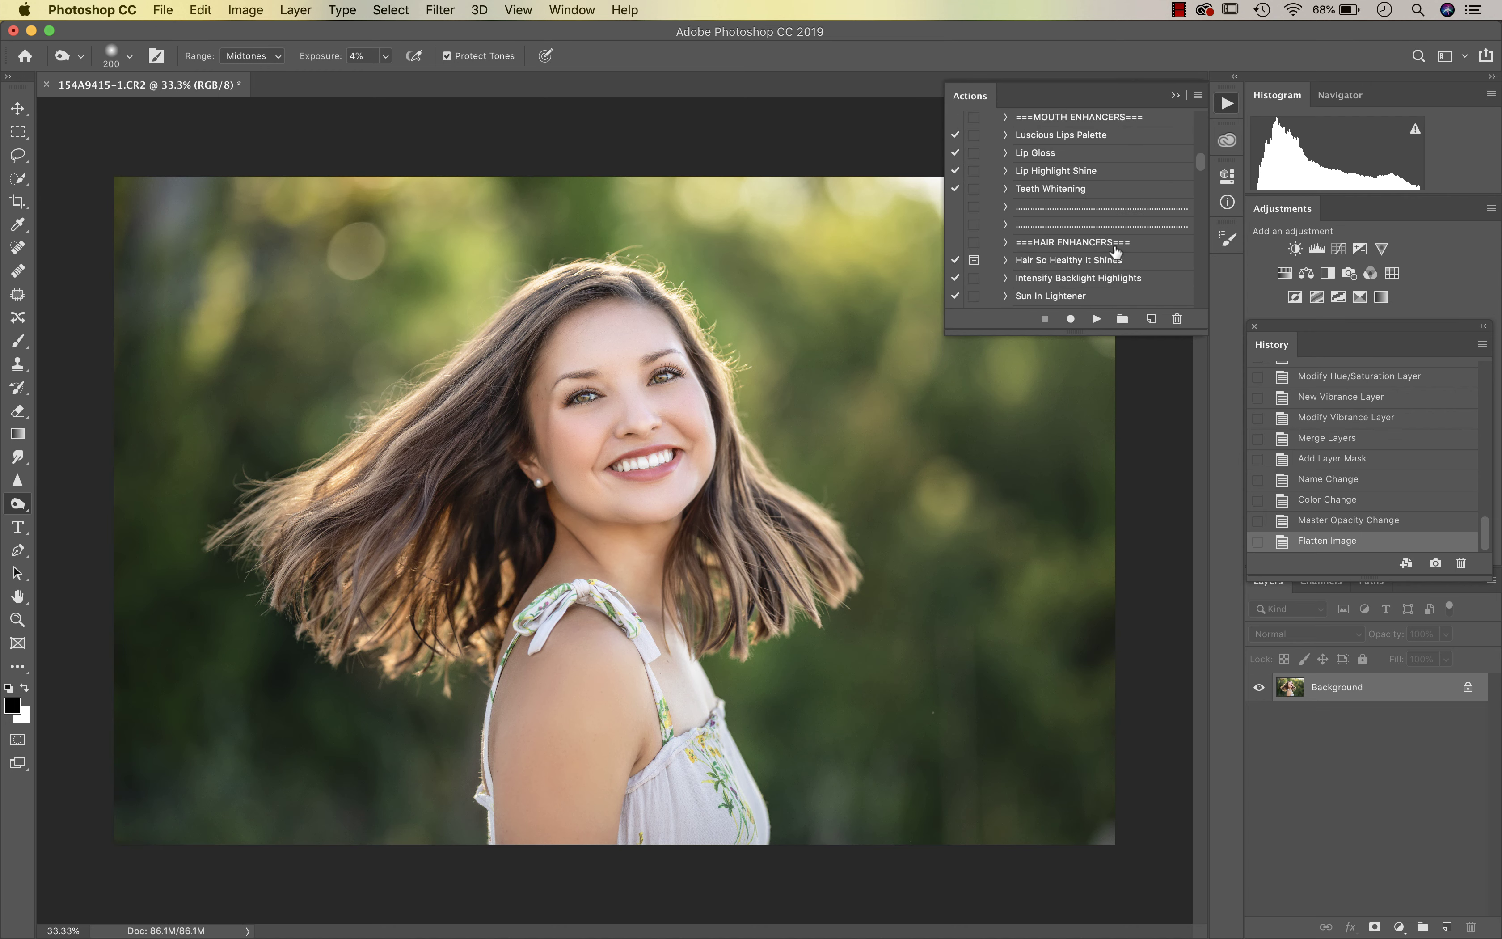
scroll(1101, 227, "up", 5)
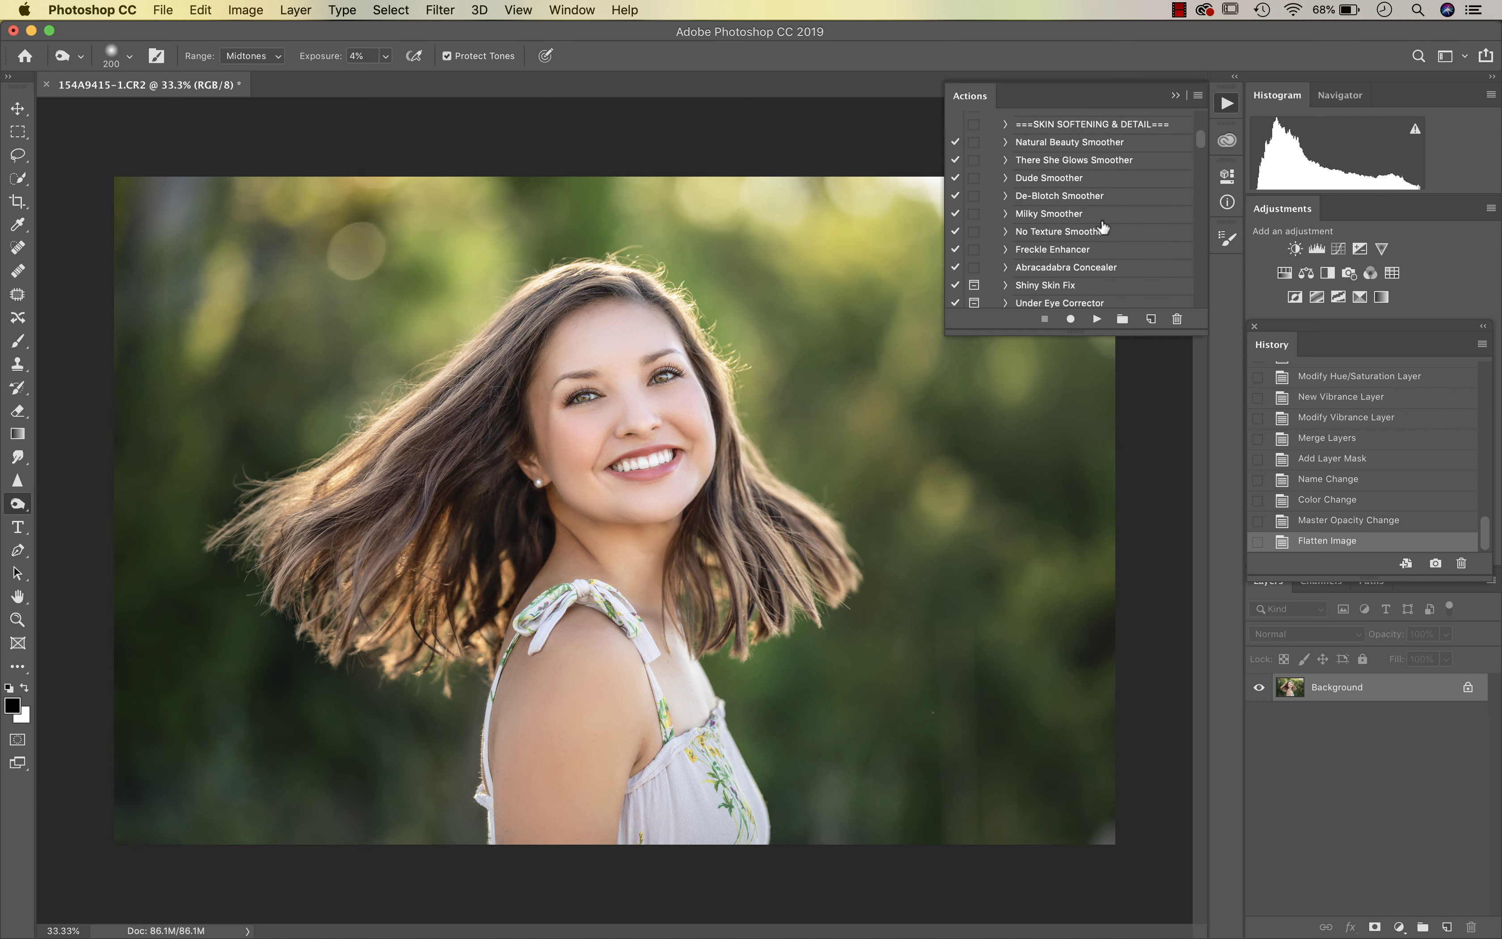
scroll(1102, 227, "up", 5)
scroll(1103, 227, "down", 5)
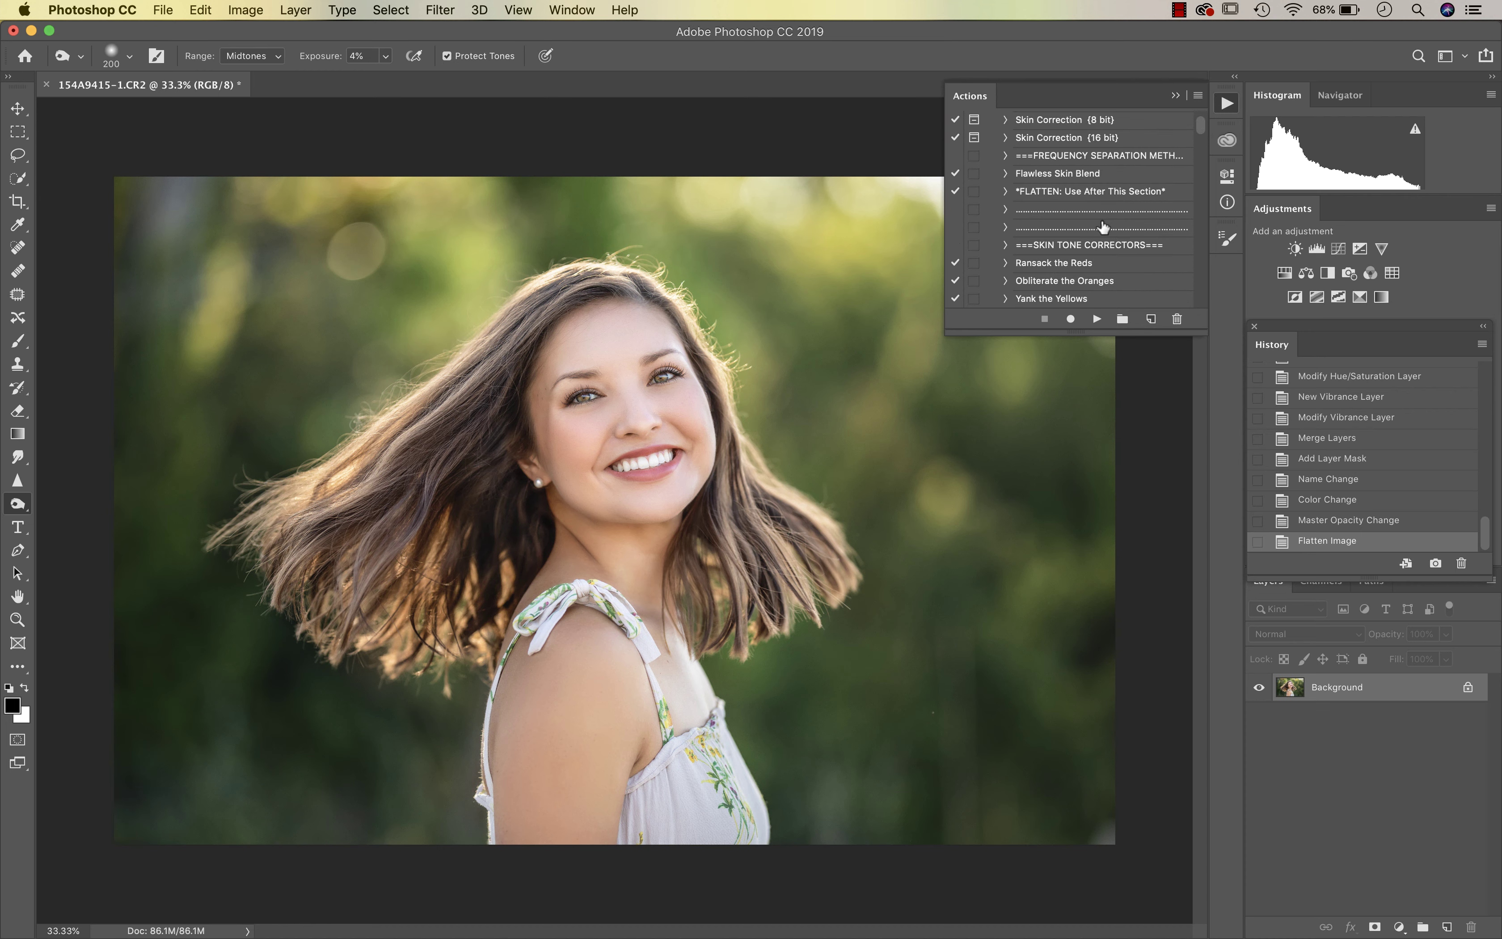
left_click(1068, 157)
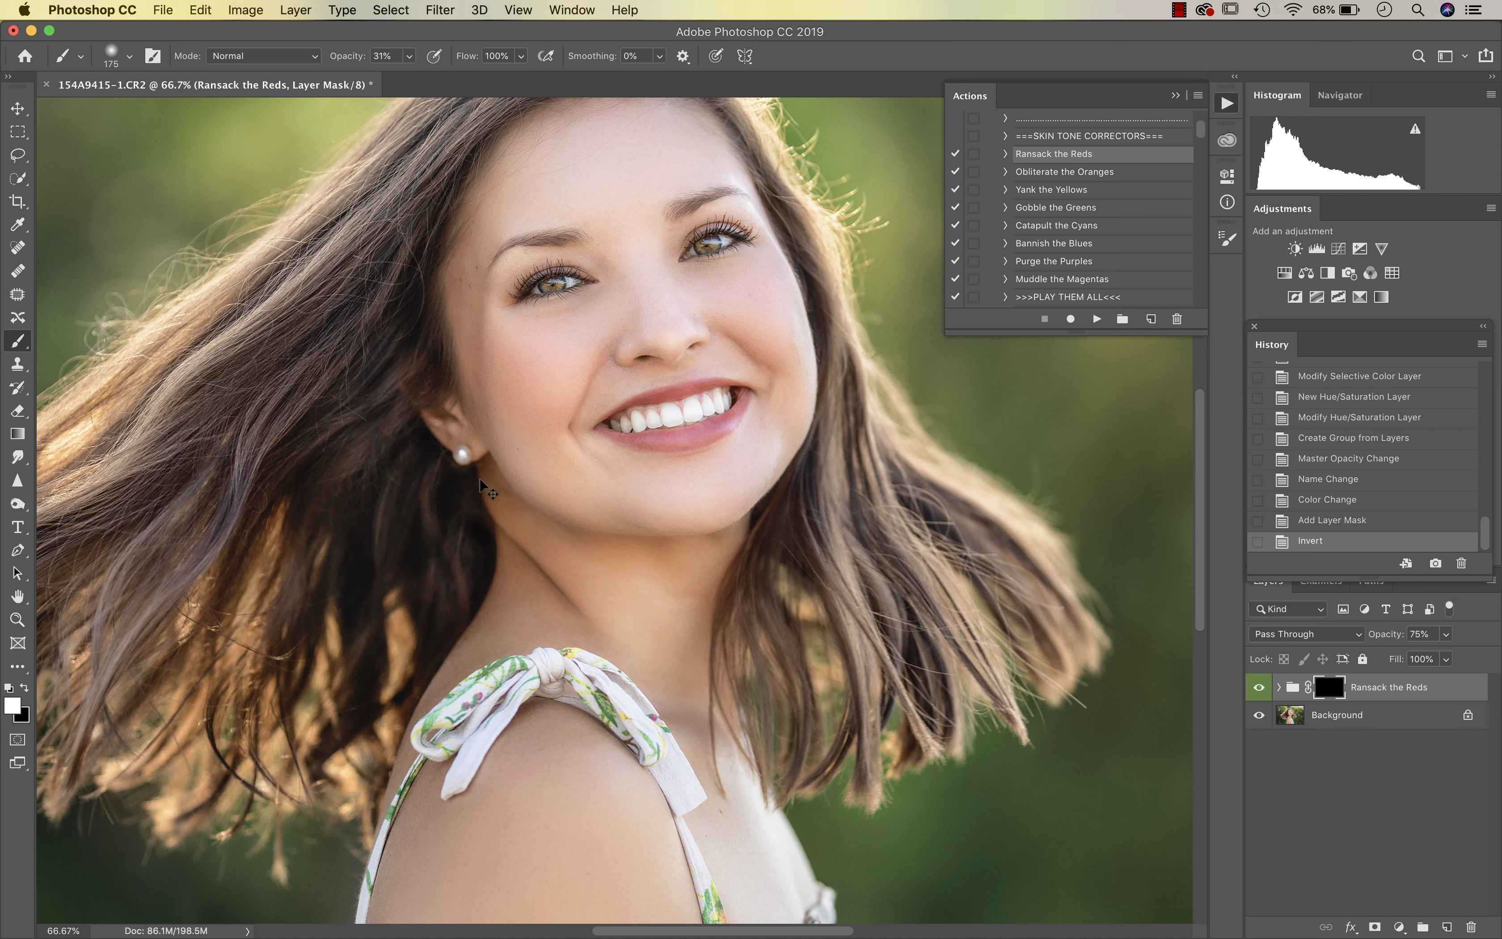
- Paint the red correction onto the neck below the ear at 67% brush opacity, and set the Ransack the Reds group to 46% opacity
left_click(410, 56)
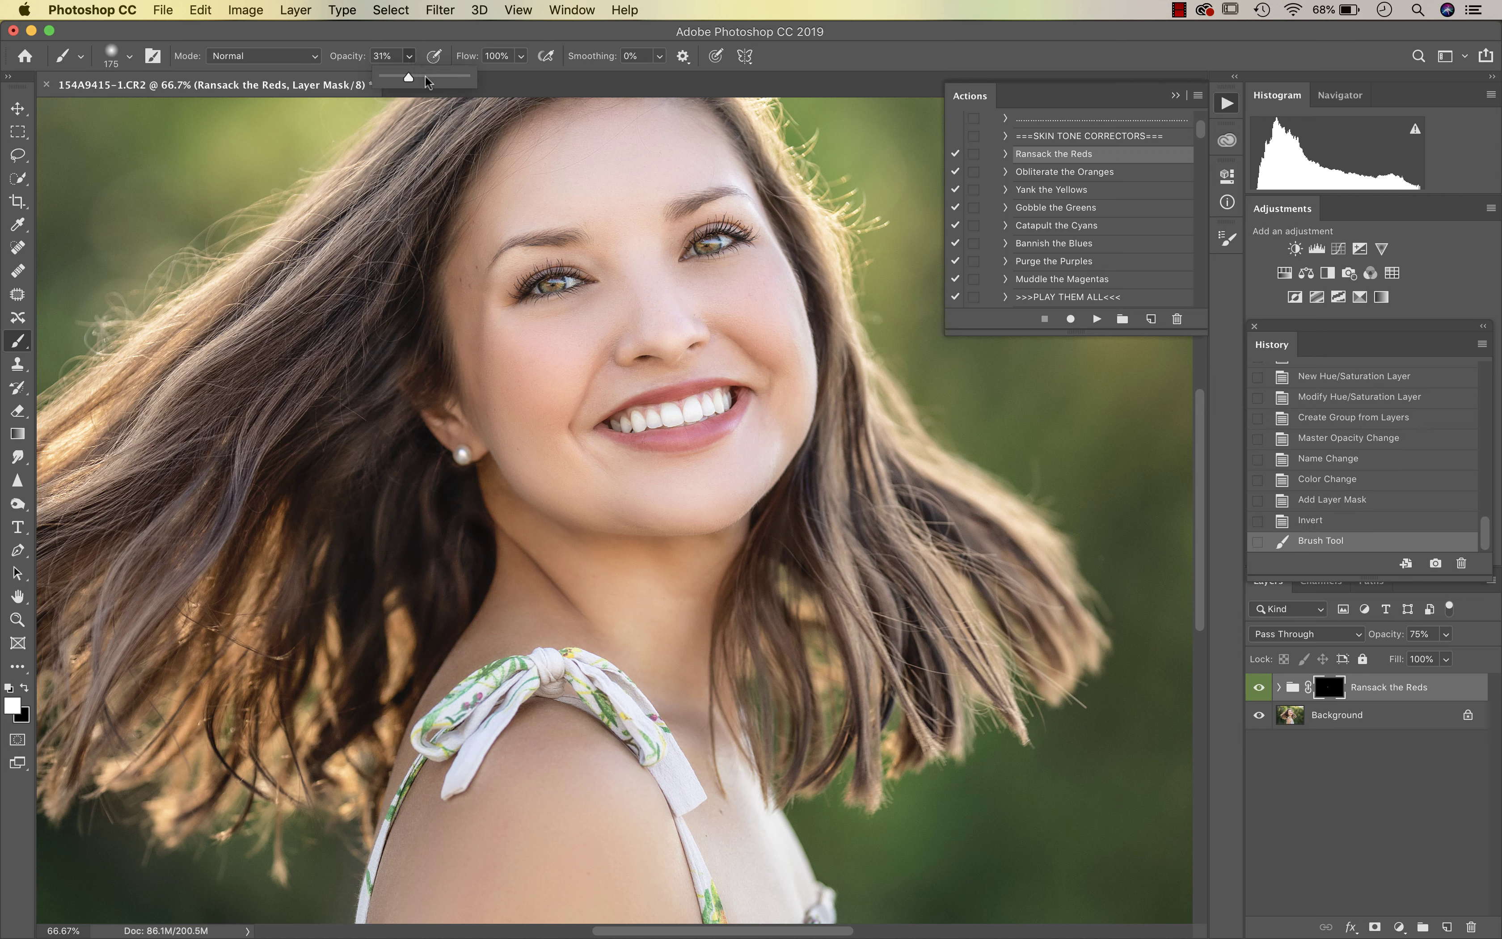
left_click(478, 504)
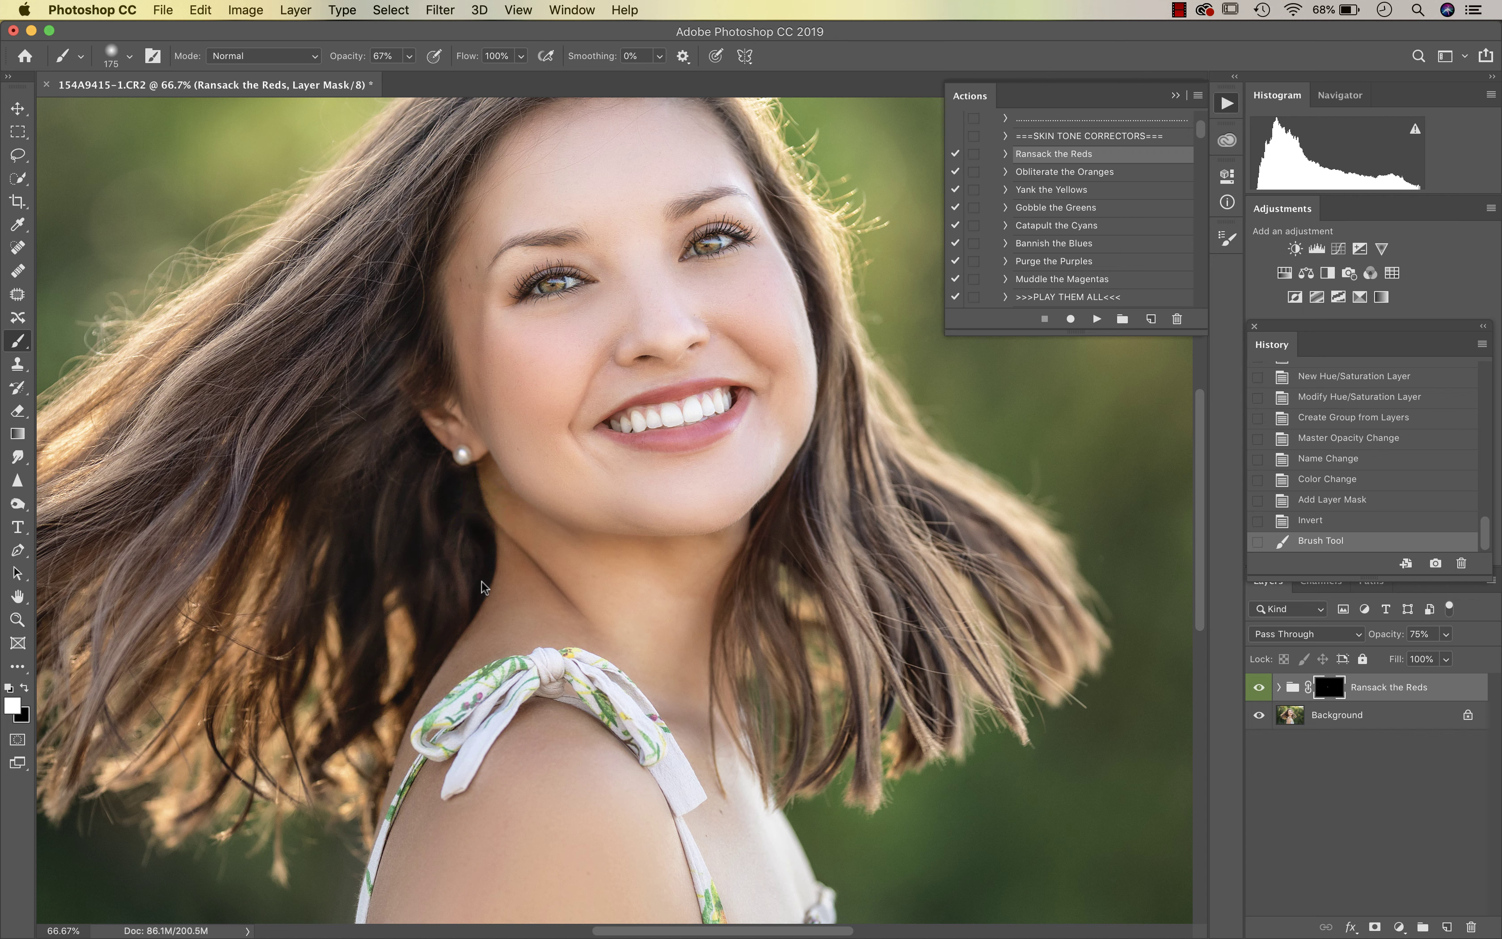
left_click_drag(506, 511, 510, 558)
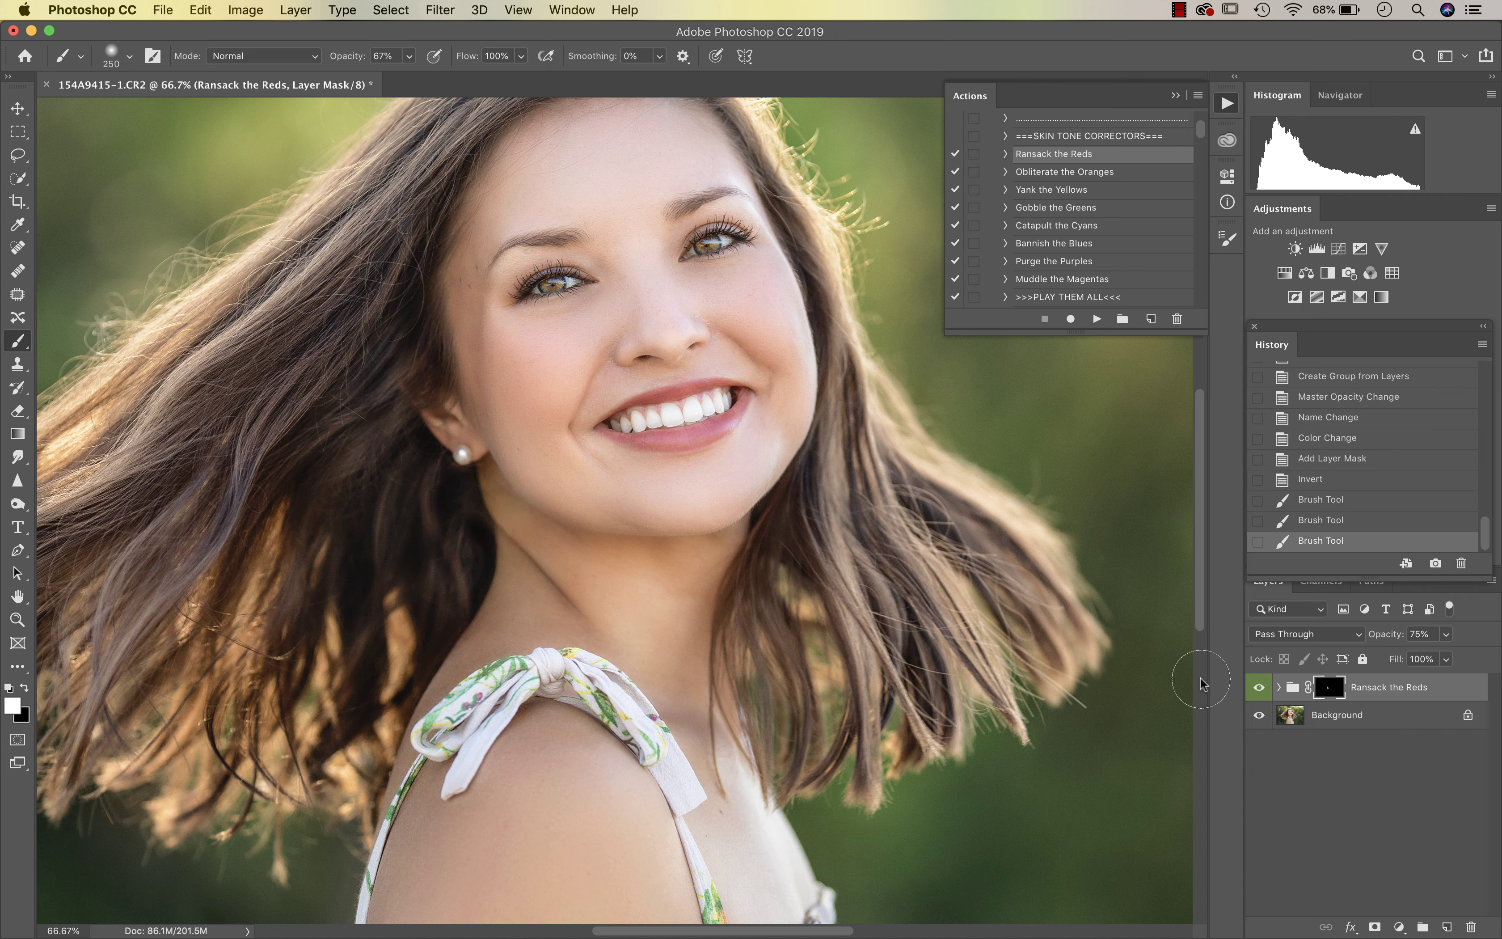
left_click(1446, 633)
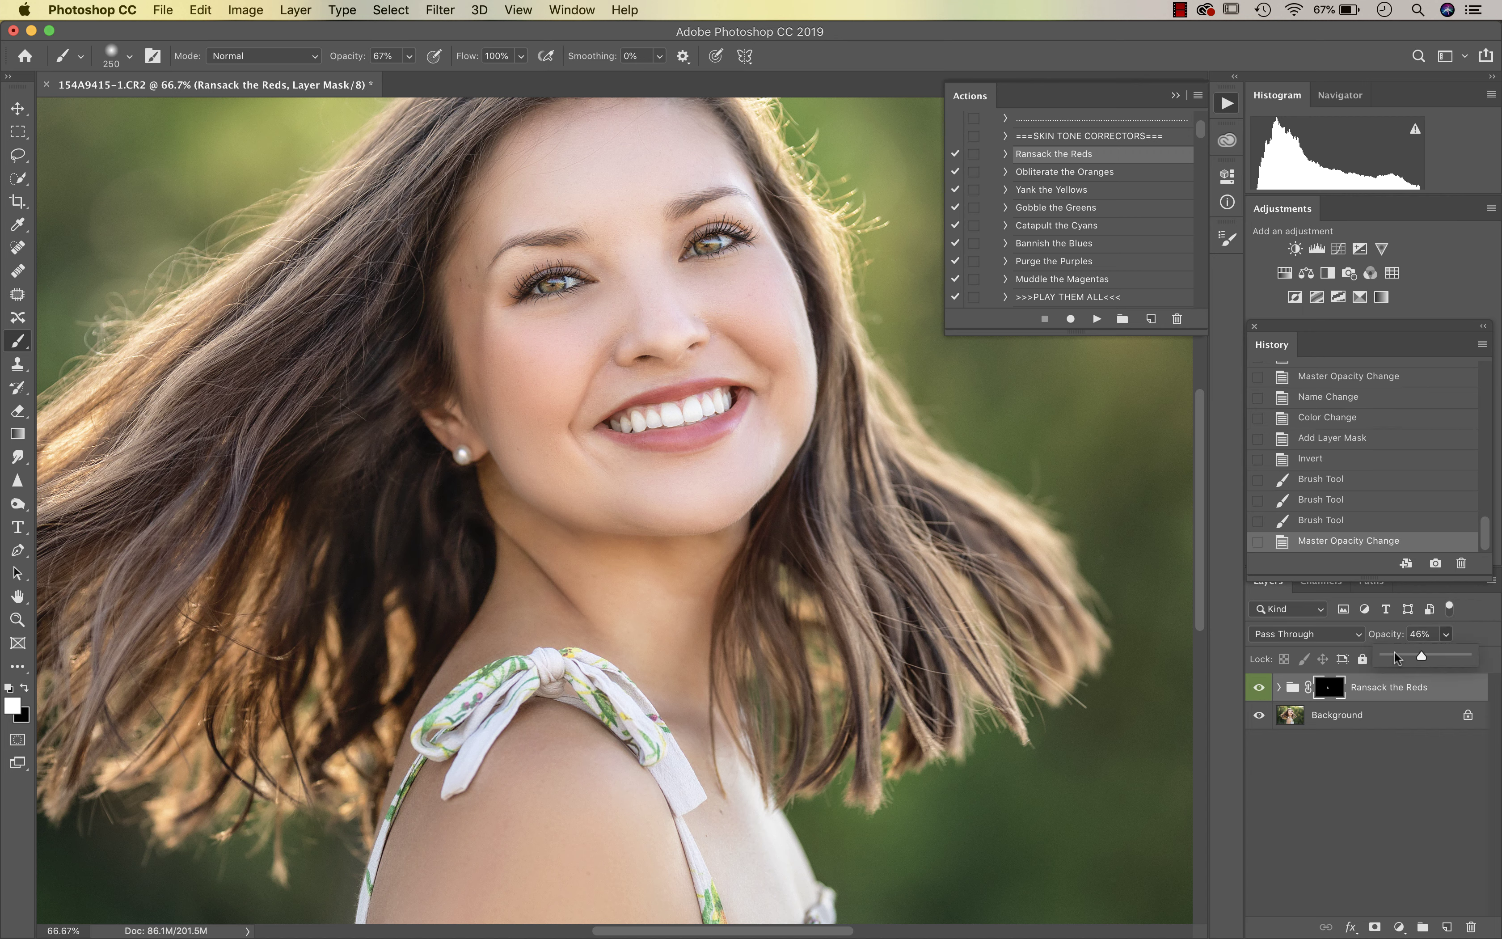
- Paint more of the red correction below the earlobe and across the neck under the jaw with a 250 px brush
left_click(453, 481)
left_click(478, 491)
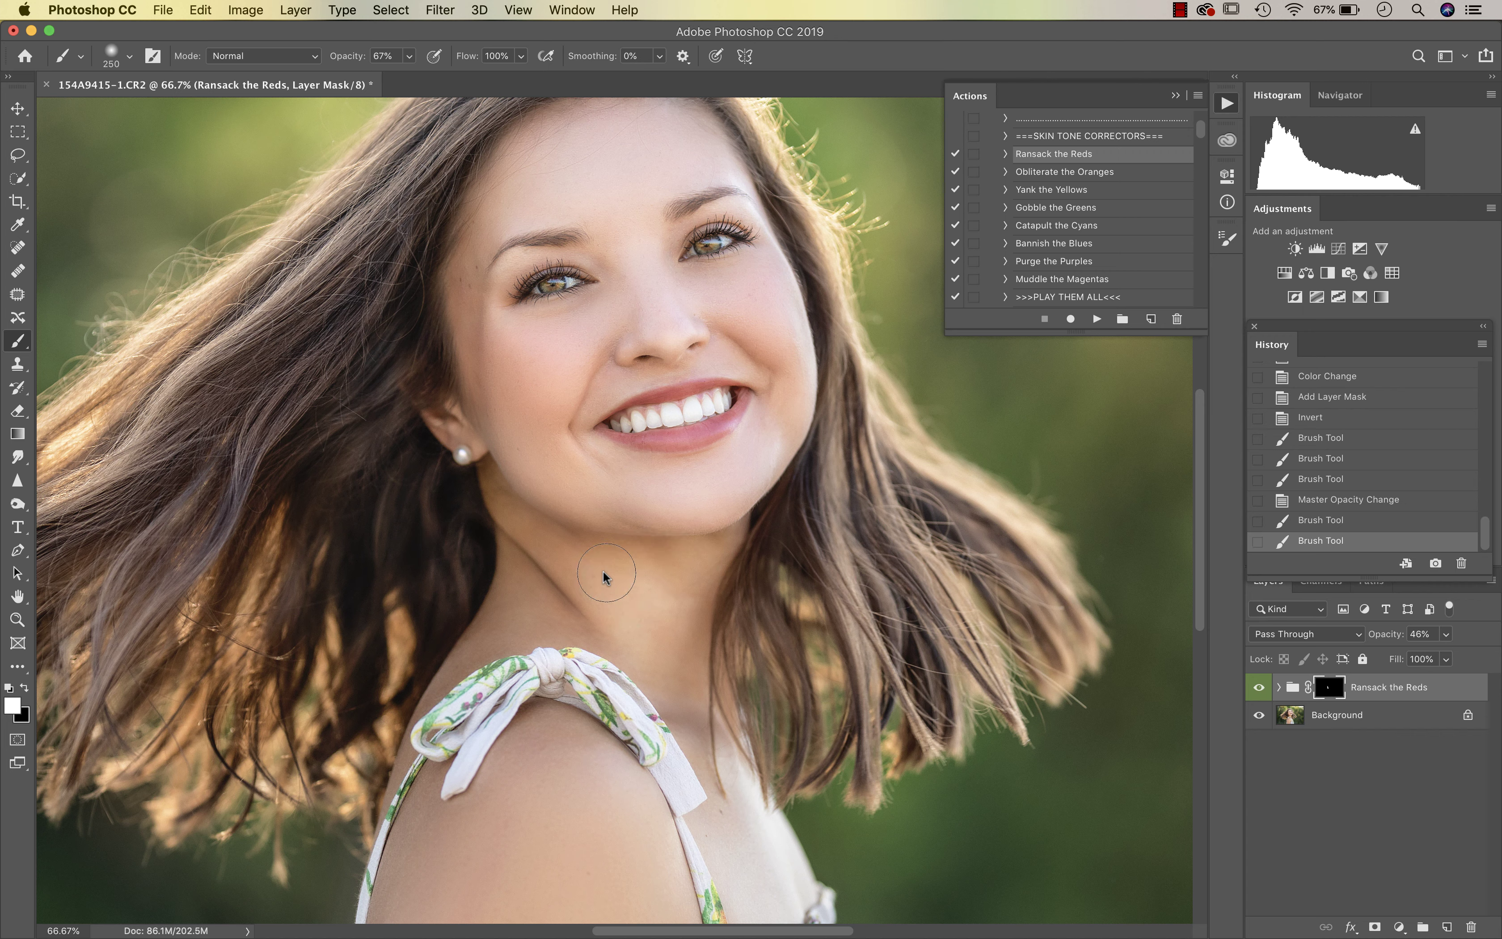
left_click(566, 565)
left_click(529, 538)
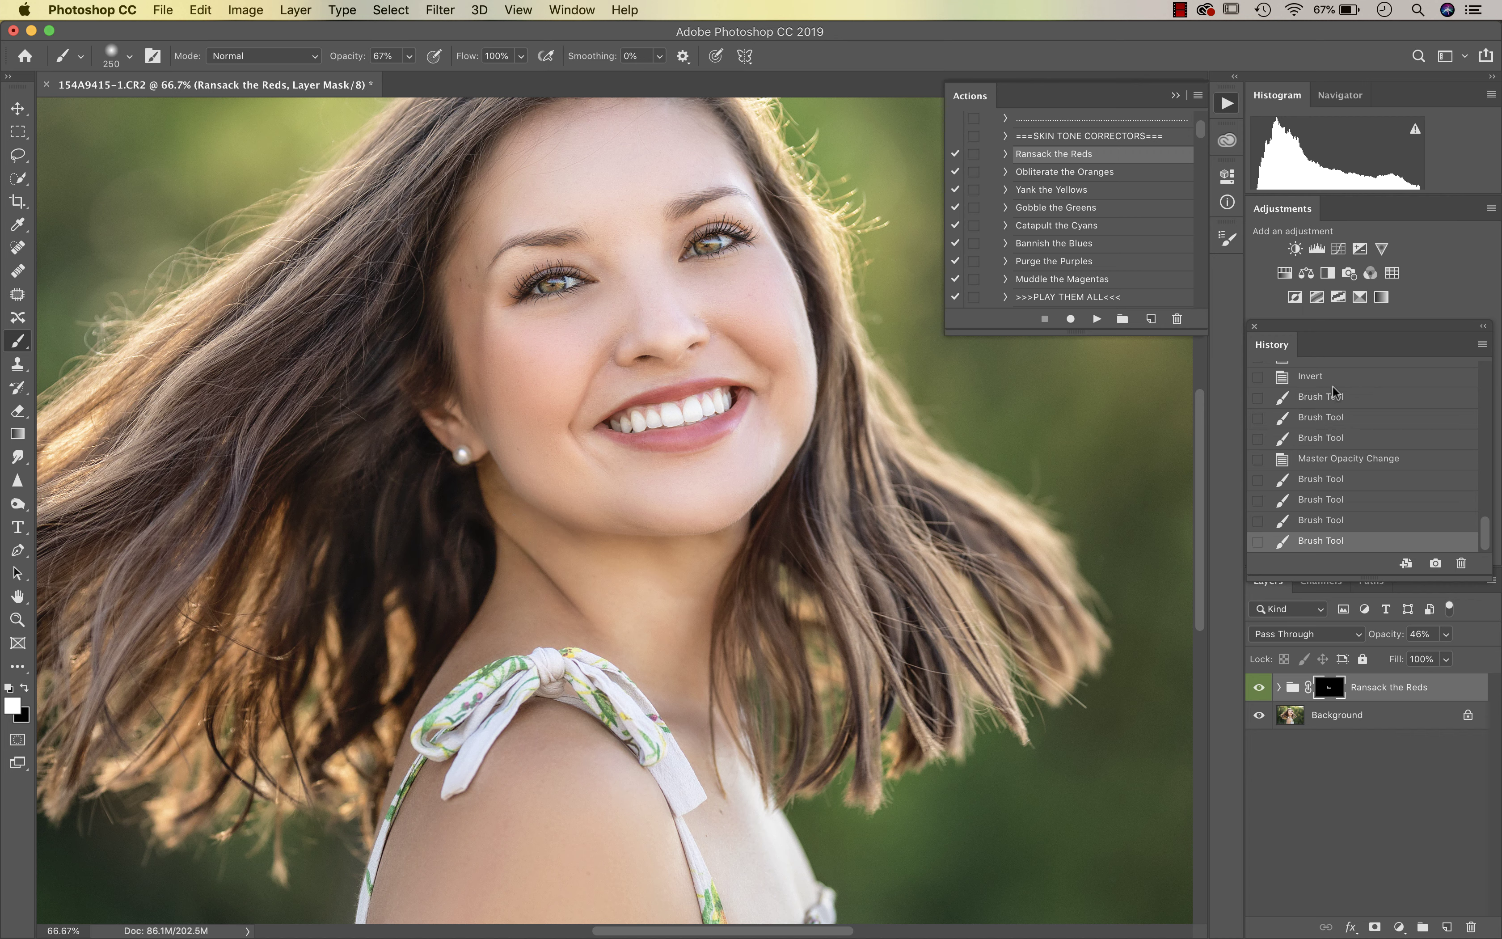
- Run the Obliterate the Oranges action and paint its effect onto the neck under the chin with a 125 px brush
left_click(1095, 174)
left_click(1097, 318)
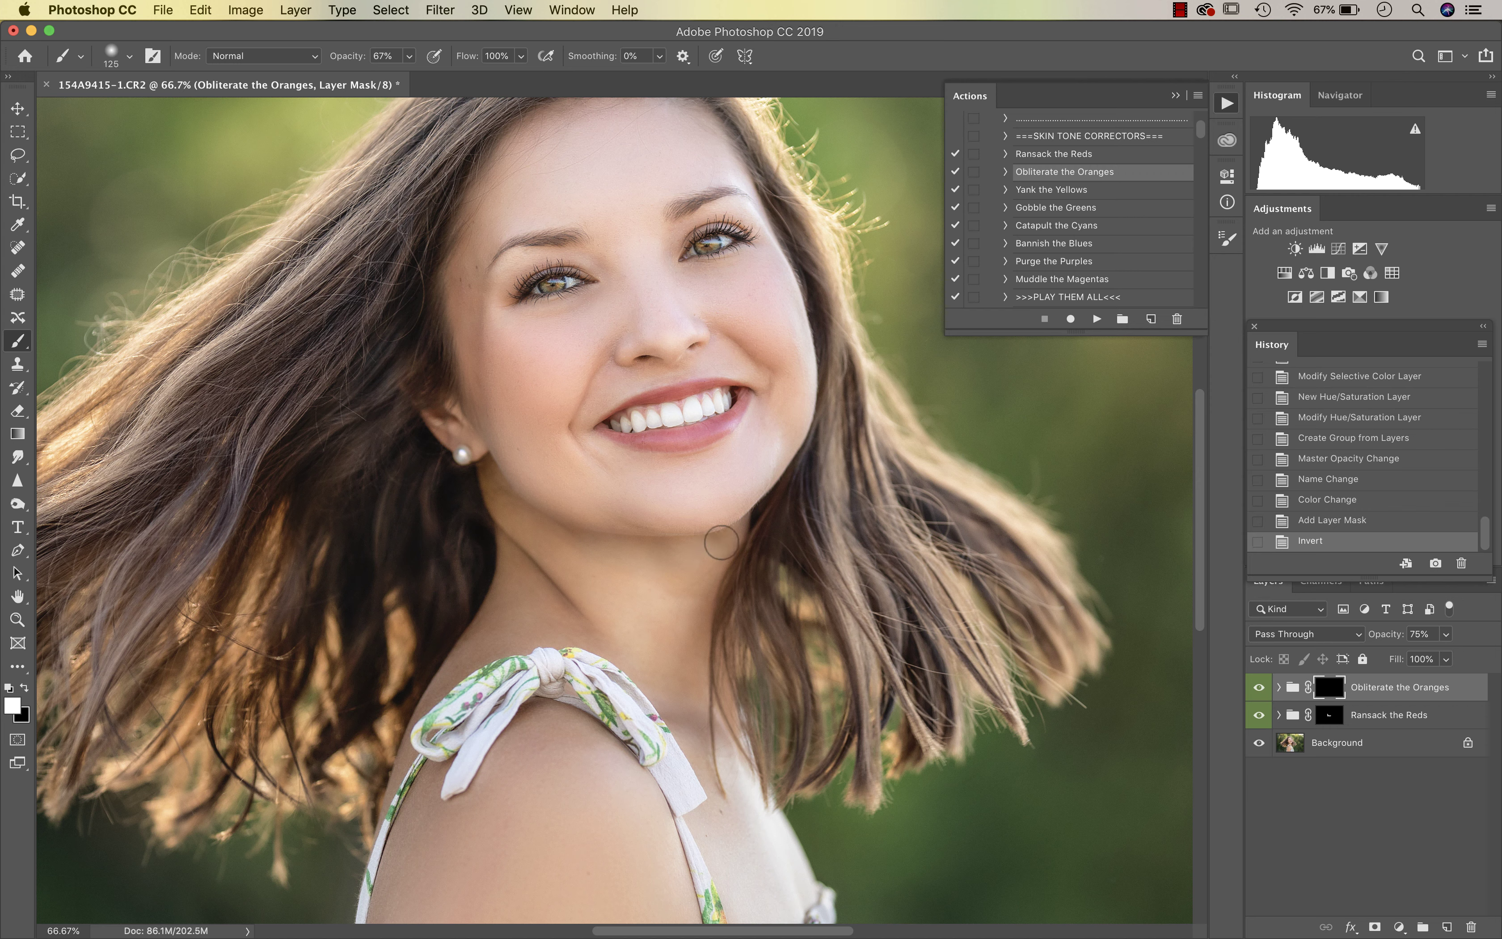
left_click_drag(619, 549, 589, 539)
- Set the Obliterate the Oranges group to 30% opacity and paint its effect below the earlobe and along the temple
left_click(1446, 634)
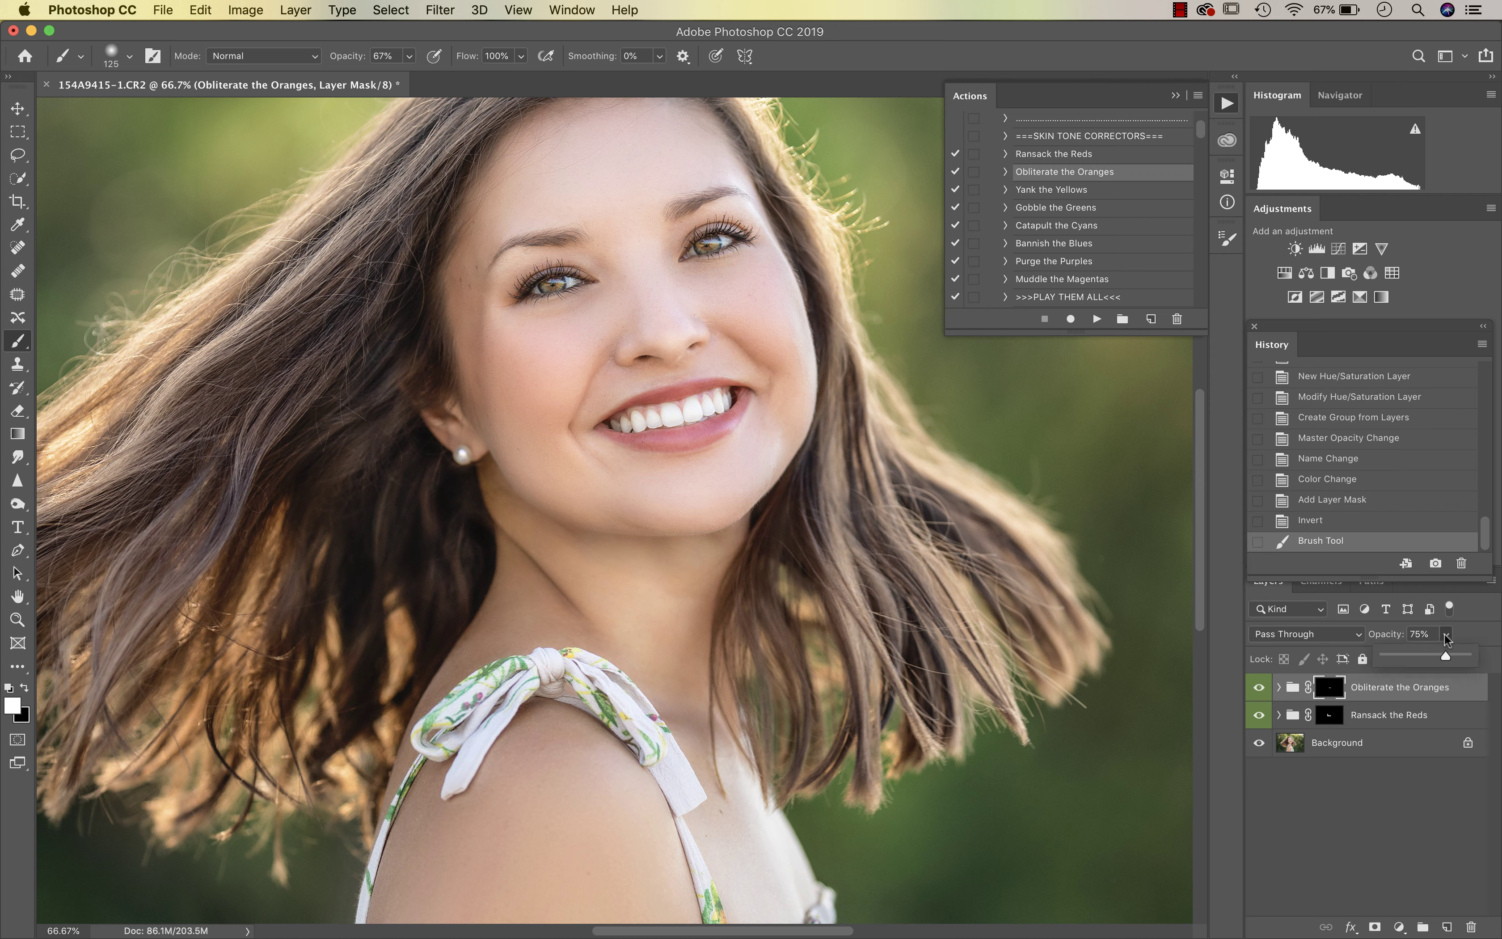
left_click(1412, 653)
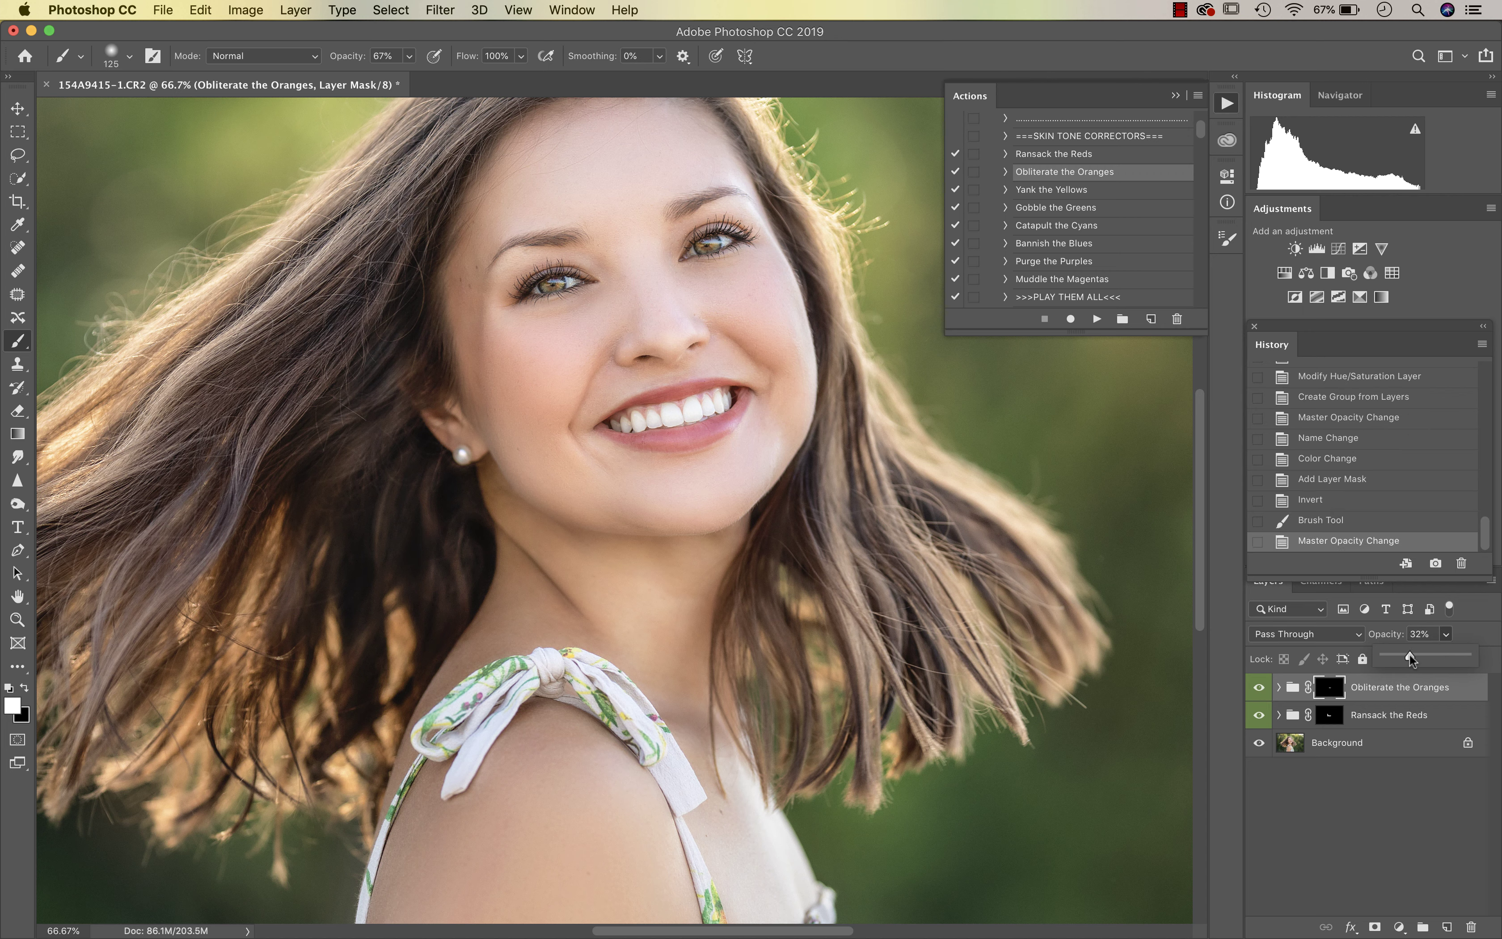
left_click(483, 483)
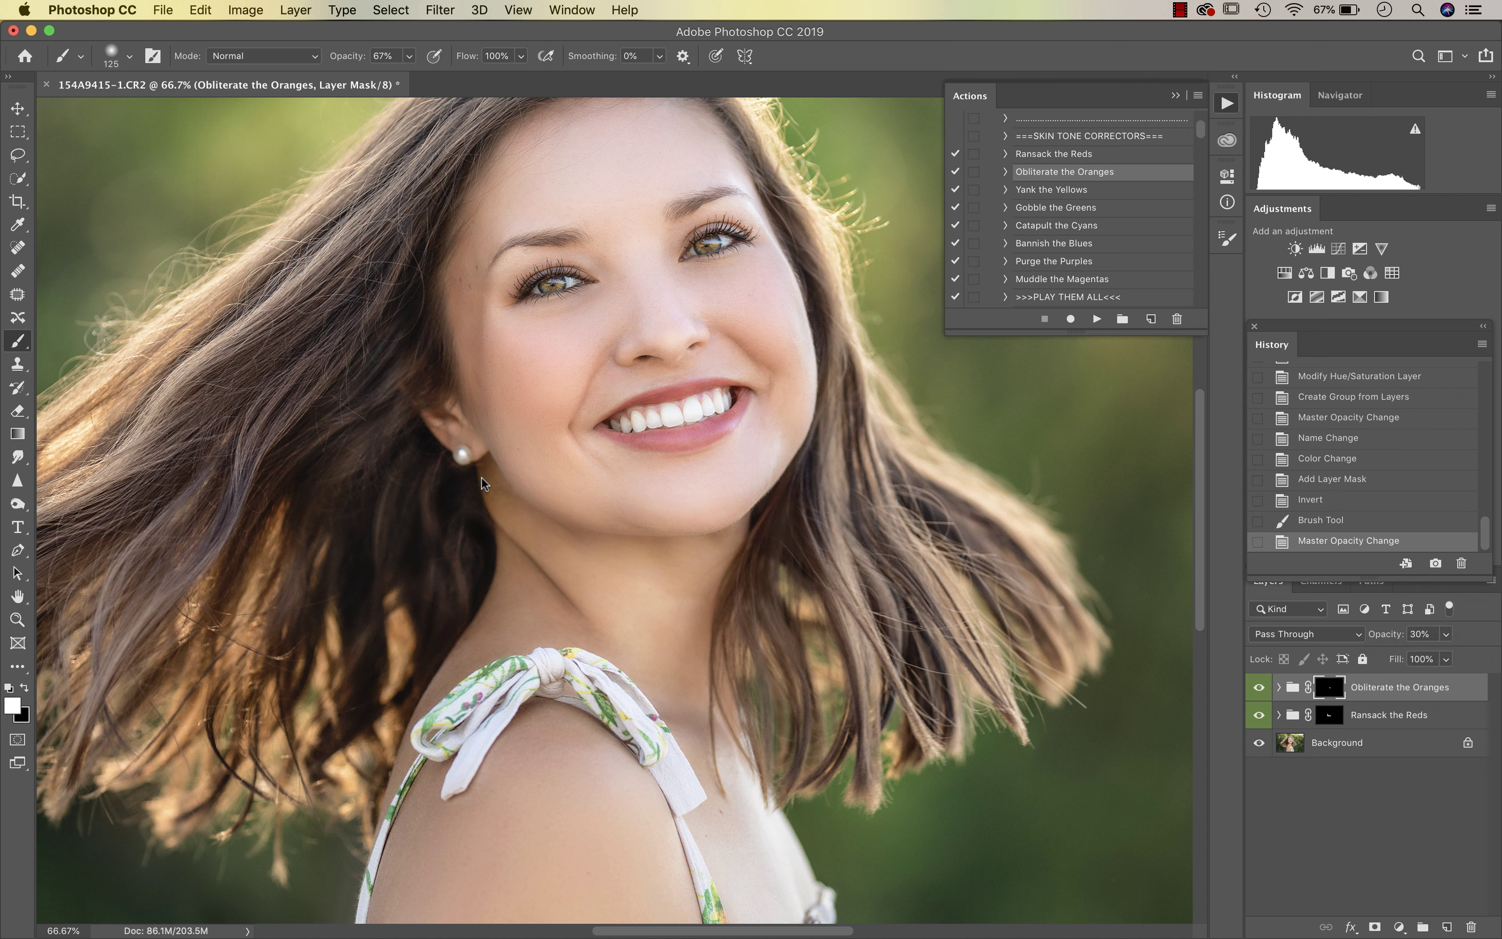
left_click_drag(481, 476, 477, 490)
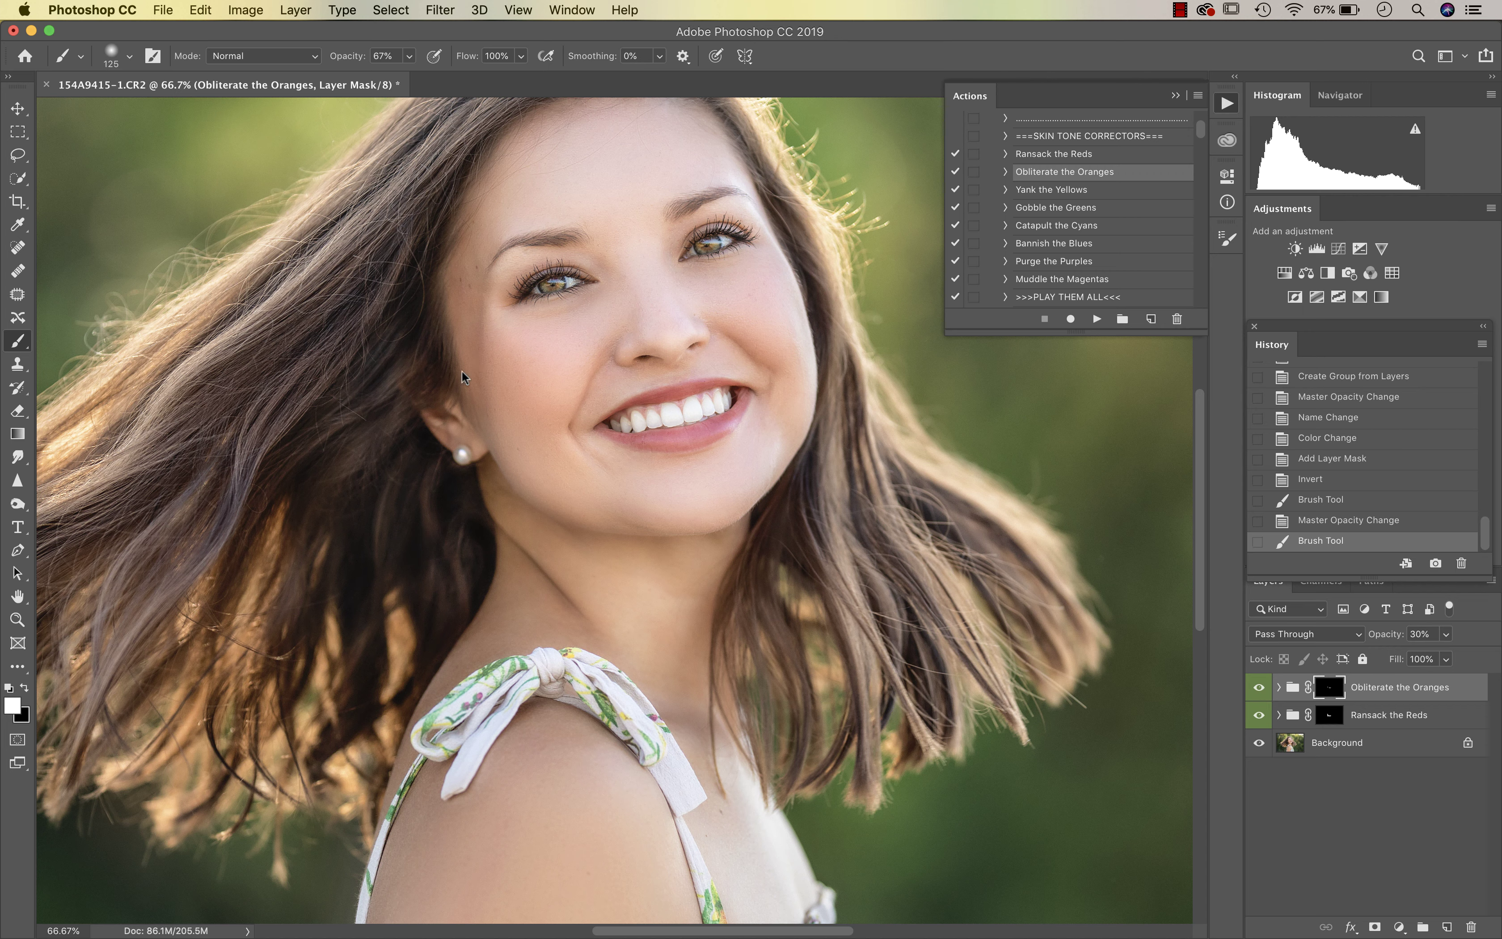
left_click(454, 260)
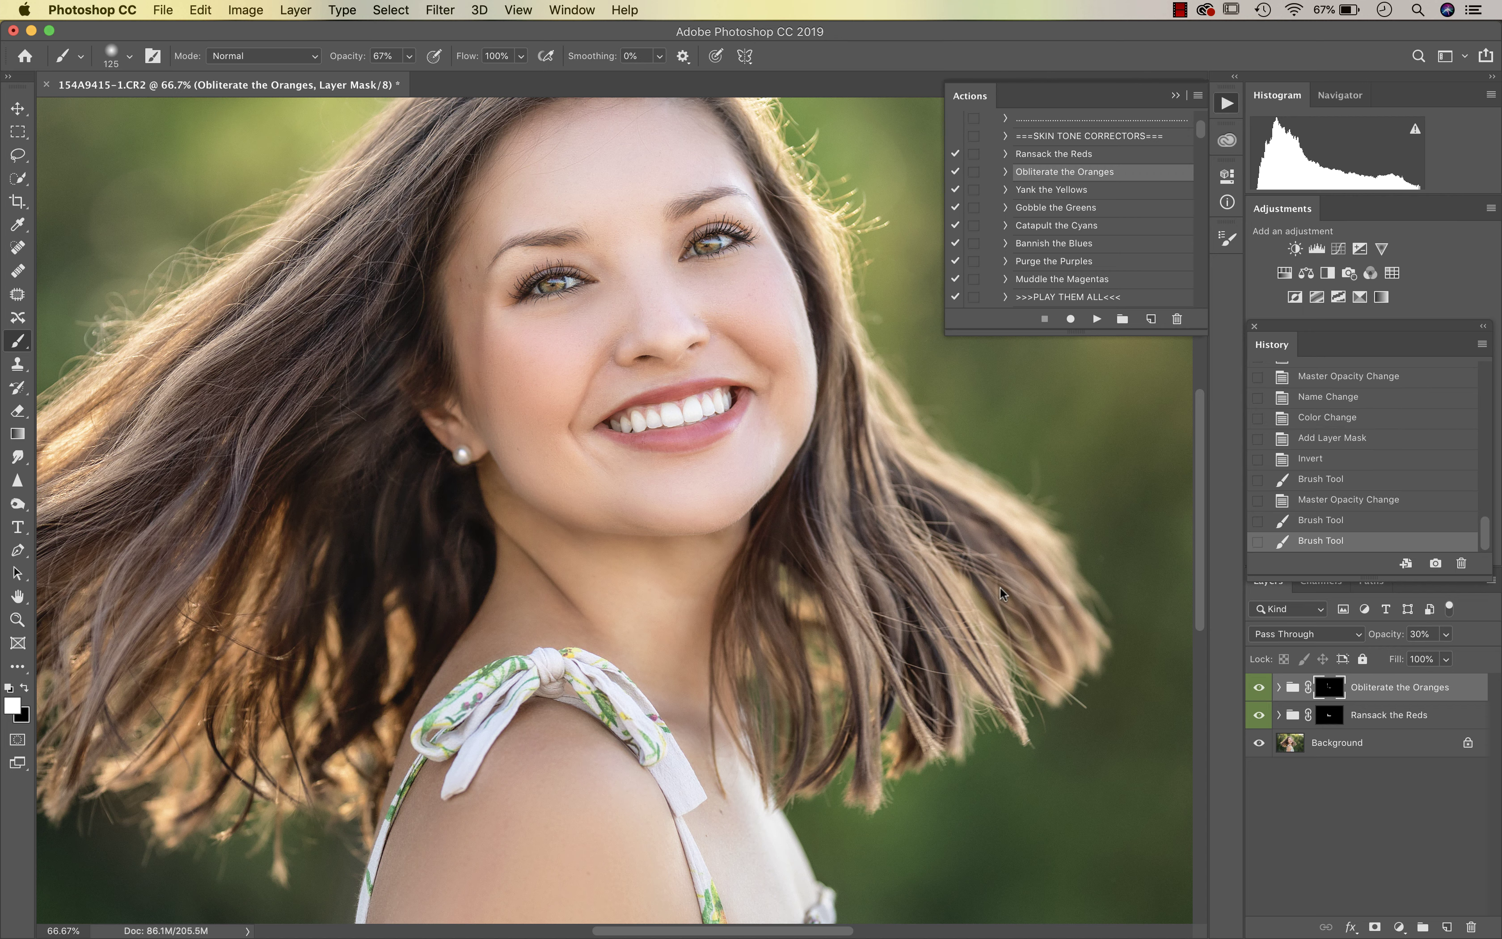
- Paint on the Ransack the Reds mask along the temple hairline with the brush opacity set to 27%
left_click(1329, 715)
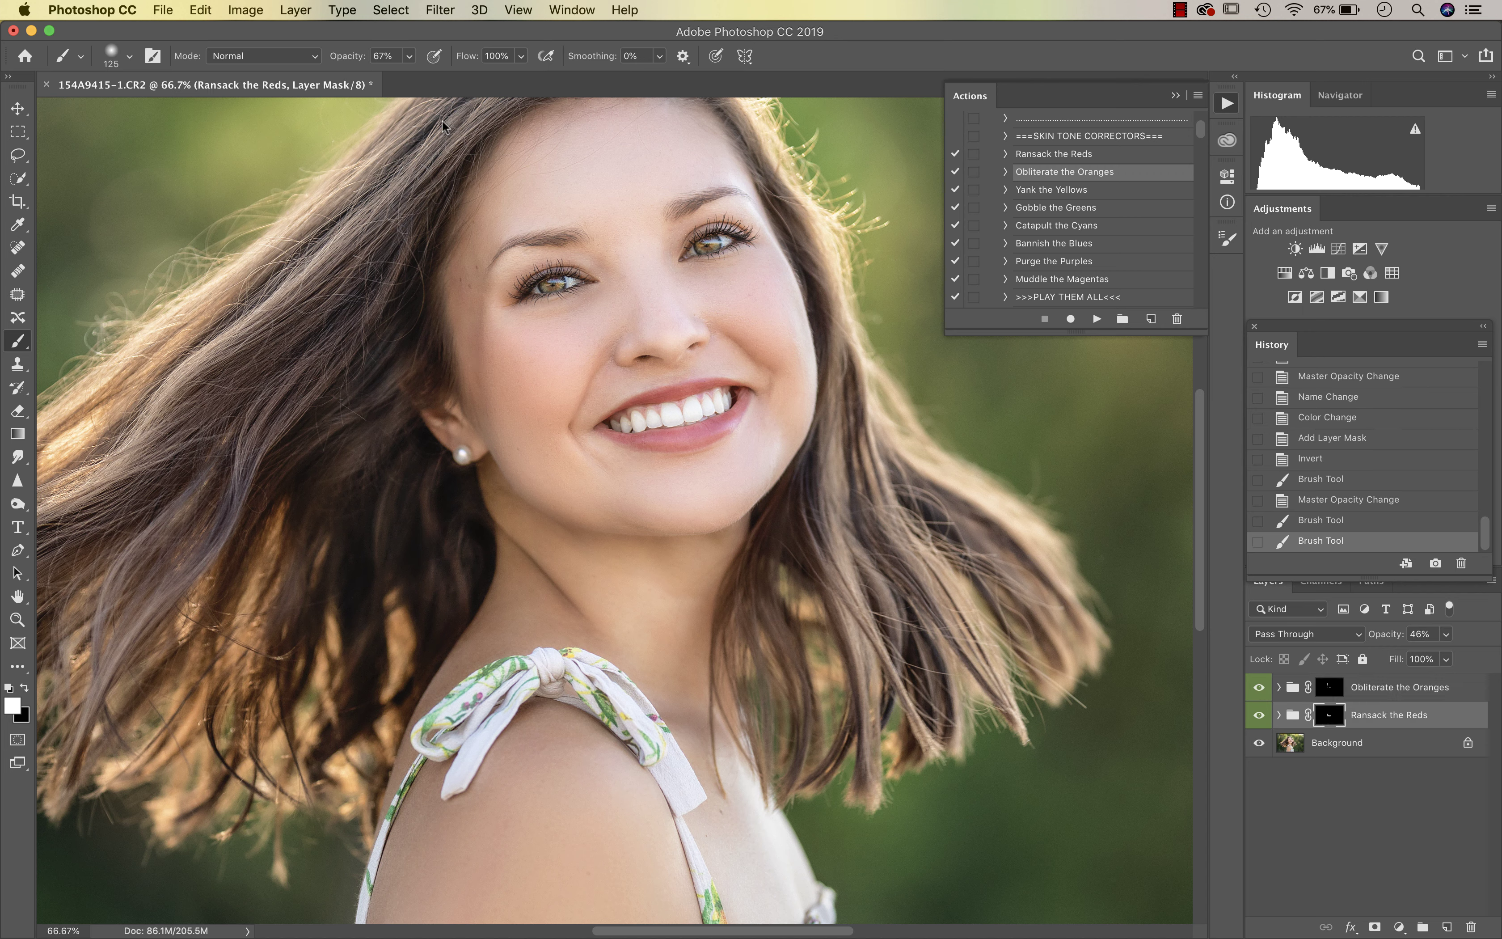
left_click(409, 56)
left_click(375, 74)
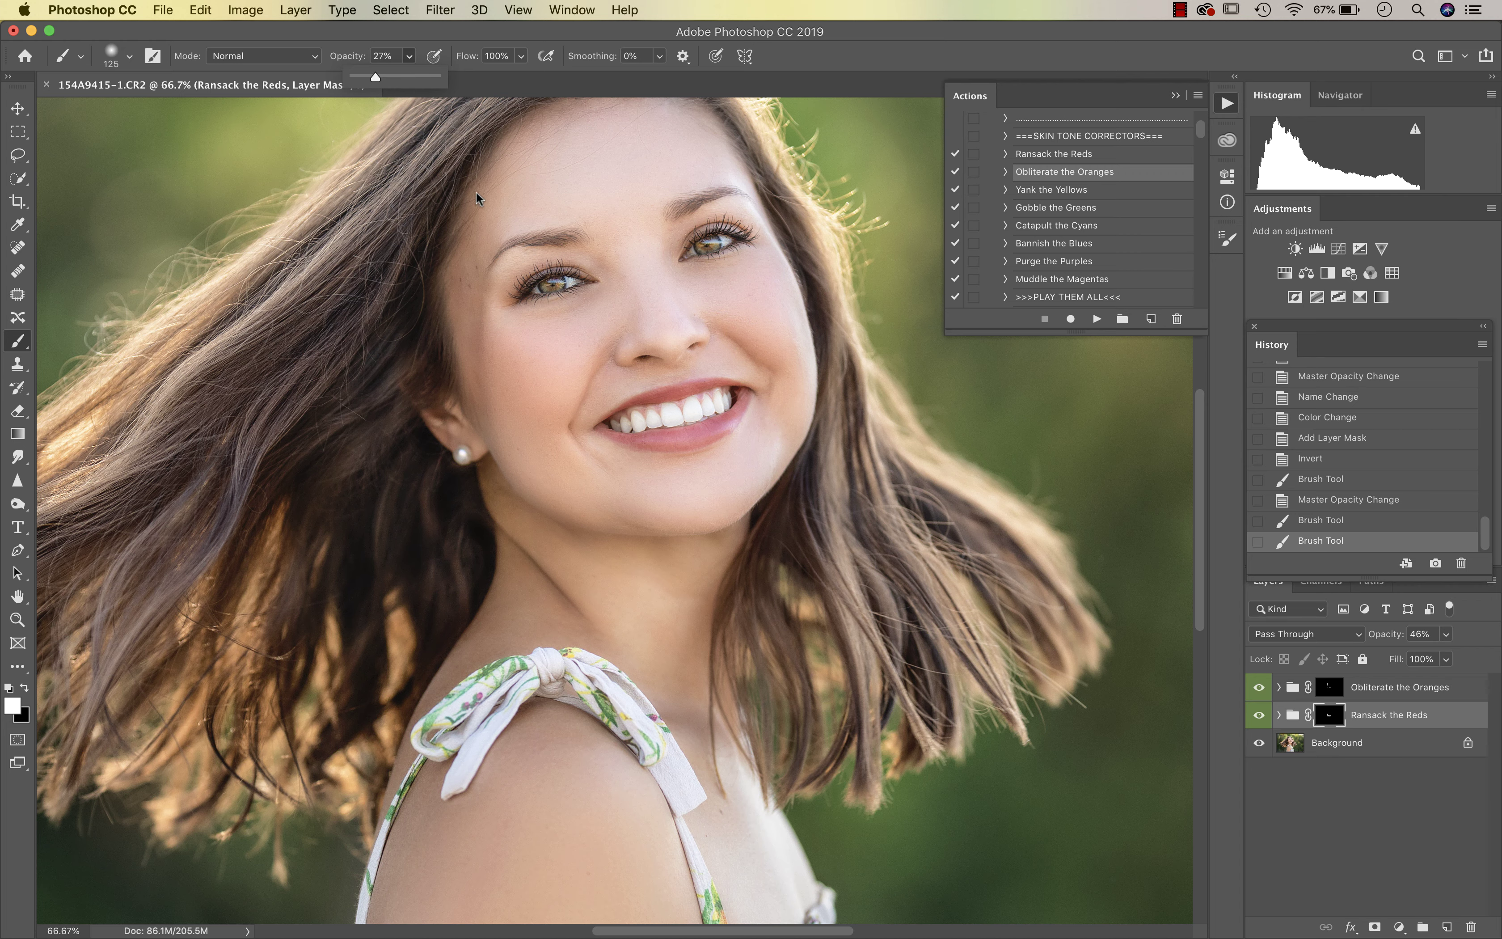
left_click_drag(439, 303, 453, 229)
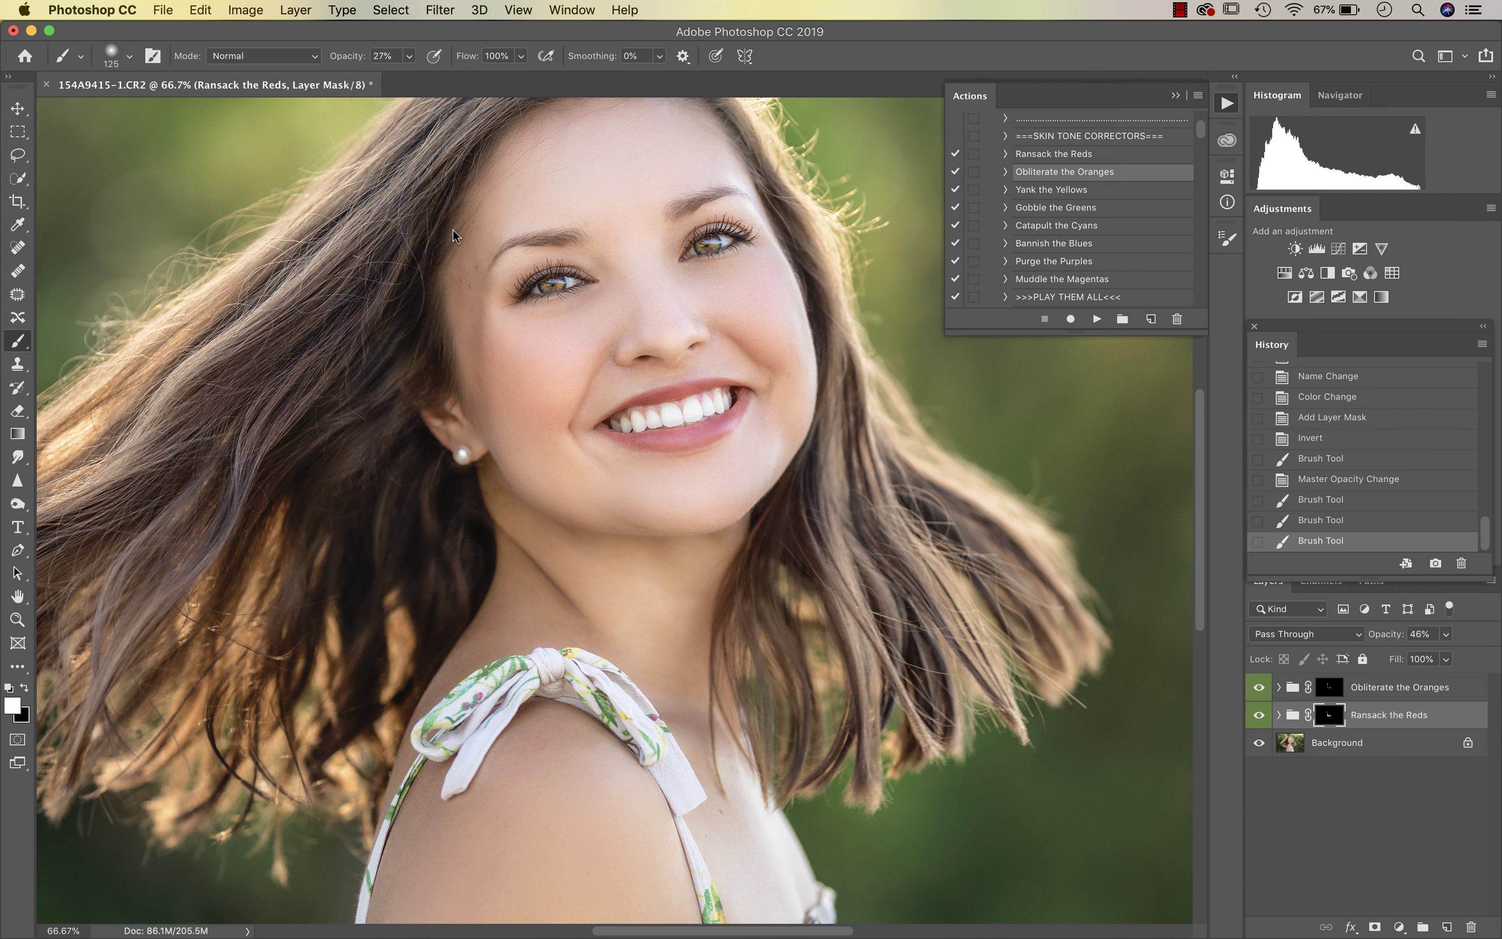
- Flatten the image and save the finished edit as a history snapshot
key("super+minus")
key("super+minus")
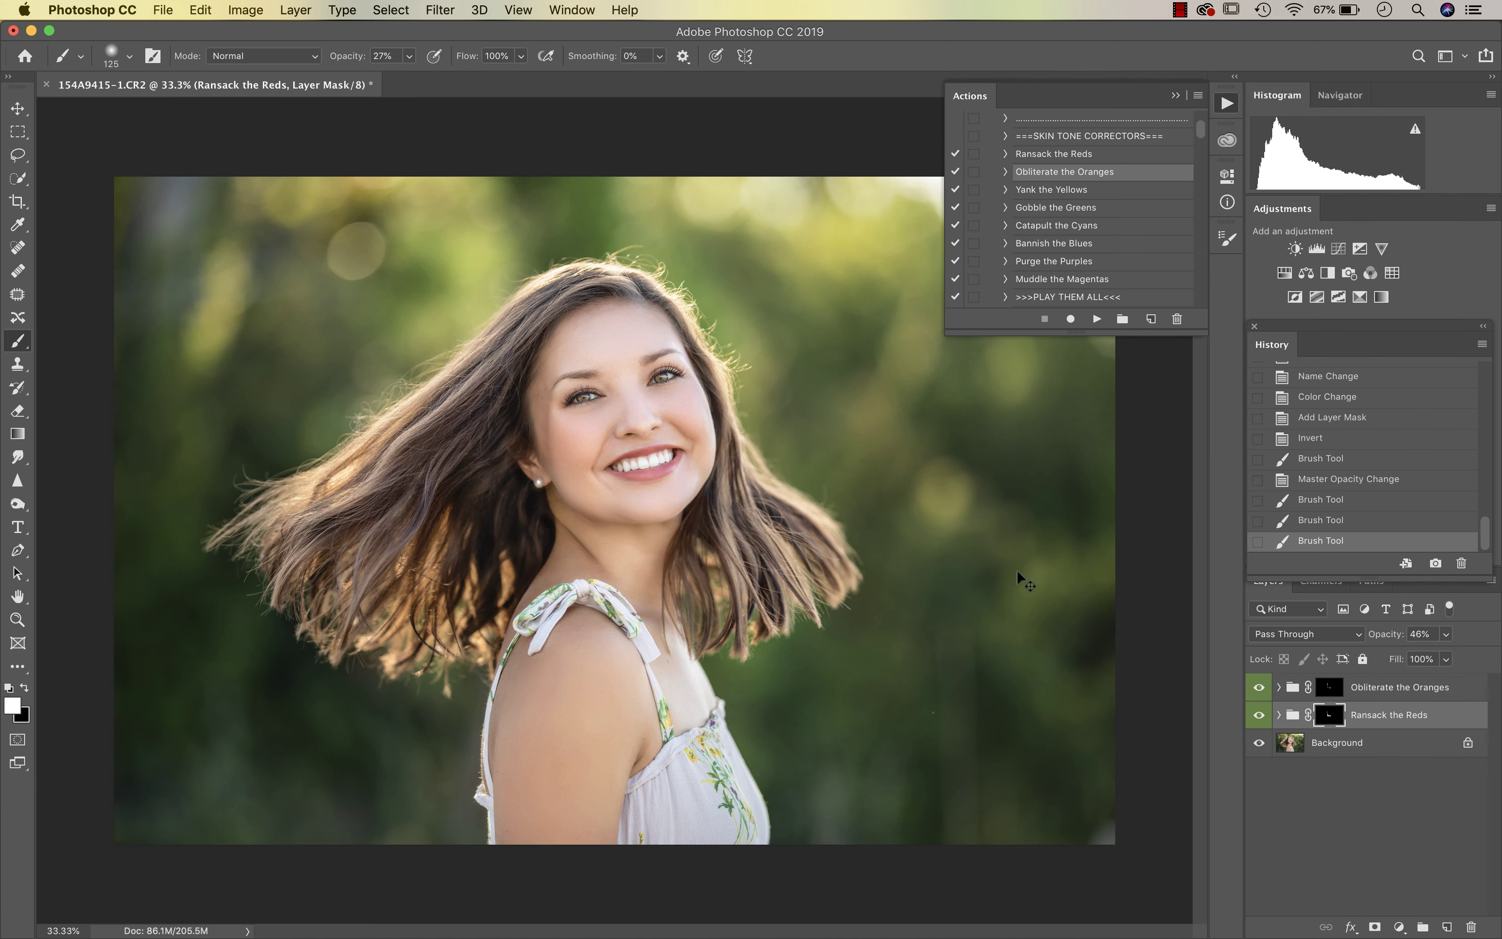
key("x")
key("super+shift+f")
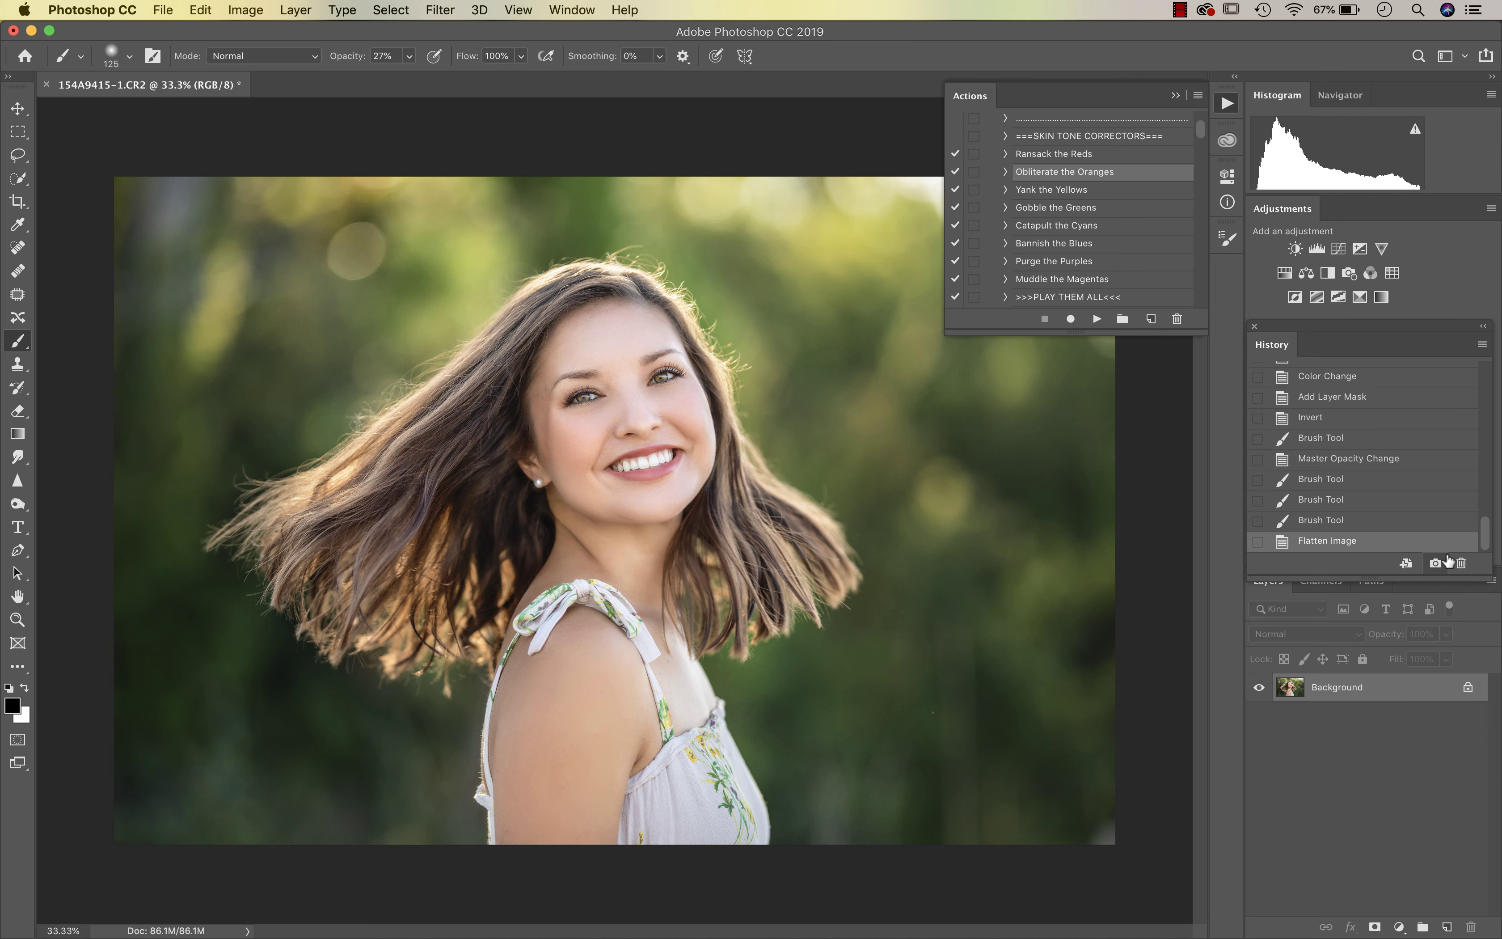
left_click(1437, 564)
- Compare the original 154A9415-1.CR2 state with the snapshot of the finished edit several times, ending on the finished edit
scroll(1376, 439, "up", 10)
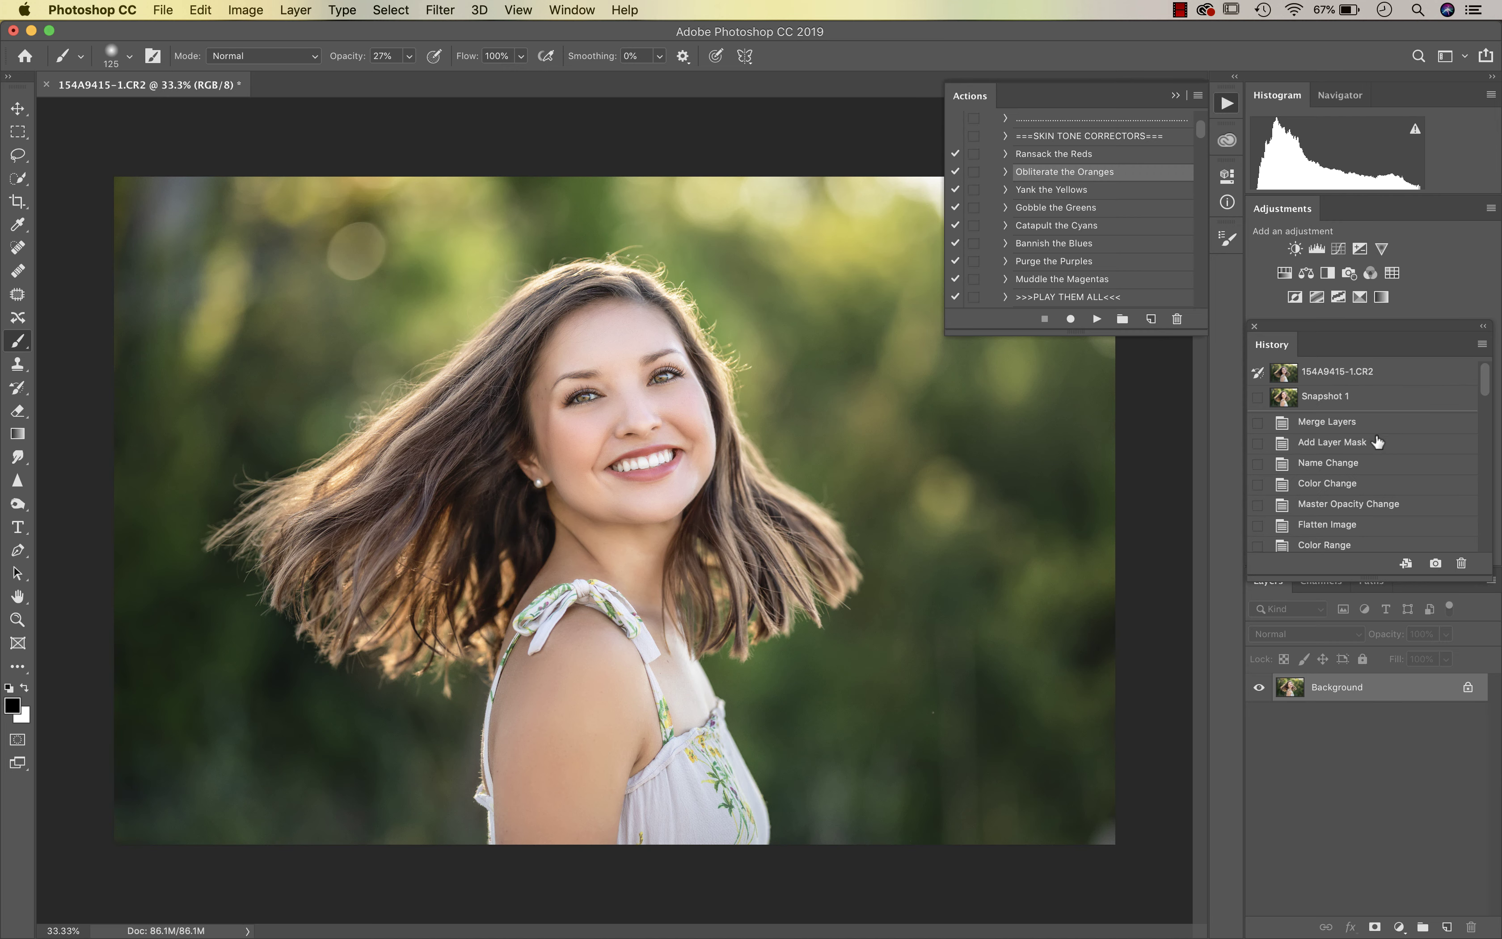
left_click(1353, 378)
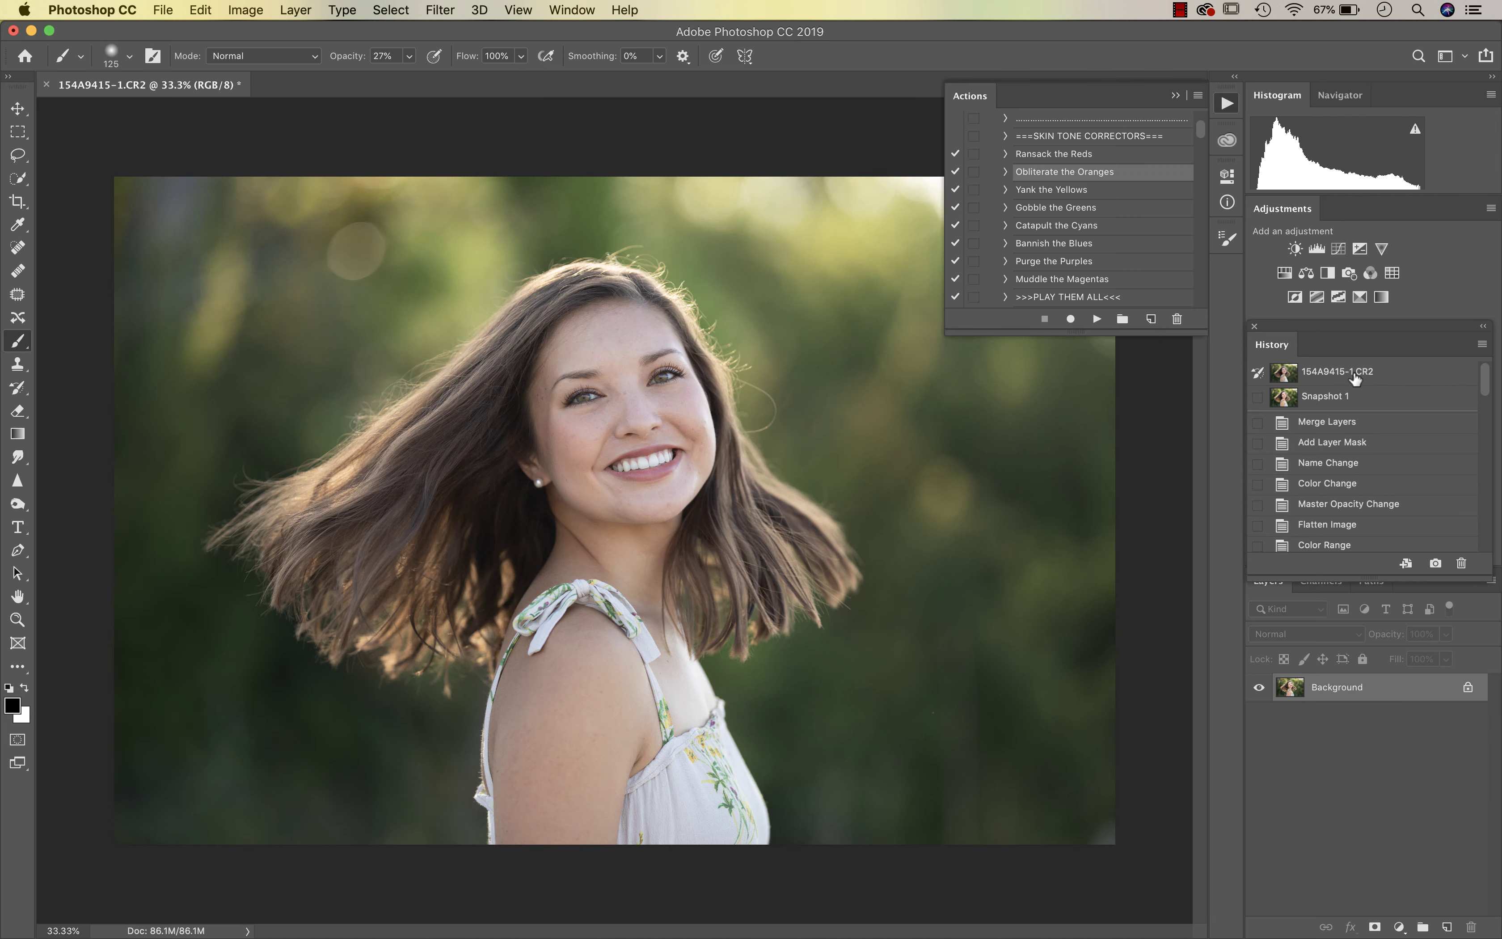
left_click(1334, 401)
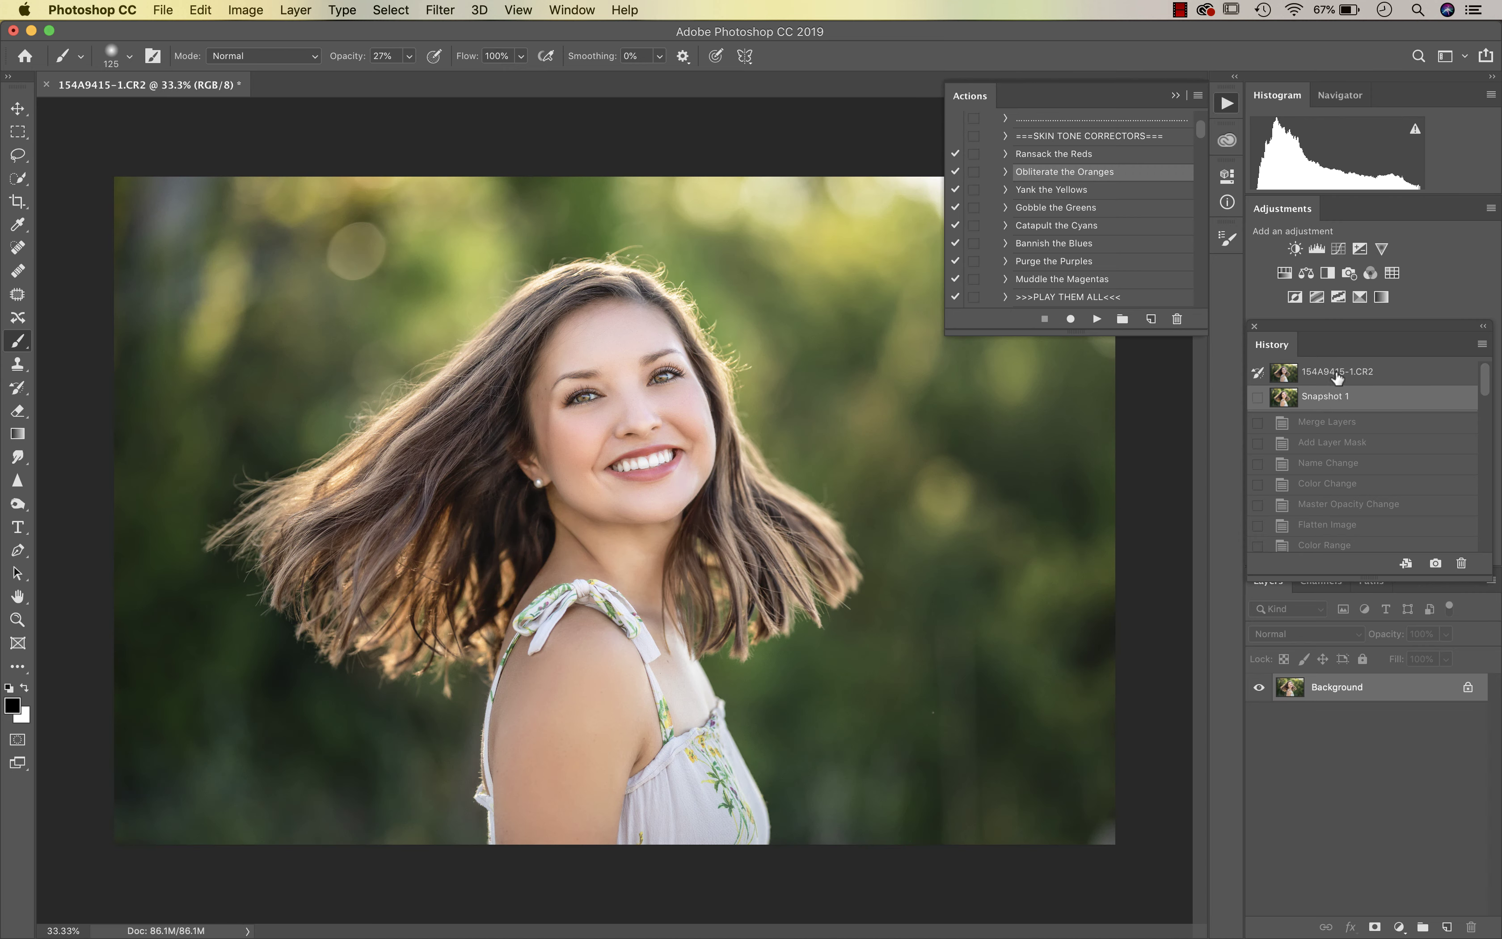
left_click(1337, 375)
left_click(1337, 399)
left_click(1327, 375)
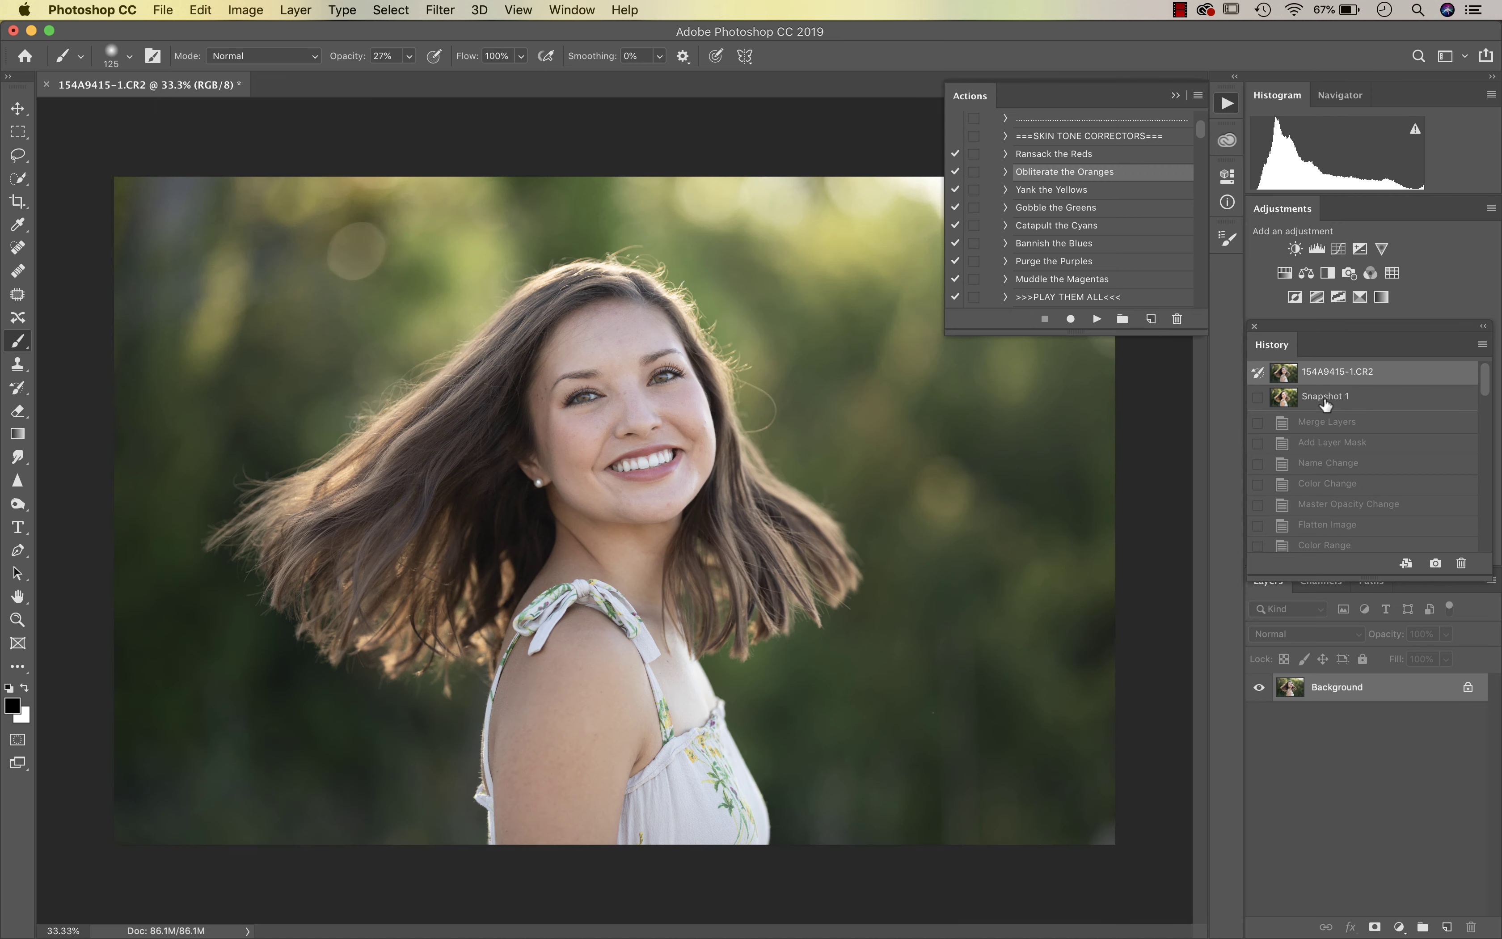
left_click(1327, 397)
left_click(1327, 375)
left_click(1324, 398)
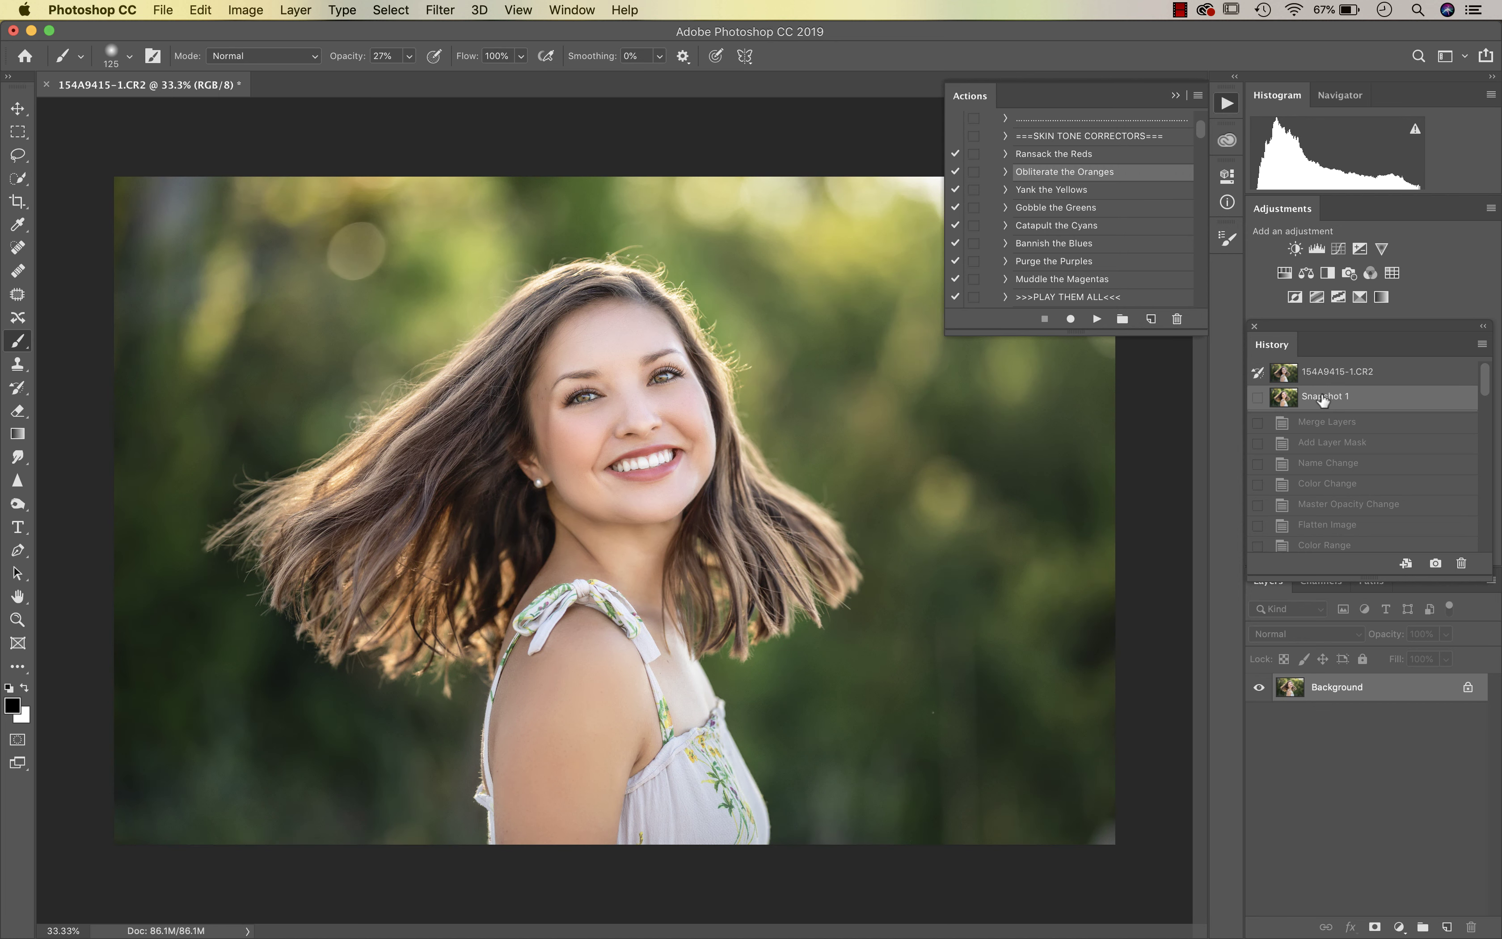